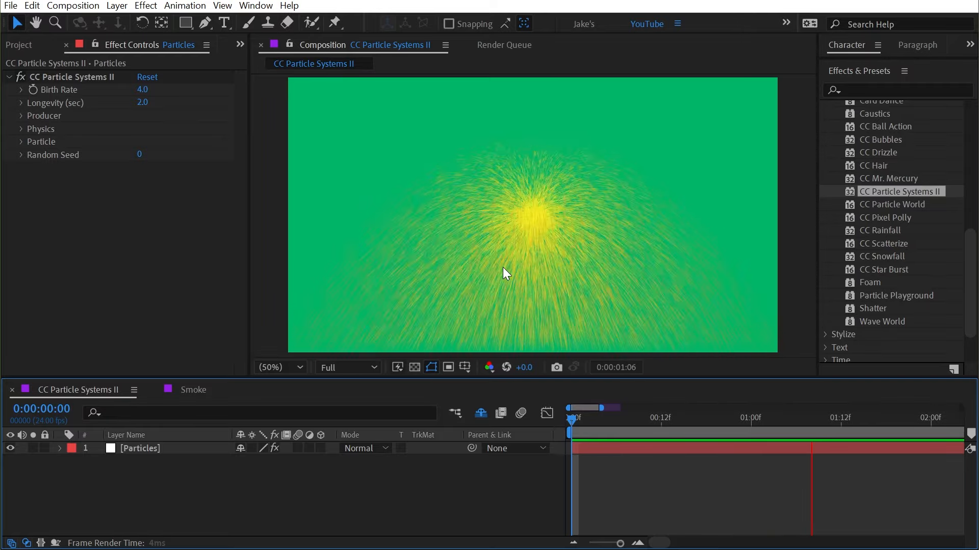
# Stop the preview, reveal the shy layers, and apply the Fill effect to the BG layer.
pyautogui.press('space')
pyautogui.click(481, 413)
pyautogui.click(158, 474)
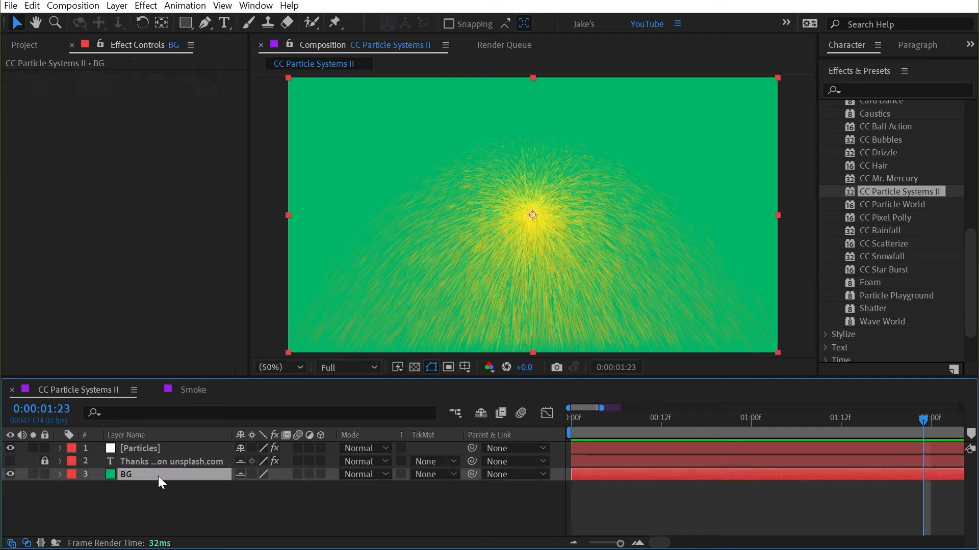
pyautogui.click(875, 89)
pyautogui.write('fill')
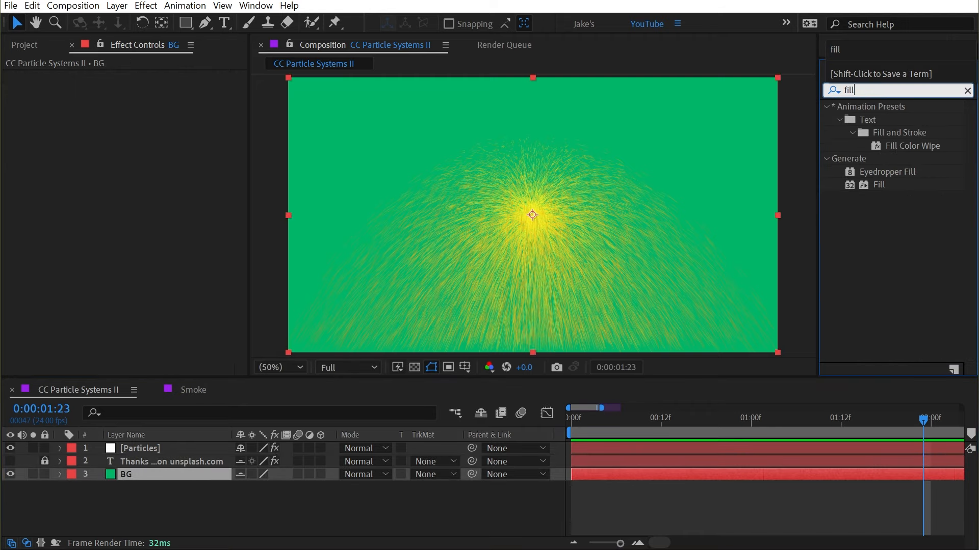
pyautogui.moveTo(876, 184); pyautogui.dragTo(116, 473)
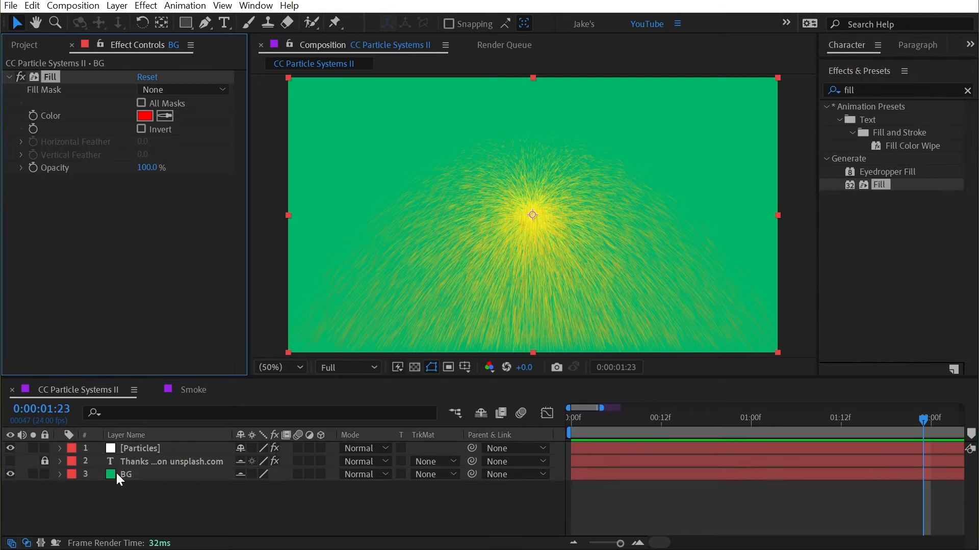
# Set the BG layer's Fill color to black, hex 000000.
pyautogui.click(141, 105)
pyautogui.write('000000')
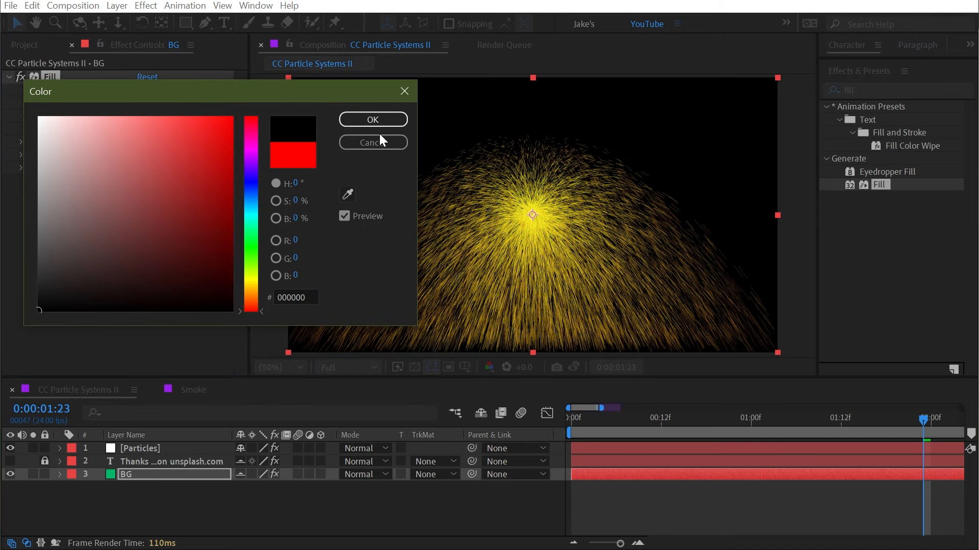
pyautogui.click(380, 119)
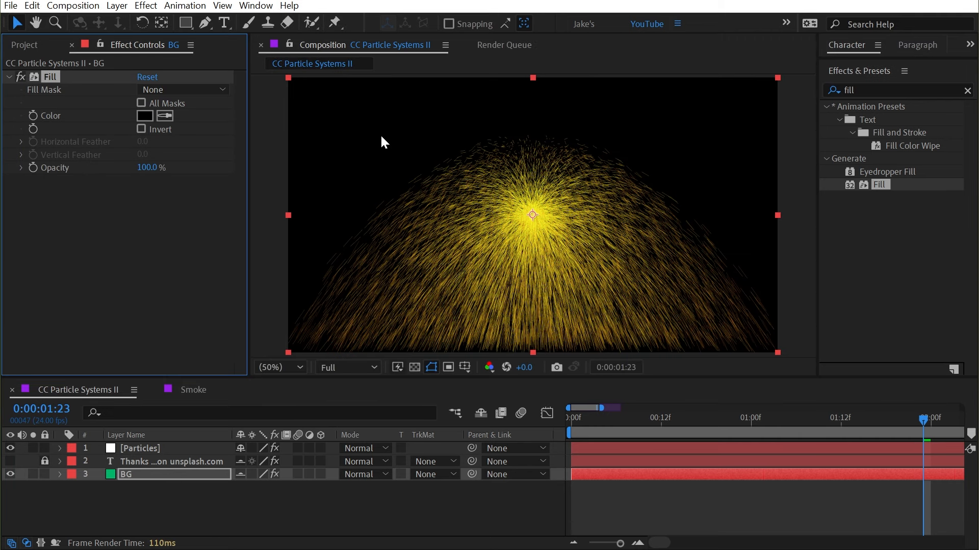
# Lock the BG layer and hide the shy layers in the timeline.
pyautogui.click(45, 474)
pyautogui.click(478, 415)
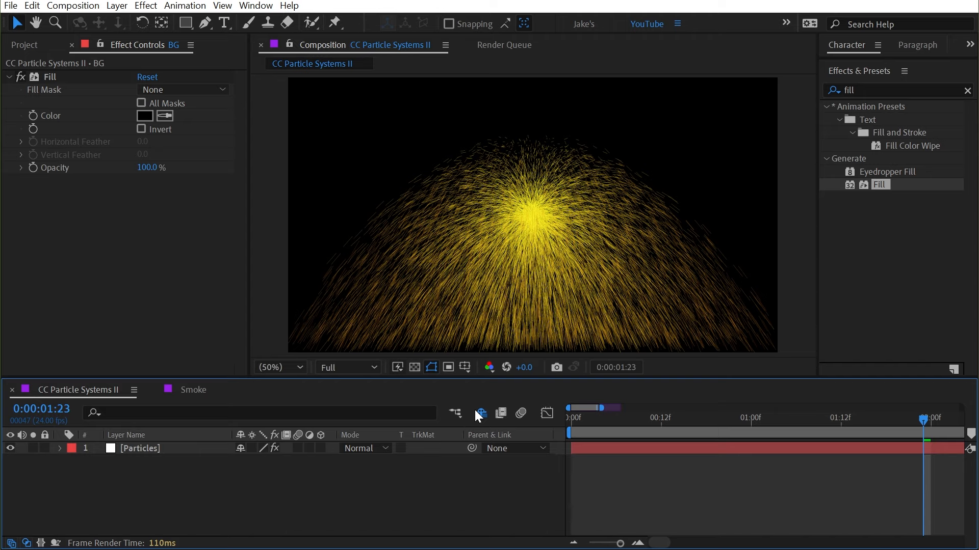
pyautogui.click(356, 332)
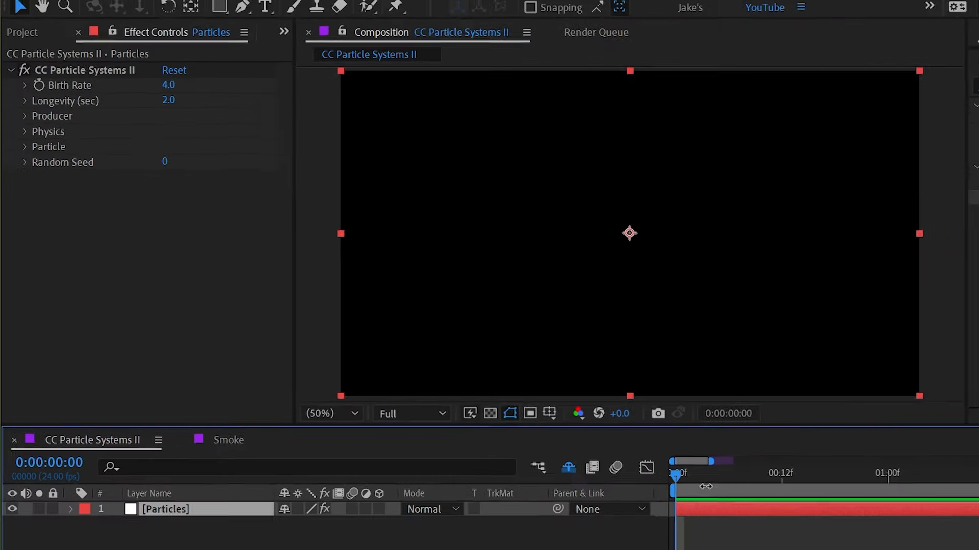
# Lower the Birth Rate of CC Particle Systems II to 0.2 and preview the animation.
pyautogui.press('space')
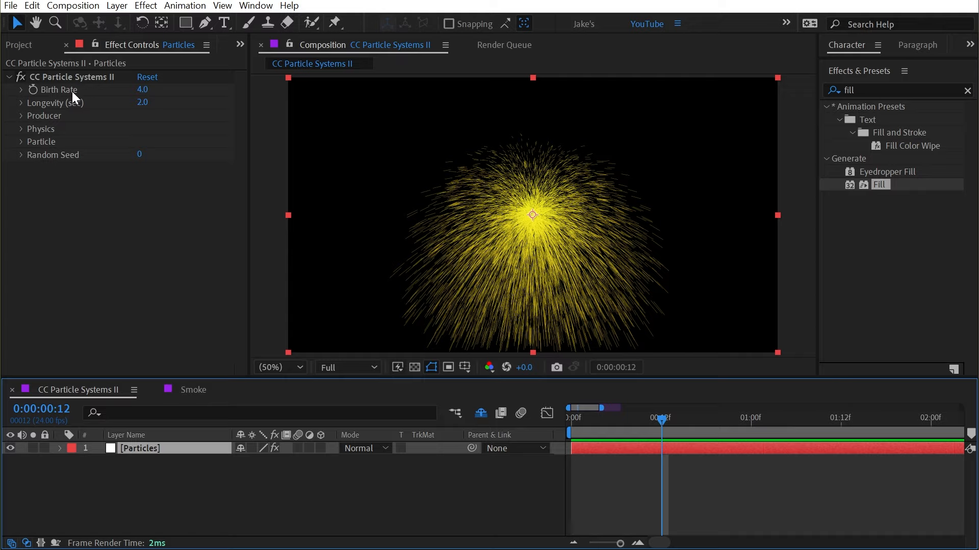
pyautogui.moveTo(142, 89); pyautogui.dragTo(104, 89)
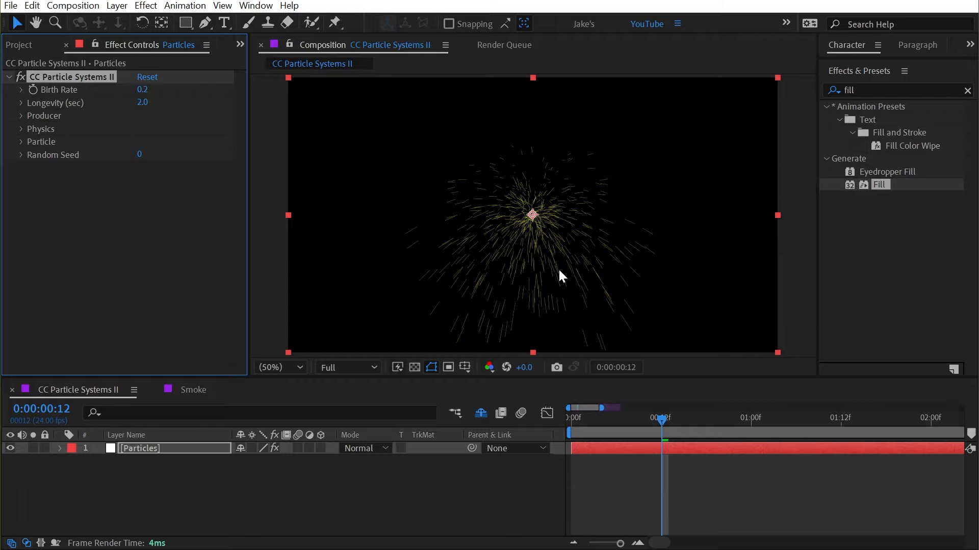
pyautogui.press('space')
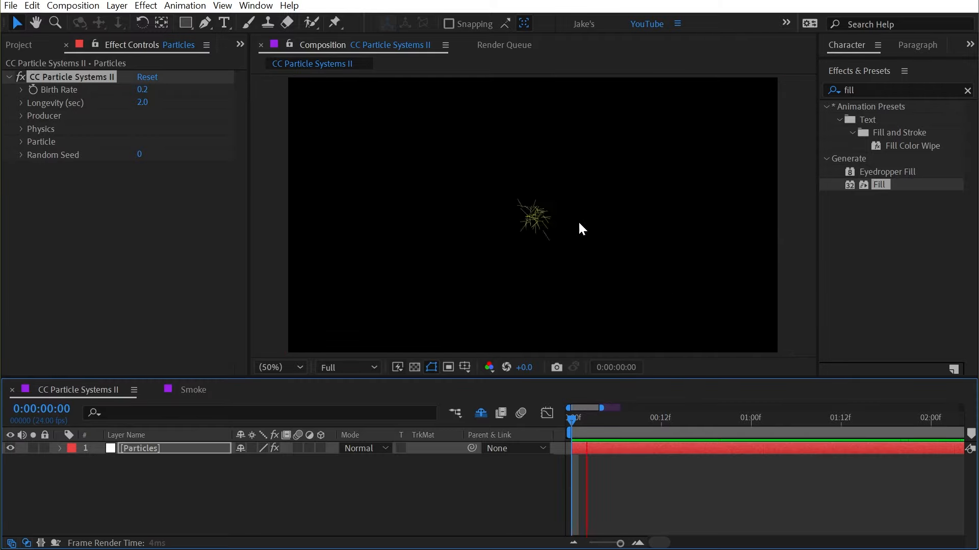
# Try a Birth Rate of 12.6 for the particles, and restore it to 4.
pyautogui.moveTo(142, 89); pyautogui.dragTo(201, 89)
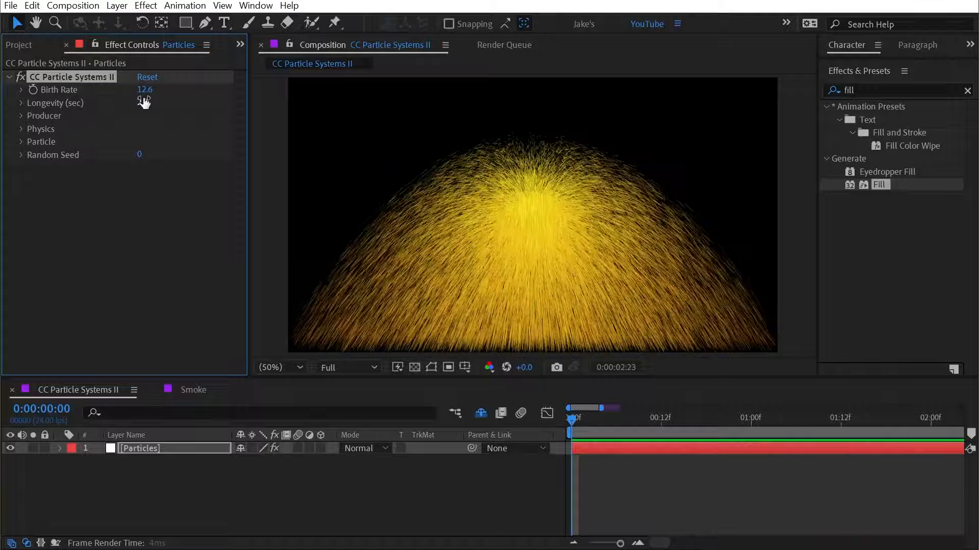
pyautogui.click(144, 90)
pyautogui.write('4')
pyautogui.press('Return')
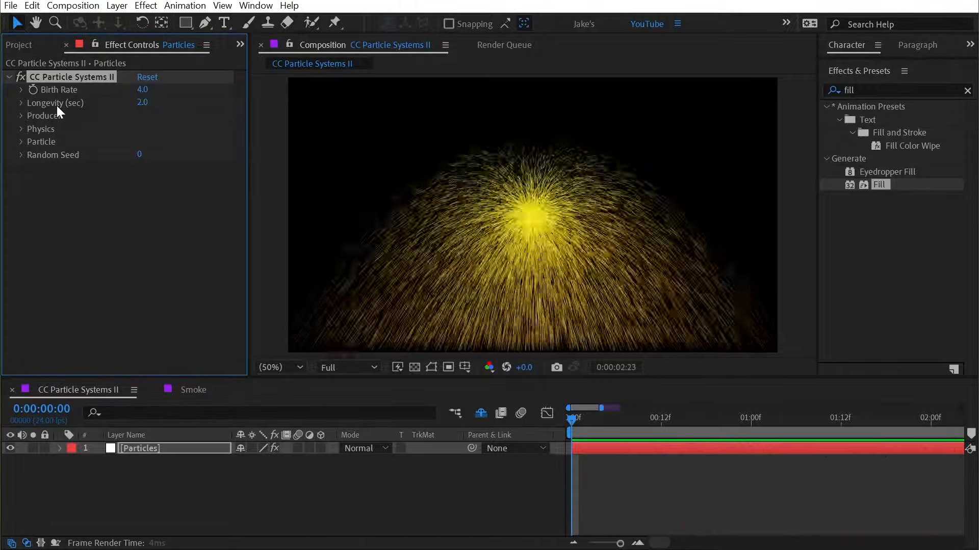
# Adjust the particle system to a Birth Rate of 1.8 and a Longevity of 0.6 seconds.
pyautogui.moveTo(141, 102); pyautogui.dragTo(3, 105)
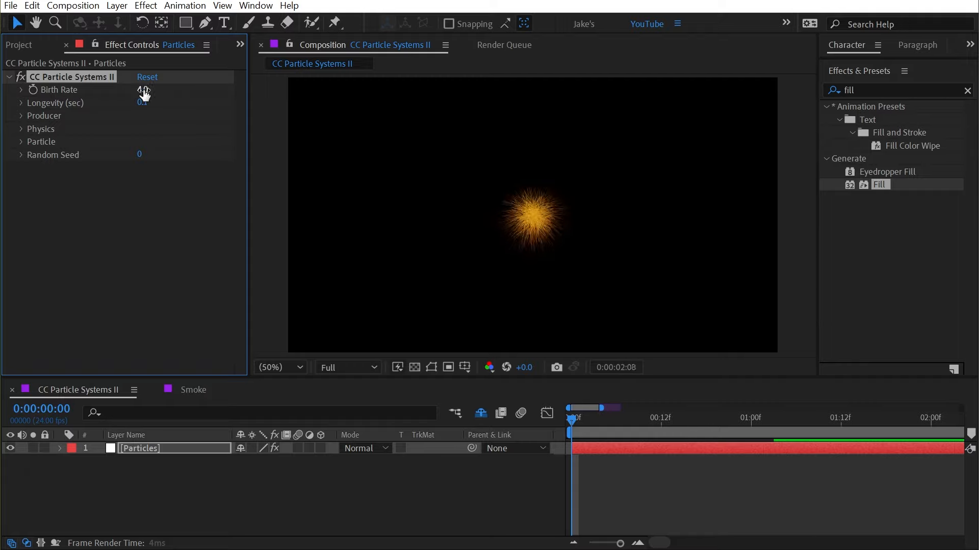
pyautogui.moveTo(144, 91); pyautogui.dragTo(707, 111)
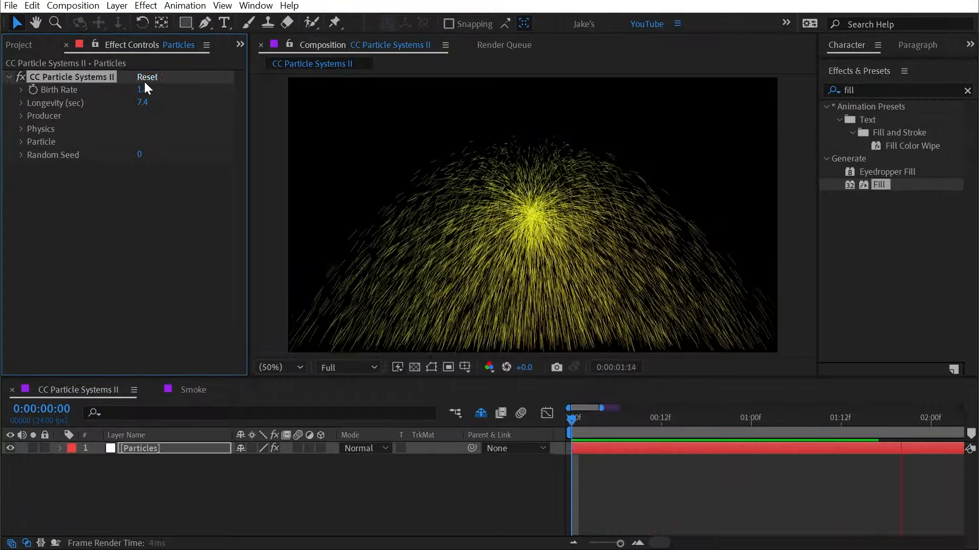
pyautogui.moveTo(141, 102); pyautogui.dragTo(105, 102)
pyautogui.moveTo(678, 417); pyautogui.dragTo(709, 417)
pyautogui.moveTo(146, 102)
pyautogui.mouseDown()
pyautogui.moveTo(107, 103)
pyautogui.moveTo(134, 100)
pyautogui.mouseUp()
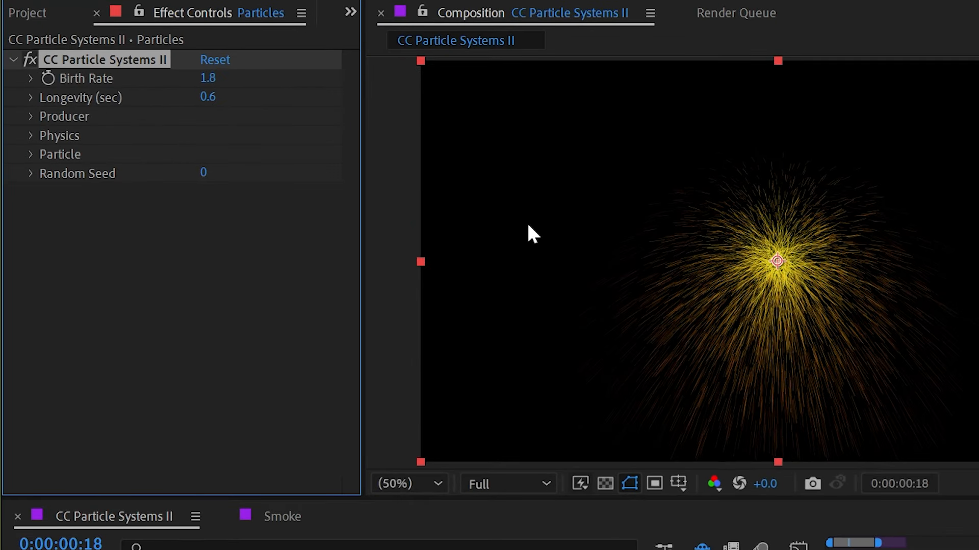
# Expand the Producer settings and move the emitter's Position to 1524, 198, previewing the result.
pyautogui.click(30, 116)
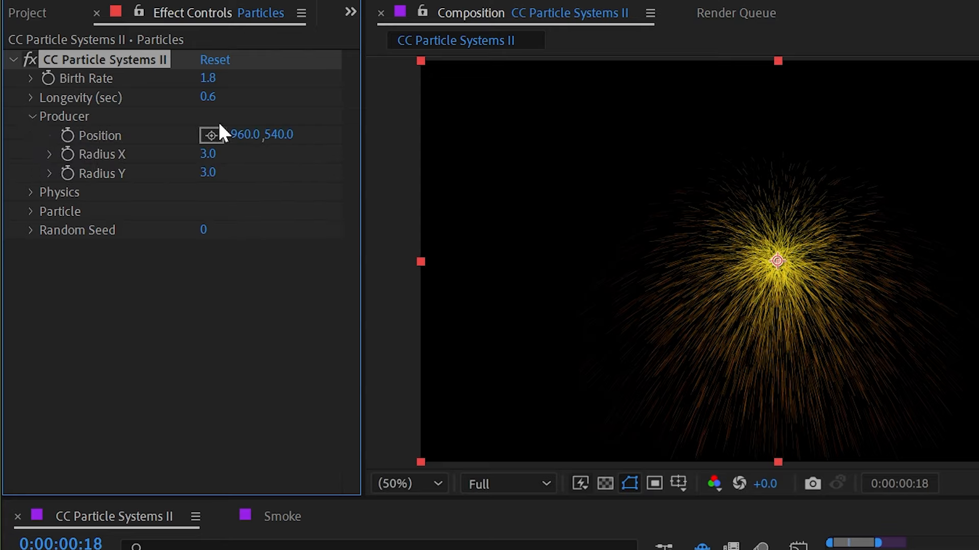
pyautogui.moveTo(261, 136); pyautogui.dragTo(153, 197)
pyautogui.moveTo(683, 263); pyautogui.dragTo(636, 233)
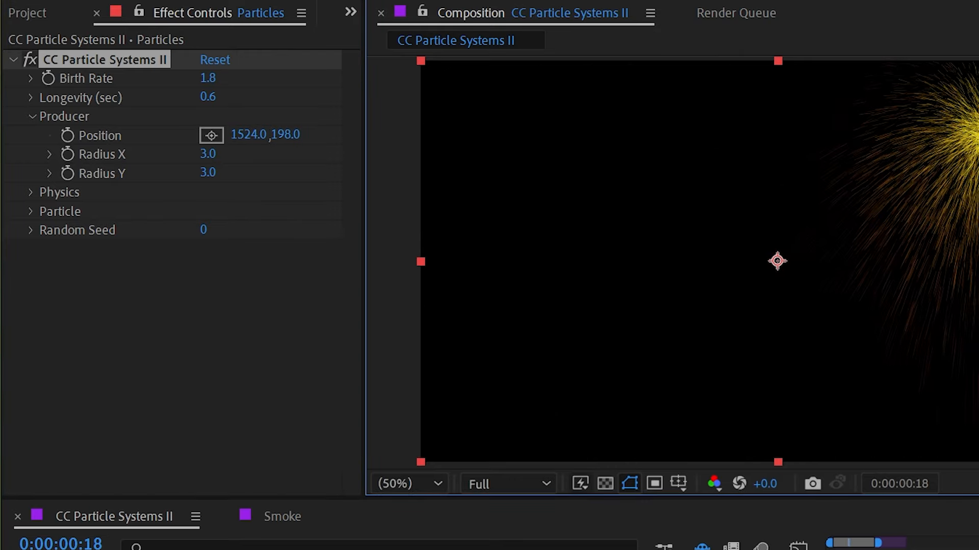
pyautogui.press('Home')
pyautogui.press('space')
pyautogui.press('space')
# Move the producer's Position to 314, 500 and preview the particles there.
pyautogui.moveTo(568, 235); pyautogui.dragTo(536, 246)
pyautogui.click(938, 502)
pyautogui.press('Home')
pyautogui.press('space')
pyautogui.press('space')
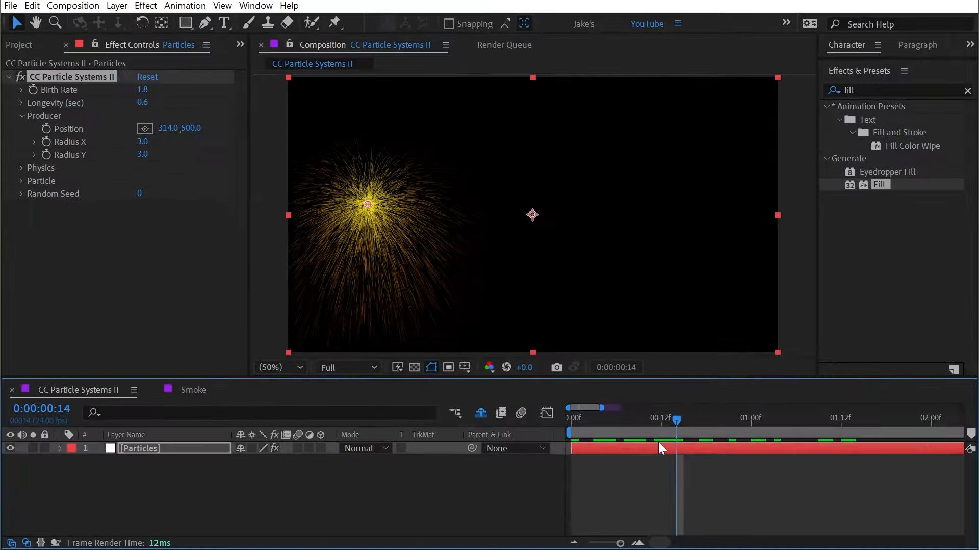
# Keyframe the producer's Position at 314, 500 on frame 0 and at 1416, 820 at one second.
pyautogui.moveTo(615, 417); pyautogui.dragTo(571, 418)
pyautogui.click(47, 128)
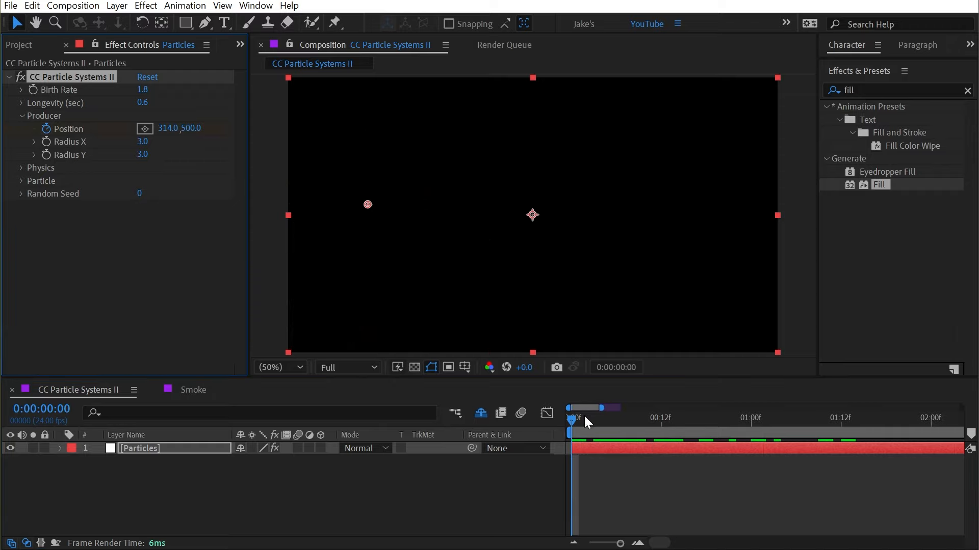
pyautogui.moveTo(592, 422); pyautogui.dragTo(752, 430)
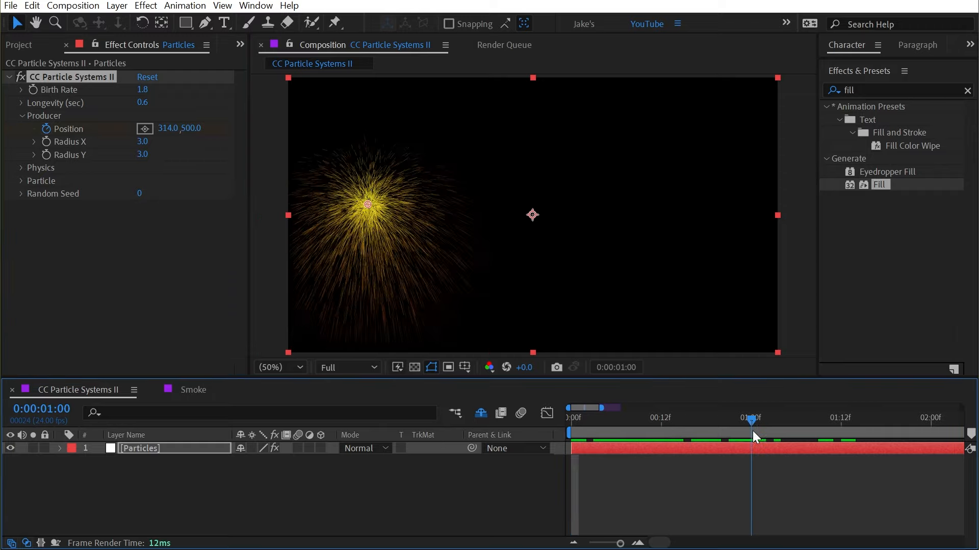
pyautogui.moveTo(368, 205); pyautogui.dragTo(648, 290)
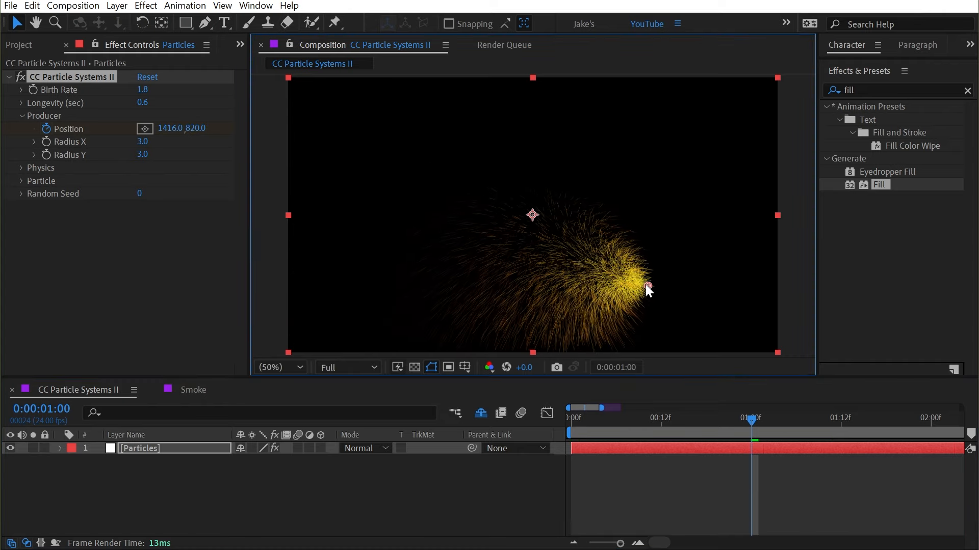
# Add a Position keyframe at two seconds with the producer near the upper centre of the frame, and scrub through the motion.
pyautogui.moveTo(836, 421); pyautogui.dragTo(931, 421)
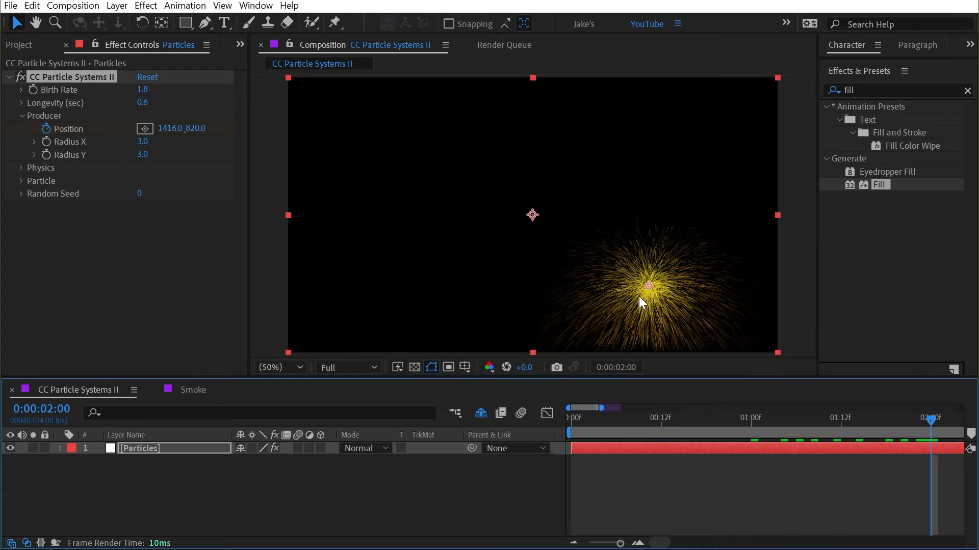
pyautogui.moveTo(653, 286); pyautogui.dragTo(522, 131)
pyautogui.moveTo(923, 421); pyautogui.dragTo(530, 390)
pyautogui.moveTo(631, 421)
pyautogui.mouseDown()
pyautogui.moveTo(643, 426)
pyautogui.moveTo(594, 420)
pyautogui.moveTo(647, 417)
pyautogui.mouseUp()
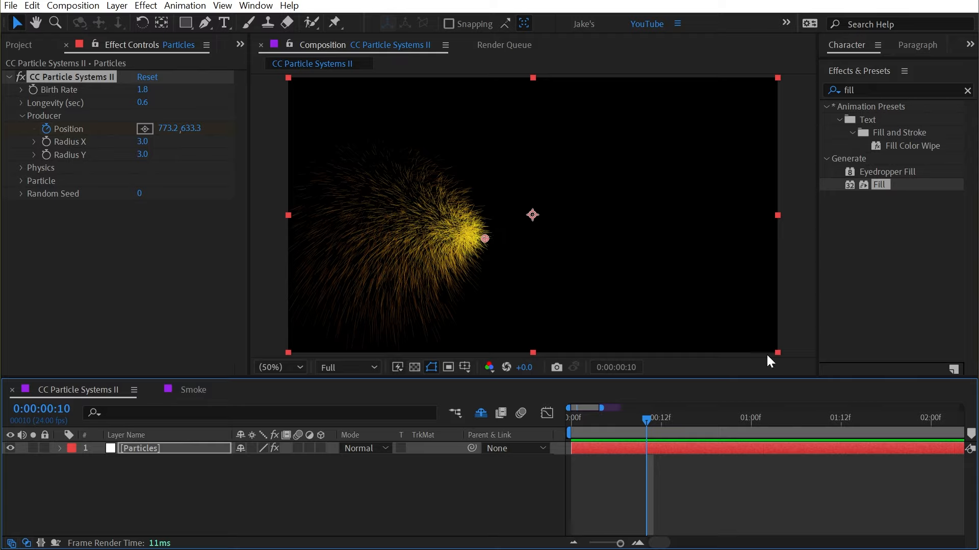
pyautogui.moveTo(652, 416); pyautogui.dragTo(834, 415)
# Reveal the Particles layer's keyframes and apply Easy Ease to all three Position keyframes.
pyautogui.press('u')
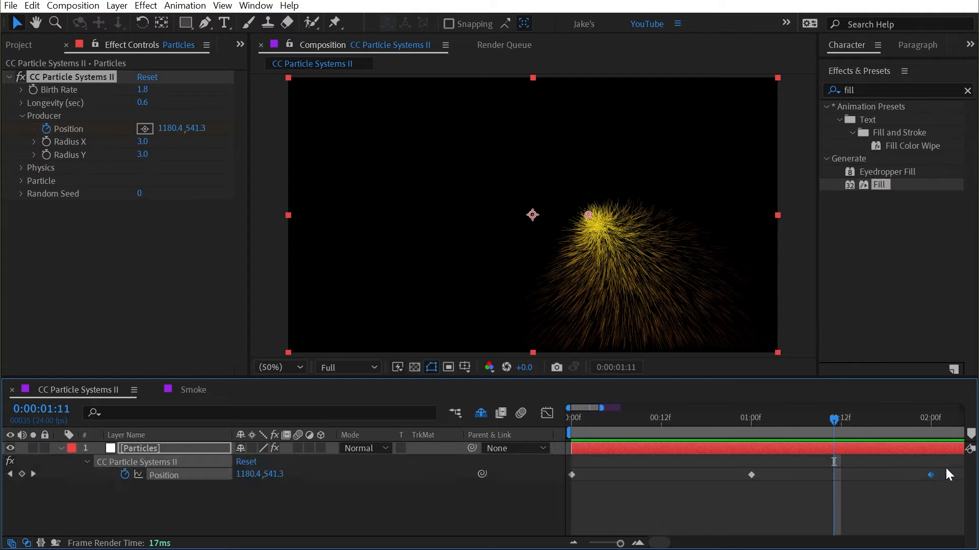
pyautogui.moveTo(946, 469); pyautogui.dragTo(562, 485)
pyautogui.press('F9')
# Lengthen the Position keyframes' eases in the speed graph so that the speed peaks sharply between keyframes.
pyautogui.click(547, 414)
pyautogui.moveTo(914, 494); pyautogui.dragTo(646, 508)
pyautogui.moveTo(720, 508); pyautogui.dragTo(690, 508)
# Preview the eased emitter movement and examine the particle trail around frames 12 to 17.
pyautogui.click(667, 419)
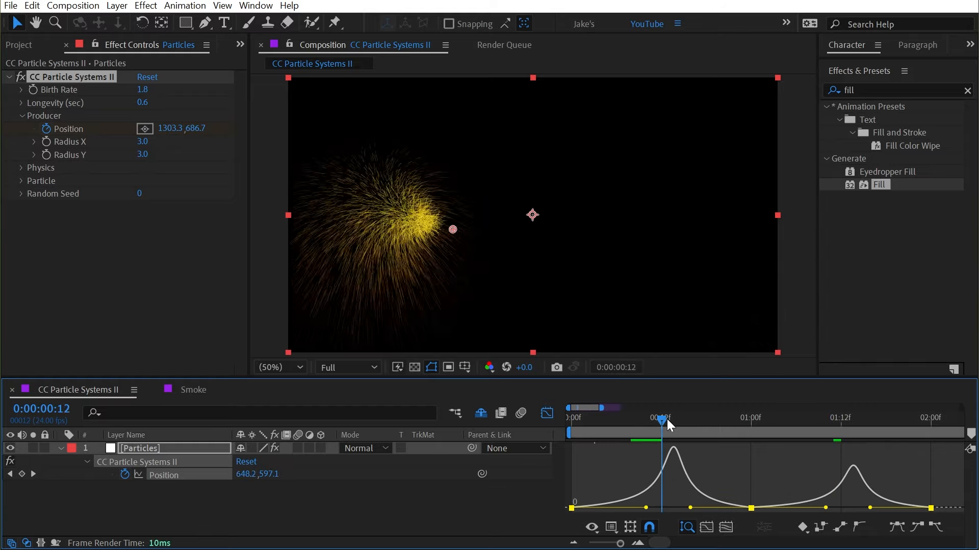
pyautogui.moveTo(667, 419); pyautogui.dragTo(694, 422)
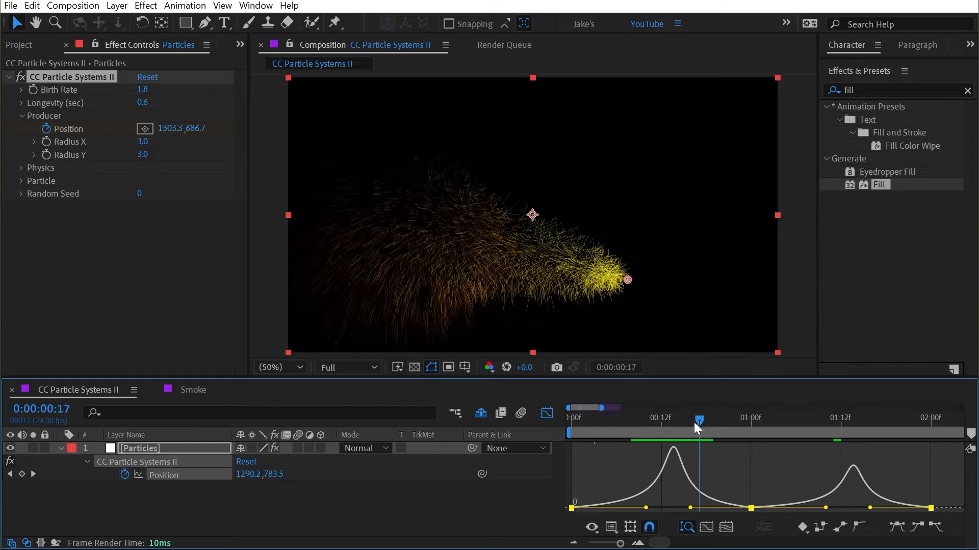
pyautogui.press('space')
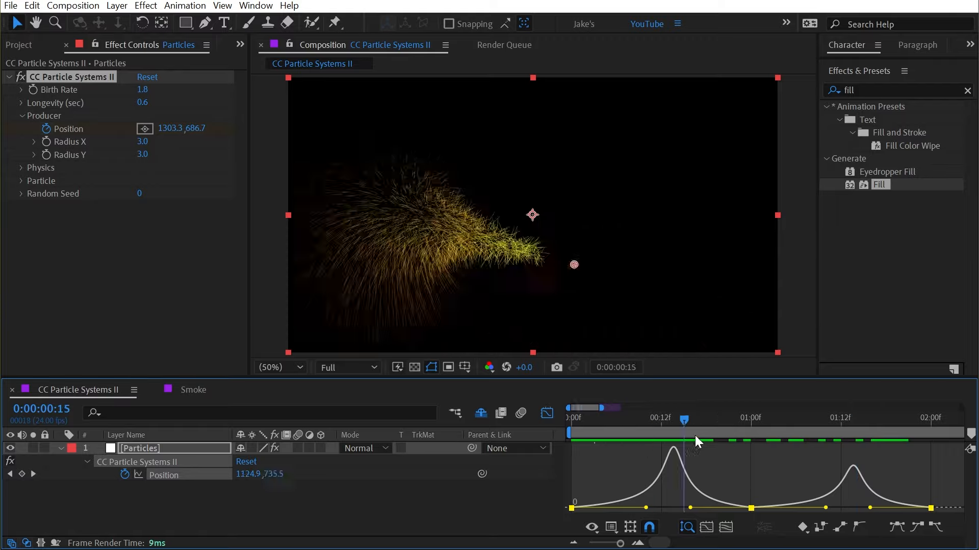
pyautogui.press('Home')
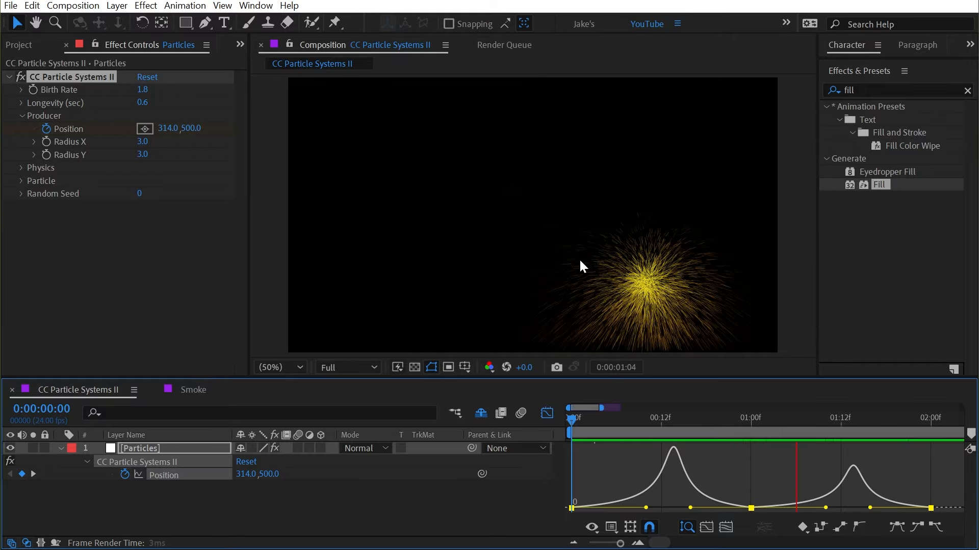
pyautogui.press('space')
pyautogui.press('pageup')
pyautogui.press('pageup')
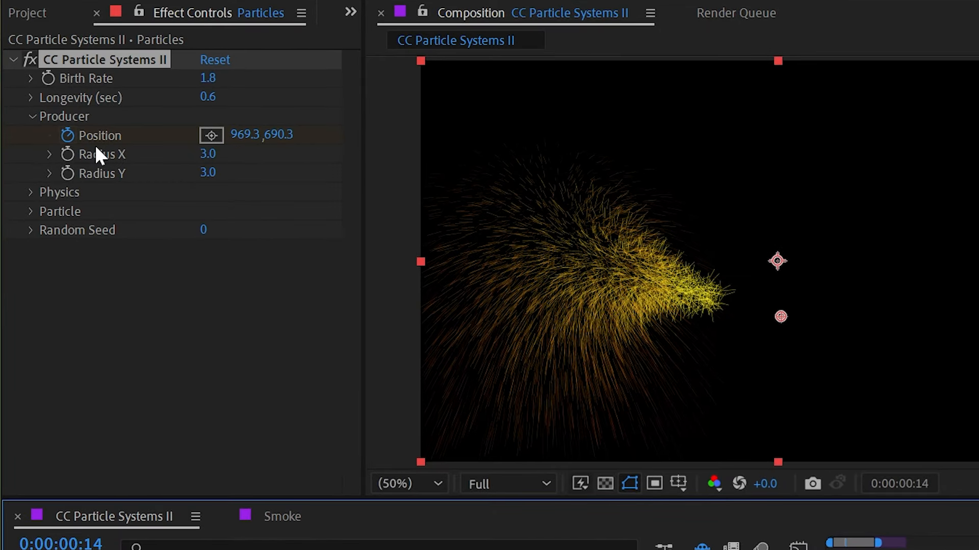
# Set the producer's Radius X and Radius Y to 35 and preview the wider emission area.
pyautogui.moveTo(976, 525); pyautogui.dragTo(978, 530)
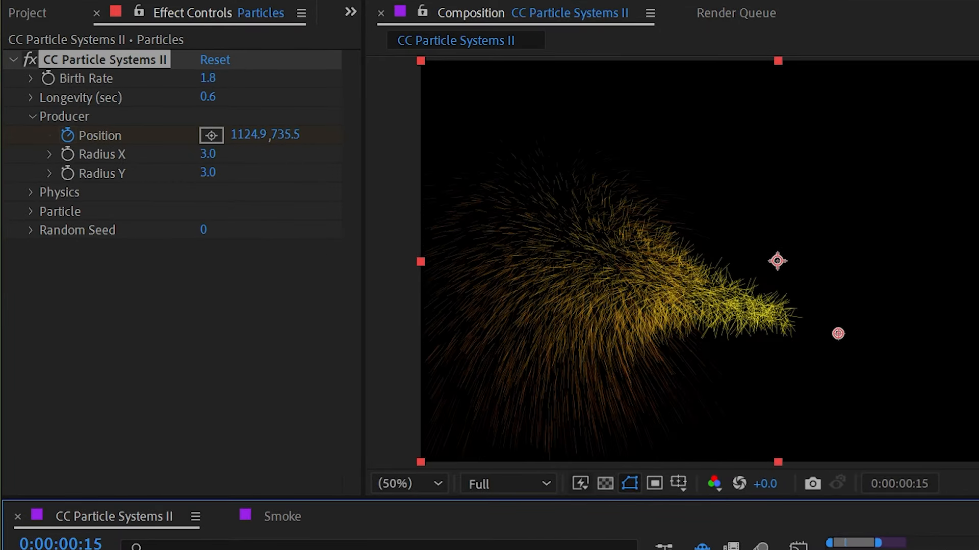
pyautogui.moveTo(854, 549)
pyautogui.mouseDown()
pyautogui.moveTo(834, 549)
pyautogui.moveTo(851, 549)
pyautogui.mouseUp()
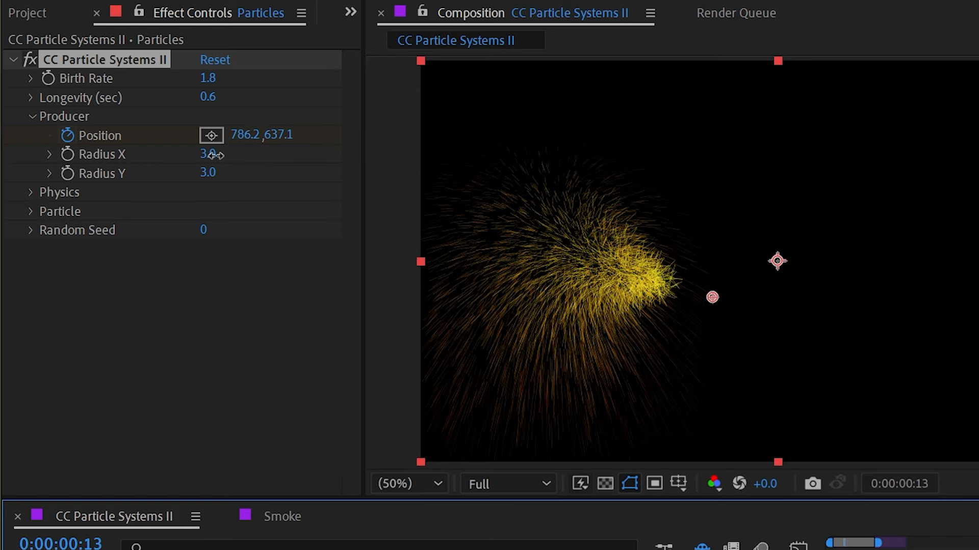
pyautogui.moveTo(214, 155); pyautogui.dragTo(243, 168)
pyautogui.press('space')
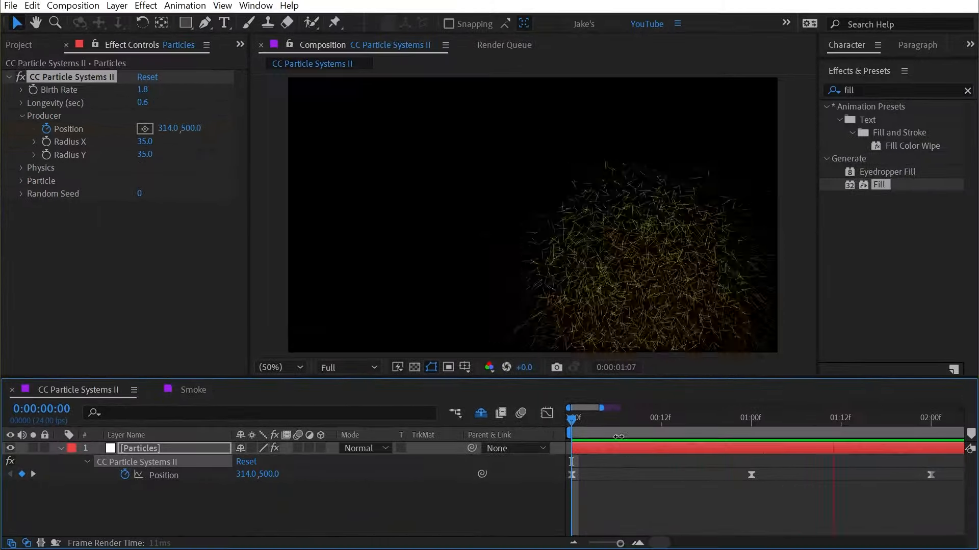
# Raise the particles' Birth Rate to 9.4 and Longevity to 1.2 seconds.
pyautogui.moveTo(145, 92); pyautogui.dragTo(480, 161)
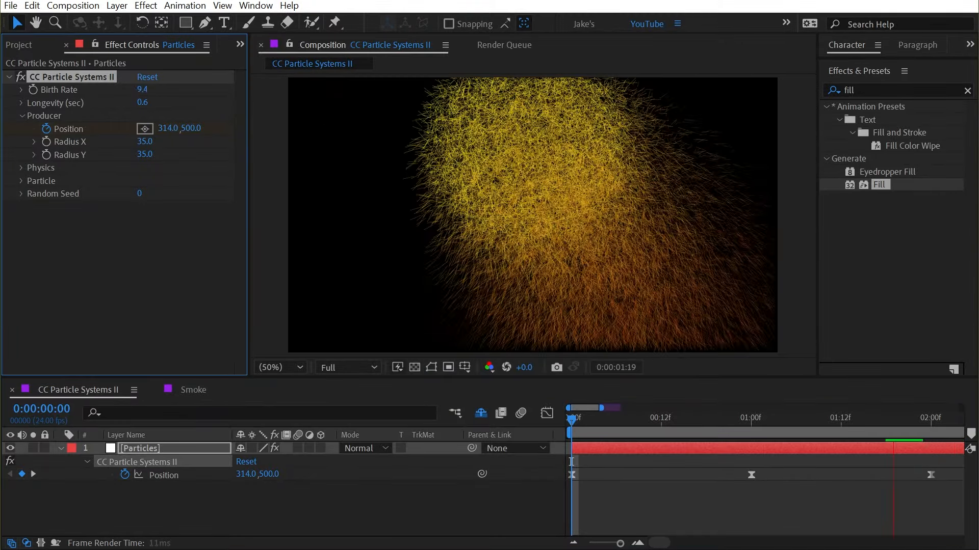
pyautogui.moveTo(143, 90)
pyautogui.mouseDown()
pyautogui.moveTo(123, 92)
pyautogui.moveTo(184, 99)
pyautogui.mouseUp()
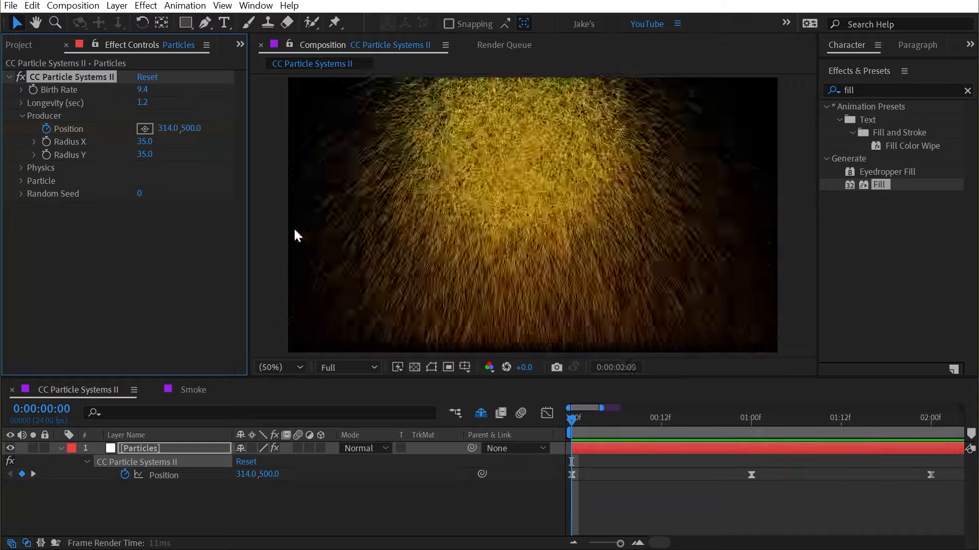
# Set the producer's Radius X and Radius Y to 0.
pyautogui.click(144, 141)
pyautogui.write('0')
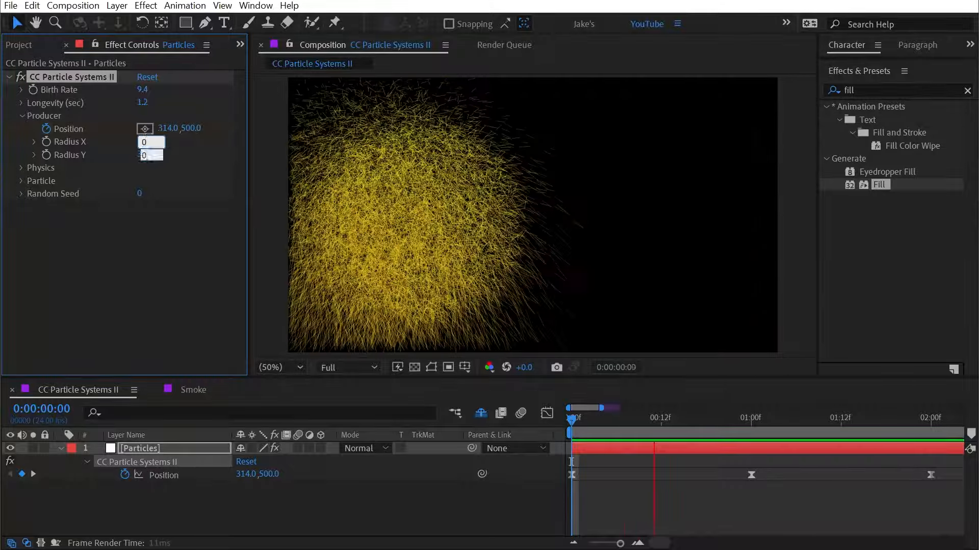
pyautogui.press('Tab')
pyautogui.write('0')
pyautogui.press('Return')
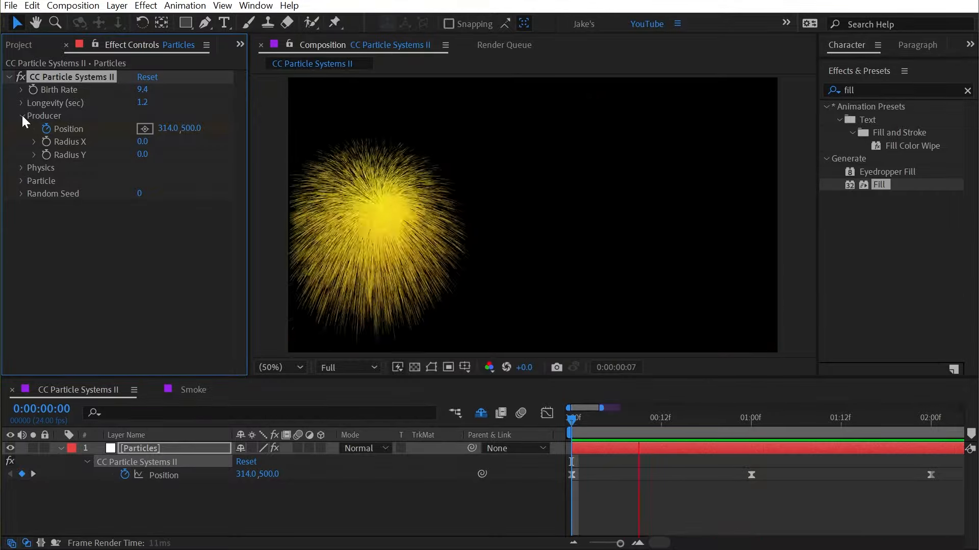
# Reveal the effect's Physics settings and review the available Animation types with the particles shown at frame 12.
pyautogui.click(22, 116)
pyautogui.click(21, 129)
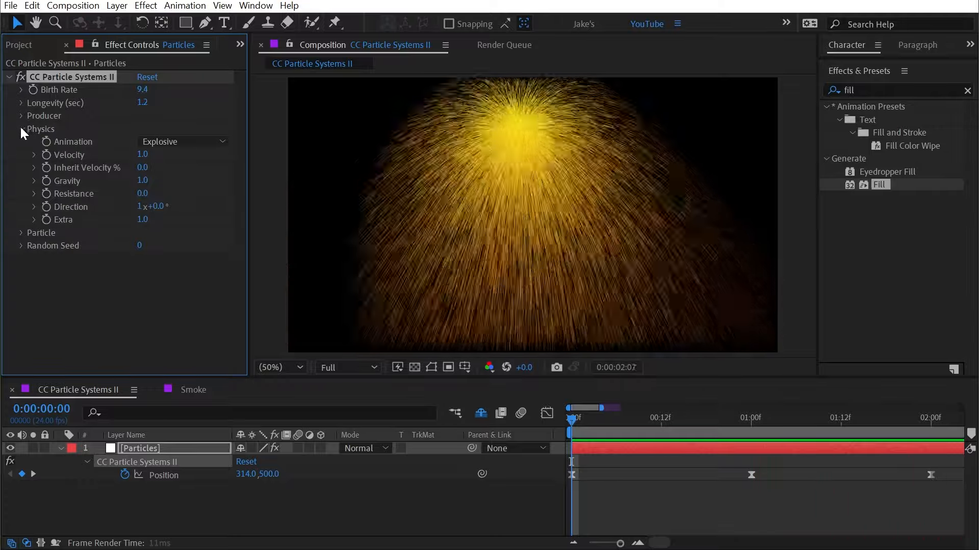
pyautogui.moveTo(595, 424); pyautogui.dragTo(661, 418)
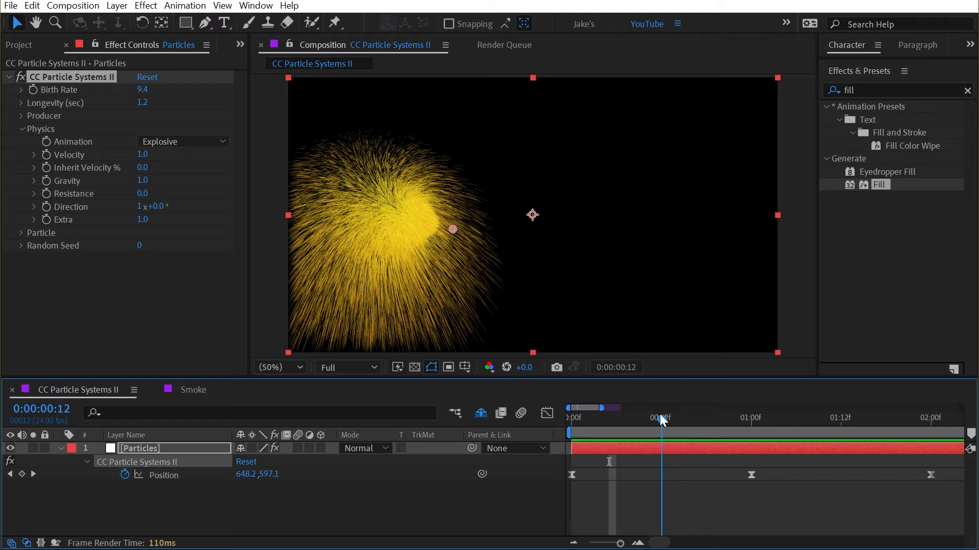
pyautogui.click(202, 145)
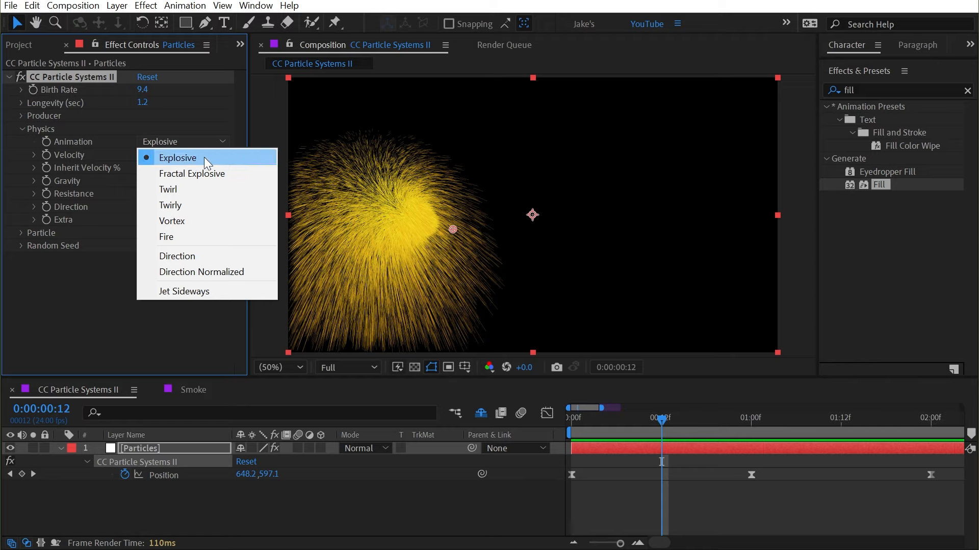
pyautogui.click(173, 123)
pyautogui.click(161, 137)
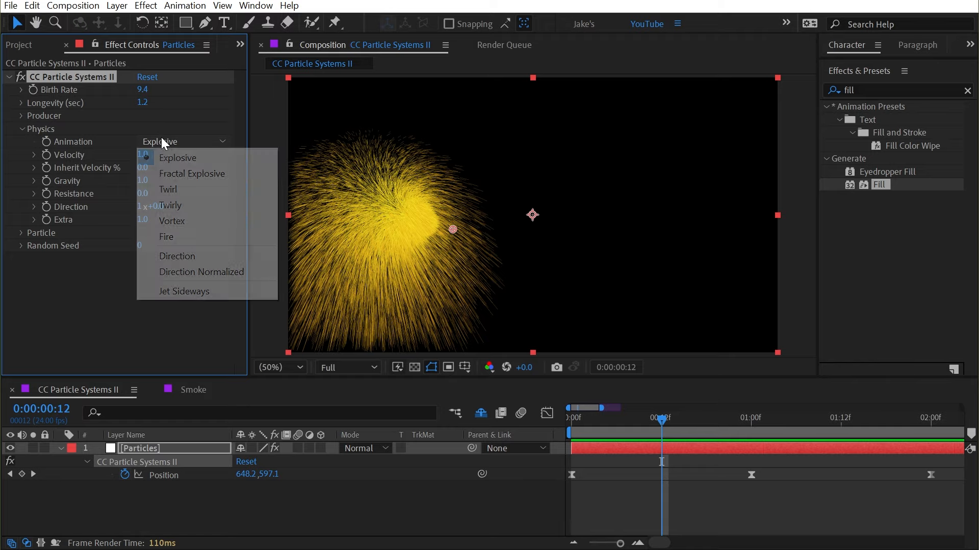
pyautogui.click(144, 103)
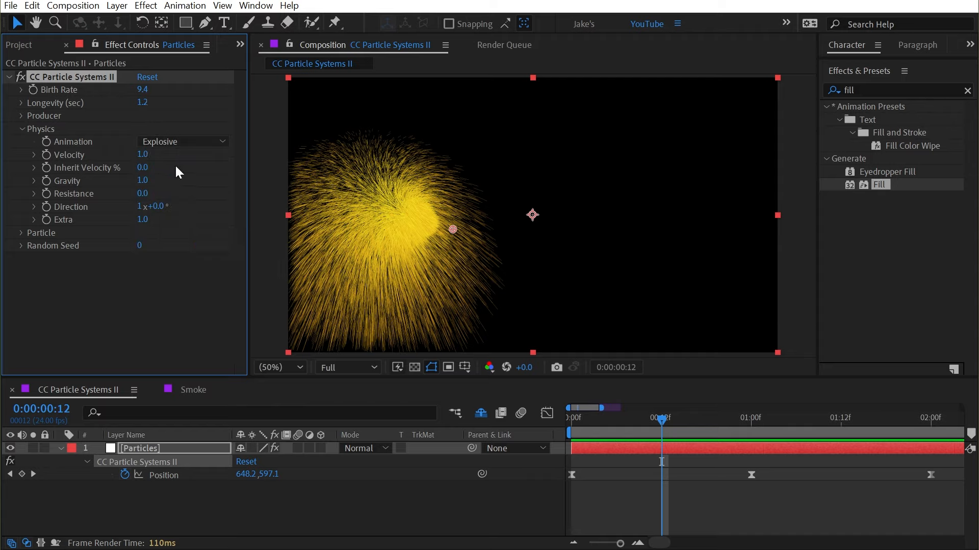
pyautogui.press('space')
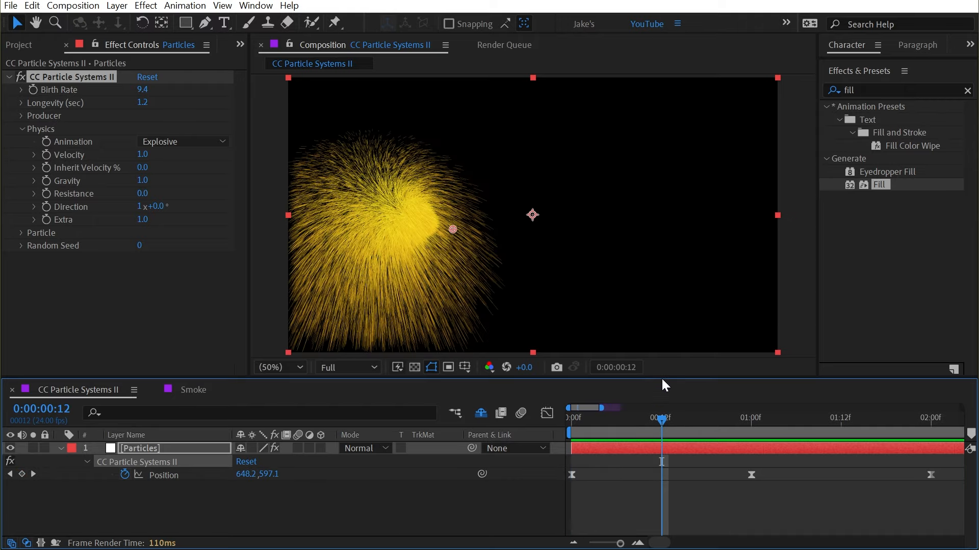
# Set the particles' Velocity to 0 and preview the emitter's movement from the start.
pyautogui.moveTo(140, 160); pyautogui.dragTo(118, 163)
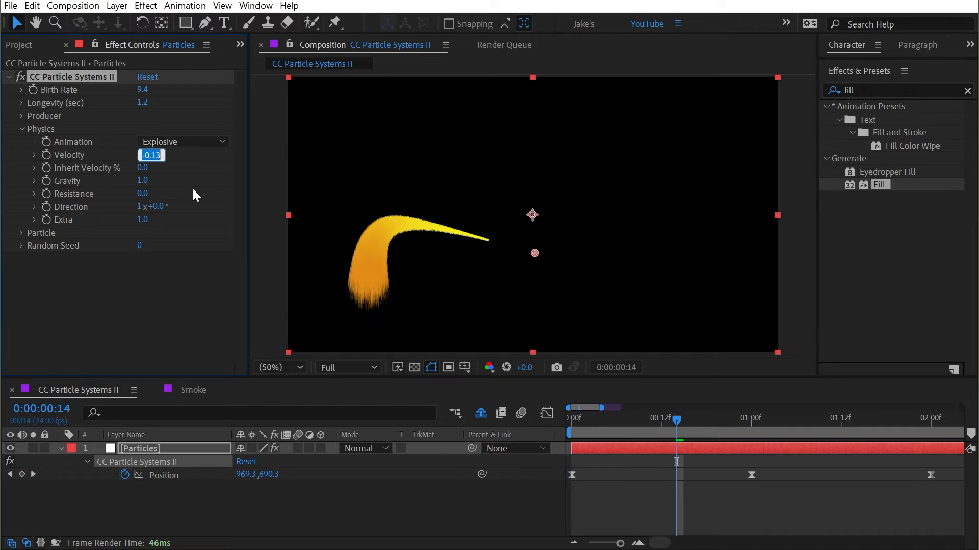
pyautogui.click(567, 417)
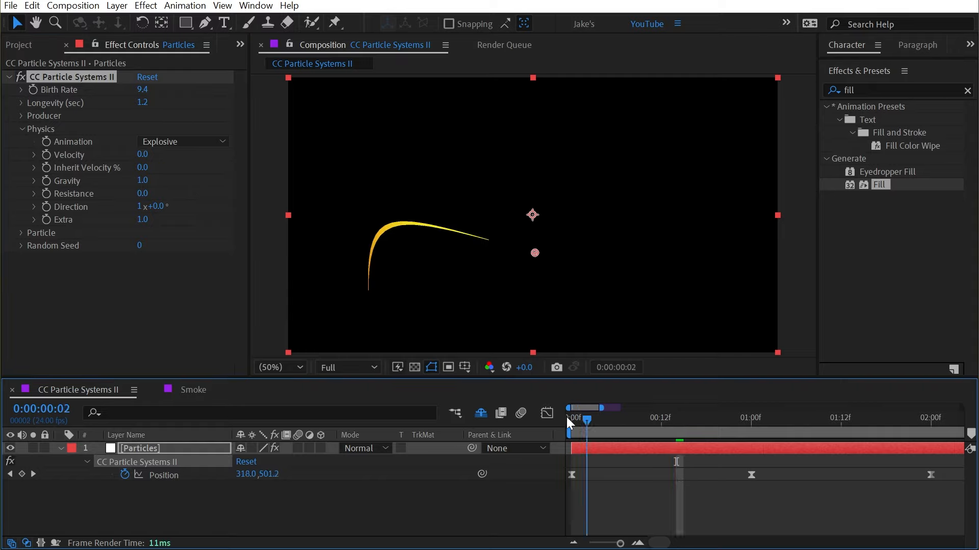
pyautogui.press('space')
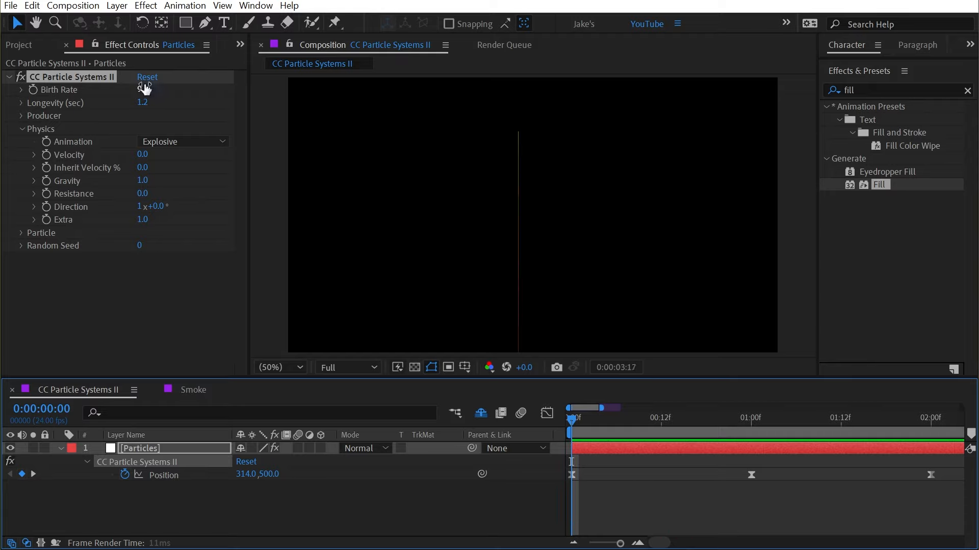
# Try lowering the particles' Birth Rate to 0.1 and undo the change.
pyautogui.moveTo(145, 92); pyautogui.dragTo(32, 83)
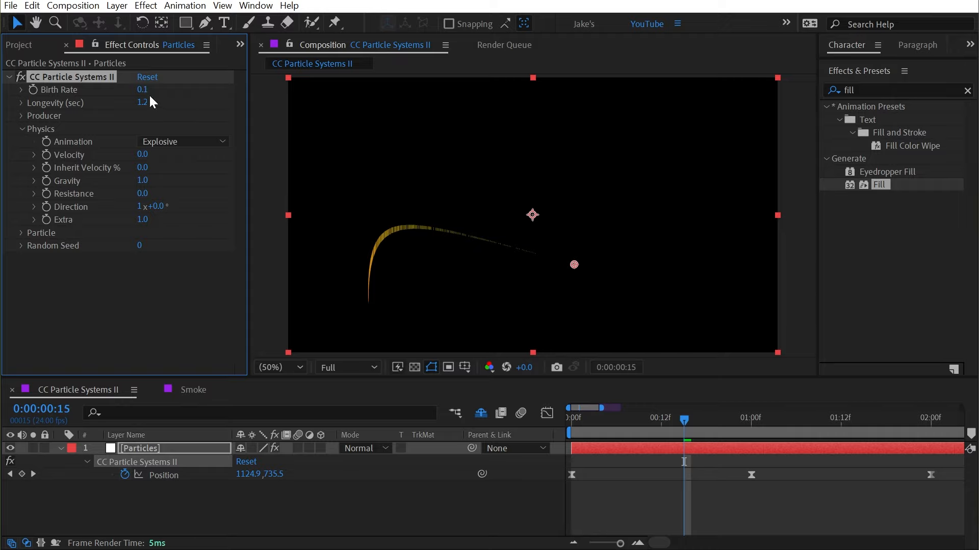
pyautogui.hotkey('ctrl', 'z')
pyautogui.hotkey('ctrl', 'z')
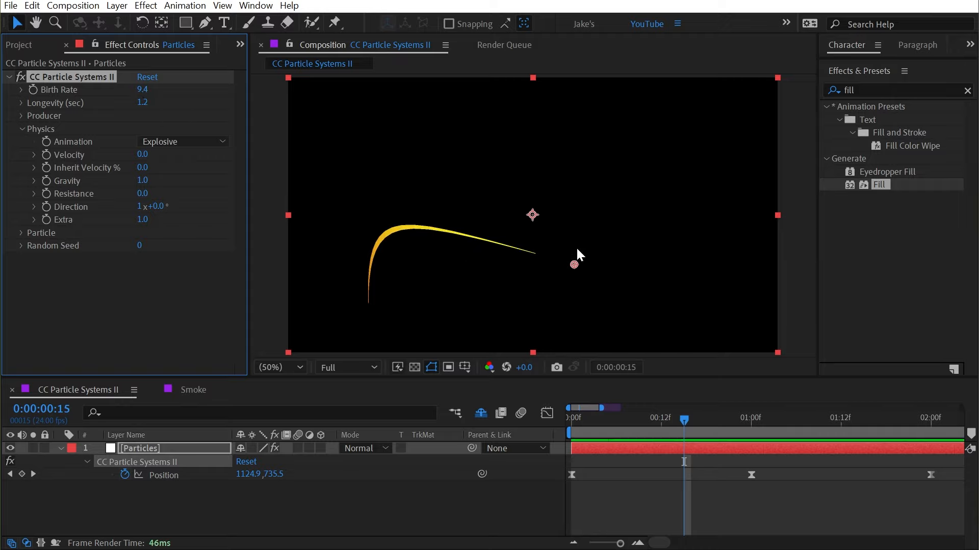
# Play and scrub through the animation to examine the thin particle trail up to the last Position keyframe.
pyautogui.moveTo(607, 425); pyautogui.dragTo(779, 432)
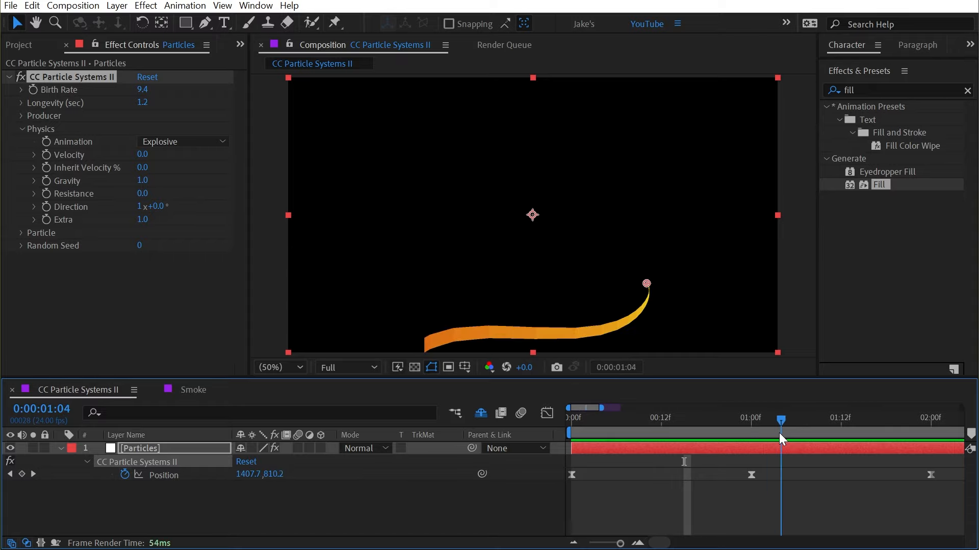
pyautogui.press('Home')
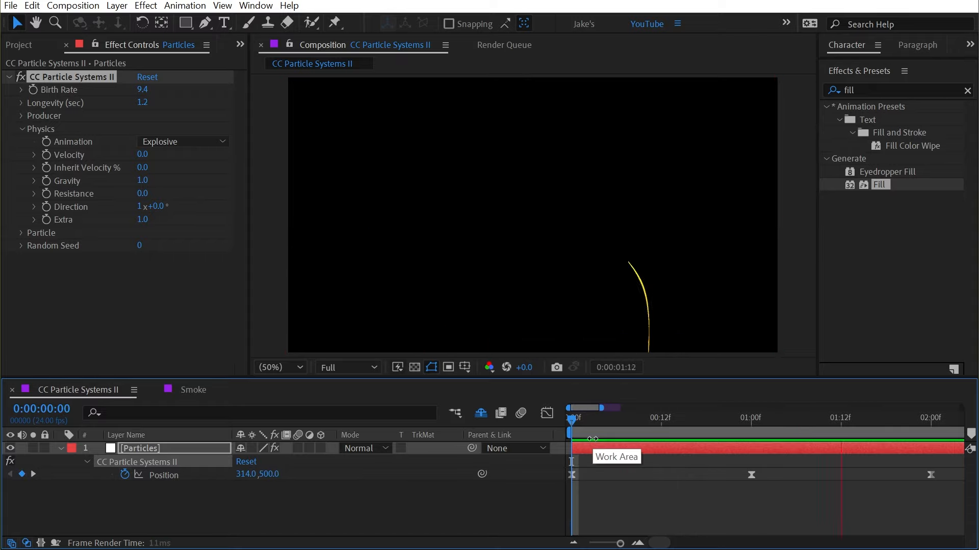
pyautogui.press('space')
pyautogui.press('space')
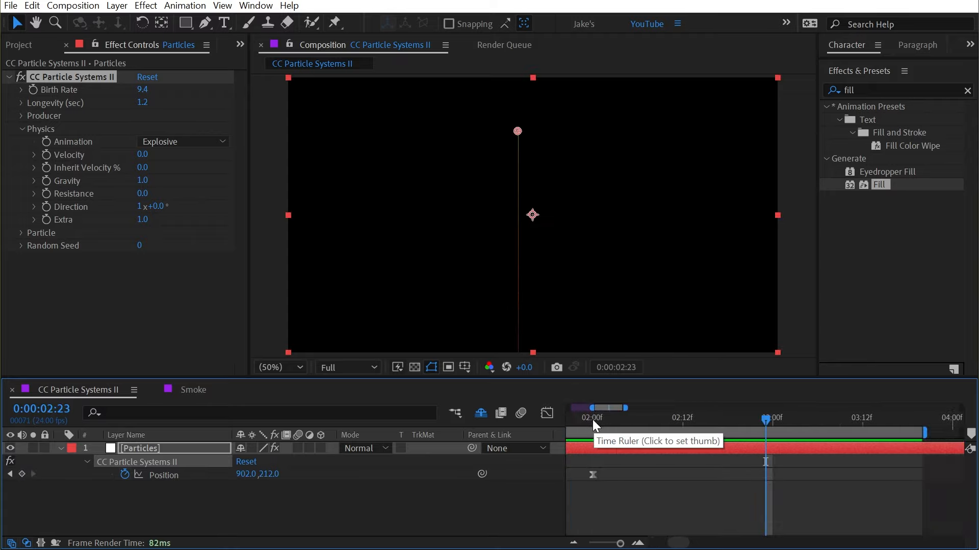
pyautogui.moveTo(839, 433)
pyautogui.mouseDown()
pyautogui.moveTo(674, 419)
pyautogui.moveTo(772, 414)
pyautogui.moveTo(675, 412)
pyautogui.moveTo(930, 418)
pyautogui.mouseUp()
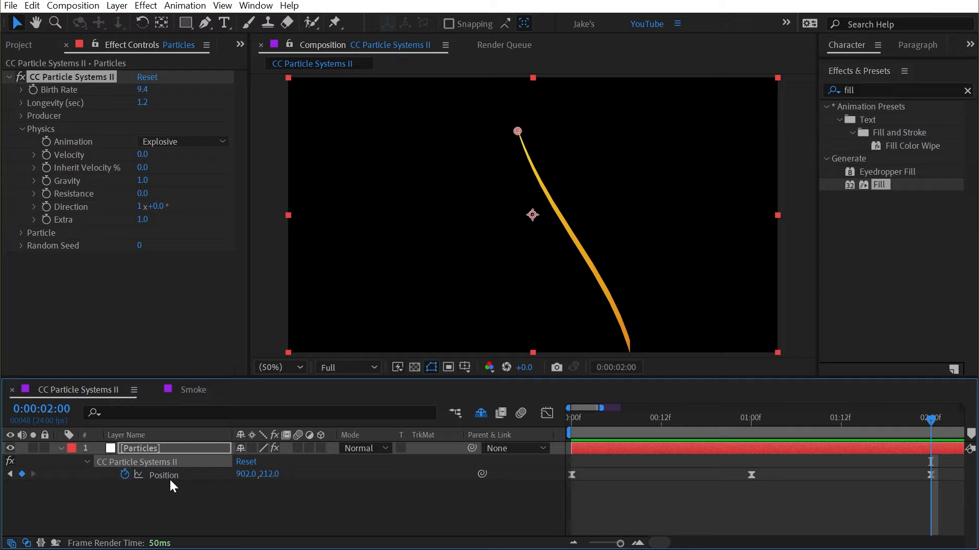
# Create a new null object and name it Emitter.
pyautogui.click(125, 6)
pyautogui.moveTo(128, 22)
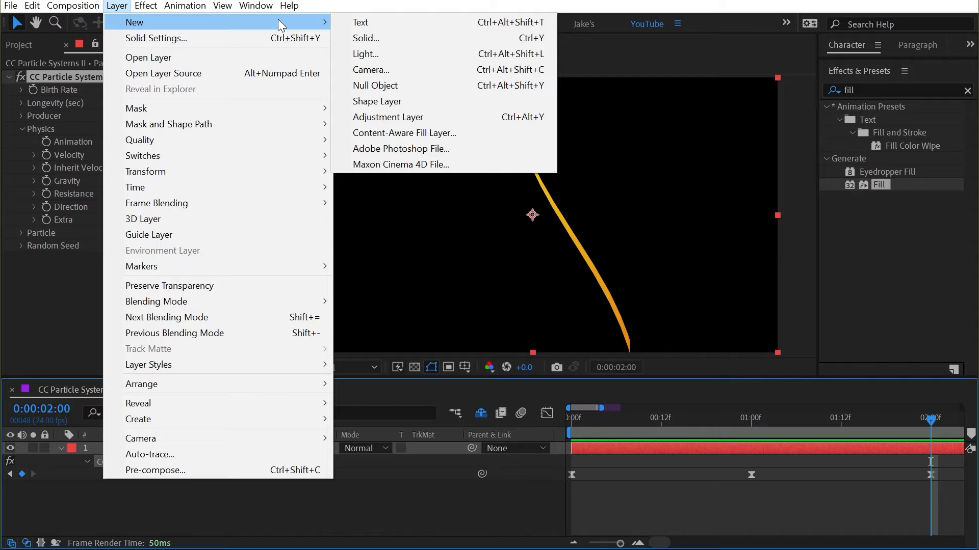
pyautogui.click(403, 85)
pyautogui.press('Return')
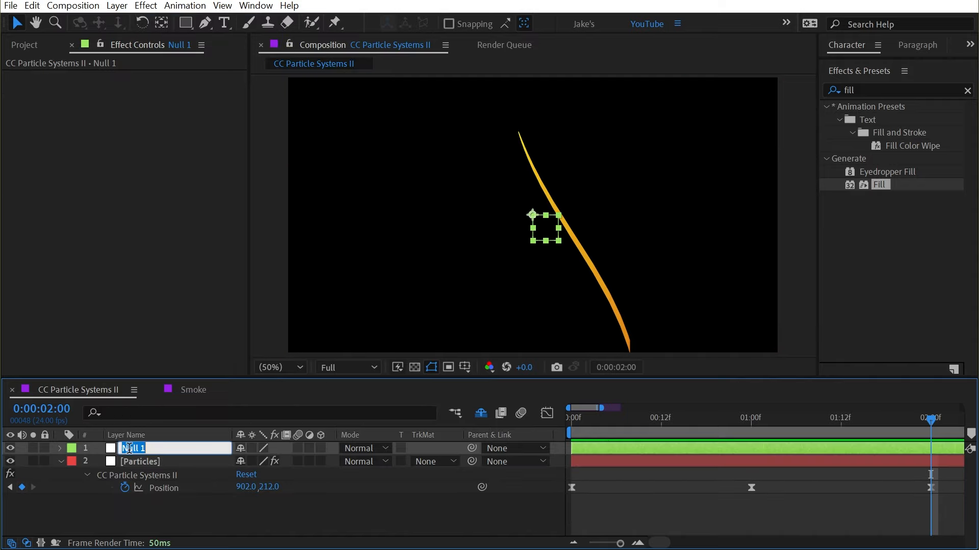
pyautogui.press('Return')
# Copy the Particles layer's effect Position keyframes and paste them onto the Emitter null from frame 0.
pyautogui.click(168, 461)
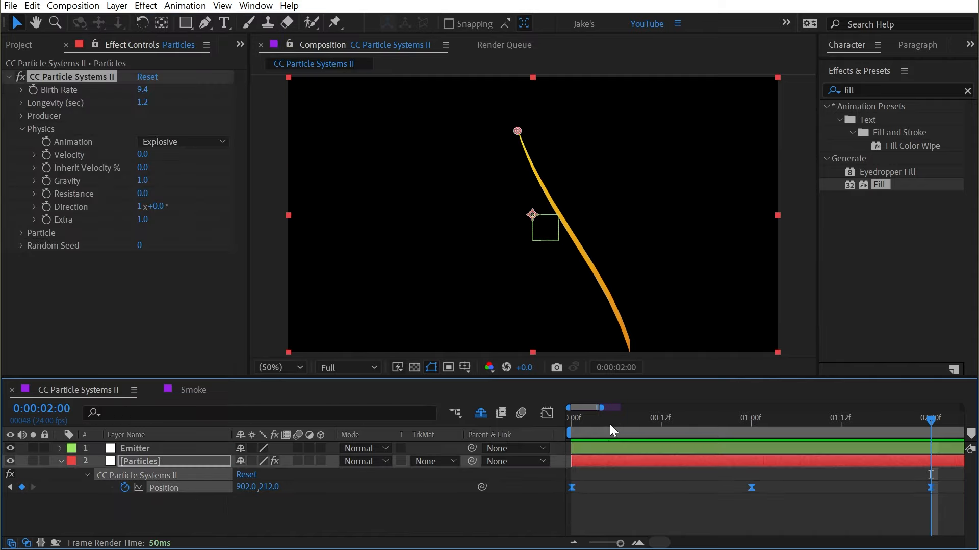
pyautogui.press('Home')
pyautogui.click(146, 450)
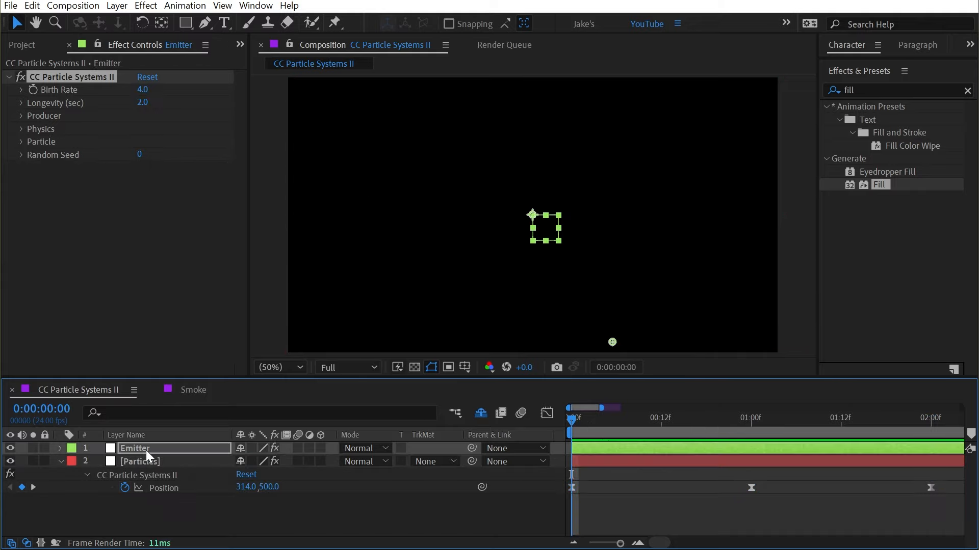
# Link the Particles layer's effect Position to the null with the expression thisComp.layer("Emitter").toComp([0,0,0]);.
pyautogui.keyDown('alt'); pyautogui.click(123, 487); pyautogui.keyUp('alt')
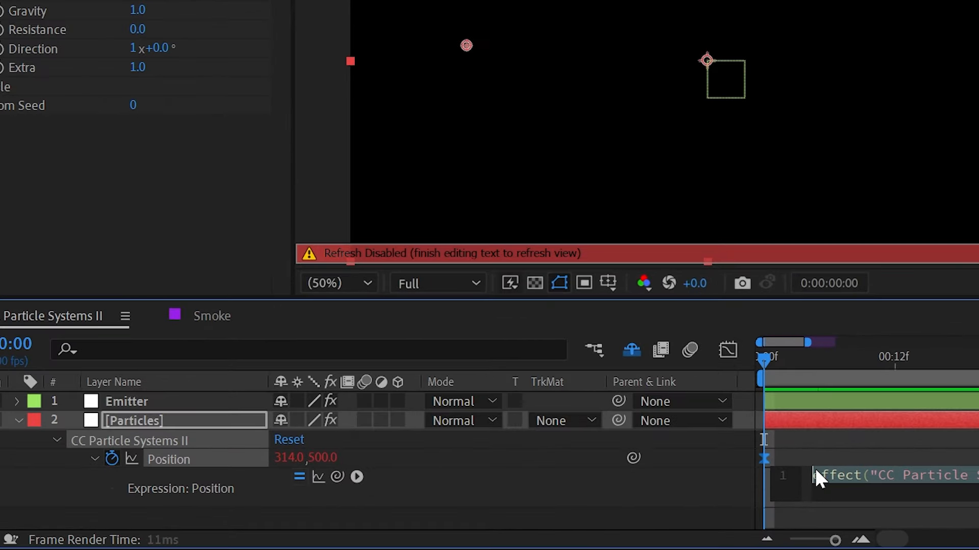
pyautogui.moveTo(336, 477); pyautogui.dragTo(131, 398)
pyautogui.write('.layer("Emitter").')
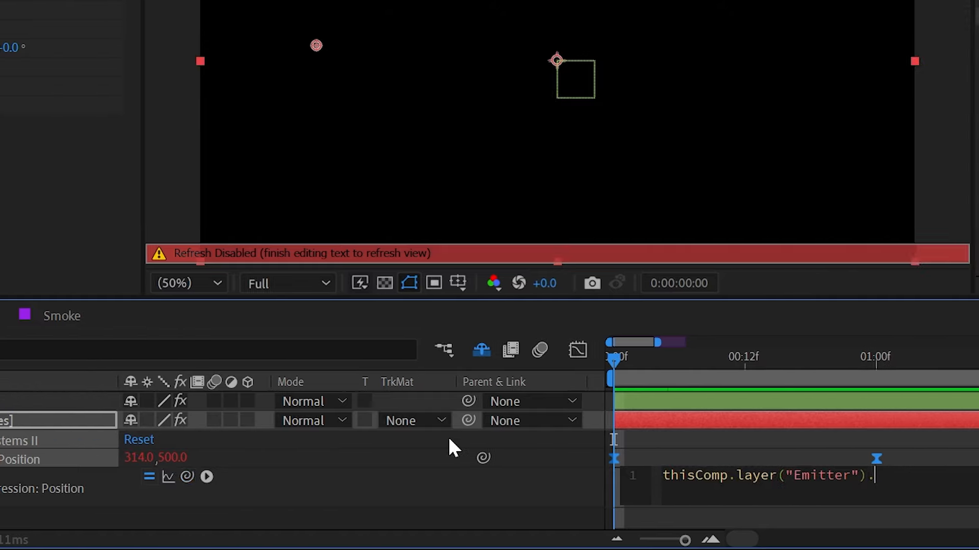
pyautogui.write('toComp')
pyautogui.press('Escape')
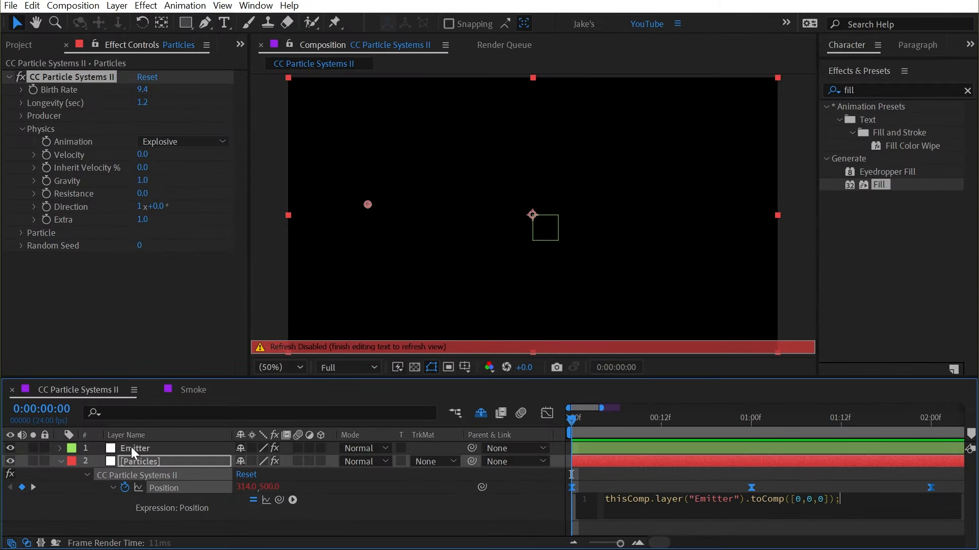
pyautogui.click(134, 448)
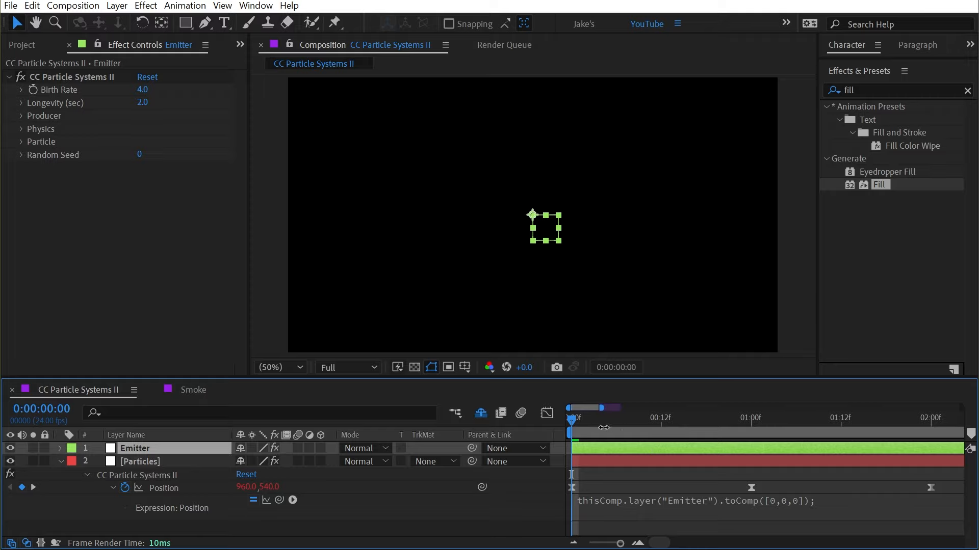
# Scrub through the linked animation, then reveal the Emitter layer's keyframes and select its CC Particle Systems II Position.
pyautogui.moveTo(629, 419); pyautogui.dragTo(775, 423)
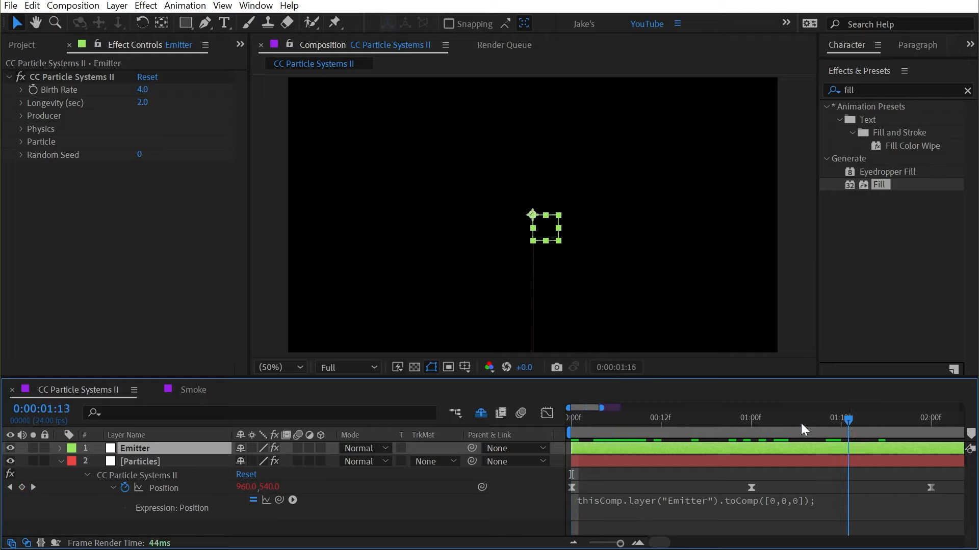
pyautogui.press('Home')
pyautogui.press('u')
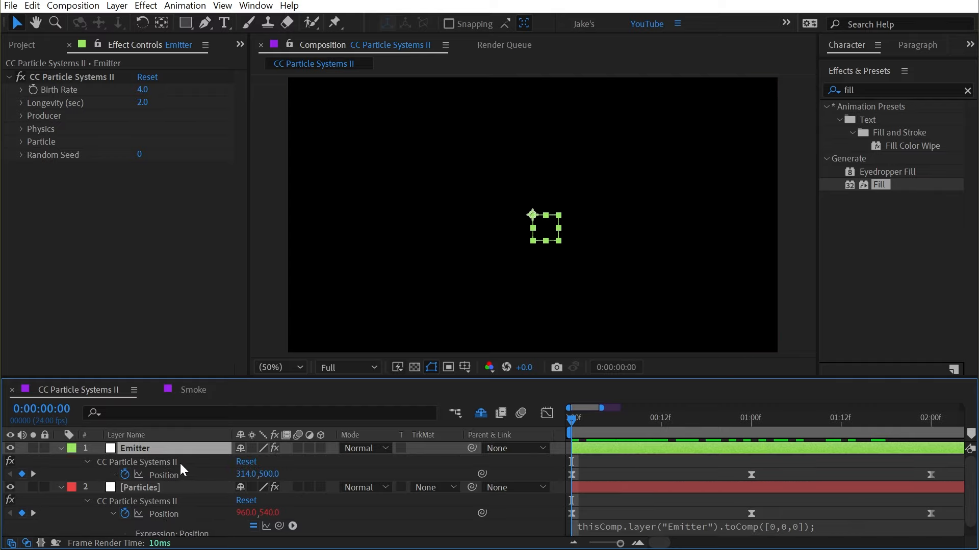
pyautogui.click(159, 464)
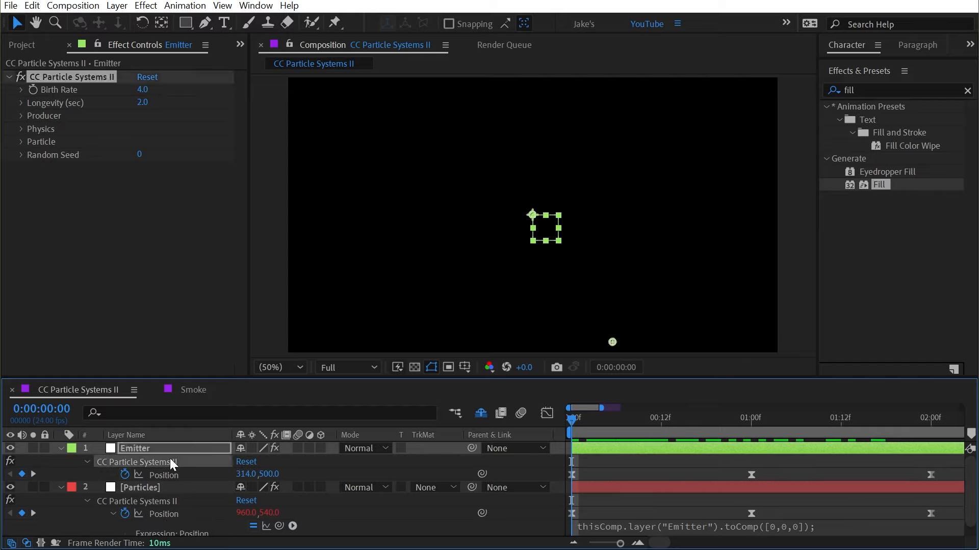
pyautogui.click(173, 475)
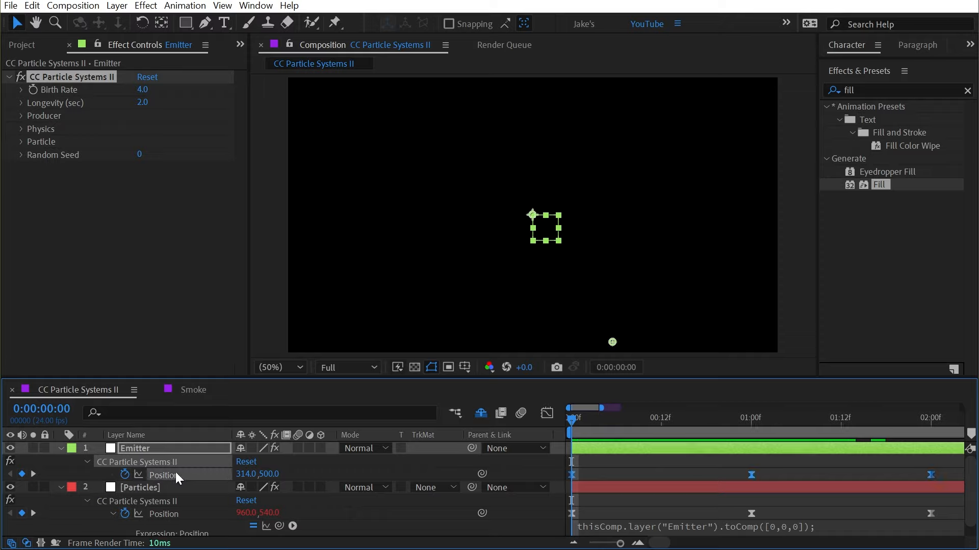
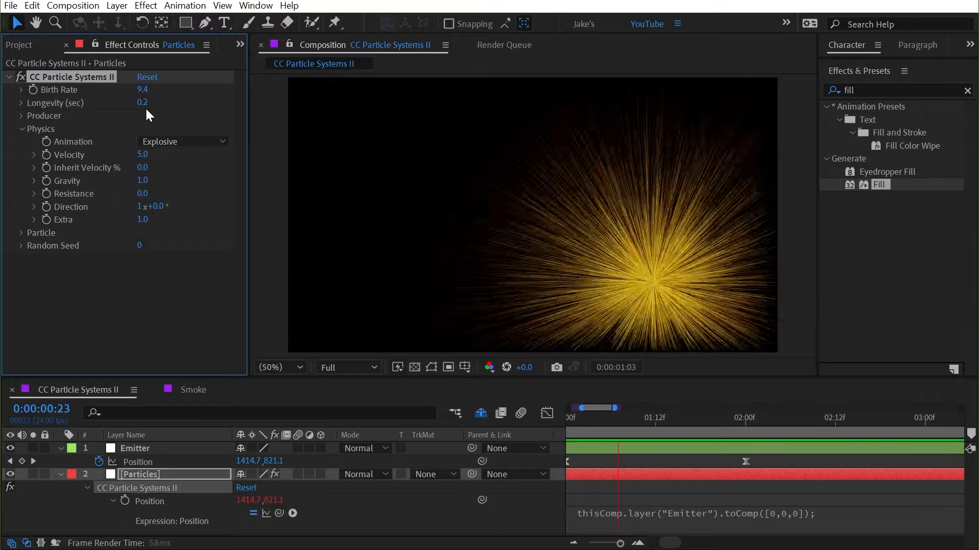
# Reset the Particles layer's Birth Rate to 4.0 and Longevity to 2.0 seconds.
pyautogui.moveTo(142, 89); pyautogui.dragTo(66, 88)
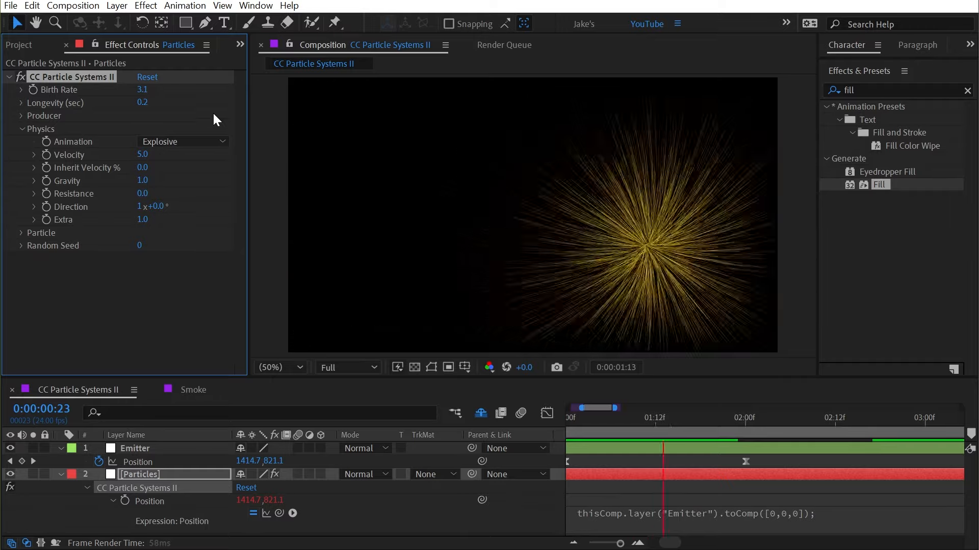
pyautogui.rightClick(66, 90)
pyautogui.click(107, 216)
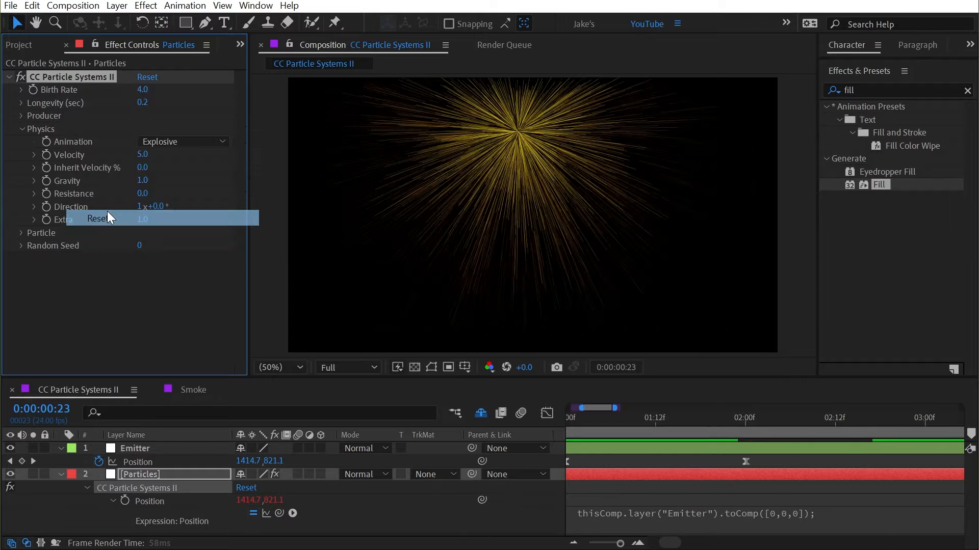
pyautogui.rightClick(66, 105)
pyautogui.click(114, 232)
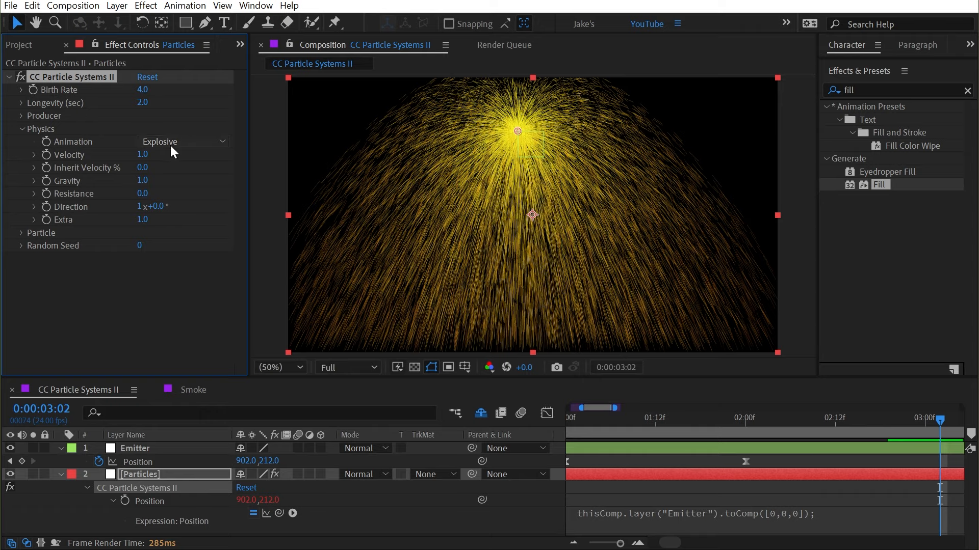
# Set the particles' Velocity to 0.3 and Inherit Velocity to 42%, checking the trail along the emitter's path.
pyautogui.moveTo(139, 155); pyautogui.dragTo(93, 160)
pyautogui.moveTo(775, 418); pyautogui.dragTo(627, 413)
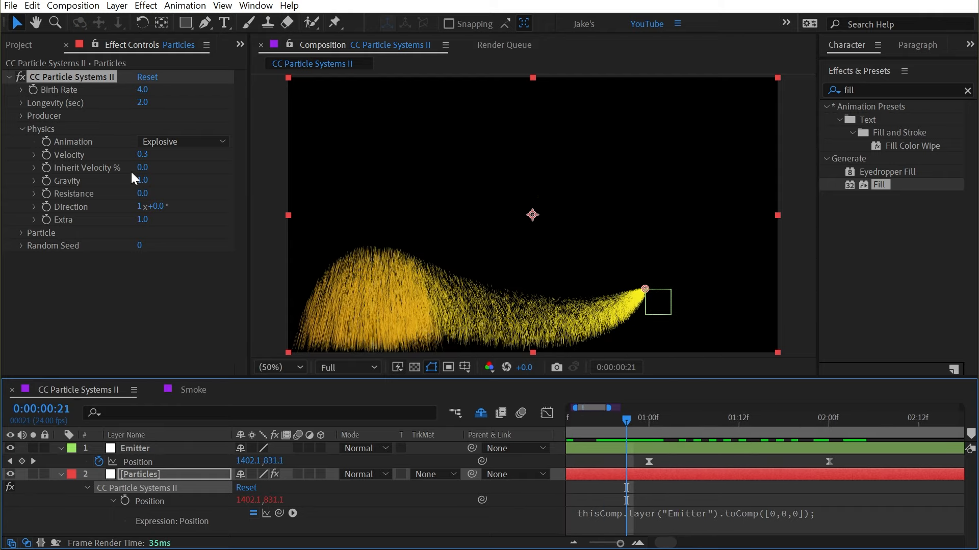
pyautogui.moveTo(140, 173); pyautogui.dragTo(173, 172)
pyautogui.moveTo(634, 436); pyautogui.dragTo(573, 426)
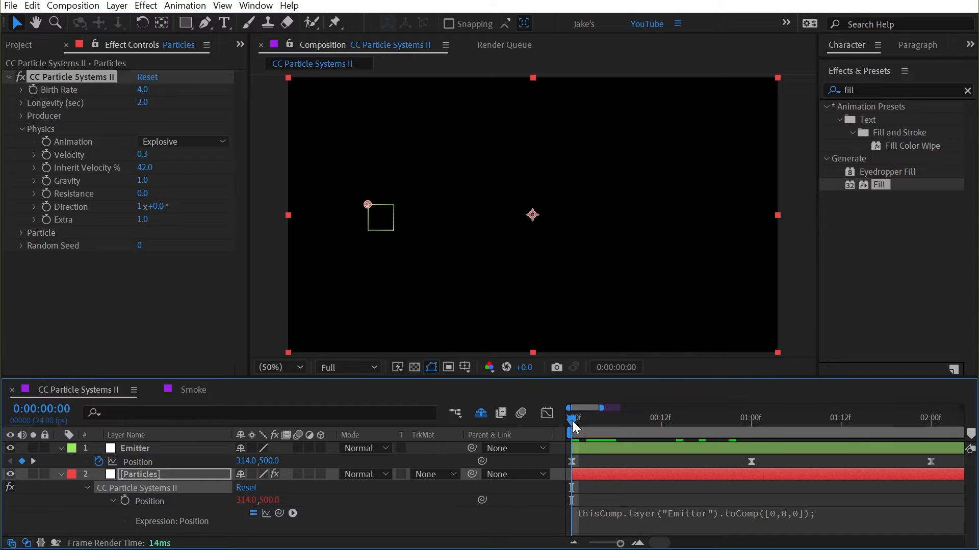
# Scrub and play back the particle trail from the first frame, and raise Inherit Velocity to 100%.
pyautogui.moveTo(642, 427); pyautogui.dragTo(684, 426)
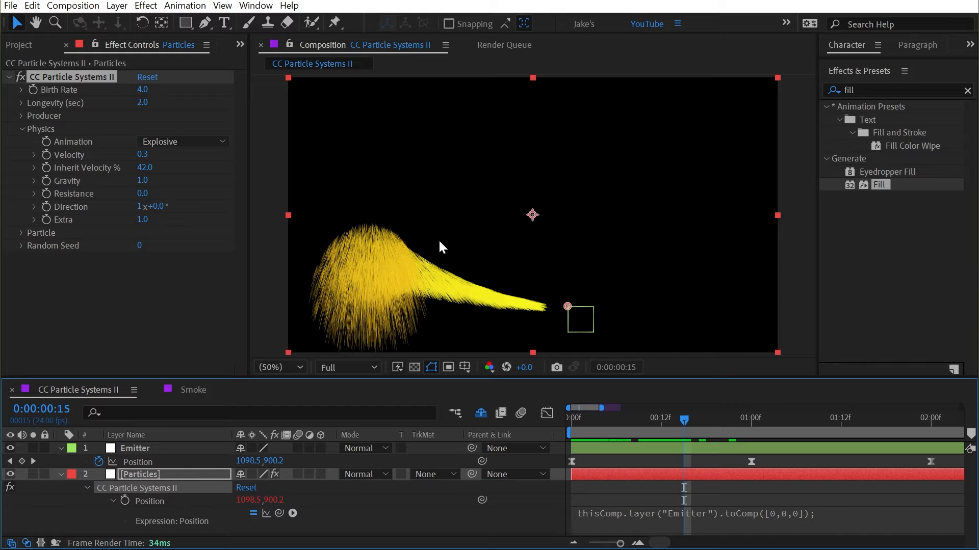
pyautogui.moveTo(656, 421); pyautogui.dragTo(540, 415)
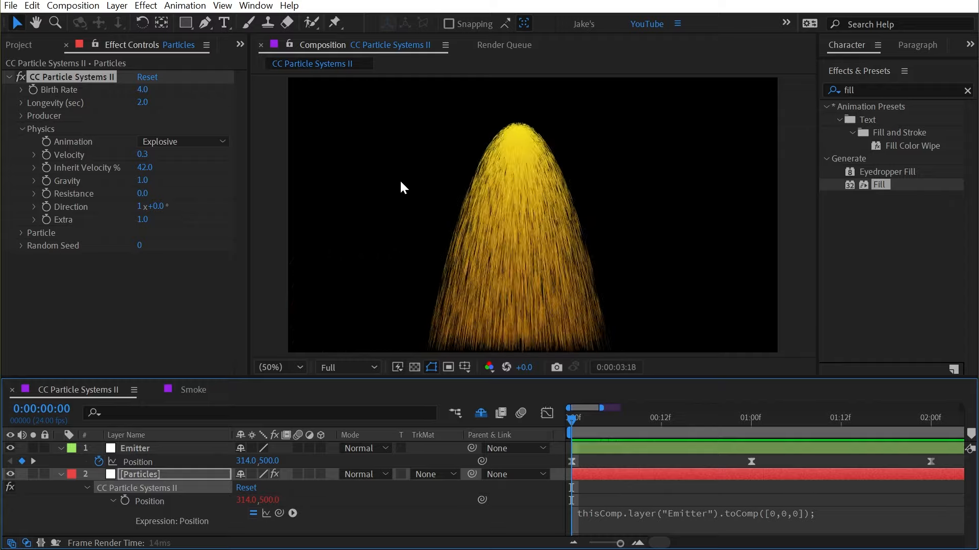
pyautogui.click(146, 167)
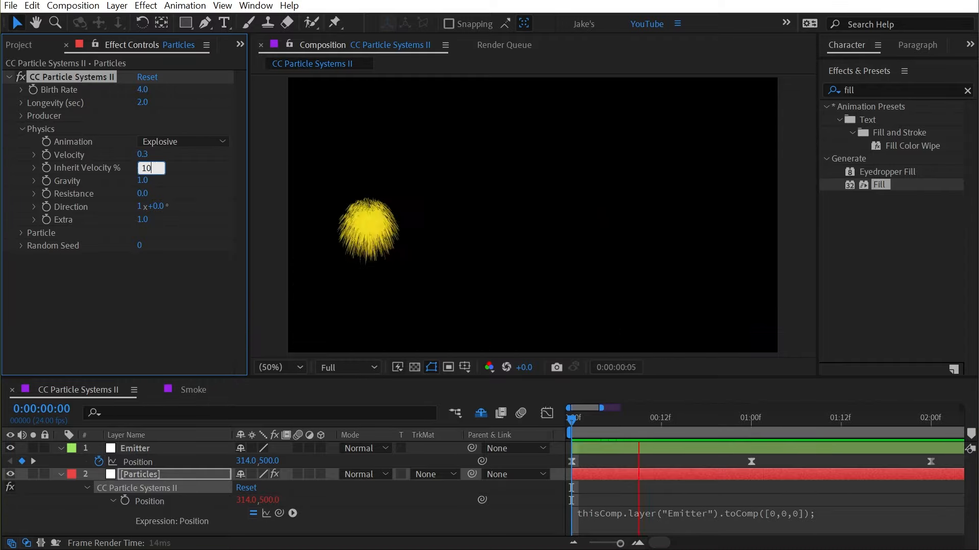
pyautogui.write('100')
pyautogui.press('Return')
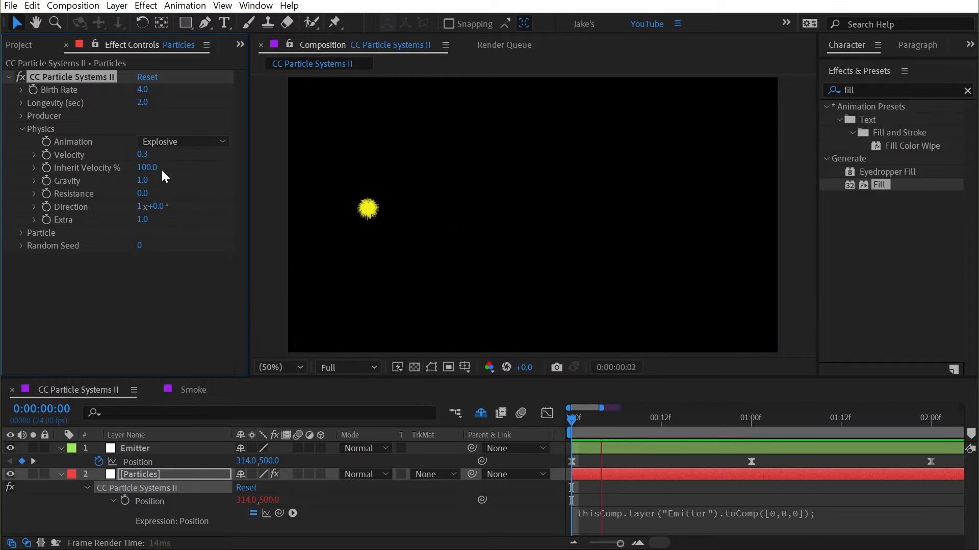
# Try Inherit Velocity at 203% and at -66%, previewing the particles from the start of the composition.
pyautogui.moveTo(157, 169); pyautogui.dragTo(455, 165)
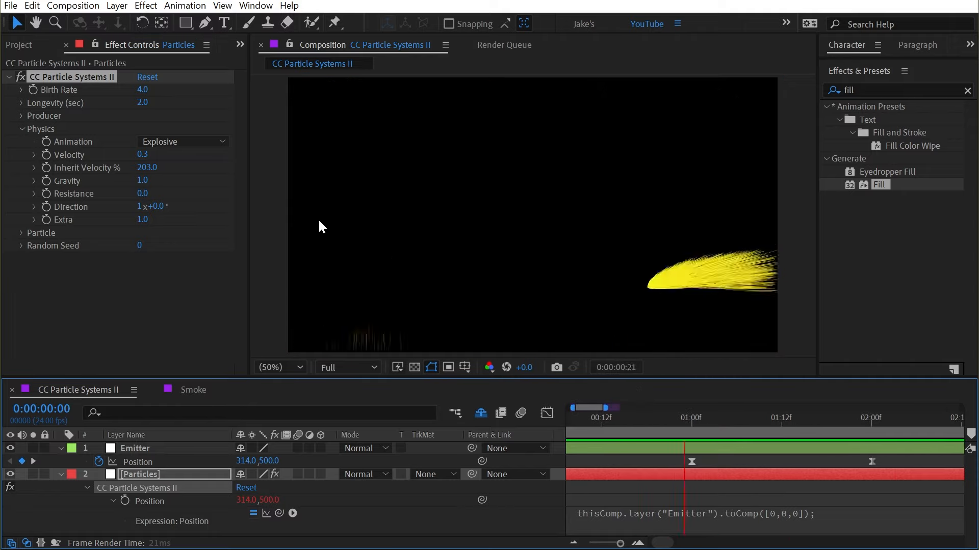
pyautogui.moveTo(147, 167); pyautogui.dragTo(145, 168)
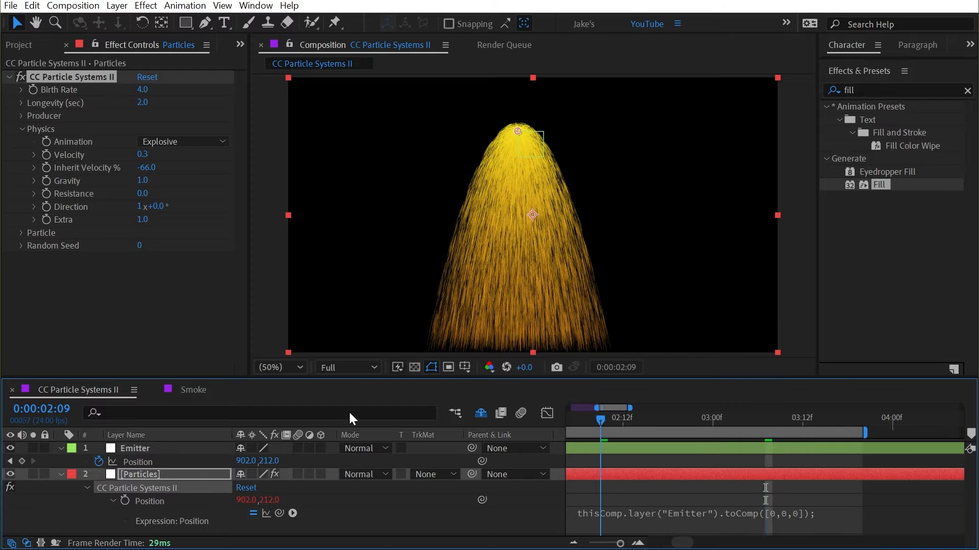
pyautogui.press('Home')
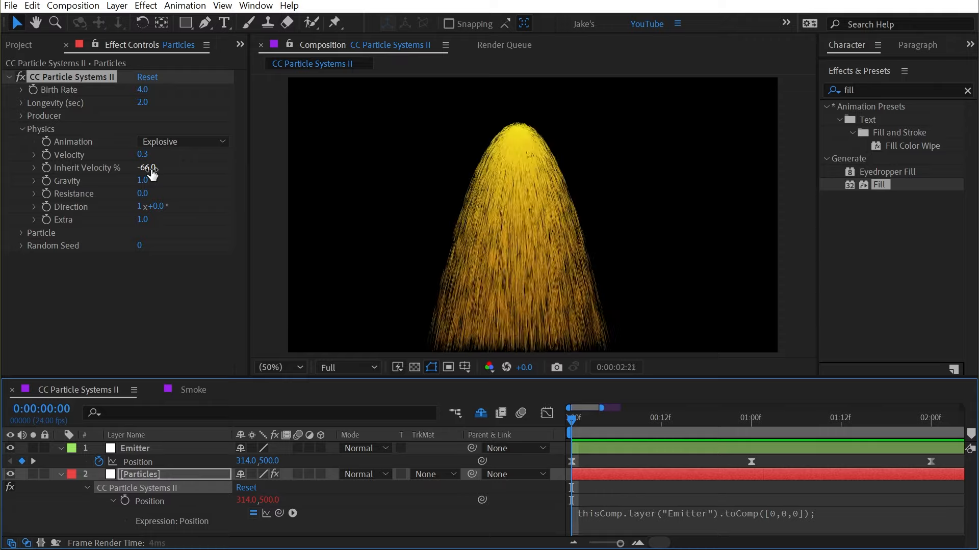
# Set Inherit Velocity to -148% and Longevity to 0.7 seconds, and preview the animation from the first frame.
pyautogui.moveTo(149, 174); pyautogui.dragTo(82, 164)
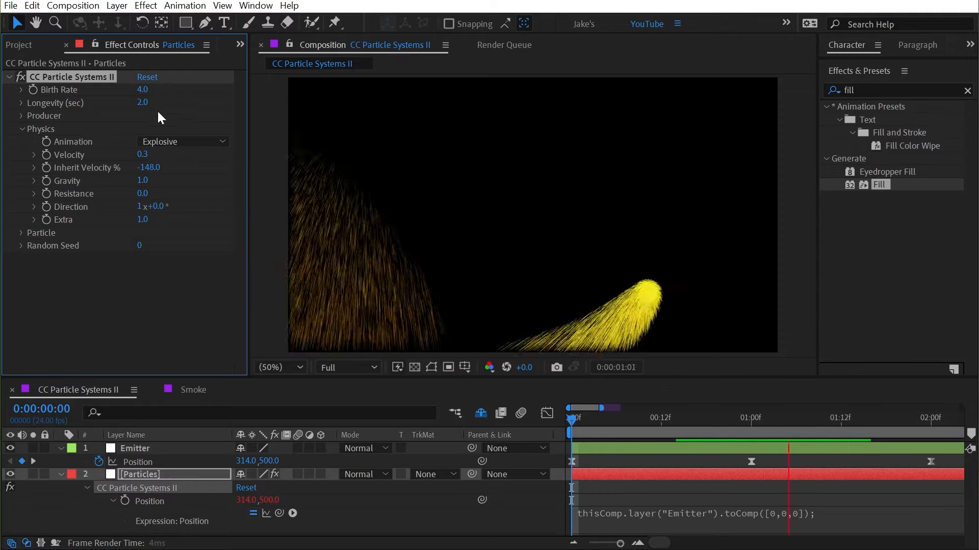
pyautogui.press('space')
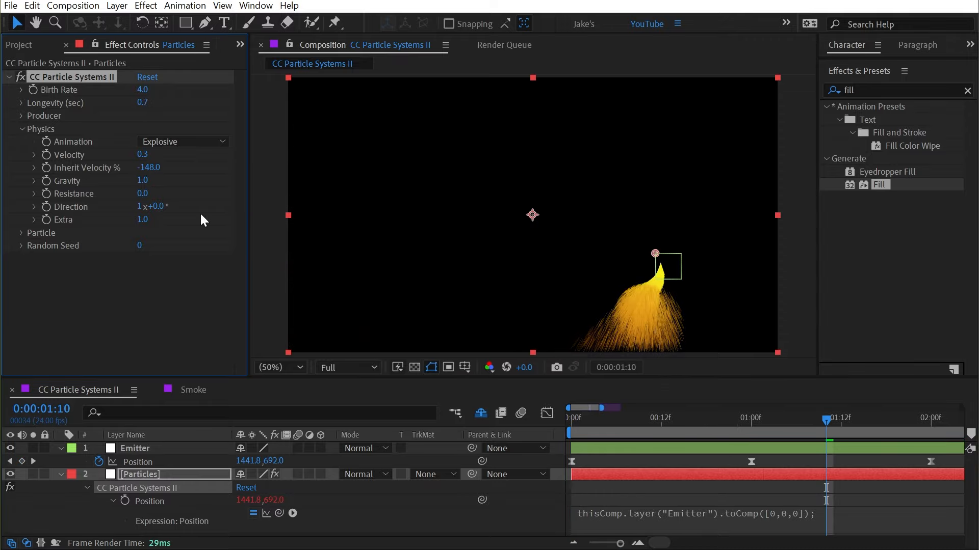
pyautogui.click(576, 419)
pyautogui.press('space')
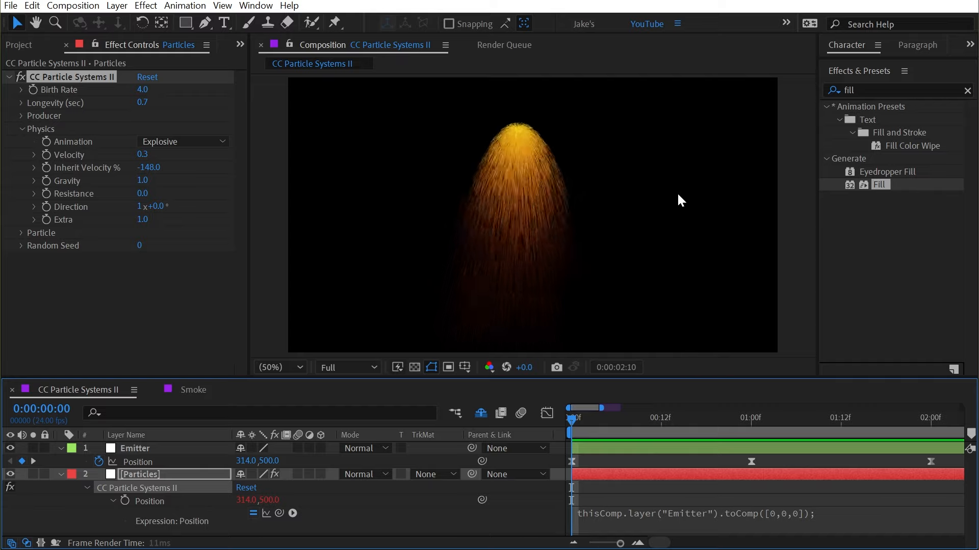
# Set the particles' Inherit Velocity to 40% and Gravity to 0.0.
pyautogui.click(148, 169)
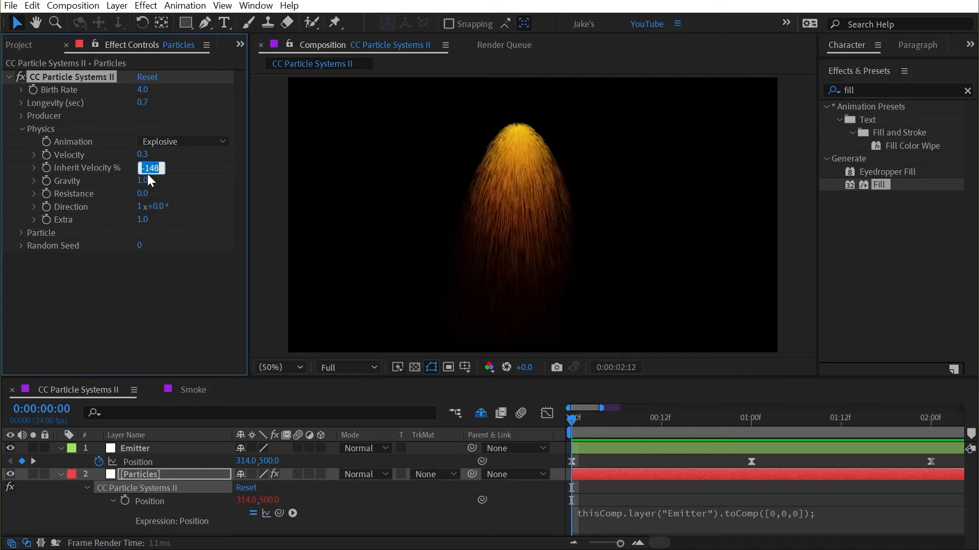
pyautogui.write('40')
pyautogui.press('Return')
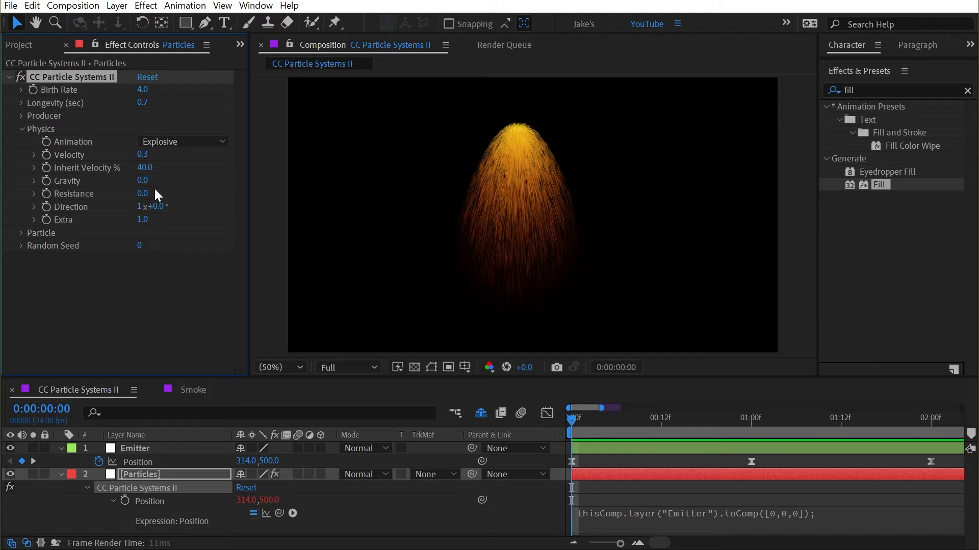
# Try a Velocity of 0, return Velocity to 0.3 and Gravity to 1.0, and play the trail.
pyautogui.click(143, 156)
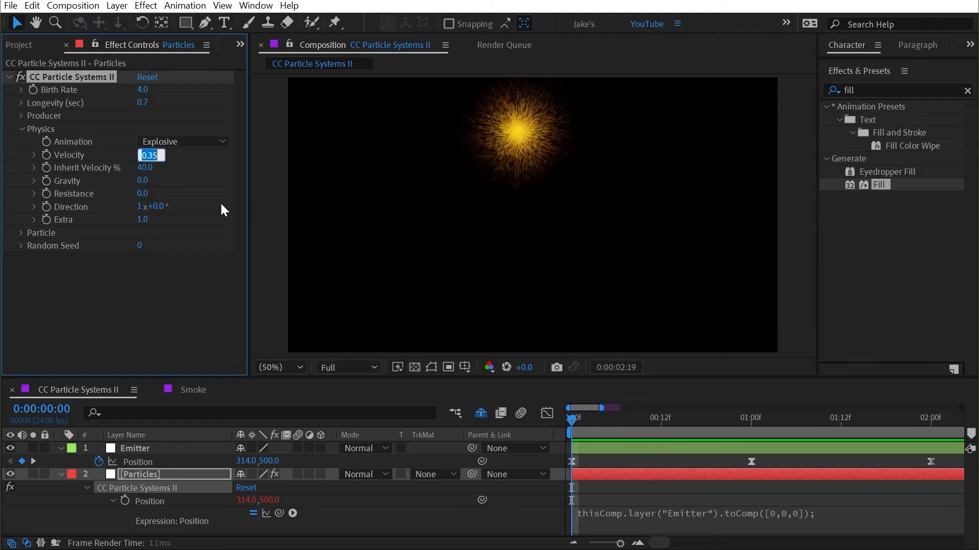
pyautogui.write('0')
pyautogui.press('Return')
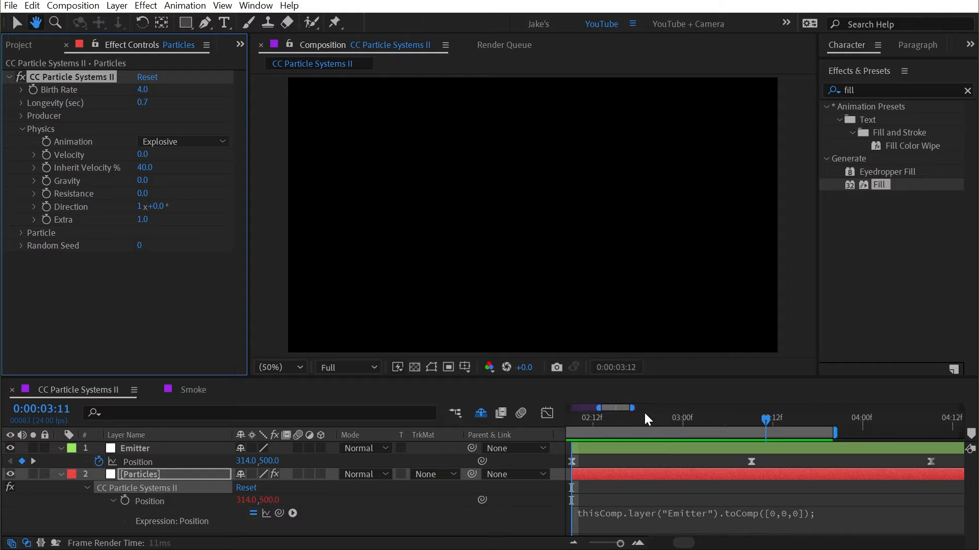
pyautogui.moveTo(142, 154); pyautogui.dragTo(157, 166)
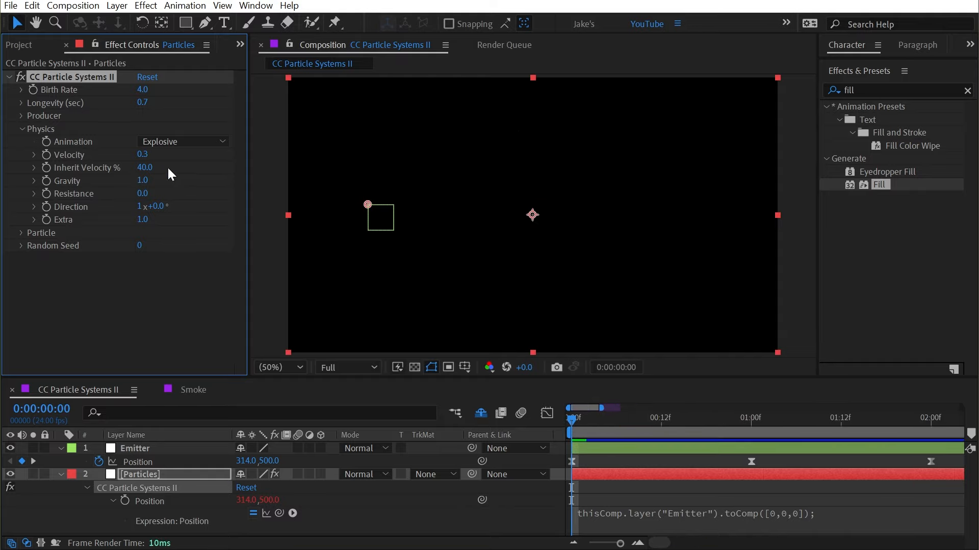
pyautogui.press('space')
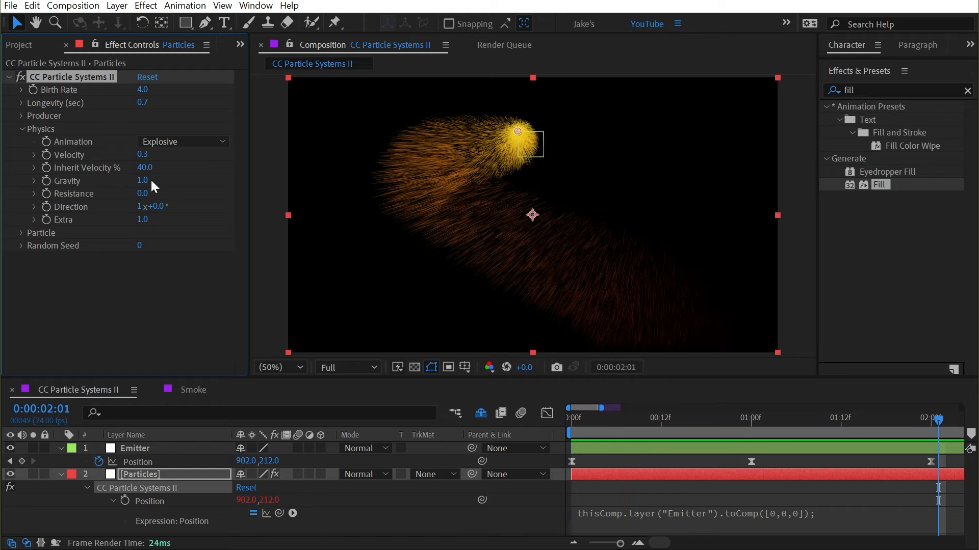
# Raise the particles' Gravity to 4.7 and preview the trail from the first frame.
pyautogui.moveTo(141, 180); pyautogui.dragTo(357, 182)
pyautogui.press('Home')
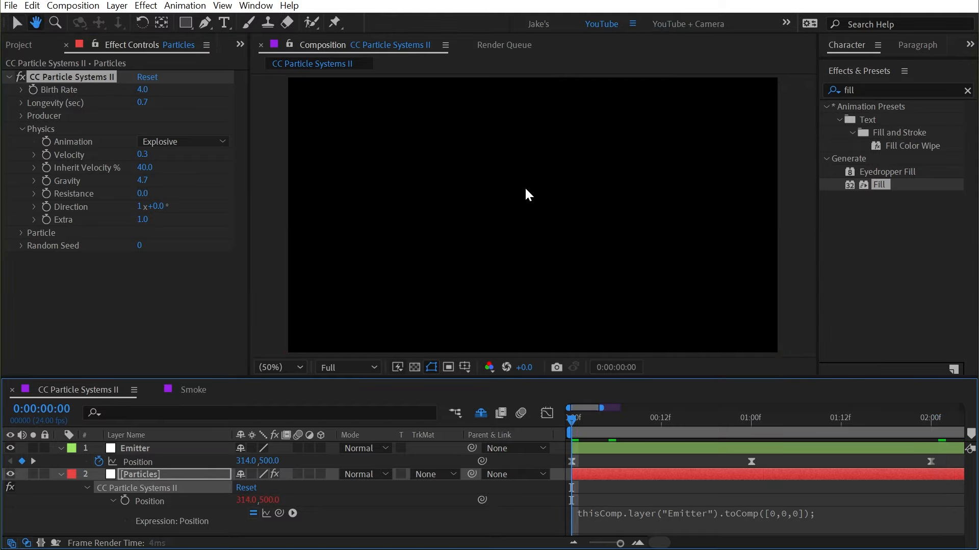
pyautogui.press('space')
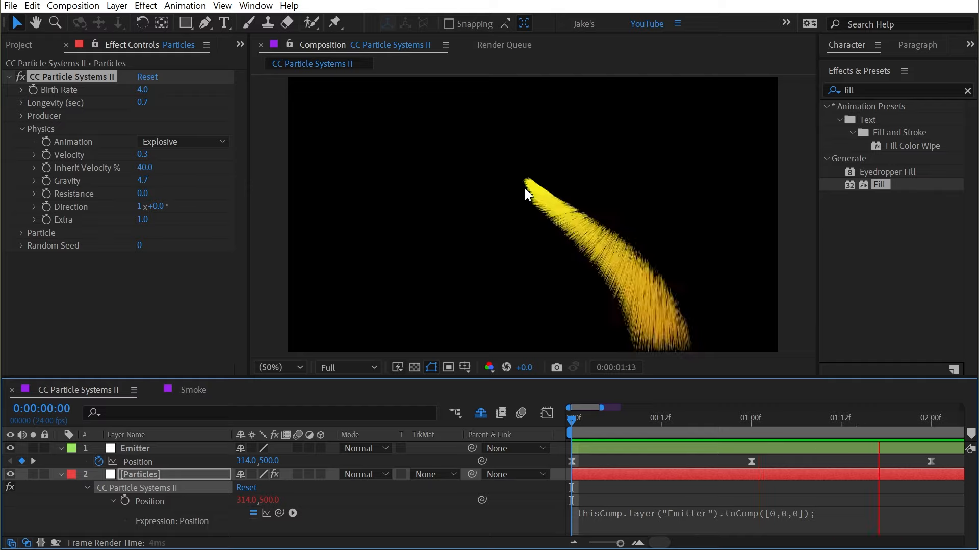
# Lower the particles' Gravity to 0.2.
pyautogui.moveTo(144, 181); pyautogui.dragTo(70, 181)
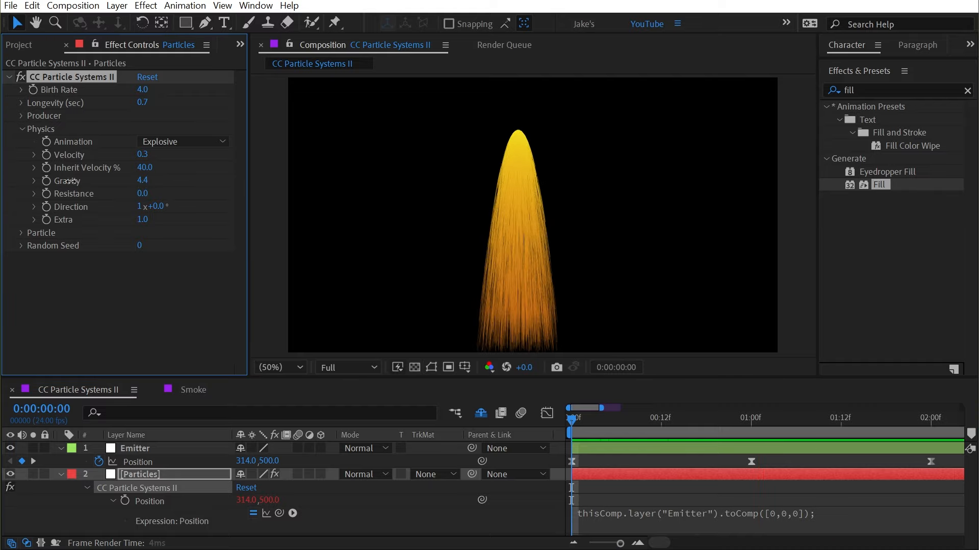
pyautogui.click(142, 180)
pyautogui.press('BackSpace')
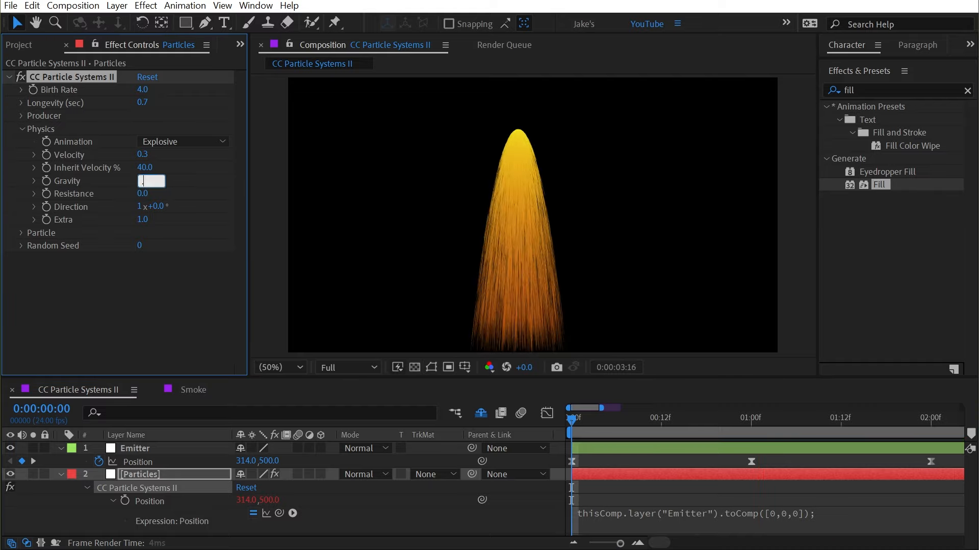
pyautogui.write('0.2')
pyautogui.press('Return')
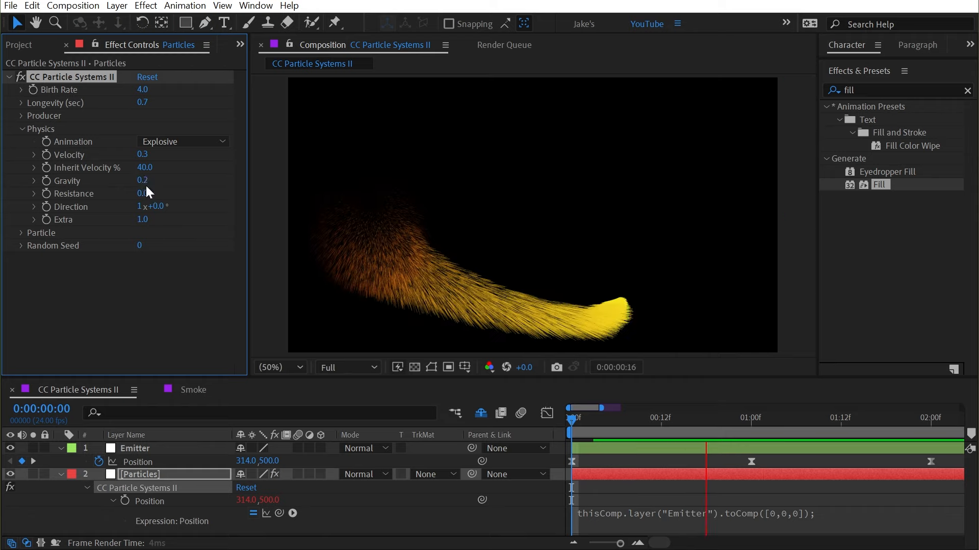
# Set Gravity to -0.9 so the particles rise, and preview the animation from the start.
pyautogui.moveTo(124, 183); pyautogui.dragTo(116, 184)
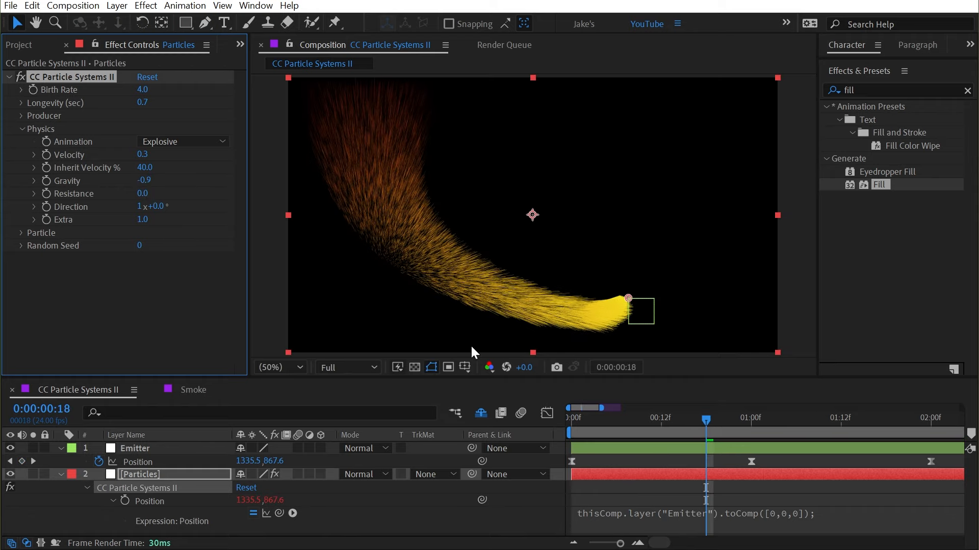
pyautogui.press('Home')
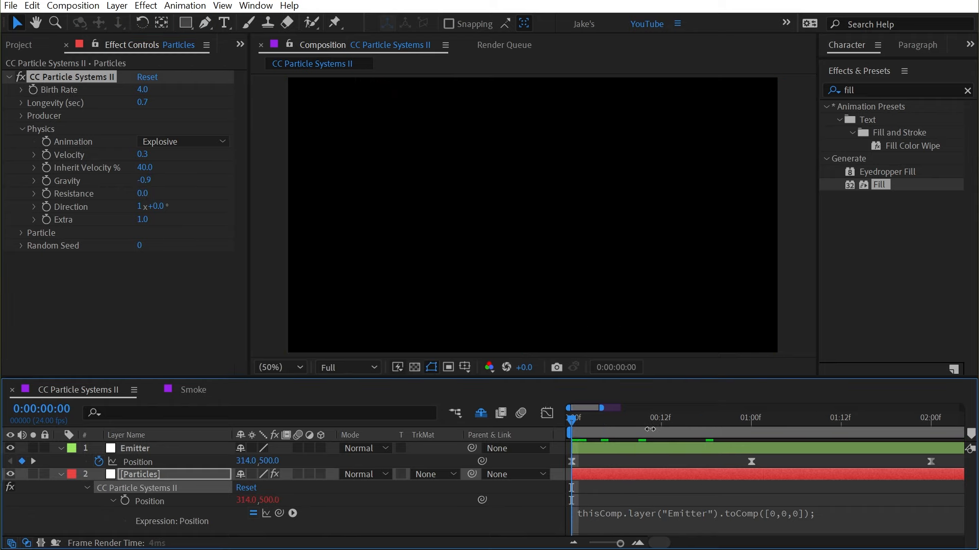
pyautogui.press('space')
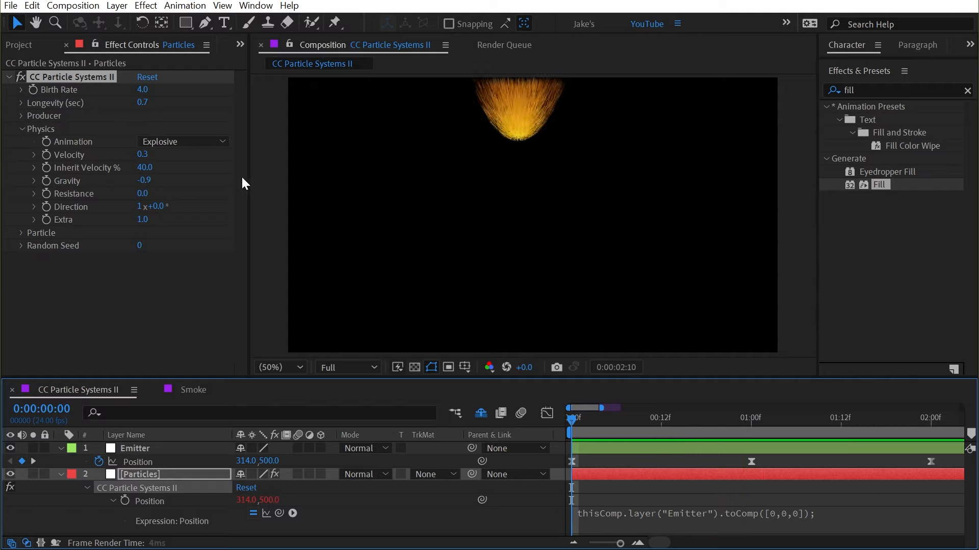
# Restore the particles' Gravity to 1.0.
pyautogui.click(145, 180)
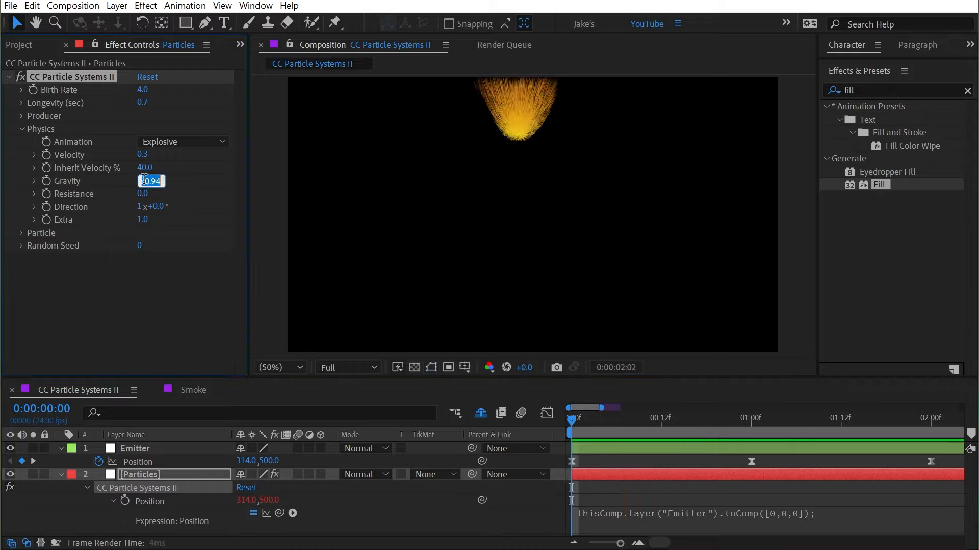
pyautogui.write('1')
pyautogui.press('Return')
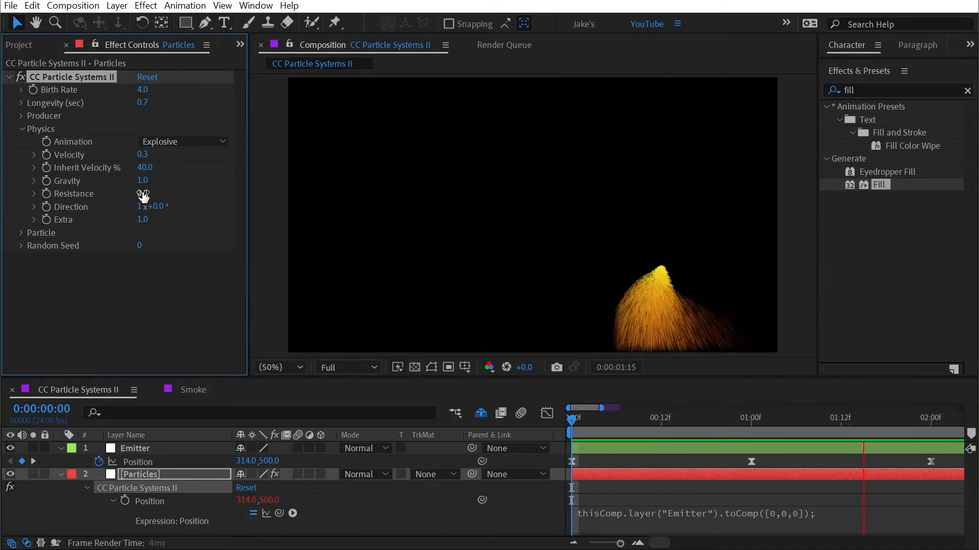
# Set the particles' Resistance to 15.2 and increase their Velocity to 2.0.
pyautogui.moveTo(142, 195); pyautogui.dragTo(170, 190)
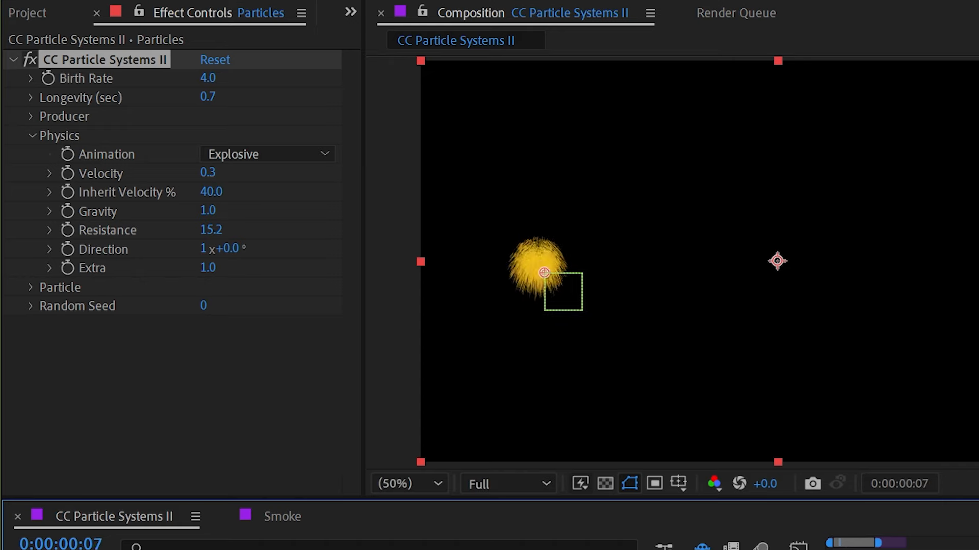
pyautogui.moveTo(209, 172); pyautogui.dragTo(298, 174)
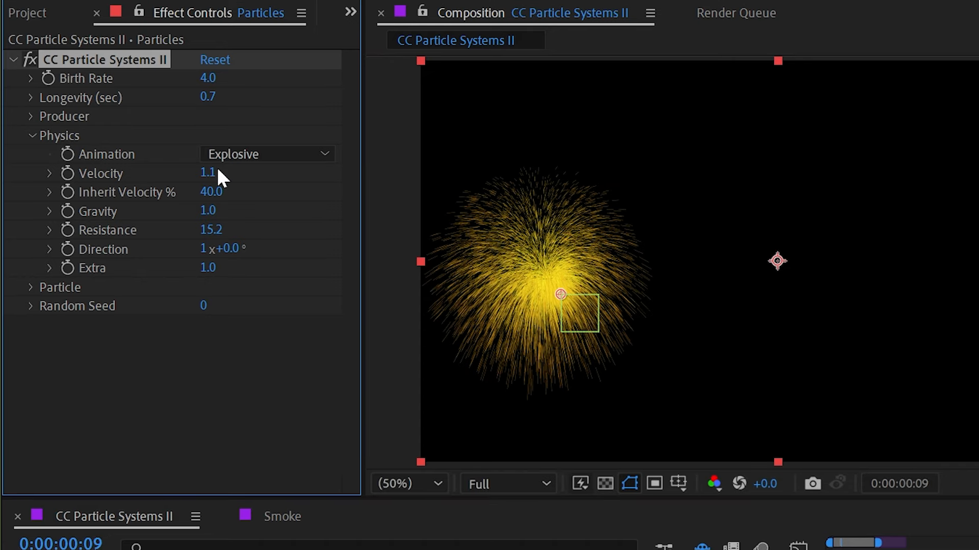
pyautogui.write('2')
pyautogui.press('Return')
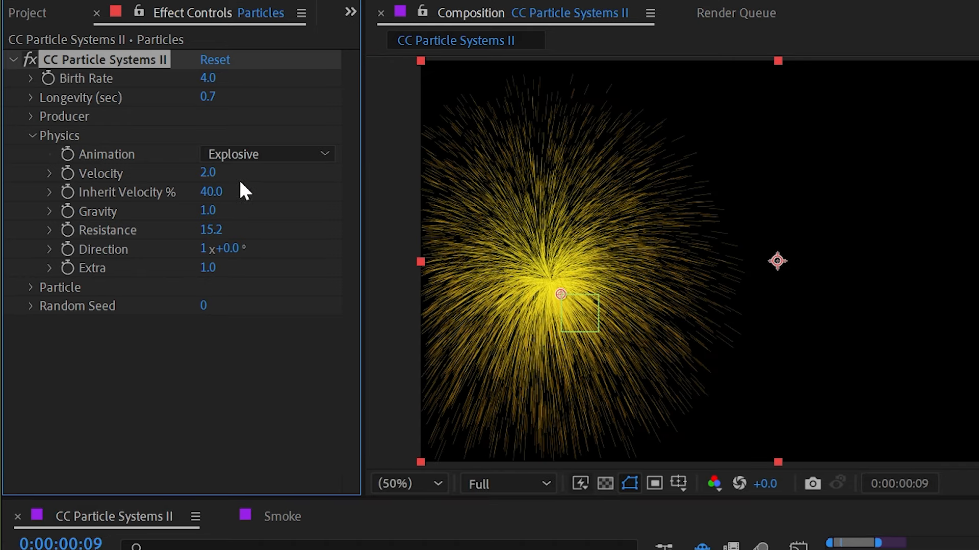
# Increase Resistance to 71.5 and Longevity to 1.4 seconds, previewing the particle trail from the first frame.
pyautogui.moveTo(212, 229); pyautogui.dragTo(861, 253)
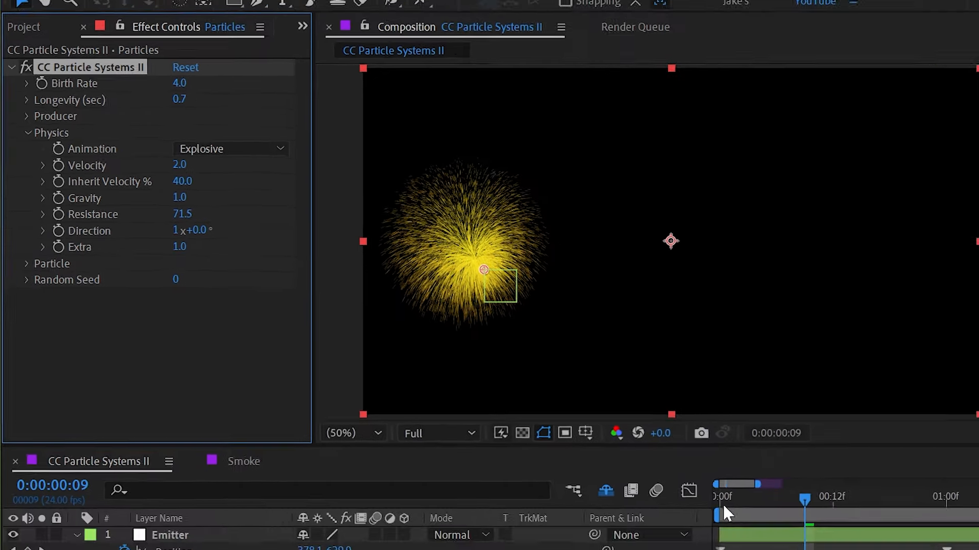
pyautogui.press('Home')
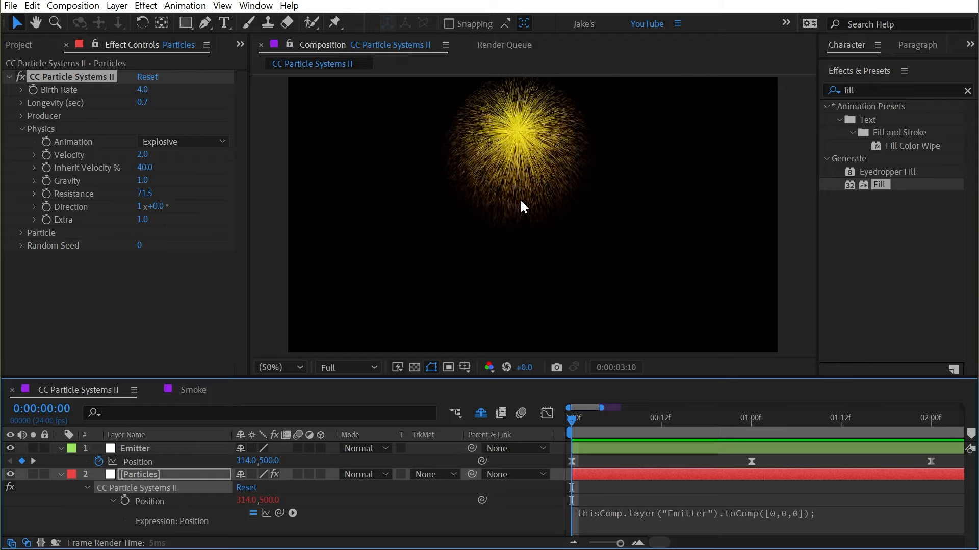
pyautogui.moveTo(142, 102); pyautogui.dragTo(209, 103)
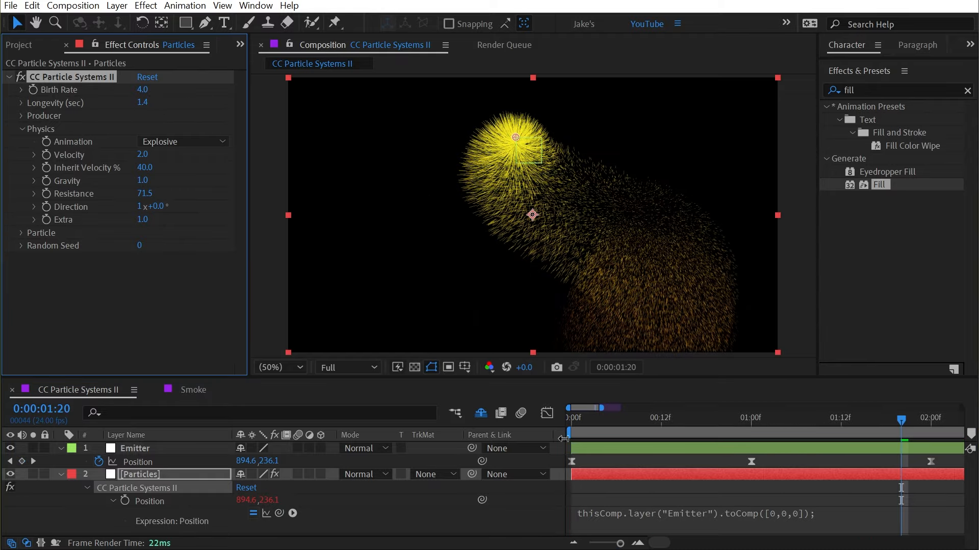
pyautogui.press('Home')
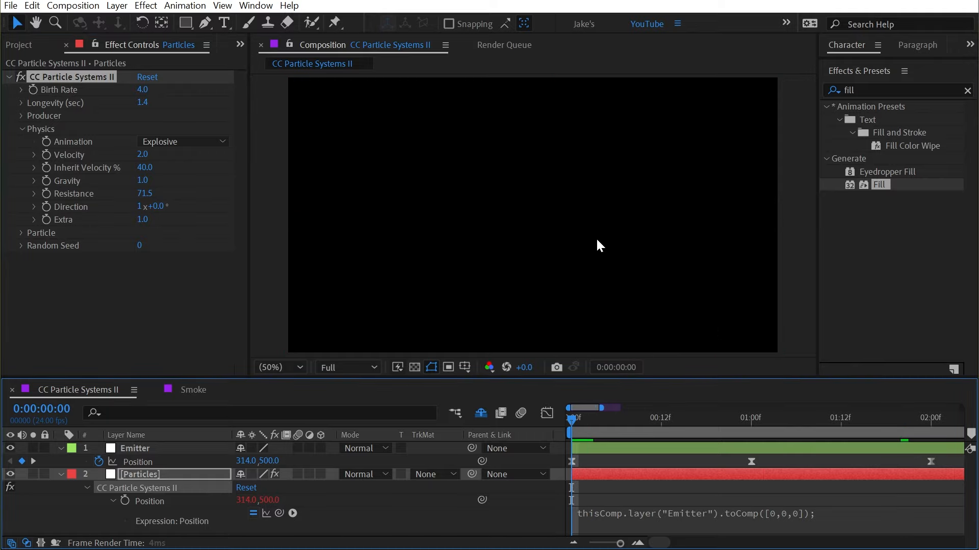
pyautogui.press('space')
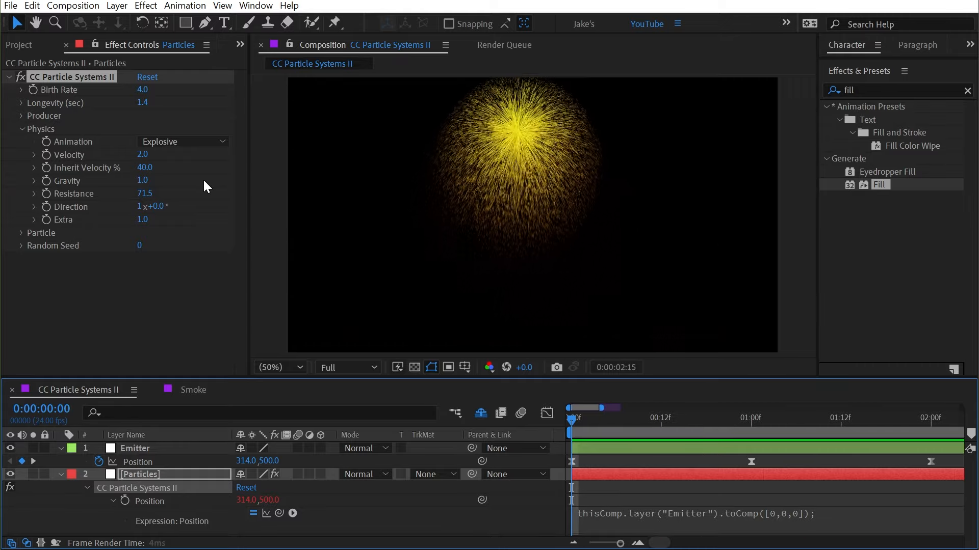
# Set the particles' Resistance to 0 and preview the burst from the first frame.
pyautogui.click(144, 193)
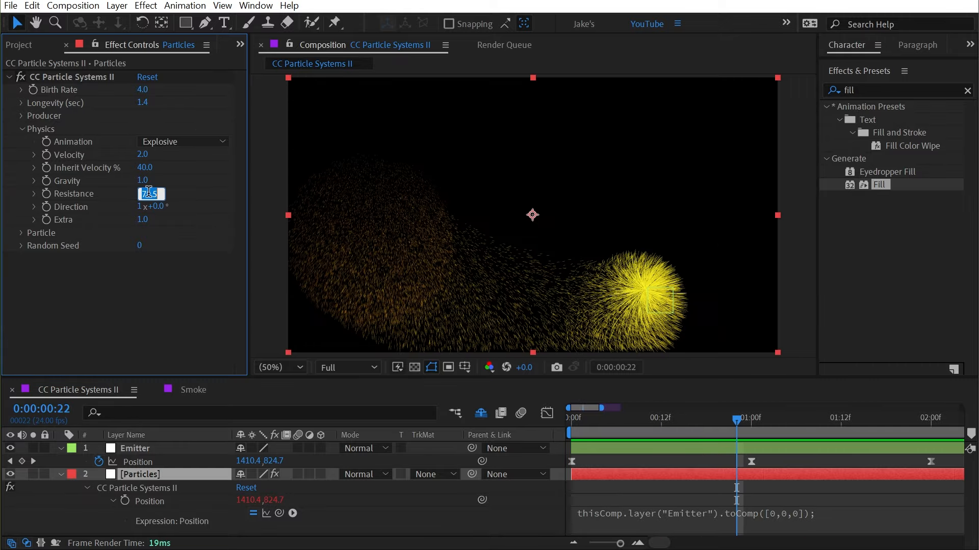
pyautogui.write('0')
pyautogui.press('Return')
pyautogui.moveTo(737, 421); pyautogui.dragTo(283, 290)
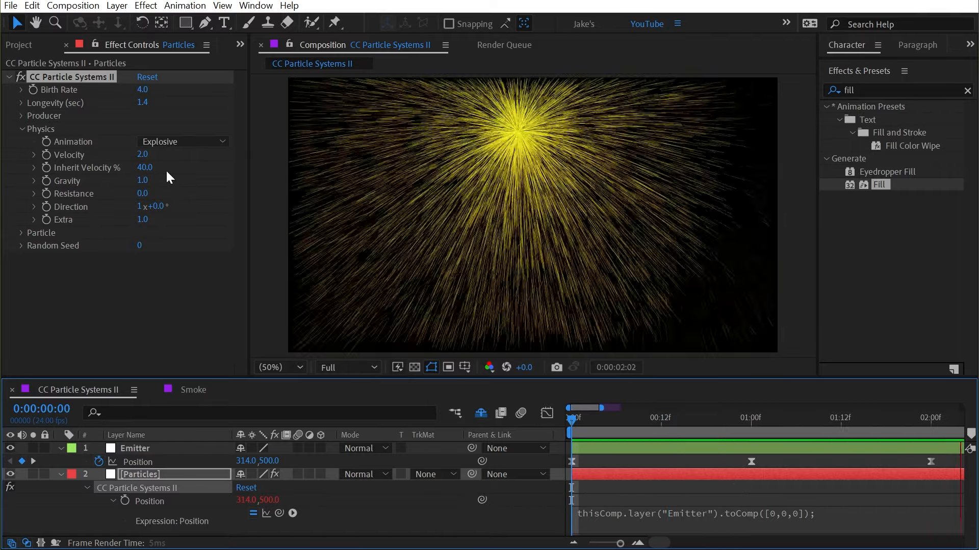
# Set the particles' Velocity to 1.0 and Longevity to 0.7 seconds.
pyautogui.click(143, 155)
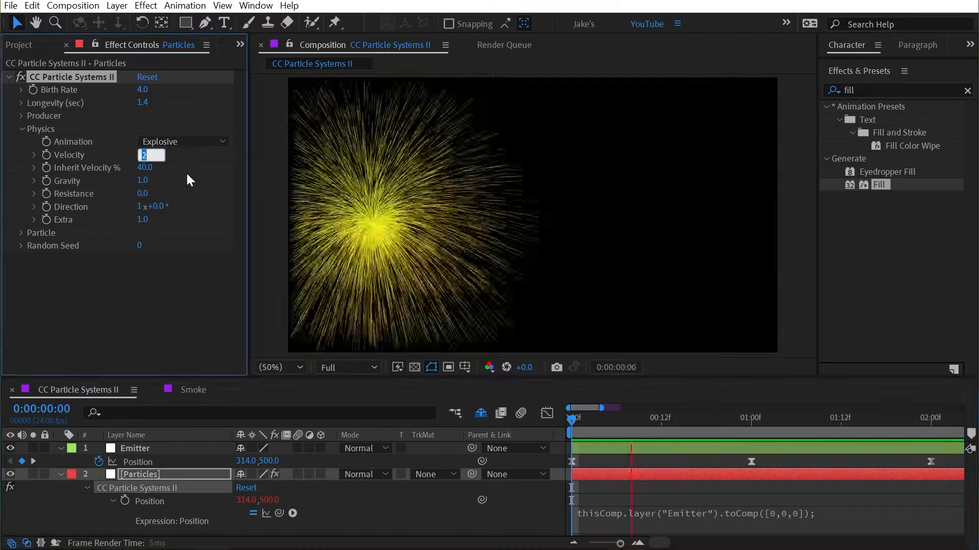
pyautogui.write('1')
pyautogui.hotkey('shift', 'Tab')
pyautogui.write('0.7')
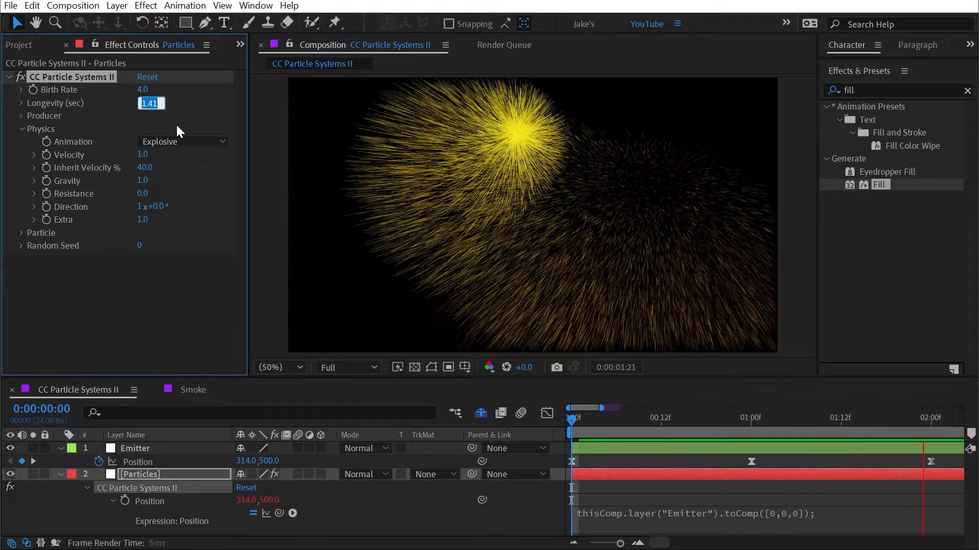
pyautogui.press('Return')
# Try a particle Direction of 1x+74° at frame 17.
pyautogui.moveTo(678, 419); pyautogui.dragTo(699, 436)
pyautogui.moveTo(155, 206)
pyautogui.mouseDown()
pyautogui.moveTo(168, 207)
pyautogui.moveTo(144, 203)
pyautogui.mouseUp()
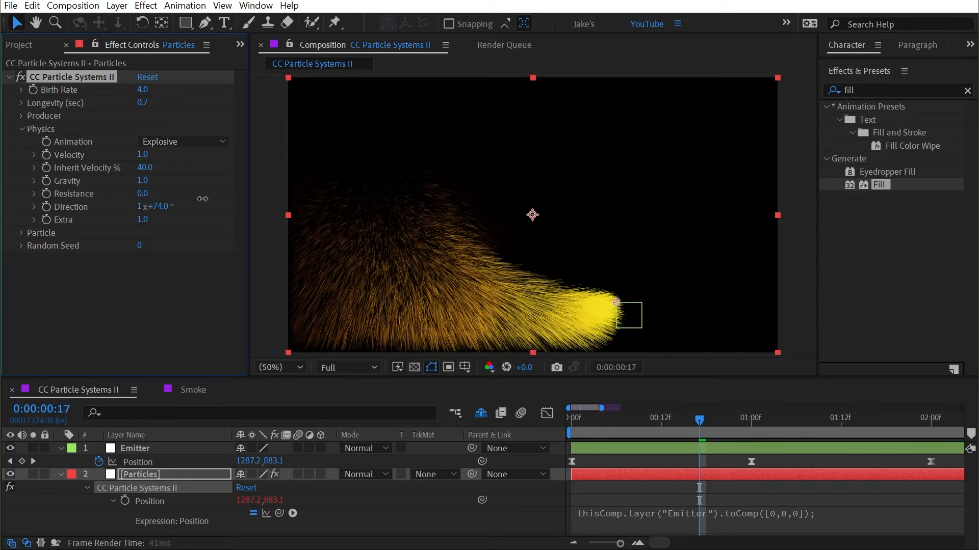
# Set the Producer's Radius X and Radius Y to 3.0.
pyautogui.click(21, 116)
pyautogui.click(143, 146)
pyautogui.write('3')
pyautogui.press('Tab')
pyautogui.write('3')
pyautogui.press('Return')
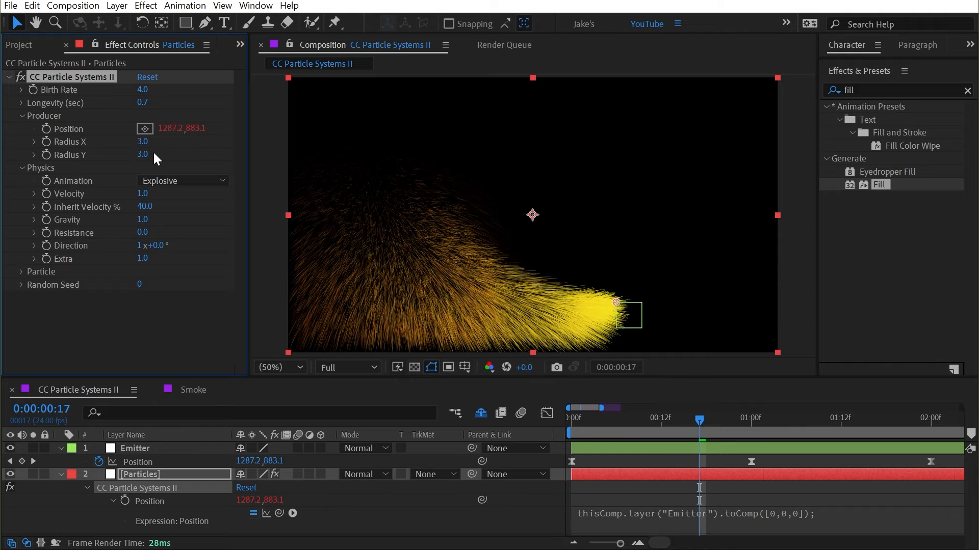
# Enlarge the Producer's Radius X and Radius Y to 10.0.
pyautogui.write('10')
pyautogui.press('Tab')
pyautogui.write('10')
pyautogui.press('Return')
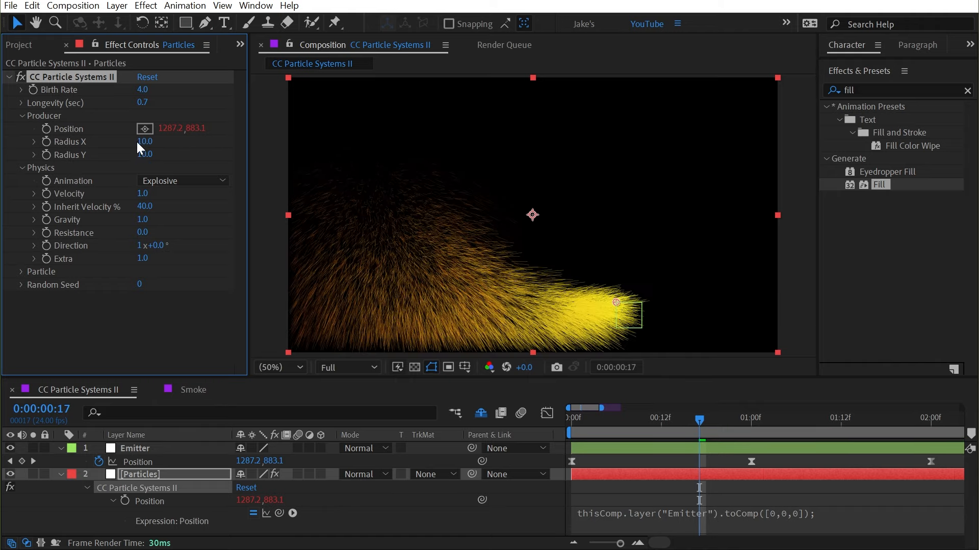
# Try a Direction of 1x+54° and different Extra values on the particles at frame 4.
pyautogui.click(654, 418)
pyautogui.moveTo(644, 417)
pyautogui.mouseDown()
pyautogui.moveTo(592, 412)
pyautogui.moveTo(616, 411)
pyautogui.moveTo(601, 418)
pyautogui.mouseUp()
pyautogui.moveTo(155, 245)
pyautogui.mouseDown()
pyautogui.moveTo(333, 242)
pyautogui.moveTo(201, 241)
pyautogui.mouseUp()
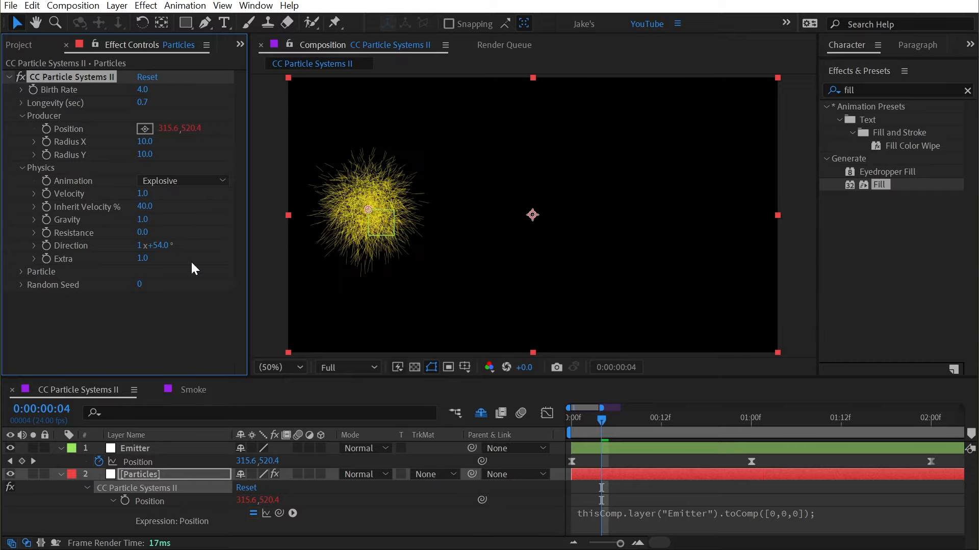
pyautogui.moveTo(142, 258); pyautogui.dragTo(54, 257)
pyautogui.moveTo(253, 256); pyautogui.dragTo(186, 268)
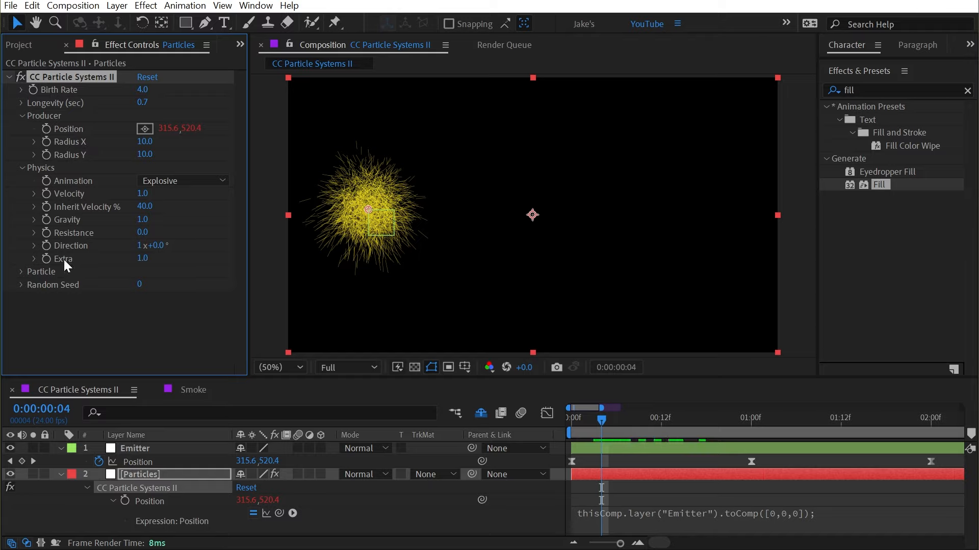
# Review the available physics Animation types while keeping Explosive.
pyautogui.click(170, 180)
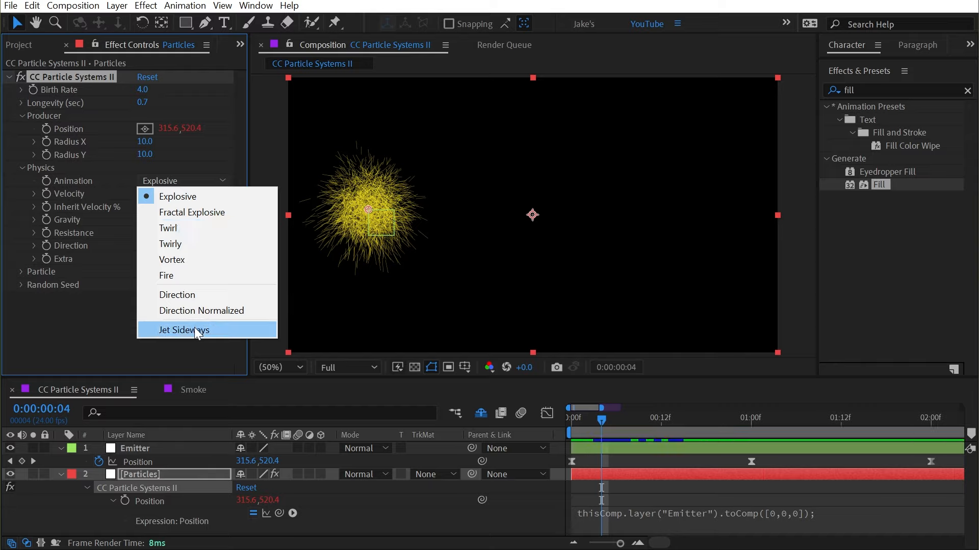
pyautogui.click(102, 208)
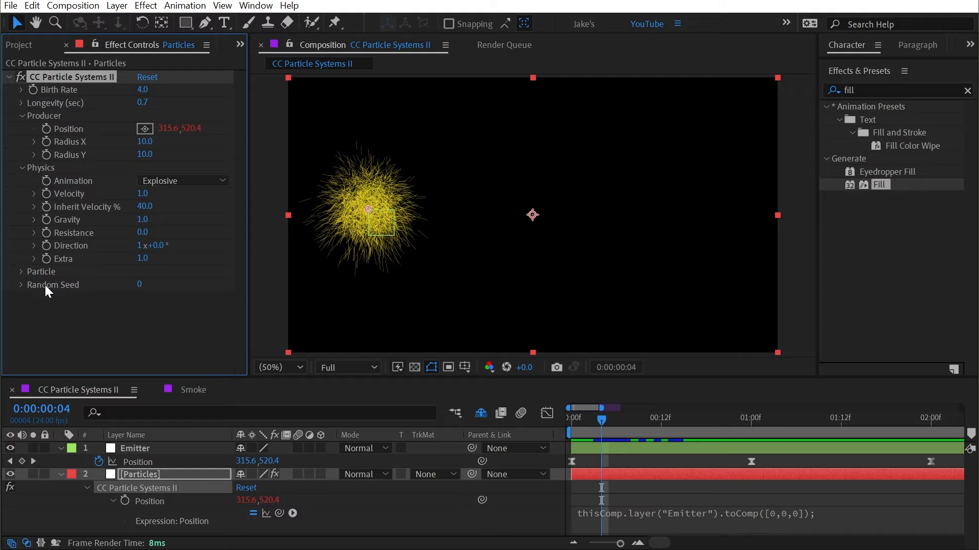
# Set the Particle Type to Star and preview the animation from the first frame.
pyautogui.click(21, 168)
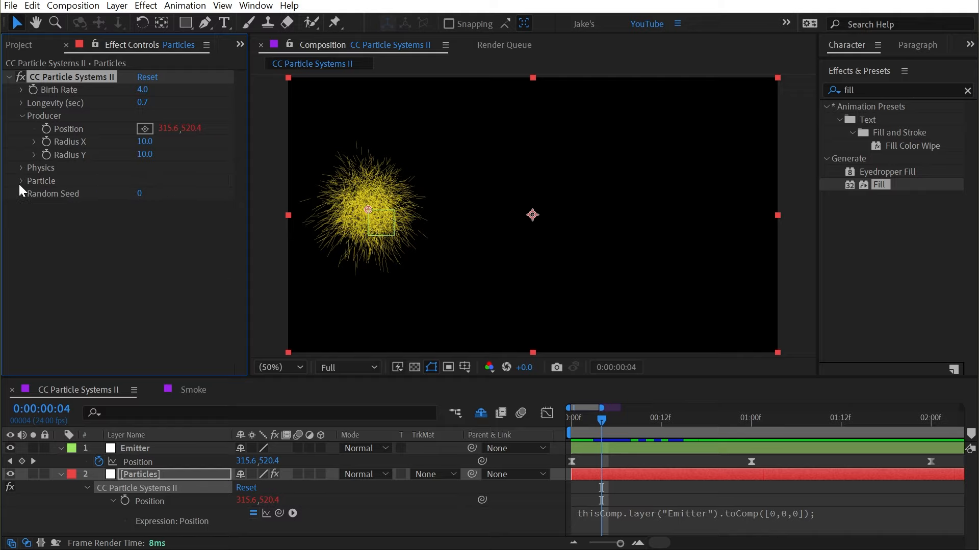
pyautogui.click(21, 180)
pyautogui.click(21, 116)
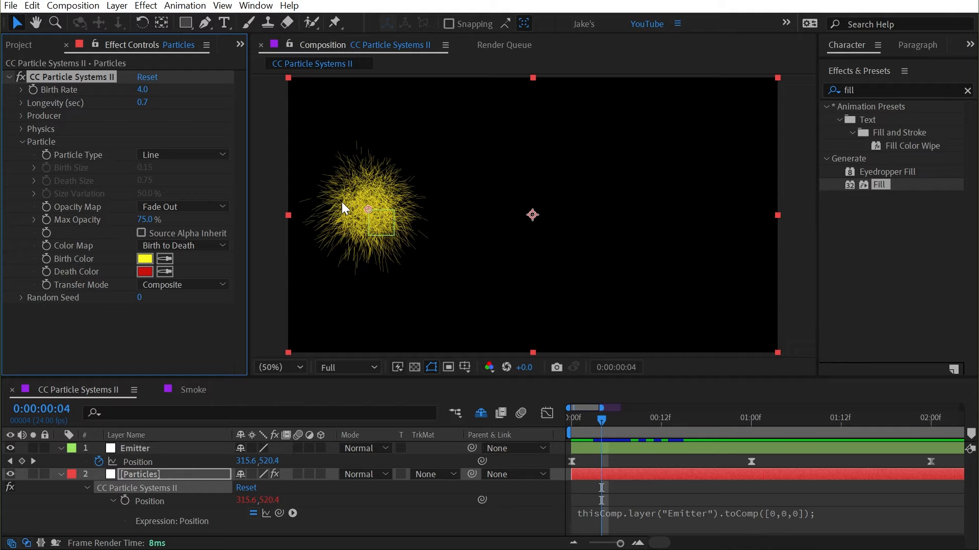
pyautogui.moveTo(601, 419); pyautogui.dragTo(654, 421)
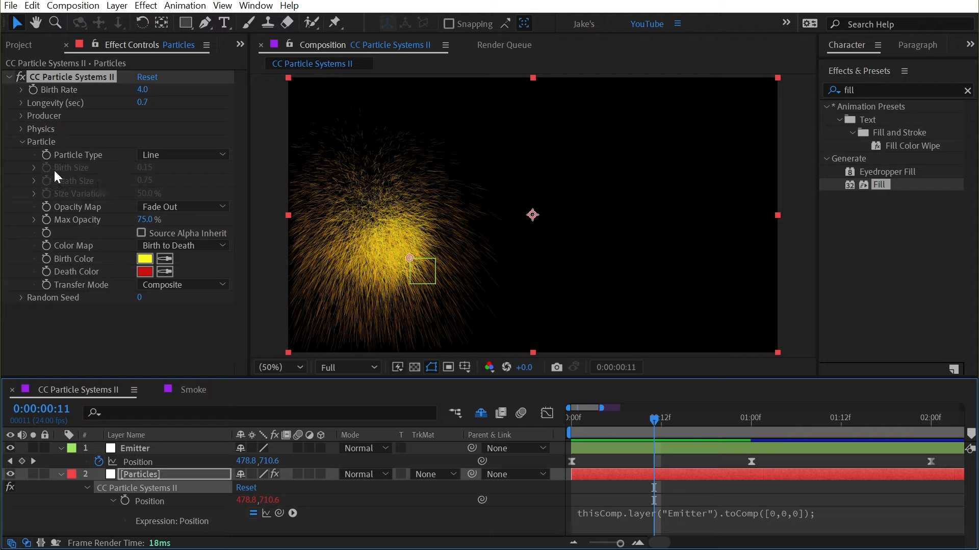
pyautogui.click(172, 152)
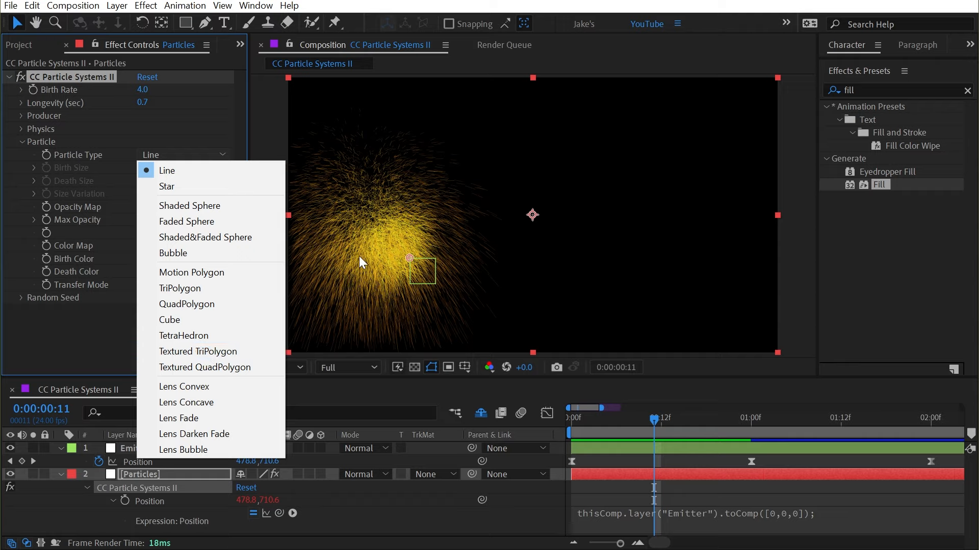
pyautogui.click(206, 187)
pyautogui.moveTo(612, 429); pyautogui.dragTo(552, 403)
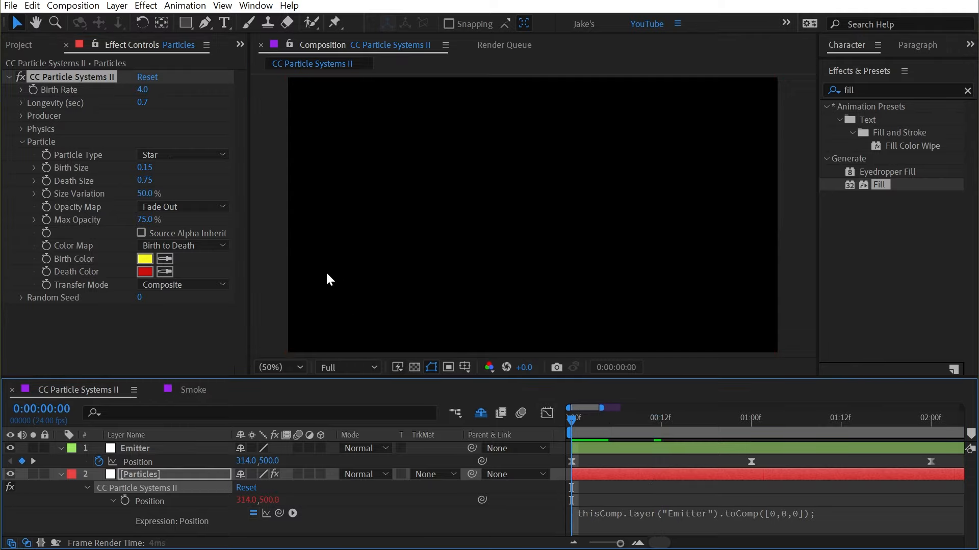
pyautogui.press('space')
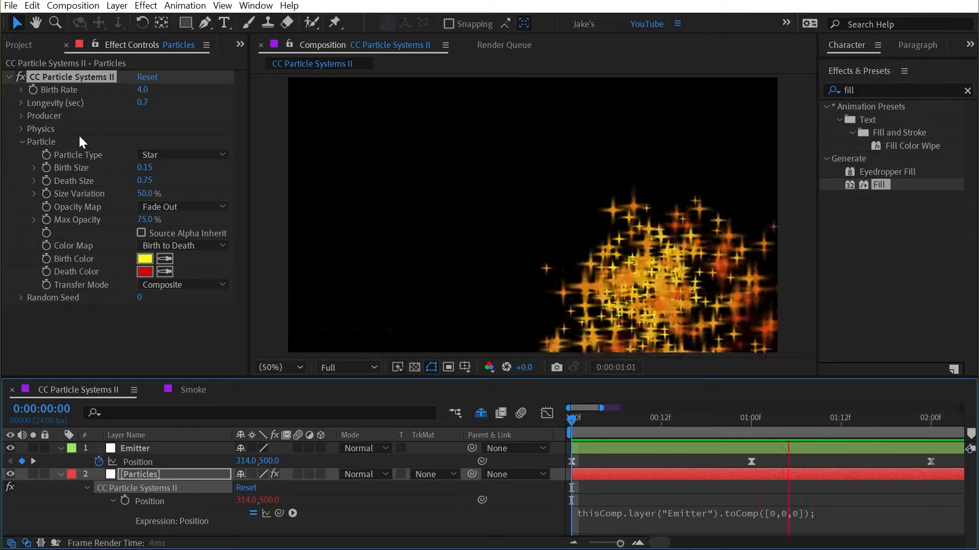
# Set the Producer's Radius X and Radius Y to 1.0 and check the star particles in the preview.
pyautogui.click(42, 115)
pyautogui.click(144, 141)
pyautogui.write('1')
pyautogui.press('Tab')
pyautogui.write('1')
pyautogui.press('Return')
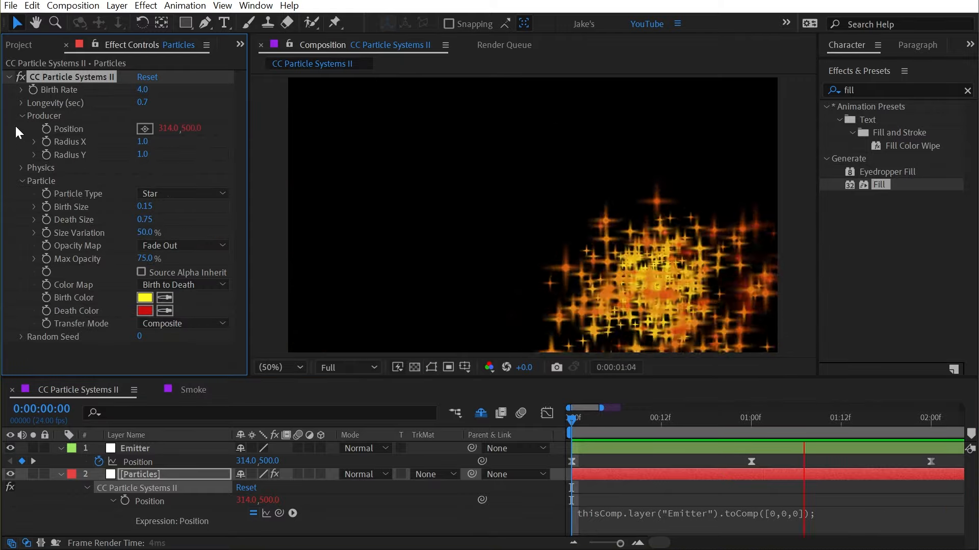
pyautogui.click(24, 115)
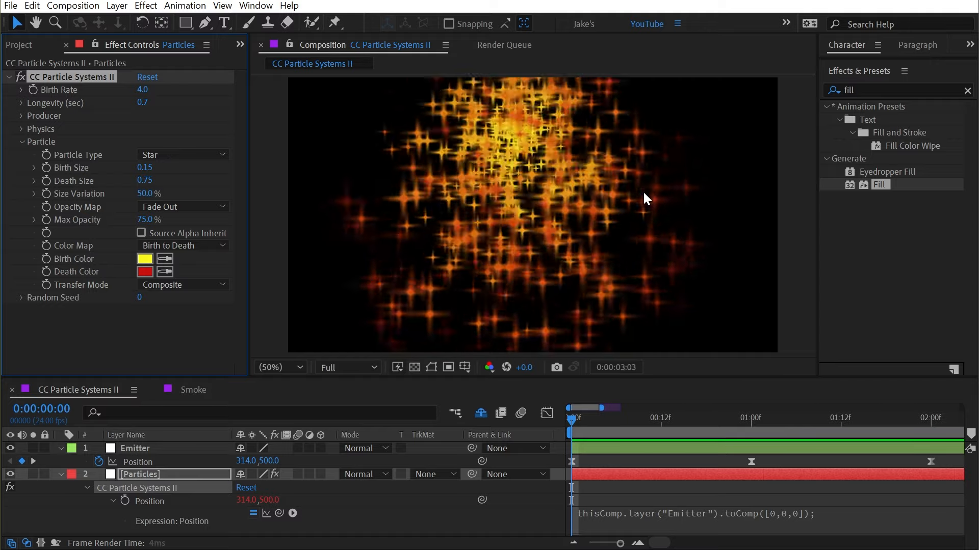
pyautogui.press('space')
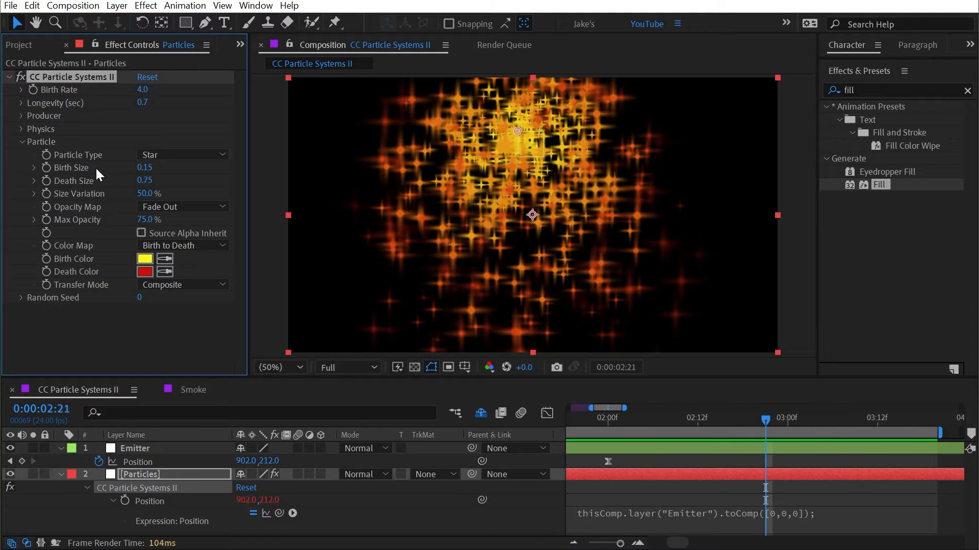
# Switch the Particle Type to Line for comparison and return it to Star.
pyautogui.click(166, 154)
pyautogui.click(173, 169)
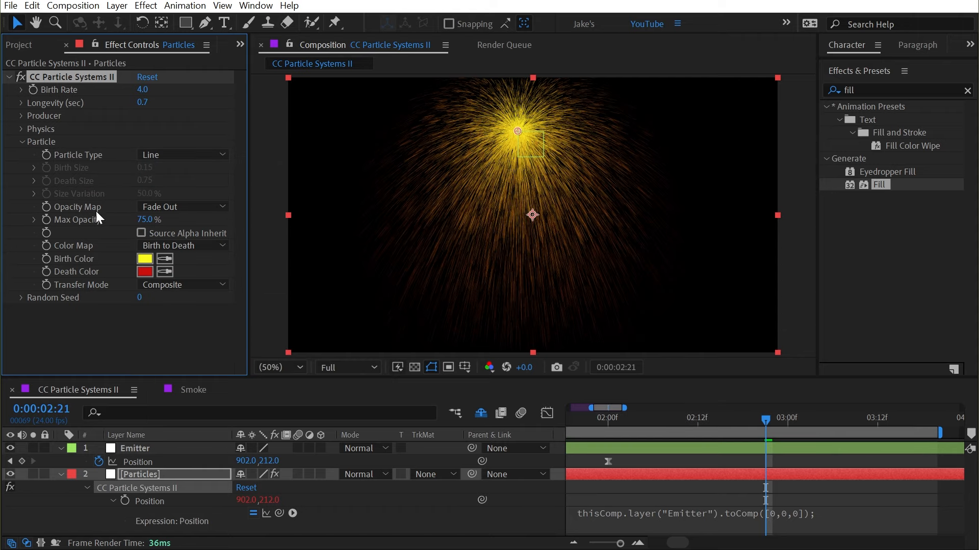
pyautogui.click(197, 154)
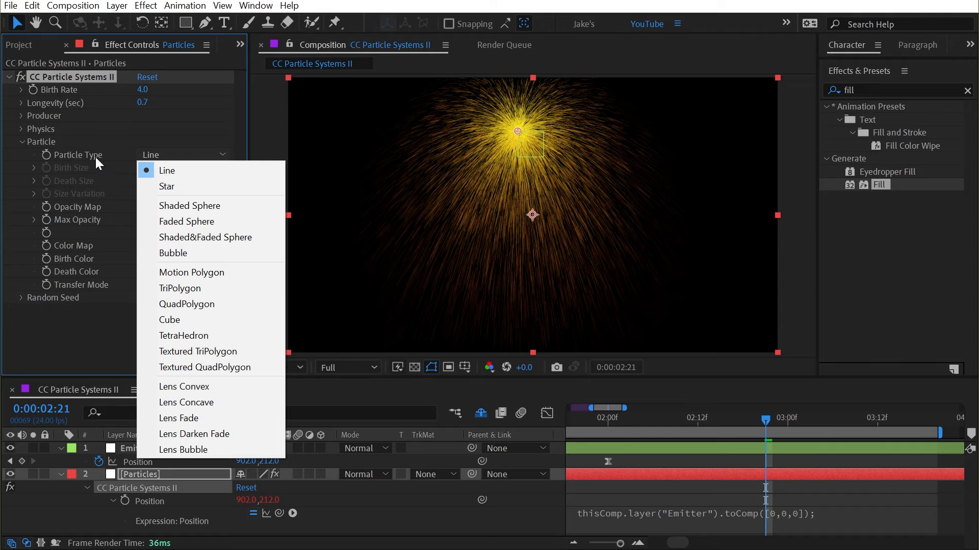
pyautogui.press('Down')
pyautogui.press('Return')
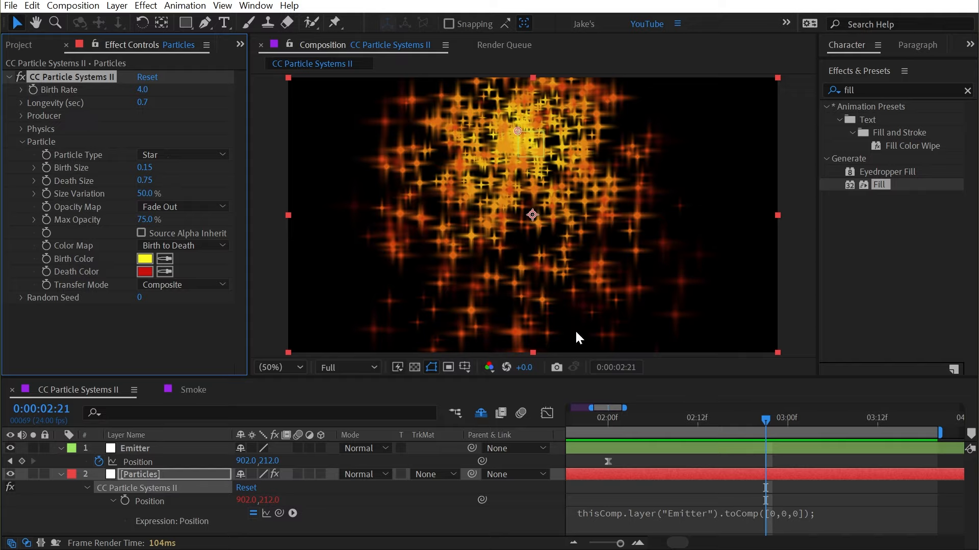
# Reduce the star particles' Birth Size to 0.03 and Death Size to 0.33, and preview the animation from the start.
pyautogui.press('Home')
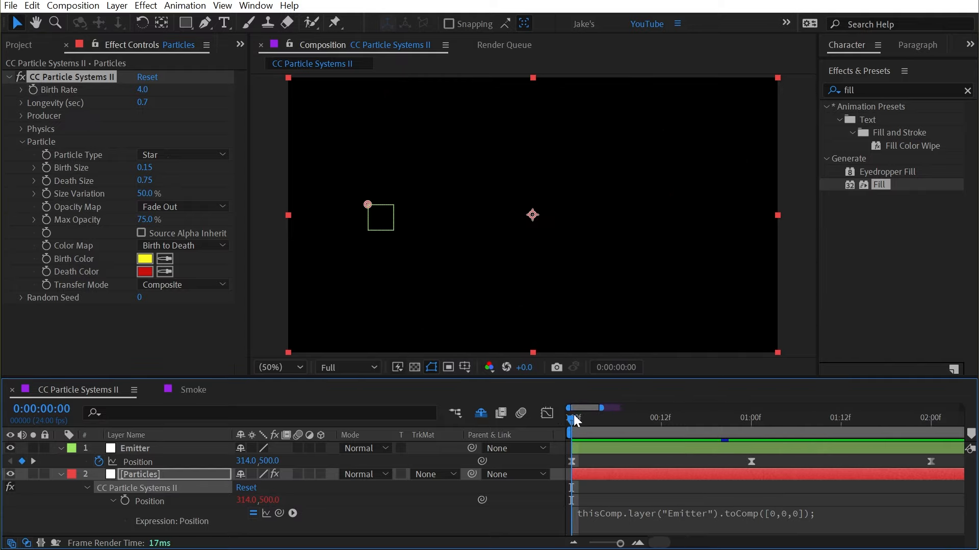
pyautogui.moveTo(574, 415); pyautogui.dragTo(589, 420)
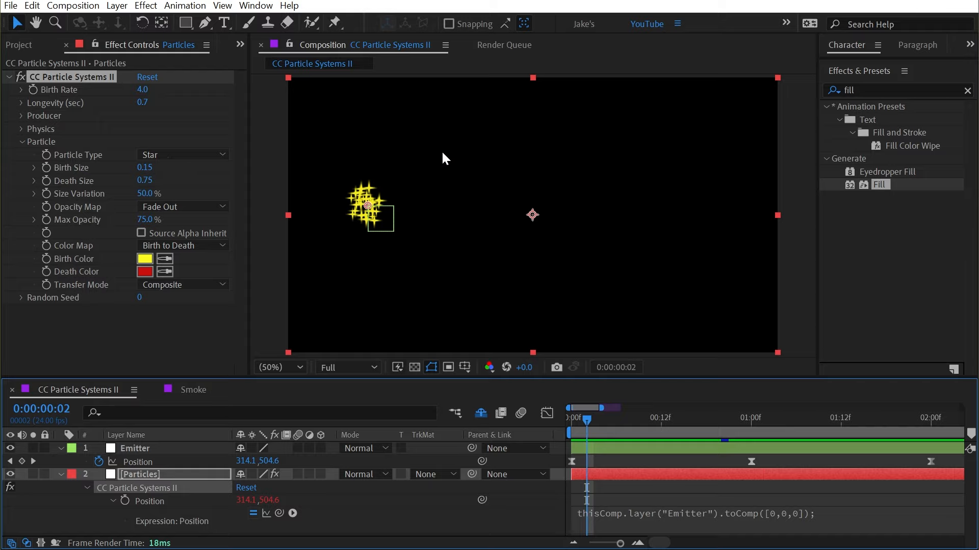
pyautogui.moveTo(135, 168)
pyautogui.mouseDown()
pyautogui.moveTo(123, 170)
pyautogui.moveTo(131, 171)
pyautogui.mouseUp()
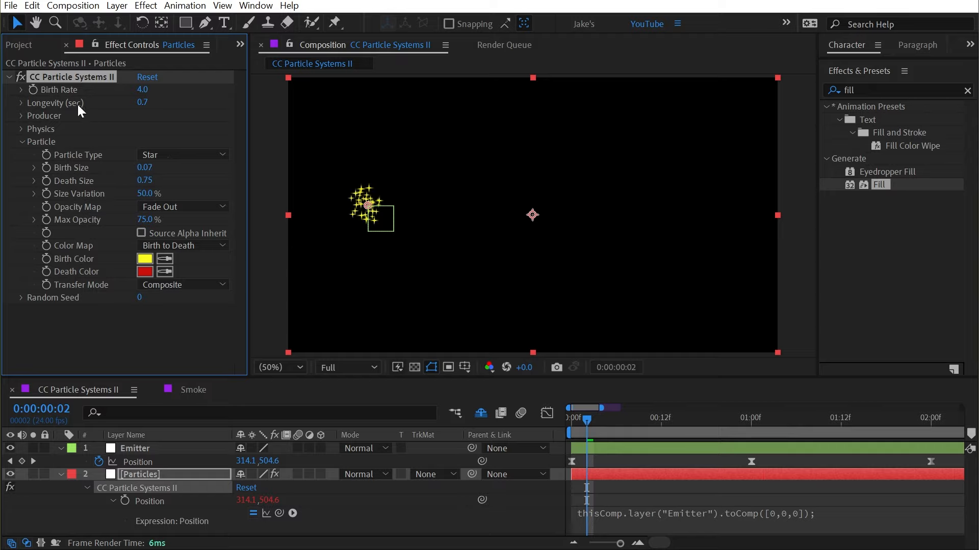
pyautogui.moveTo(620, 420); pyautogui.dragTo(716, 420)
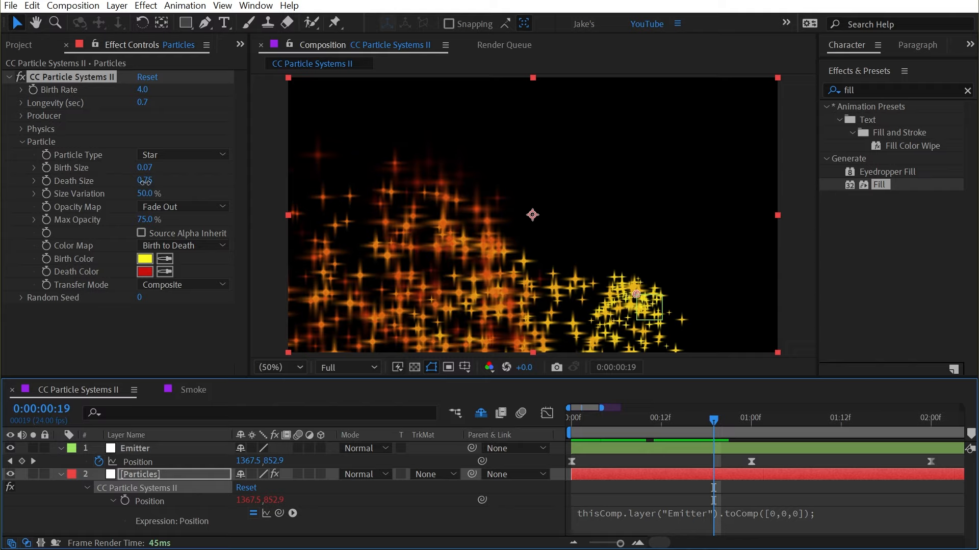
pyautogui.moveTo(144, 180)
pyautogui.mouseDown()
pyautogui.moveTo(236, 175)
pyautogui.moveTo(100, 171)
pyautogui.moveTo(137, 162)
pyautogui.moveTo(156, 173)
pyautogui.mouseUp()
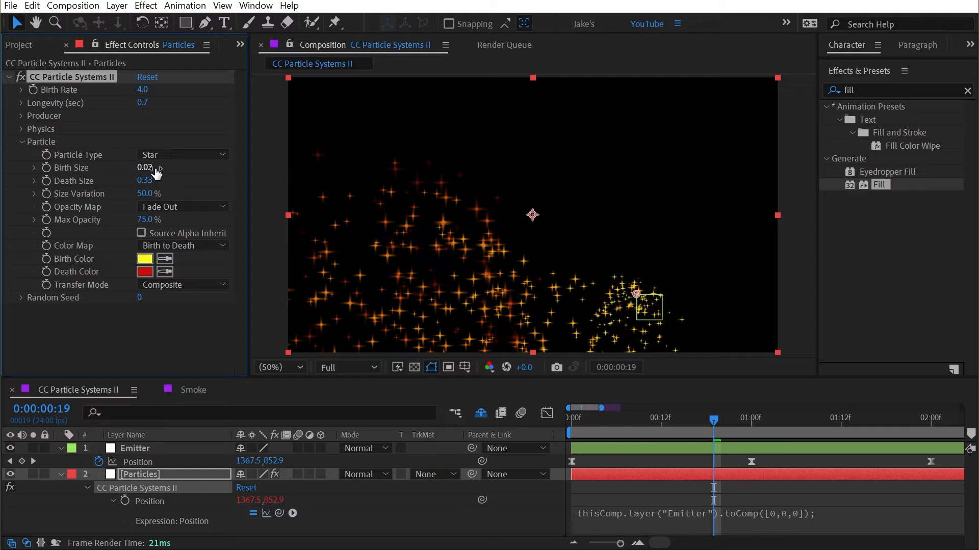
pyautogui.press('Home')
pyautogui.press('space')
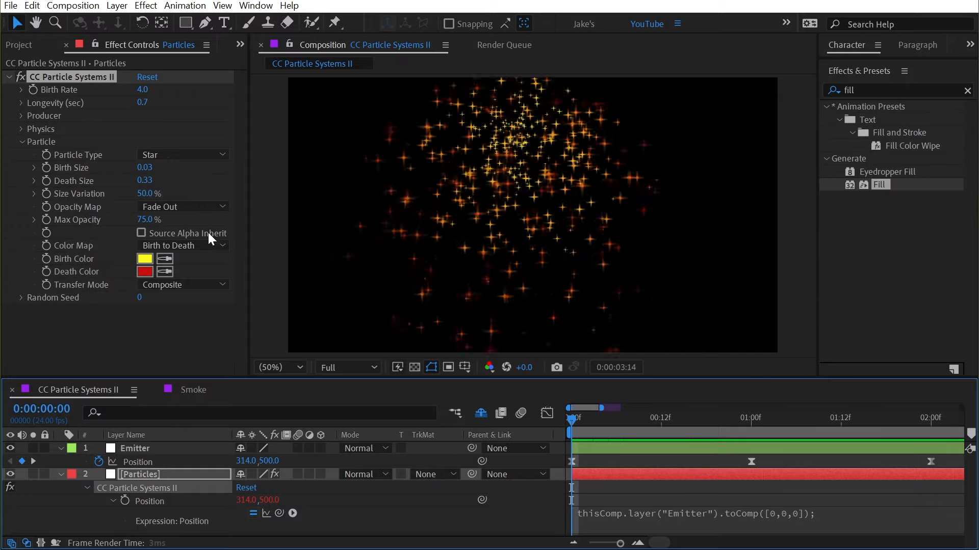
# Set the particles' Inherit Velocity to 97%, Resistance to 11.9, Velocity to 0.4 and Gravity to -0.3, previewing the trail.
pyautogui.click(21, 129)
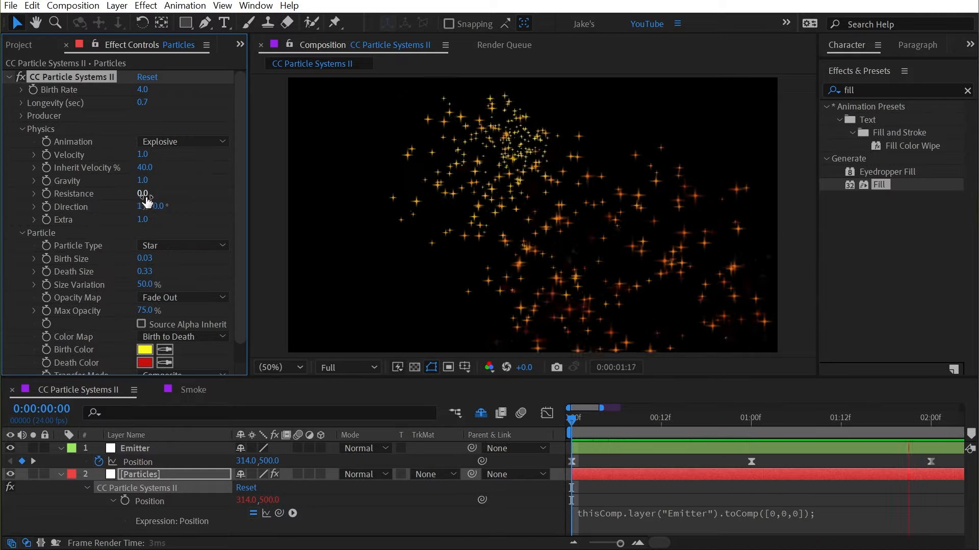
pyautogui.moveTo(145, 167); pyautogui.dragTo(69, 158)
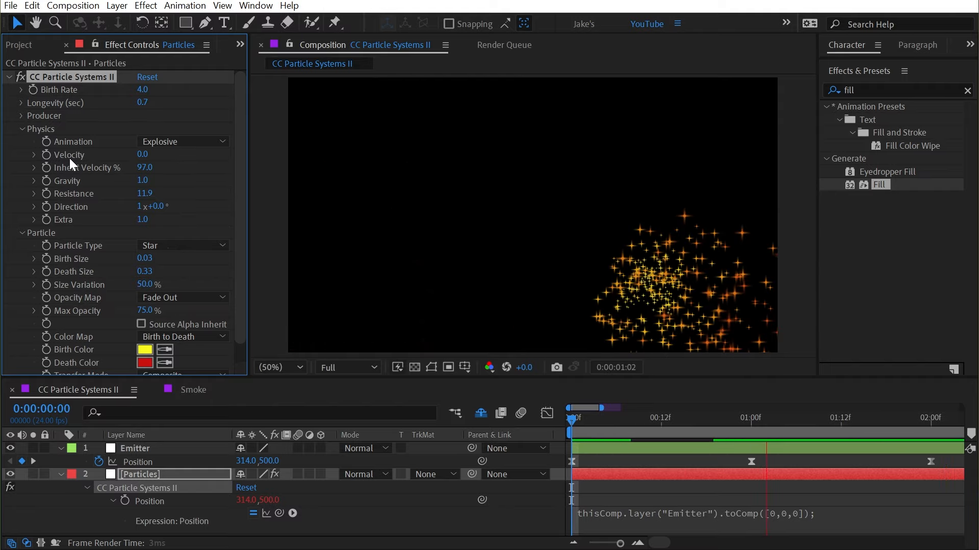
pyautogui.moveTo(142, 155); pyautogui.dragTo(172, 155)
pyautogui.press('space')
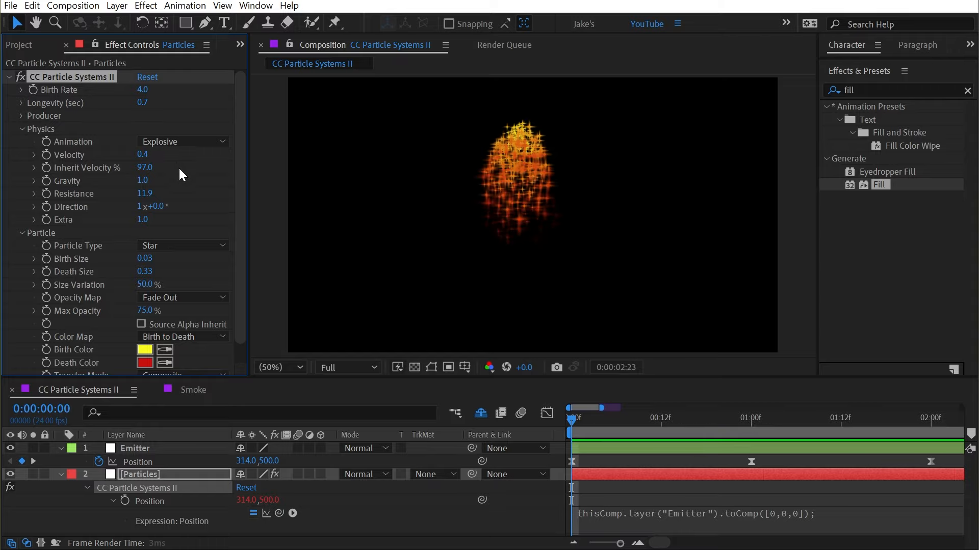
pyautogui.moveTo(143, 180); pyautogui.dragTo(44, 181)
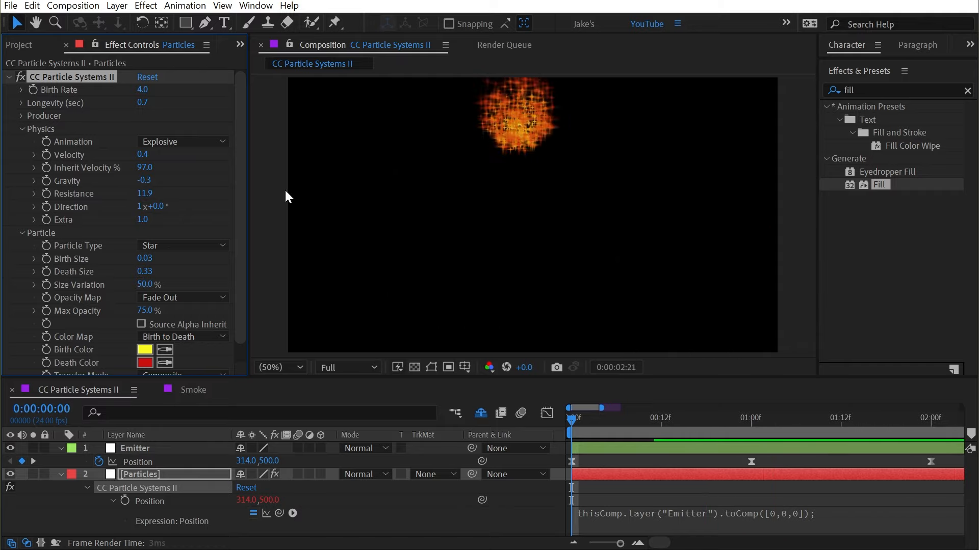
# At frame 18, compare Size Variation at 100% and 0% before restoring 50%, and lower Max Opacity to 14% before restoring 75%.
pyautogui.click(22, 129)
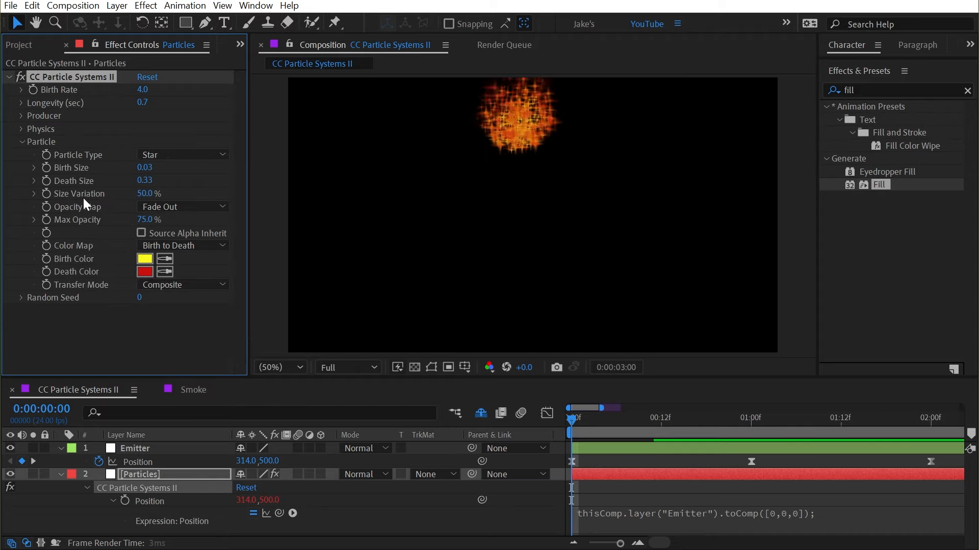
pyautogui.moveTo(701, 419)
pyautogui.mouseDown()
pyautogui.moveTo(775, 419)
pyautogui.moveTo(705, 424)
pyautogui.mouseUp()
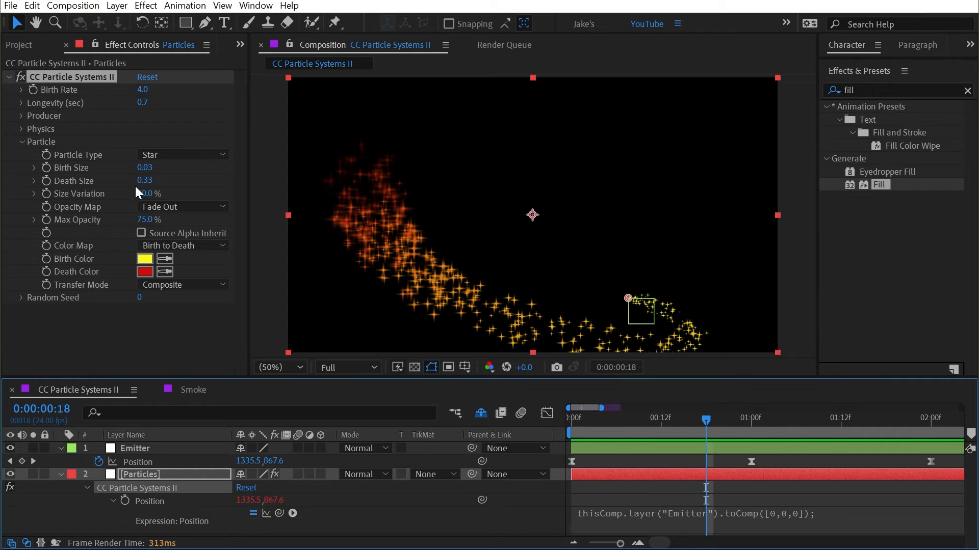
pyautogui.click(149, 194)
pyautogui.moveTo(149, 193); pyautogui.dragTo(201, 195)
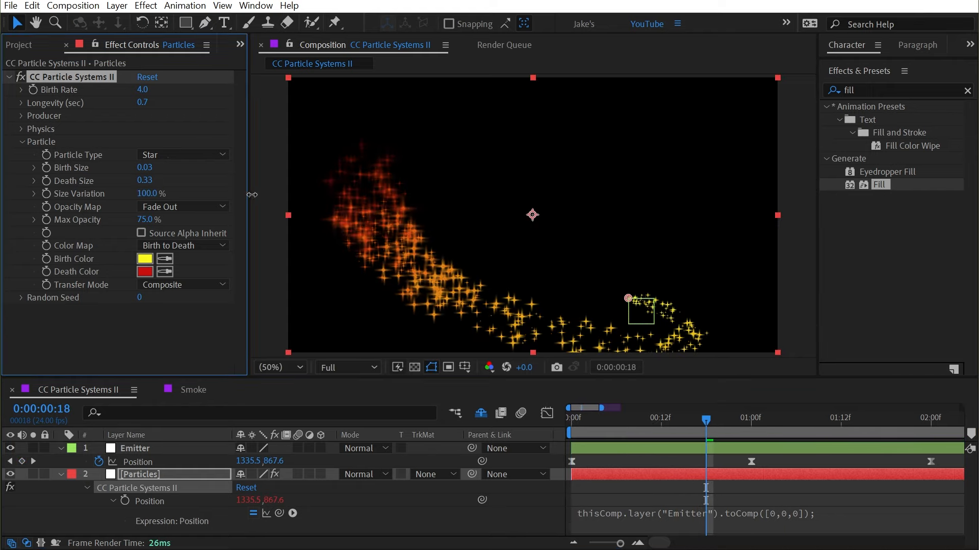
pyautogui.moveTo(258, 193); pyautogui.dragTo(38, 186)
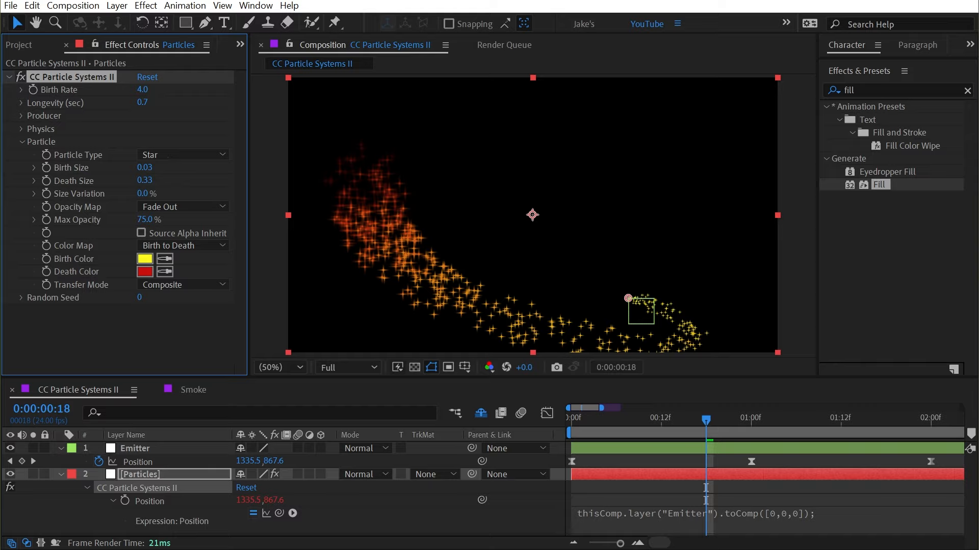
pyautogui.moveTo(38, 186); pyautogui.dragTo(50, 204)
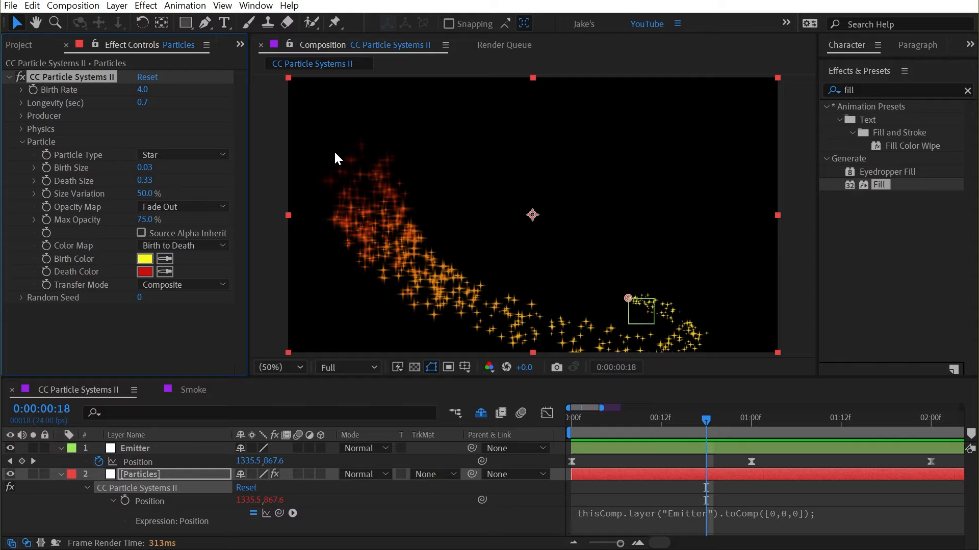
pyautogui.moveTo(146, 219); pyautogui.dragTo(216, 216)
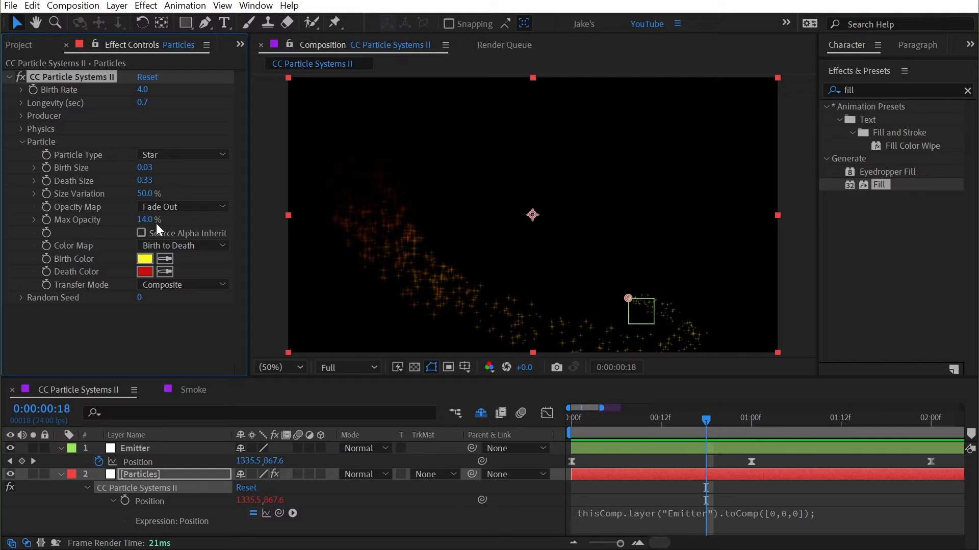
pyautogui.moveTo(153, 224); pyautogui.dragTo(209, 219)
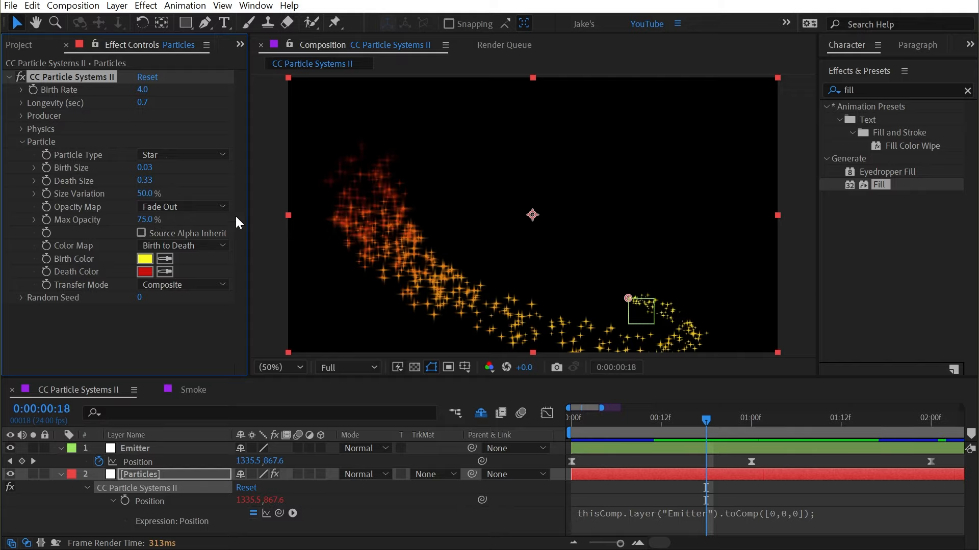
# Set the star particles' Opacity Map to Fade In and preview the animation from the start.
pyautogui.click(208, 202)
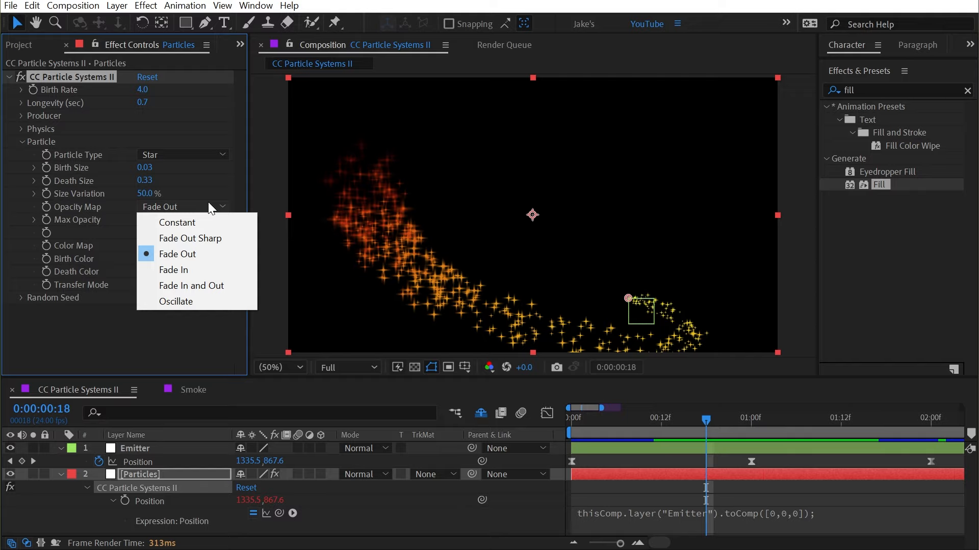
pyautogui.click(213, 269)
pyautogui.press('Home')
pyautogui.press('space')
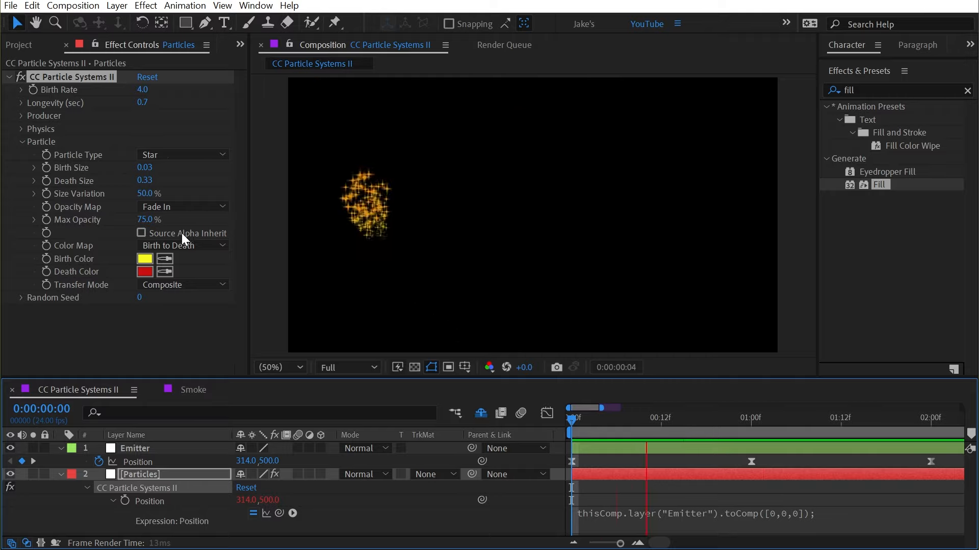
# Switch the Opacity Map to Fade In and Out and scrub through the timeline to check the particle trail.
pyautogui.click(183, 206)
pyautogui.click(213, 286)
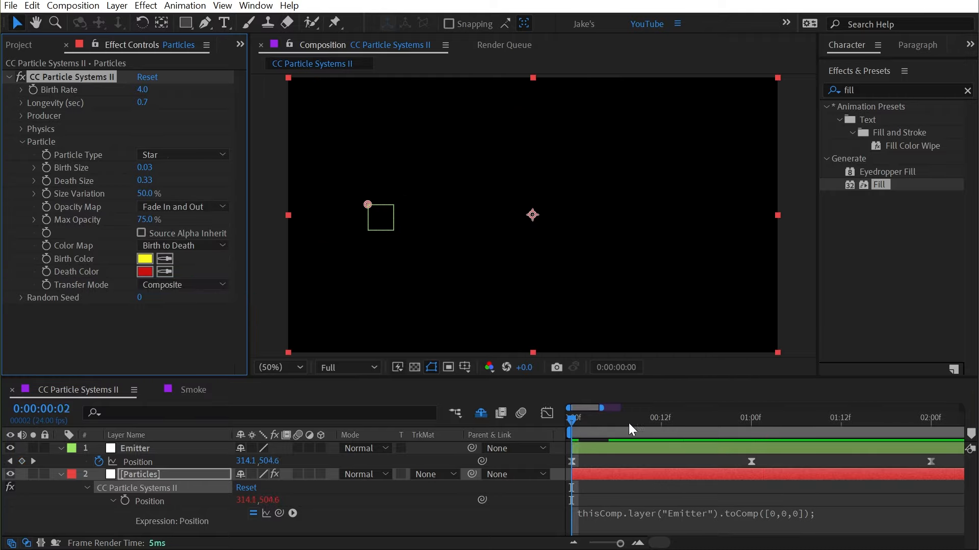
pyautogui.moveTo(629, 423); pyautogui.dragTo(903, 411)
pyautogui.click(661, 418)
# Change the Opacity Map to Constant and preview the animation from the first frame.
pyautogui.click(182, 207)
pyautogui.click(201, 219)
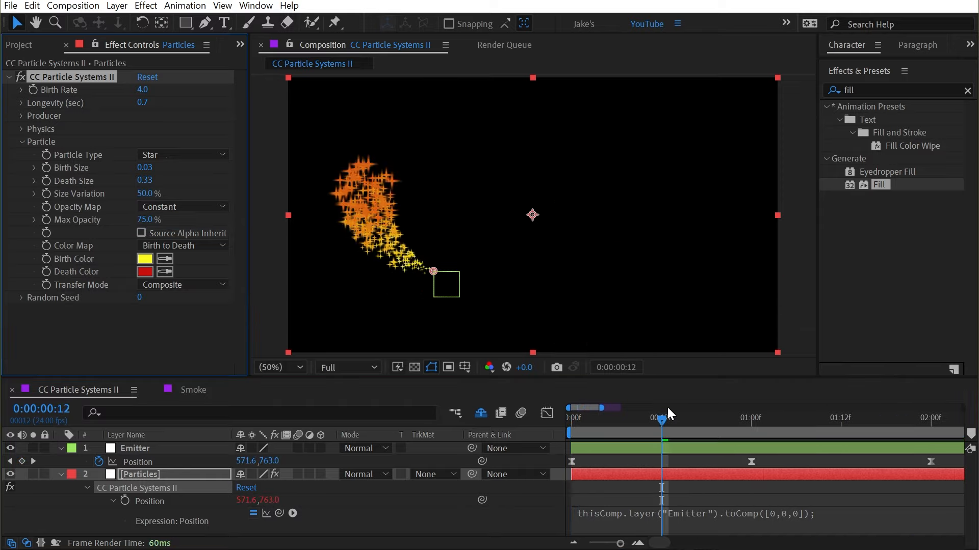
pyautogui.moveTo(647, 425); pyautogui.dragTo(525, 412)
pyautogui.press('space')
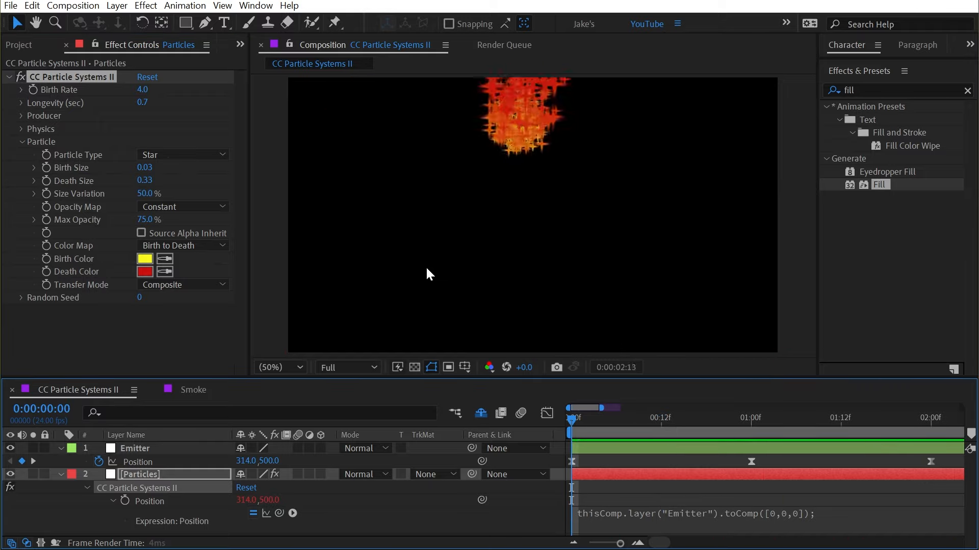
# Compare the Fade Out Sharp and Fade Out opacity maps at several frames, ending on Fade Out.
pyautogui.click(206, 207)
pyautogui.click(209, 237)
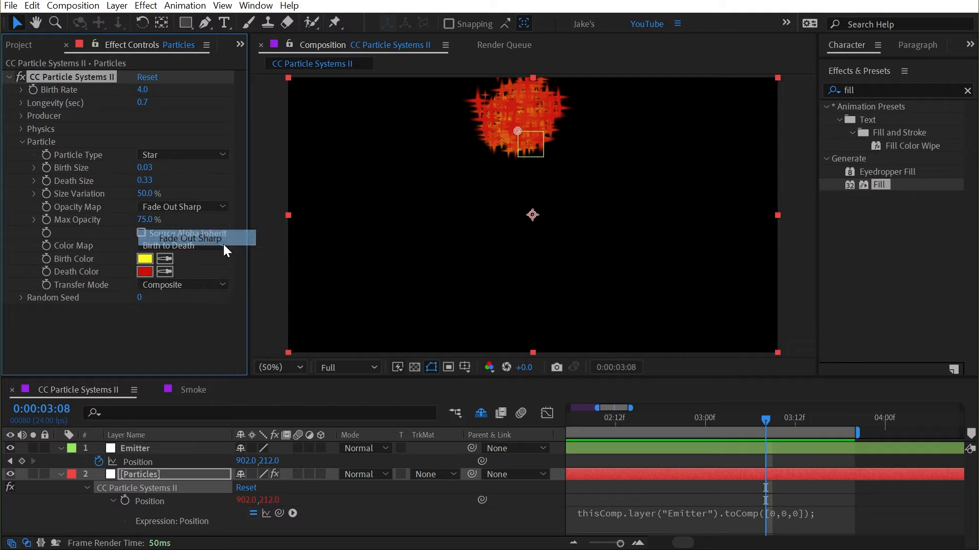
pyautogui.moveTo(662, 422); pyautogui.dragTo(730, 439)
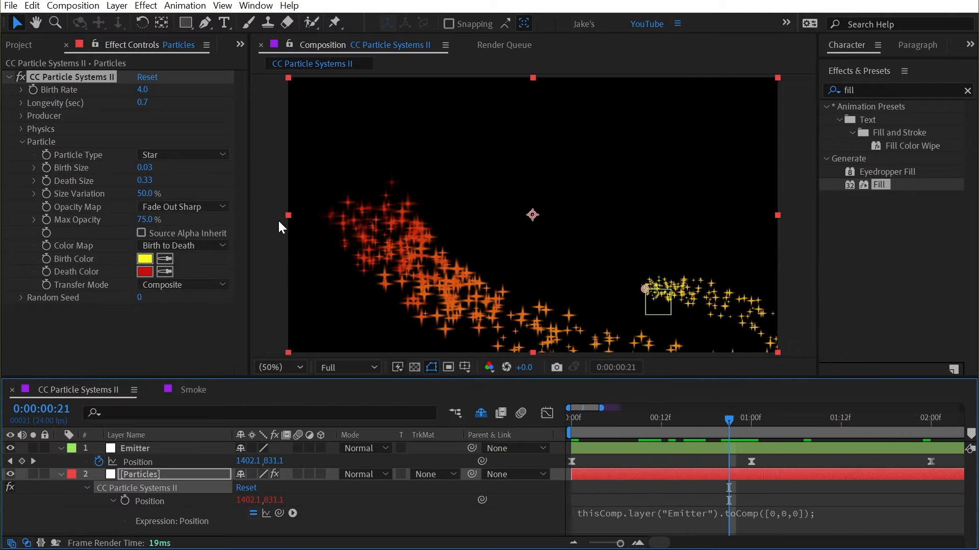
pyautogui.click(184, 207)
pyautogui.click(184, 254)
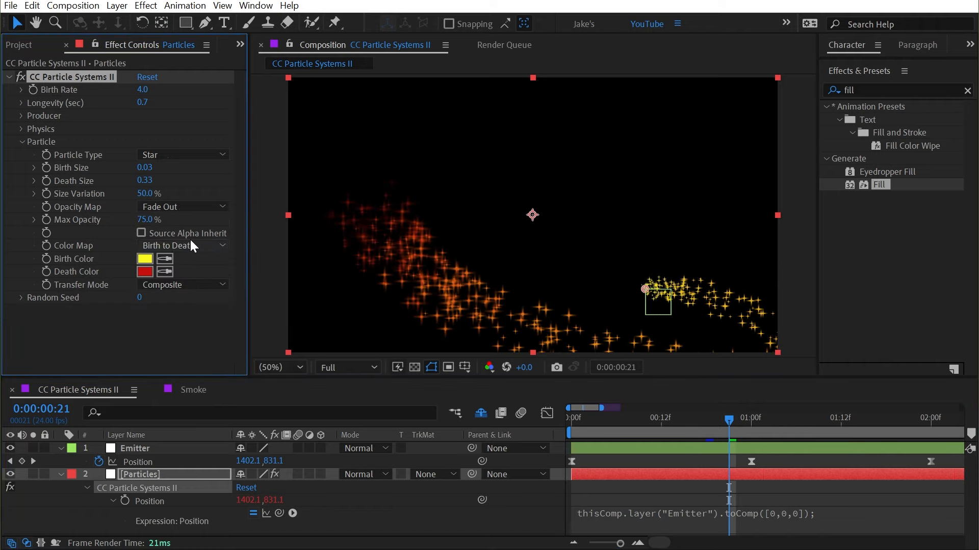
pyautogui.click(188, 207)
pyautogui.click(190, 237)
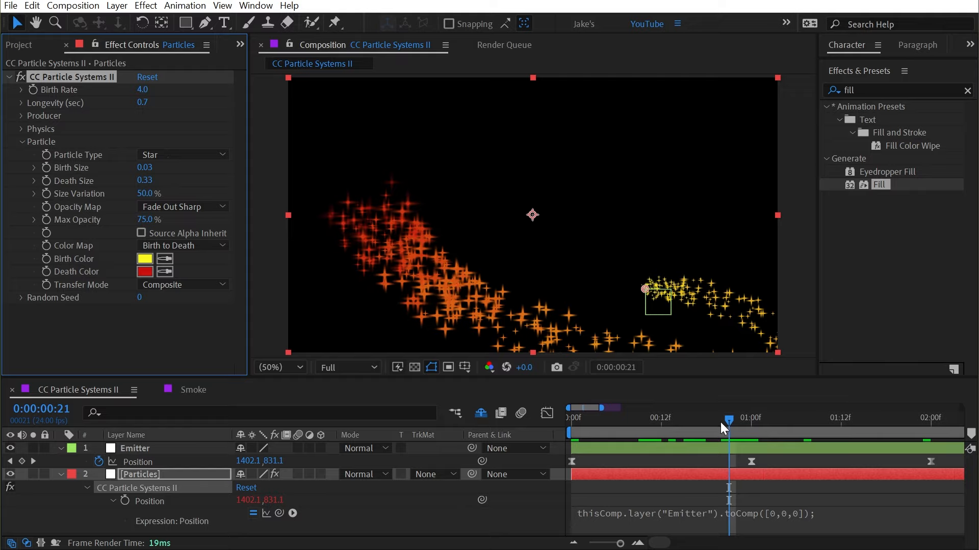
pyautogui.moveTo(722, 427); pyautogui.dragTo(744, 422)
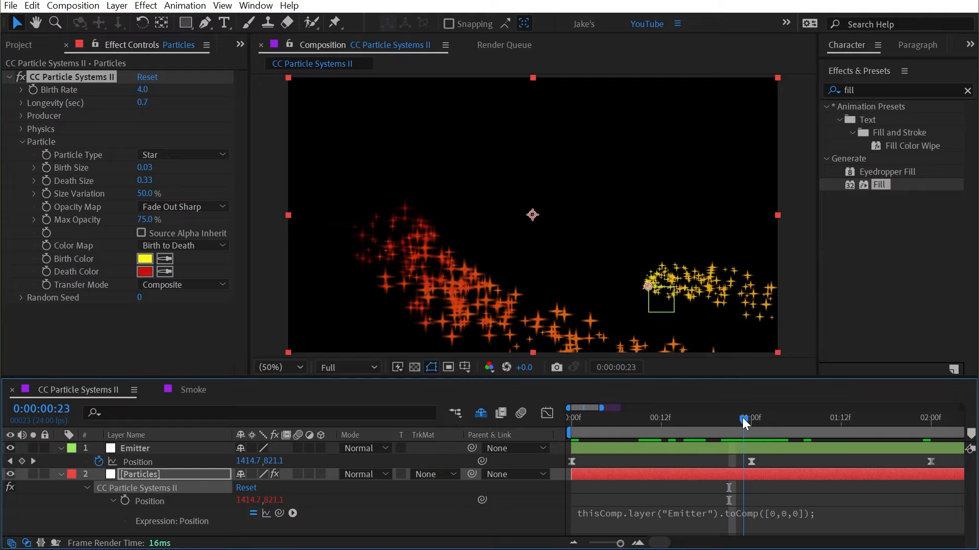
pyautogui.click(173, 206)
pyautogui.click(194, 250)
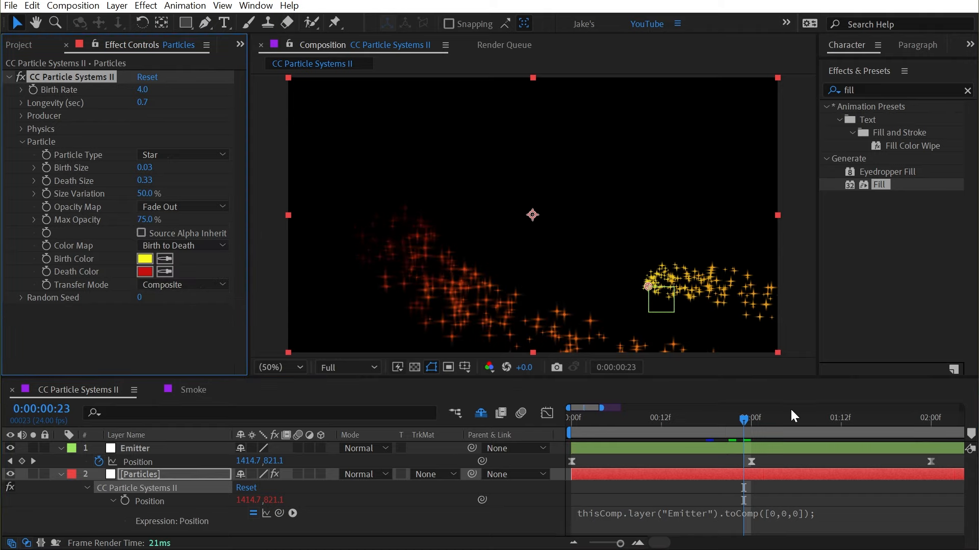
pyautogui.click(697, 417)
# Set the Opacity Map to Oscillate and preview the particle animation from the start.
pyautogui.click(204, 206)
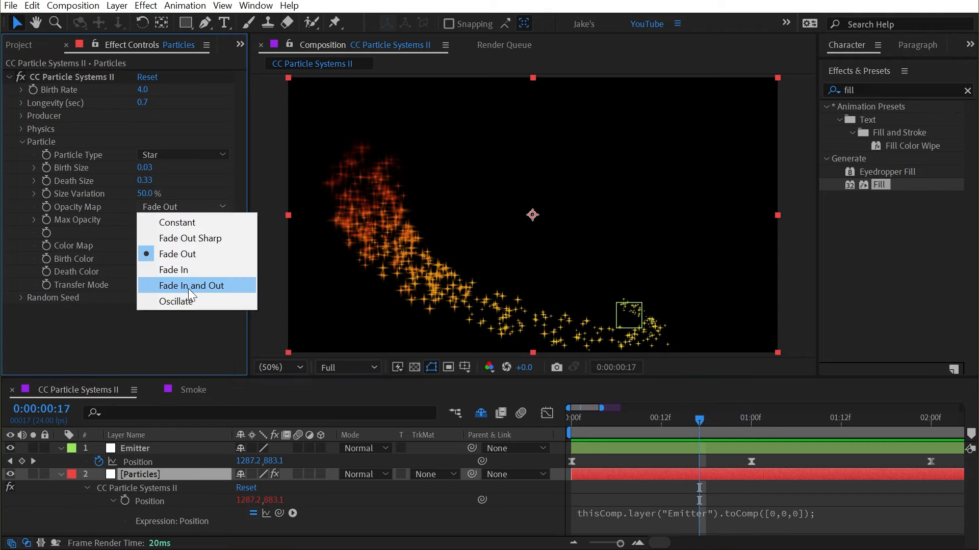
pyautogui.click(186, 301)
pyautogui.click(571, 417)
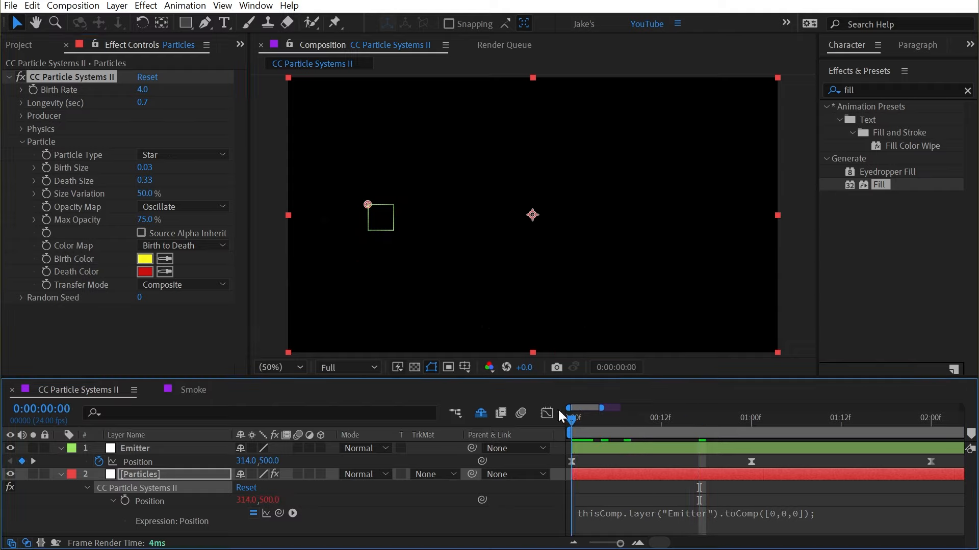
pyautogui.press('space')
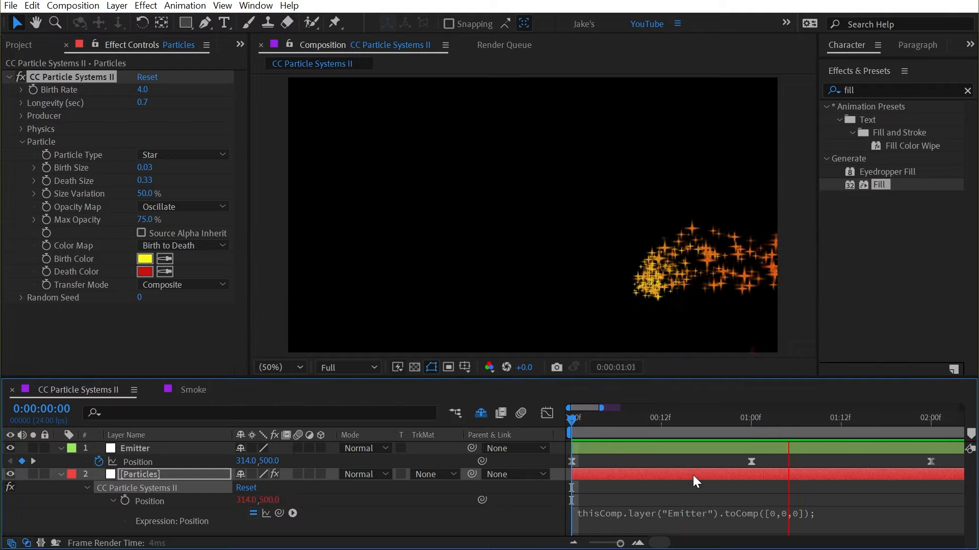
pyautogui.moveTo(638, 429); pyautogui.dragTo(571, 433)
pyautogui.press('space')
# Move to frame 14 and enable Source Alpha Inheritance for the particles.
pyautogui.click(180, 242)
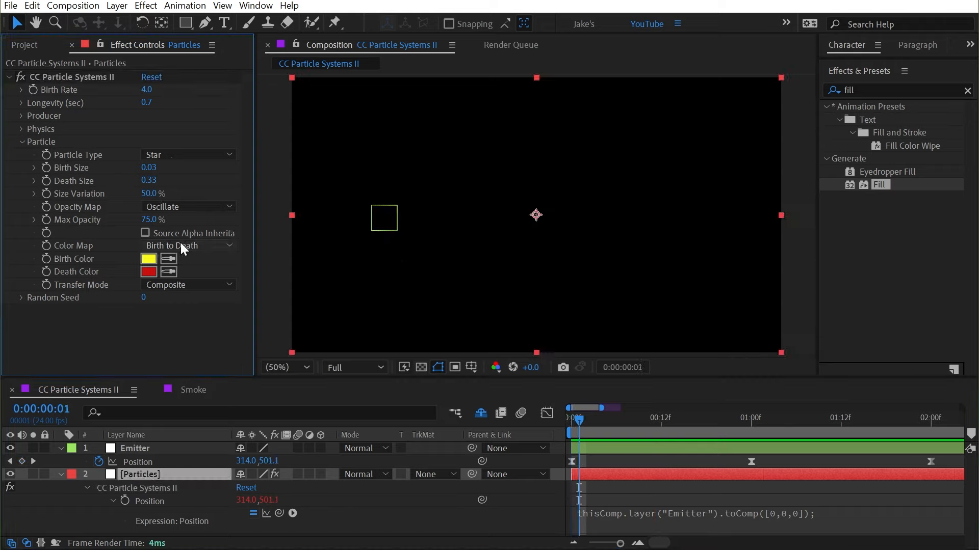
pyautogui.moveTo(600, 417); pyautogui.dragTo(676, 423)
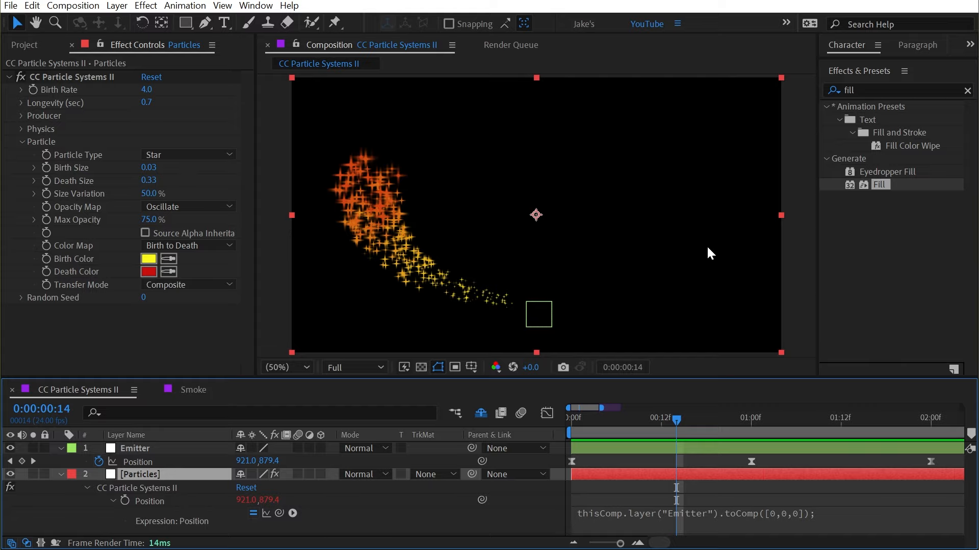
pyautogui.click(178, 232)
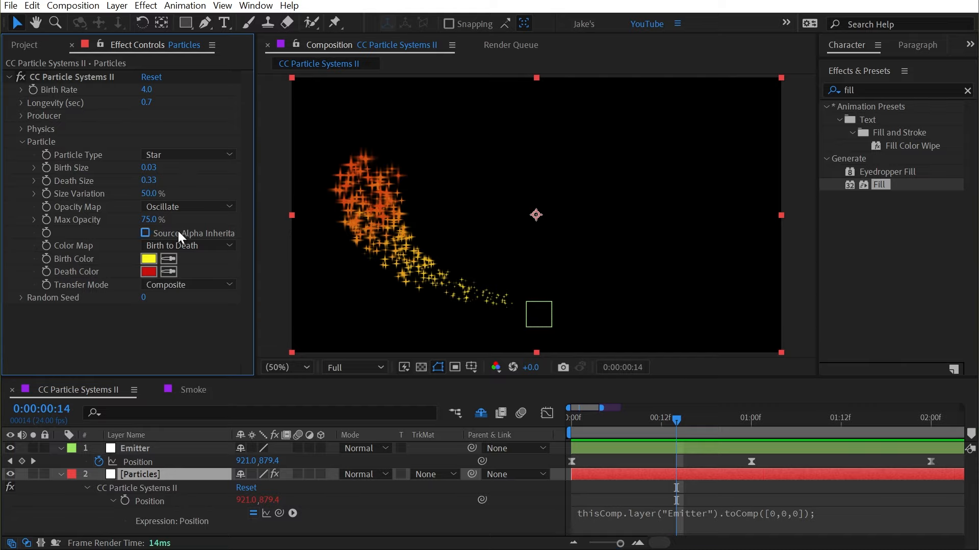
pyautogui.click(158, 234)
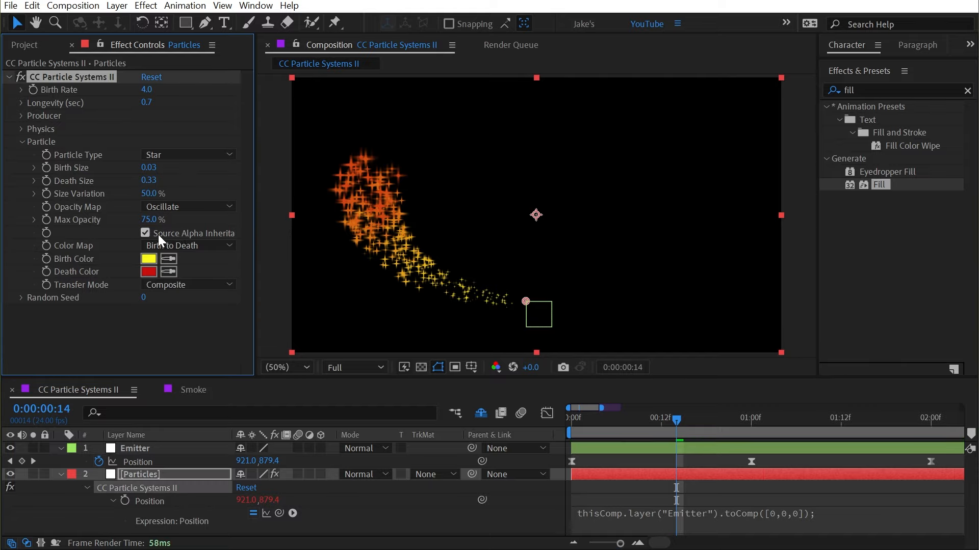
# Disable CC Particle Systems II on the Particles layer and apply the Venetian Blinds transition effect above it.
pyautogui.click(18, 75)
pyautogui.click(880, 90)
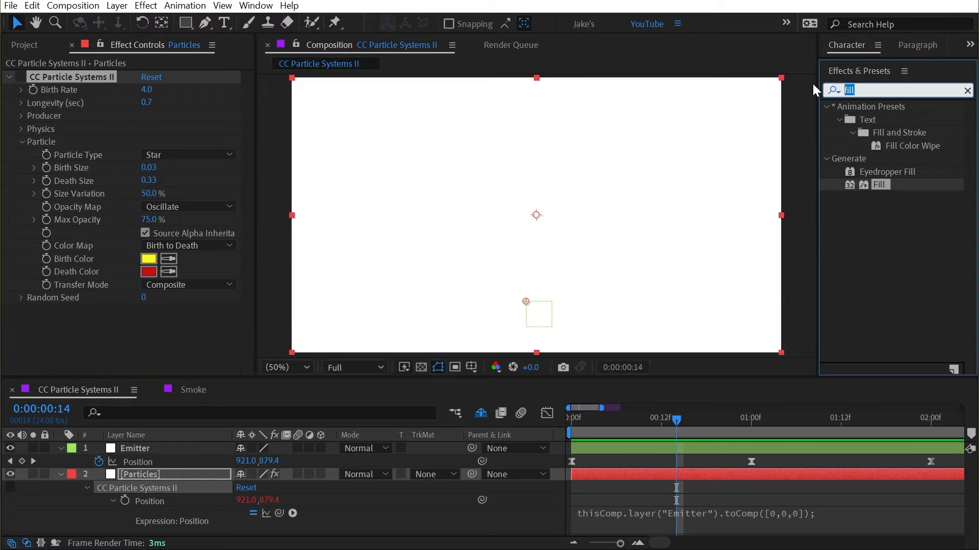
pyautogui.write('vene')
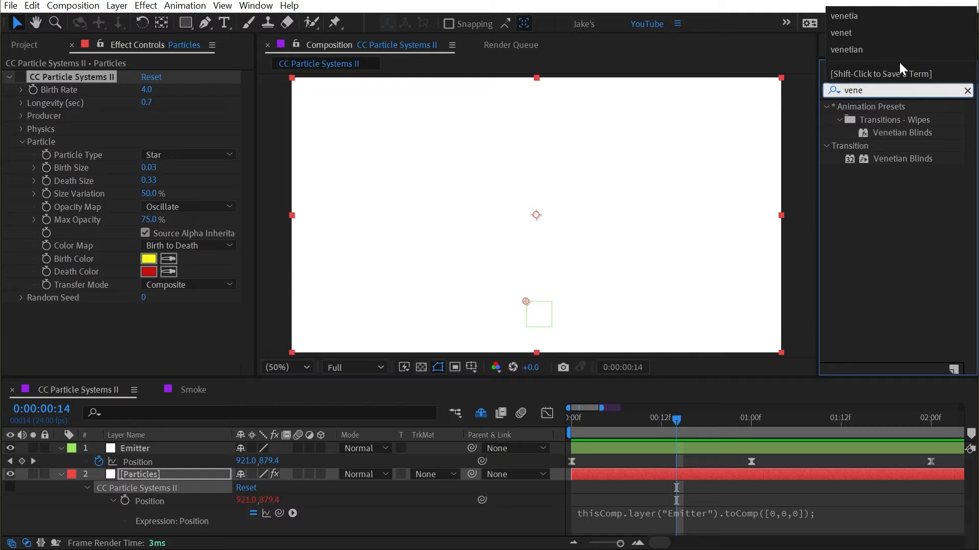
pyautogui.moveTo(906, 157); pyautogui.dragTo(86, 71)
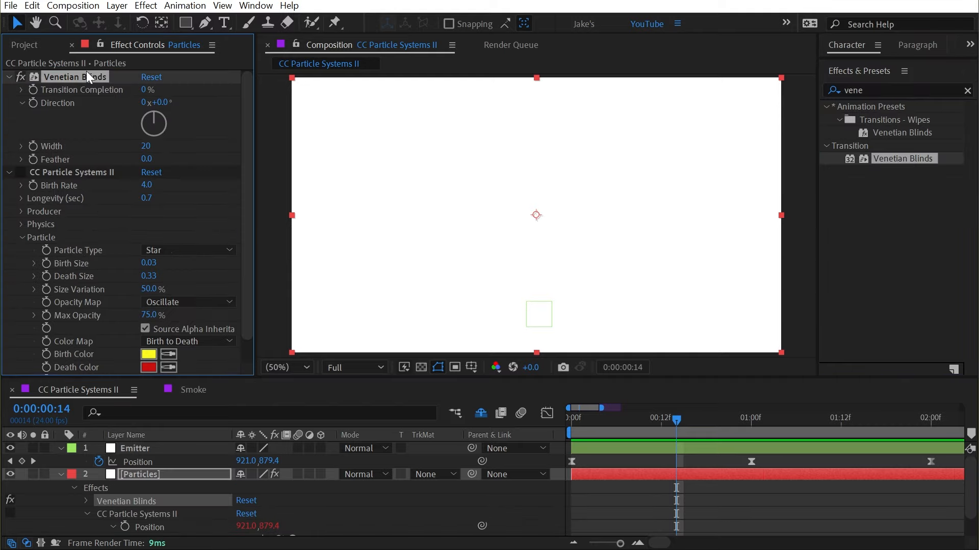
# Set the Venetian Blinds' Transition Completion to 50% and Width to 507.
pyautogui.click(144, 90)
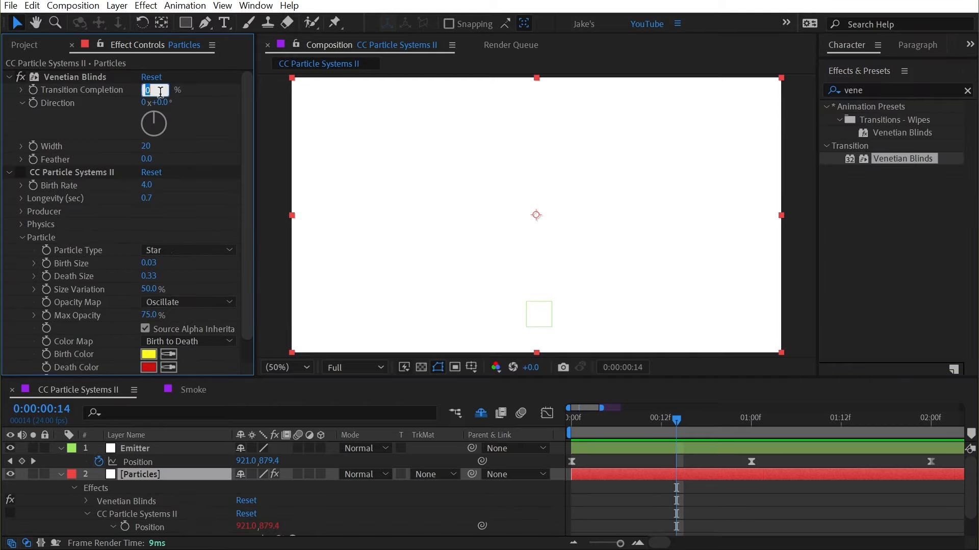
pyautogui.write('50')
pyautogui.press('Return')
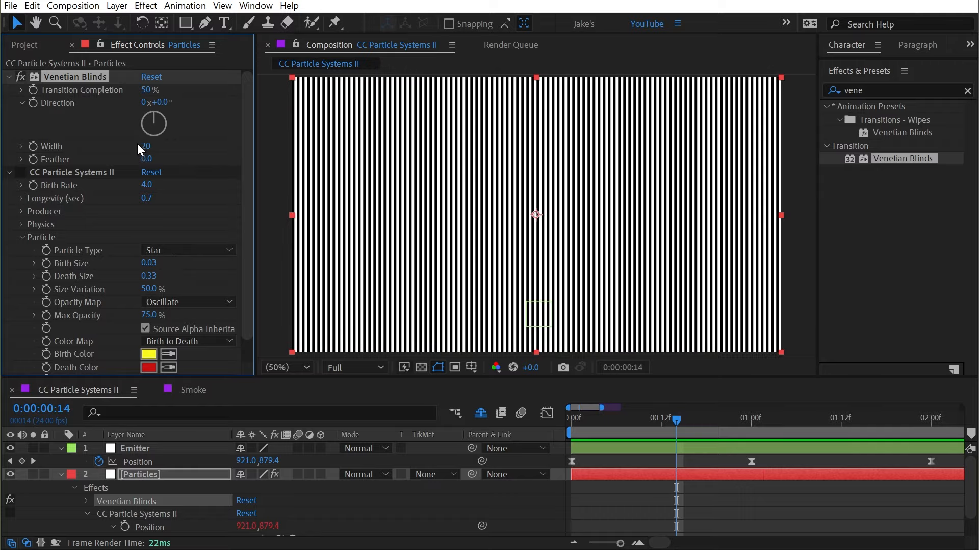
pyautogui.moveTo(138, 146); pyautogui.dragTo(530, 166)
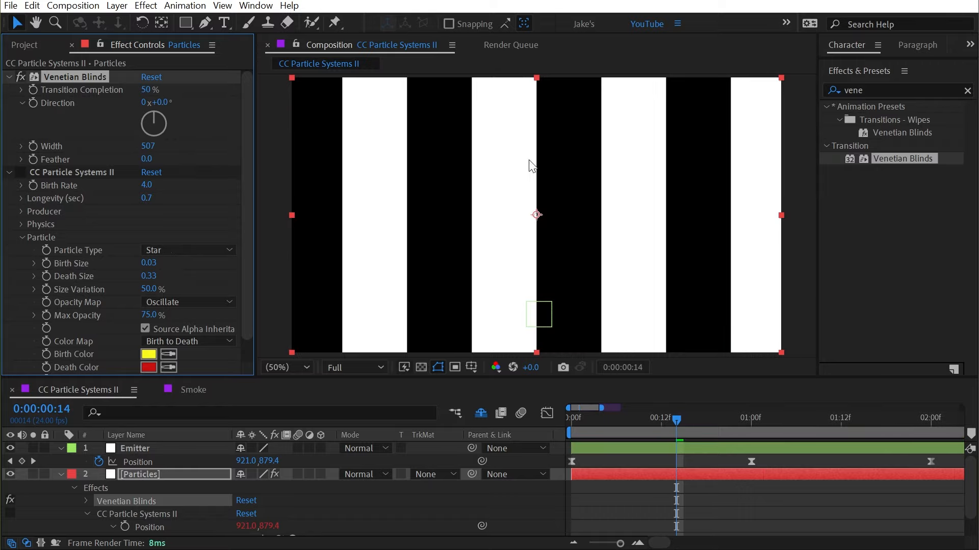
pyautogui.click(530, 166)
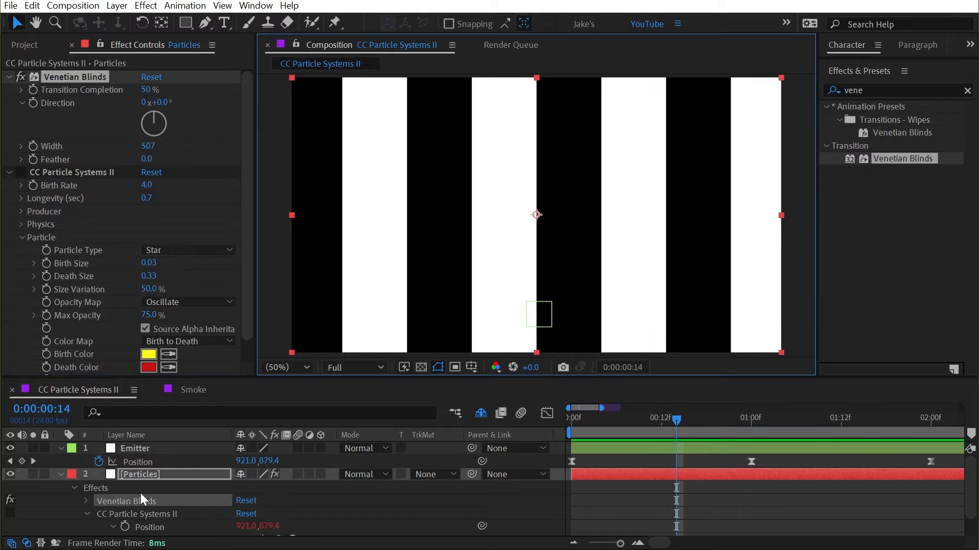
# Reveal the hidden shy layers in the timeline and bring the BG layer into view.
pyautogui.scroll(-2, 140, 494)
pyautogui.click(482, 414)
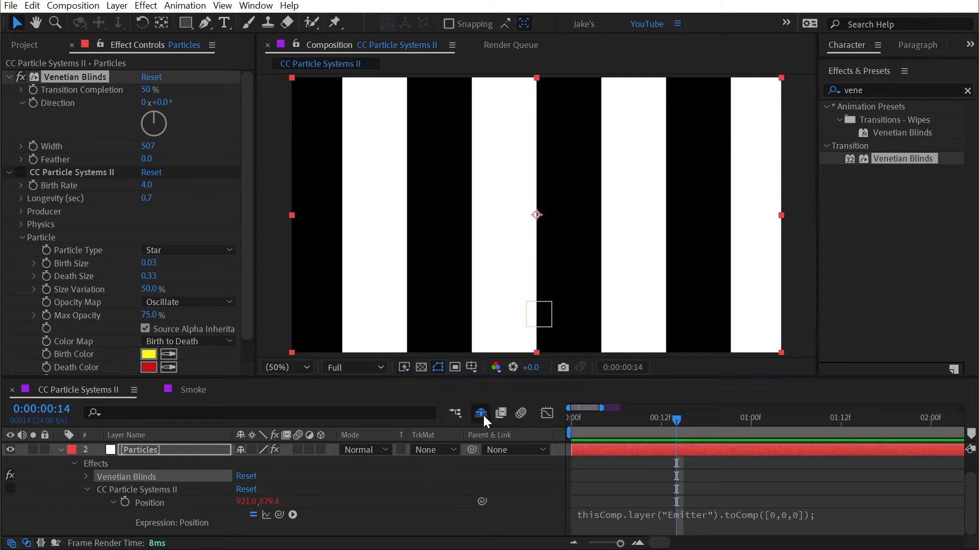
pyautogui.scroll(-2, 291, 495)
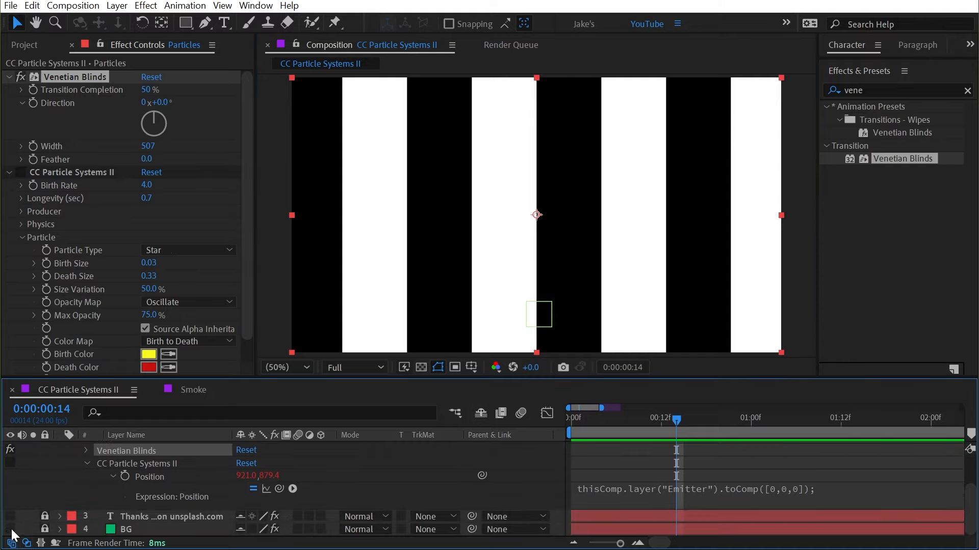
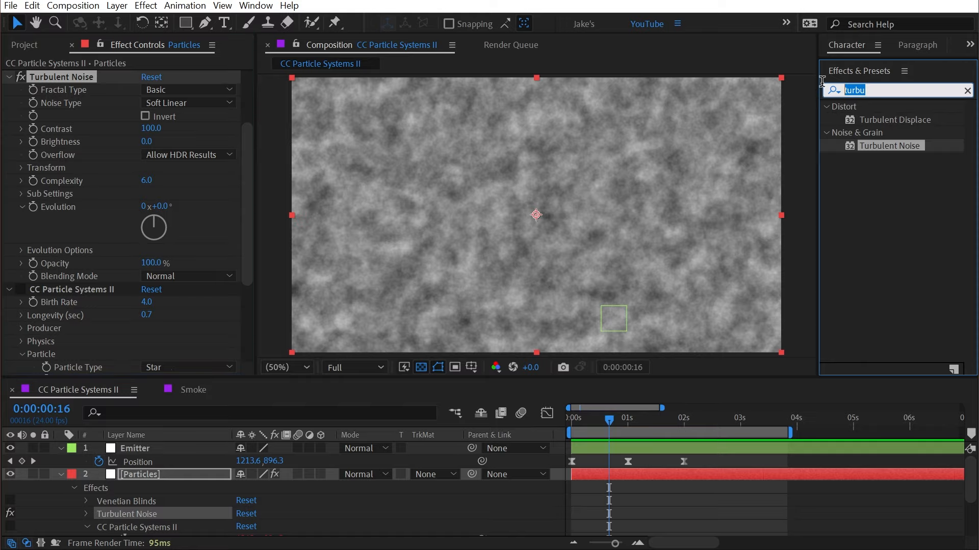
# Apply the Extract effect between Turbulent Noise and CC Particle Systems II, with Black Point at 165 and Black Softness at 107.
pyautogui.write('extu')
pyautogui.press('BackSpace')
pyautogui.write('ra')
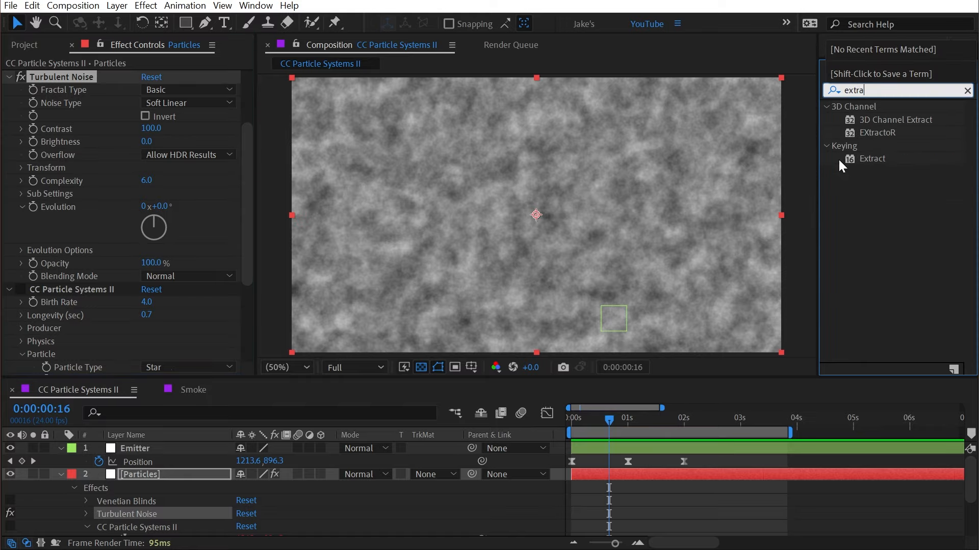
pyautogui.moveTo(869, 158); pyautogui.dragTo(159, 204)
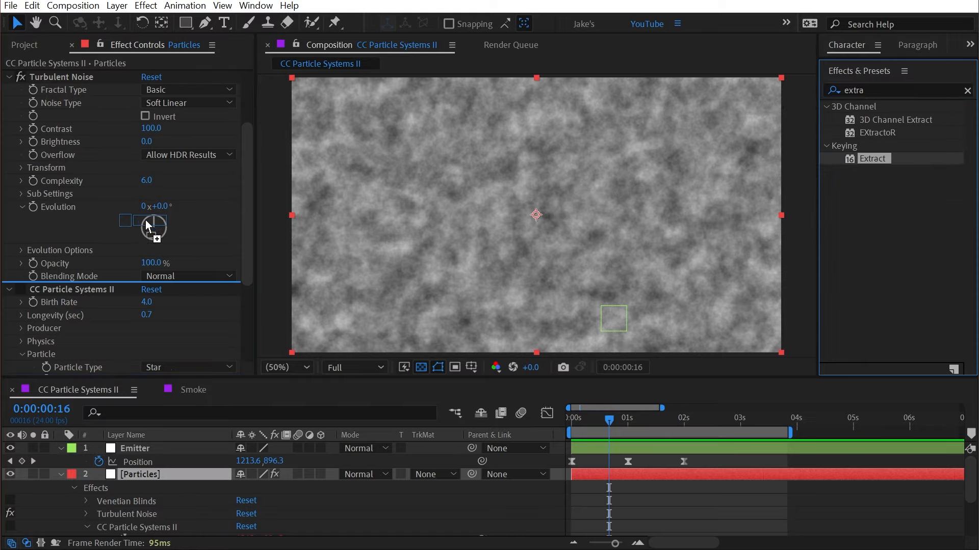
pyautogui.moveTo(39, 159); pyautogui.dragTo(82, 168)
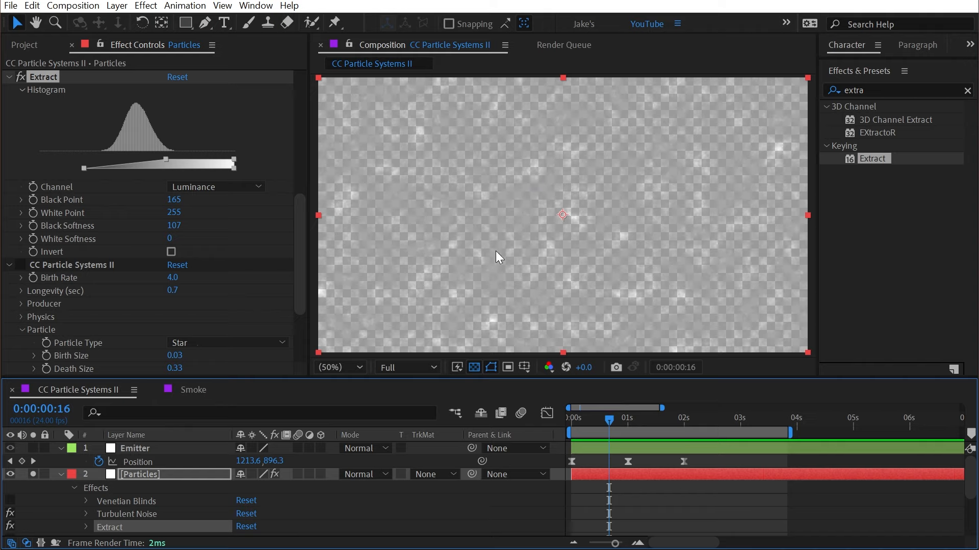
pyautogui.click(33, 474)
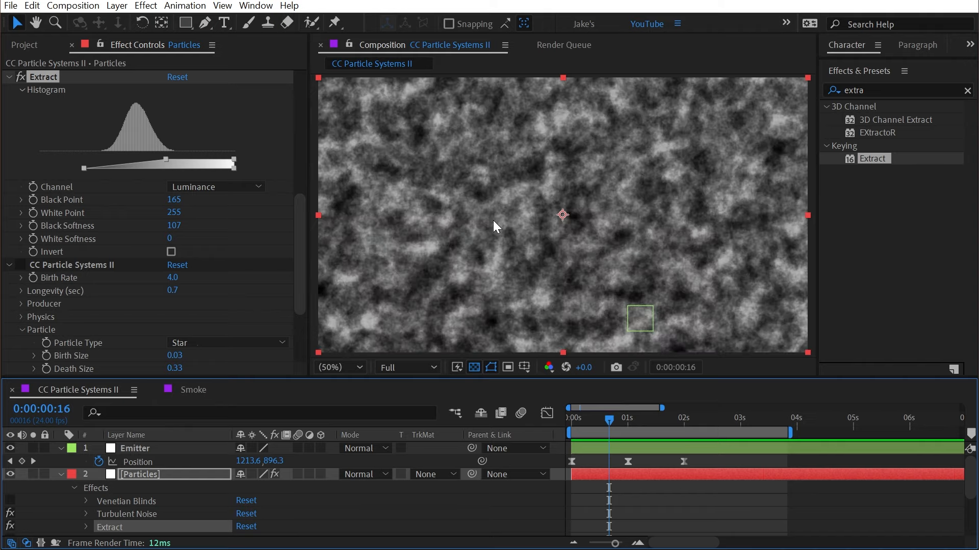
# Increase the Turbulent Noise transform's uniform Scale to 339.
pyautogui.scroll(8, 17, 259)
pyautogui.click(34, 235)
pyautogui.moveTo(177, 235); pyautogui.dragTo(363, 233)
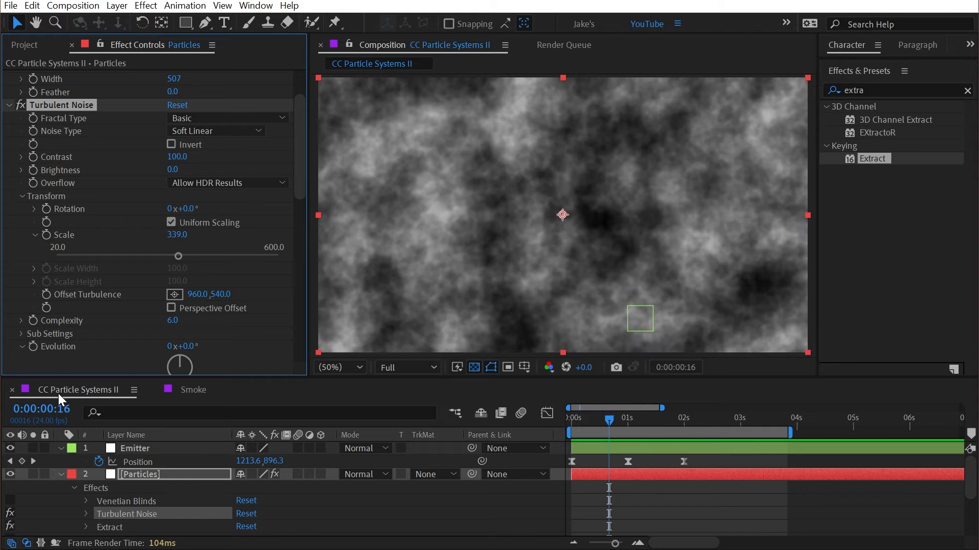
# Re-enable CC Particle Systems II on the Particles layer and preview the animation from the first frame.
pyautogui.scroll(-10, 84, 244)
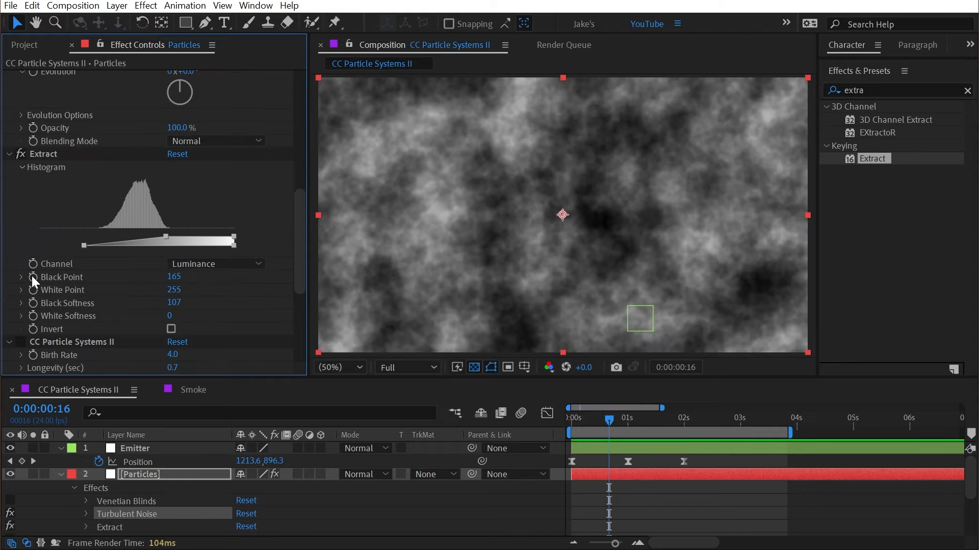
pyautogui.scroll(-1, 26, 291)
pyautogui.click(20, 308)
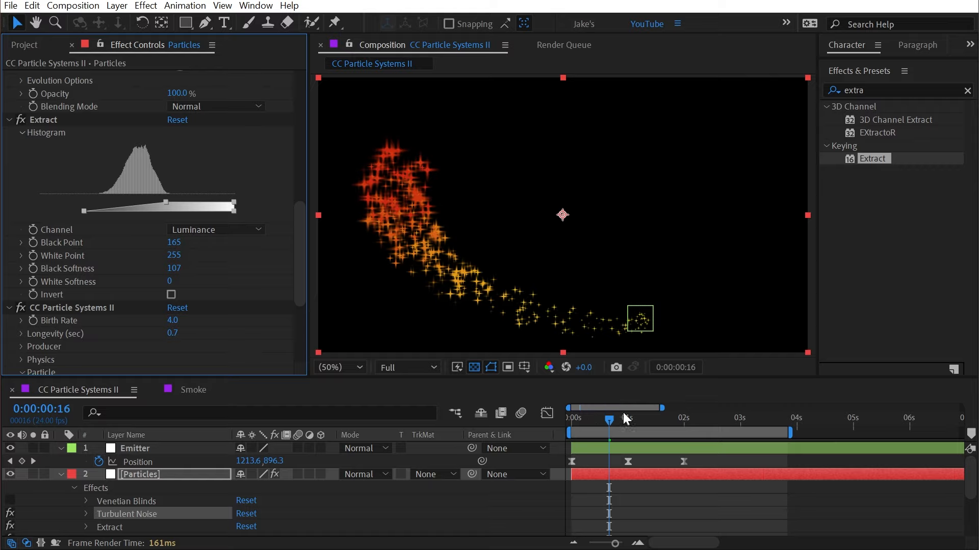
pyautogui.moveTo(623, 414); pyautogui.dragTo(554, 415)
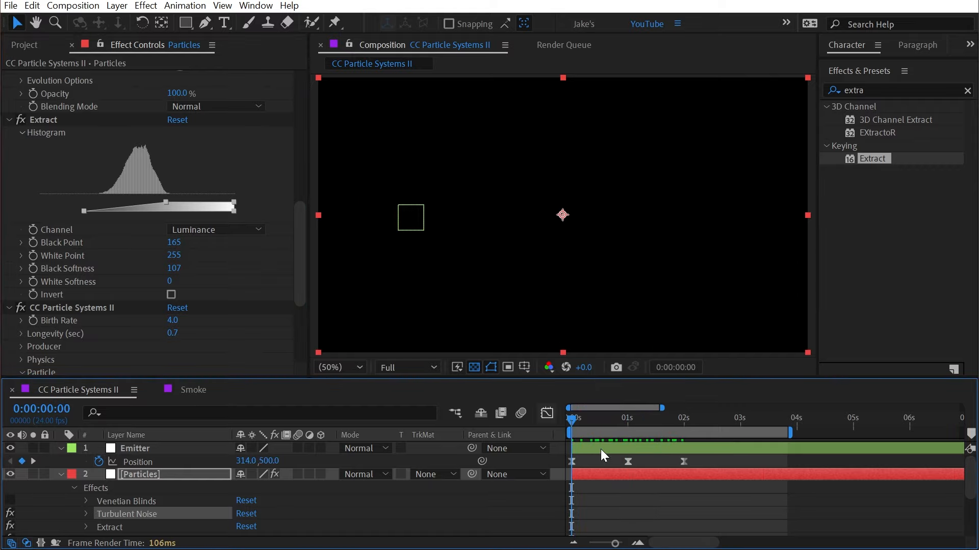
pyautogui.press('space')
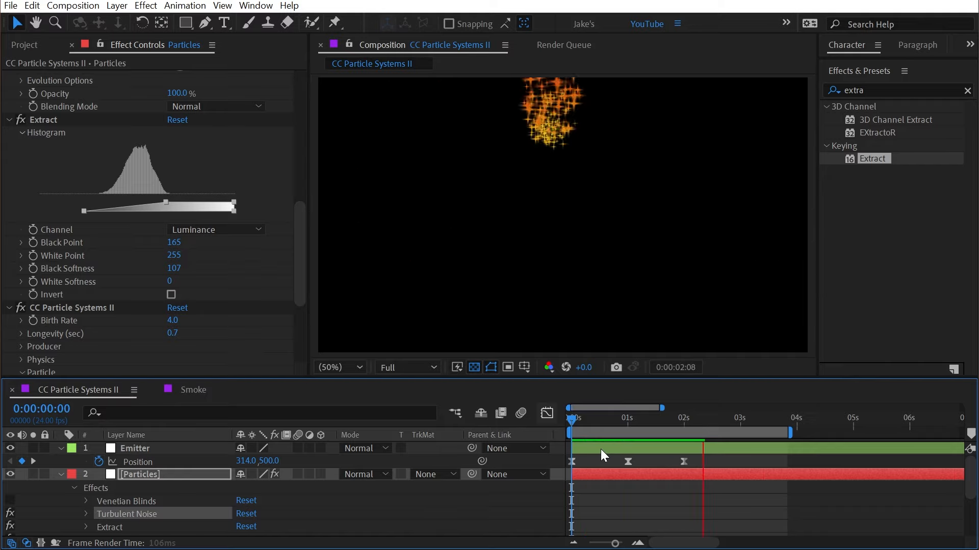
# Delete the Venetian Blinds, Turbulent Noise and Extract effects from the Particles layer, leaving only CC Particle Systems II.
pyautogui.click(9, 119)
pyautogui.scroll(3, 10, 127)
pyautogui.scroll(5, 9, 126)
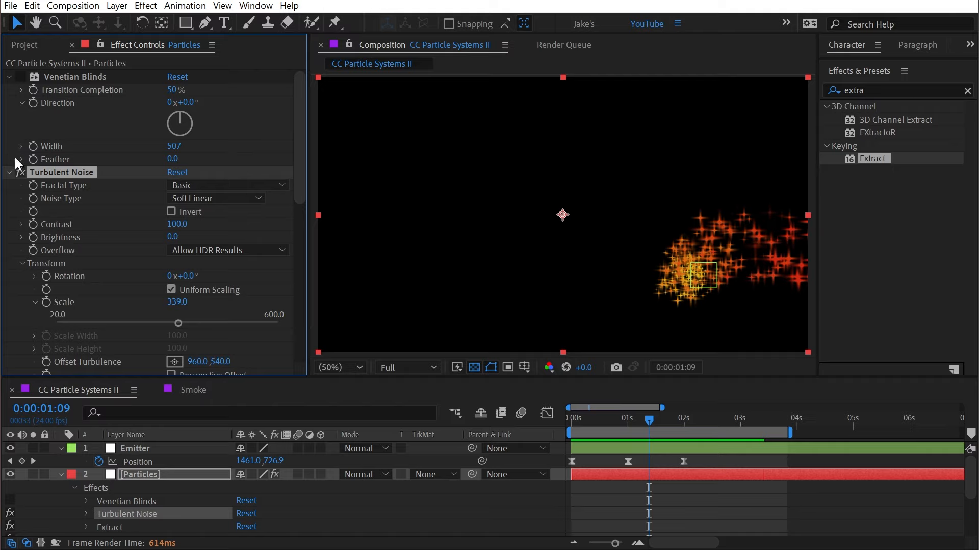
pyautogui.click(11, 172)
pyautogui.click(7, 75)
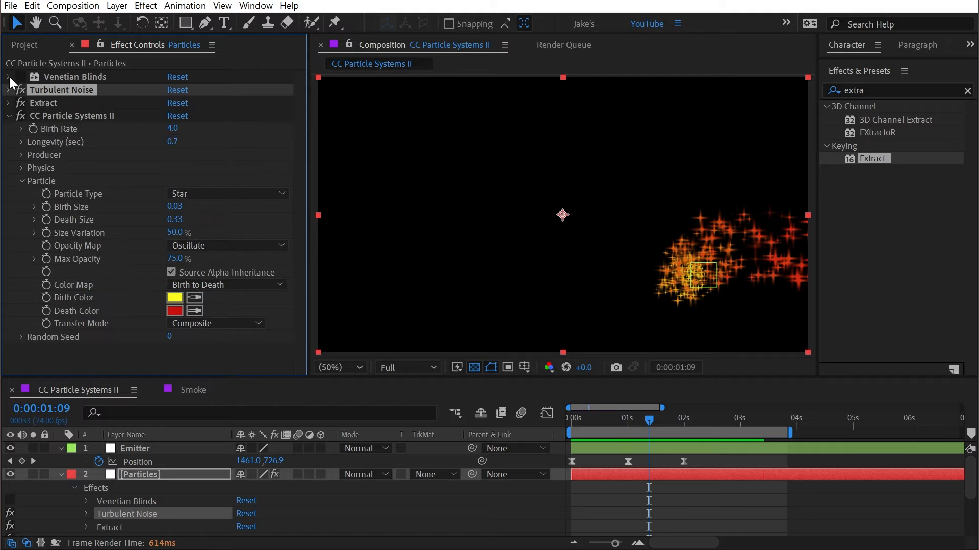
pyautogui.click(59, 77)
pyautogui.keyDown('shift'); pyautogui.click(50, 93); pyautogui.keyUp('shift')
pyautogui.press('Delete')
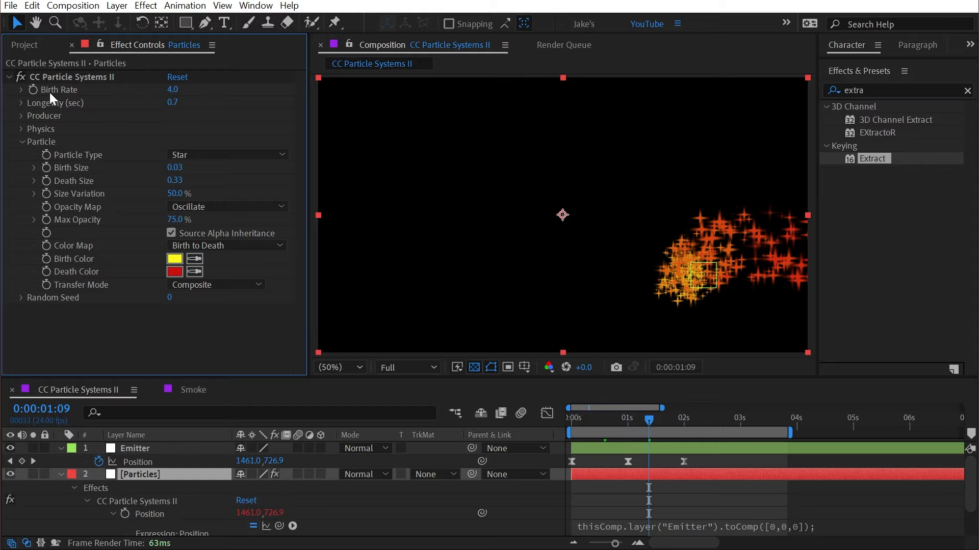
# Set the Opacity Map to Fade Out, turn off Source Alpha Inheritance, and reset Birth Size to 0.15 and Death Size to 0.75.
pyautogui.click(213, 203)
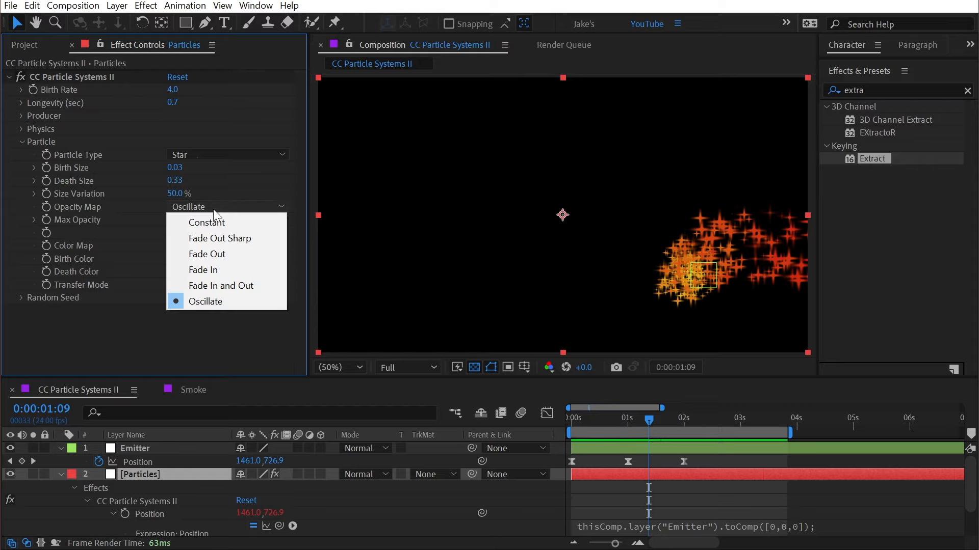
pyautogui.click(225, 255)
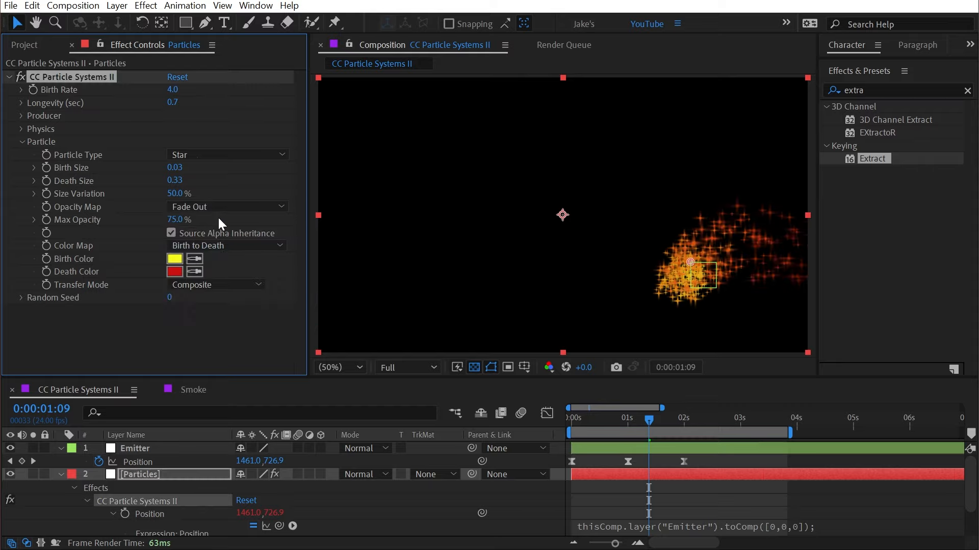
pyautogui.rightClick(82, 171)
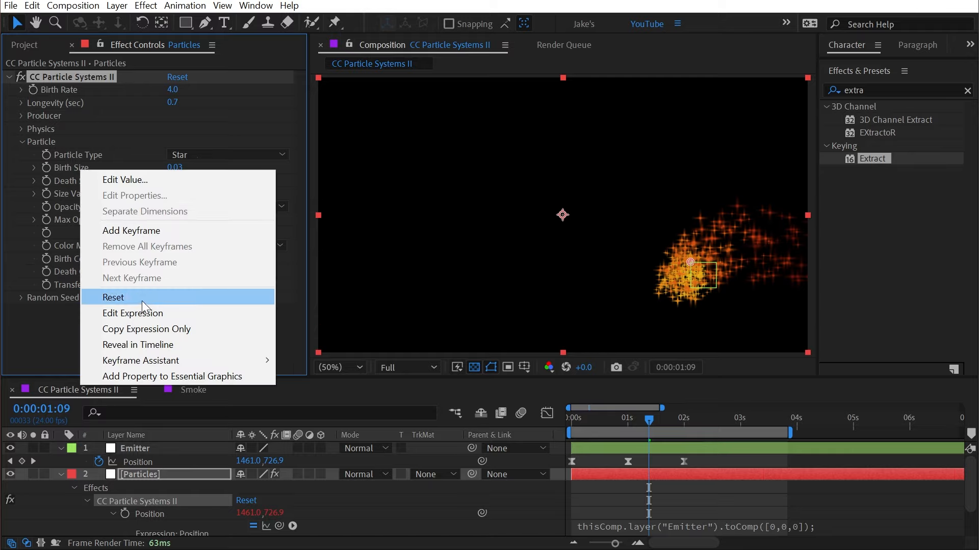
pyautogui.click(138, 298)
pyautogui.rightClick(79, 177)
pyautogui.click(130, 302)
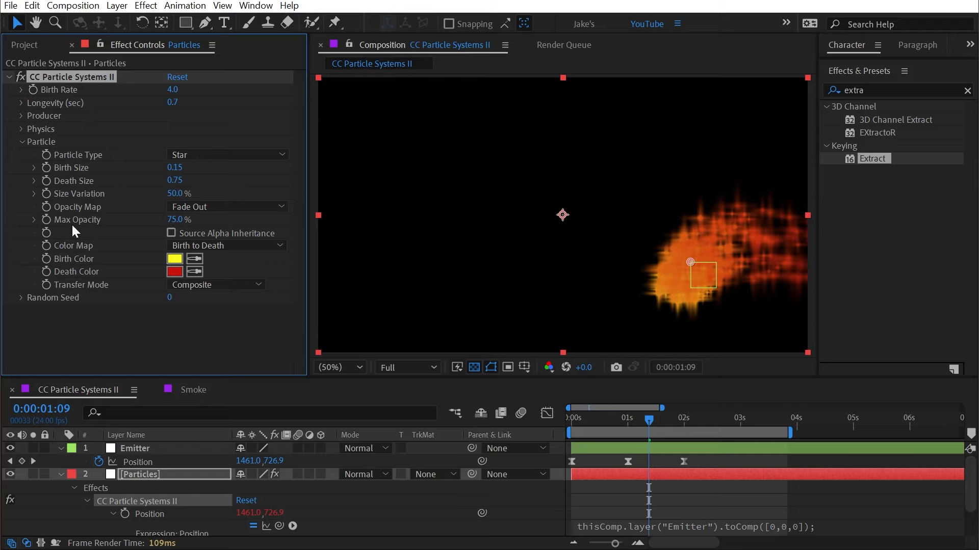
# Scrub through the particle trail to check its colors and set the particles' Birth Color to white.
pyautogui.moveTo(585, 417); pyautogui.dragTo(622, 423)
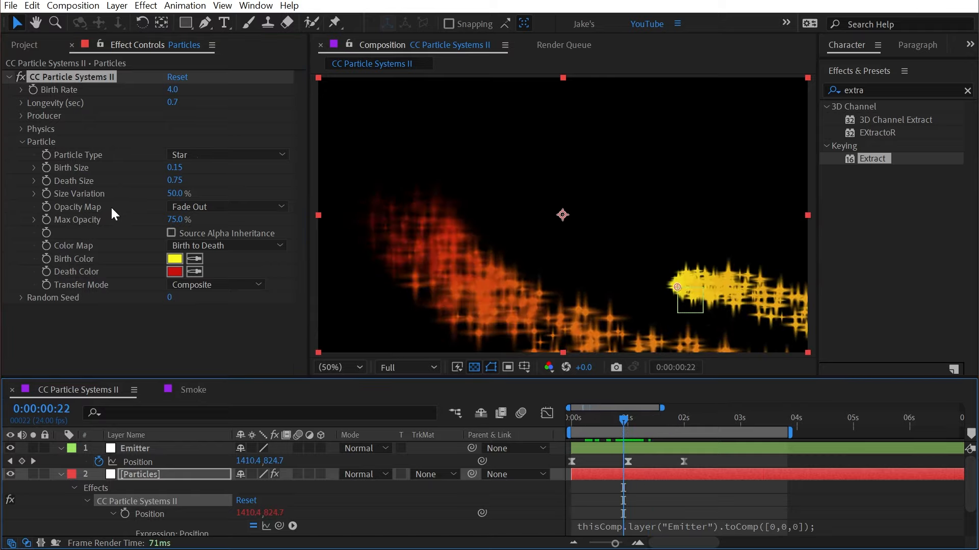
pyautogui.click(231, 245)
pyautogui.click(231, 245)
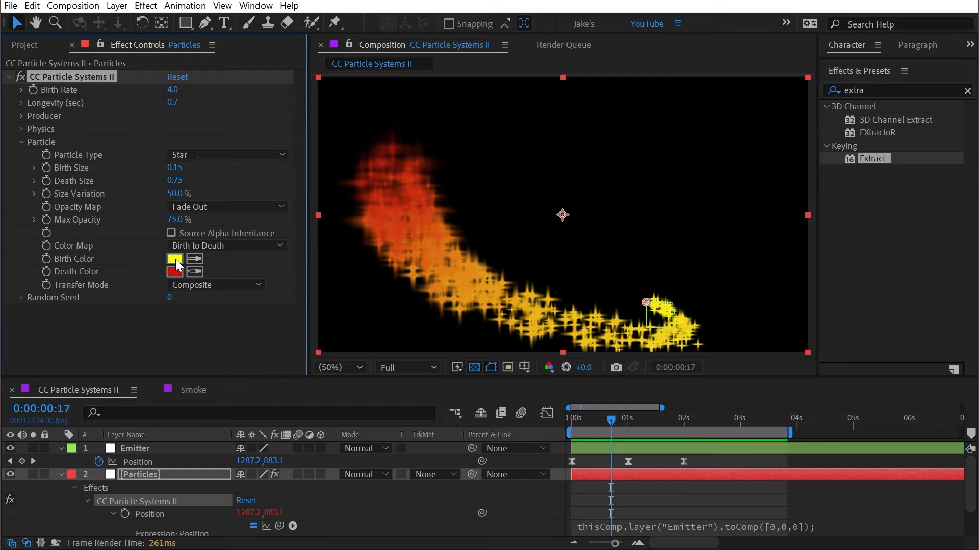
pyautogui.click(175, 259)
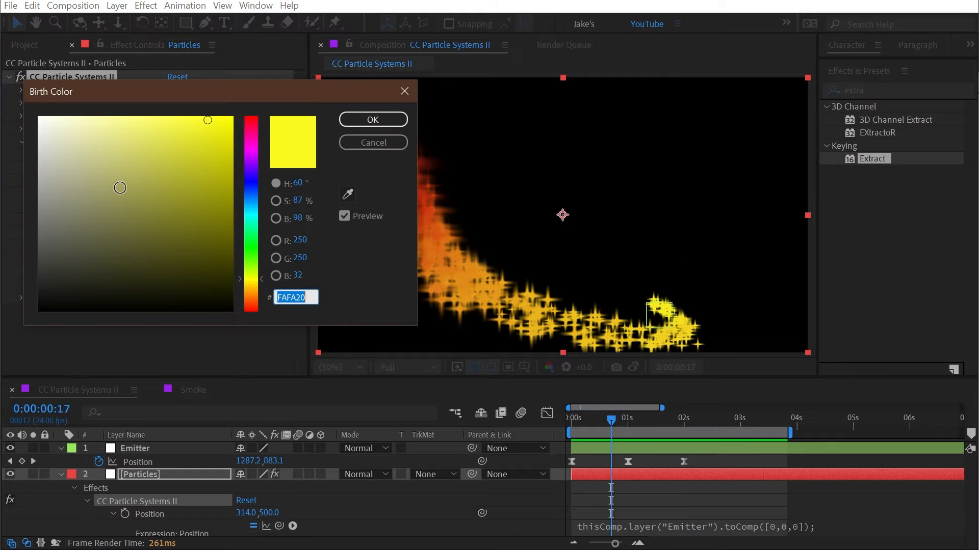
pyautogui.moveTo(178, 263); pyautogui.dragTo(29, 73)
pyautogui.click(368, 120)
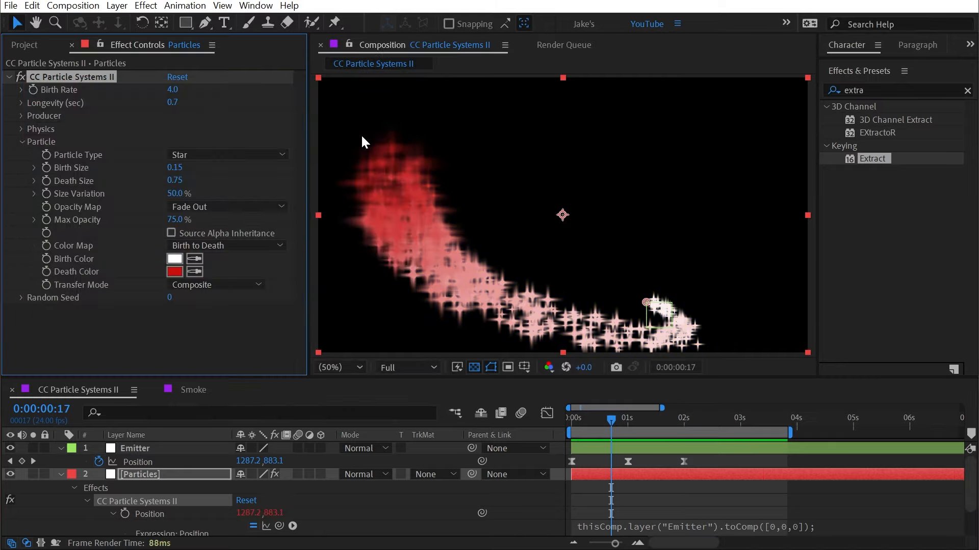
# Set the particles' Death Color to turquoise 24F0E4 and preview the animation from the start.
pyautogui.click(175, 271)
pyautogui.moveTo(251, 225); pyautogui.dragTo(247, 213)
pyautogui.click(207, 124)
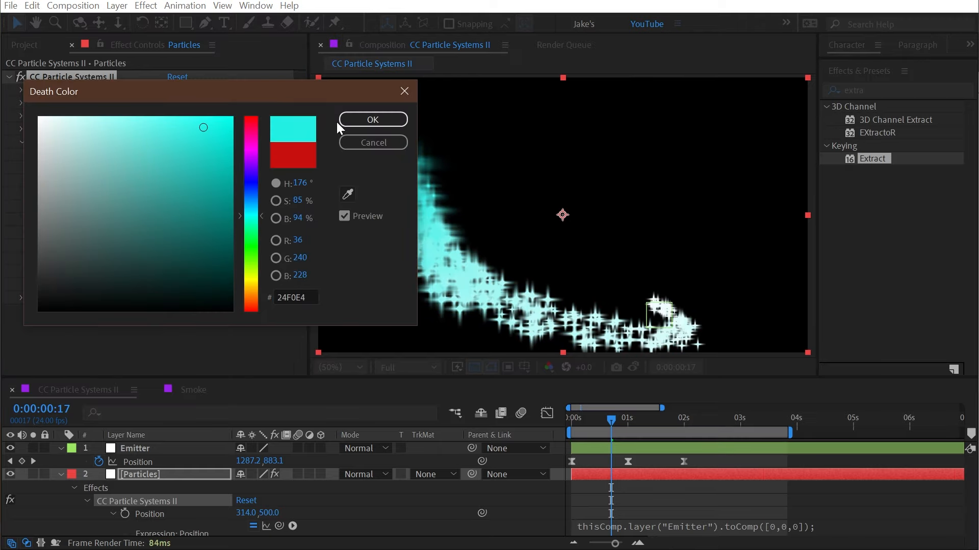
pyautogui.click(360, 122)
pyautogui.press('Home')
pyautogui.press('space')
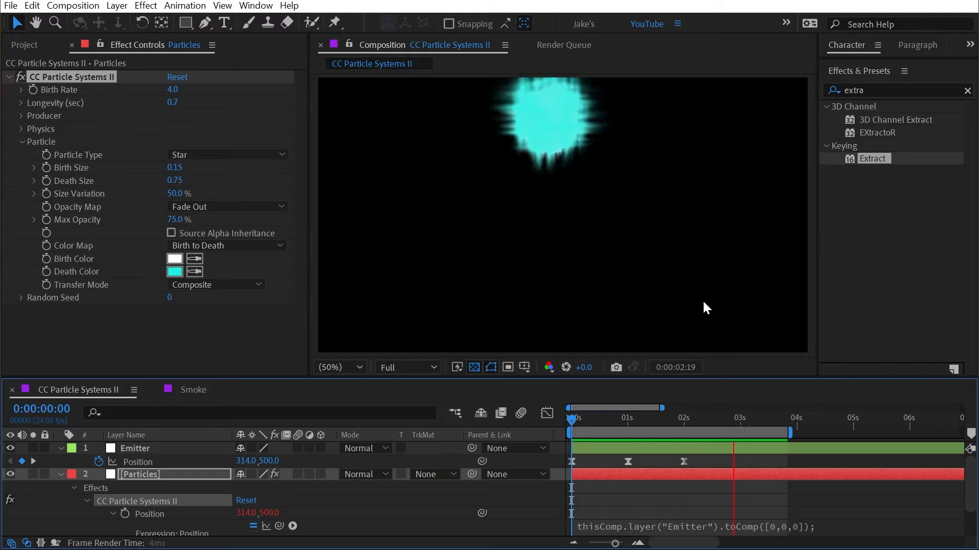
pyautogui.press('space')
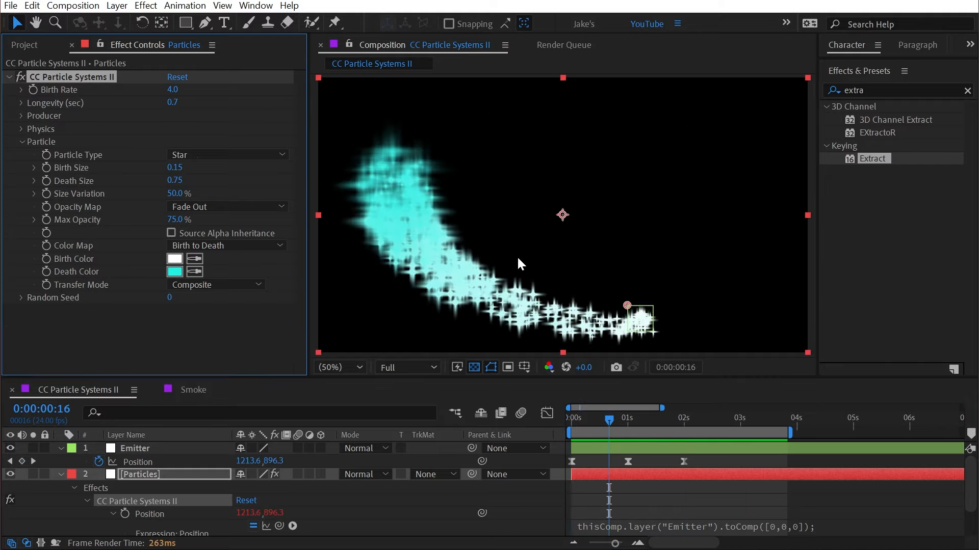
# Set the Color Map to Origin to Death and compare the layer with CC Particle Systems II off and on.
pyautogui.click(231, 246)
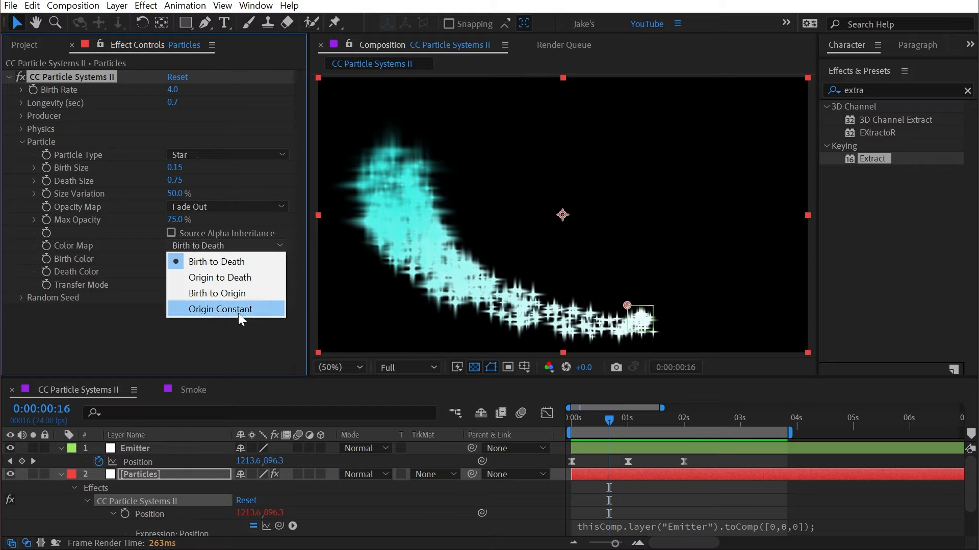
pyautogui.click(204, 282)
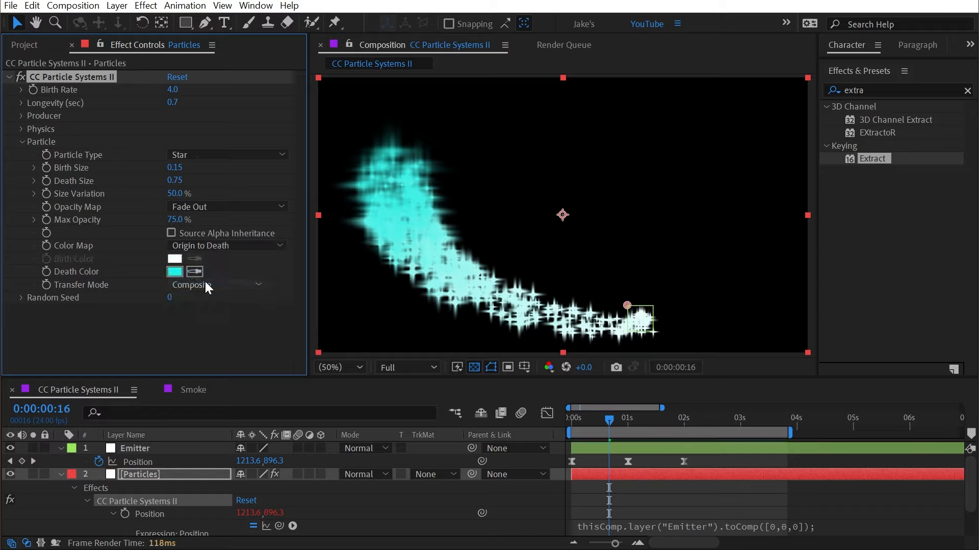
pyautogui.moveTo(617, 429)
pyautogui.mouseDown()
pyautogui.moveTo(580, 424)
pyautogui.moveTo(634, 427)
pyautogui.moveTo(618, 426)
pyautogui.mouseUp()
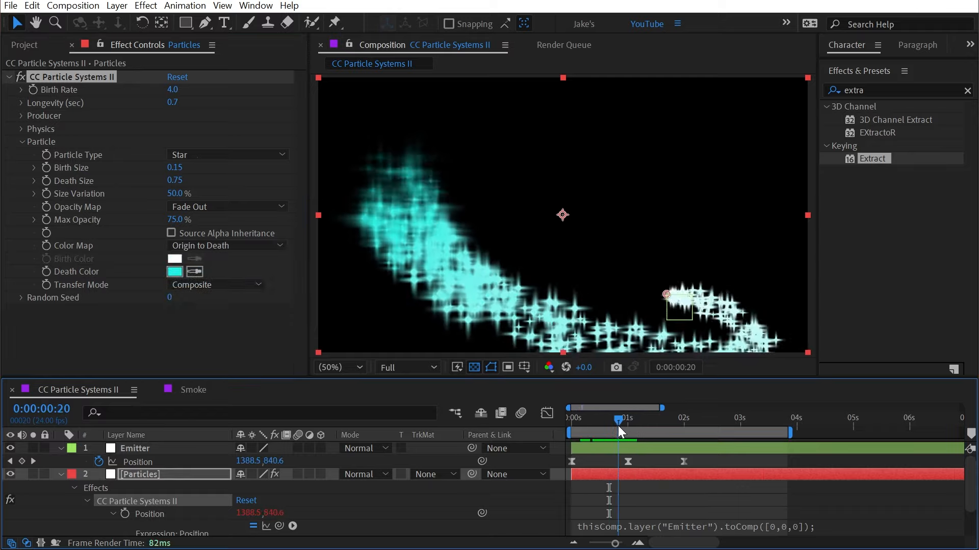
pyautogui.click(21, 76)
pyautogui.click(21, 75)
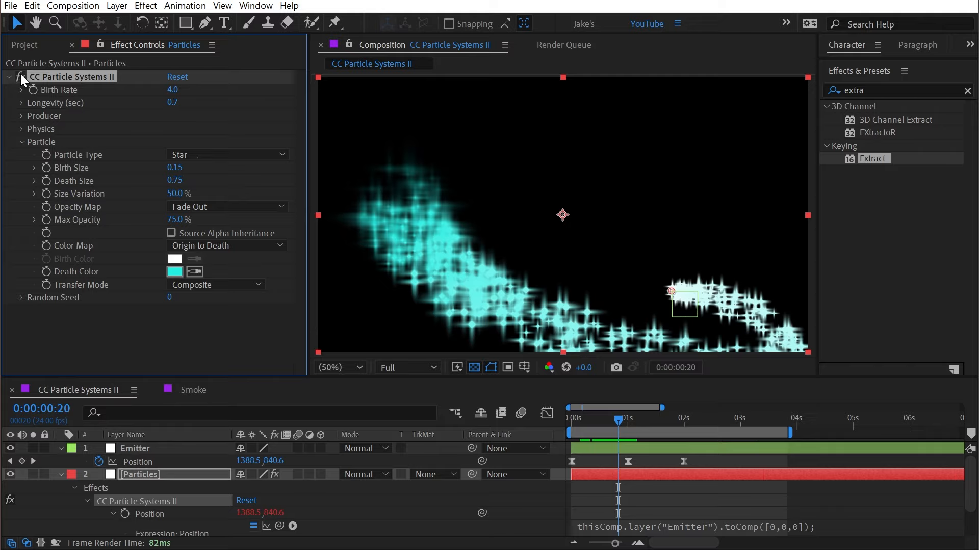
# Apply a Fill effect above CC Particle Systems II, color it pinkish purple, and scrub to frame 16 to check the trail.
pyautogui.doubleClick(875, 89)
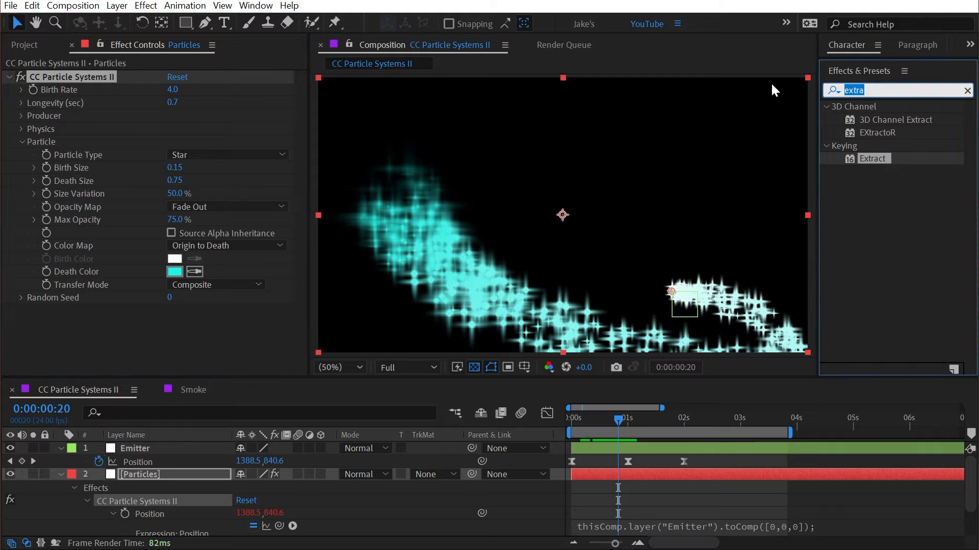
pyautogui.write('fill')
pyautogui.moveTo(862, 190); pyautogui.dragTo(157, 71)
pyautogui.click(175, 114)
pyautogui.moveTo(257, 191); pyautogui.dragTo(240, 219)
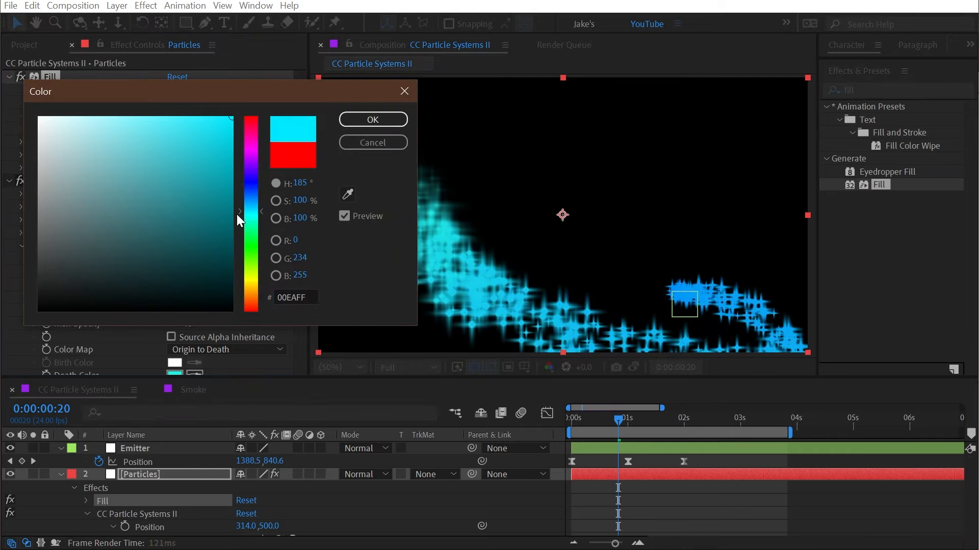
pyautogui.click(125, 146)
pyautogui.click(247, 159)
pyautogui.click(372, 119)
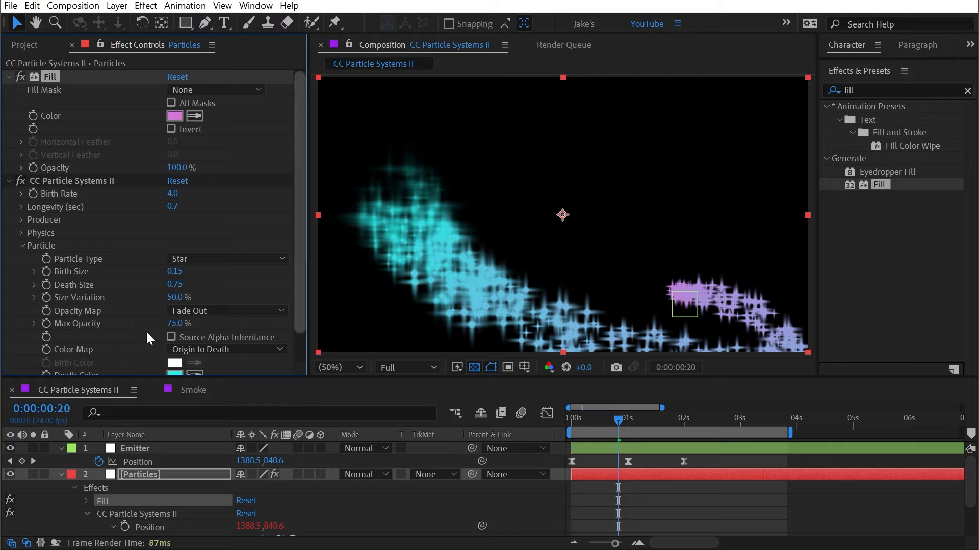
pyautogui.scroll(-2, 95, 275)
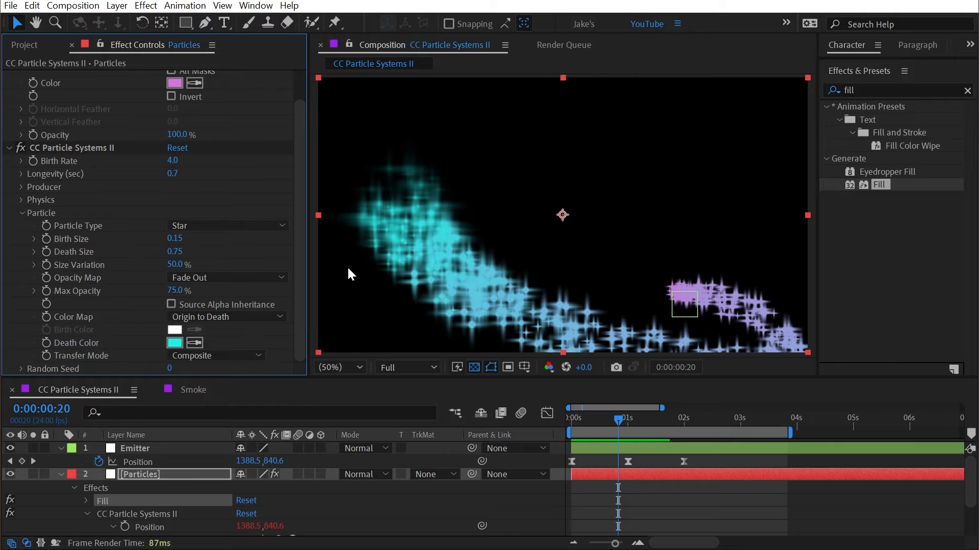
pyautogui.moveTo(601, 418); pyautogui.dragTo(609, 418)
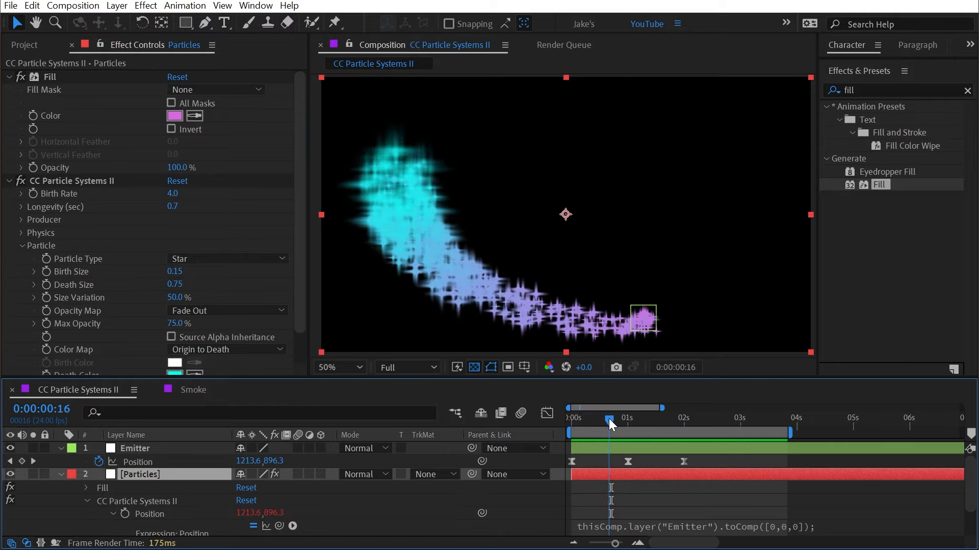
# Place the colorful Unsplash JPG beneath the Particles layer, hide the Particles layer, and select the photo layer.
pyautogui.click(24, 44)
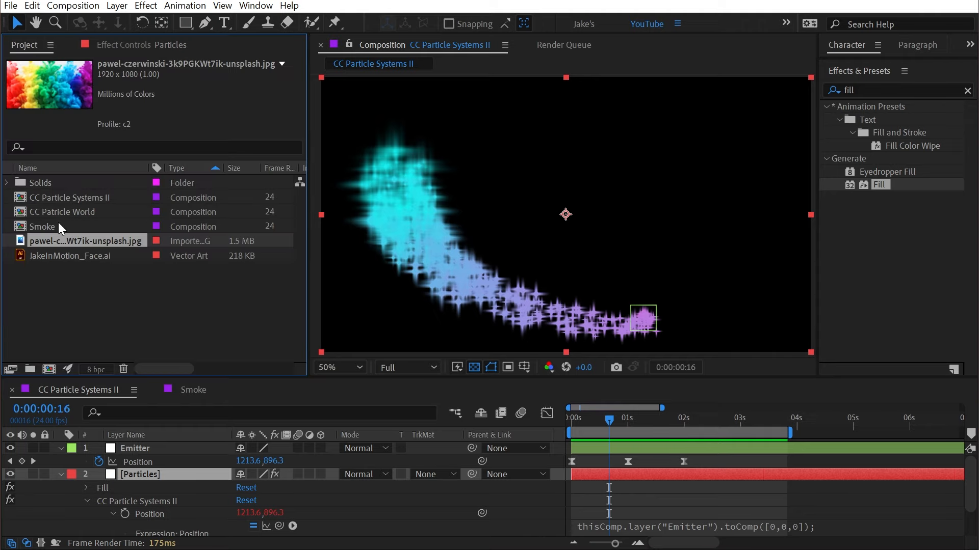
pyautogui.moveTo(75, 243); pyautogui.dragTo(123, 488)
pyautogui.click(61, 463)
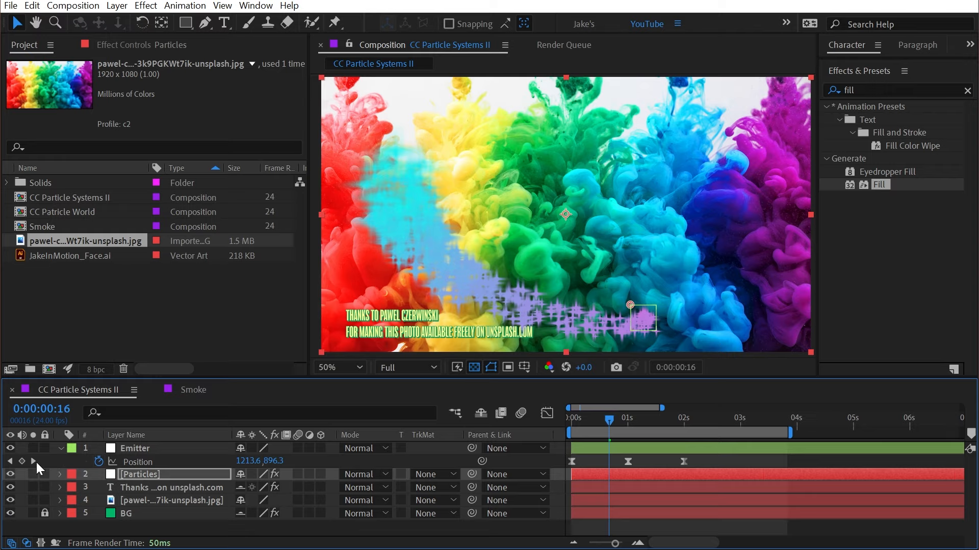
pyautogui.click(10, 474)
pyautogui.click(154, 489)
pyautogui.click(157, 501)
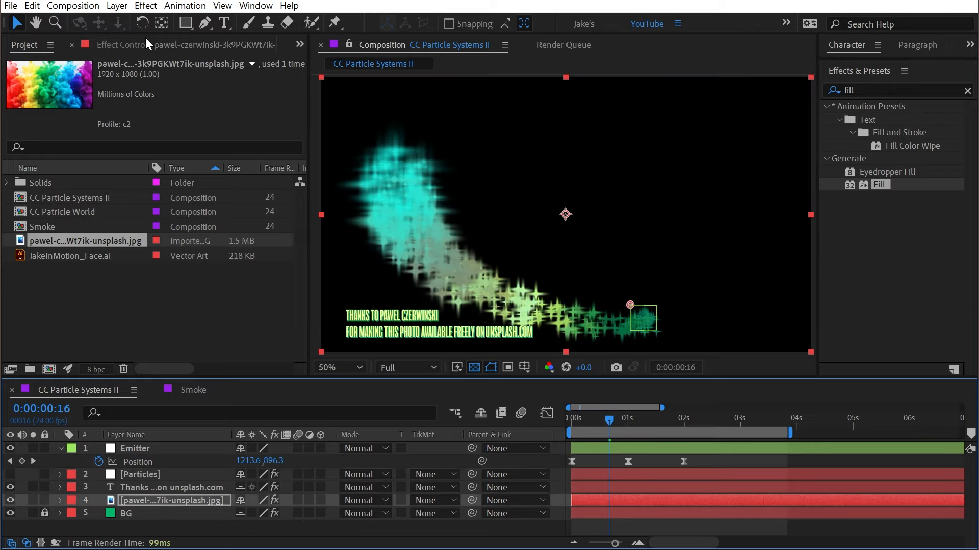
# Inspect the photo layer's Producer settings and compare the image with CC Particle Systems II off and on.
pyautogui.click(146, 45)
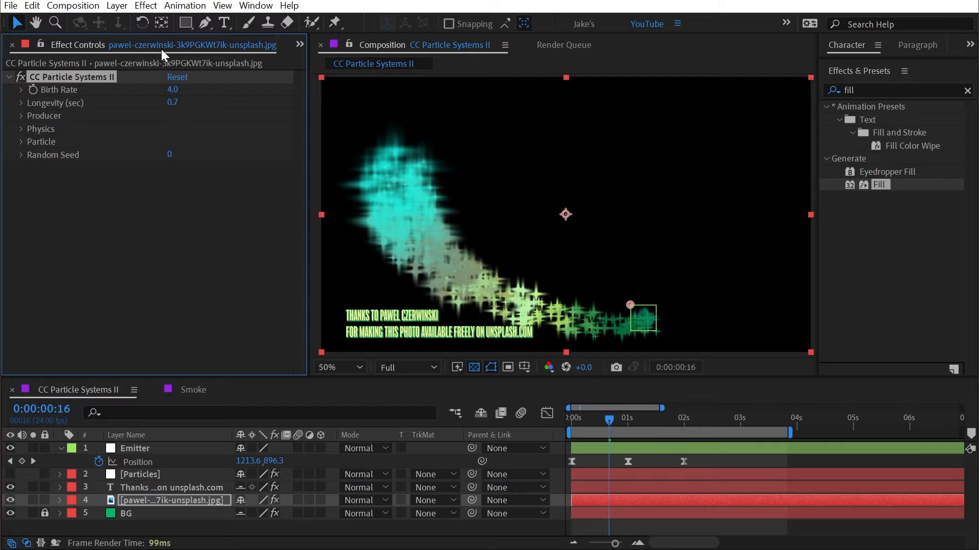
pyautogui.click(21, 117)
pyautogui.click(20, 117)
pyautogui.click(20, 117)
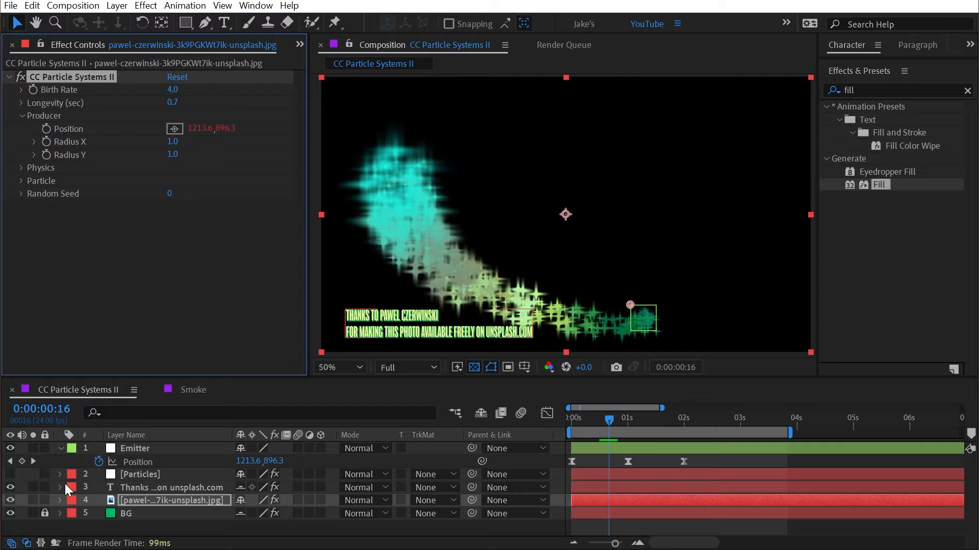
pyautogui.click(20, 76)
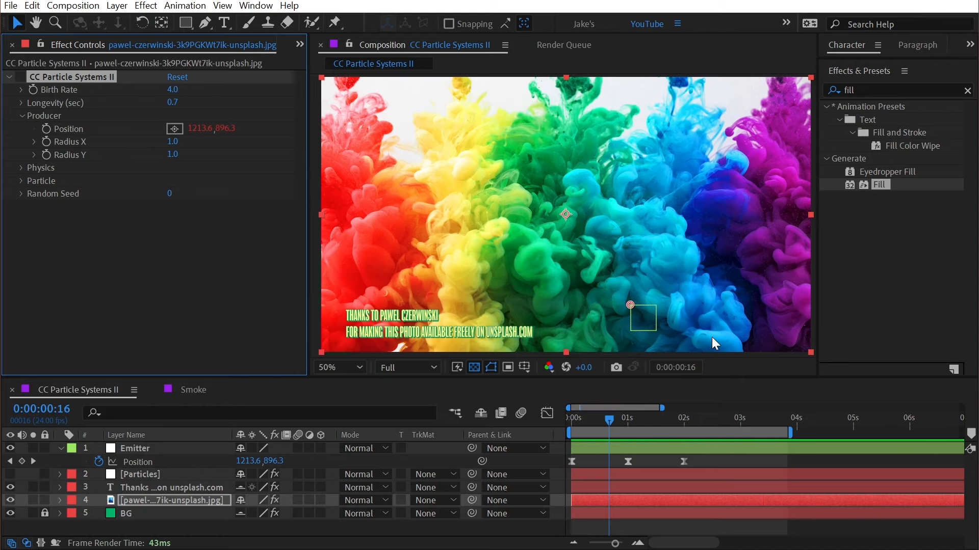
pyautogui.click(630, 304)
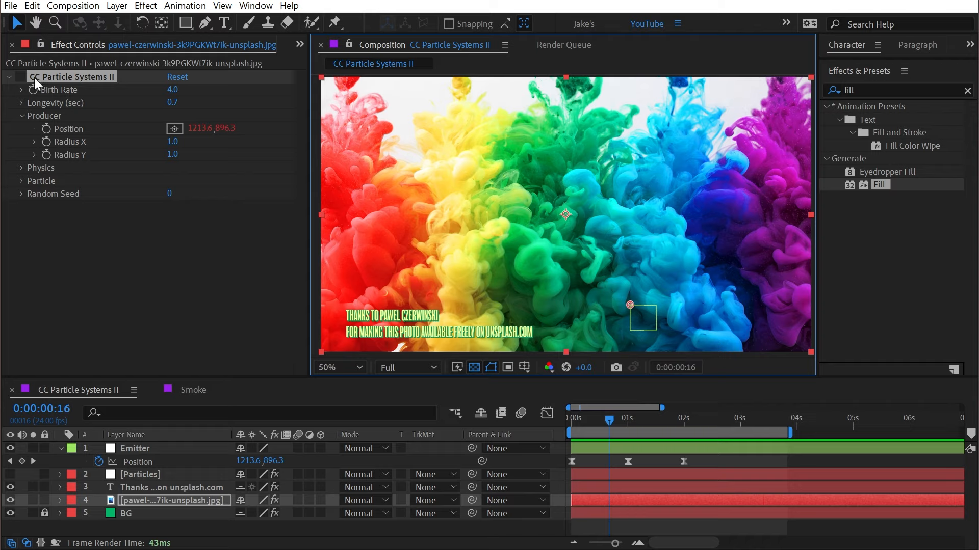
pyautogui.click(21, 76)
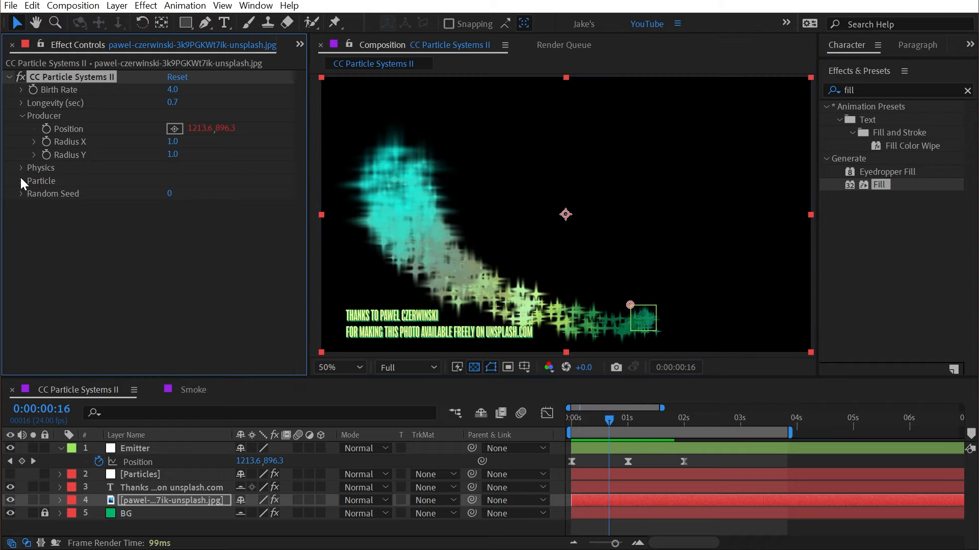
# Reveal the photo layer's Particle settings, compare the effect off and on at frame 7, and scrub to 0:00:01:21.
pyautogui.click(21, 178)
pyautogui.press('Home')
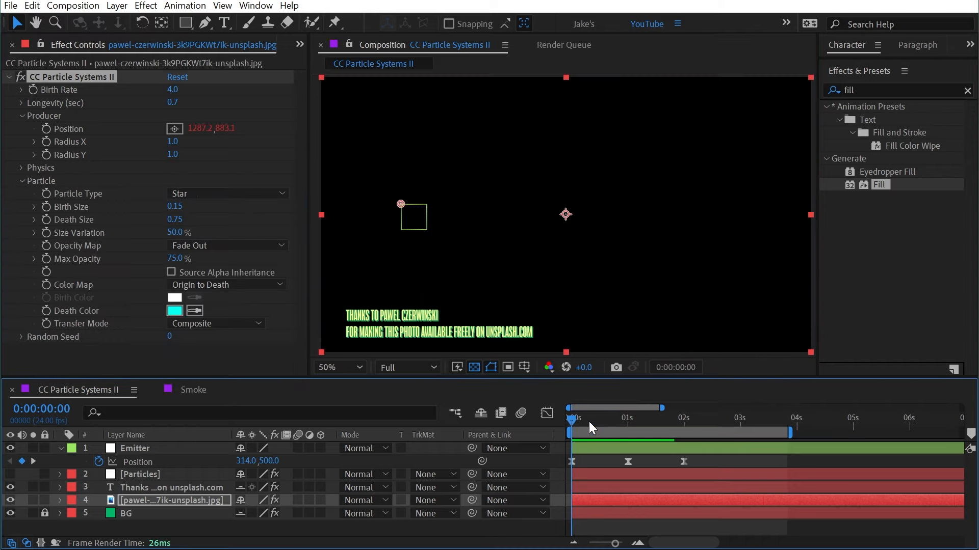
pyautogui.moveTo(574, 421); pyautogui.dragTo(587, 421)
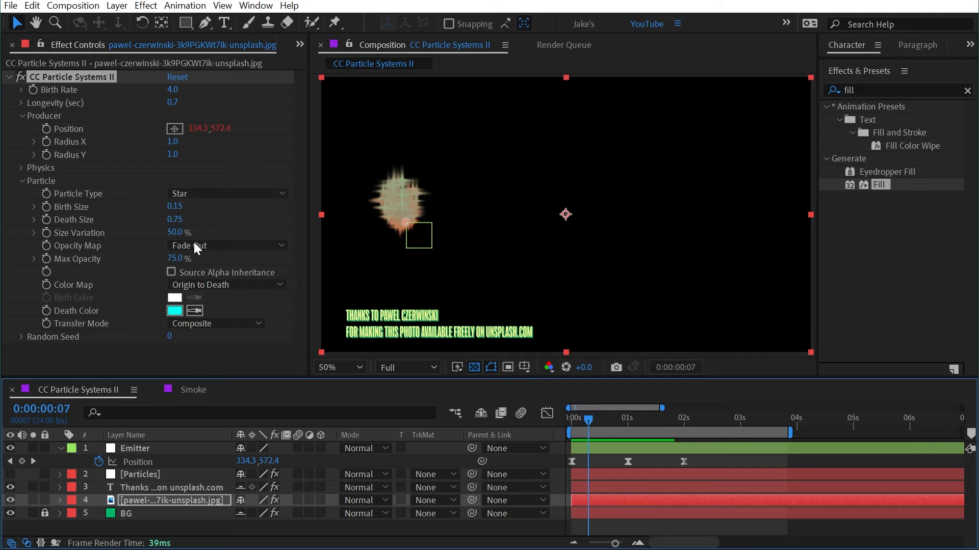
pyautogui.click(21, 77)
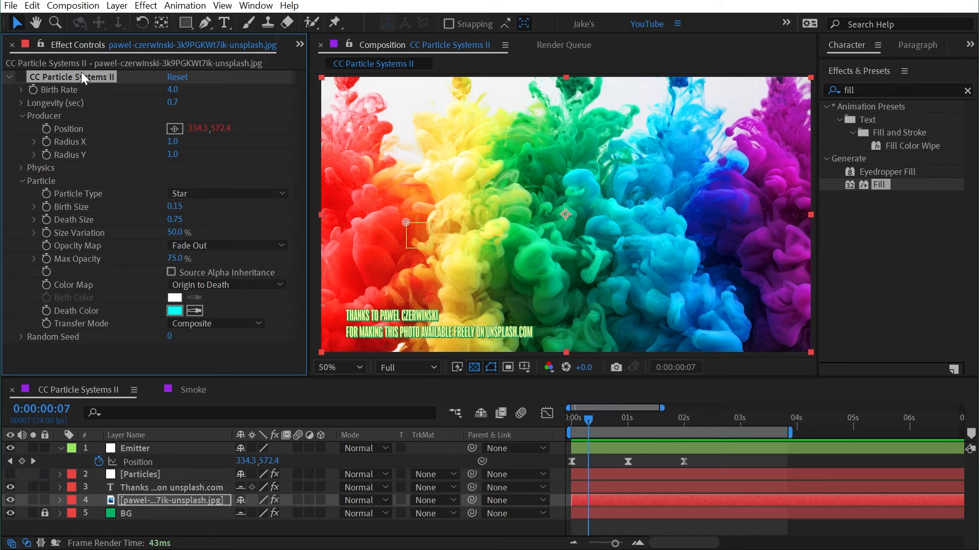
pyautogui.click(21, 77)
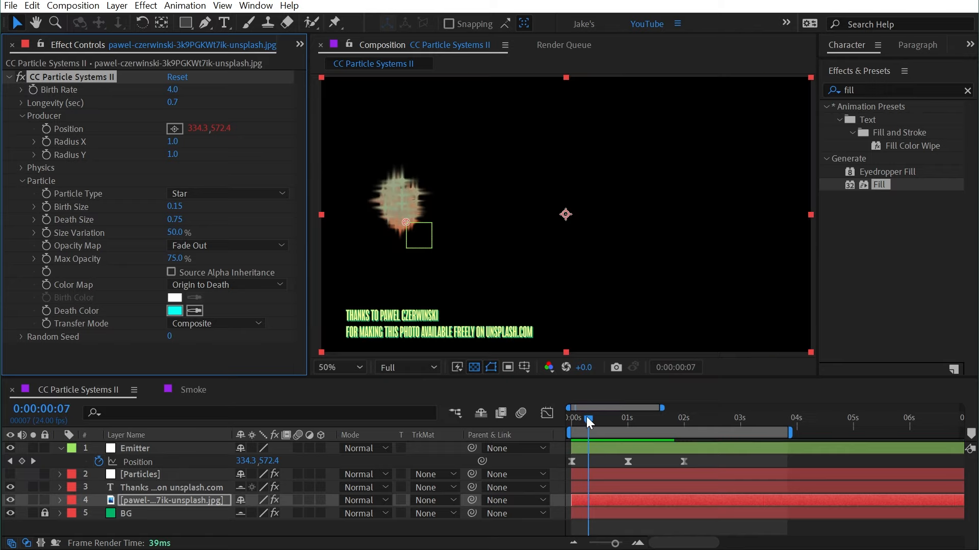
pyautogui.moveTo(586, 417); pyautogui.dragTo(678, 417)
# Set the photo layer's Color Map to Birth to Origin and scrub through the animation to examine the particle colors.
pyautogui.click(195, 286)
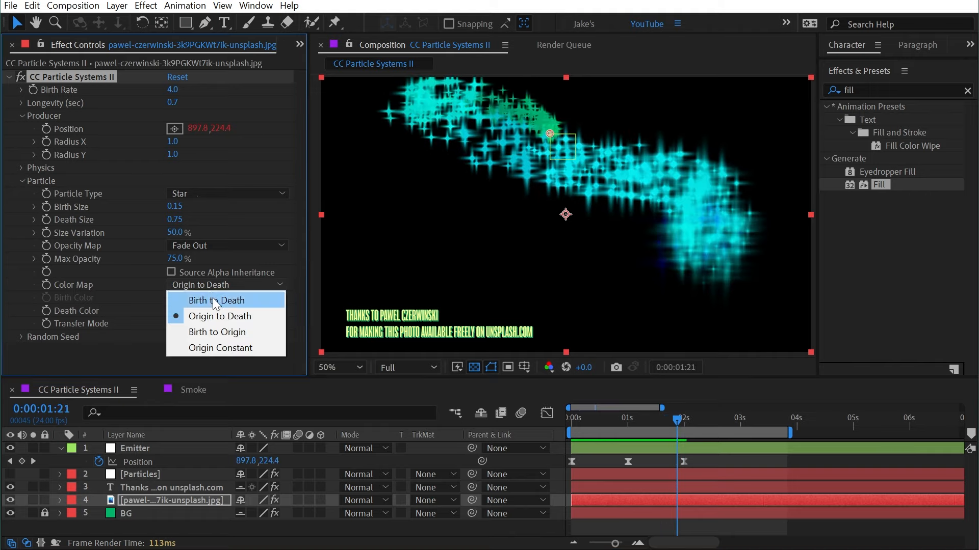
pyautogui.click(247, 332)
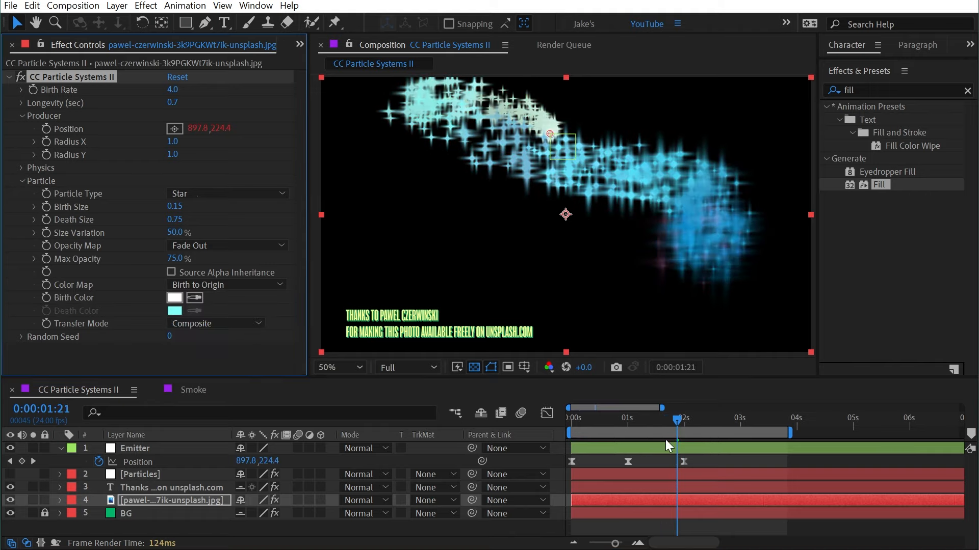
pyautogui.click(631, 417)
pyautogui.moveTo(631, 415)
pyautogui.mouseDown()
pyautogui.moveTo(580, 413)
pyautogui.moveTo(615, 414)
pyautogui.mouseUp()
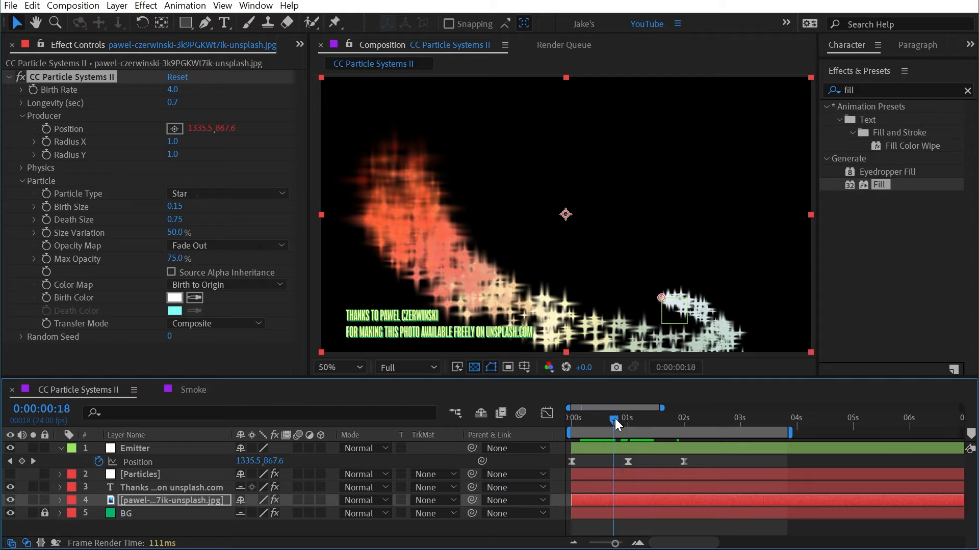
pyautogui.moveTo(615, 418); pyautogui.dragTo(679, 419)
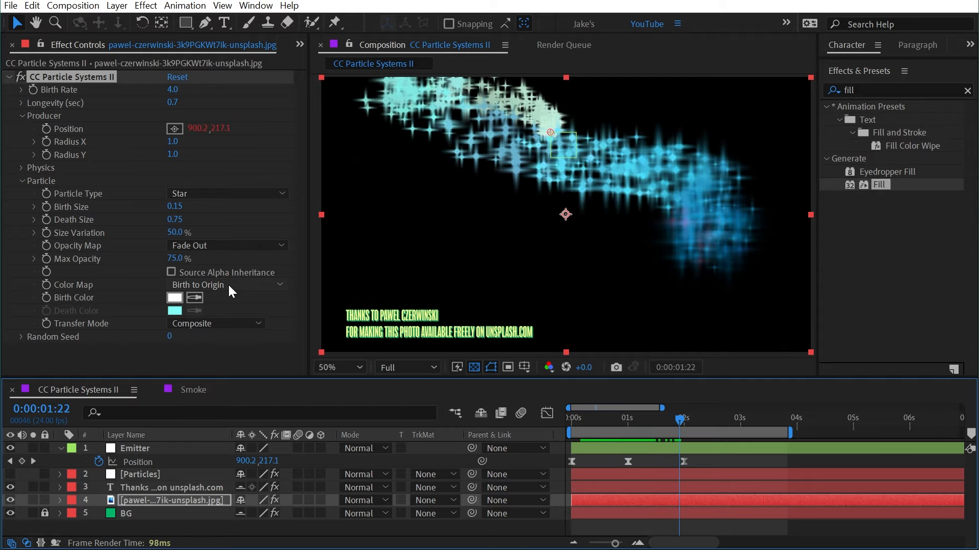
# Set the photo layer's Color Map to Origin Constant and preview the particle animation.
pyautogui.click(228, 285)
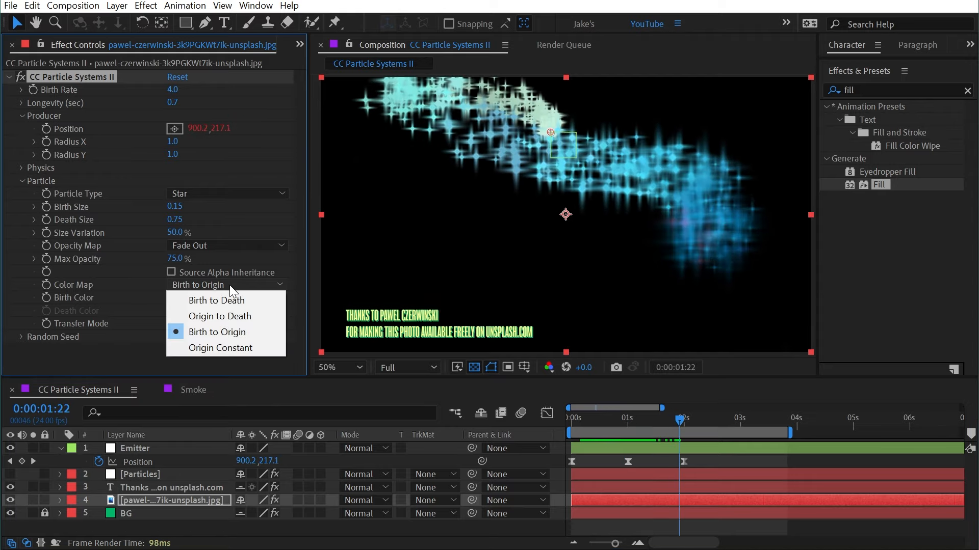
pyautogui.click(221, 344)
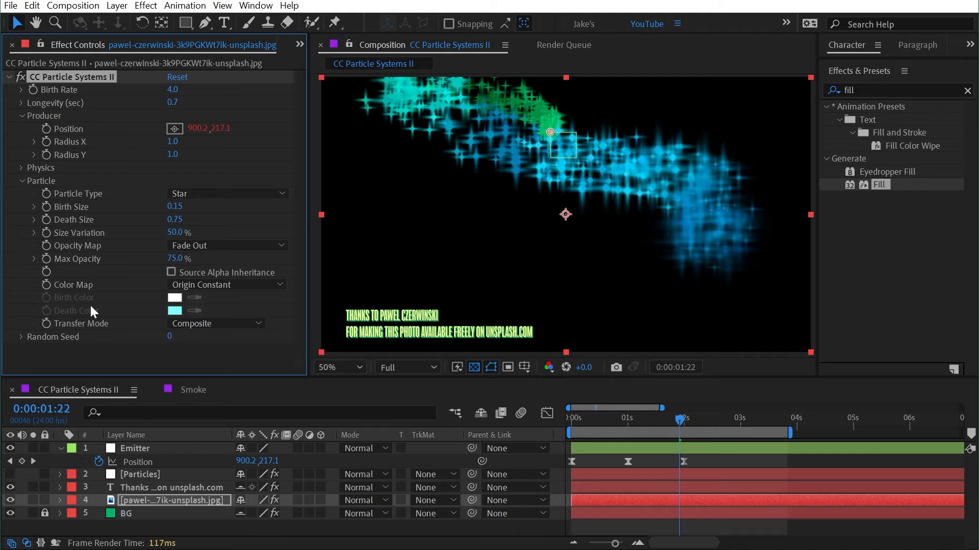
pyautogui.moveTo(632, 421); pyautogui.dragTo(593, 439)
pyautogui.press('space')
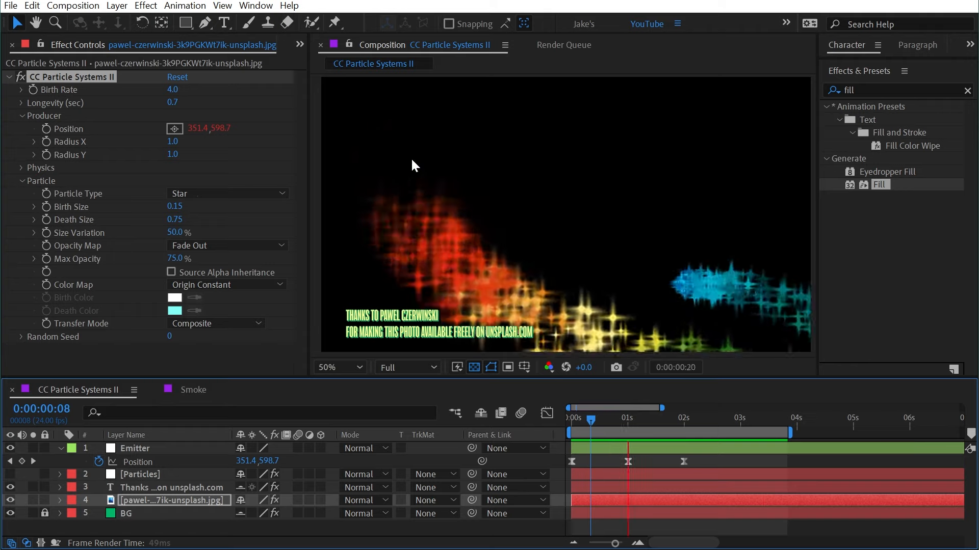
pyautogui.press('space')
# Delete the photo layer, hide the photo credit text, and show and select the Particles layer.
pyautogui.press('Delete')
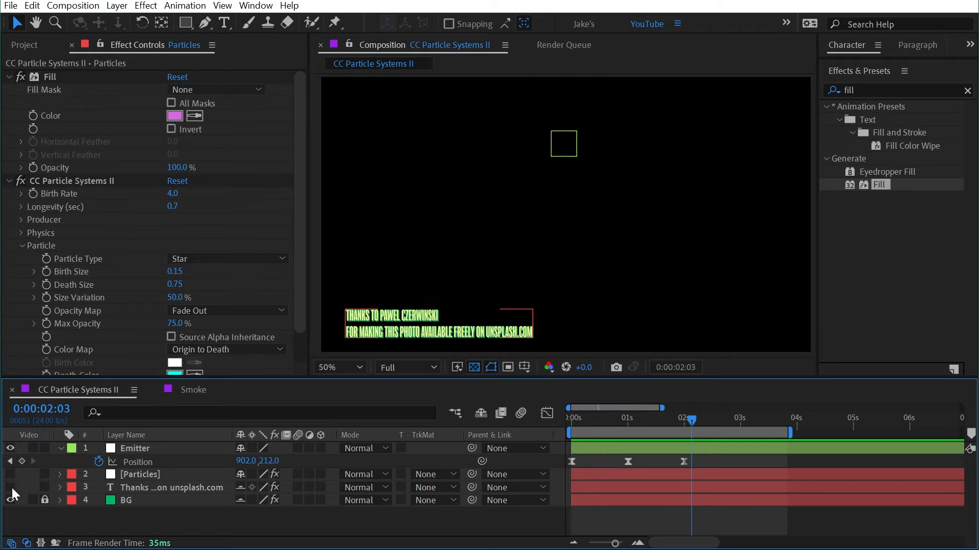
pyautogui.click(10, 487)
pyautogui.click(10, 474)
pyautogui.click(136, 474)
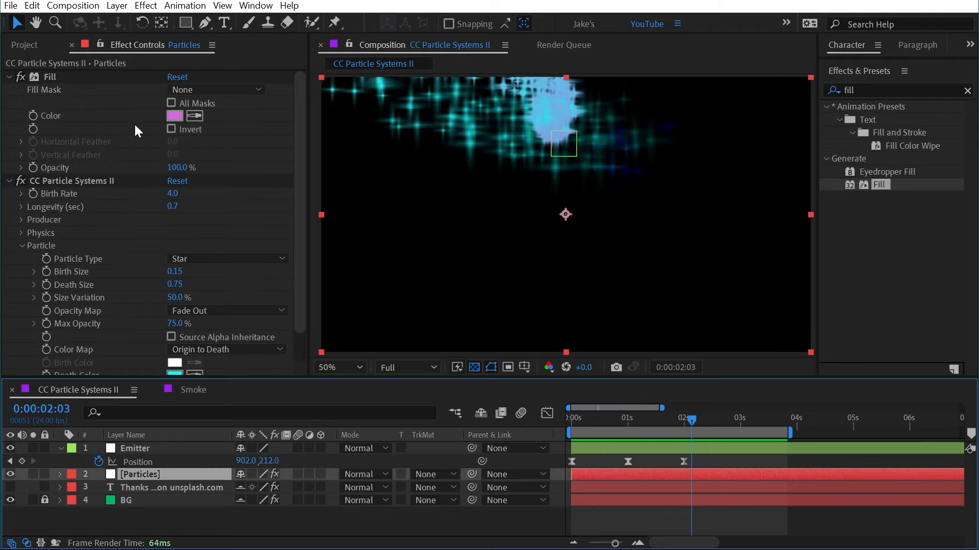
# Remove the Fill effect from the Particles layer, set its Color Map to Birth to Death, and scrub to frame 15.
pyautogui.click(48, 76)
pyautogui.press('Delete')
pyautogui.click(253, 245)
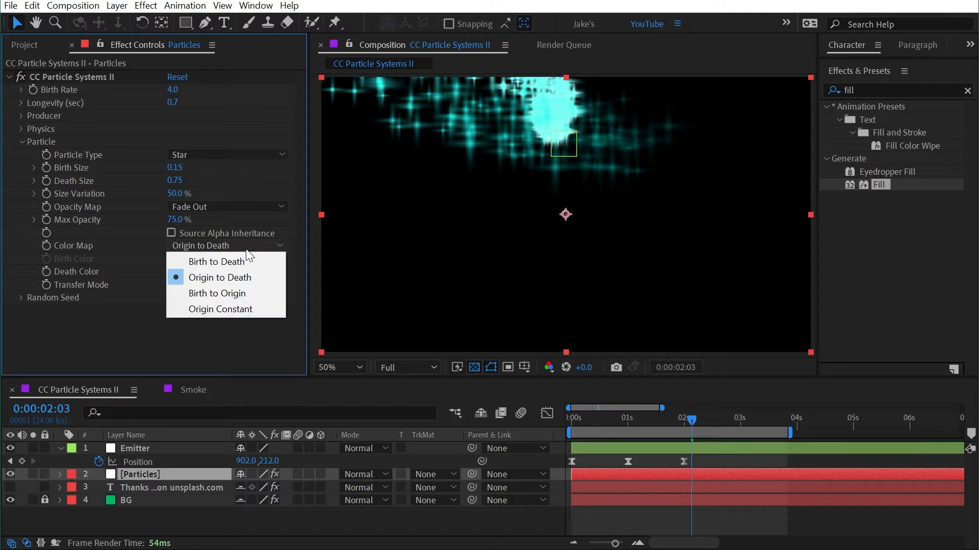
pyautogui.click(234, 261)
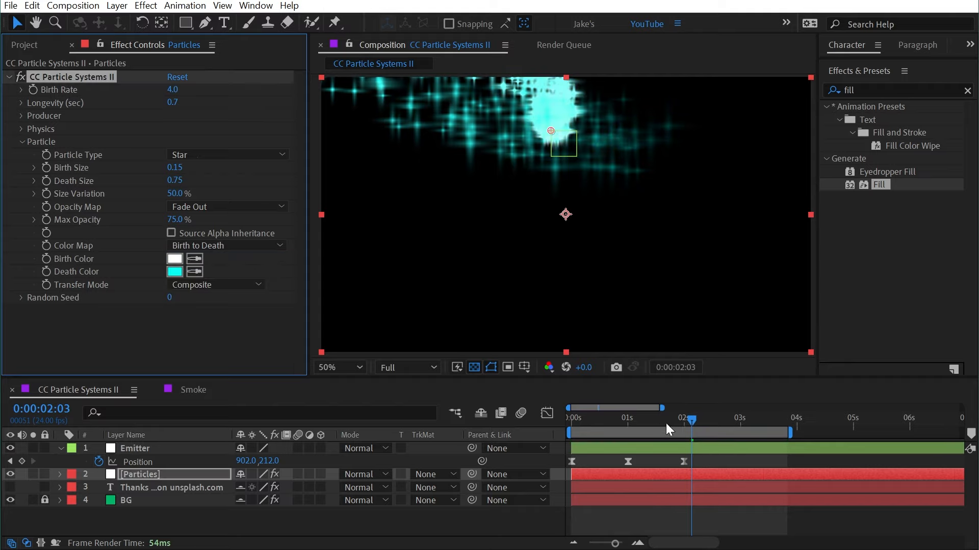
pyautogui.moveTo(666, 423); pyautogui.dragTo(606, 419)
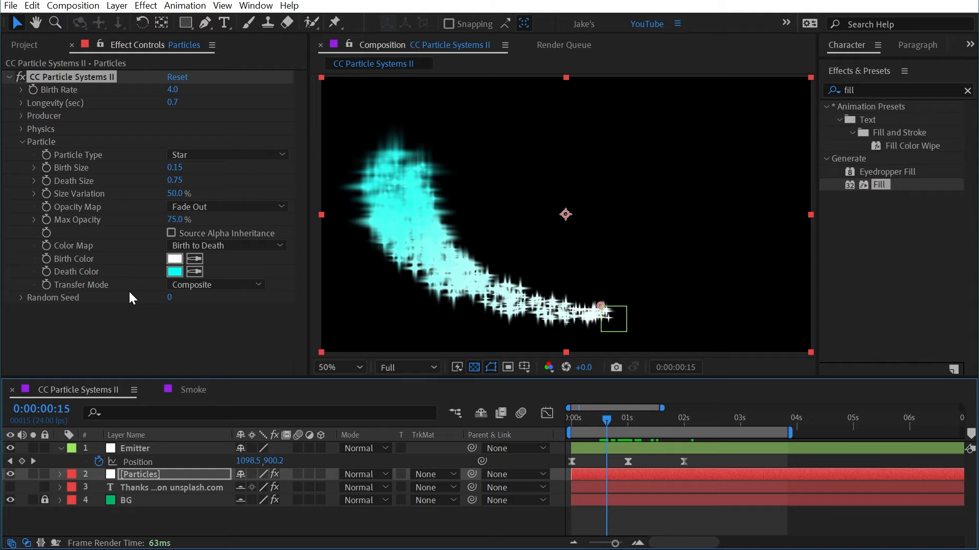
# View the Particles layer alone over transparency, restore the other layers, and set its Transfer Mode to Screen.
pyautogui.click(32, 475)
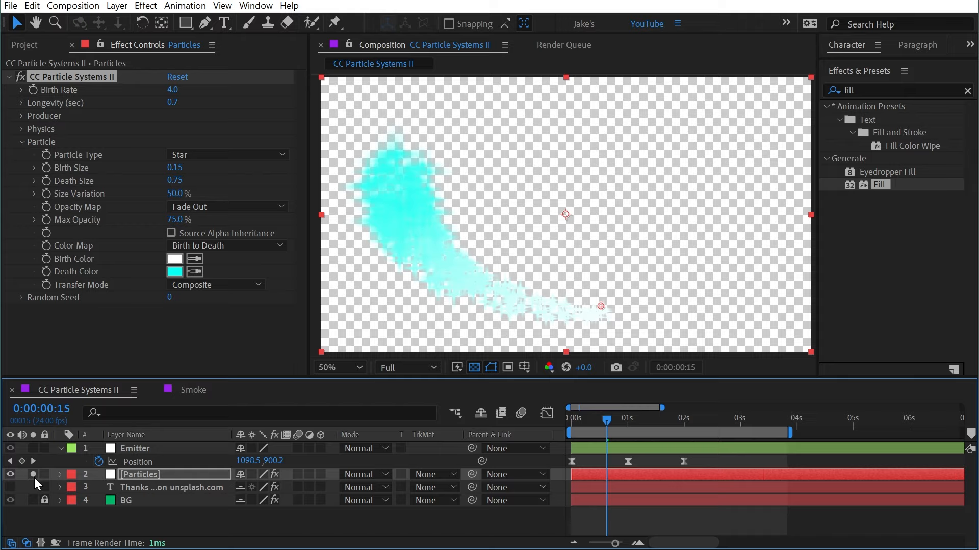
pyautogui.click(33, 474)
pyautogui.click(211, 286)
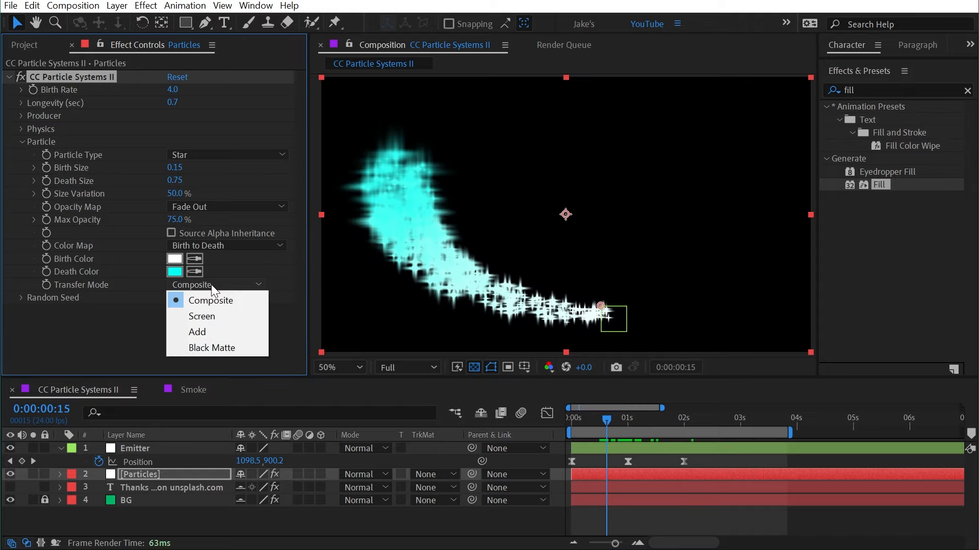
pyautogui.click(219, 313)
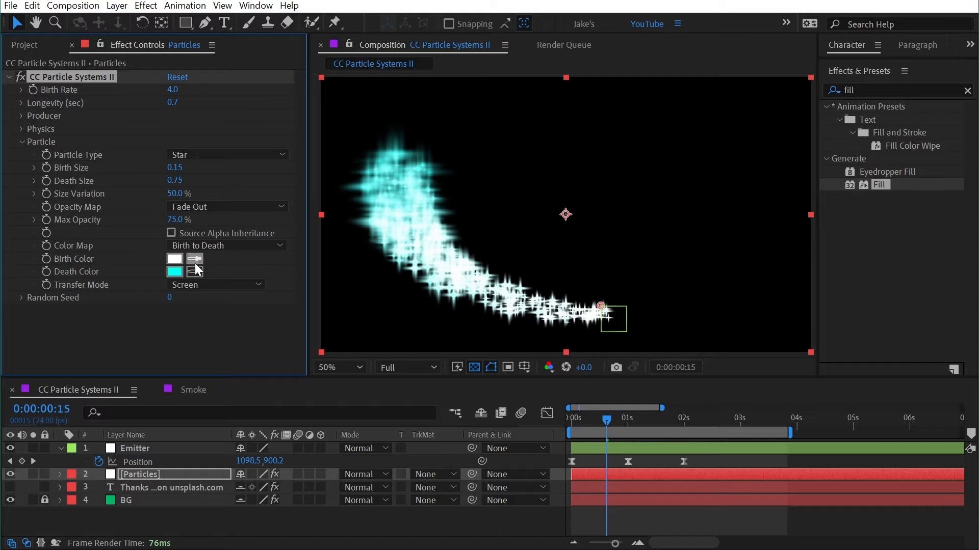
# Set the particles' Birth Color to magenta FF0AF1.
pyautogui.click(174, 259)
pyautogui.click(249, 147)
pyautogui.moveTo(192, 129); pyautogui.dragTo(225, 99)
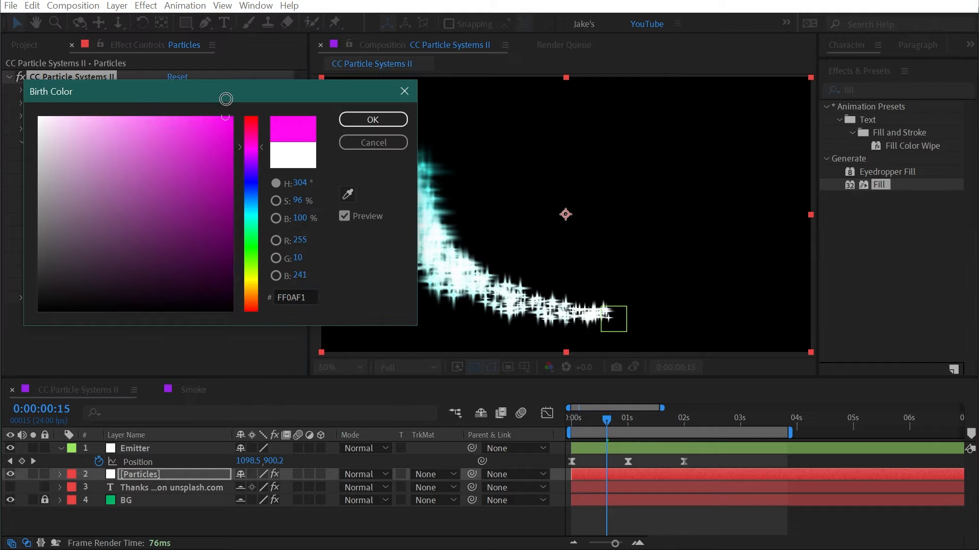
pyautogui.click(370, 116)
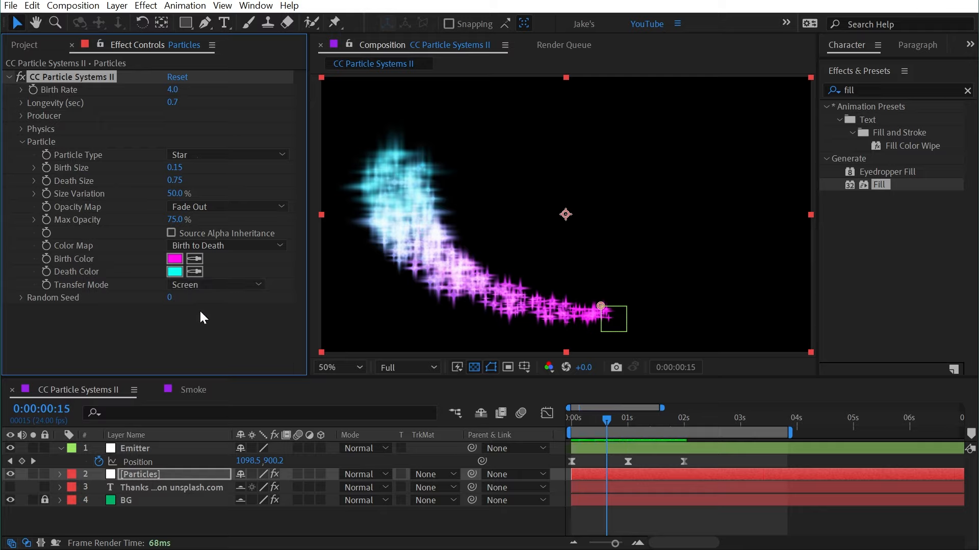
# Set the particles' Transfer Mode to Add and preview the animation from the start.
pyautogui.click(182, 283)
pyautogui.click(214, 331)
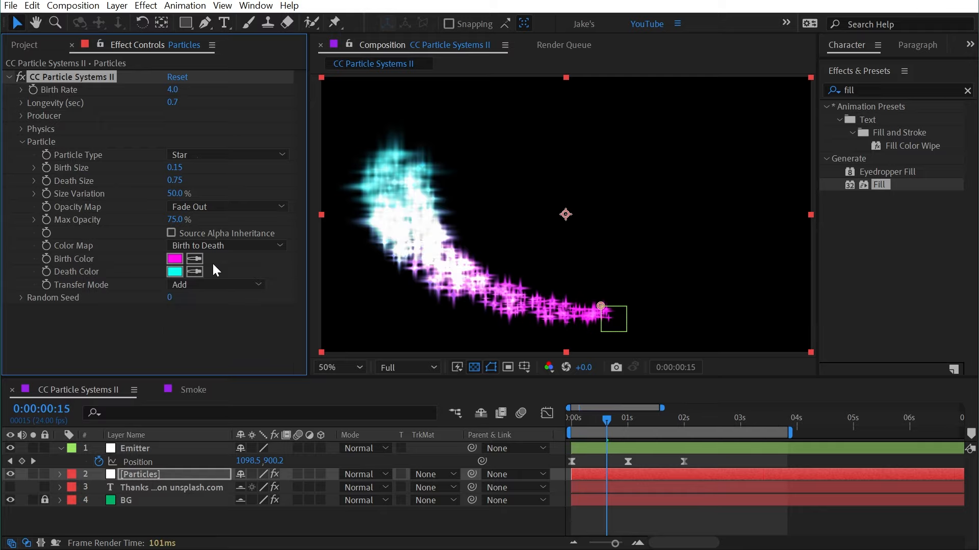
pyautogui.moveTo(592, 419); pyautogui.dragTo(565, 418)
pyautogui.press('space')
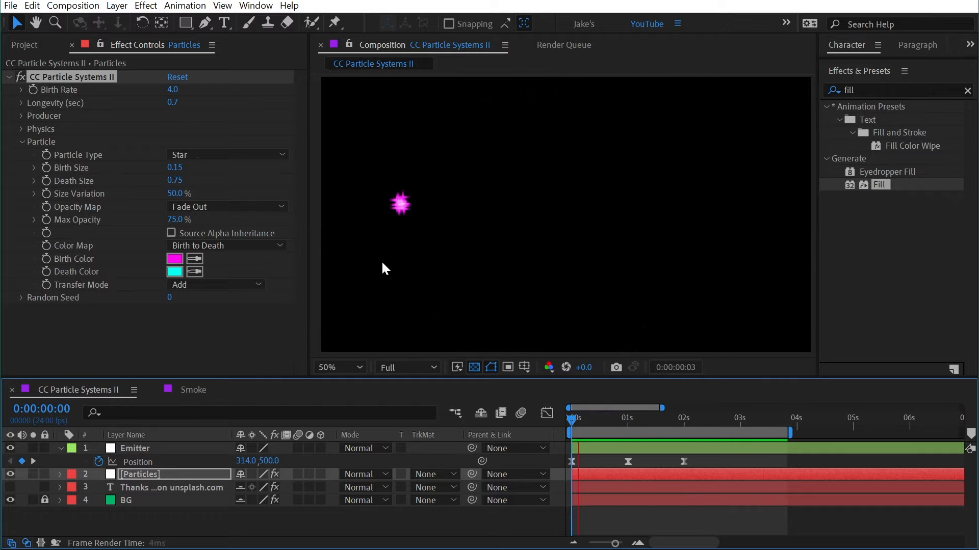
# Set the particles' Birth Color to pale yellow FFE784.
pyautogui.click(173, 260)
pyautogui.moveTo(252, 236); pyautogui.dragTo(257, 285)
pyautogui.click(131, 116)
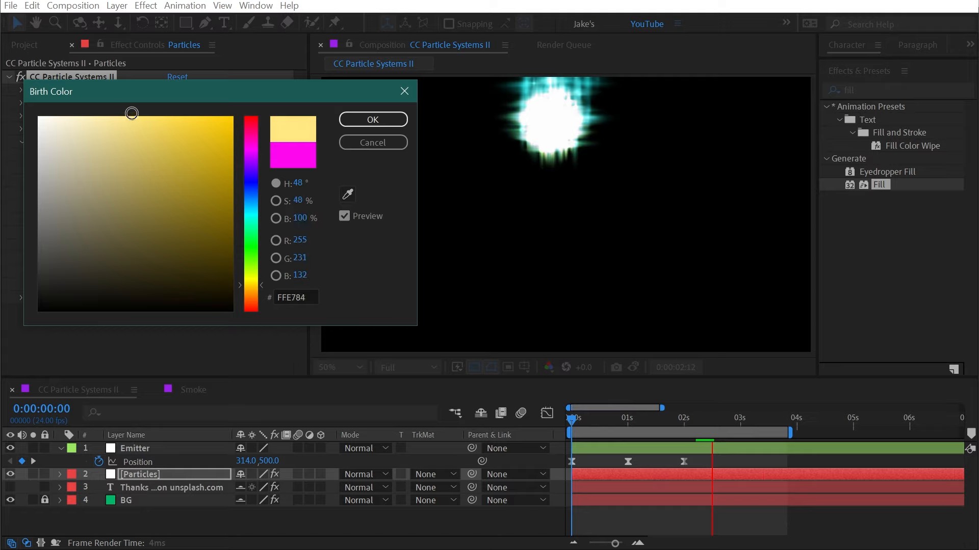
pyautogui.click(357, 119)
# Set the particles' Death Color to a bright orange-red and preview the animation.
pyautogui.click(174, 271)
pyautogui.moveTo(253, 286); pyautogui.dragTo(256, 308)
pyautogui.moveTo(201, 117)
pyautogui.mouseDown()
pyautogui.moveTo(182, 114)
pyautogui.moveTo(205, 116)
pyautogui.mouseUp()
pyautogui.click(372, 118)
pyautogui.press('space')
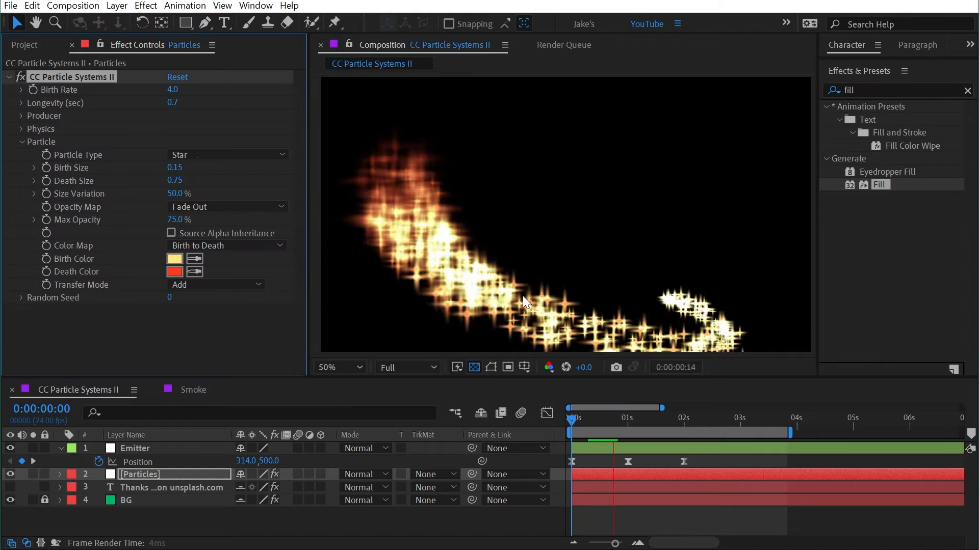
pyautogui.click(640, 450)
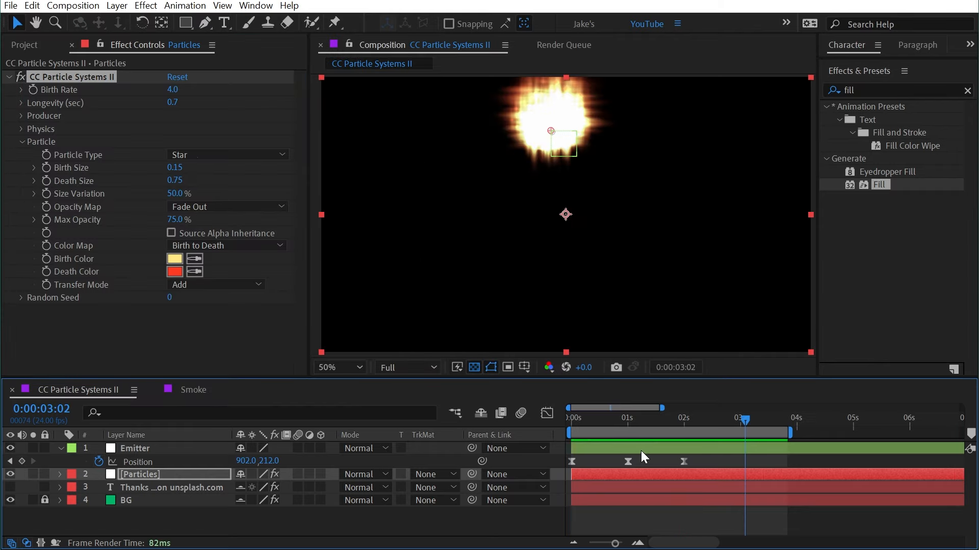
# At frame 22, compare the Line and Star particle types on the Particles layer, ending with Line.
pyautogui.moveTo(639, 418)
pyautogui.mouseDown()
pyautogui.moveTo(595, 419)
pyautogui.moveTo(640, 421)
pyautogui.moveTo(623, 420)
pyautogui.mouseUp()
pyautogui.click(218, 148)
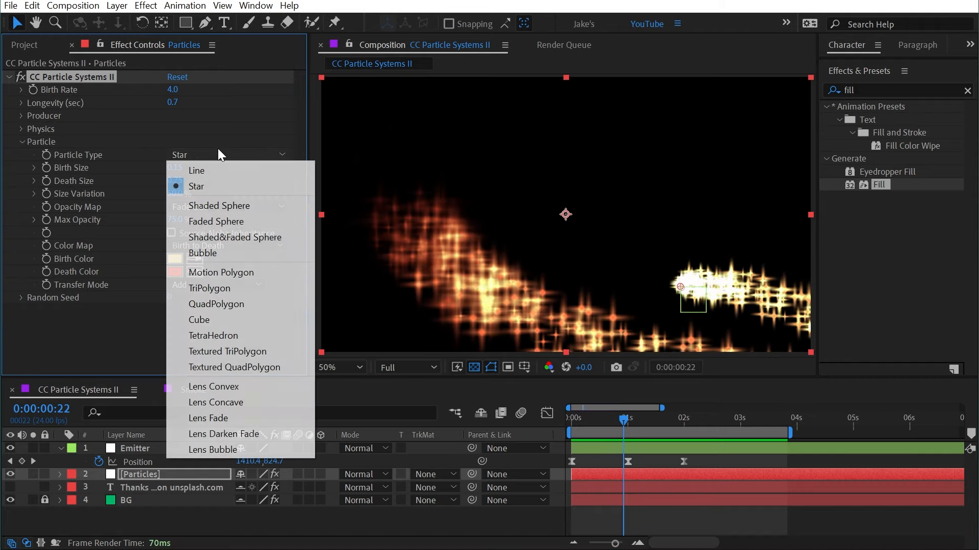
pyautogui.click(209, 171)
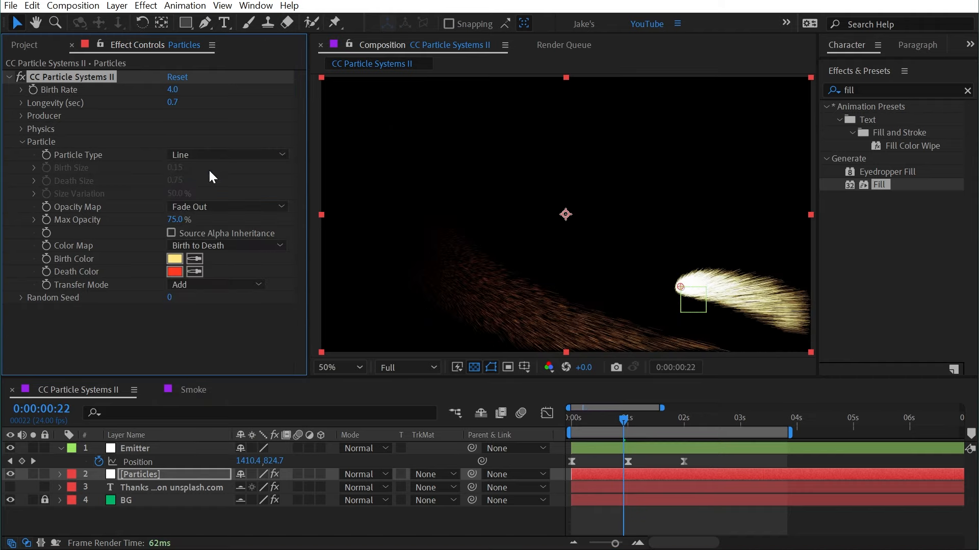
pyautogui.click(213, 156)
pyautogui.click(214, 186)
pyautogui.click(238, 156)
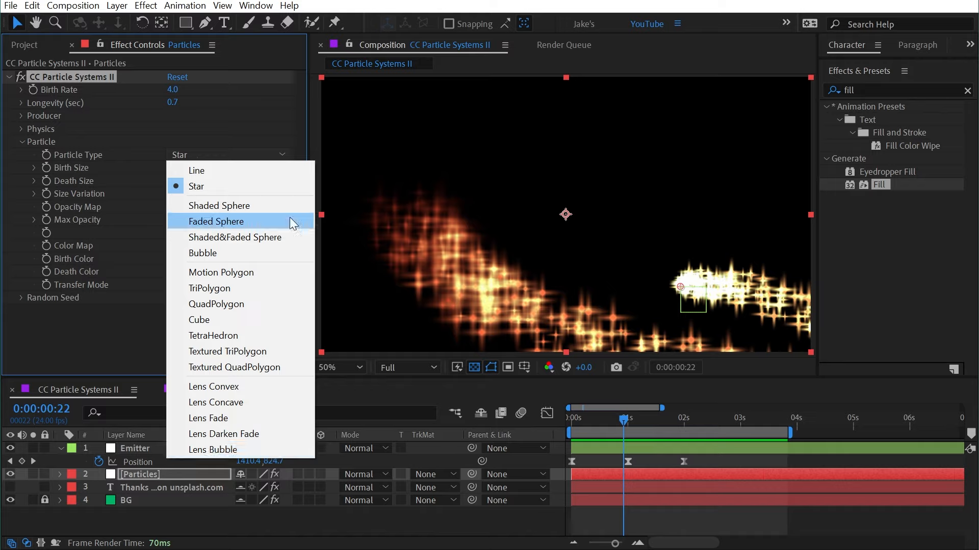
pyautogui.click(209, 172)
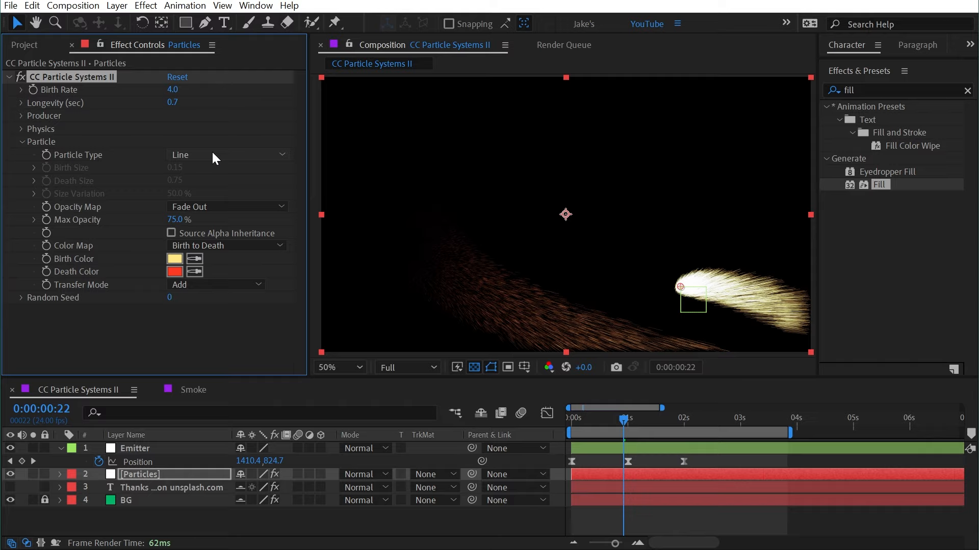
# Try the Star Particle Type on the Particles layer and switch it to Shaded Sphere.
pyautogui.click(212, 151)
pyautogui.click(204, 183)
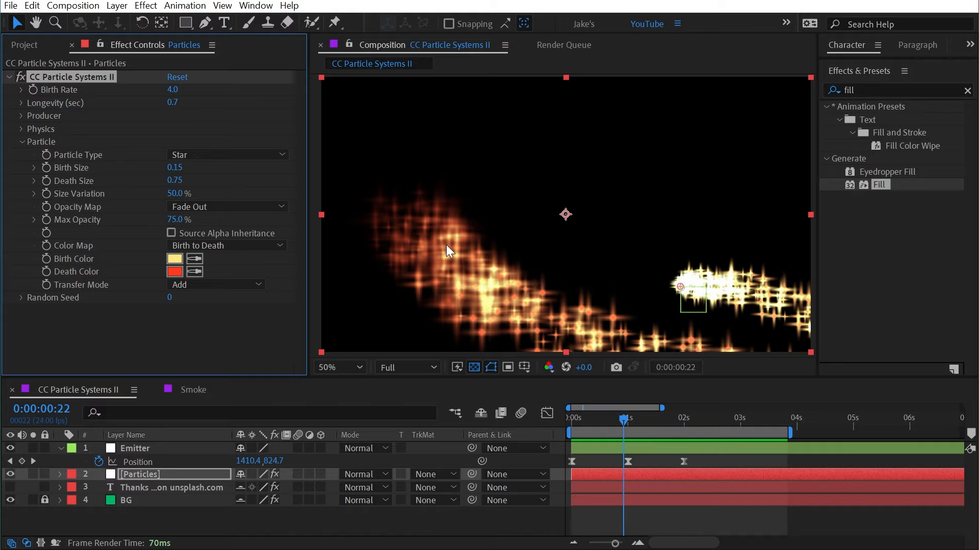
pyautogui.click(260, 154)
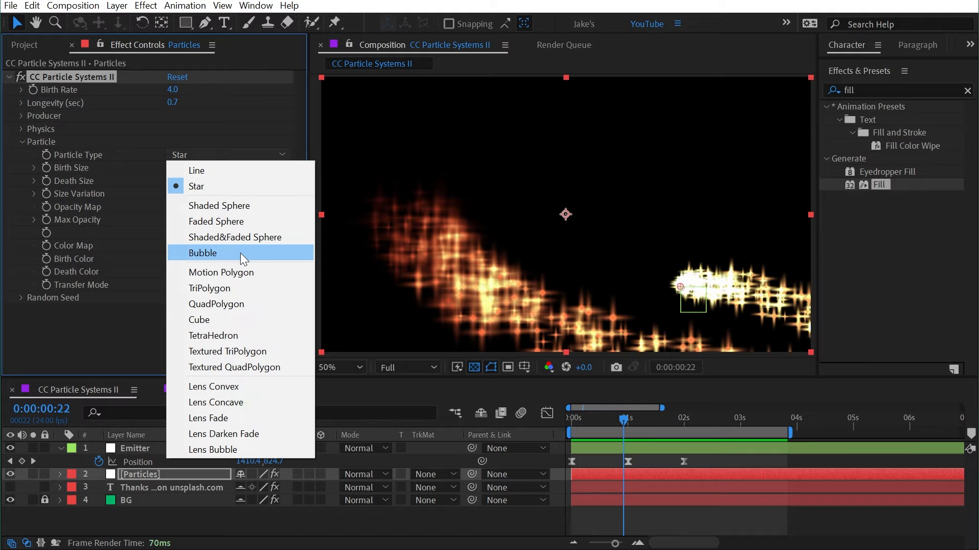
pyautogui.click(225, 206)
# Set the shaded sphere particles' Transfer Mode to Composite and scrub back to frame 7.
pyautogui.click(182, 282)
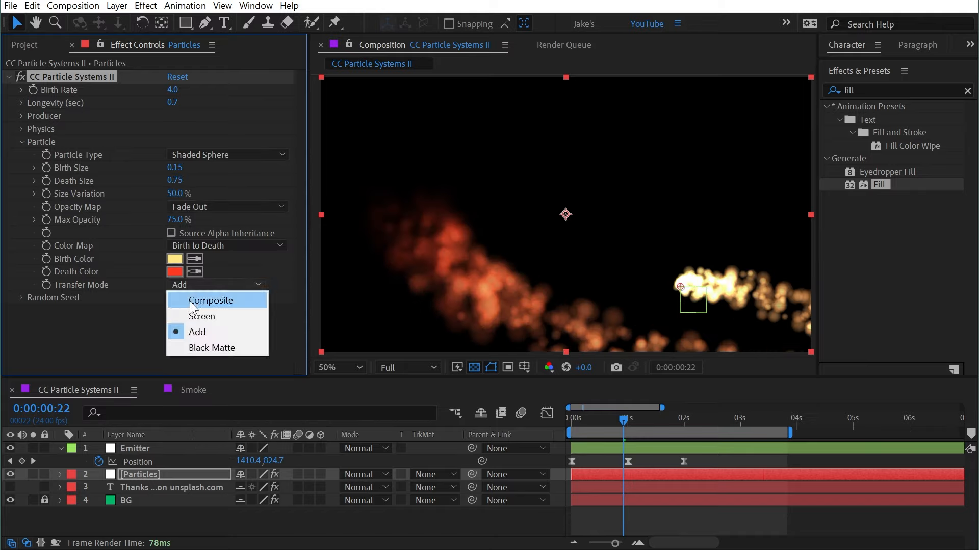
pyautogui.click(190, 301)
pyautogui.moveTo(602, 419)
pyautogui.mouseDown()
pyautogui.moveTo(561, 417)
pyautogui.moveTo(588, 419)
pyautogui.mouseUp()
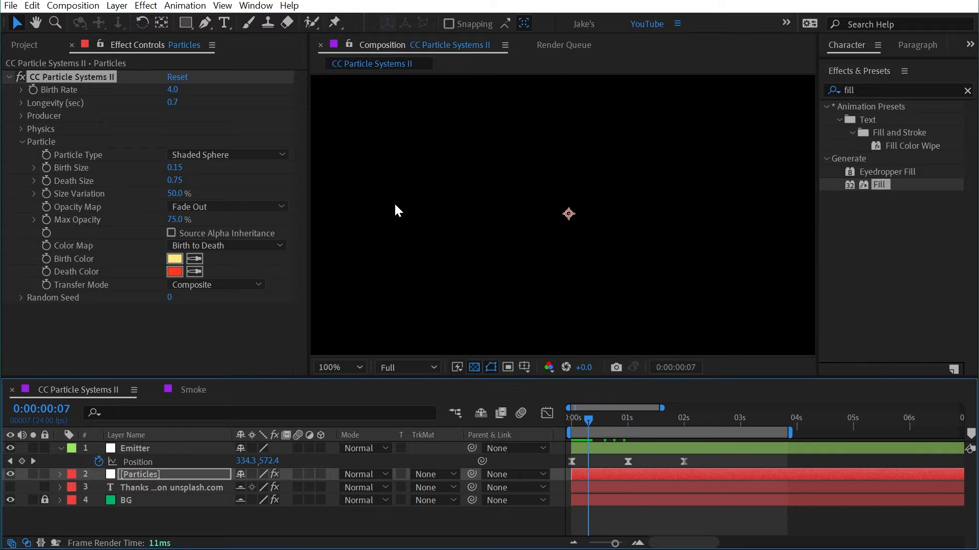
# Examine the composited sphere trail up close around frames 12 to 14 and preview the animation.
pyautogui.press('h')
pyautogui.scroll(2, 673, 229)
pyautogui.moveTo(673, 229); pyautogui.dragTo(531, 205)
pyautogui.press('v')
pyautogui.press('space')
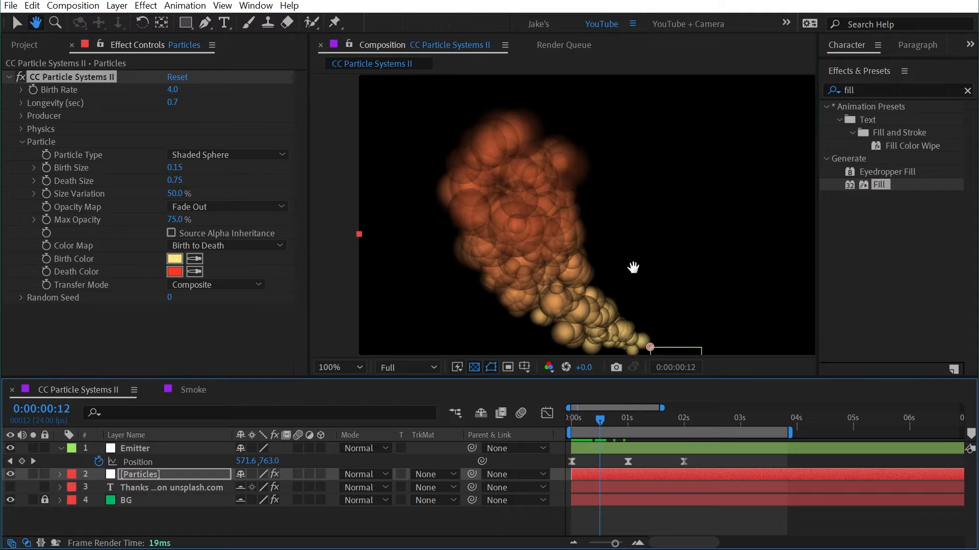
pyautogui.moveTo(608, 303); pyautogui.dragTo(525, 202)
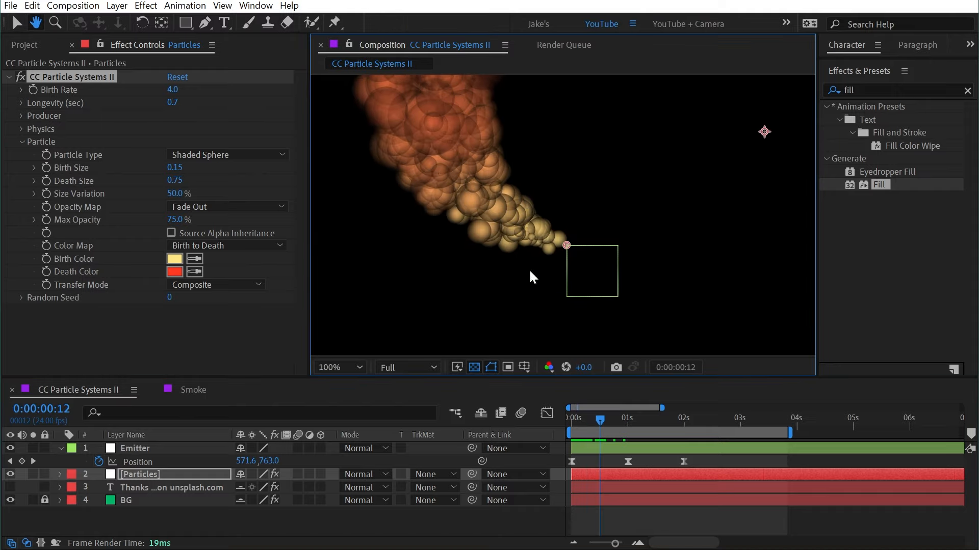
pyautogui.press('v')
pyautogui.moveTo(604, 421); pyautogui.dragTo(608, 422)
pyautogui.scroll(-4, 582, 227)
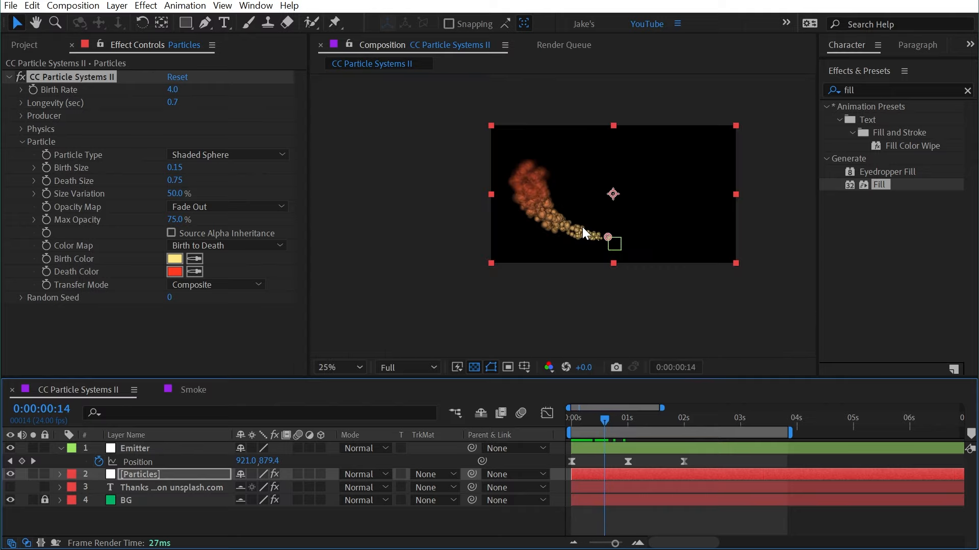
pyautogui.scroll(2, 583, 227)
pyautogui.press('space')
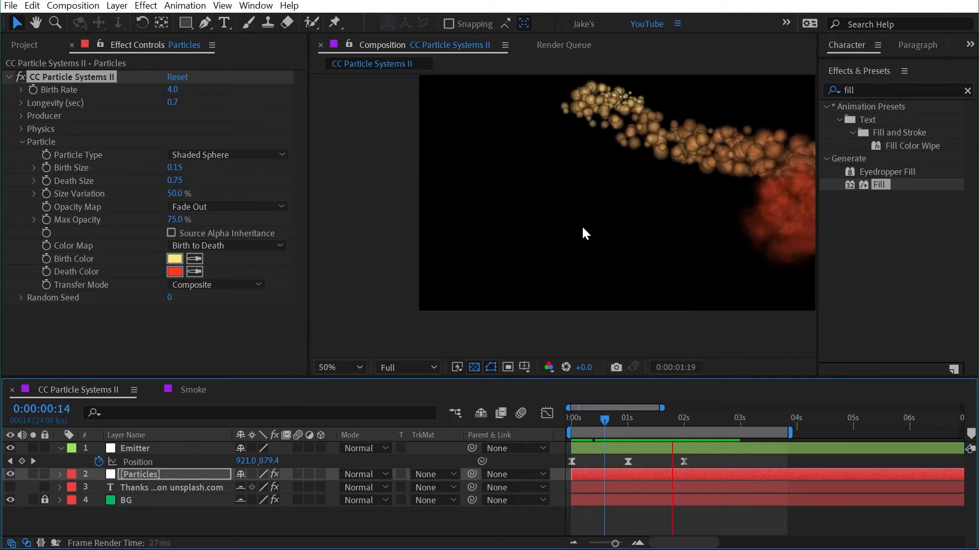
pyautogui.moveTo(655, 148); pyautogui.dragTo(595, 212)
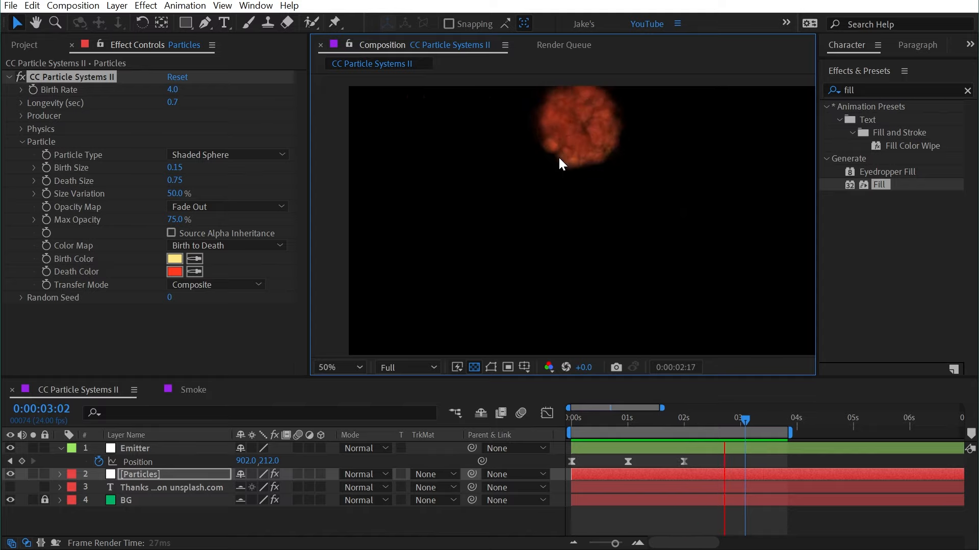
pyautogui.press('space')
# Set the particles' Transfer Mode to Screen and preview the animation from 0:00:01:19.
pyautogui.click(197, 286)
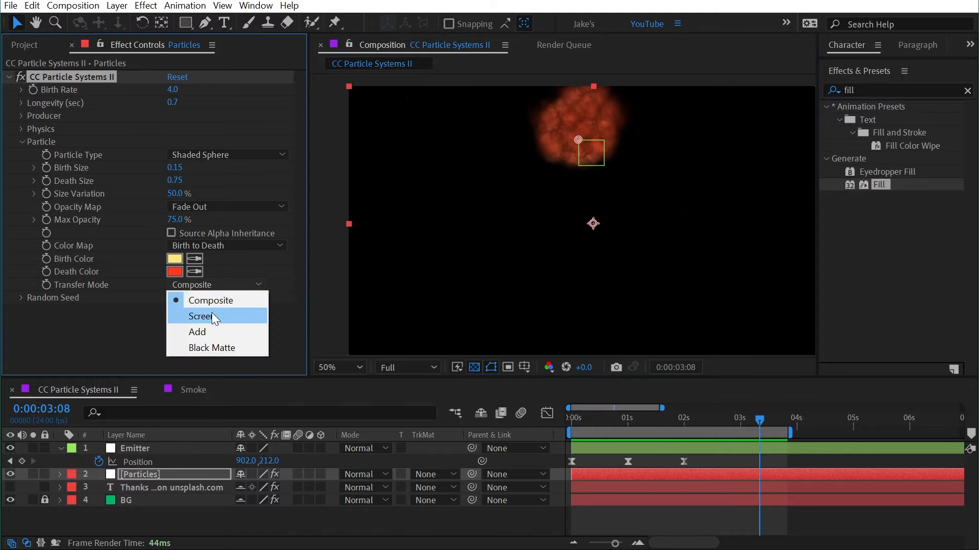
pyautogui.click(213, 318)
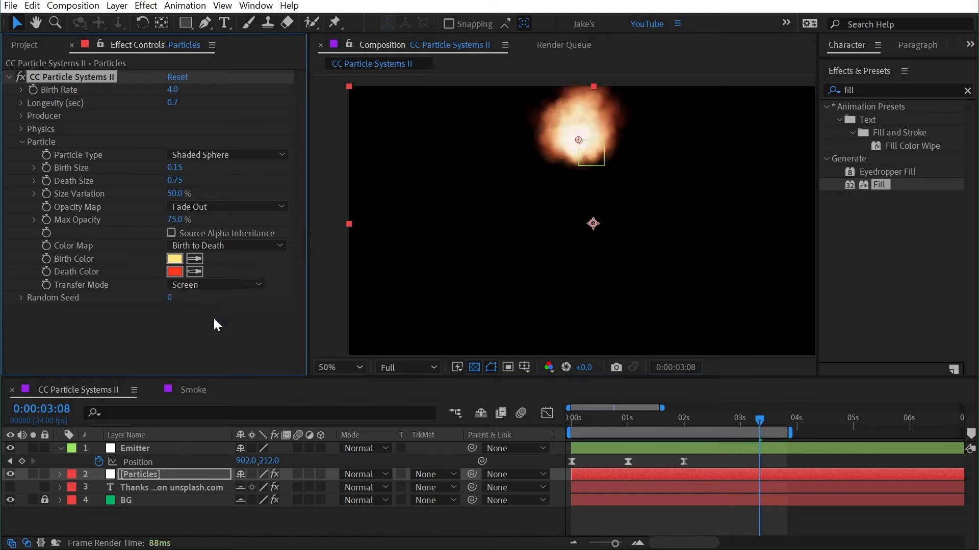
pyautogui.moveTo(760, 419); pyautogui.dragTo(675, 414)
pyautogui.press('space')
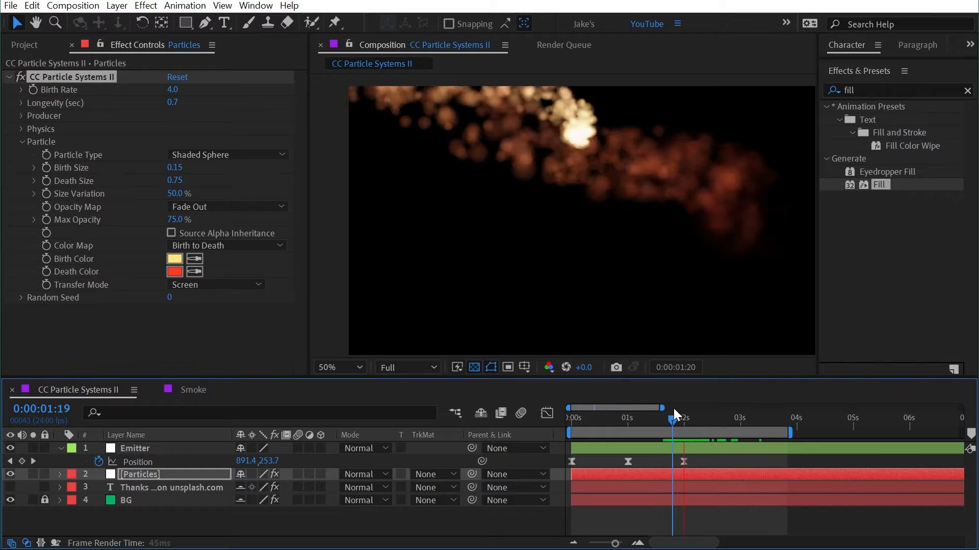
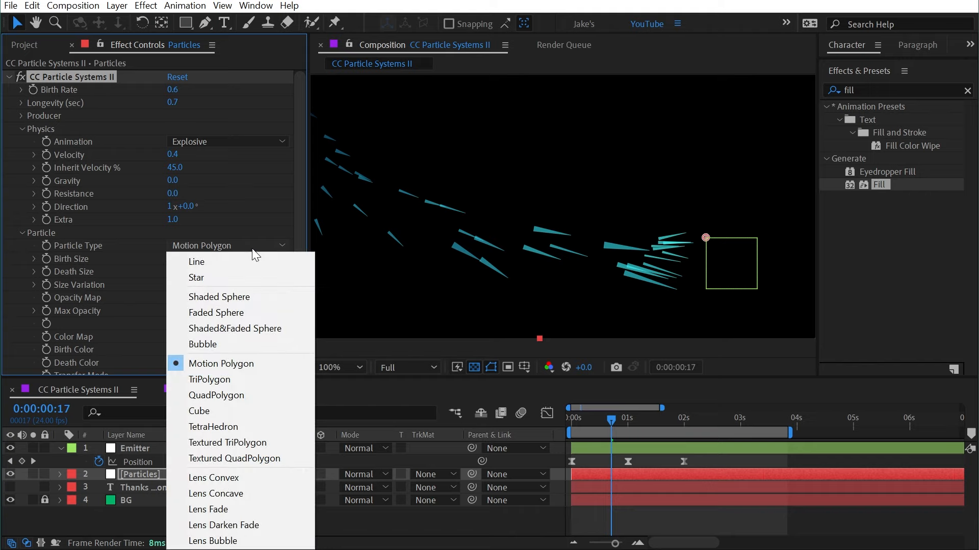
# Set the Particle Type to TriPolygon with a Longevity of 1.0 second and preview the animation from the start.
pyautogui.click(232, 380)
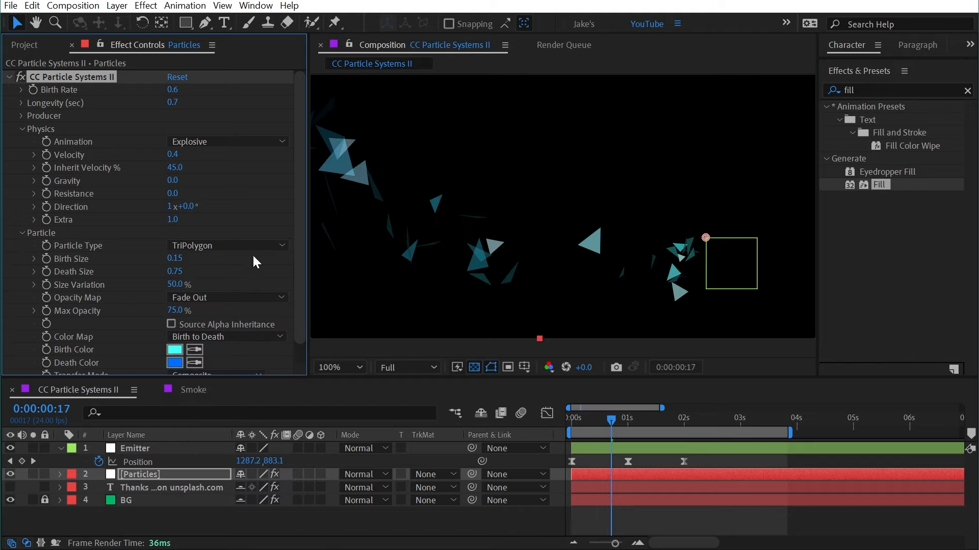
pyautogui.scroll(-2, 554, 211)
pyautogui.moveTo(557, 212); pyautogui.dragTo(545, 267)
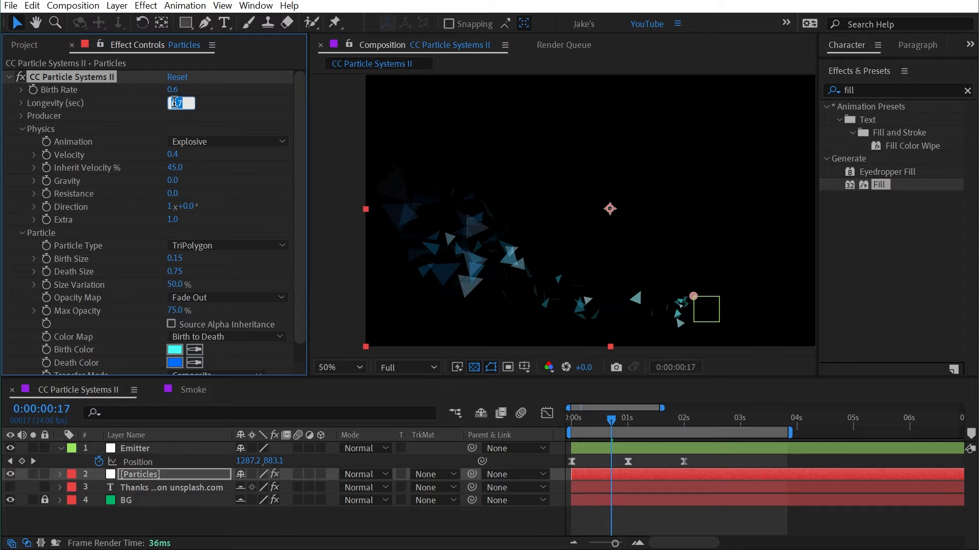
pyautogui.moveTo(612, 418); pyautogui.dragTo(572, 418)
pyautogui.press('space')
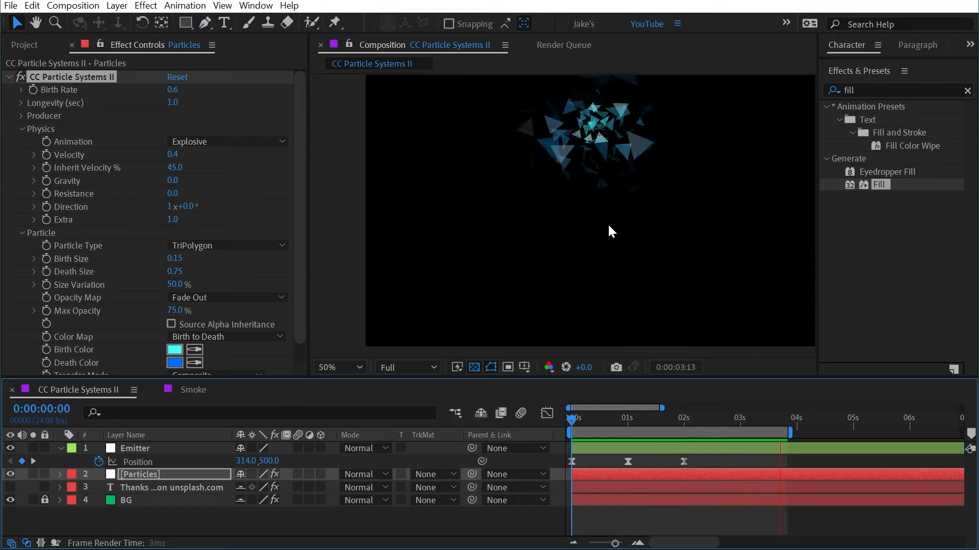
pyautogui.press('space')
pyautogui.moveTo(581, 419); pyautogui.dragTo(611, 407)
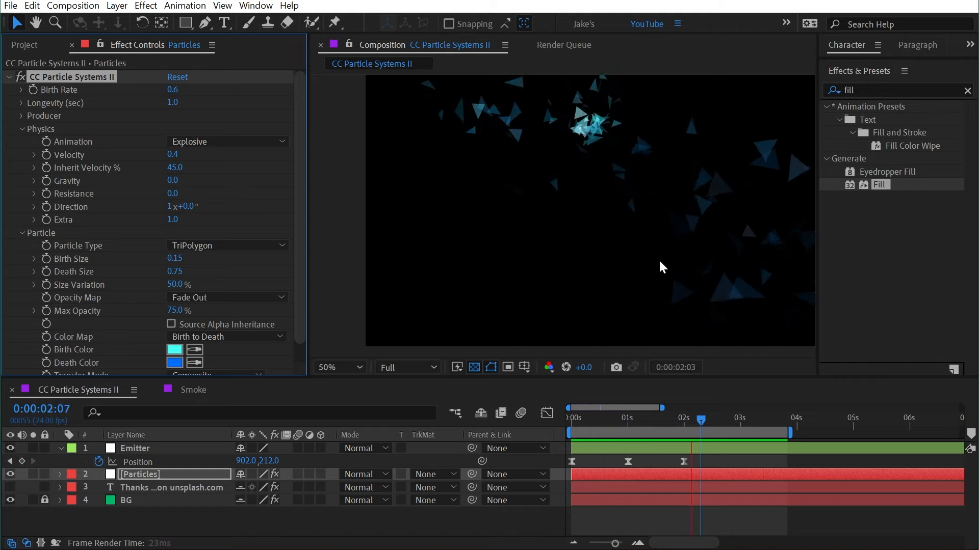
pyautogui.click(643, 421)
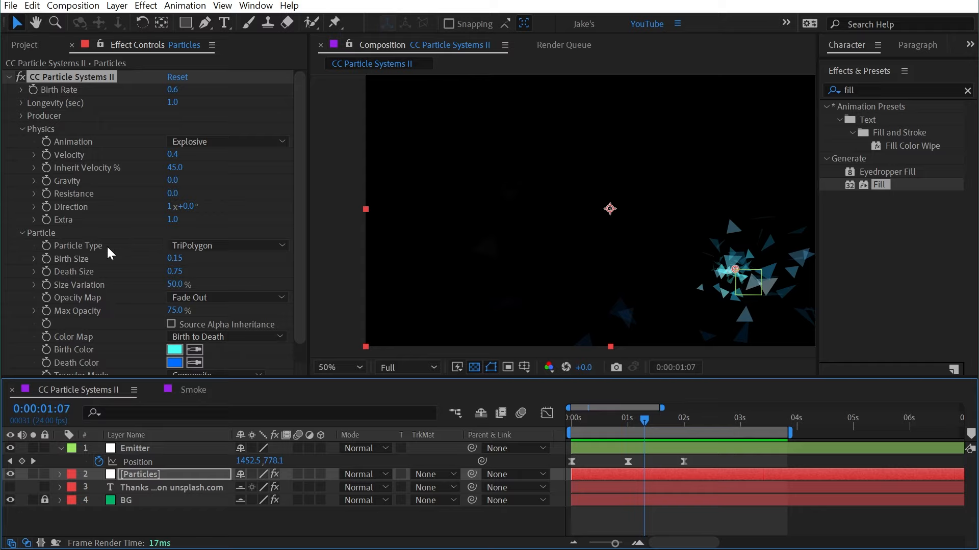
# Set the particles' physics Direction to 0 revolutions and preview the animation from the start.
pyautogui.click(170, 205)
pyautogui.write('0')
pyautogui.press('Return')
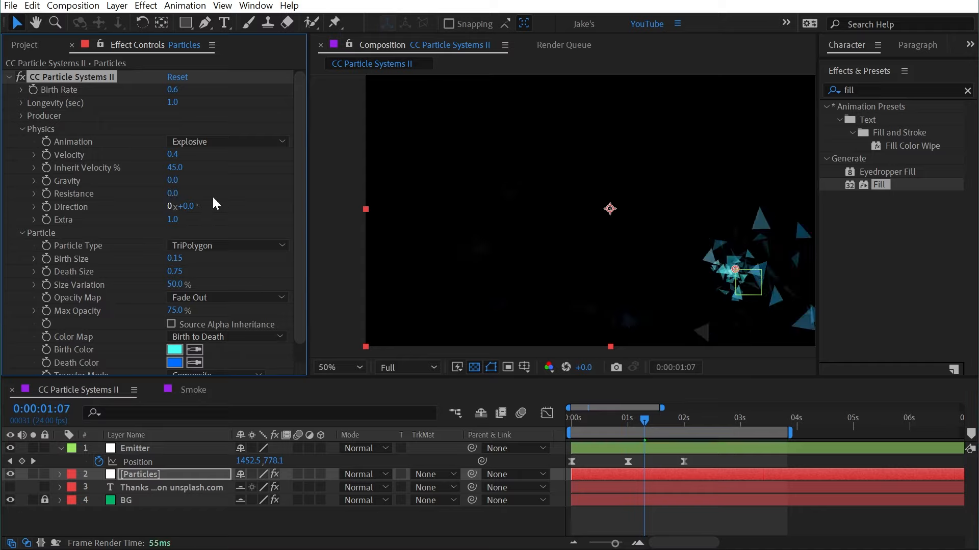
pyautogui.click(570, 419)
pyautogui.press('space')
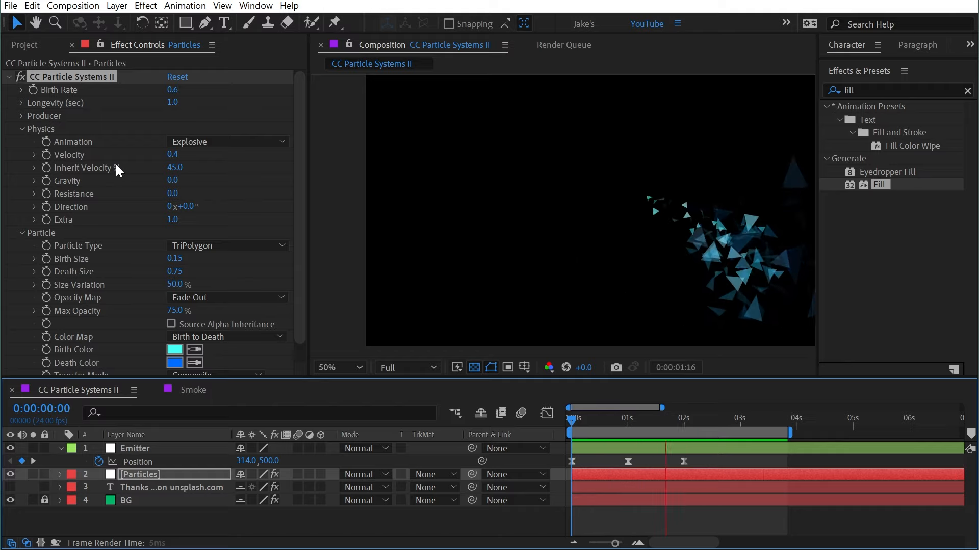
# Try a Direction of 4 revolutions on the triangle particles and set it back to 1 revolution.
pyautogui.click(171, 207)
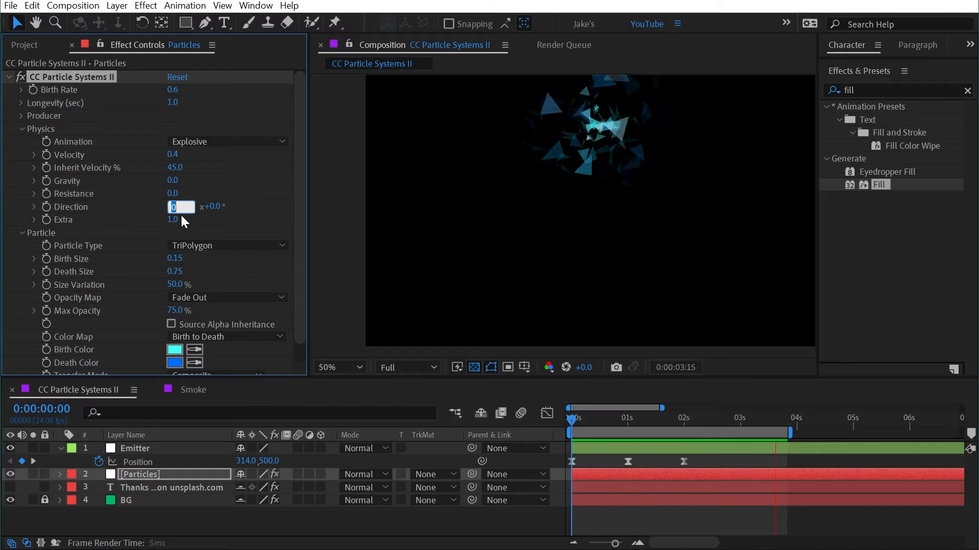
pyautogui.write('4')
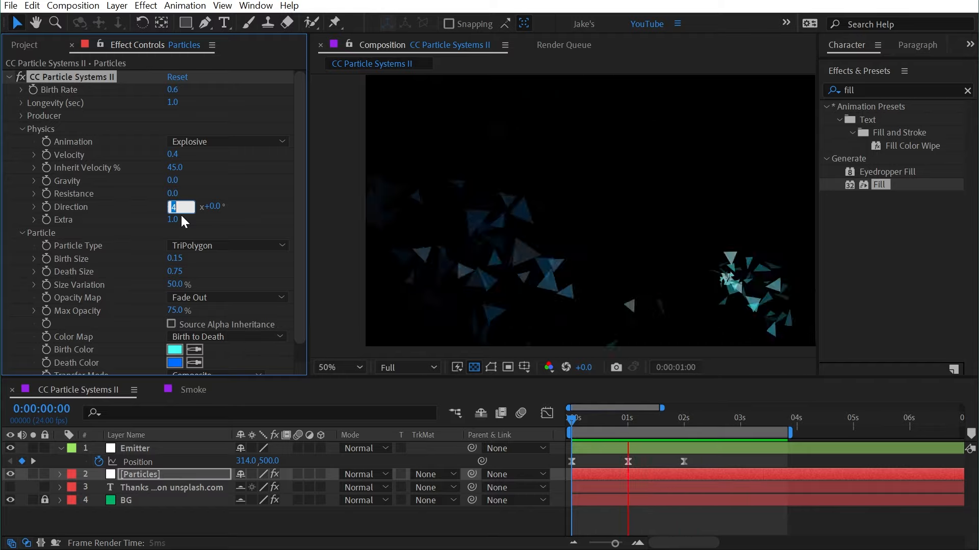
pyautogui.write('1')
pyautogui.press('Return')
# Set the Particle Type to QuadPolygon and try a Direction of 4 revolutions, ending at 1.
pyautogui.click(234, 246)
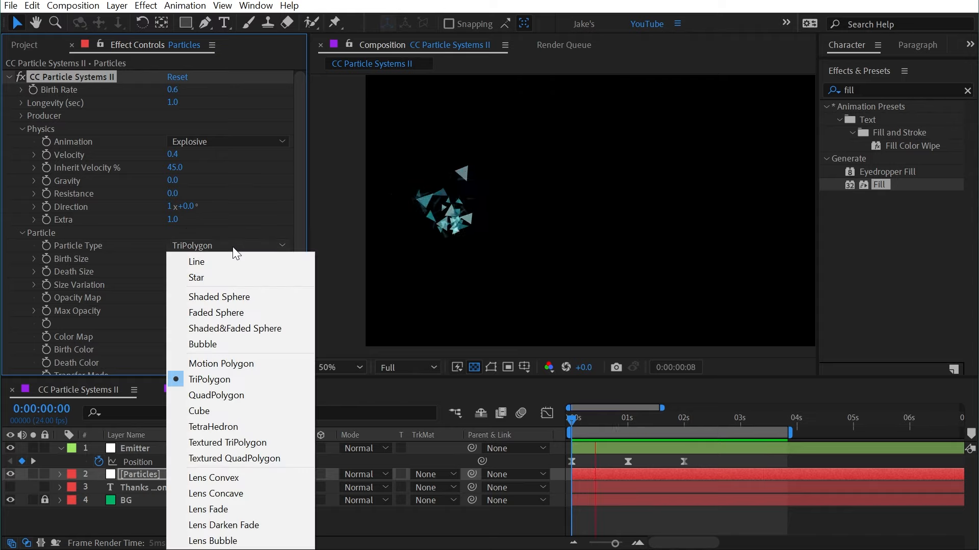
pyautogui.click(257, 393)
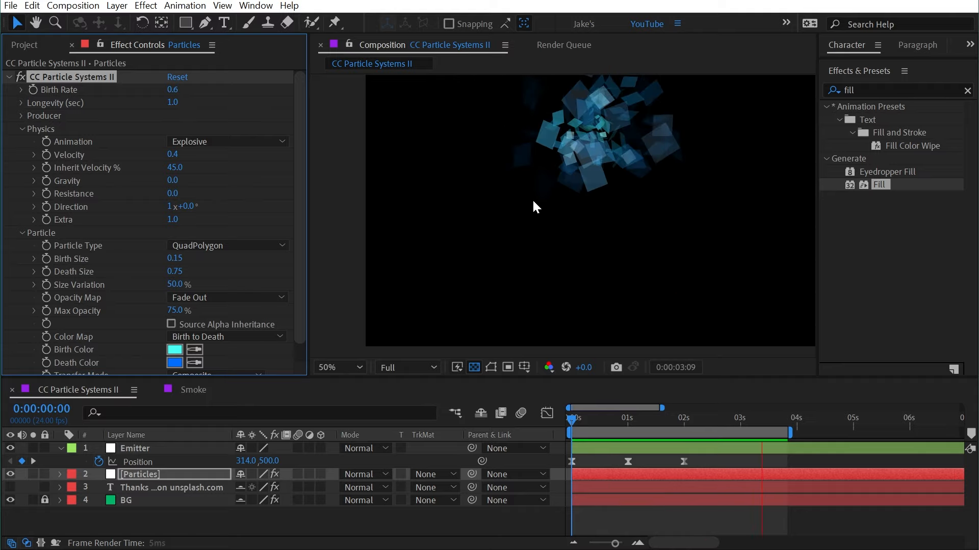
pyautogui.click(170, 206)
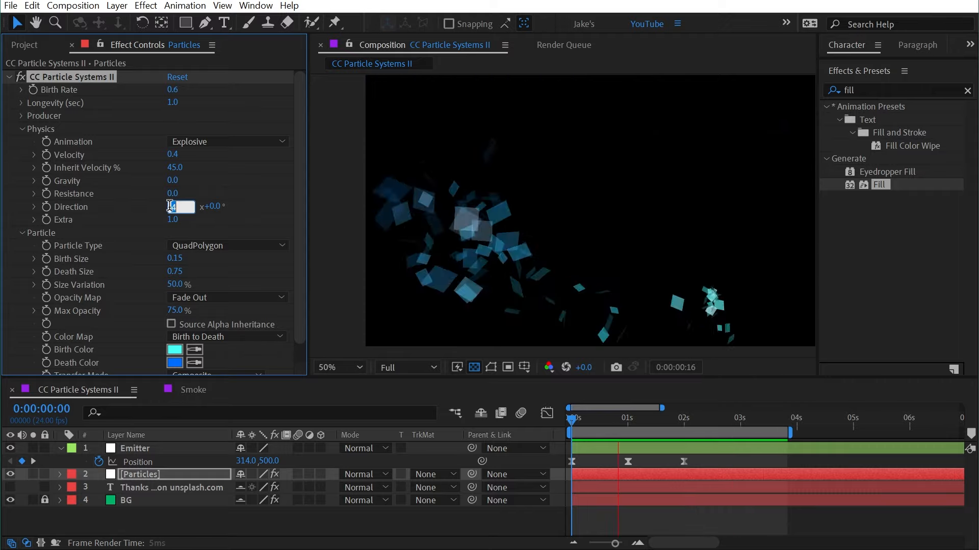
pyautogui.press('Return')
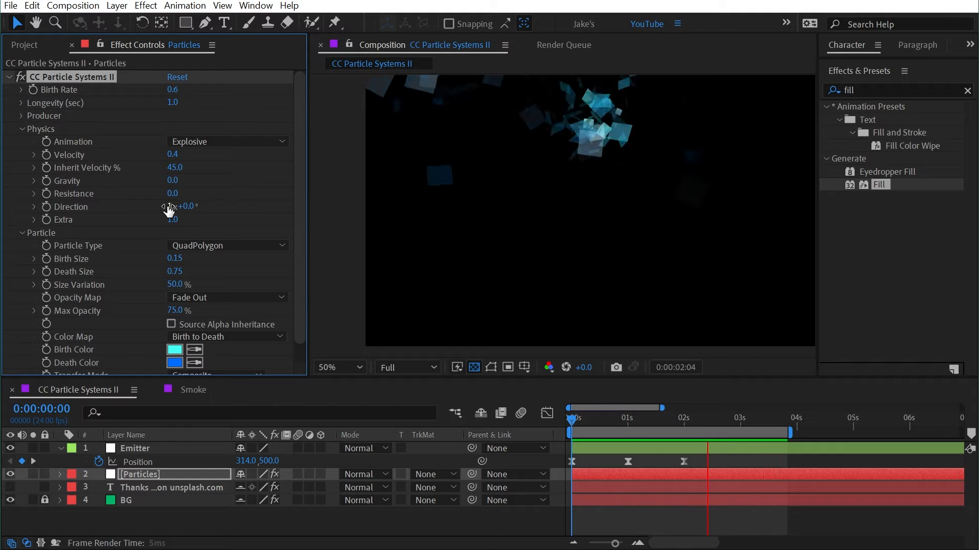
# Set the Particle Type to Cube and examine the cubes up close at frame 17.
pyautogui.click(224, 246)
pyautogui.click(225, 409)
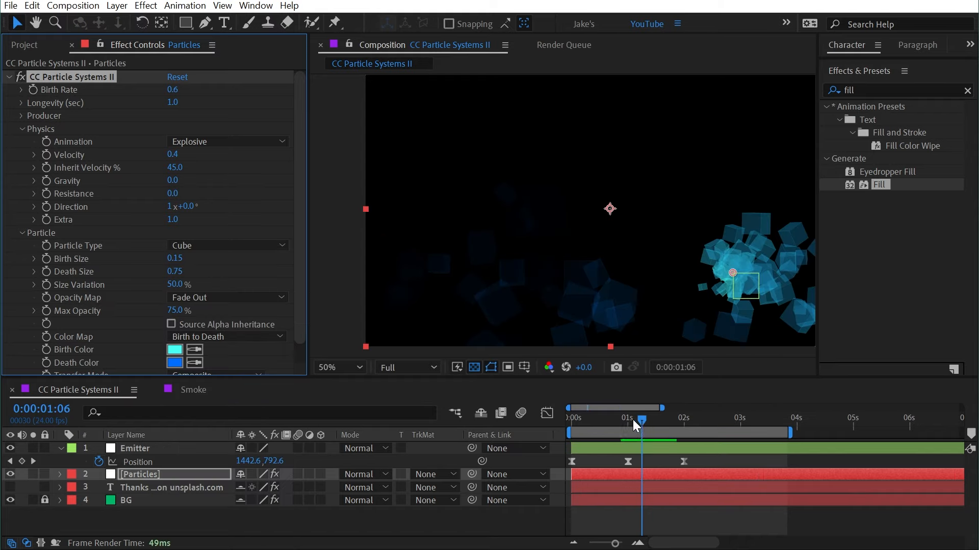
pyautogui.click(611, 421)
pyautogui.scroll(2, 521, 264)
pyautogui.moveTo(617, 248); pyautogui.dragTo(600, 124)
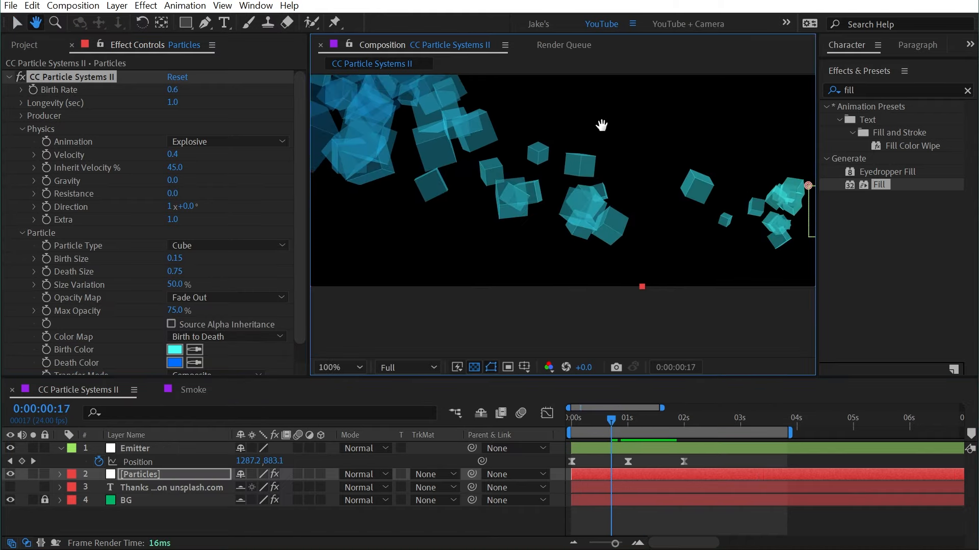
pyautogui.scroll(1, 576, 169)
pyautogui.moveTo(515, 124); pyautogui.dragTo(539, 217)
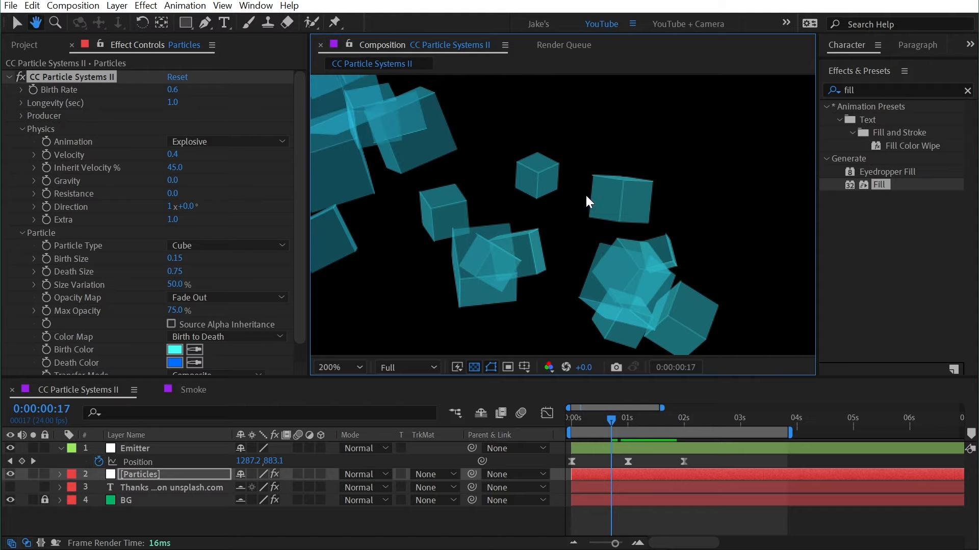
pyautogui.press('v')
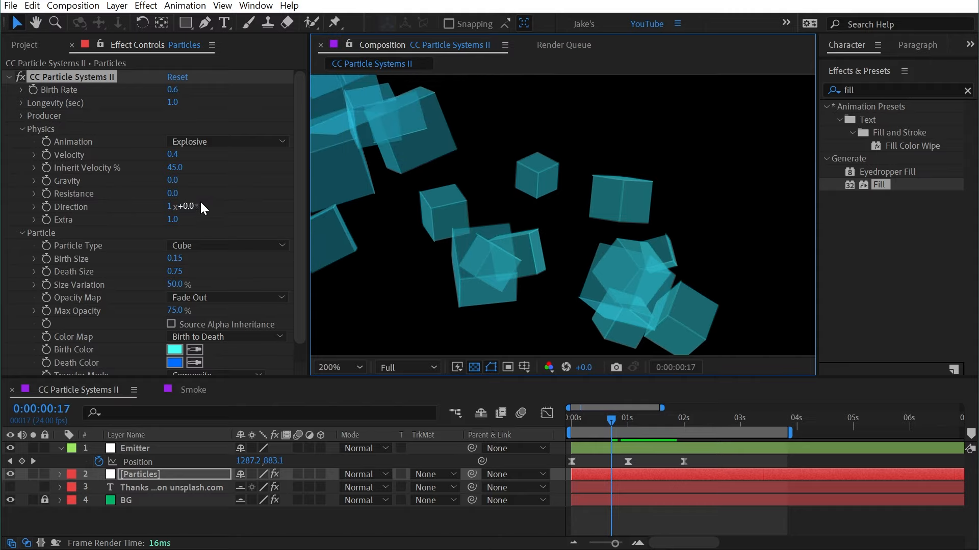
pyautogui.scroll(-4, 506, 192)
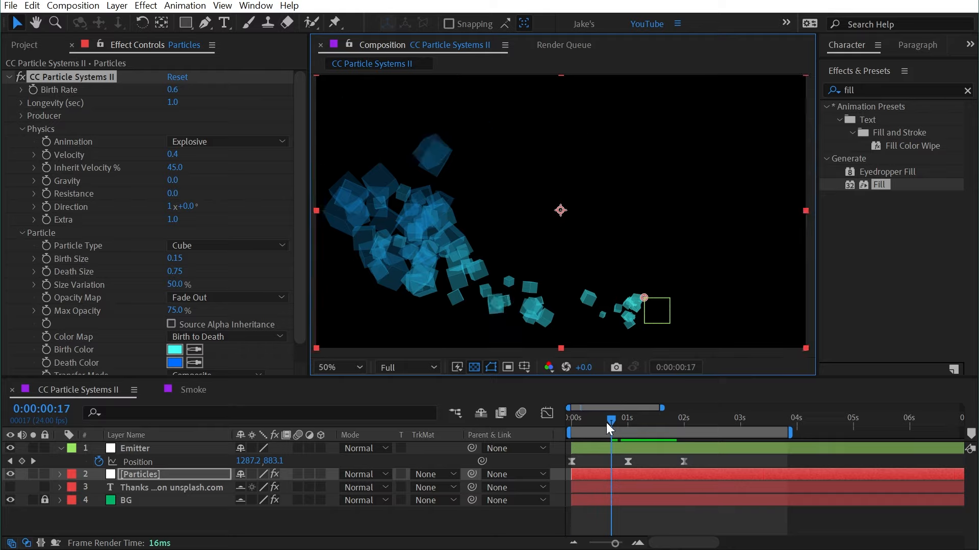
# Preview the cube animation from the start and switch the Particle Type to TetraHedron.
pyautogui.moveTo(607, 423); pyautogui.dragTo(529, 410)
pyautogui.press('space')
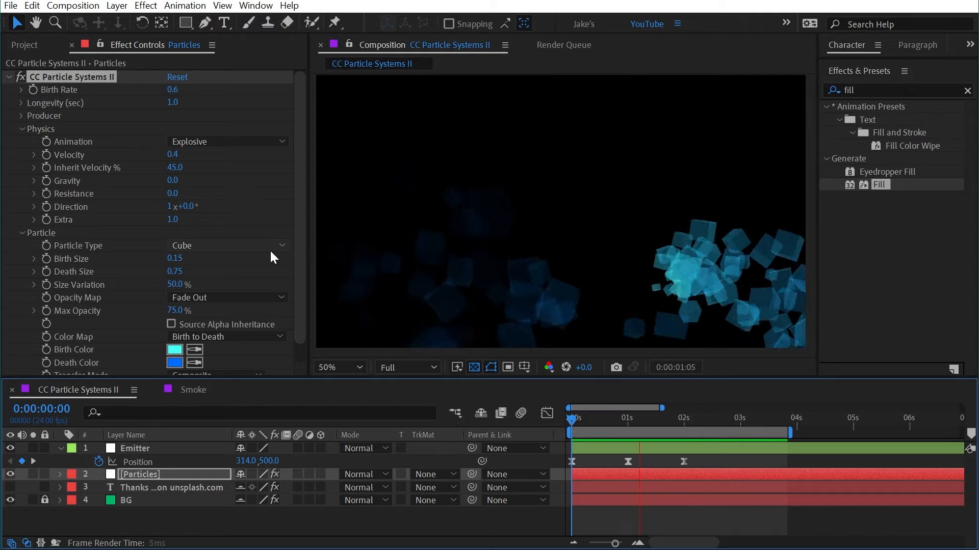
pyautogui.click(227, 247)
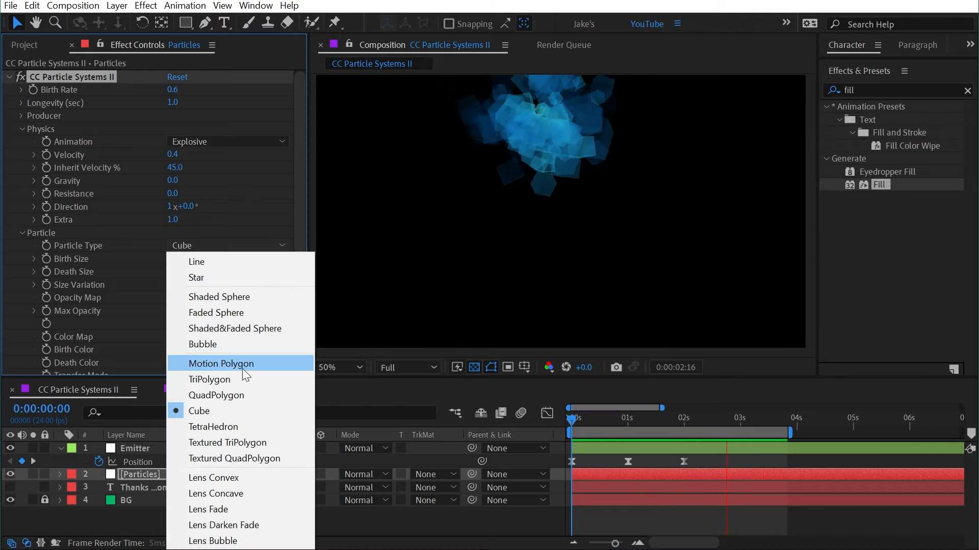
pyautogui.click(237, 425)
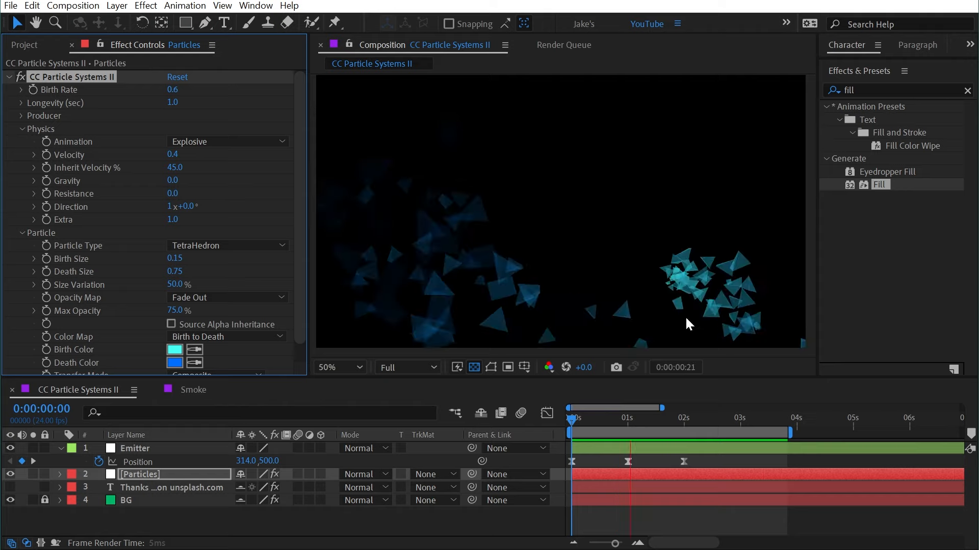
pyautogui.scroll(2, 628, 219)
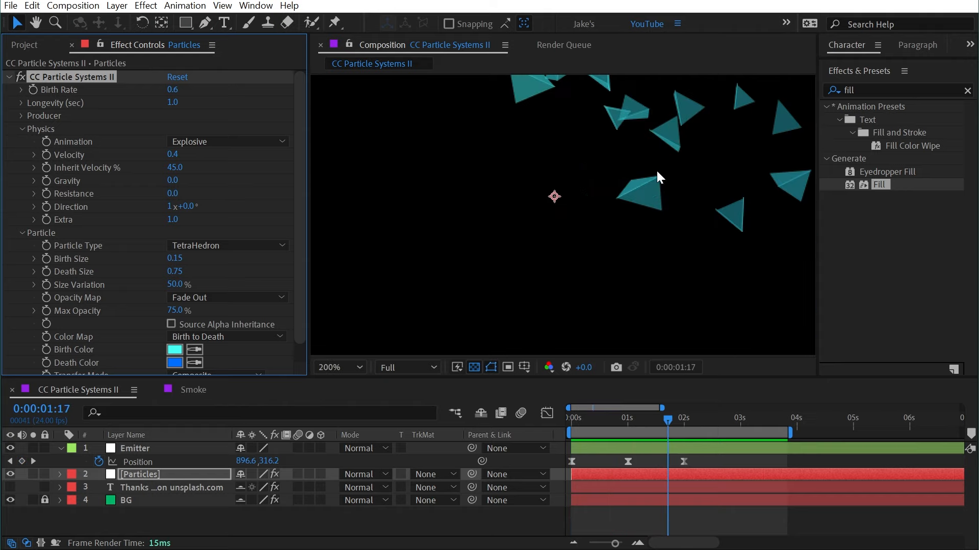
# Preview the tetrahedron animation at different zoom levels and set the Particle Type to Textured TriPolygon.
pyautogui.scroll(2, 542, 244)
pyautogui.moveTo(541, 245); pyautogui.dragTo(581, 250)
pyautogui.scroll(-2, 582, 249)
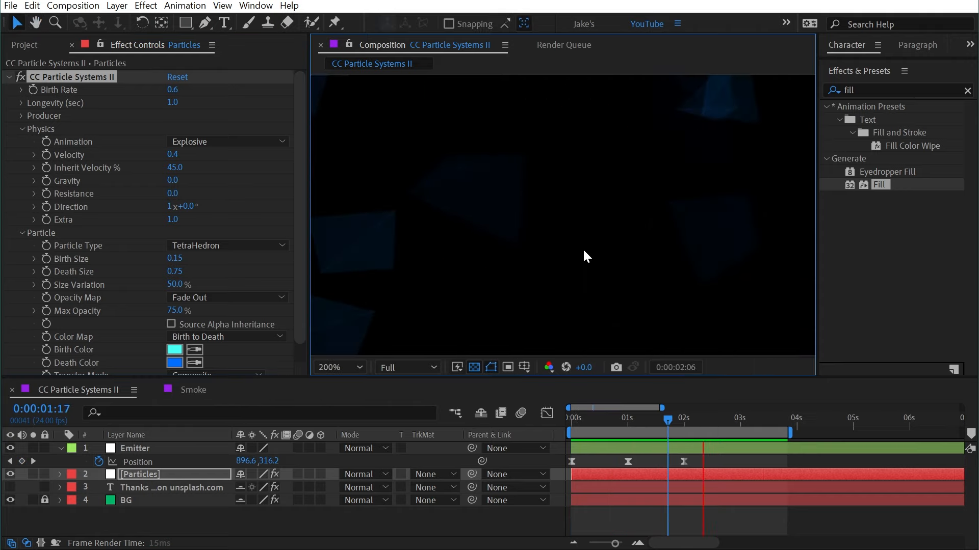
pyautogui.scroll(-2, 469, 195)
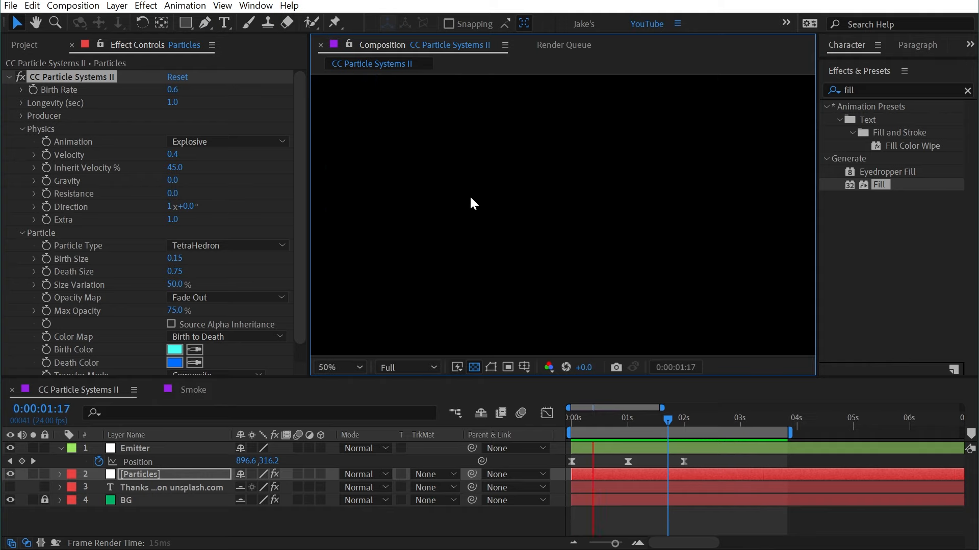
pyautogui.press('space')
pyautogui.click(234, 242)
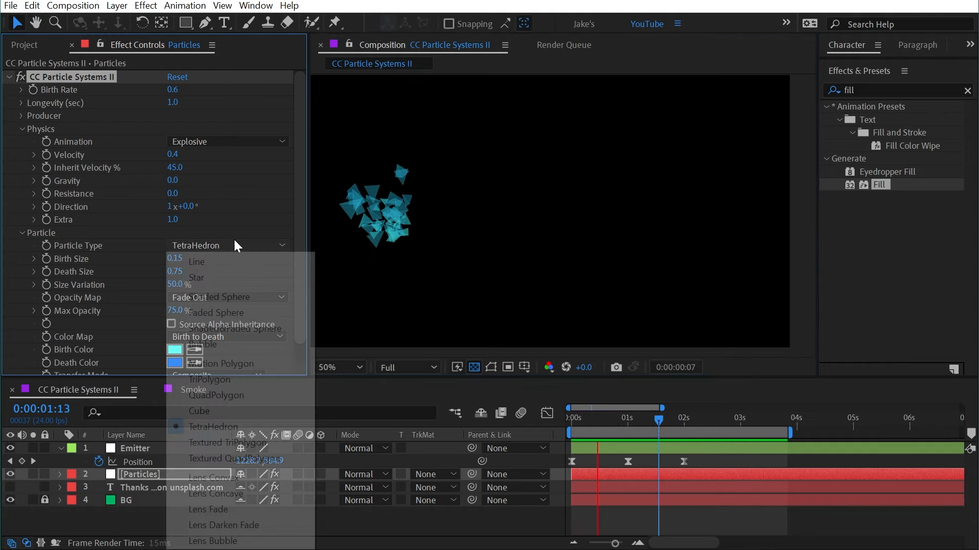
pyautogui.click(269, 440)
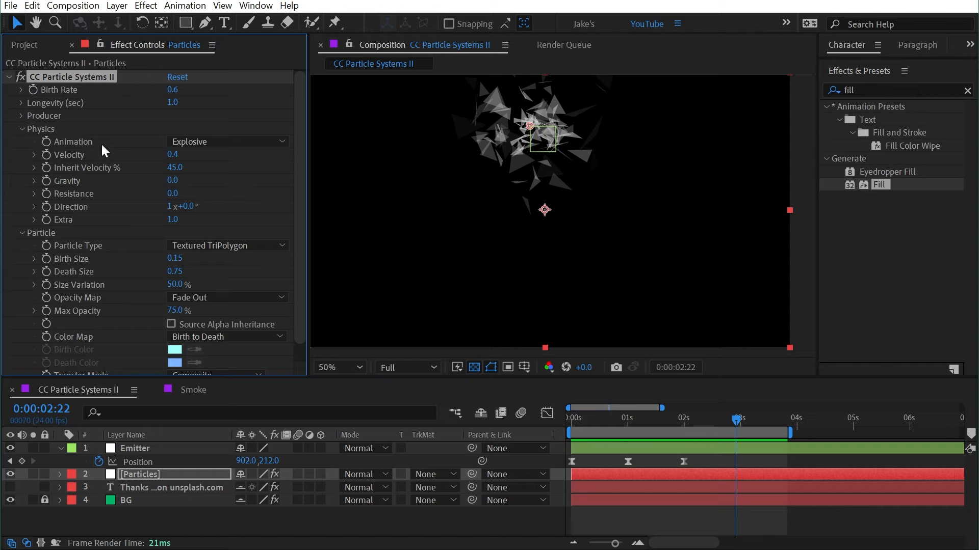
# Add the rainbow smoke photo above the BG layer, copy CC Particle Systems II from the Particles layer onto it, and hide Particles.
pyautogui.click(24, 45)
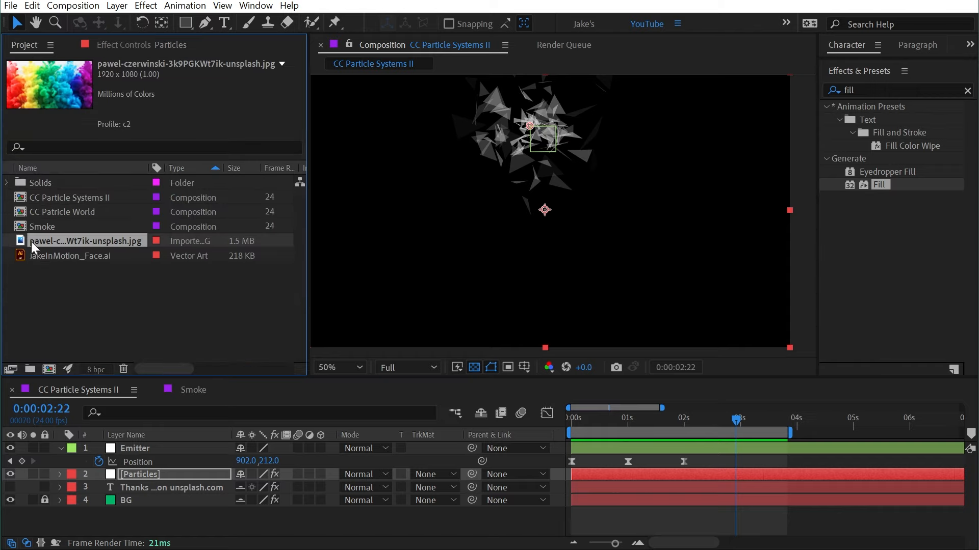
pyautogui.moveTo(32, 242); pyautogui.dragTo(93, 493)
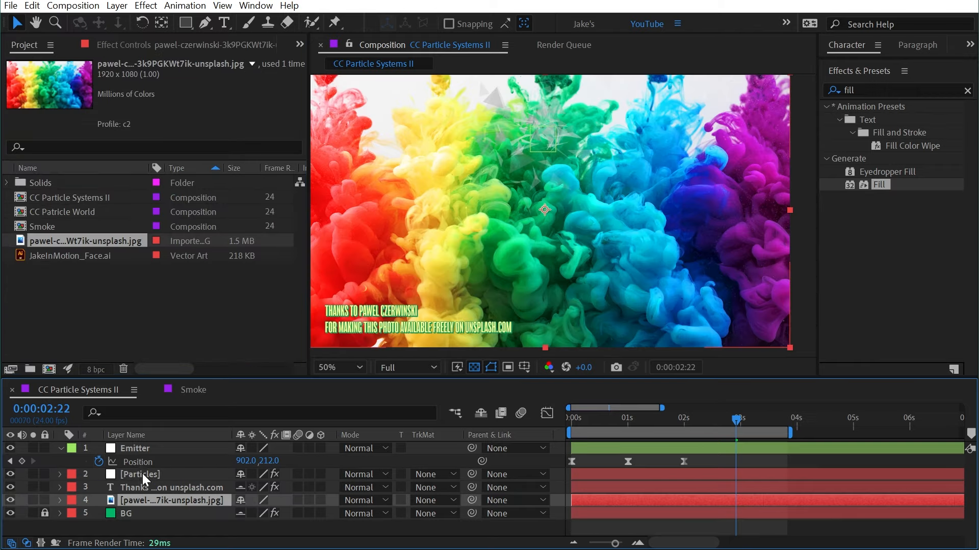
pyautogui.click(144, 475)
pyautogui.press('e')
pyautogui.click(151, 515)
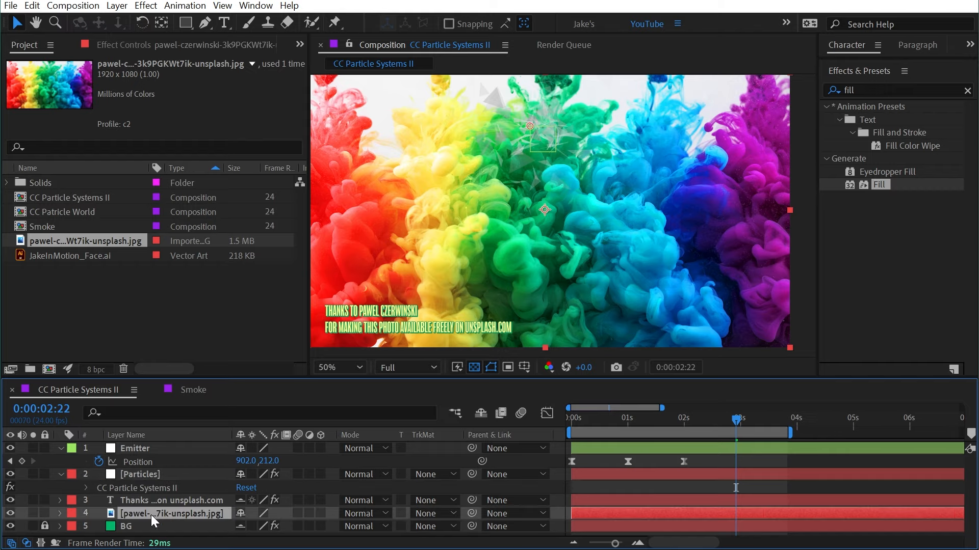
pyautogui.hotkey('ctrl', 'alt', 'shift', 'e')
pyautogui.click(137, 475)
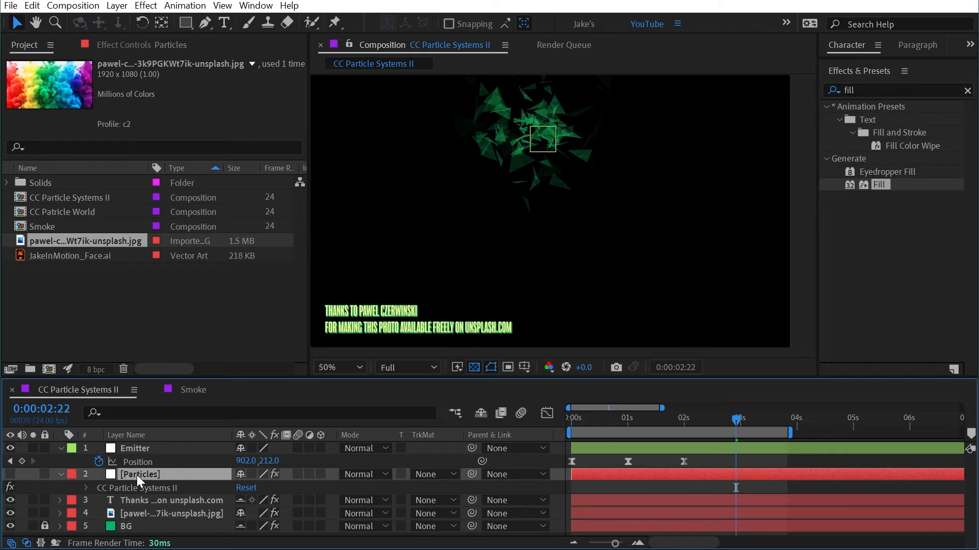
# Move to frame 12 and preview the animation of the photo-textured triangles.
pyautogui.press('F3')
pyautogui.moveTo(736, 419); pyautogui.dragTo(600, 424)
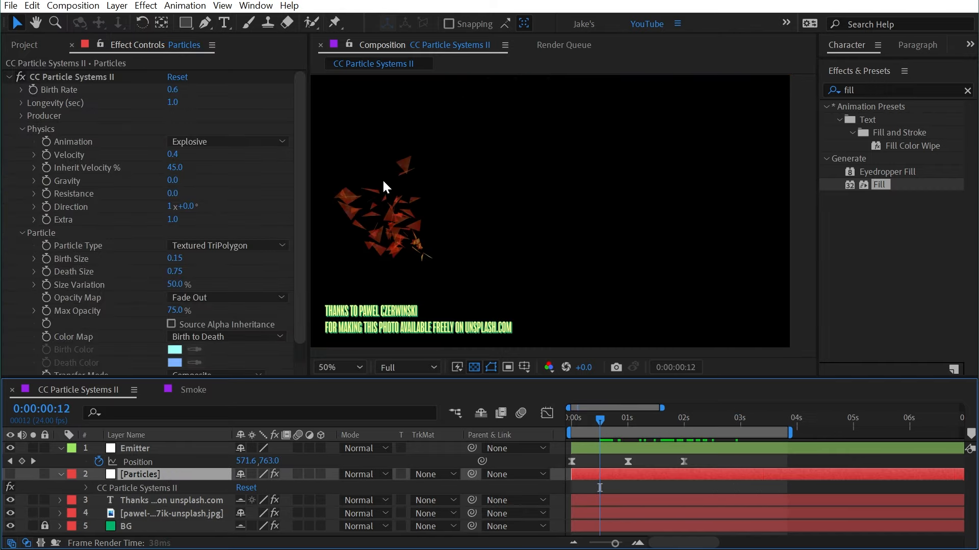
pyautogui.press('space')
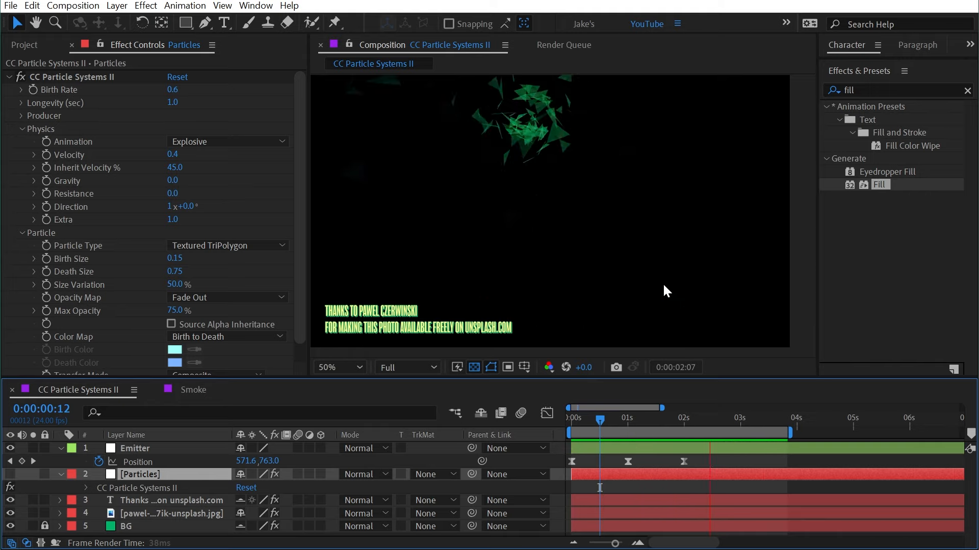
pyautogui.press('space')
# Compare the photo layer with CC Particle Systems II off and on, and examine the textured triangles up close around 3 seconds.
pyautogui.click(173, 514)
pyautogui.click(21, 77)
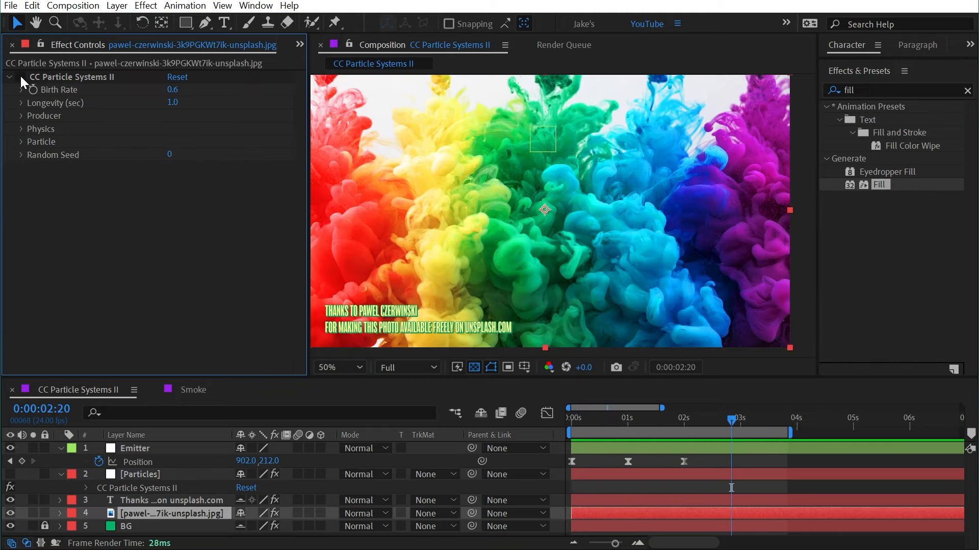
pyautogui.click(21, 77)
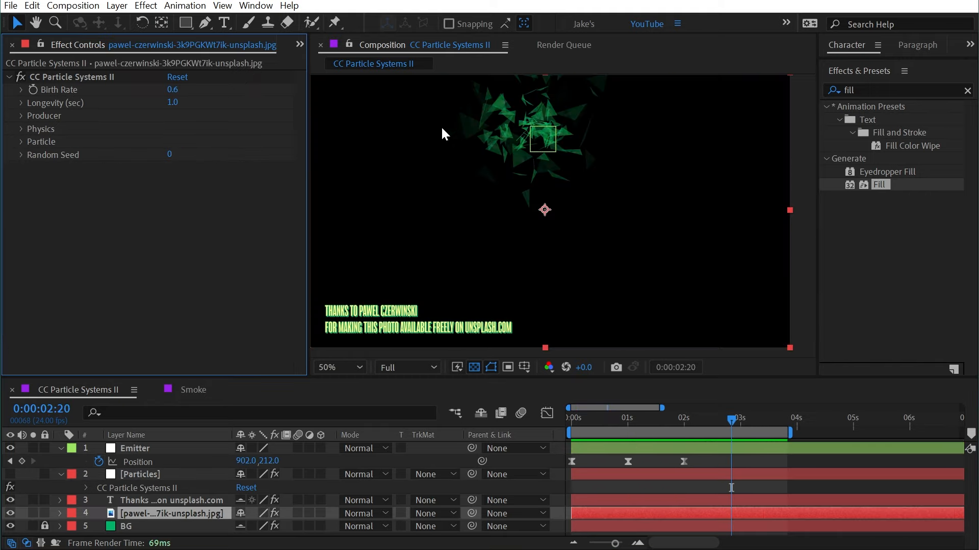
pyautogui.scroll(2, 564, 149)
pyautogui.scroll(2, 562, 238)
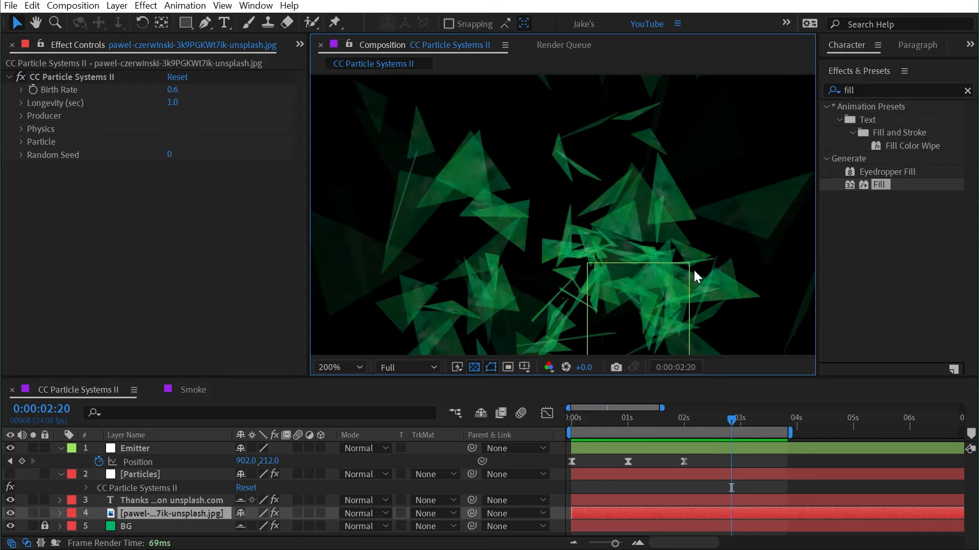
pyautogui.moveTo(725, 415)
pyautogui.mouseDown()
pyautogui.moveTo(653, 417)
pyautogui.moveTo(744, 413)
pyautogui.mouseUp()
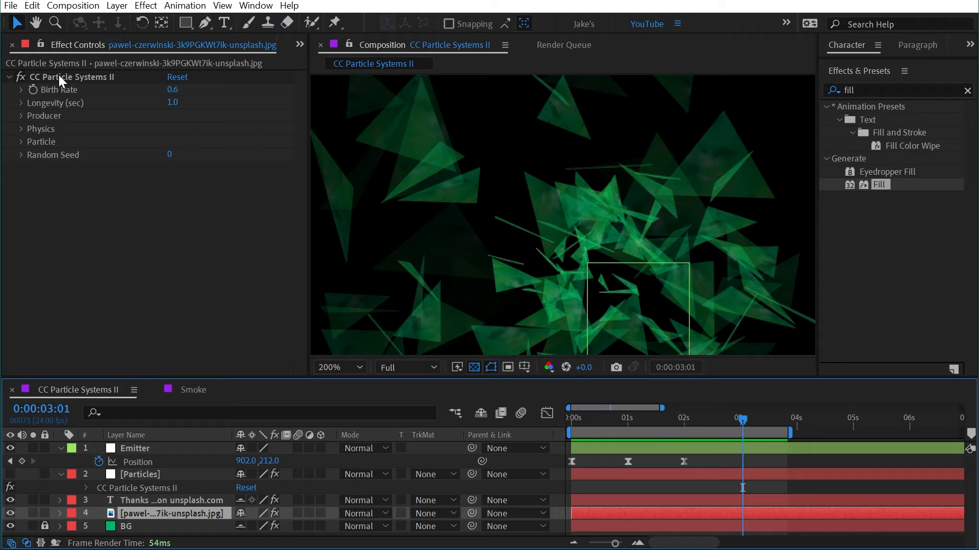
# Set the photo layer's Opacity Map to Constant and Max Opacity to 100%, and review the particles back at 0:00:01:02.
pyautogui.click(20, 141)
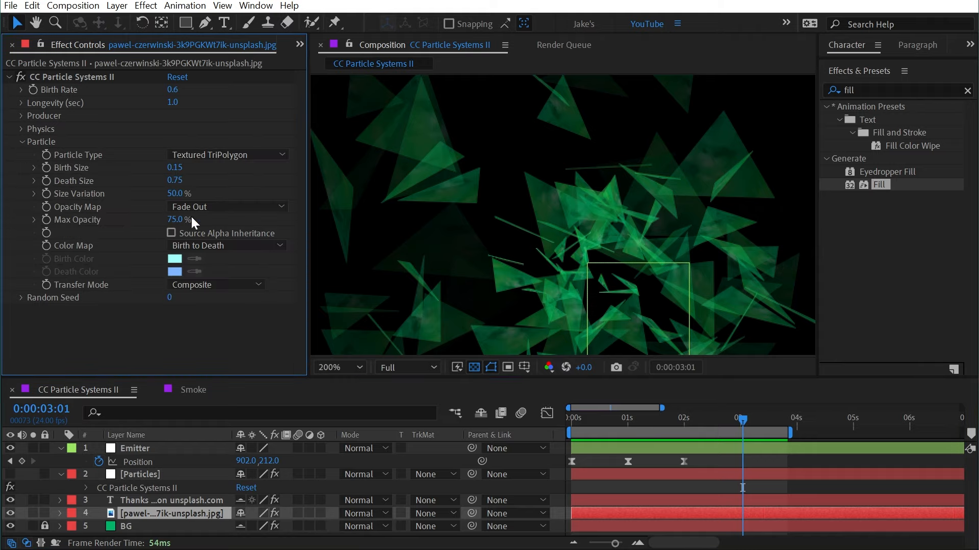
pyautogui.click(199, 204)
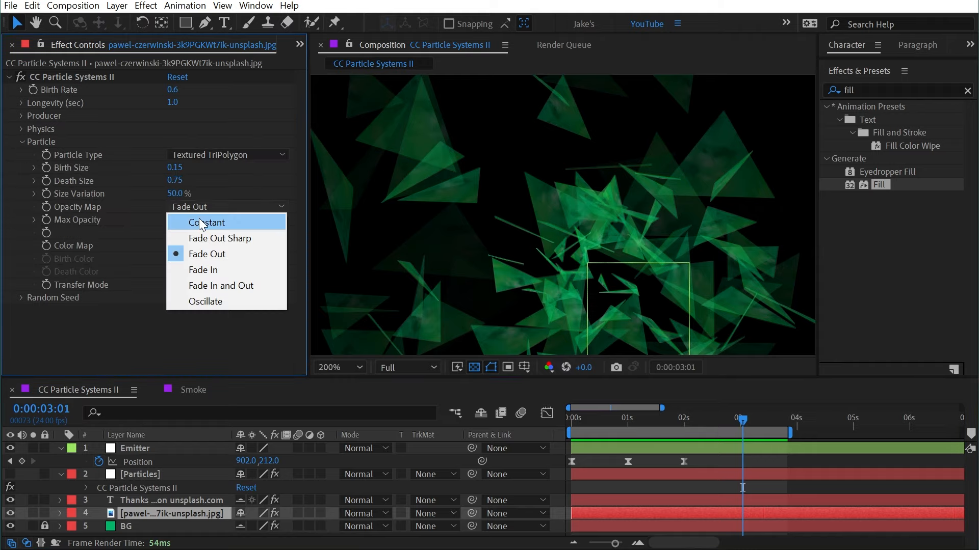
pyautogui.click(199, 222)
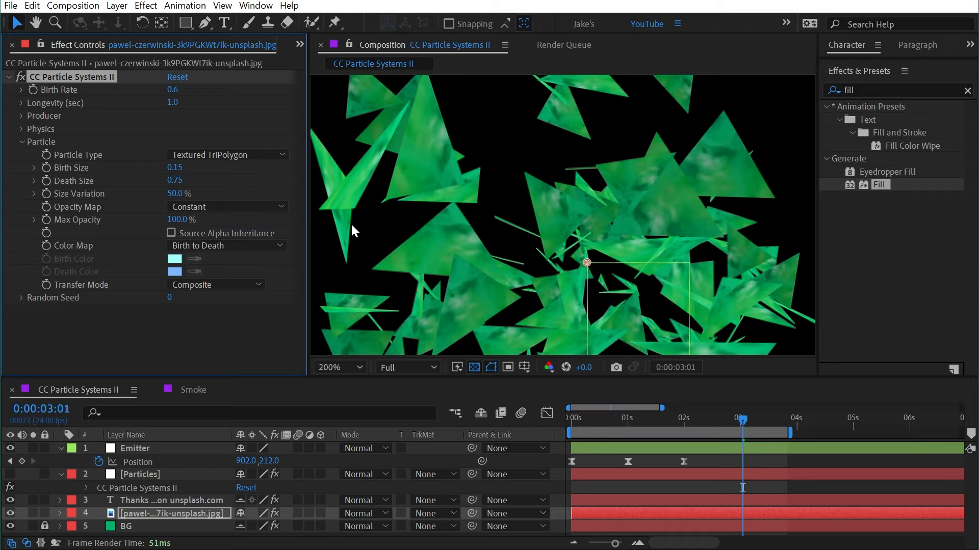
pyautogui.scroll(-2, 580, 255)
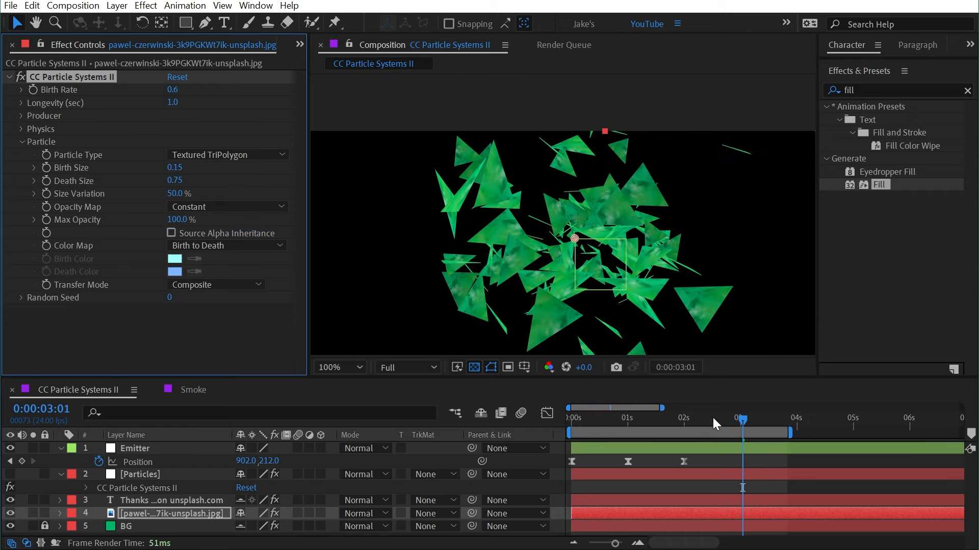
pyautogui.moveTo(712, 417); pyautogui.dragTo(632, 414)
pyautogui.scroll(-2, 561, 229)
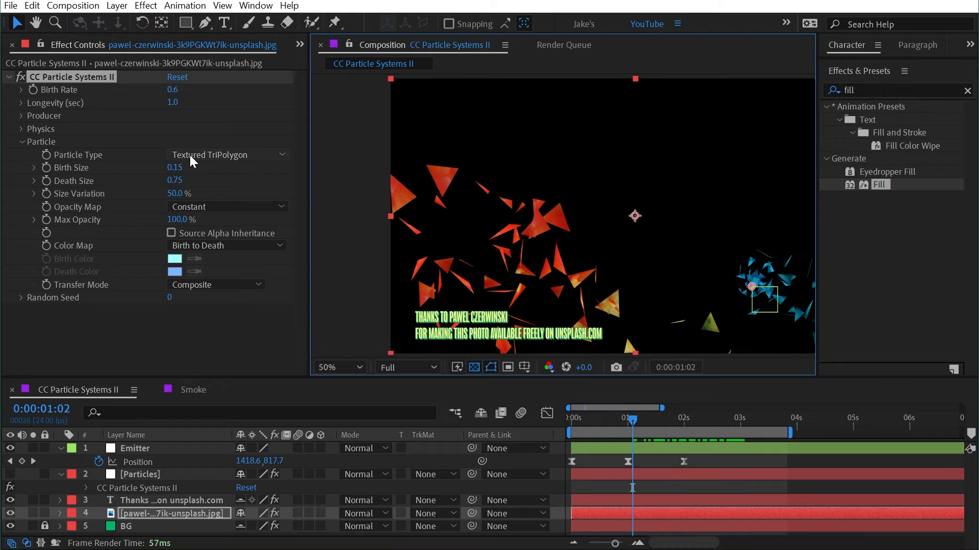
# Set the photo layer's Particle Type to Textured QuadPolygon and examine the textured squares up close.
pyautogui.click(195, 155)
pyautogui.click(246, 369)
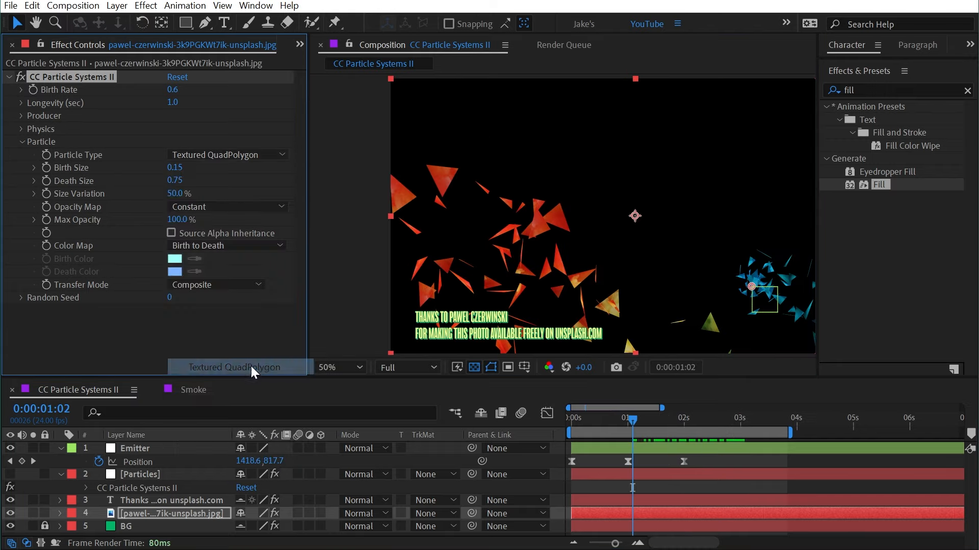
pyautogui.scroll(2, 607, 232)
pyautogui.moveTo(547, 207); pyautogui.dragTo(339, 124)
pyautogui.moveTo(587, 272); pyautogui.dragTo(571, 228)
pyautogui.scroll(-2, 571, 228)
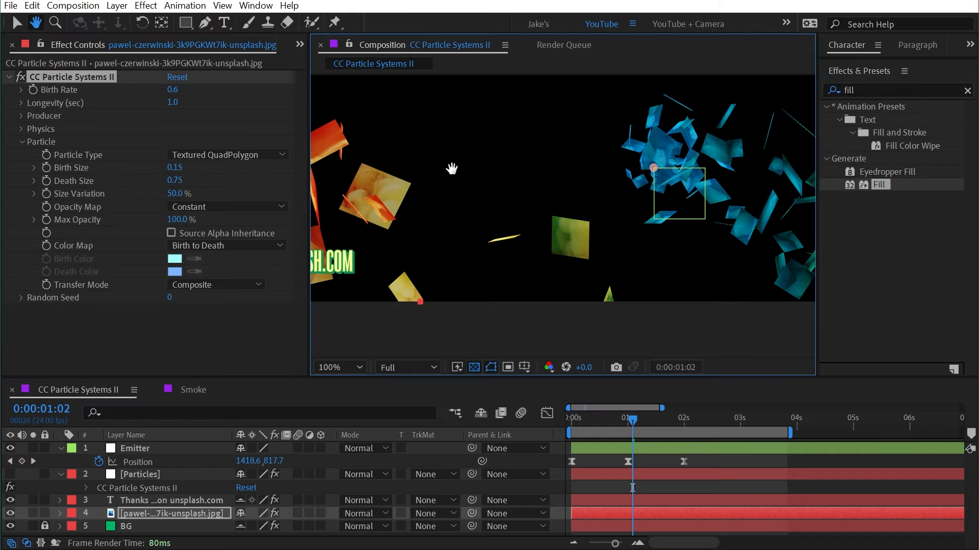
pyautogui.press('v')
# Hide the photo layer, show the Particles layer and set its Particle Type to Lens Convex, examining the circles up close.
pyautogui.click(10, 513)
pyautogui.click(10, 474)
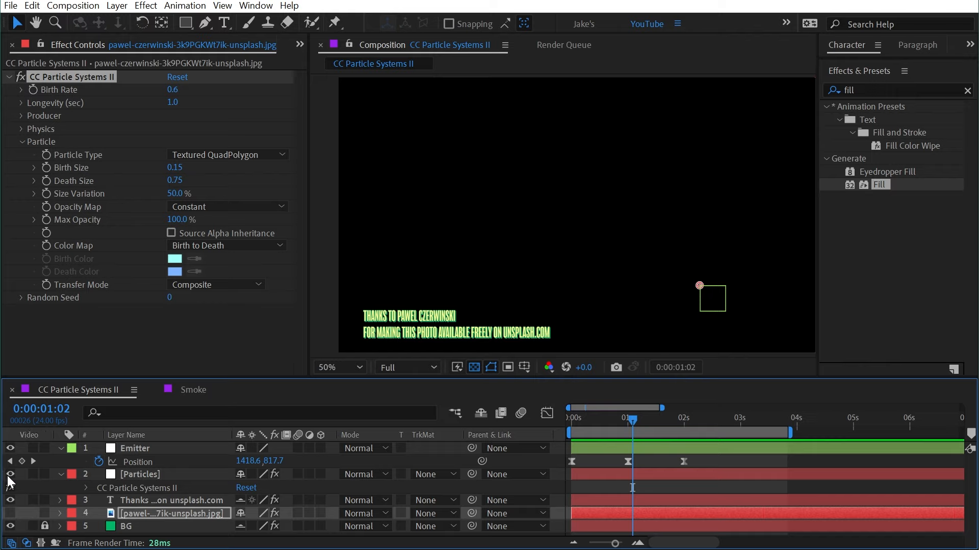
pyautogui.click(142, 474)
pyautogui.click(227, 245)
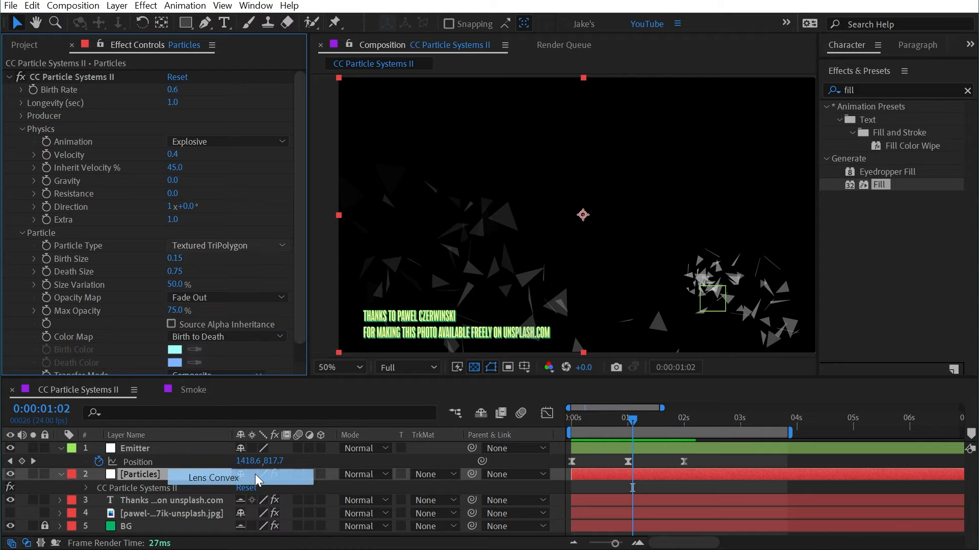
pyautogui.click(255, 474)
pyautogui.scroll(2, 503, 255)
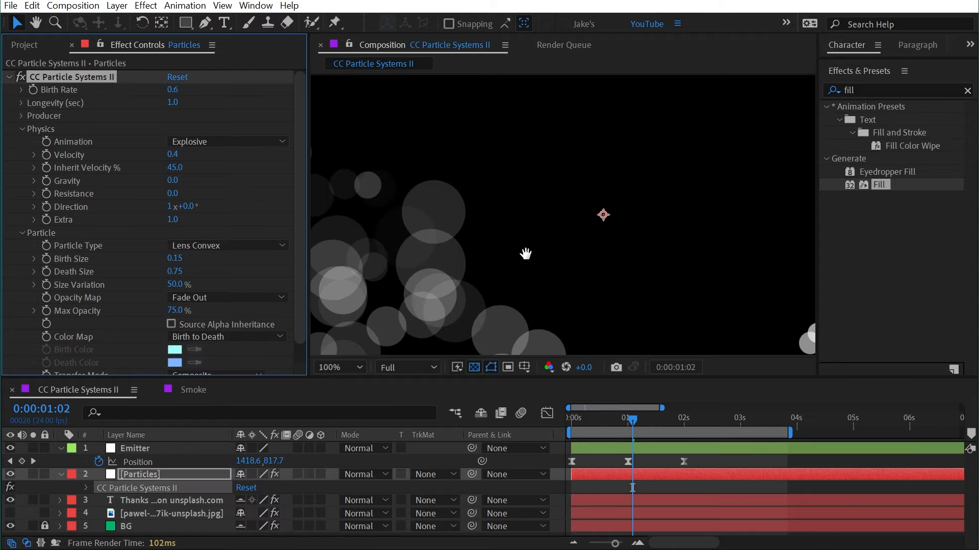
pyautogui.moveTo(524, 252); pyautogui.dragTo(548, 182)
pyautogui.press('v')
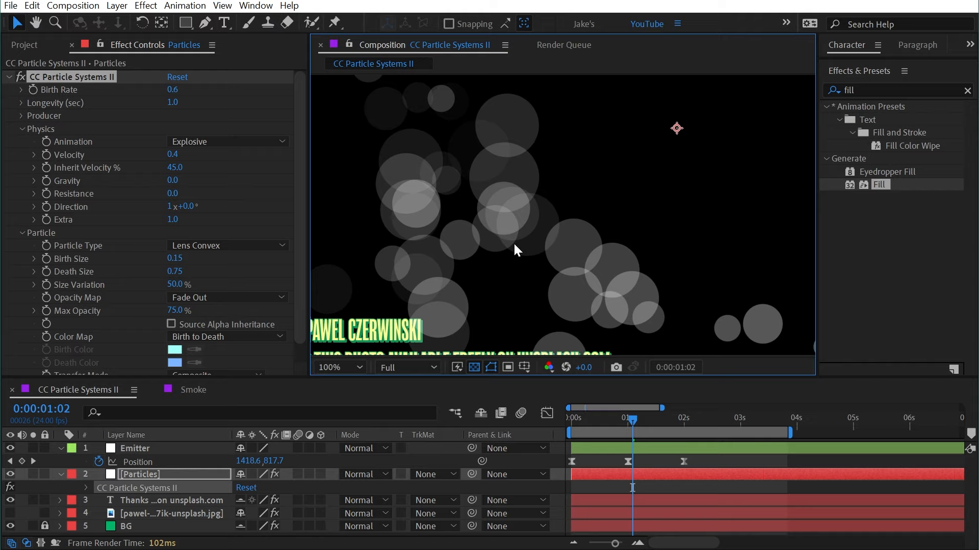
# Hide the Particles layer, show the photo layer again and set its Particle Type to Lens Convex.
pyautogui.hotkey('ctrl', 'Down')
pyautogui.hotkey('ctrl', 'Down')
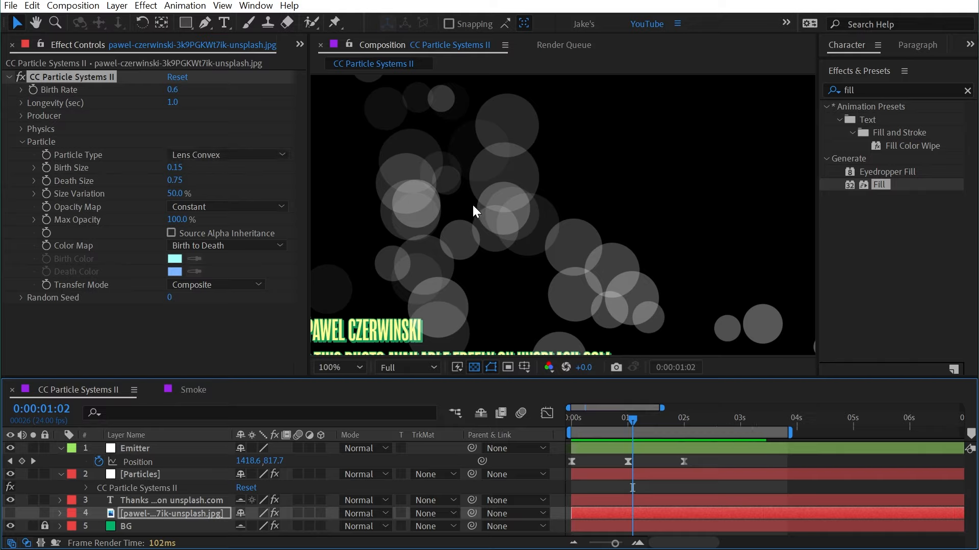
pyautogui.click(11, 475)
pyautogui.click(10, 513)
pyautogui.click(233, 153)
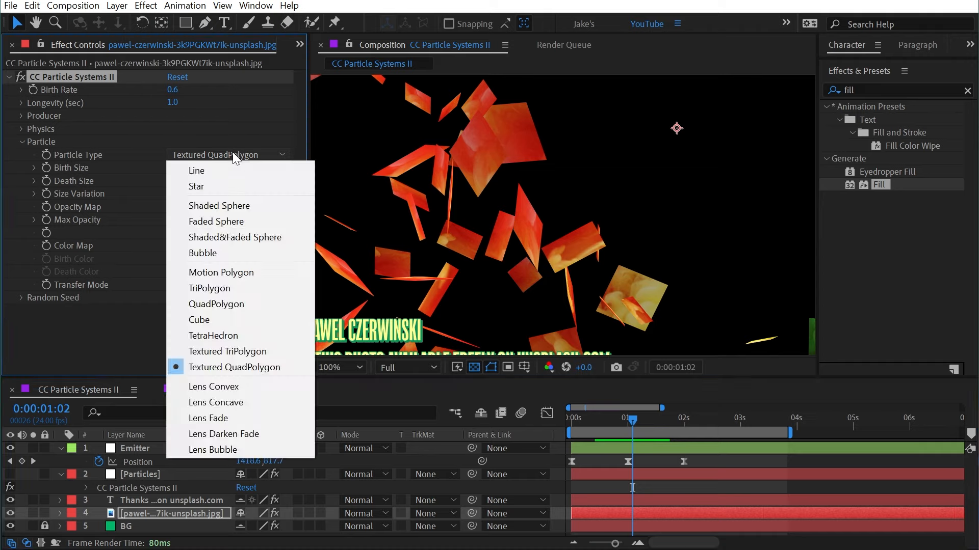
pyautogui.click(251, 393)
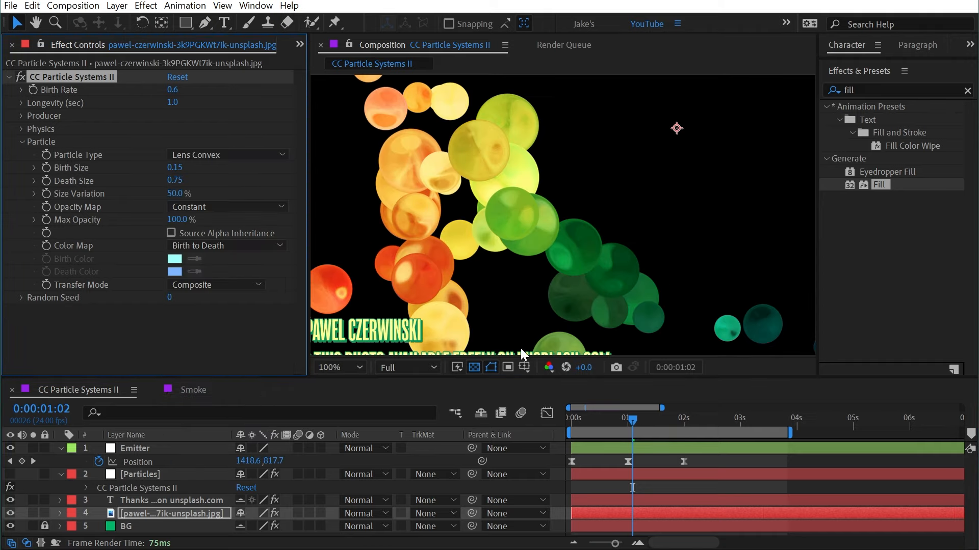
# Preview the convex lens particles, set the photo layer's Opacity Map to Fade Out, and play the animation again.
pyautogui.moveTo(632, 418); pyautogui.dragTo(608, 418)
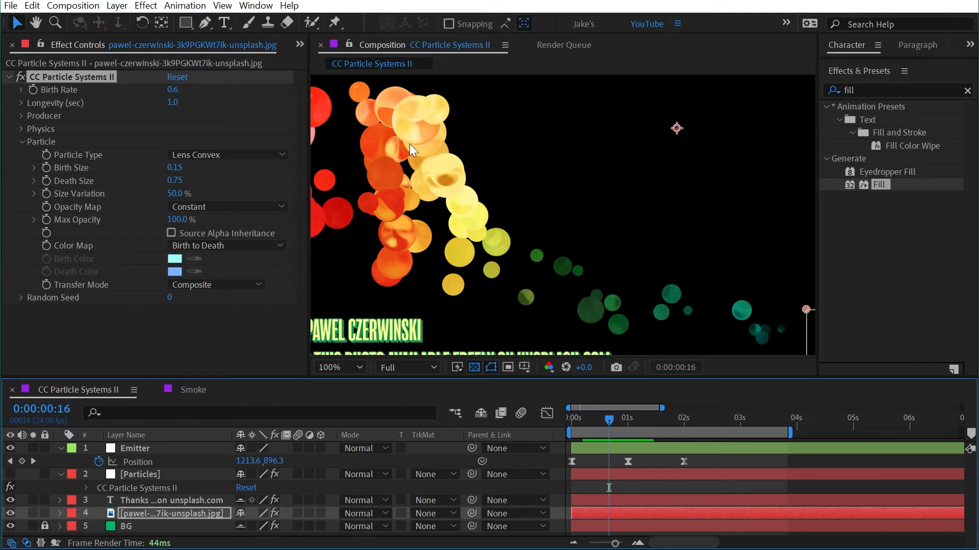
pyautogui.press(',')
pyautogui.press('space')
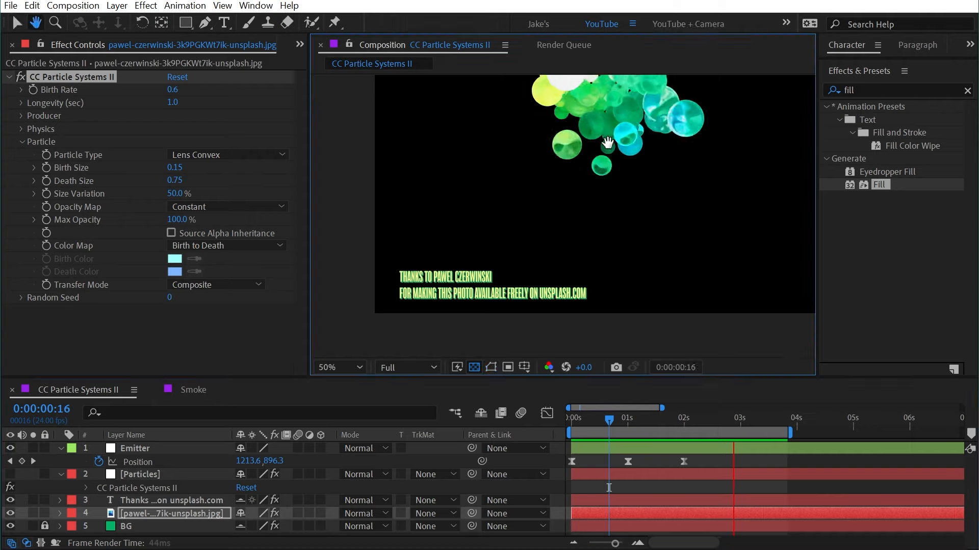
pyautogui.click(169, 206)
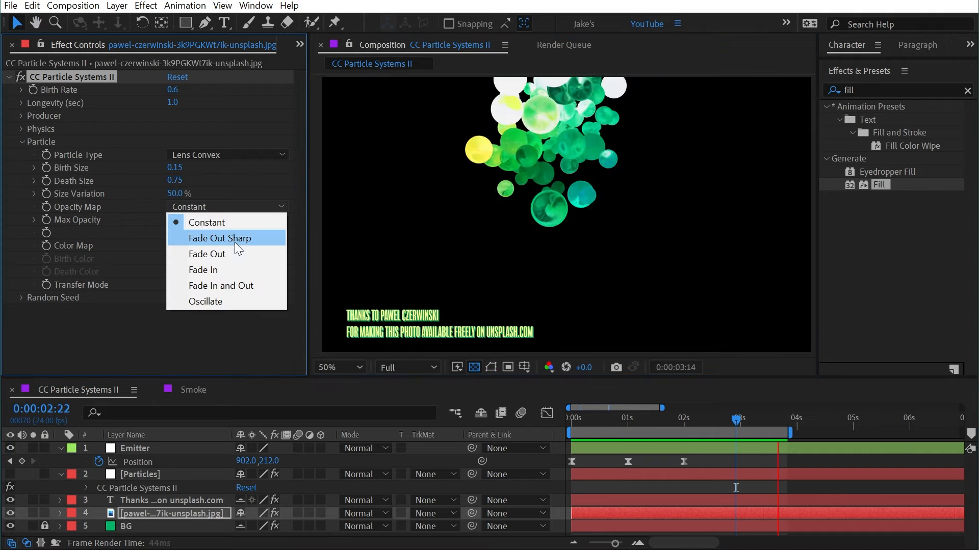
pyautogui.click(246, 252)
pyautogui.press('space')
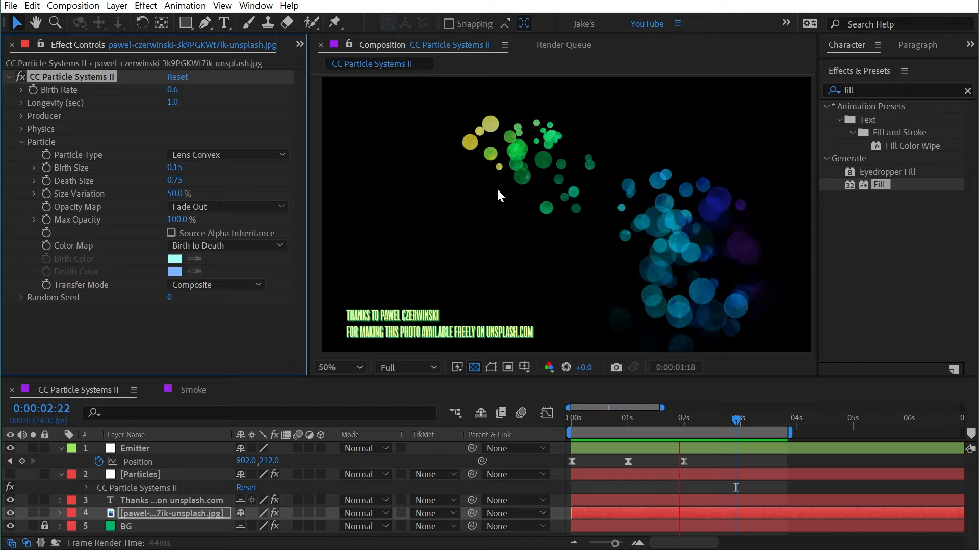
# Set the photo layer's Particle Type to Lens Concave and examine the particles up close, including at 0:00:01:06.
pyautogui.click(256, 156)
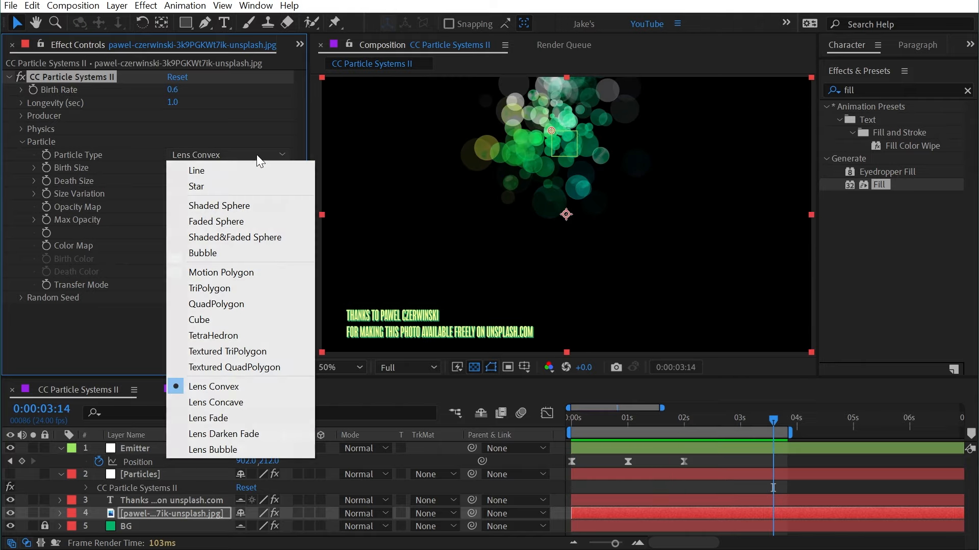
pyautogui.click(253, 402)
pyautogui.scroll(3, 566, 97)
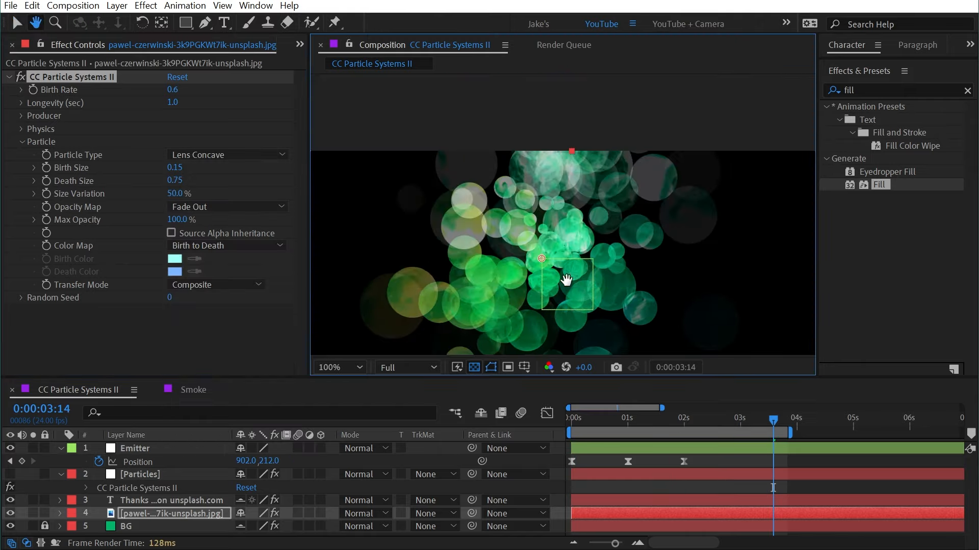
pyautogui.click(642, 419)
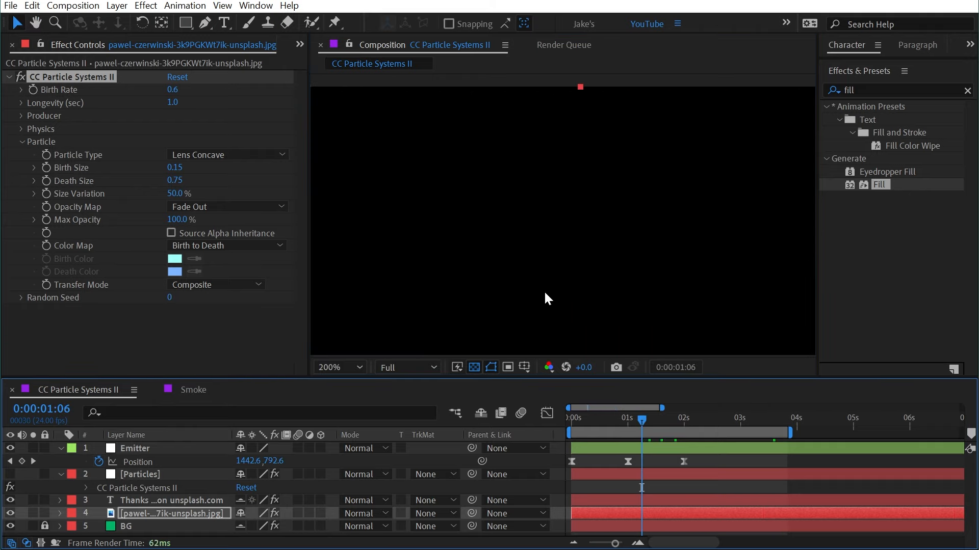
# Preview the concave lens particles on the photo layer and examine them up close at 0:00:00:18.
pyautogui.press(',')
pyautogui.press('h')
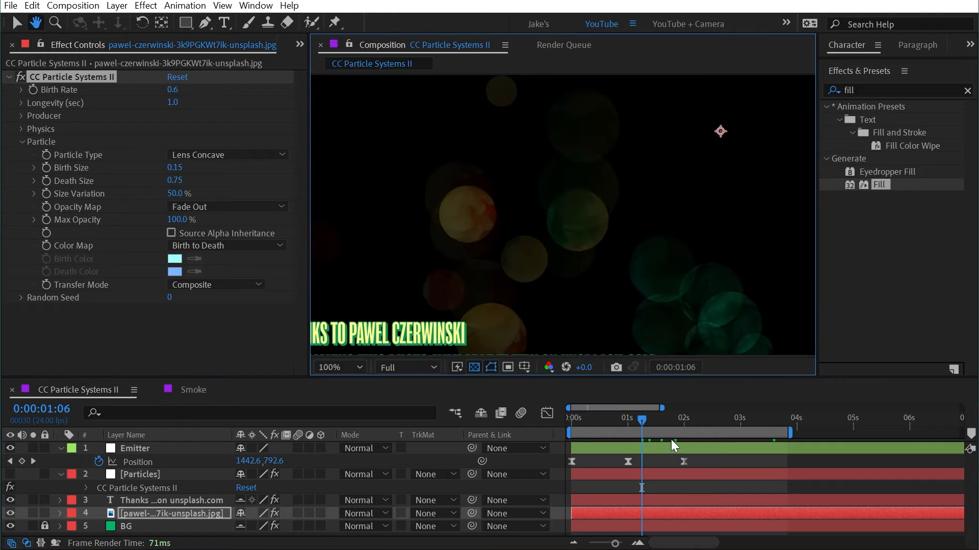
pyautogui.press('v')
pyautogui.moveTo(609, 423); pyautogui.dragTo(598, 420)
pyautogui.press('space')
pyautogui.scroll(1, 585, 268)
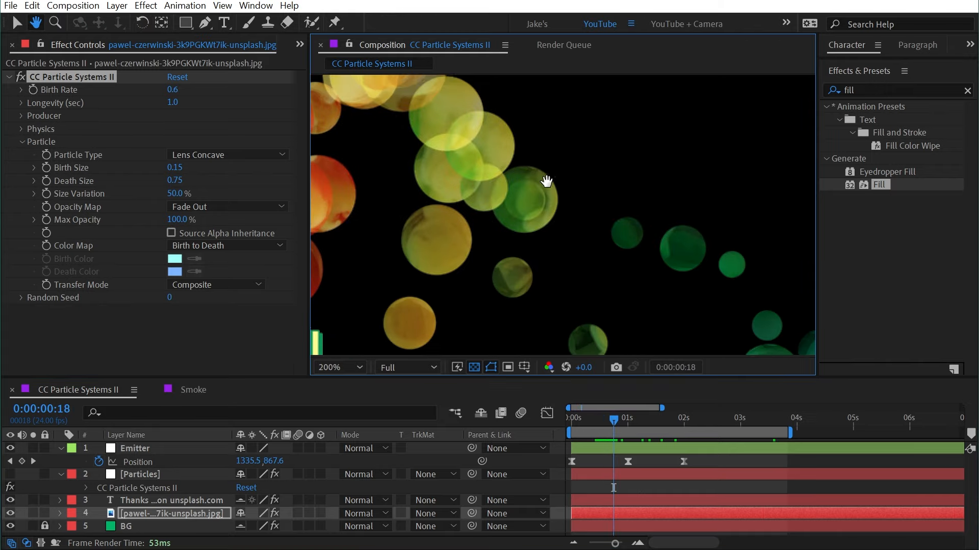
pyautogui.press('space')
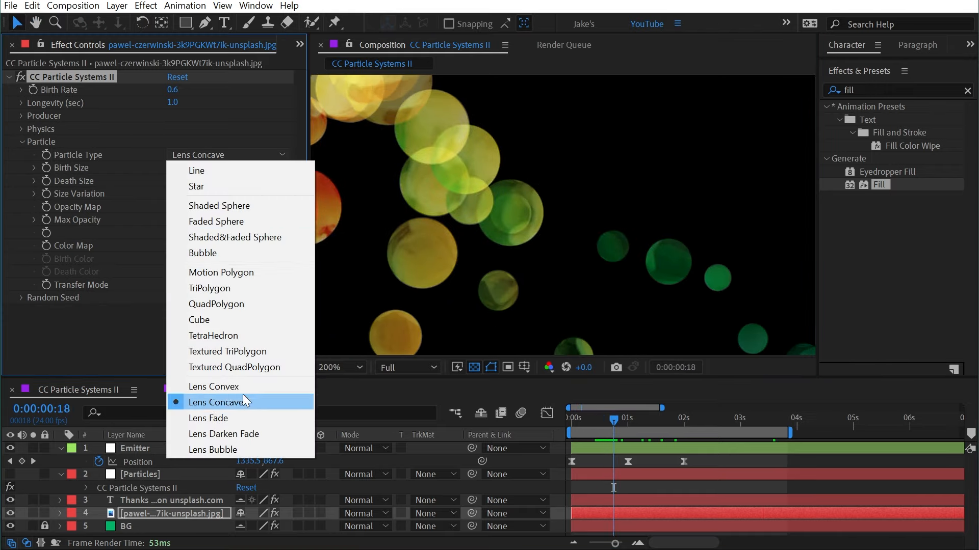
# Try Lens Convex as the photo layer's Particle Type for comparison, undo it, and look over the concave particles again.
pyautogui.click(240, 387)
pyautogui.hotkey('ctrl', 'z')
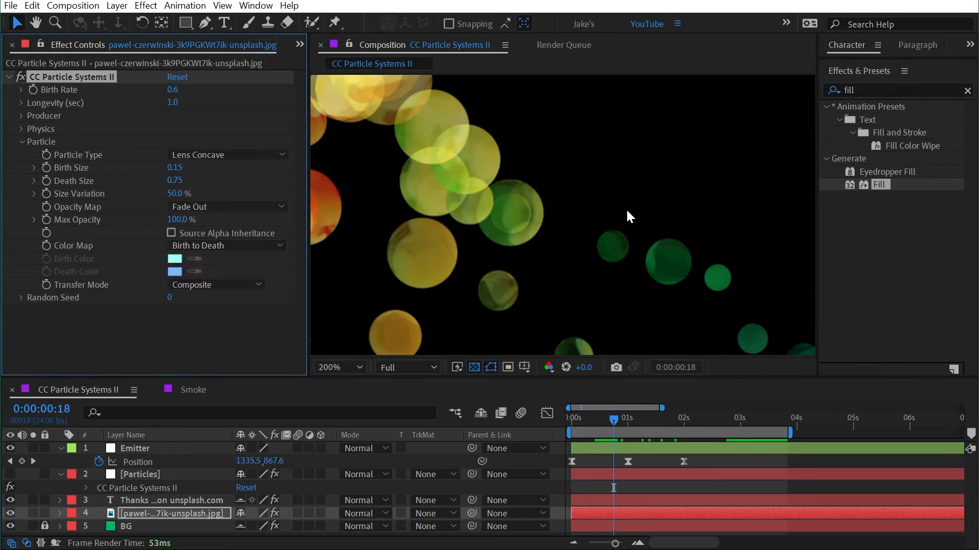
pyautogui.press('h')
pyautogui.moveTo(612, 206); pyautogui.dragTo(452, 96)
pyautogui.press('v')
# Try Lens Fade and Lens Darken Fade in turn as the photo layer's Particle Type.
pyautogui.click(230, 155)
pyautogui.click(256, 419)
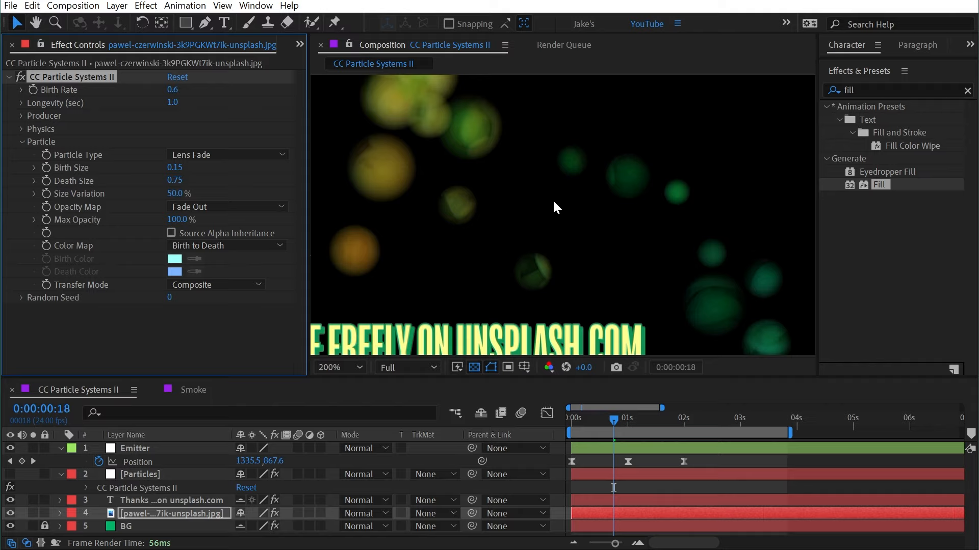
pyautogui.click(262, 163)
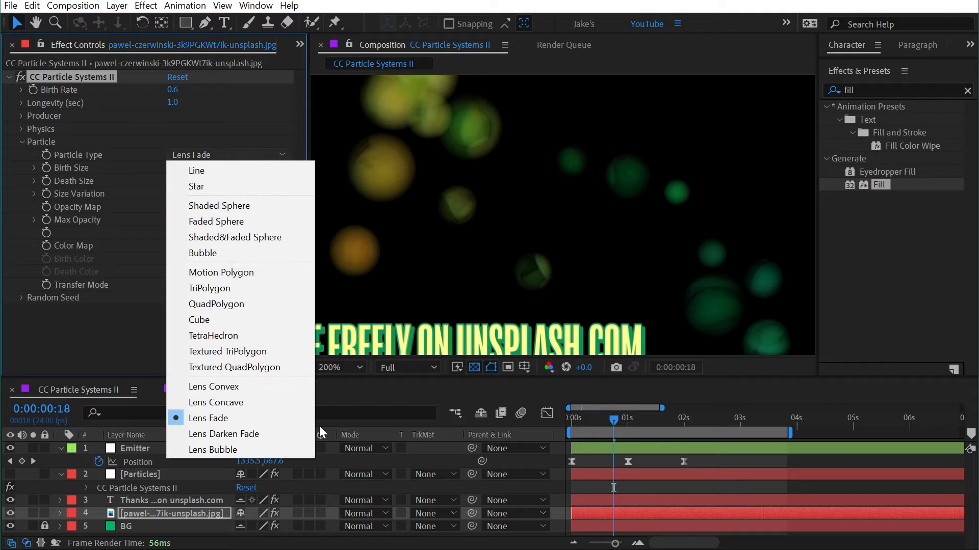
pyautogui.click(294, 436)
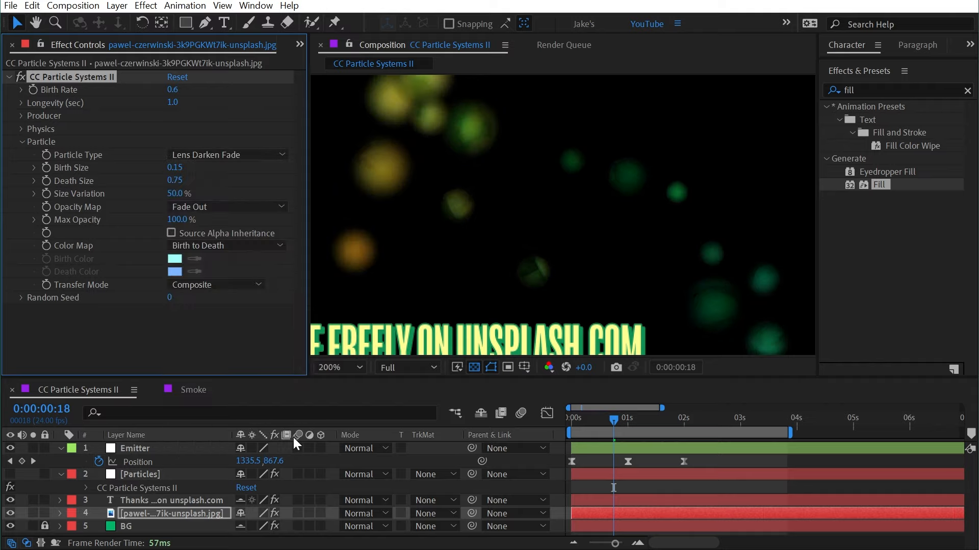
# Set the photo layer's Particle Type to Lens Bubble and play the animation from the start.
pyautogui.click(260, 156)
pyautogui.click(231, 449)
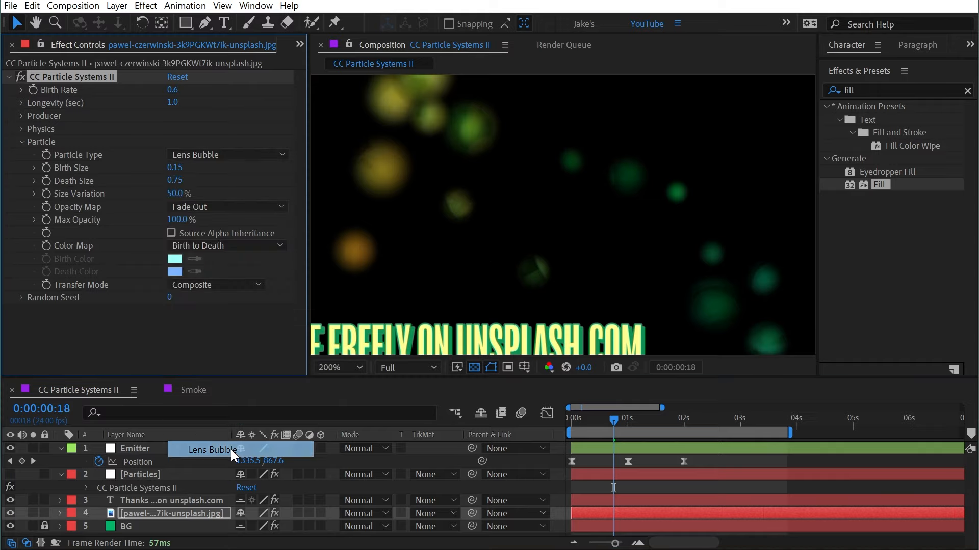
pyautogui.click(229, 155)
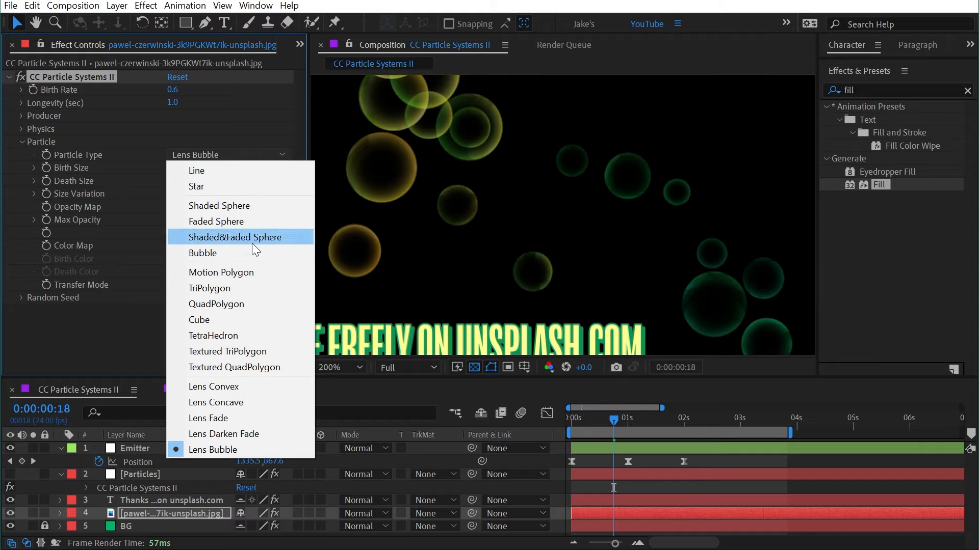
pyautogui.click(395, 145)
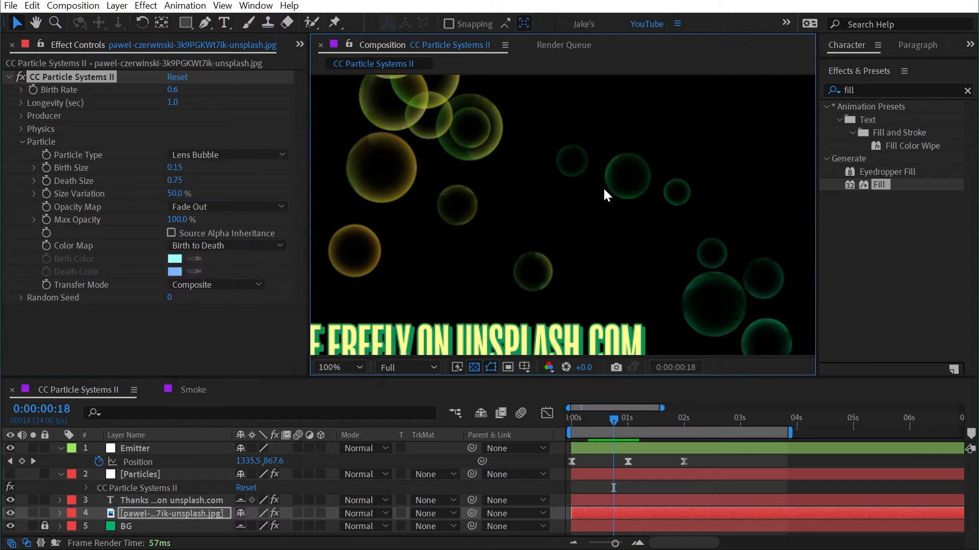
pyautogui.scroll(-1, 603, 188)
pyautogui.moveTo(655, 274); pyautogui.dragTo(661, 309)
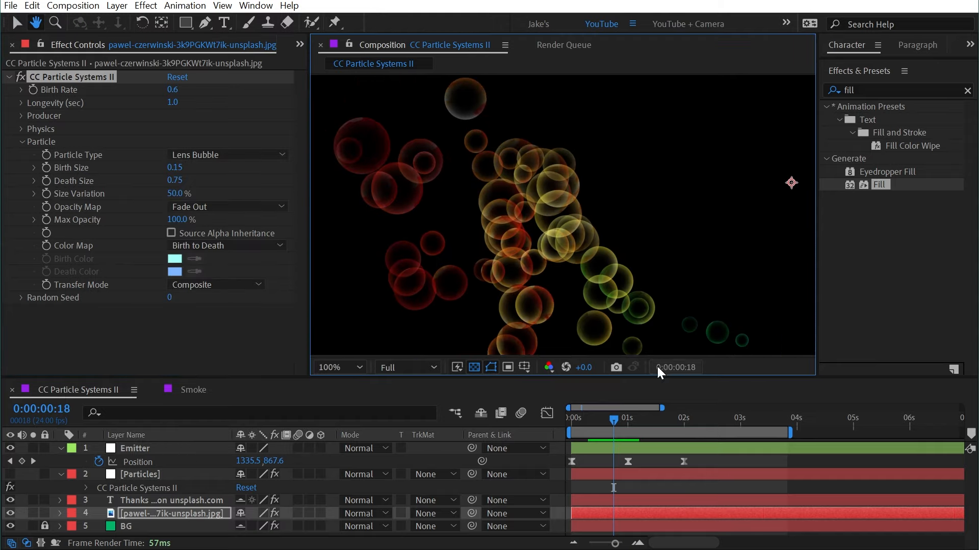
pyautogui.press('space')
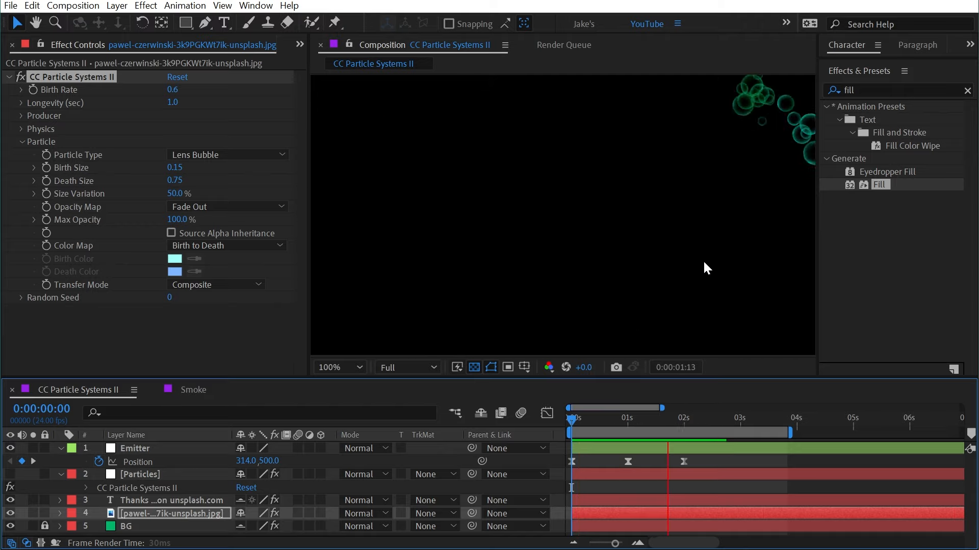
pyautogui.scroll(-1, 702, 259)
# Expand the Physics settings of CC Particle Systems II and look through the available Animation types.
pyautogui.click(169, 137)
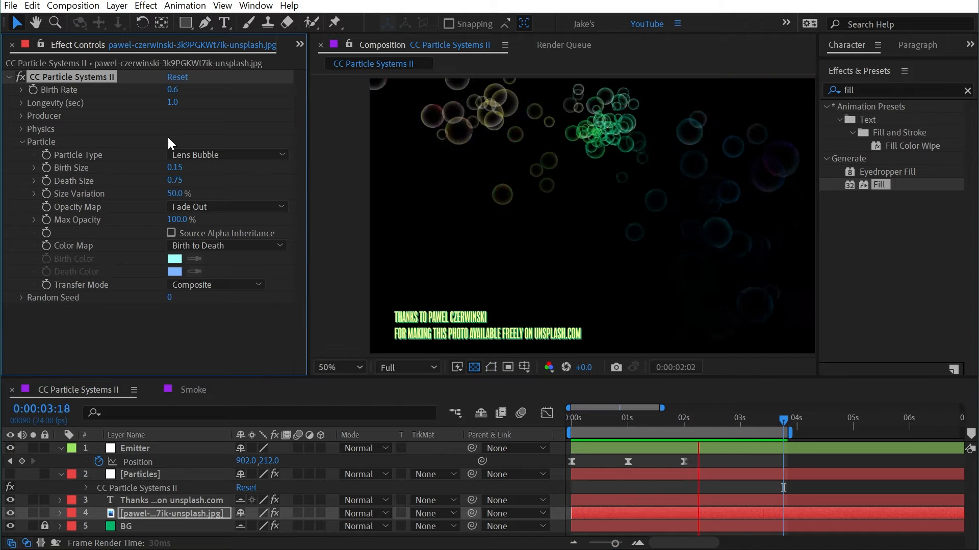
pyautogui.click(20, 129)
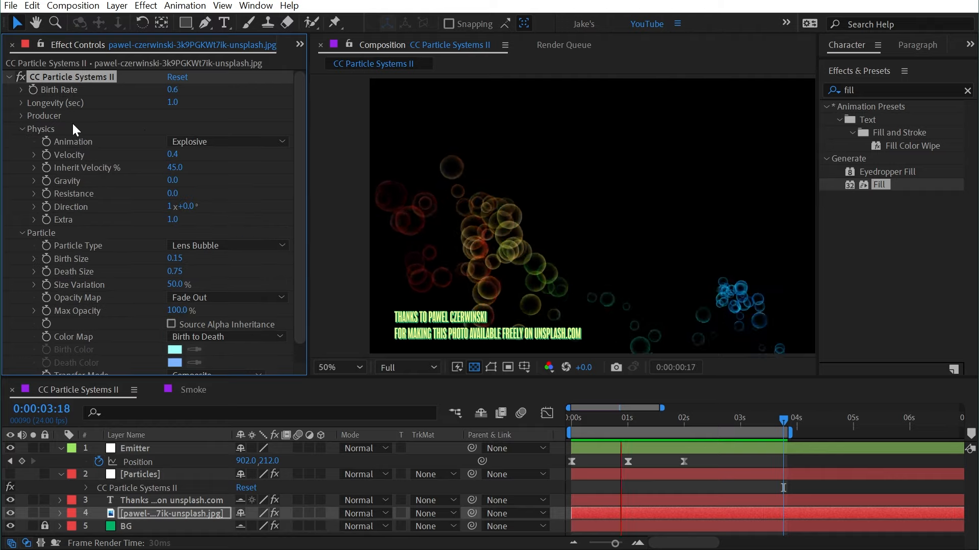
pyautogui.click(212, 138)
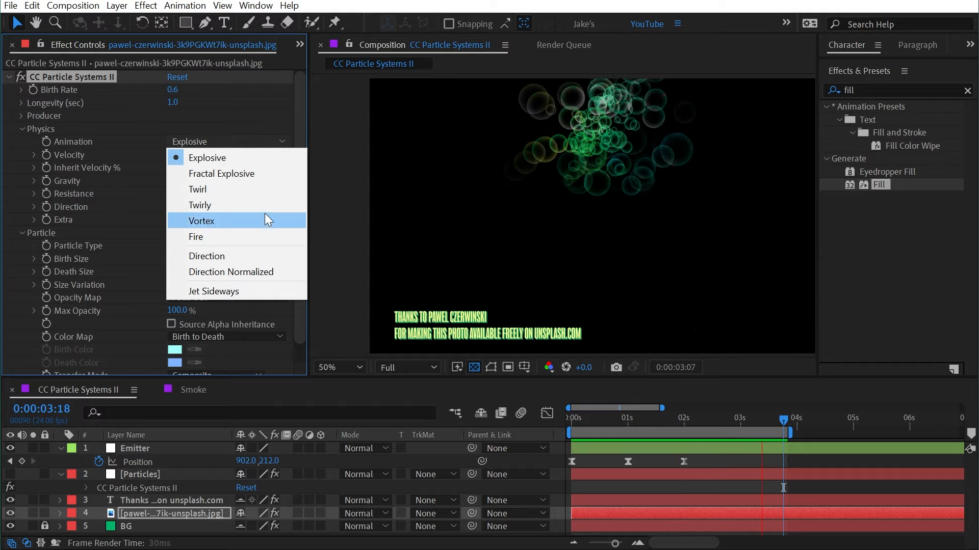
pyautogui.click(92, 163)
pyautogui.scroll(-1, 91, 163)
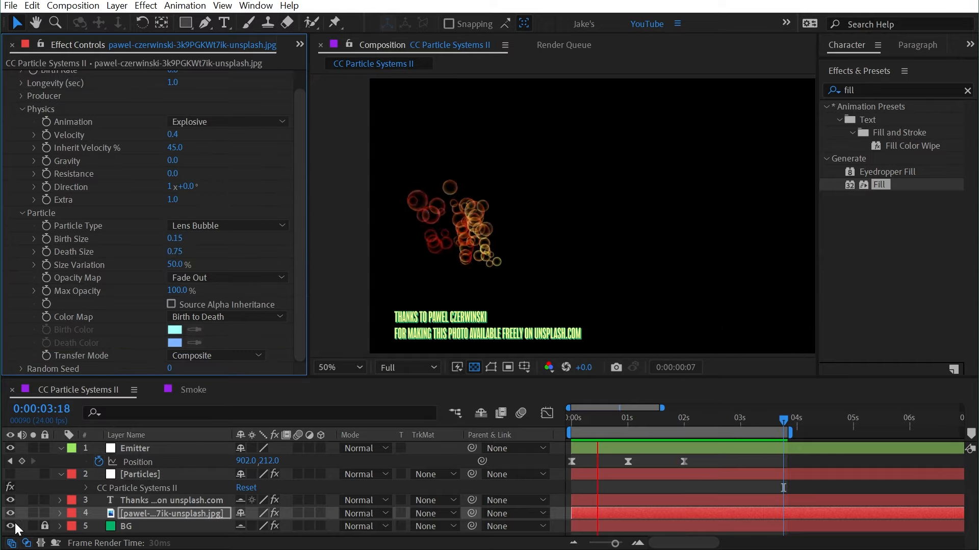
# Hide the photo layer and its credit text layer, then show and select the Particles layer.
pyautogui.click(9, 513)
pyautogui.click(9, 500)
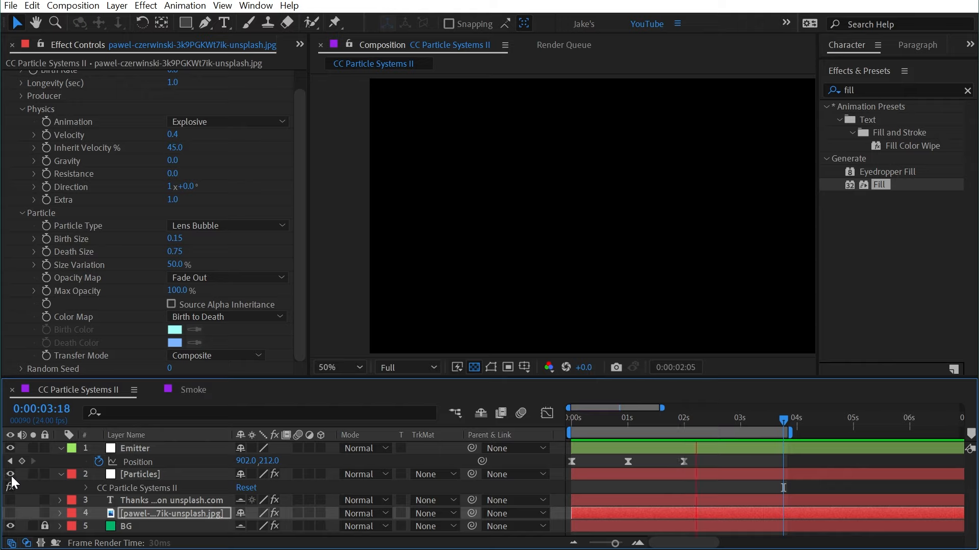
pyautogui.click(10, 474)
pyautogui.click(152, 474)
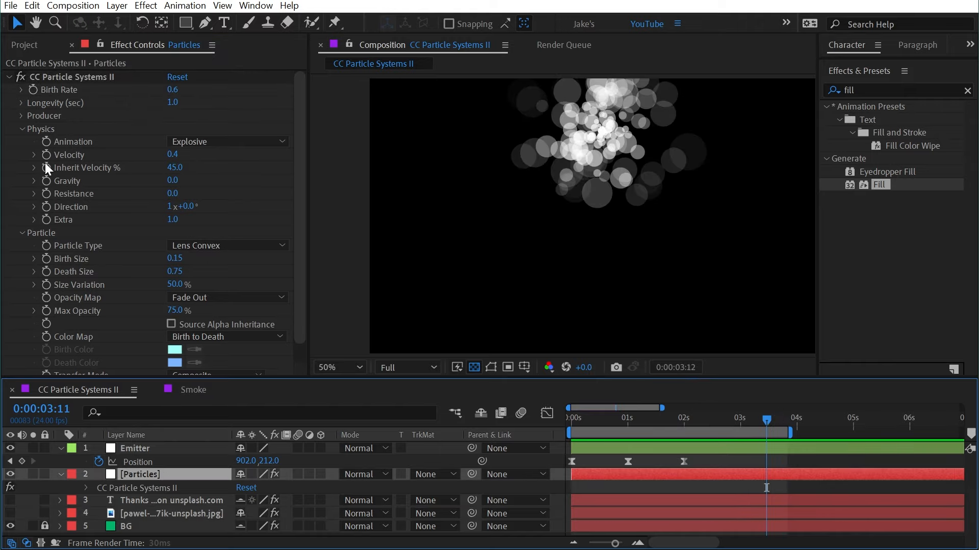
# Set the Particles layer's Particle Type to Line, play the animation, and examine the burst up close at 0:00:03:02.
pyautogui.click(227, 245)
pyautogui.click(225, 267)
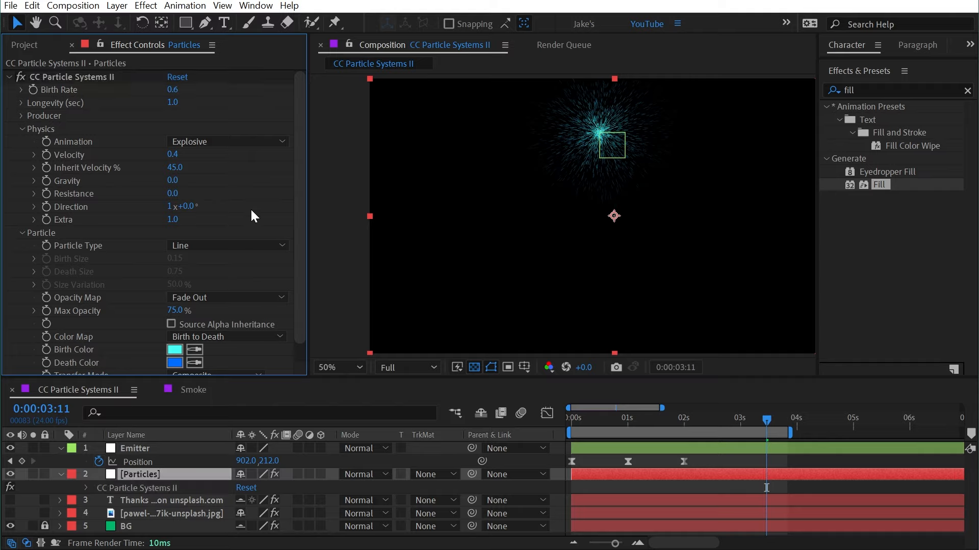
pyautogui.press('space')
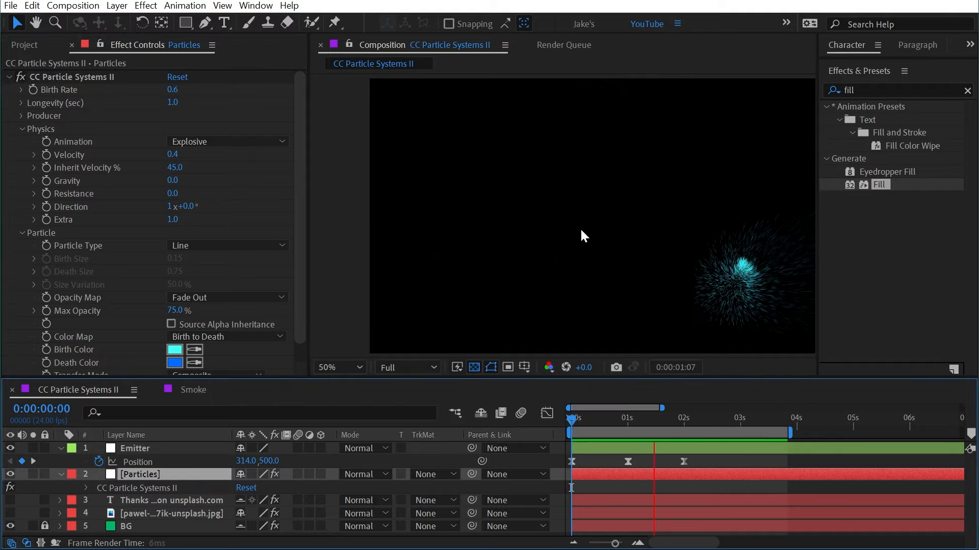
pyautogui.moveTo(627, 419); pyautogui.dragTo(696, 421)
pyautogui.press('space')
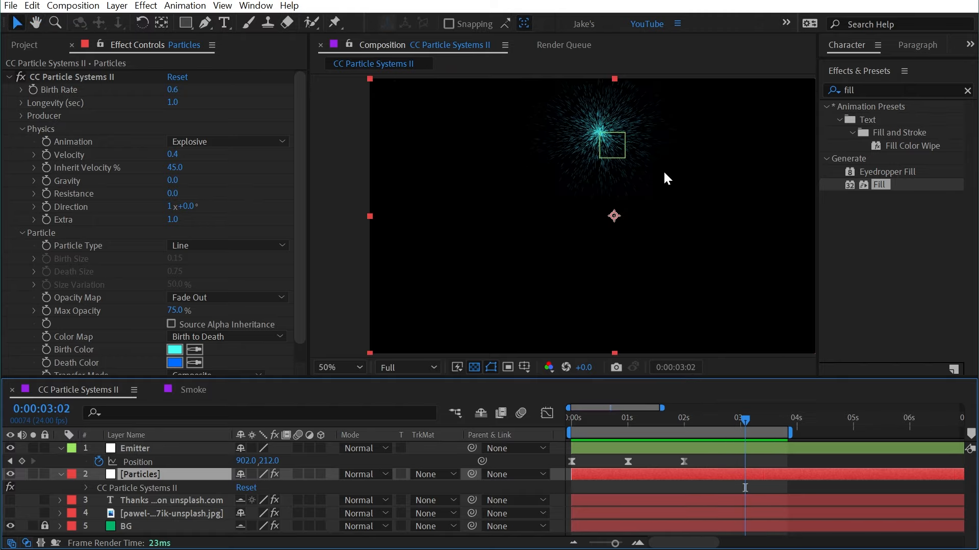
pyautogui.scroll(2, 565, 105)
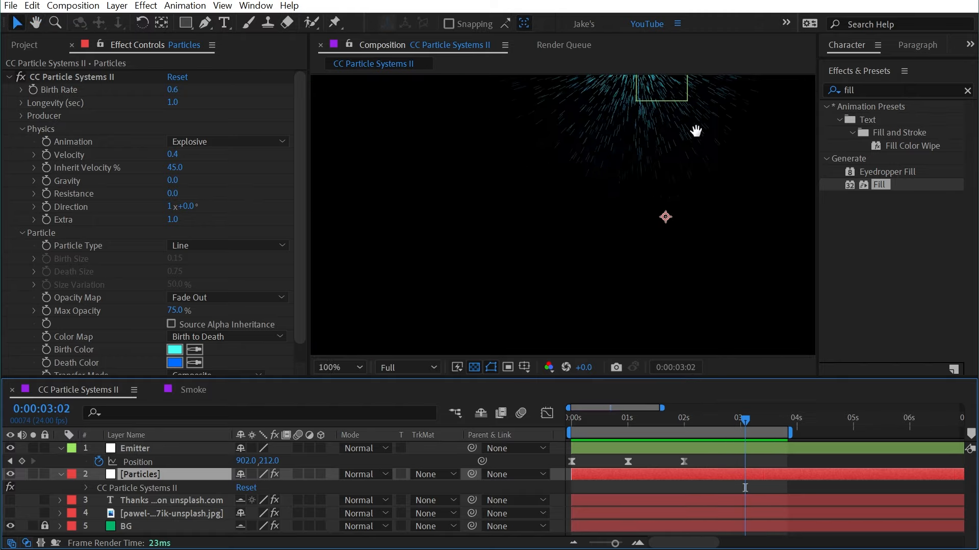
pyautogui.moveTo(695, 129); pyautogui.dragTo(445, 267)
# Set the Physics Animation of the line particles to Fractal Explosive and play the animation from the start.
pyautogui.click(215, 141)
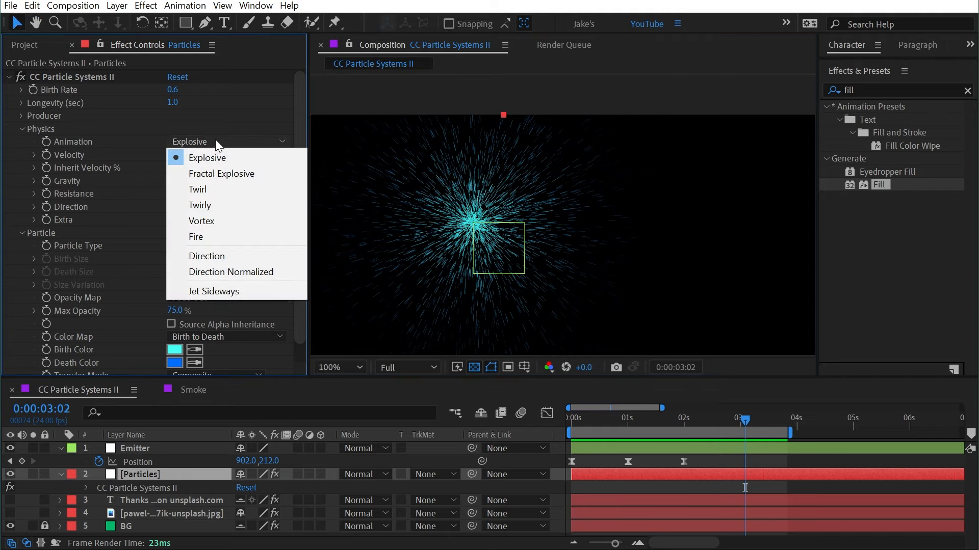
pyautogui.click(241, 172)
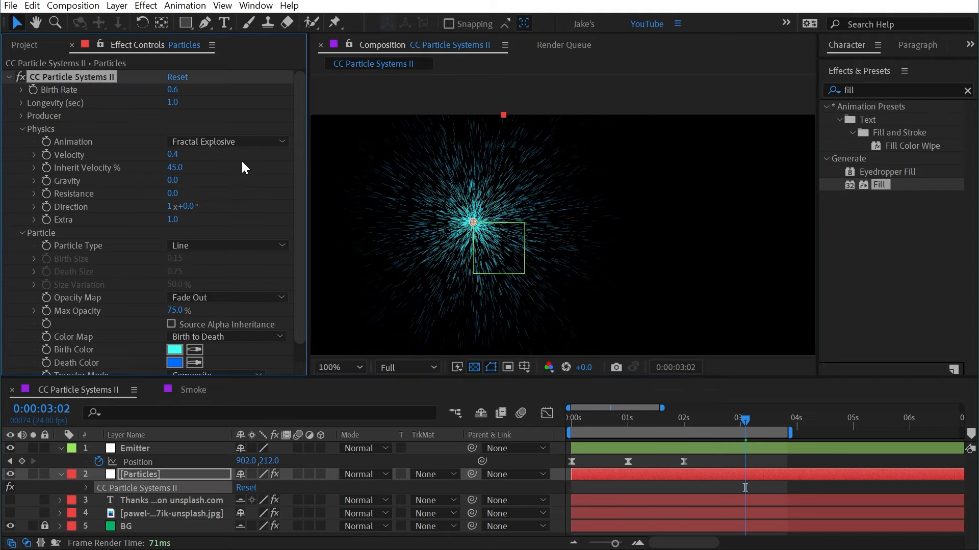
pyautogui.click(717, 421)
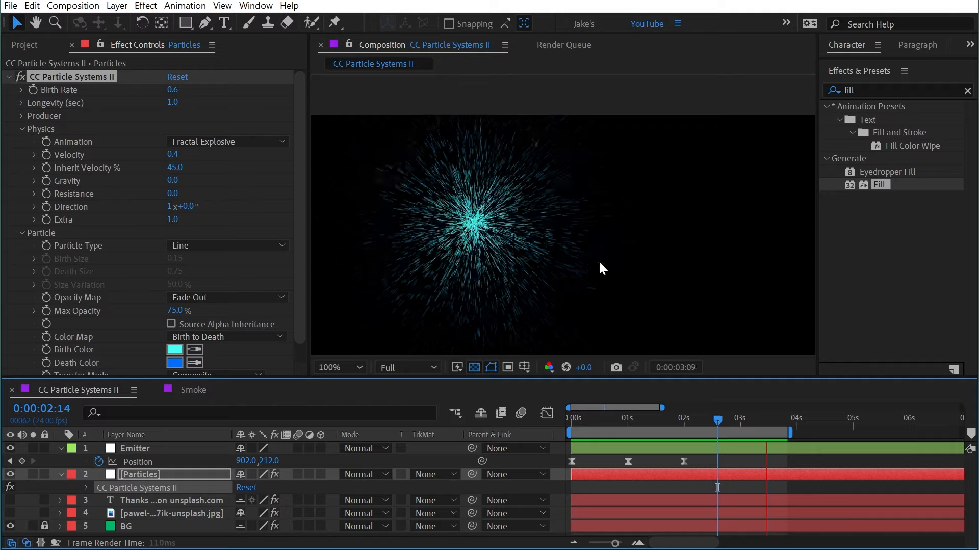
pyautogui.scroll(-2, 600, 269)
pyautogui.press('Home')
pyautogui.press('space')
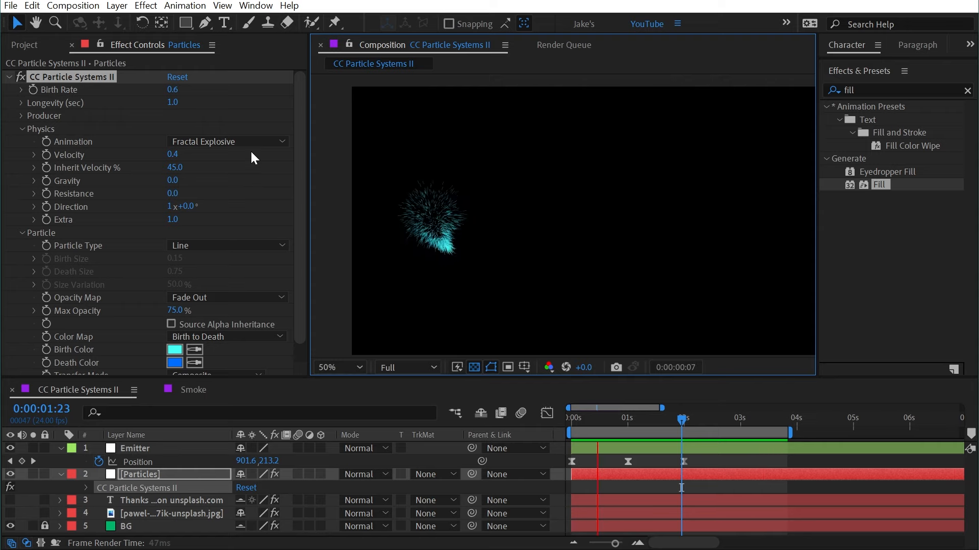
# View the fractal burst up close at 0:00:02:09 and set the Physics Direction to 1x+56°.
pyautogui.click(67, 200)
pyautogui.scroll(2, 702, 174)
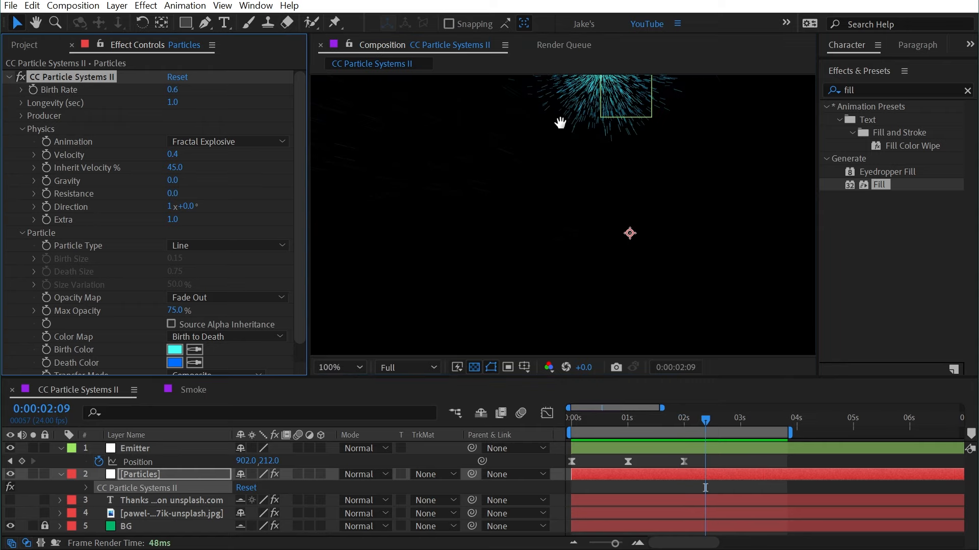
pyautogui.press('h')
pyautogui.moveTo(559, 122); pyautogui.dragTo(489, 269)
pyautogui.press('v')
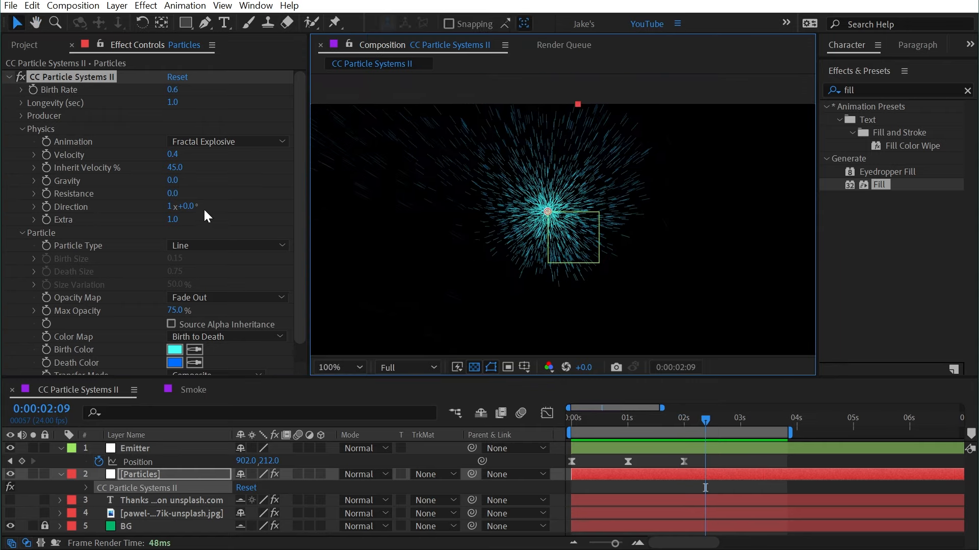
pyautogui.moveTo(189, 207); pyautogui.dragTo(230, 206)
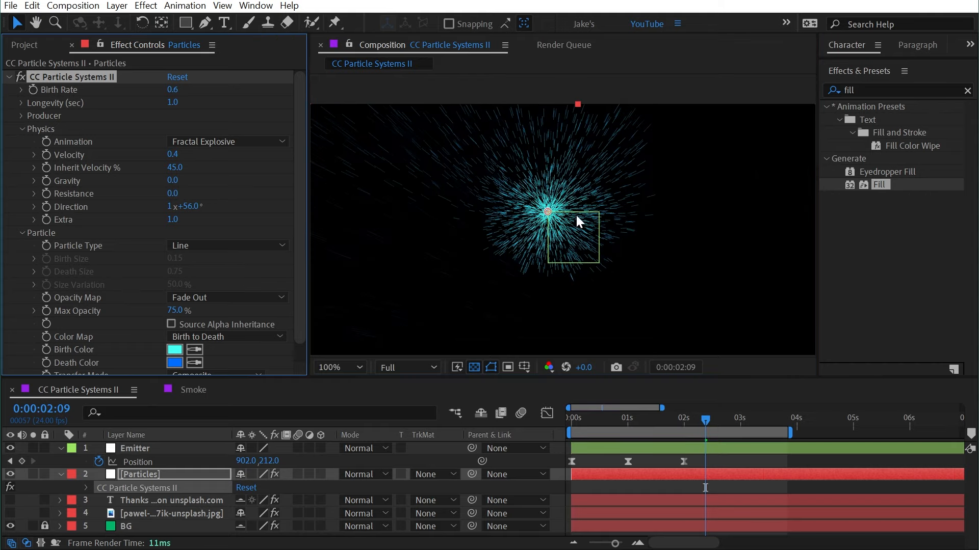
# Switch the Physics Animation to Explosive at 0:00:02:07 and set the Direction to 1x+192°.
pyautogui.press(',')
pyautogui.press(',')
pyautogui.click(571, 421)
pyautogui.click(227, 142)
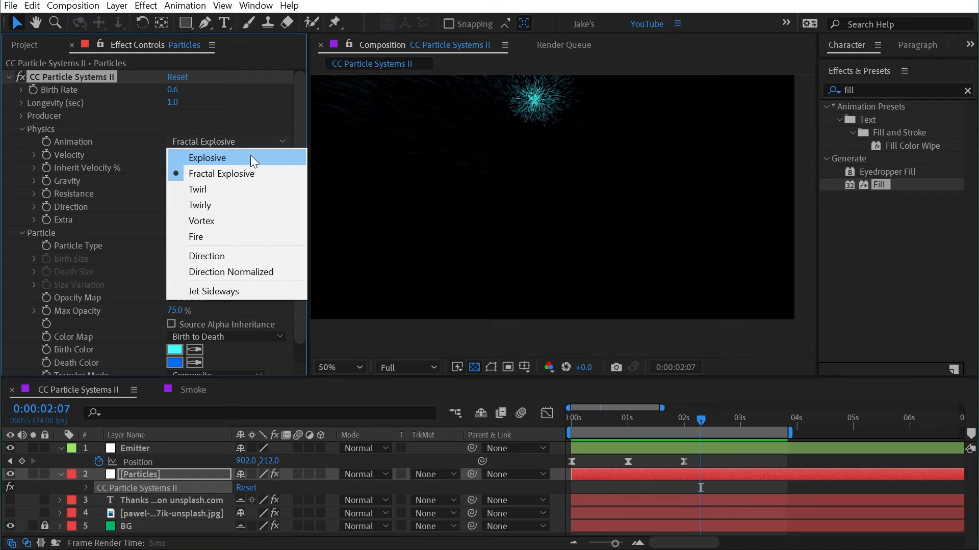
pyautogui.click(249, 157)
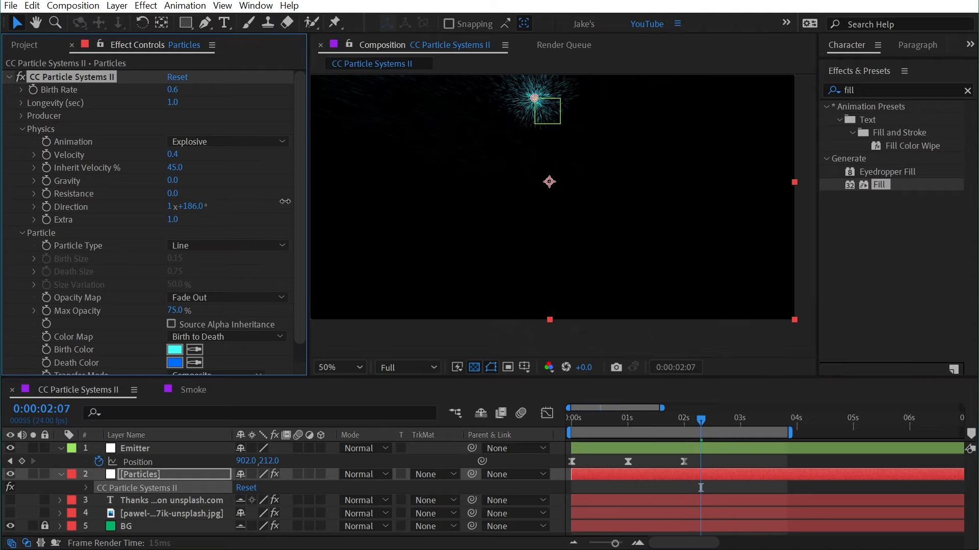
# Return the Physics Animation to Fractal Explosive and play the particle burst.
pyautogui.hotkey('ctrl', 'z')
pyautogui.moveTo(477, 146); pyautogui.dragTo(492, 189)
pyautogui.press('space')
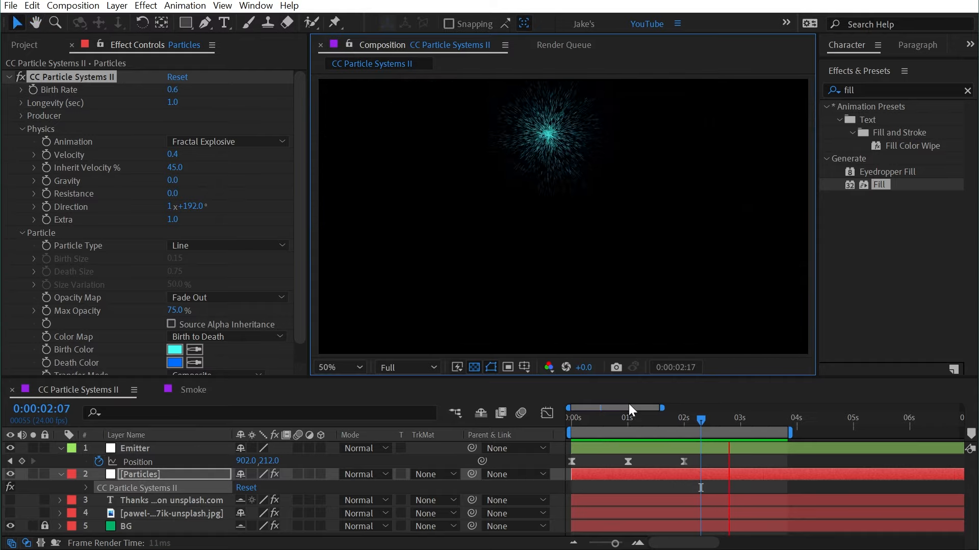
# Set the Physics Gravity to -1.5 and recolour the line particles with a yellow Birth Color and a red Death Color.
pyautogui.press('space')
pyautogui.moveTo(172, 180); pyautogui.dragTo(52, 168)
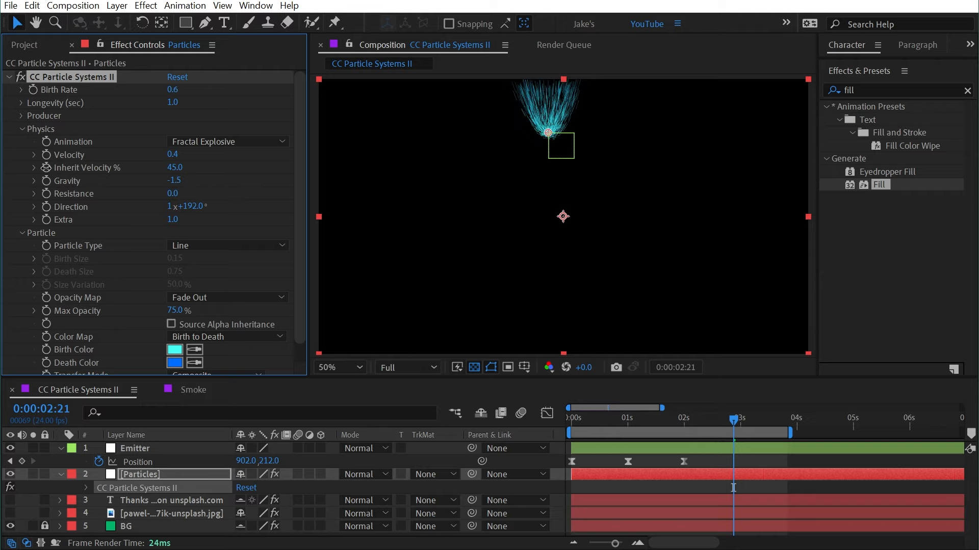
pyautogui.click(174, 350)
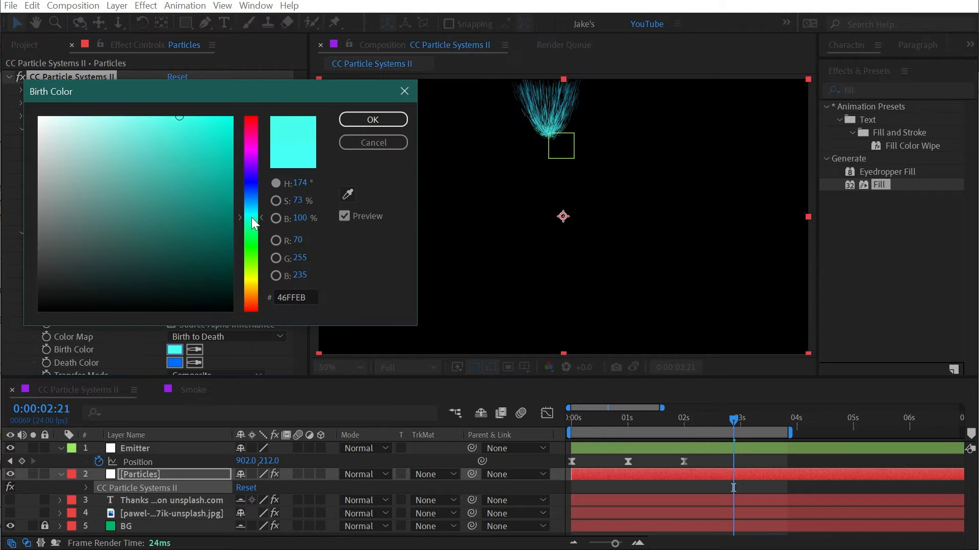
pyautogui.moveTo(252, 217); pyautogui.dragTo(258, 279)
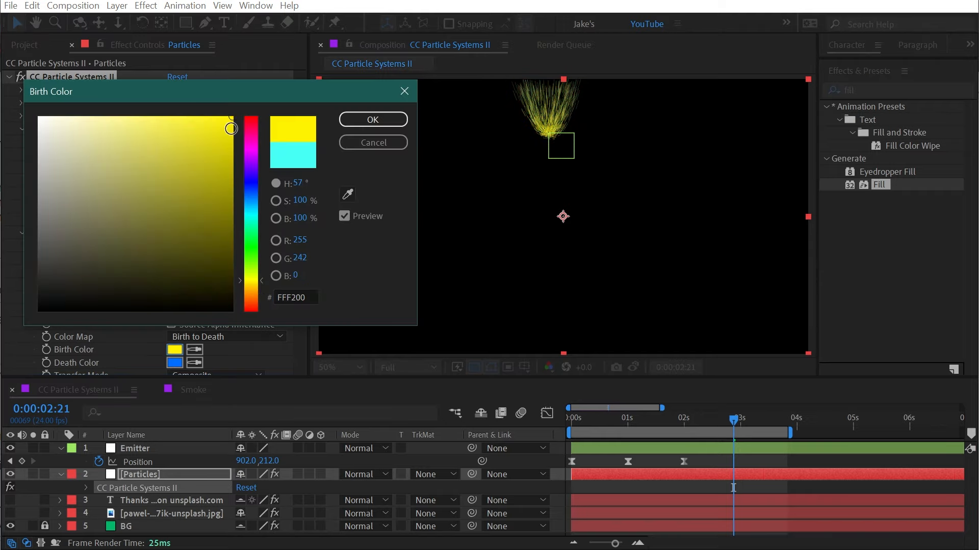
pyautogui.moveTo(231, 129); pyautogui.dragTo(191, 100)
pyautogui.click(373, 119)
pyautogui.click(174, 362)
pyautogui.moveTo(253, 302); pyautogui.dragTo(254, 308)
pyautogui.click(373, 119)
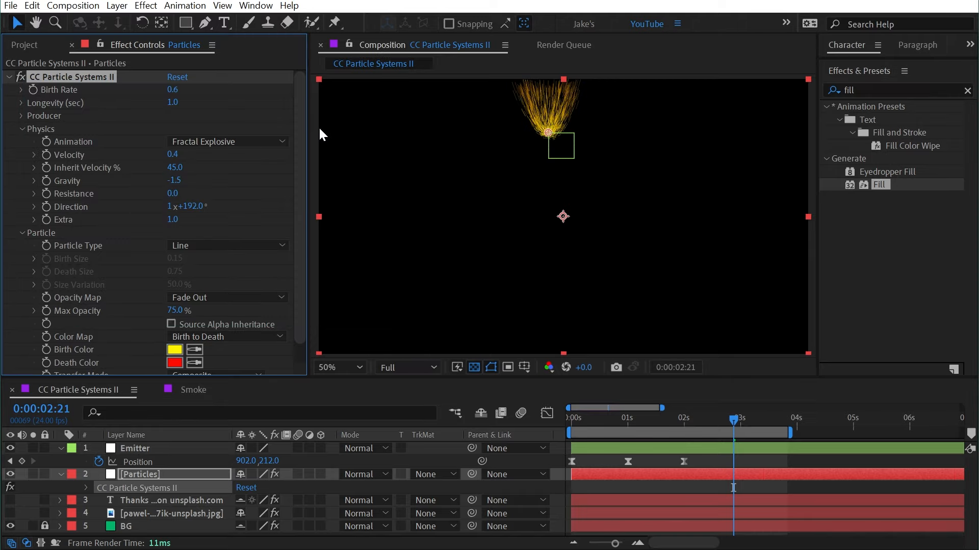
# Change the Particle Type to Shaded Sphere and set the particles' Transfer Mode to Add.
pyautogui.click(193, 246)
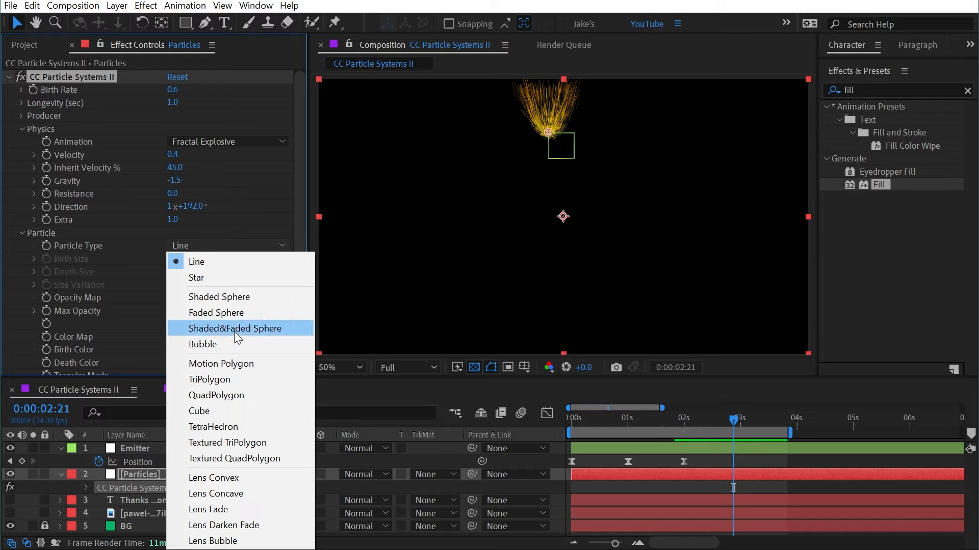
pyautogui.click(214, 298)
pyautogui.scroll(-1, 122, 358)
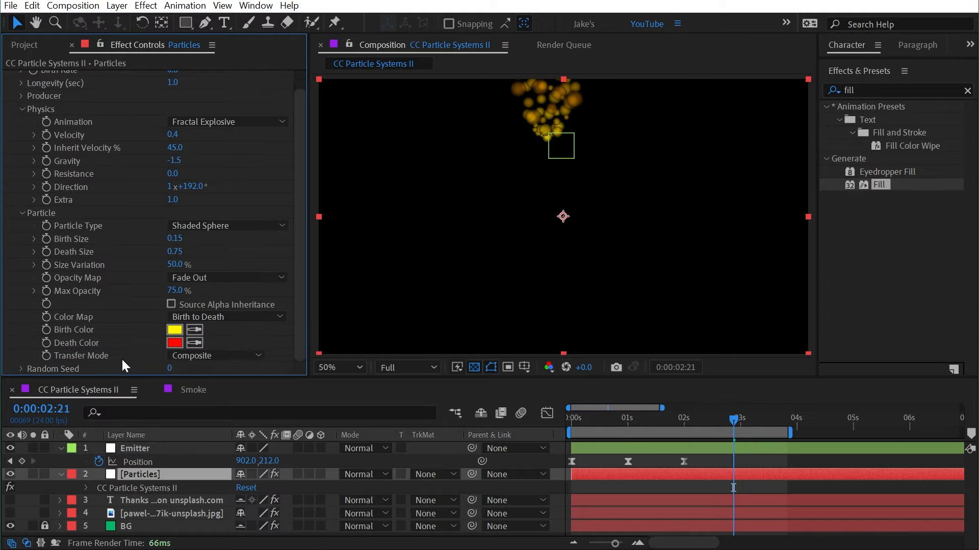
pyautogui.click(203, 355)
pyautogui.click(216, 402)
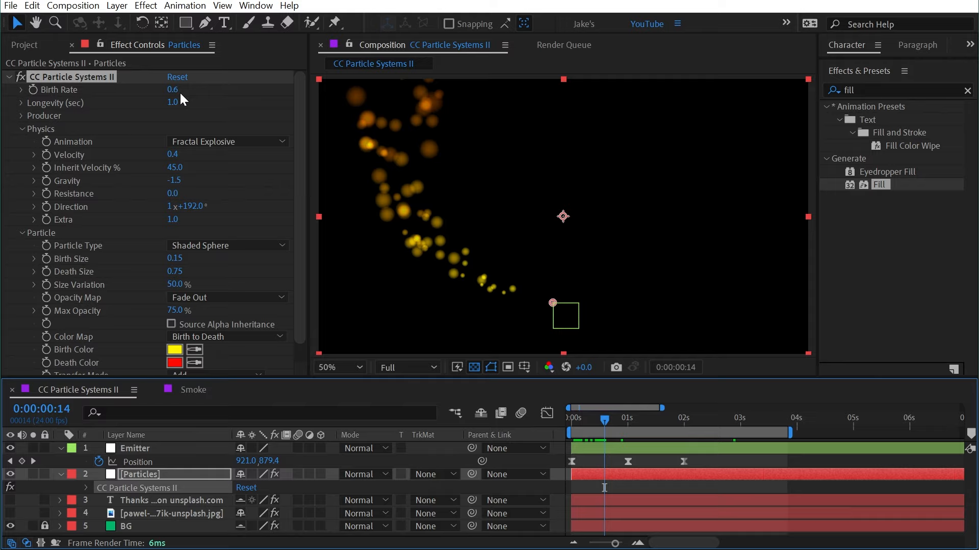
# At 0:00:00:14, raise the Birth Rate to 19.8 and shorten the Longevity to 0.2 seconds.
pyautogui.moveTo(179, 90); pyautogui.dragTo(315, 86)
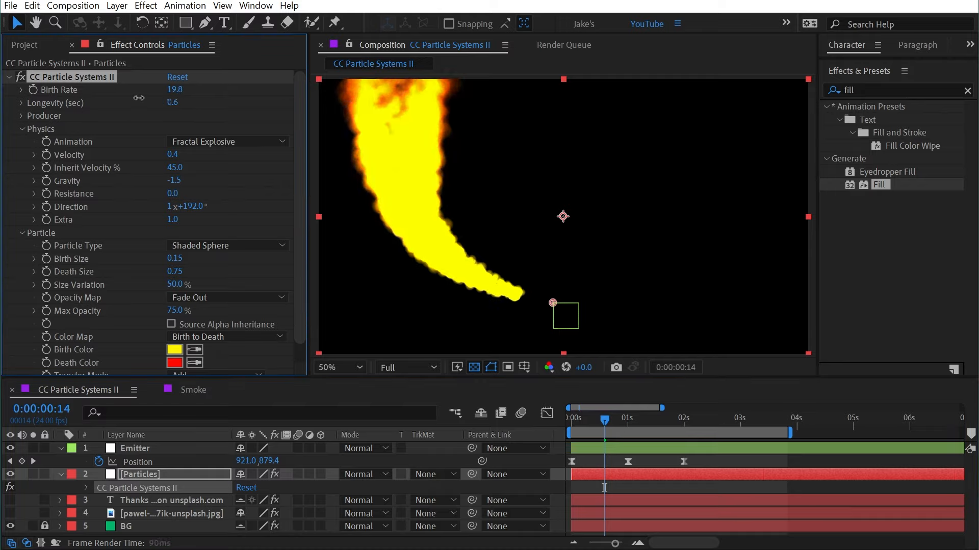
pyautogui.moveTo(173, 101); pyautogui.dragTo(109, 93)
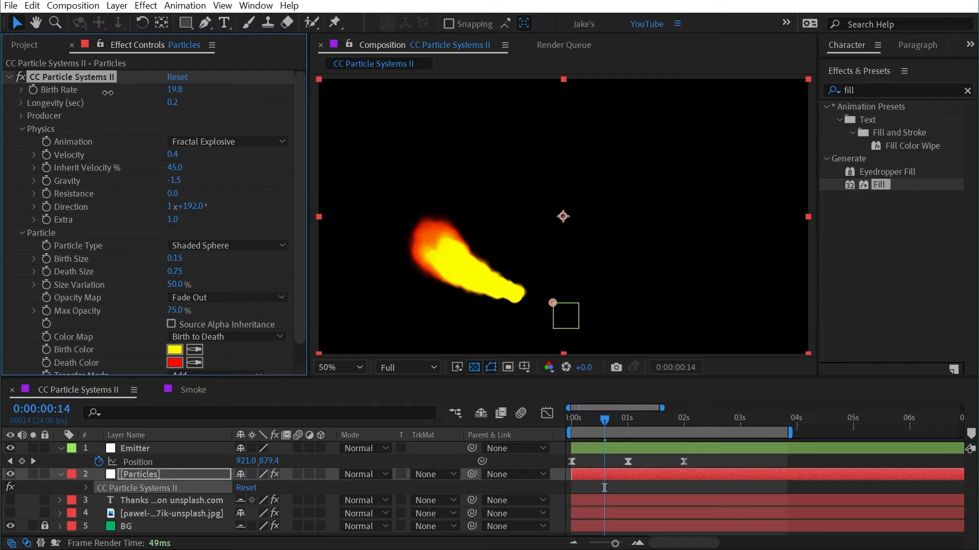
# Change the Death Color to orange and the Birth Color to a slightly softer yellow for a fiery look.
pyautogui.scroll(-1, 131, 305)
pyautogui.click(175, 342)
pyautogui.moveTo(255, 303); pyautogui.dragTo(257, 302)
pyautogui.click(206, 121)
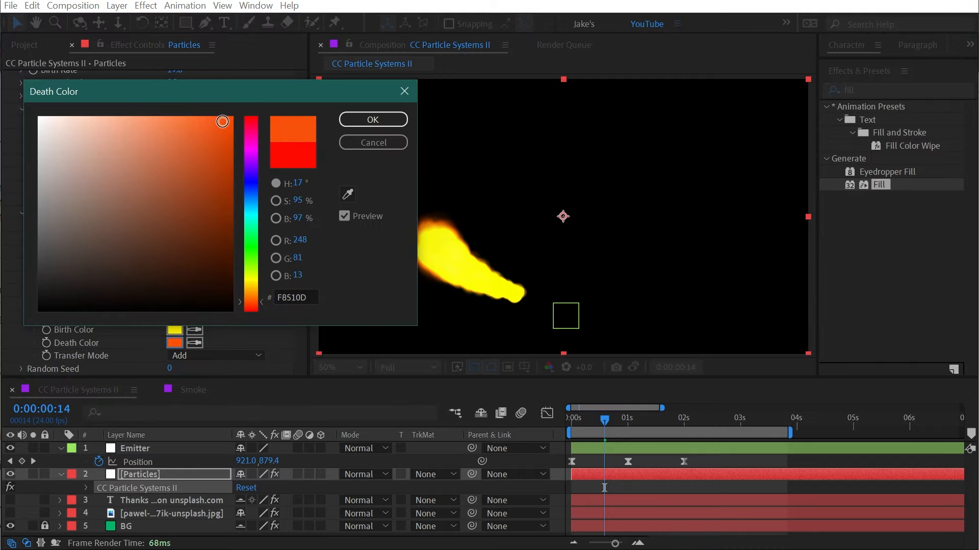
pyautogui.click(371, 120)
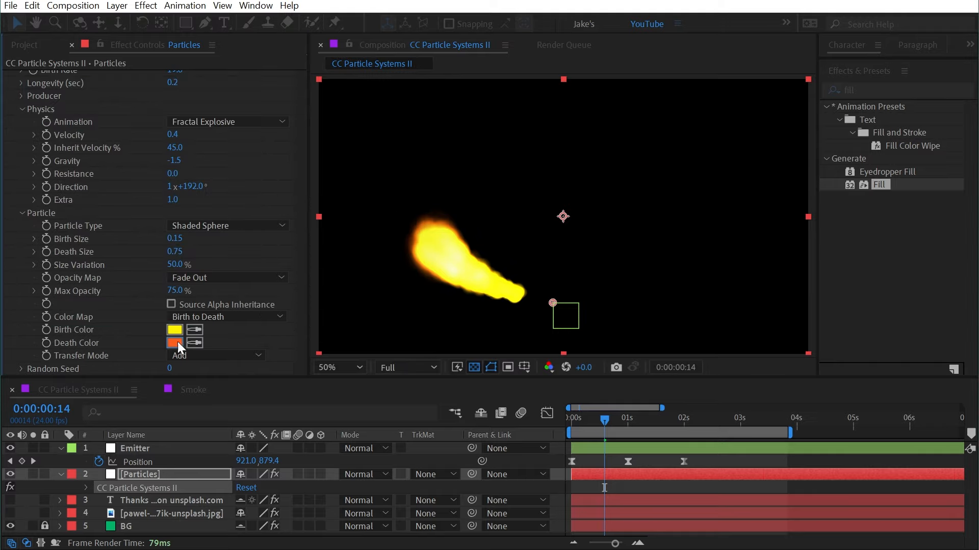
pyautogui.click(174, 330)
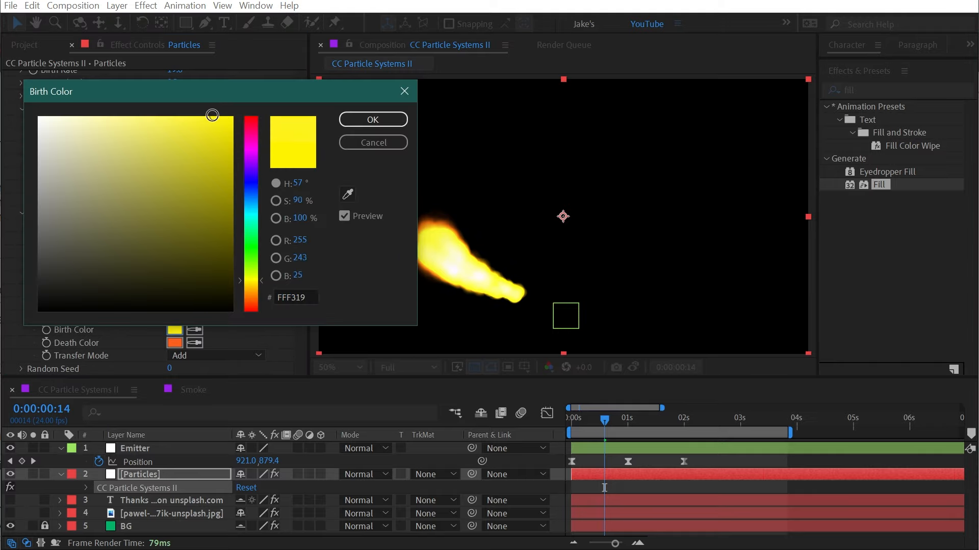
pyautogui.click(358, 119)
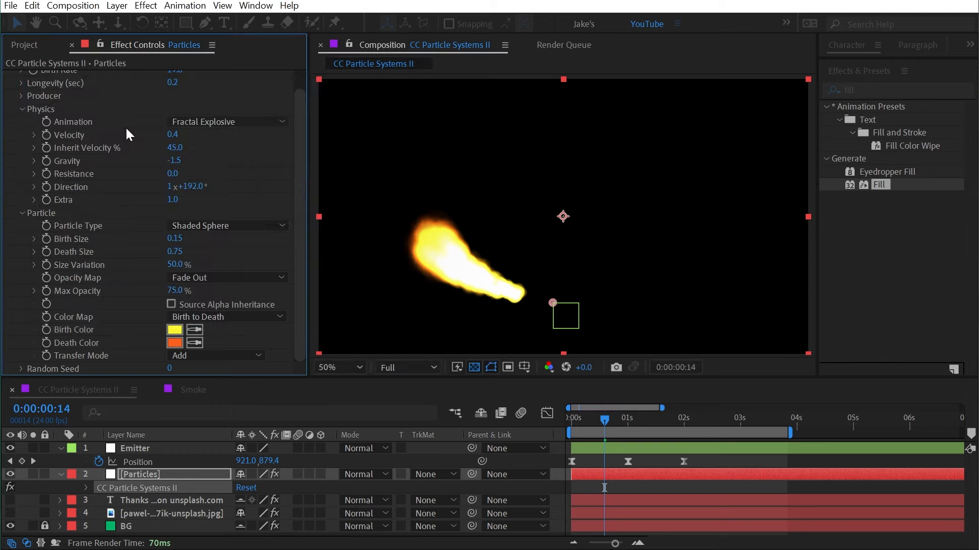
# Set the Physics Inherit Velocity % to 0.
pyautogui.scroll(1, 153, 133)
pyautogui.moveTo(115, 89); pyautogui.dragTo(143, 85)
pyautogui.click(179, 167)
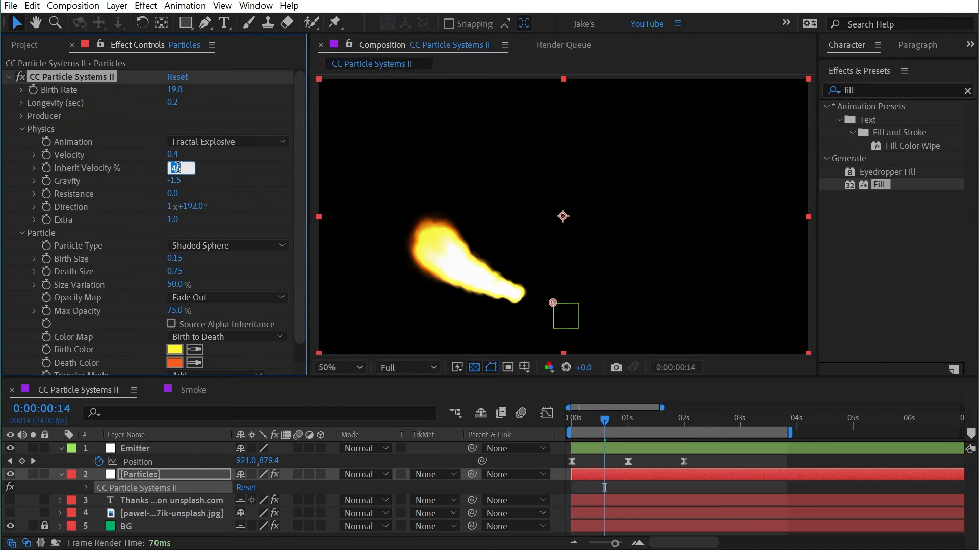
pyautogui.write('0')
pyautogui.press('Return')
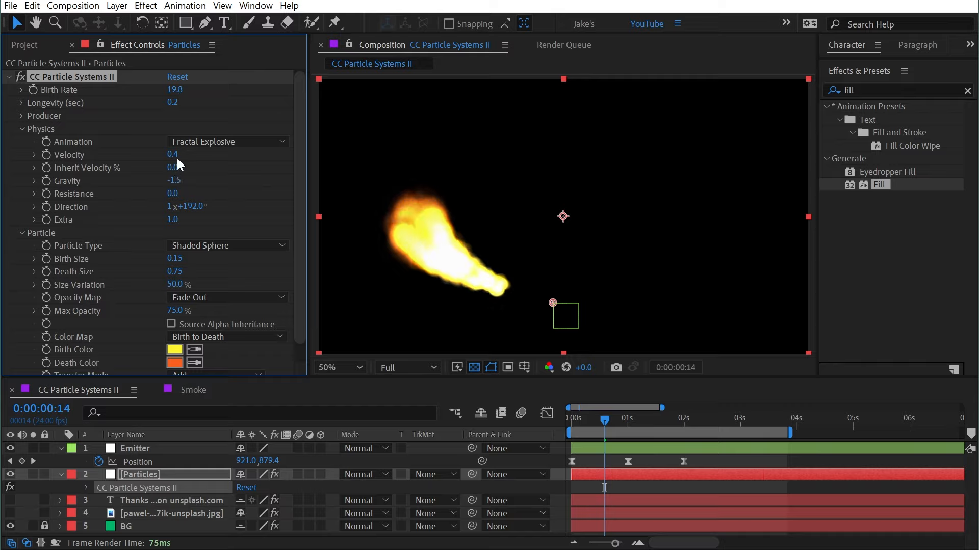
# Set the Velocity to 0.5 and the Longevity to 0.4 seconds, and preview the moving flame.
pyautogui.moveTo(176, 154); pyautogui.dragTo(183, 154)
pyautogui.moveTo(181, 102); pyautogui.dragTo(185, 101)
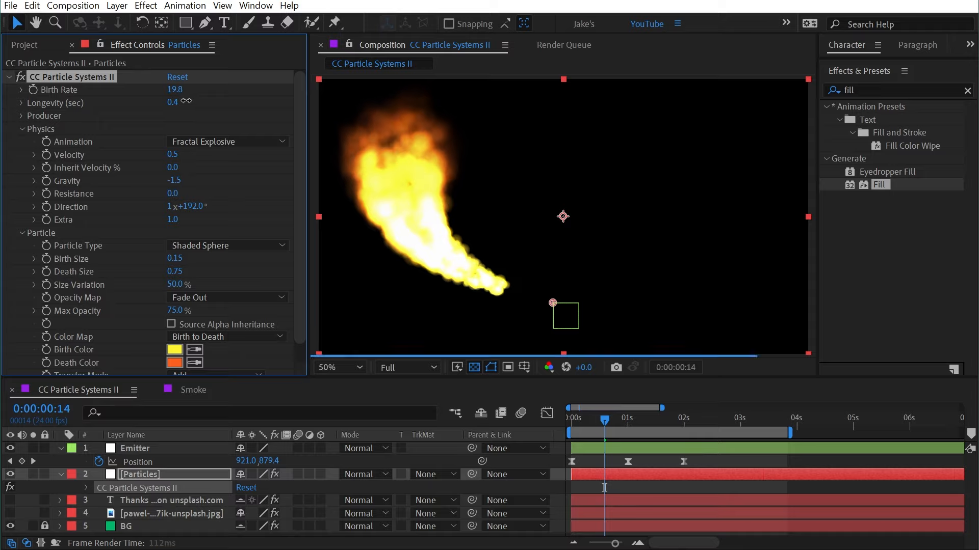
pyautogui.press('space')
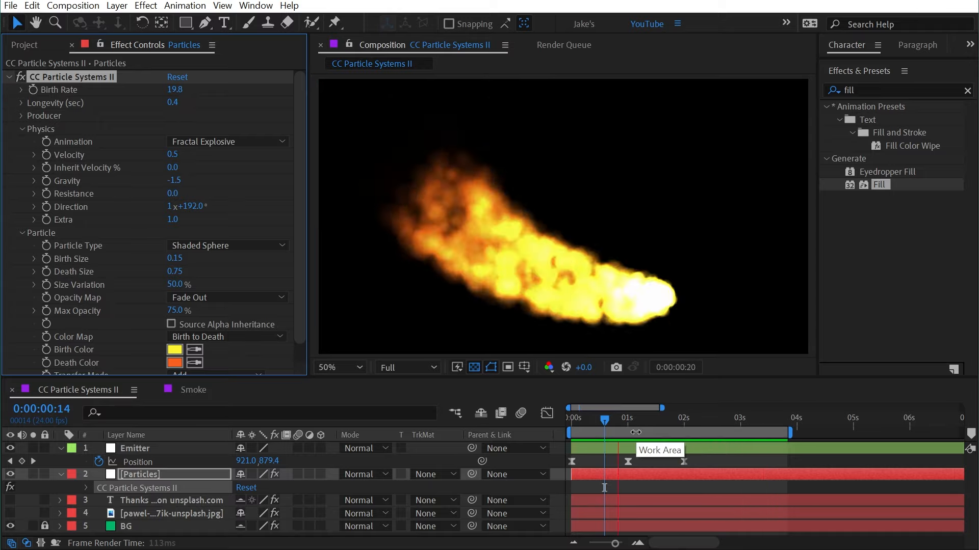
pyautogui.press('space')
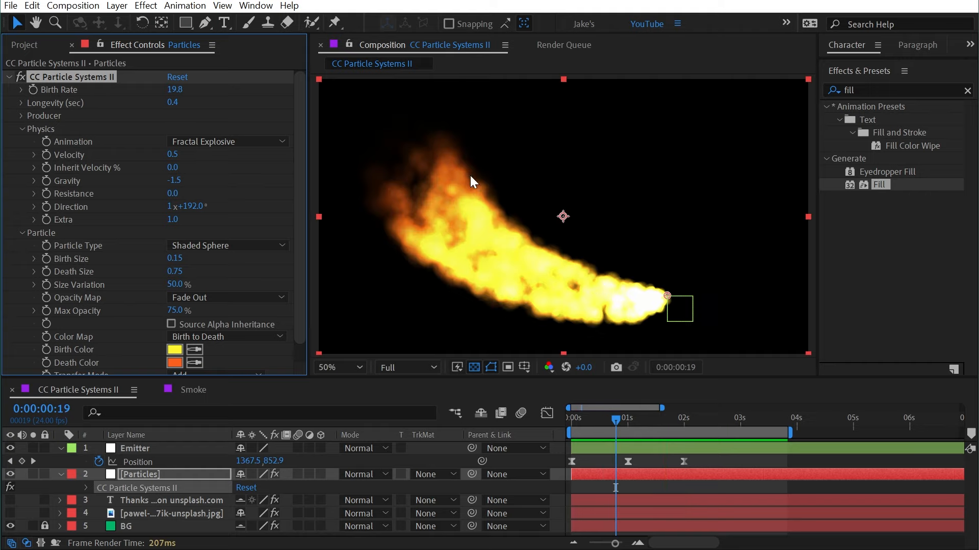
# Compare the flame with the Explosive Animation type and return it to Fractal Explosive.
pyautogui.click(243, 144)
pyautogui.click(238, 157)
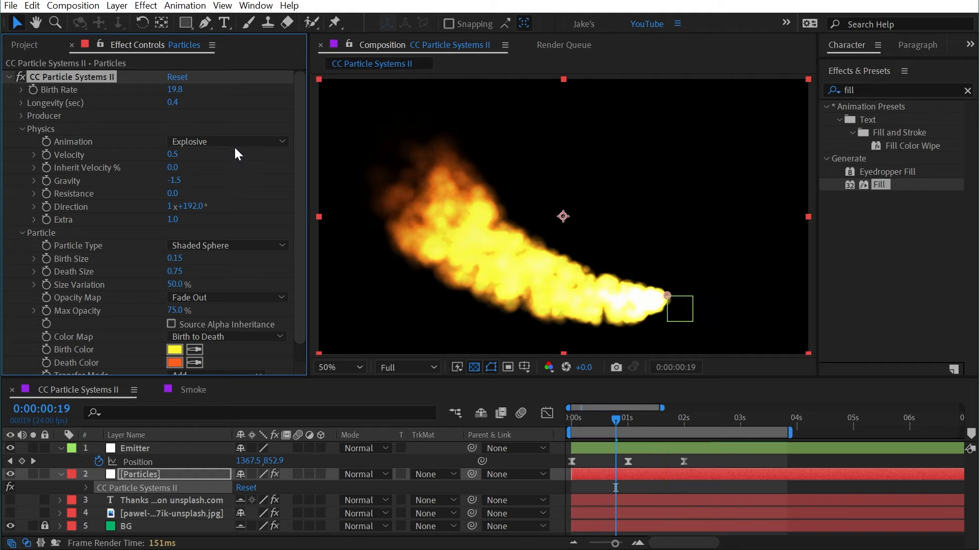
pyautogui.click(232, 143)
pyautogui.click(232, 169)
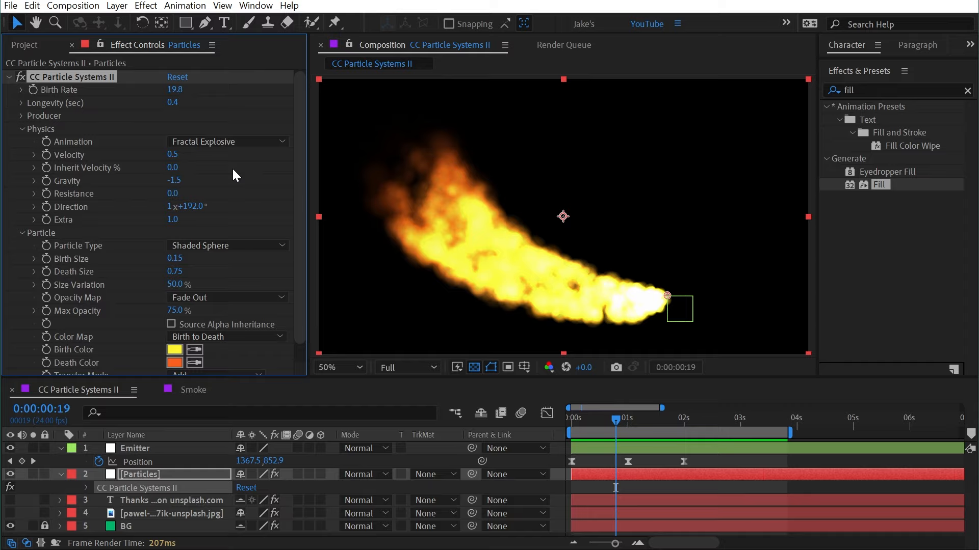
# Set the Physics Direction to 1x+206° and switch the Animation to Twirl.
pyautogui.moveTo(199, 205); pyautogui.dragTo(201, 205)
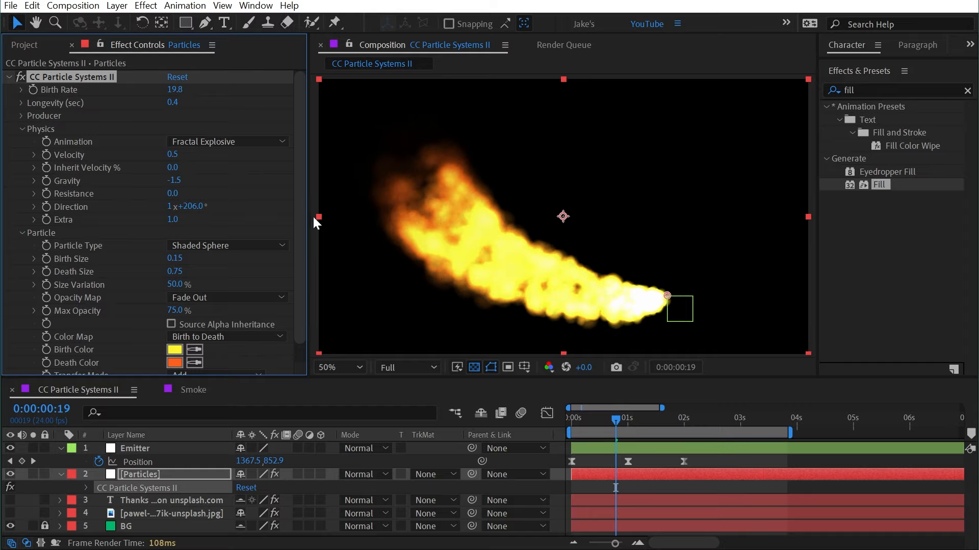
pyautogui.click(201, 144)
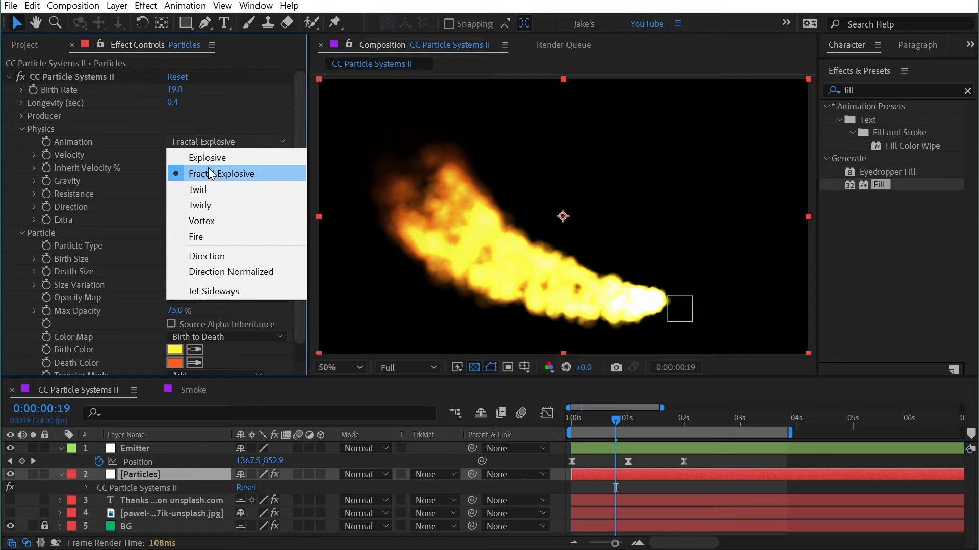
pyautogui.click(210, 189)
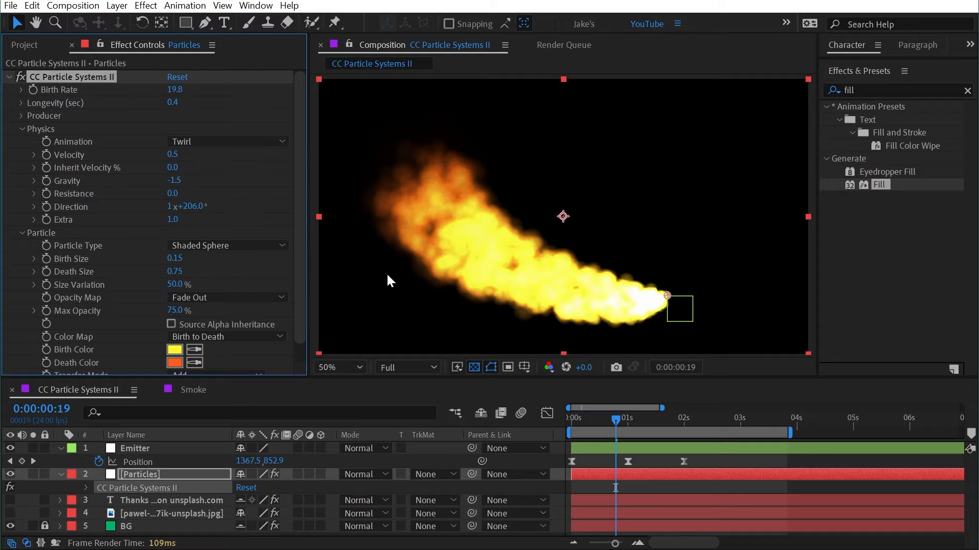
# Change the Particle Type to Line and play the twirling particles from the start.
pyautogui.click(191, 247)
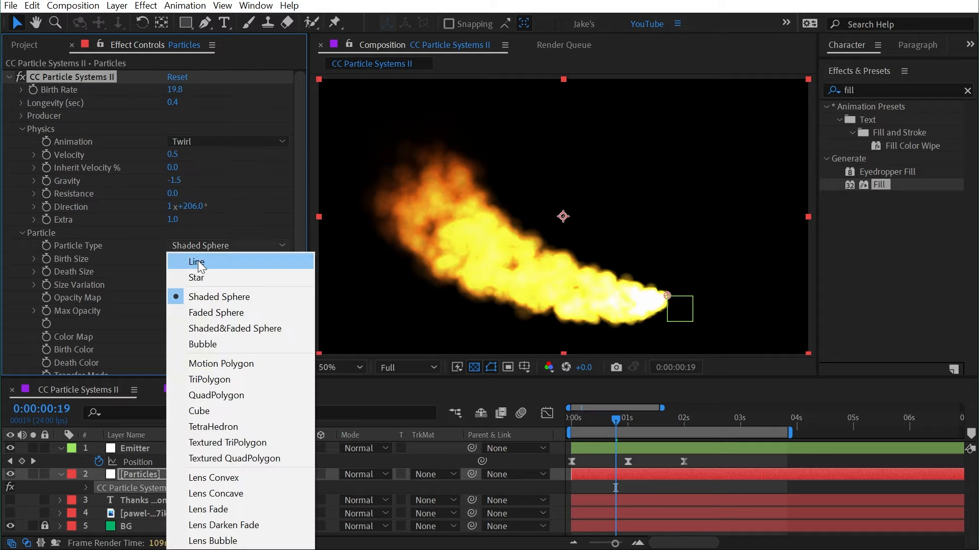
pyautogui.click(198, 261)
pyautogui.press('space')
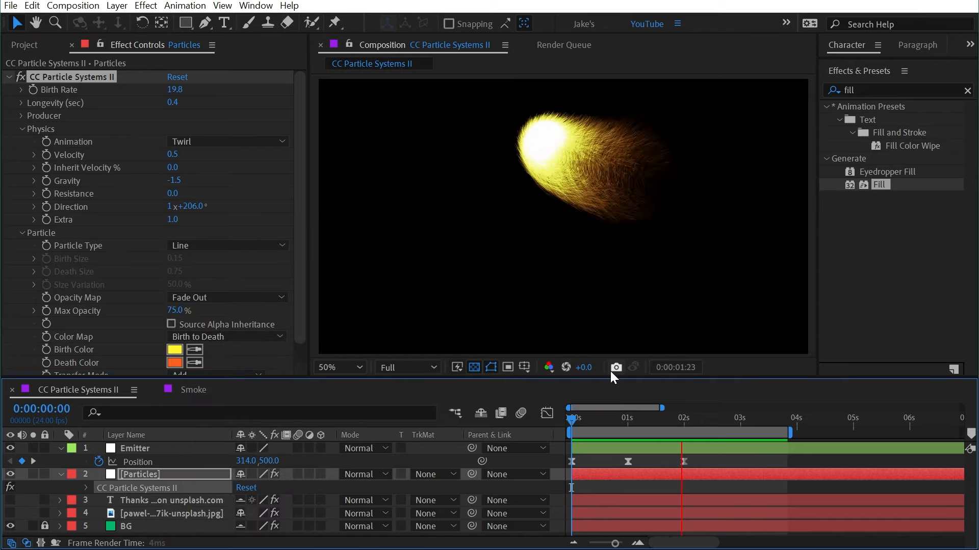
pyautogui.press('space')
# Examine the twirling line particles up close at 0:00:00:16, and return to the 50% view of the composition.
pyautogui.moveTo(589, 425); pyautogui.dragTo(609, 421)
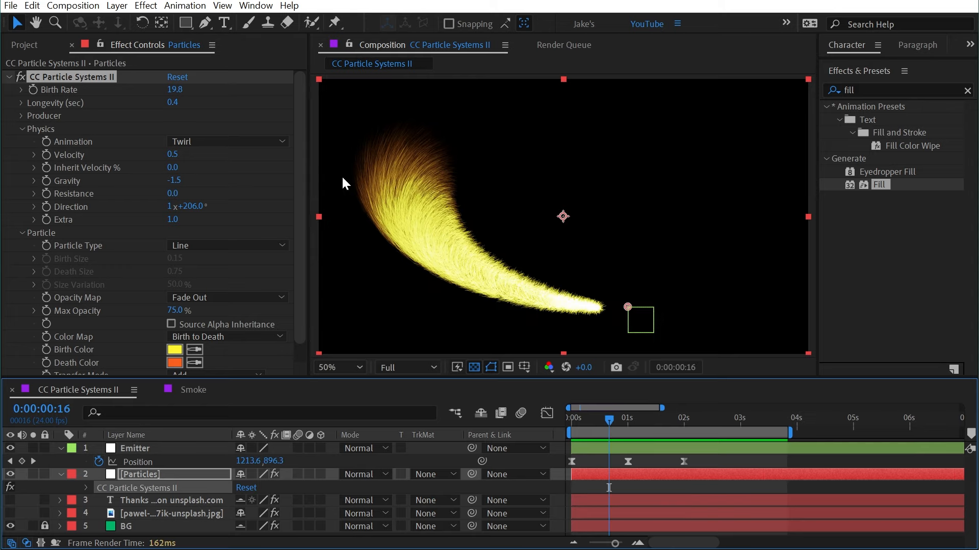
pyautogui.scroll(2, 511, 167)
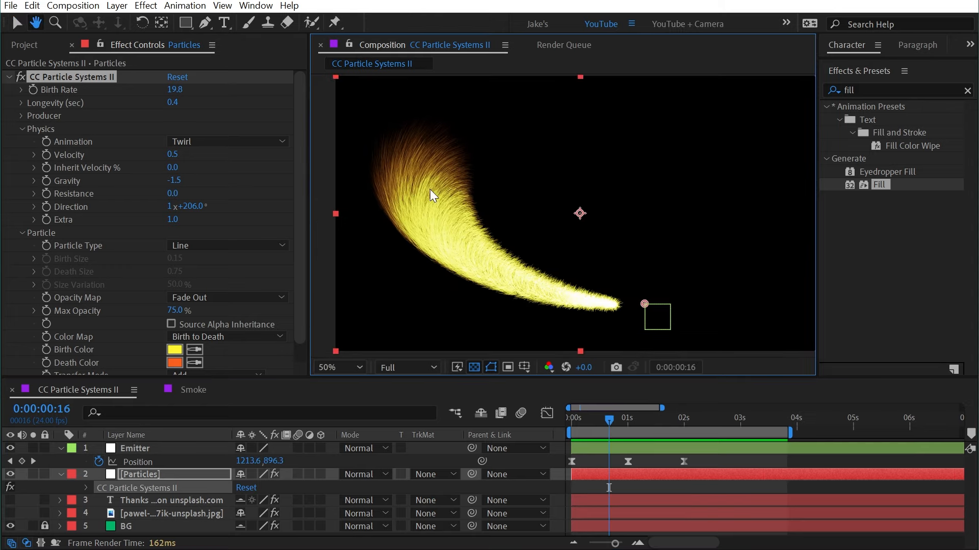
pyautogui.press('h')
pyautogui.moveTo(402, 198); pyautogui.dragTo(551, 203)
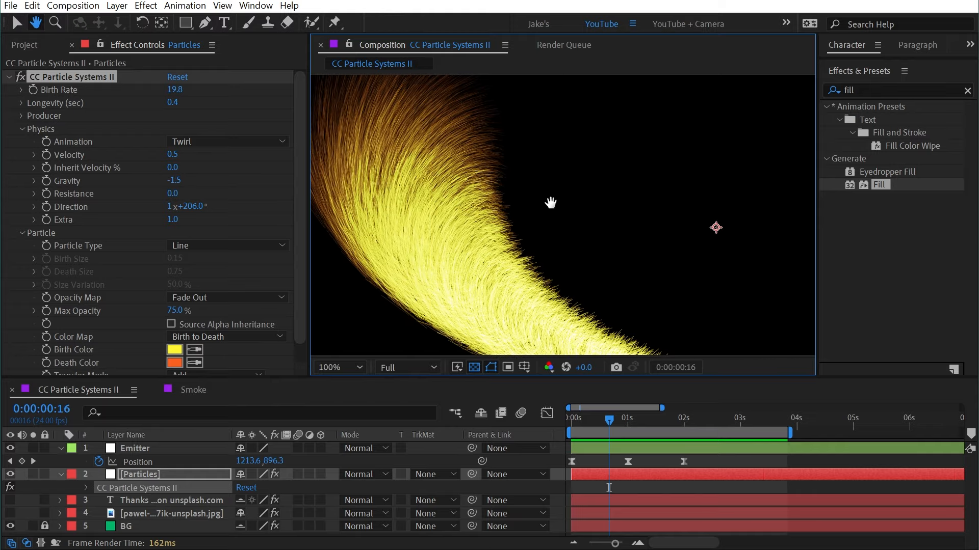
pyautogui.scroll(-2, 656, 214)
pyautogui.moveTo(656, 214); pyautogui.dragTo(587, 205)
pyautogui.press('v')
# Lower the Birth Rate to 5.6, set the Gravity to 0, and play the line particles from the start.
pyautogui.moveTo(175, 89); pyautogui.dragTo(77, 87)
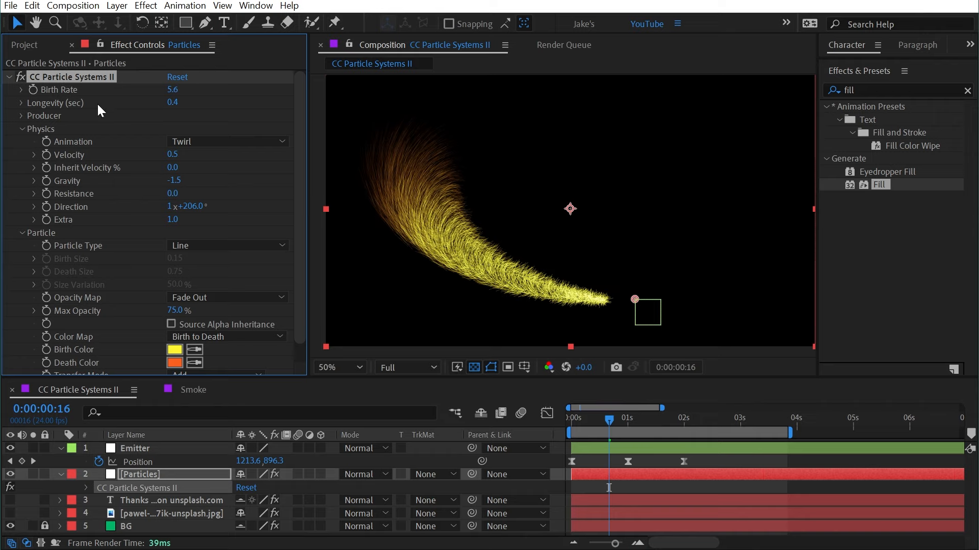
pyautogui.moveTo(604, 424); pyautogui.dragTo(551, 412)
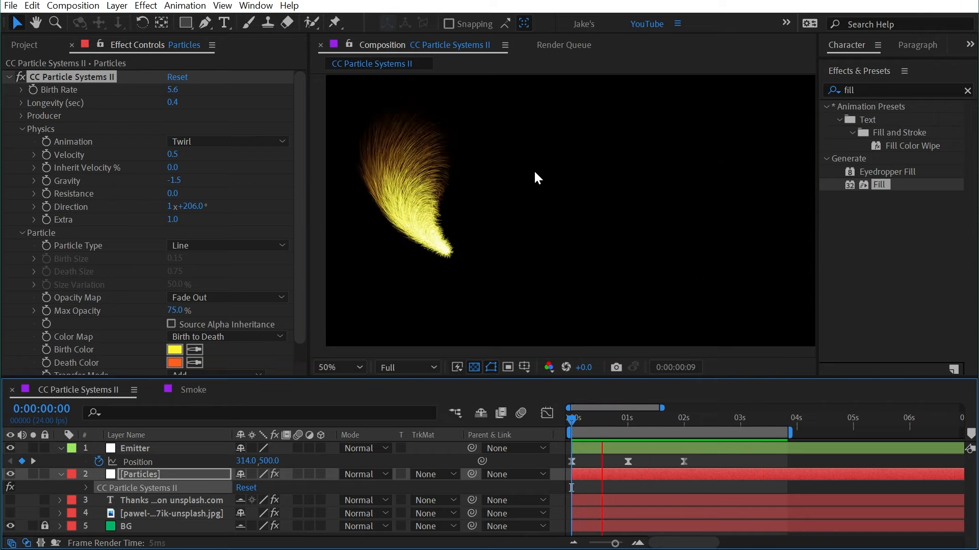
pyautogui.click(173, 180)
pyautogui.write('0')
pyautogui.press('Return')
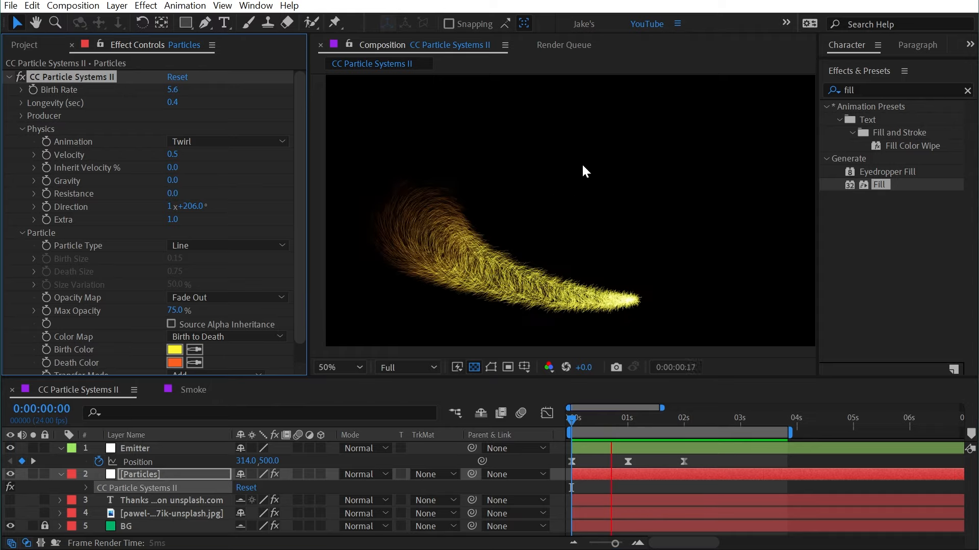
# At 0:00:03:05, test the Twirl Direction at different angles, set it to 0x+0.0°, and play the result.
pyautogui.moveTo(622, 419); pyautogui.dragTo(752, 419)
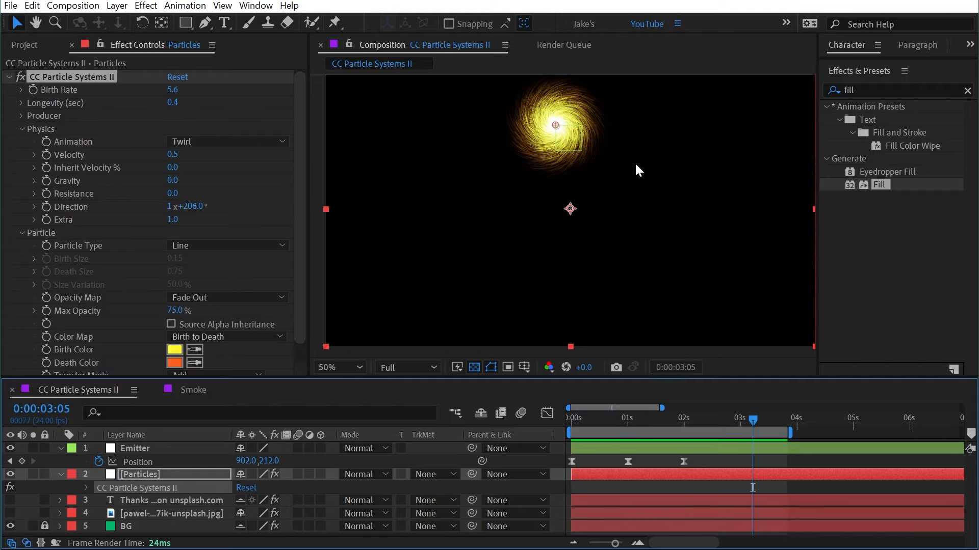
pyautogui.click(250, 151)
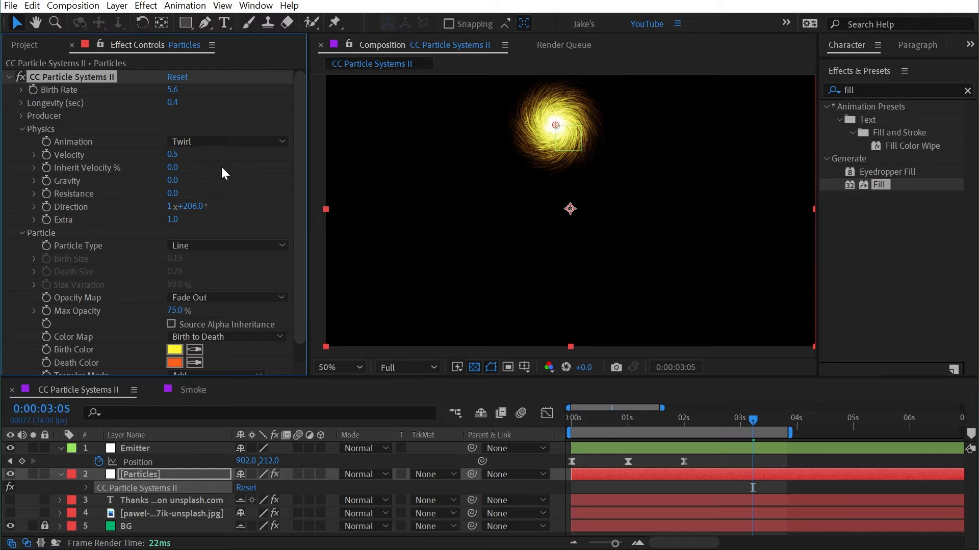
pyautogui.moveTo(204, 216); pyautogui.dragTo(20, 208)
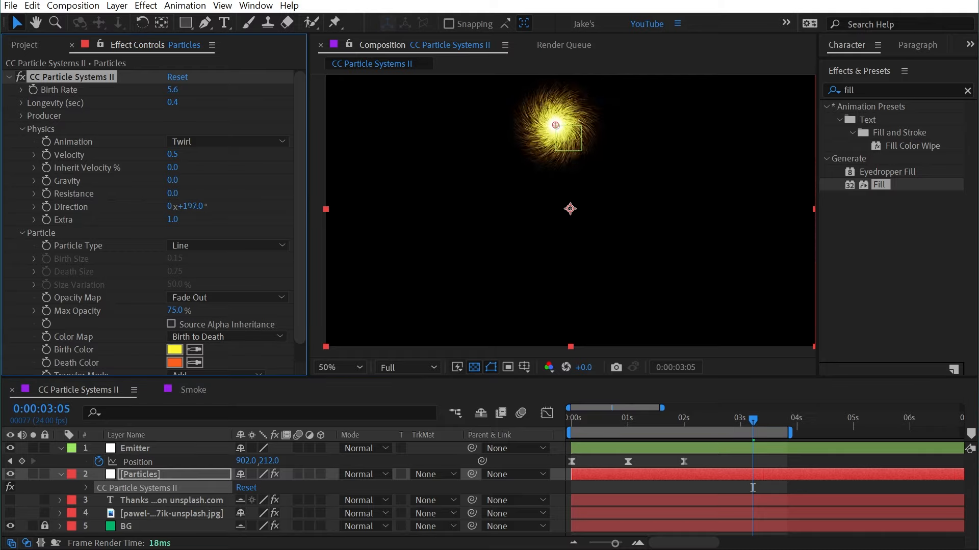
pyautogui.moveTo(186, 206); pyautogui.dragTo(219, 207)
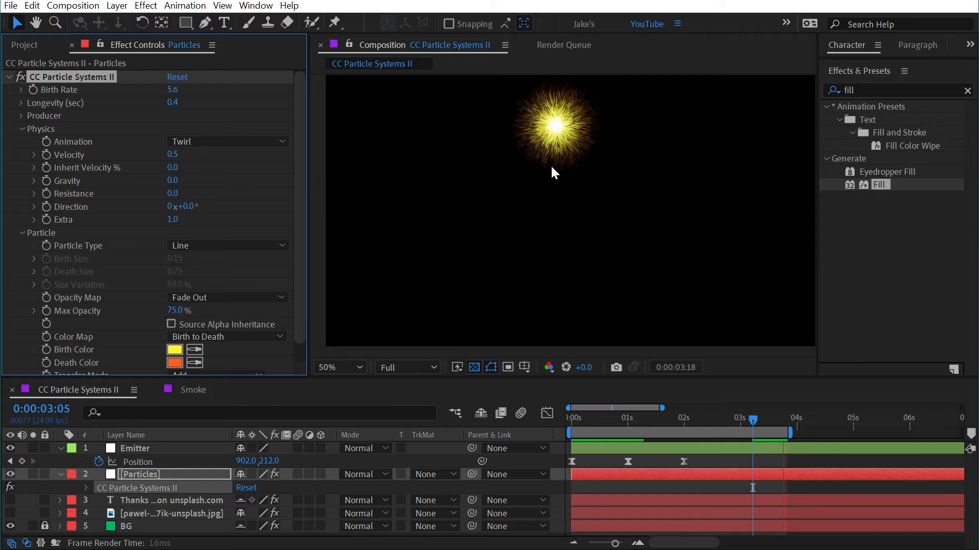
# Test the Twirl Direction at -1x+0.0° from 0:00:03:00, set it to 3x+0.0°, and play the result.
pyautogui.press('space')
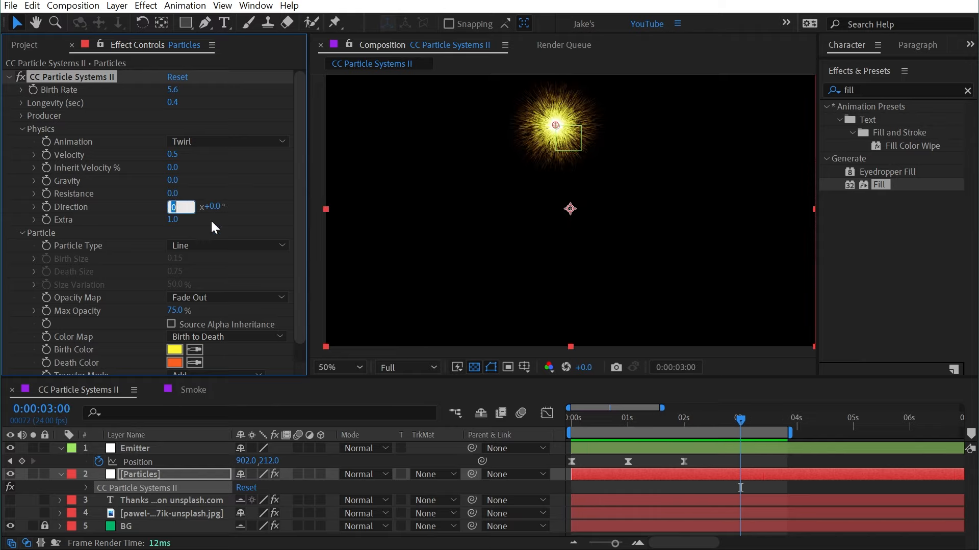
pyautogui.write('-1')
pyautogui.press('Return')
pyautogui.press('space')
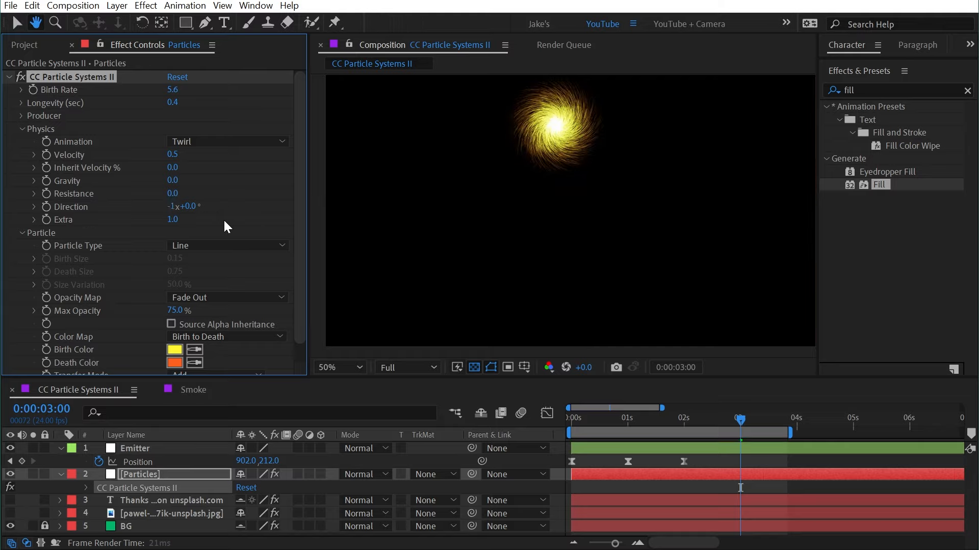
pyautogui.moveTo(173, 206); pyautogui.dragTo(225, 223)
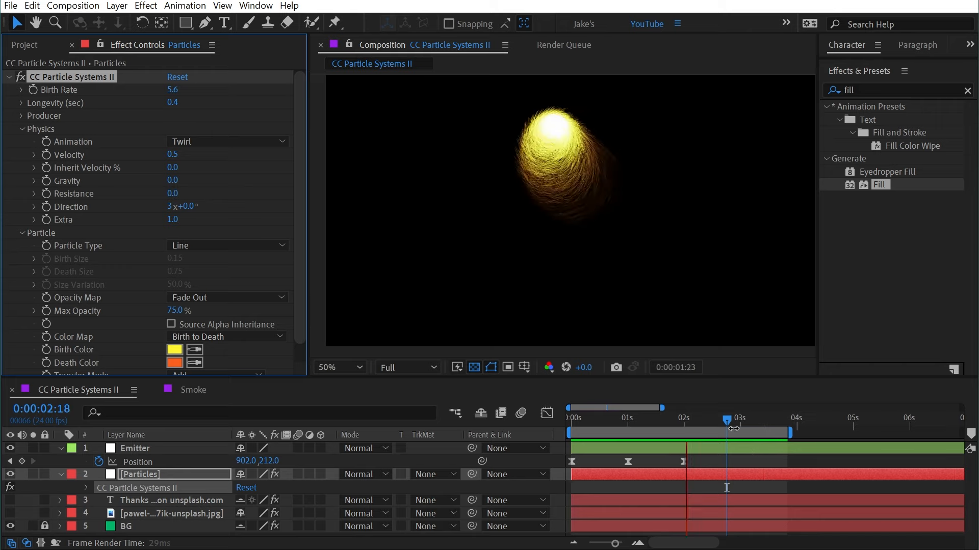
pyautogui.press('space')
# Raise the Twirl Velocity to 1.4 and the Resistance to 25.3, and play the particles from 0:00:00:18.
pyautogui.moveTo(207, 151); pyautogui.dragTo(236, 151)
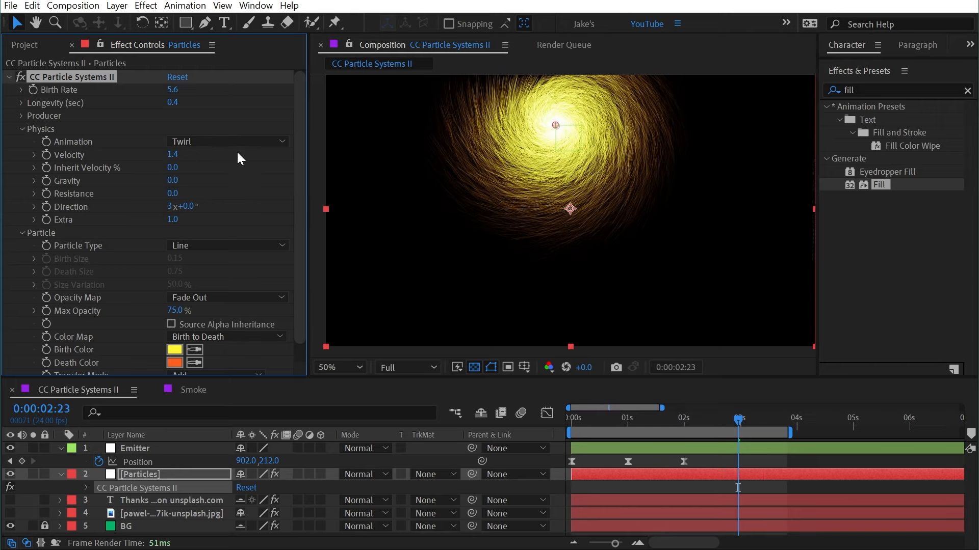
pyautogui.moveTo(172, 193); pyautogui.dragTo(433, 180)
pyautogui.moveTo(356, 184); pyautogui.dragTo(360, 189)
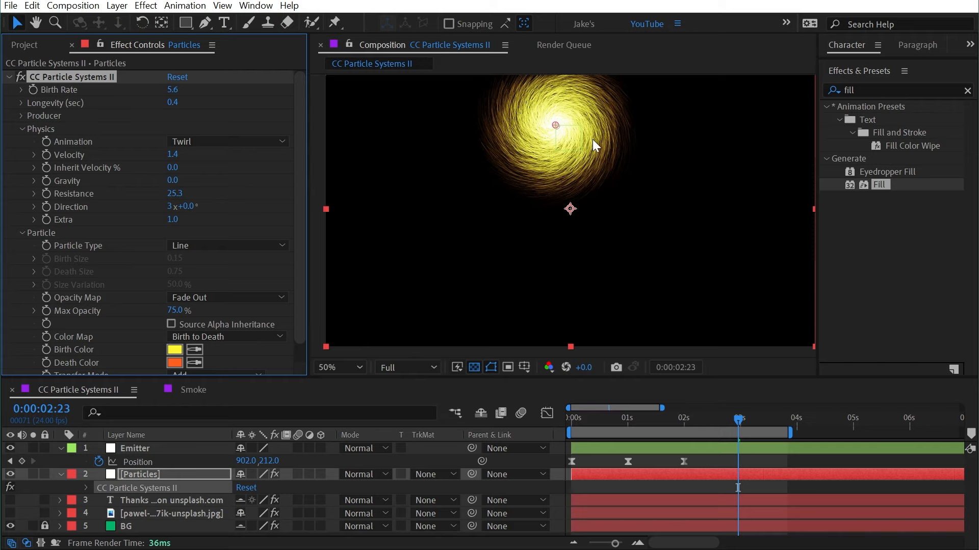
pyautogui.moveTo(719, 418); pyautogui.dragTo(614, 419)
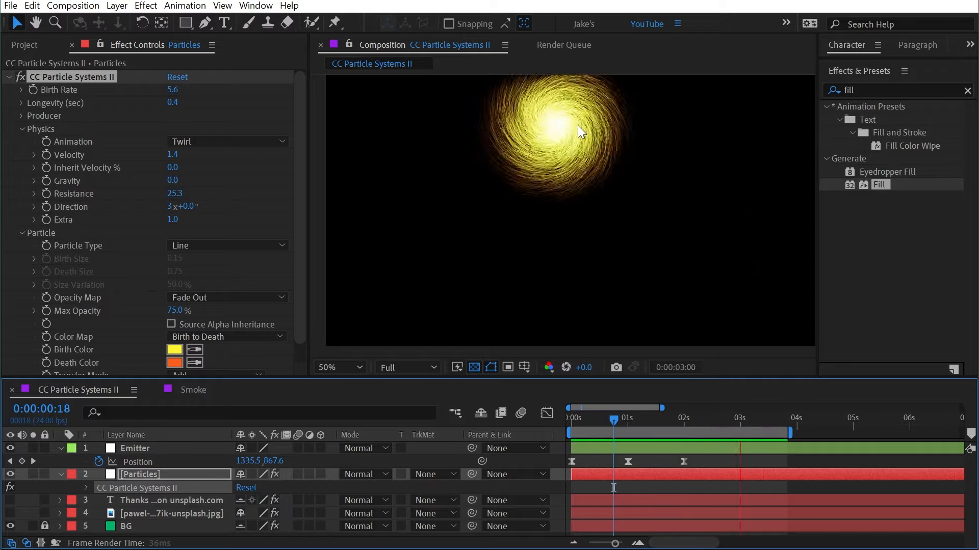
pyautogui.press('space')
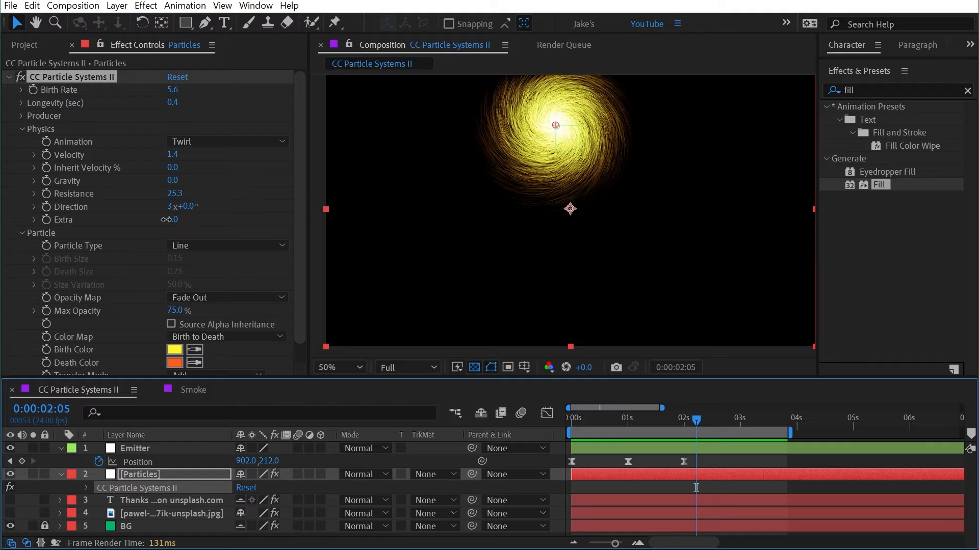
# Test the Extra value at -0.4 and 7.9 on the twirling particles, and return it to 1.0.
pyautogui.moveTo(166, 220); pyautogui.dragTo(51, 210)
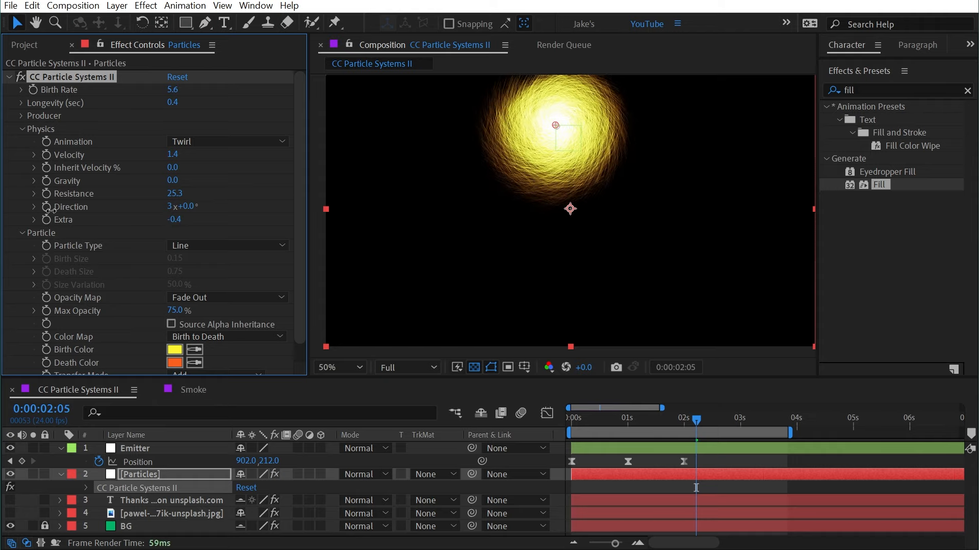
pyautogui.moveTo(172, 88); pyautogui.dragTo(818, 227)
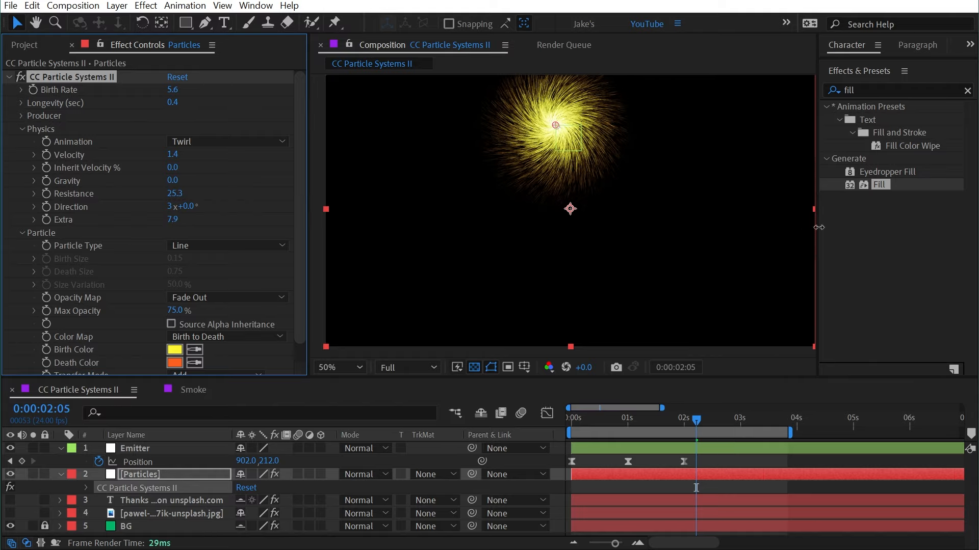
pyautogui.moveTo(714, 415); pyautogui.dragTo(323, 226)
pyautogui.click(181, 220)
pyautogui.press('Return')
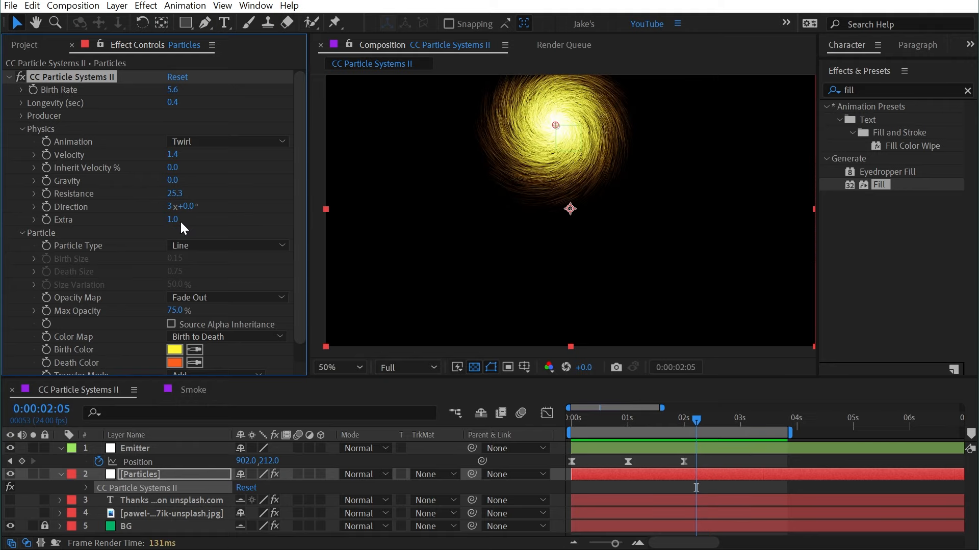
# Set the Direction to 1x+0.0° and the Resistance to 0 in the Physics settings.
pyautogui.click(170, 206)
pyautogui.write('1')
pyautogui.press('Return')
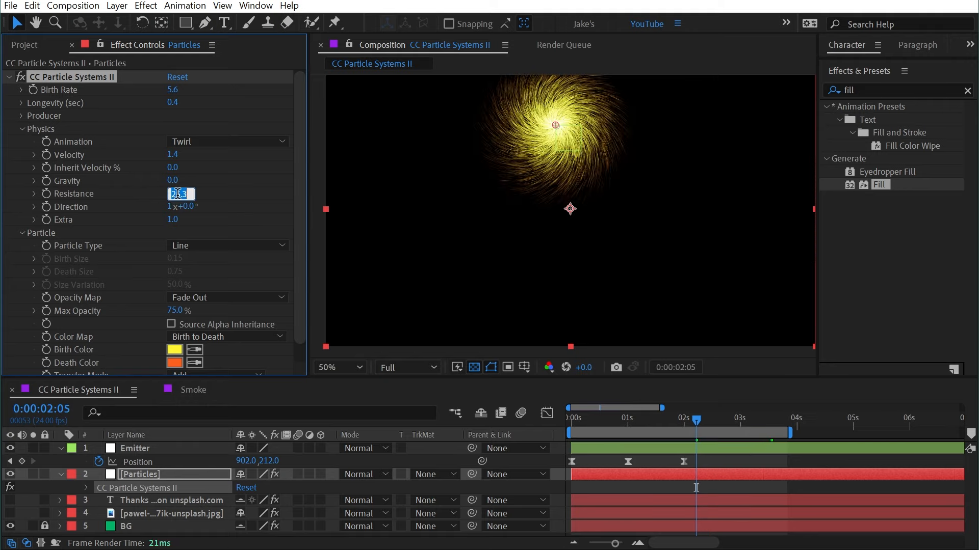
# Change the Physics Animation to Twirly and preview the particles up to 0:00:02:15.
pyautogui.click(210, 142)
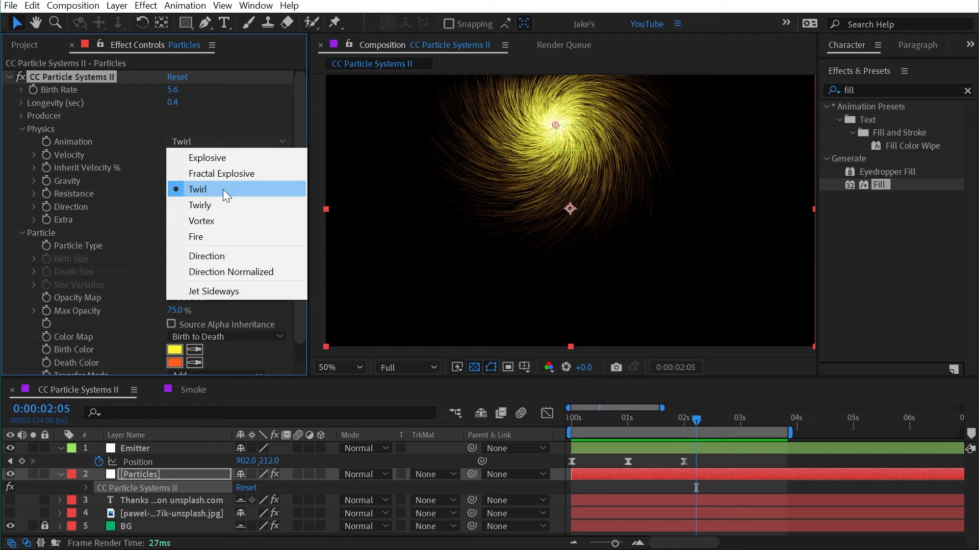
pyautogui.click(220, 205)
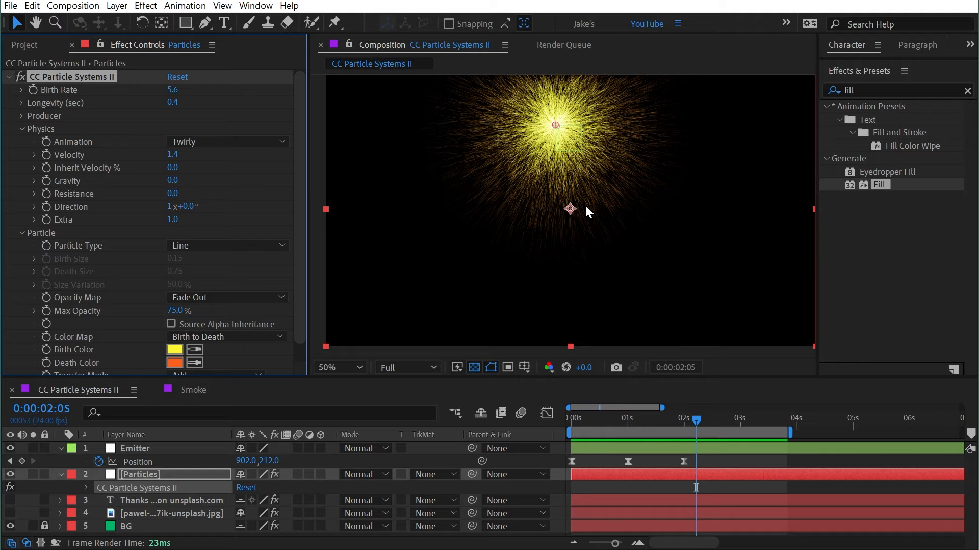
pyautogui.moveTo(690, 419); pyautogui.dragTo(719, 420)
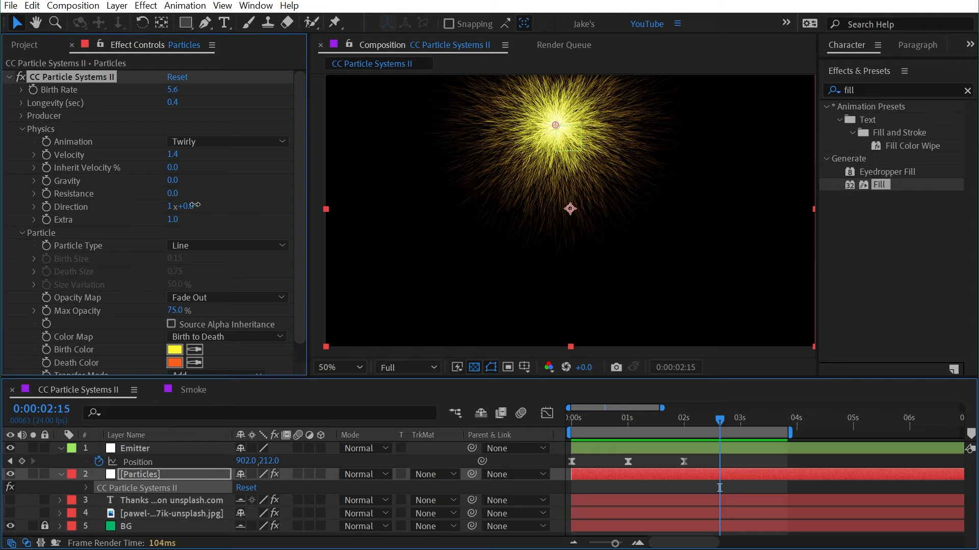
# At 0:00:02:08, set the Twirly Direction to 5x+0.0° and the Resistance to 40.8, and play the result.
pyautogui.press('pageup')
pyautogui.press('pageup')
pyautogui.press('pageup')
pyautogui.press('pageup')
pyautogui.press('pageup')
pyautogui.press('pageup')
pyautogui.press('pageup')
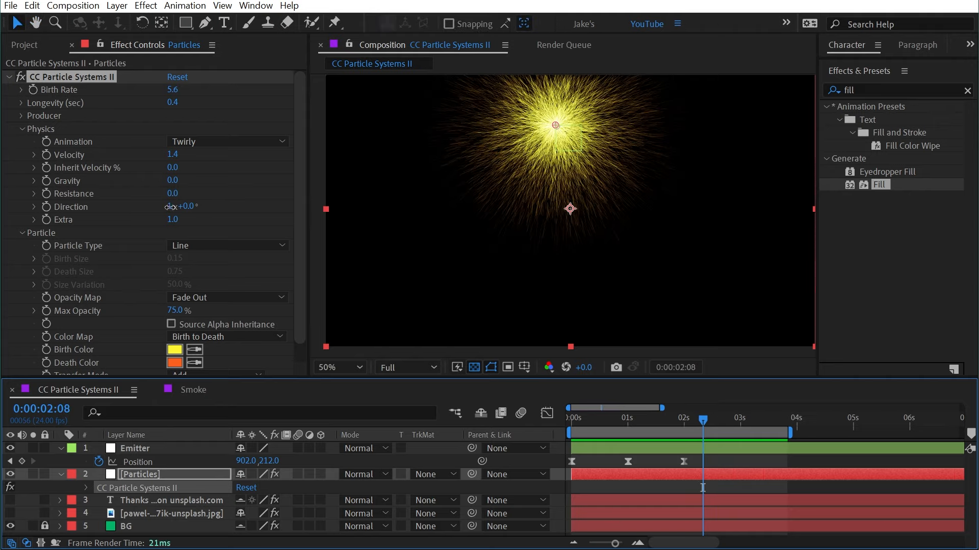
pyautogui.moveTo(170, 207); pyautogui.dragTo(172, 207)
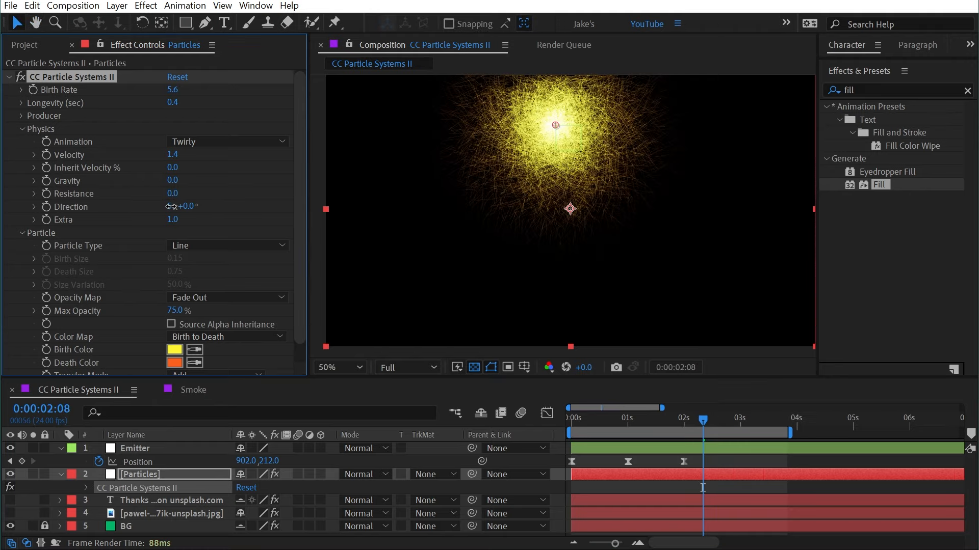
pyautogui.press('space')
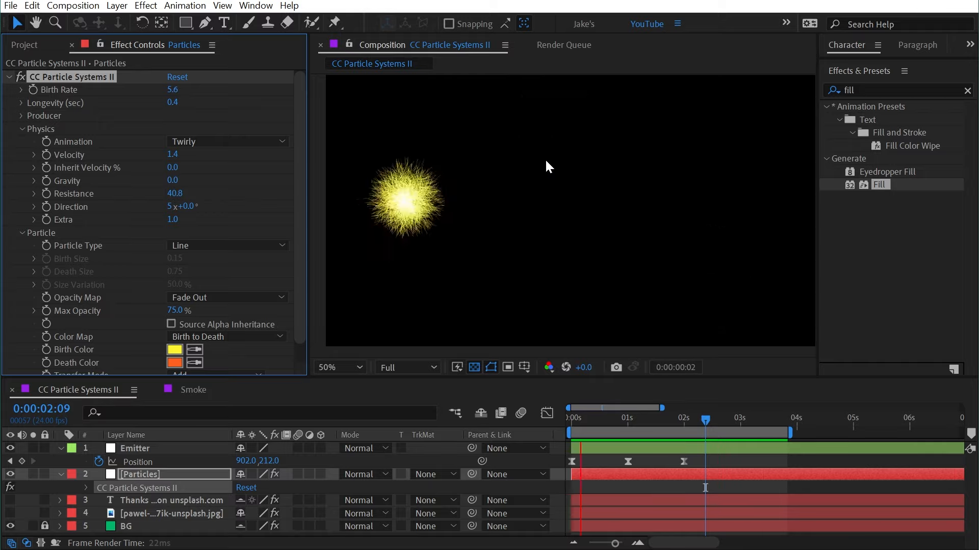
# Set the Resistance to 0 and the Extra value to -1.0, and play the Twirly particles from 0:00:02:11.
pyautogui.click(174, 193)
pyautogui.write('0')
pyautogui.press('Return')
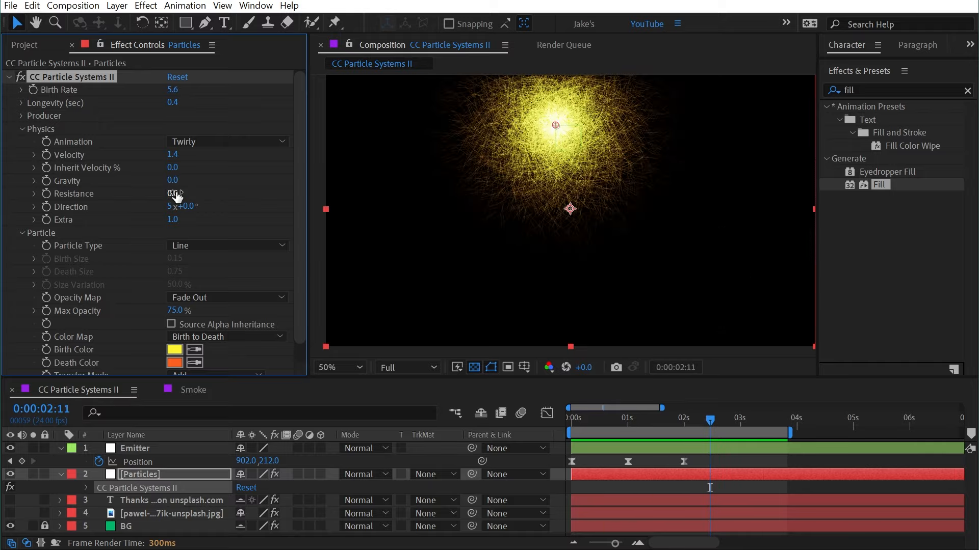
pyautogui.moveTo(152, 218)
pyautogui.mouseDown()
pyautogui.moveTo(509, 221)
pyautogui.moveTo(699, 262)
pyautogui.moveTo(957, 256)
pyautogui.moveTo(634, 282)
pyautogui.moveTo(154, 303)
pyautogui.moveTo(100, 294)
pyautogui.mouseUp()
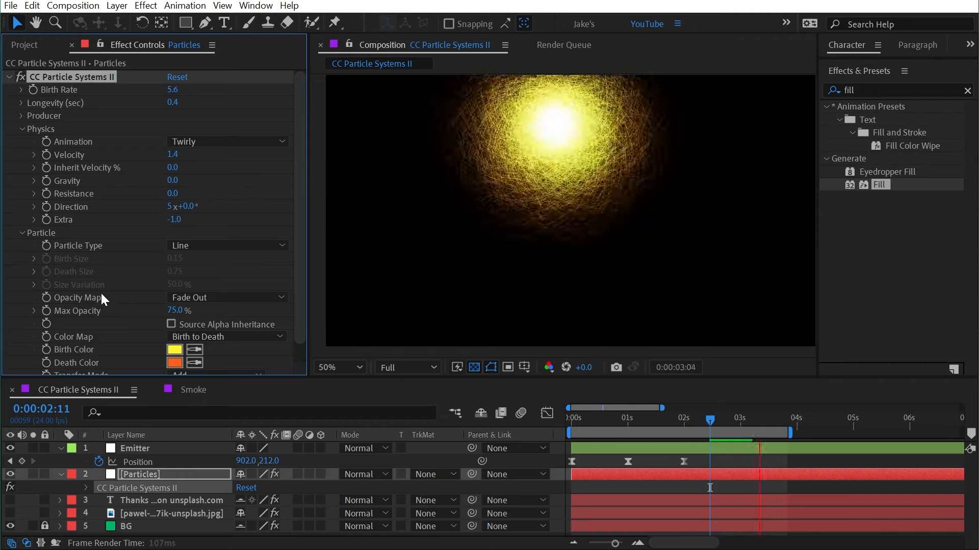
# Change the Physics Animation to Vortex and scrub back to 0:00:01:01 to preview the particle trail.
pyautogui.click(227, 141)
pyautogui.click(228, 218)
pyautogui.click(699, 423)
pyautogui.moveTo(705, 421); pyautogui.dragTo(630, 420)
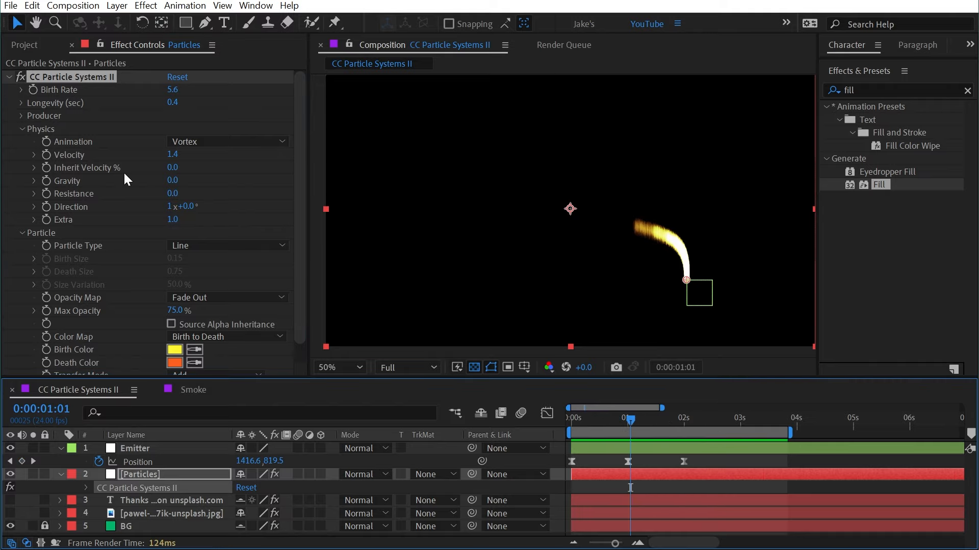
# Set the particle Gravity to 1.6 and change the Particle Type to Shaded Sphere, checking the frame at 0:00:00:16.
pyautogui.moveTo(174, 184); pyautogui.dragTo(304, 171)
pyautogui.moveTo(622, 416)
pyautogui.mouseDown()
pyautogui.moveTo(667, 415)
pyautogui.moveTo(576, 414)
pyautogui.moveTo(609, 413)
pyautogui.mouseUp()
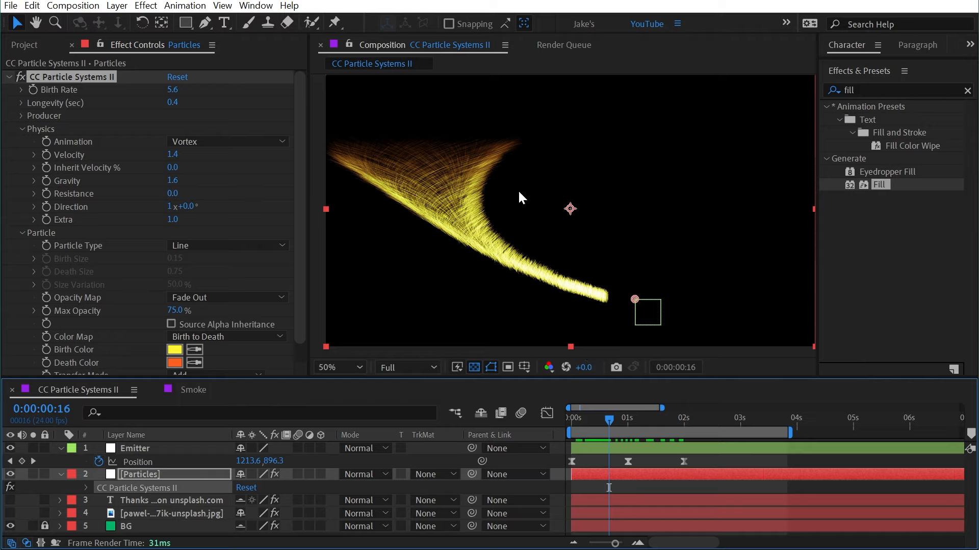
pyautogui.click(236, 249)
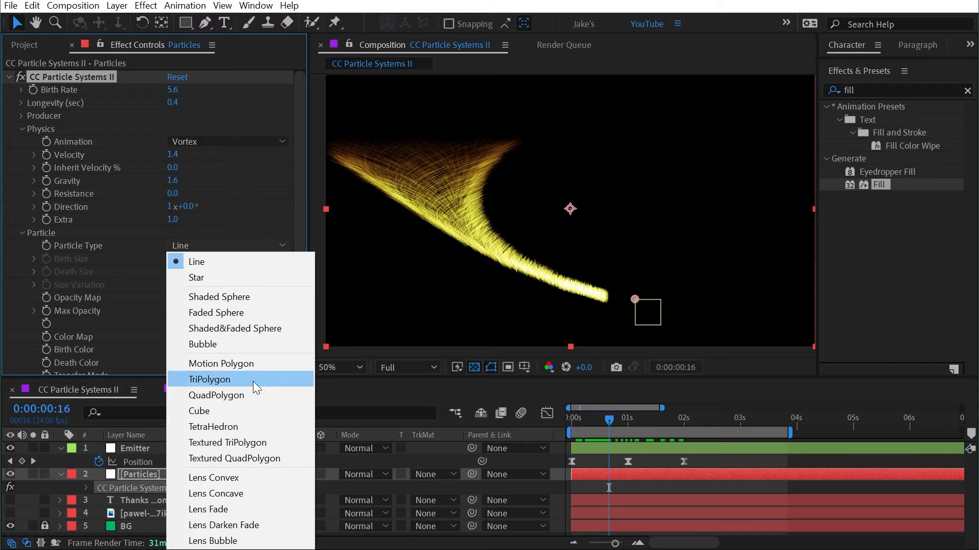
pyautogui.click(240, 297)
# Change the particles' Birth Color to a pale off-white.
pyautogui.click(171, 349)
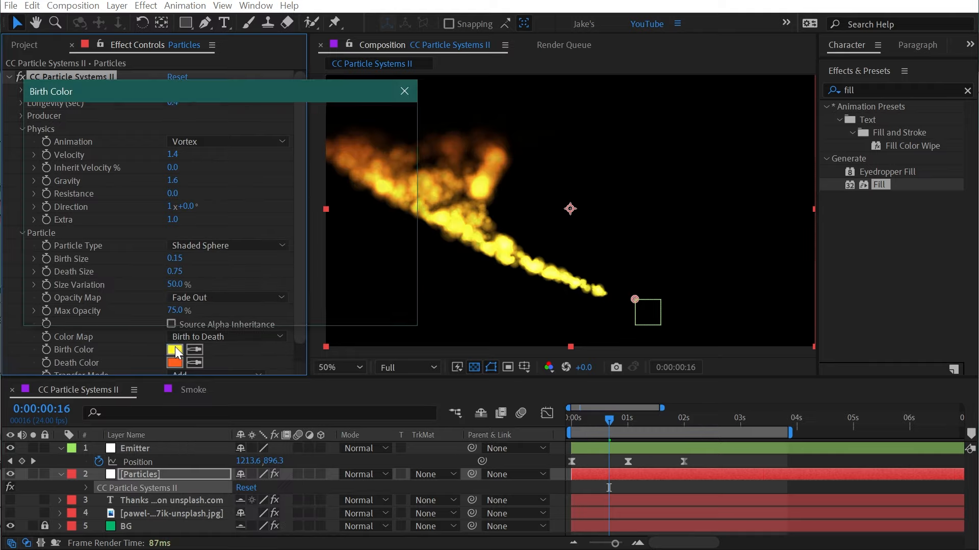
pyautogui.click(57, 131)
pyautogui.press('Return')
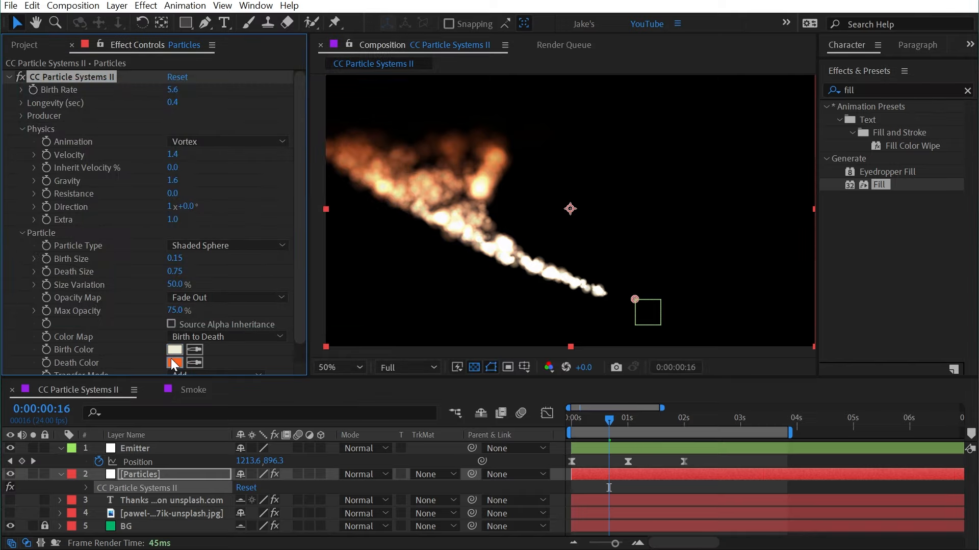
# Change the particles' Death Color to a dark olive brown.
pyautogui.click(174, 362)
pyautogui.click(51, 258)
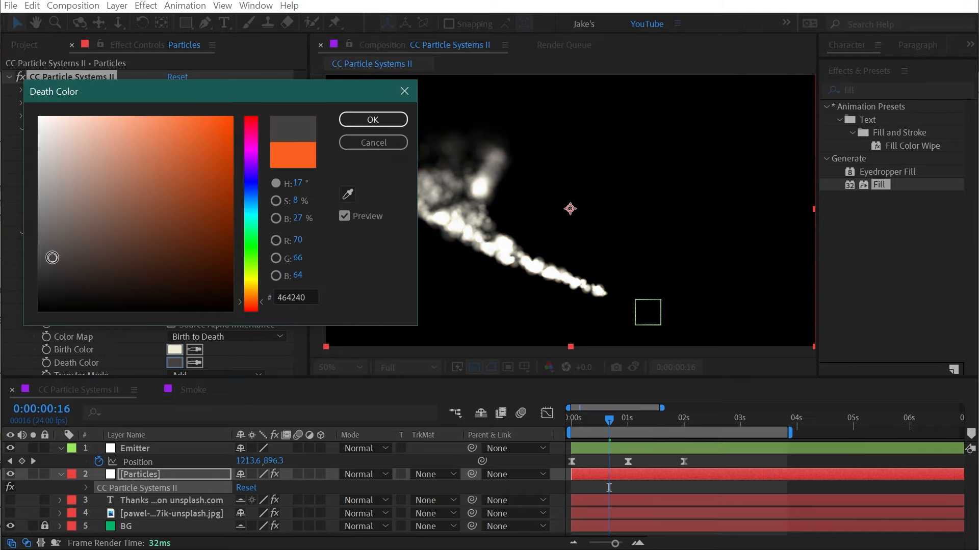
pyautogui.click(250, 282)
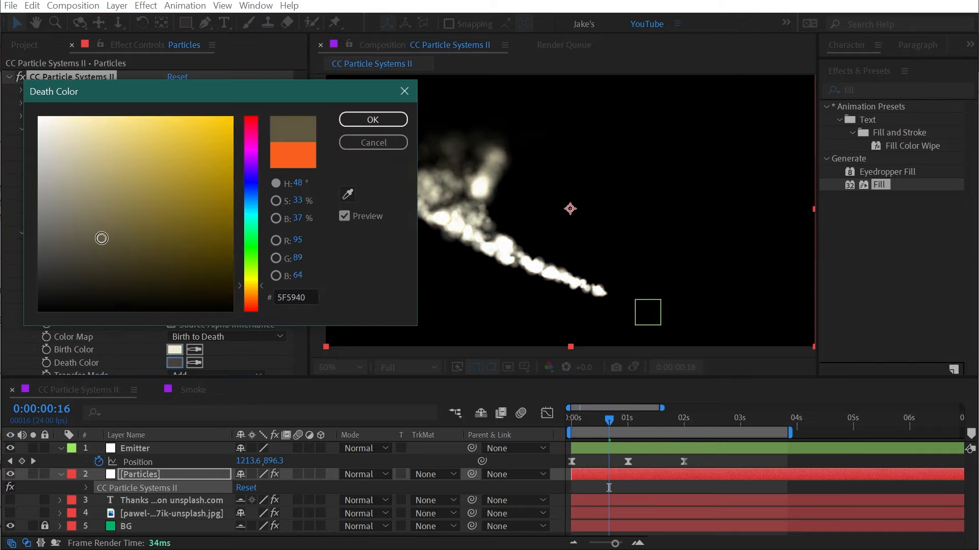
pyautogui.click(118, 251)
pyautogui.press('Return')
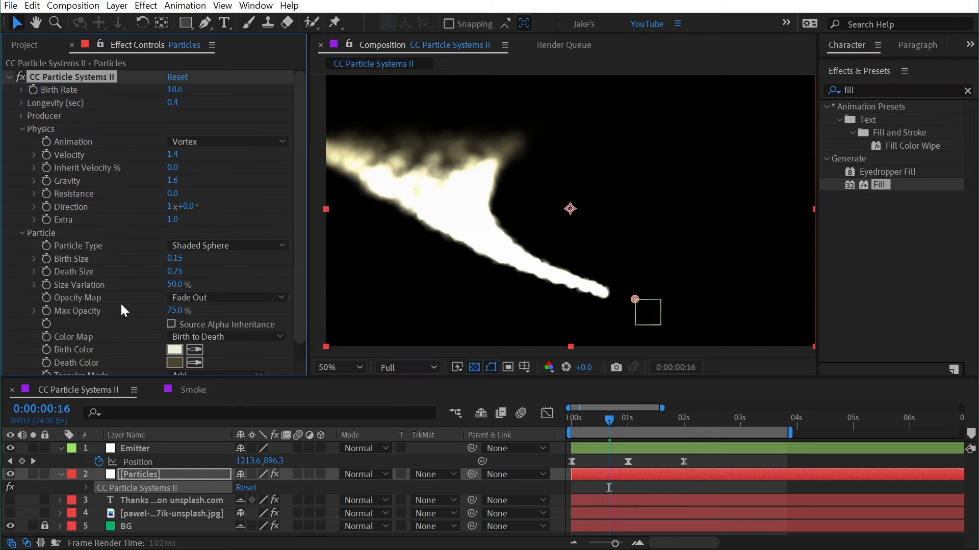
# Set the Transfer Mode of the particles to Screen.
pyautogui.scroll(-1, 128, 311)
pyautogui.click(203, 356)
pyautogui.click(223, 386)
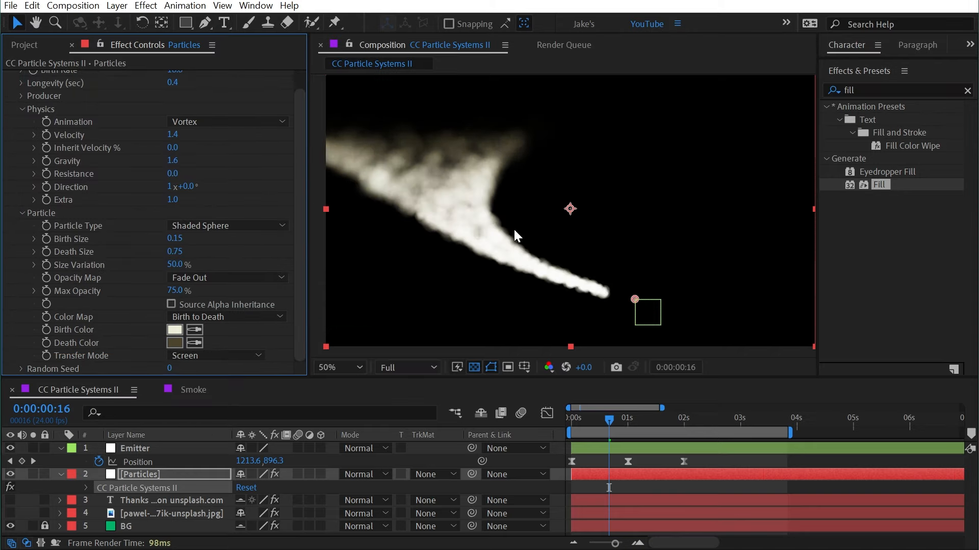
# At 0:00:02:18, move the Emitter straight down to position 902, 830 to add a fourth position keyframe.
pyautogui.moveTo(594, 418); pyautogui.dragTo(726, 438)
pyautogui.click(707, 442)
pyautogui.moveTo(566, 138); pyautogui.dragTo(567, 295)
pyautogui.press(',')
pyautogui.press('g')
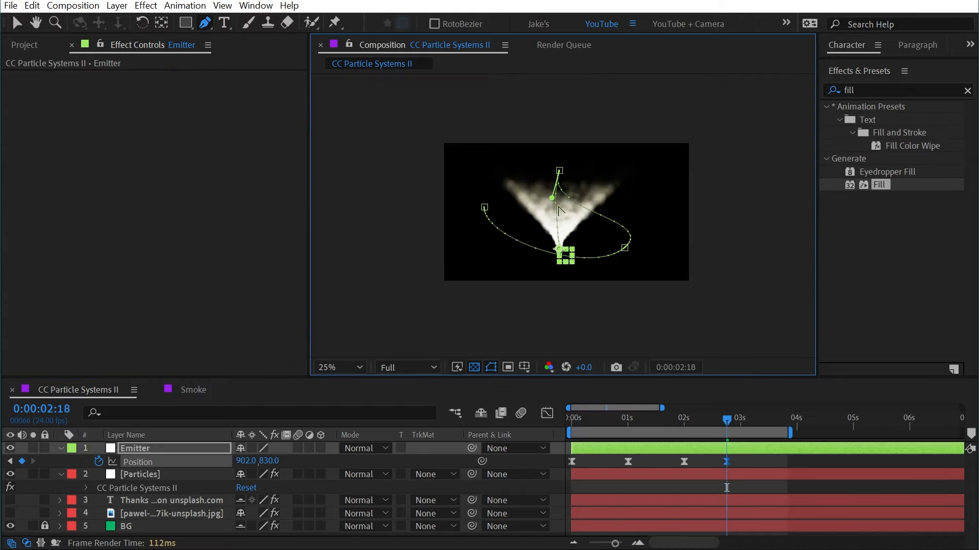
pyautogui.press('.')
# Move the work area past the last emitter keyframe so that it starts at 0:00:03:07.
pyautogui.moveTo(746, 428); pyautogui.dragTo(905, 433)
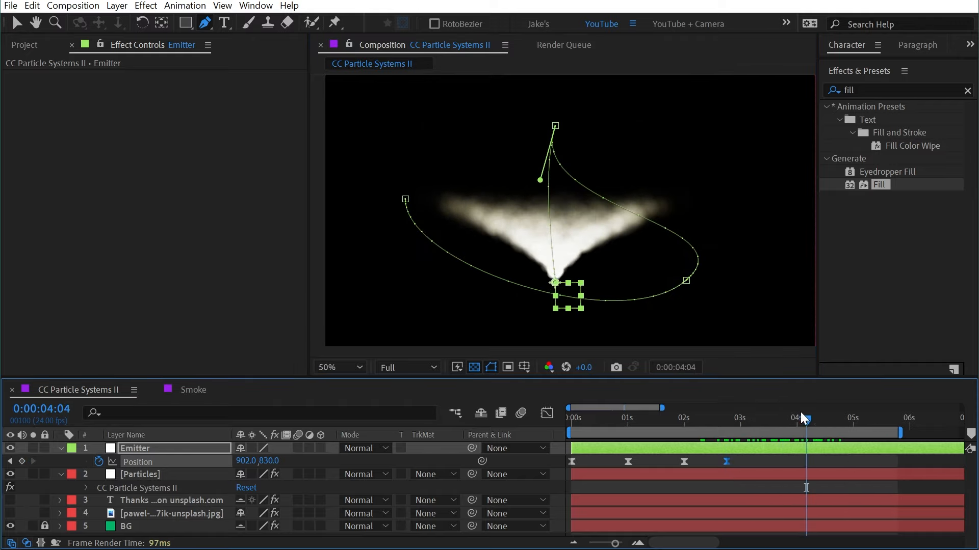
pyautogui.moveTo(801, 423); pyautogui.dragTo(758, 419)
pyautogui.press('n')
pyautogui.press('b')
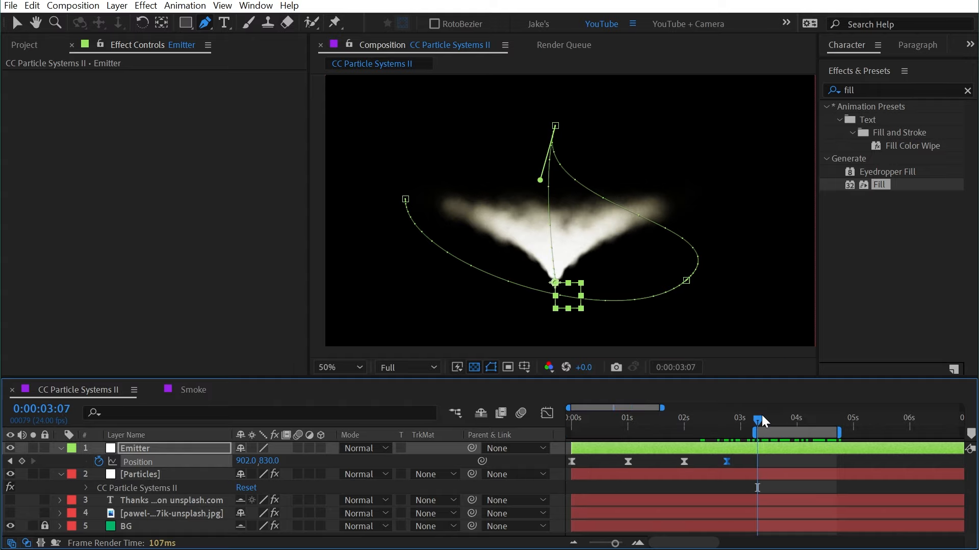
# Preview the Particles layer and set its Velocity to 2.3, Gravity to 1.1 and Direction to 0 turns.
pyautogui.hotkey('ctrl', 'Down')
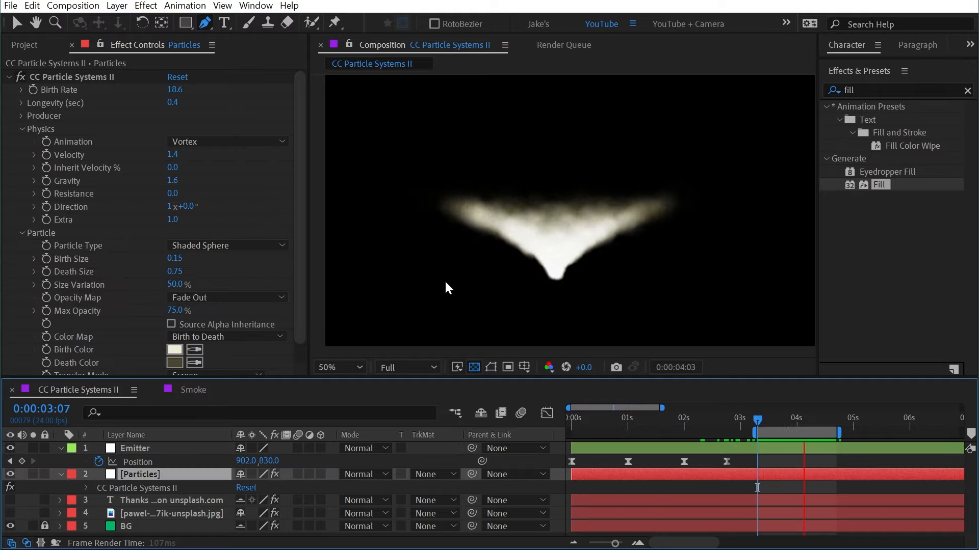
pyautogui.press('space')
pyautogui.click(258, 208)
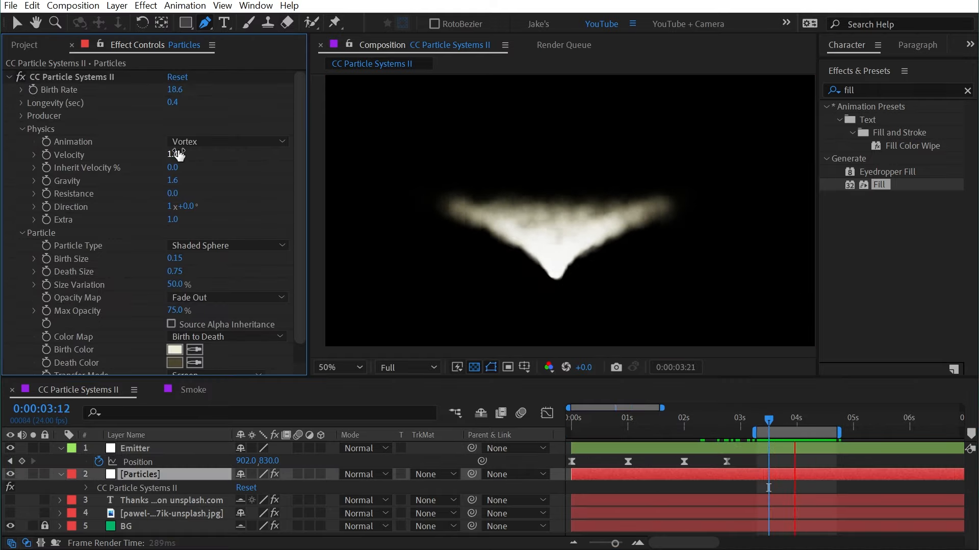
pyautogui.moveTo(176, 155); pyautogui.dragTo(242, 154)
pyautogui.moveTo(172, 155); pyautogui.dragTo(156, 183)
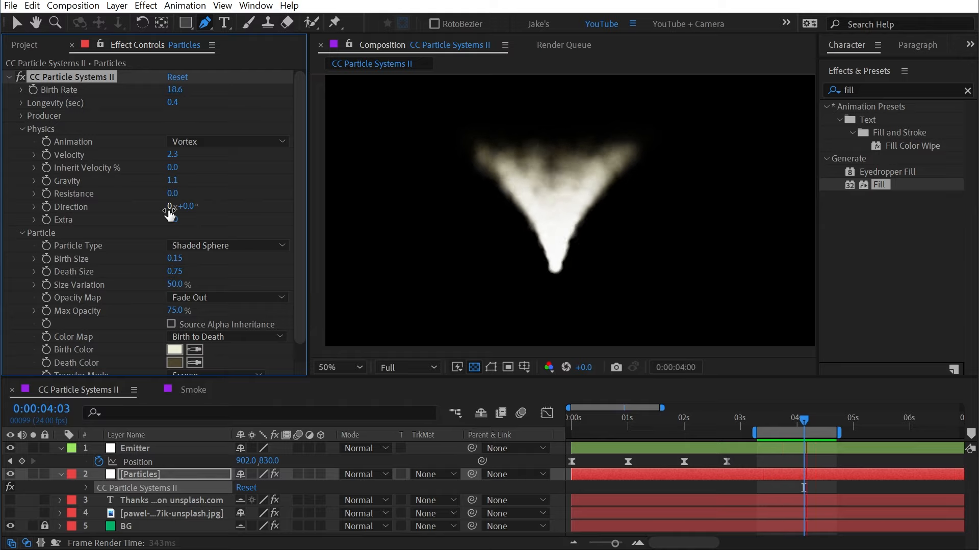
# Change the particles' Birth Color to the bluish grey 63676A.
pyautogui.click(174, 350)
pyautogui.click(64, 180)
pyautogui.moveTo(63, 180); pyautogui.dragTo(51, 230)
pyautogui.click(257, 199)
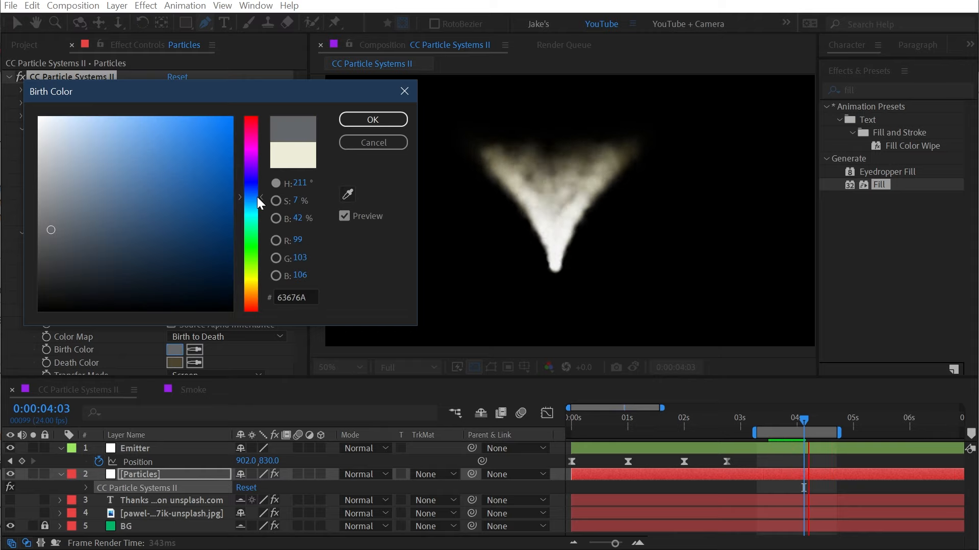
pyautogui.click(372, 119)
# Set the particle Resistance to 23 and Velocity to 3.6, and preview the result from 0:00:03:10.
pyautogui.press('space')
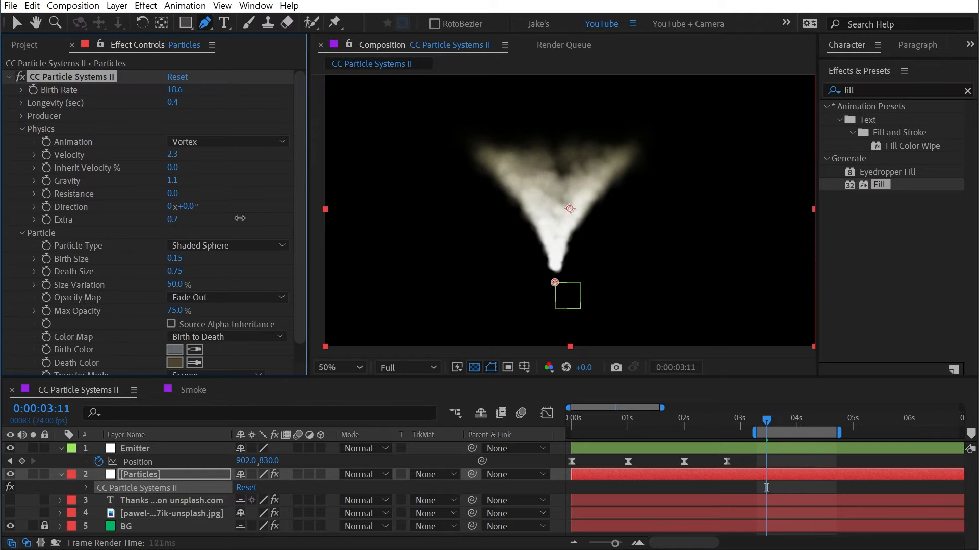
pyautogui.moveTo(173, 193); pyautogui.dragTo(293, 185)
pyautogui.press('v')
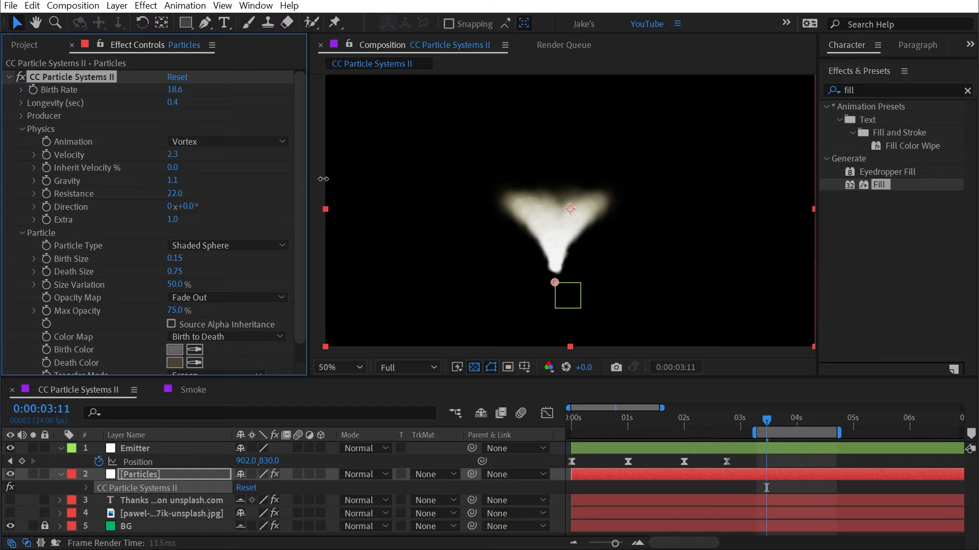
pyautogui.moveTo(175, 193); pyautogui.dragTo(192, 185)
pyautogui.moveTo(355, 143); pyautogui.dragTo(253, 187)
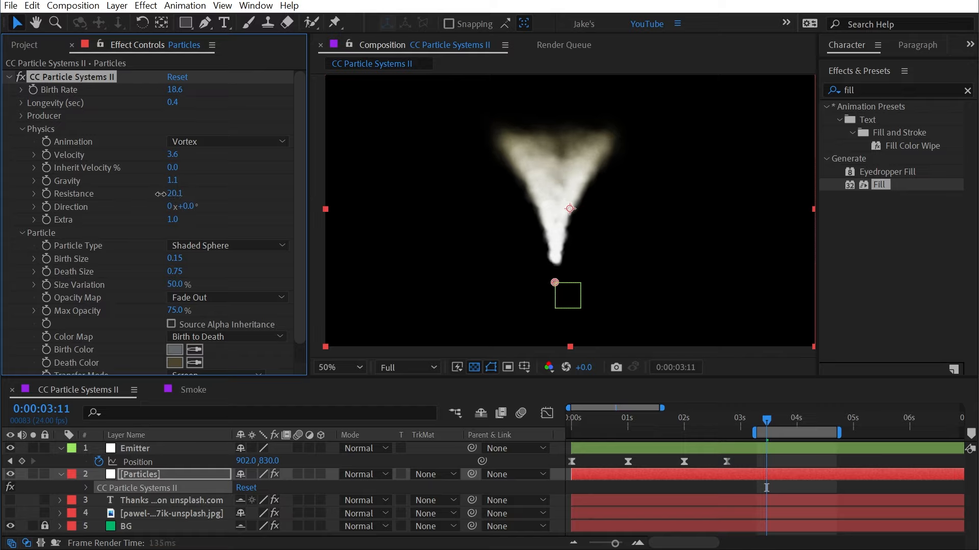
pyautogui.click(763, 418)
pyautogui.press('space')
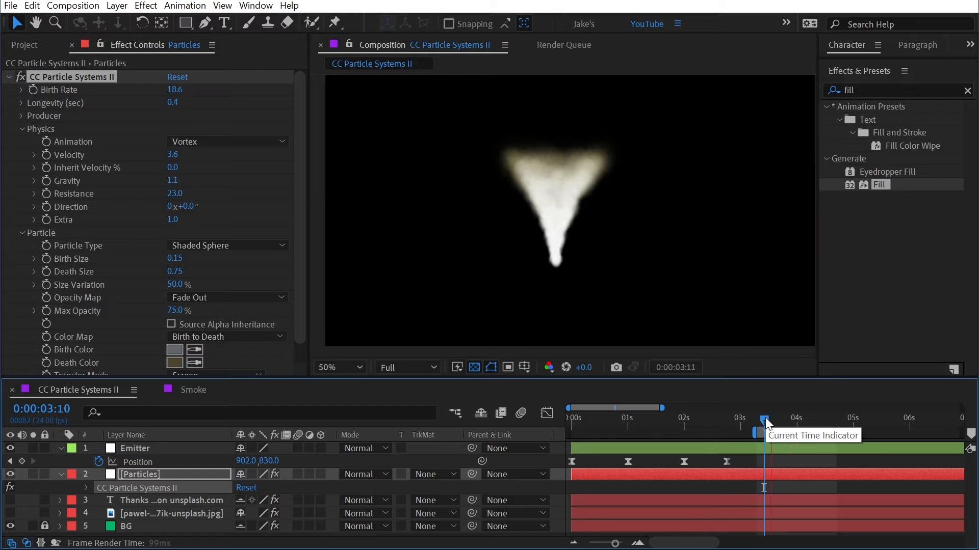
# Set the particle Direction to 3 full turns and change the Particle Type to Motion Polygon.
pyautogui.click(173, 209)
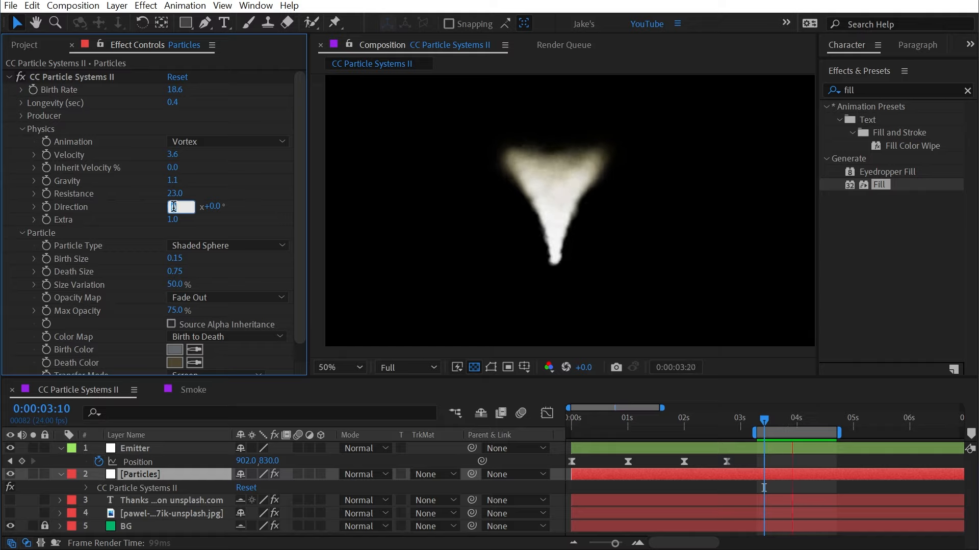
pyautogui.write('3')
pyautogui.press('Return')
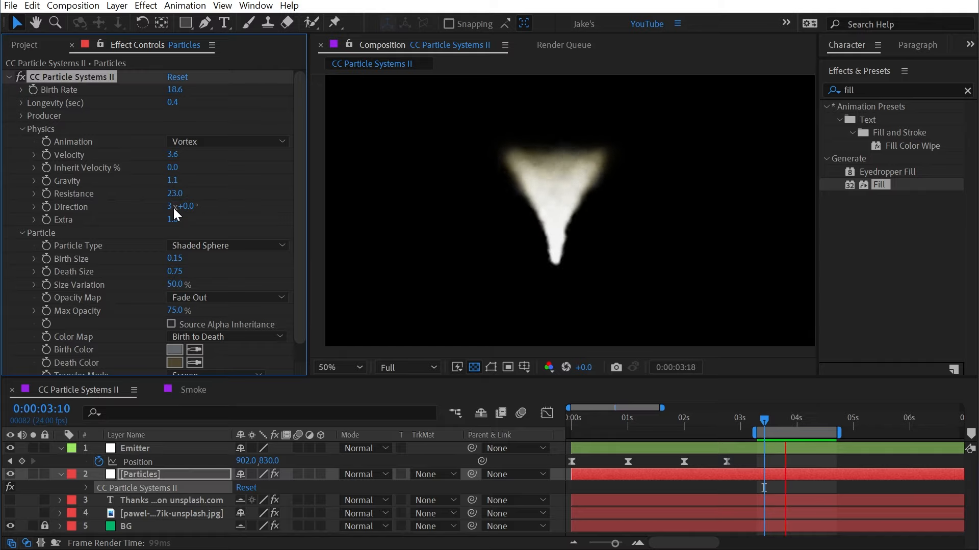
pyautogui.click(212, 247)
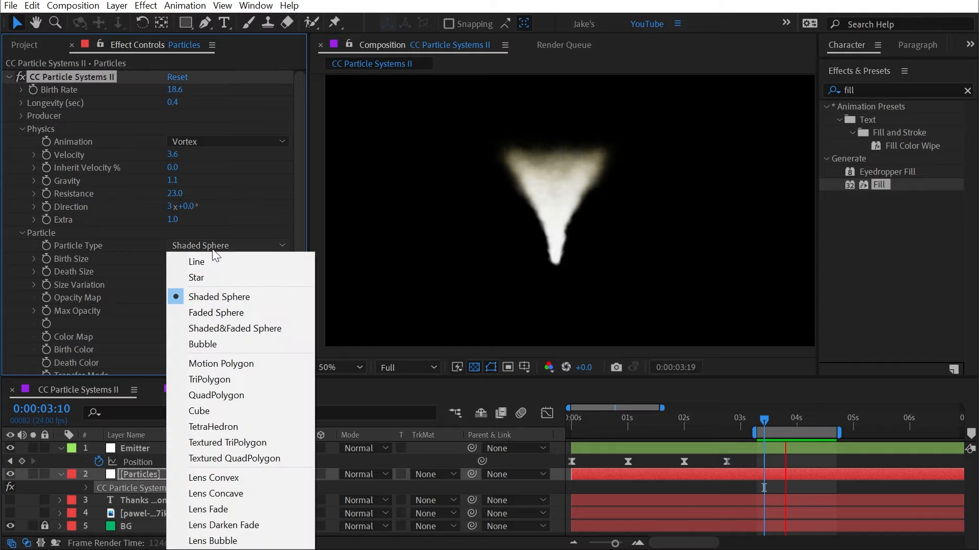
pyautogui.click(236, 364)
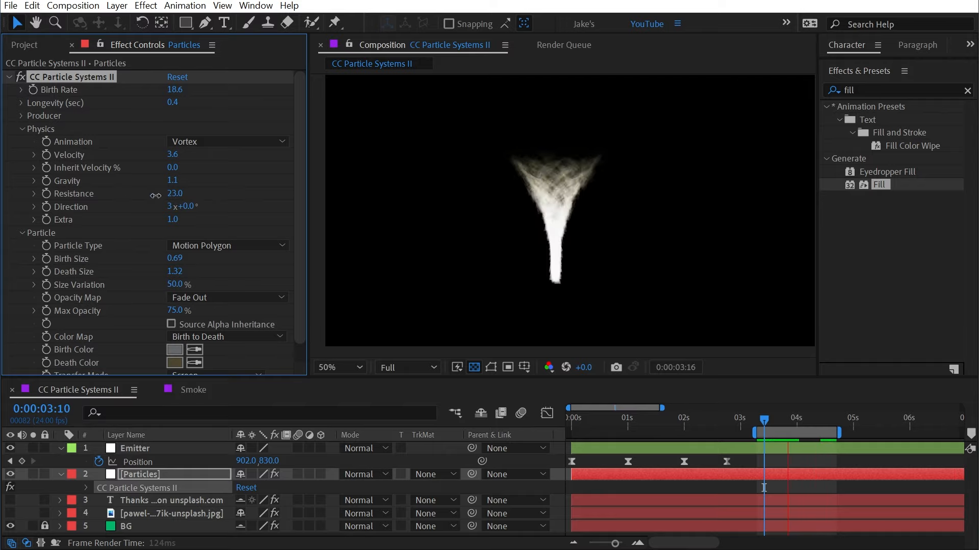
# Adjust the particle physics to Resistance 7.0, Velocity 2.8 and Gravity 1.8.
pyautogui.moveTo(71, 203); pyautogui.dragTo(56, 196)
pyautogui.moveTo(118, 156); pyautogui.dragTo(107, 158)
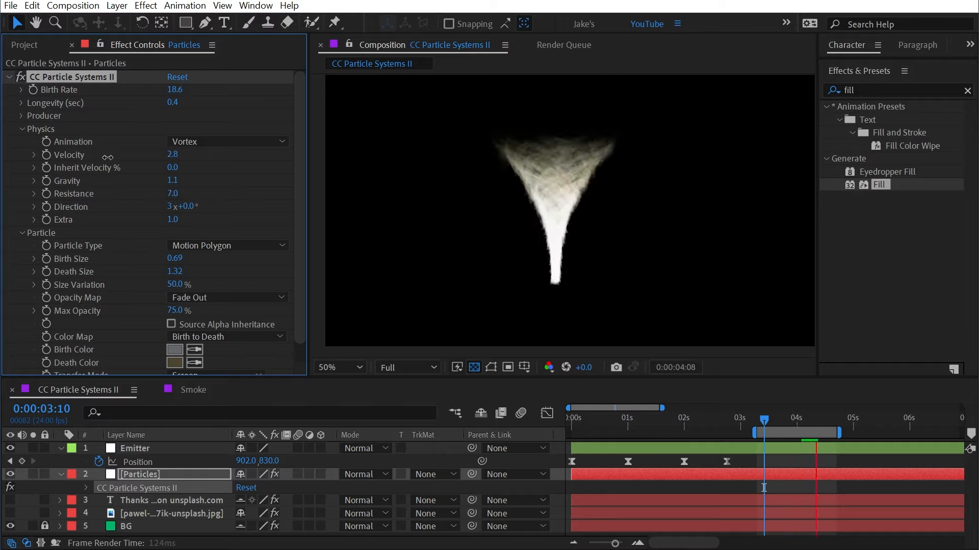
pyautogui.moveTo(172, 180); pyautogui.dragTo(207, 181)
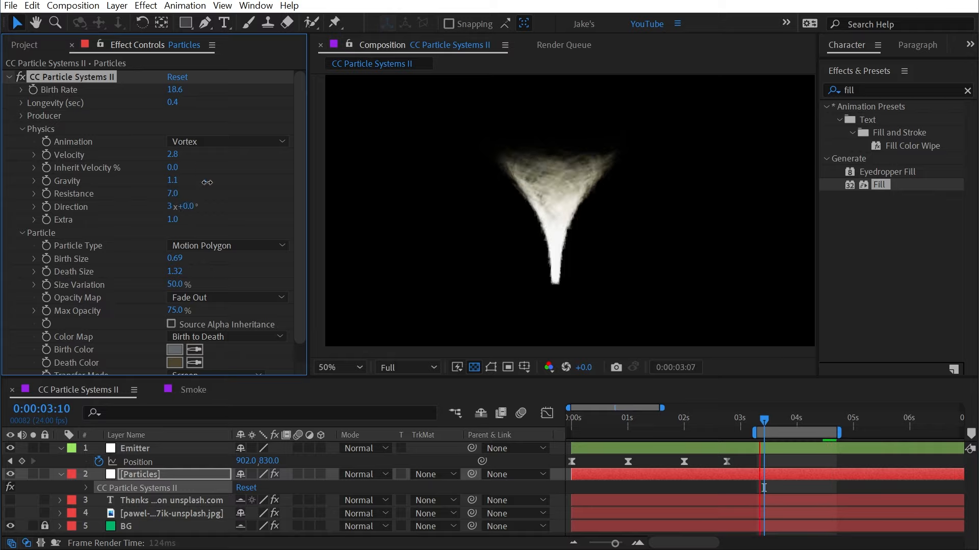
# Set the Birth Rate to 30 and preview the whole emitter animation.
pyautogui.click(175, 90)
pyautogui.write('30')
pyautogui.press('Return')
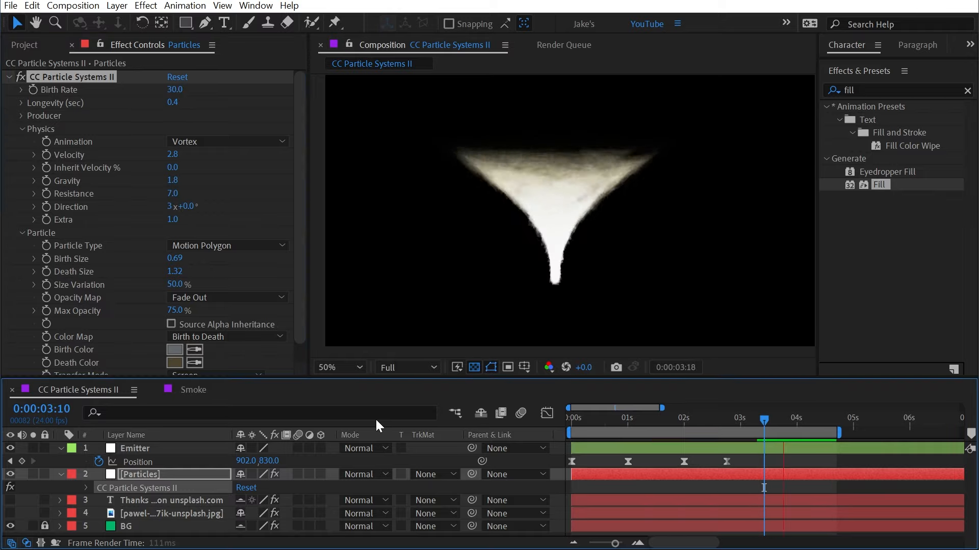
pyautogui.press('space')
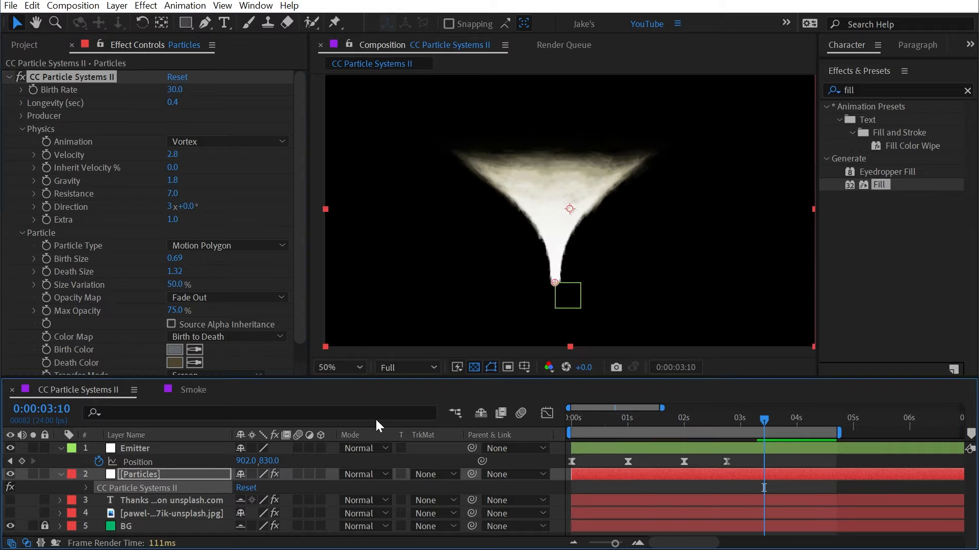
pyautogui.press('space')
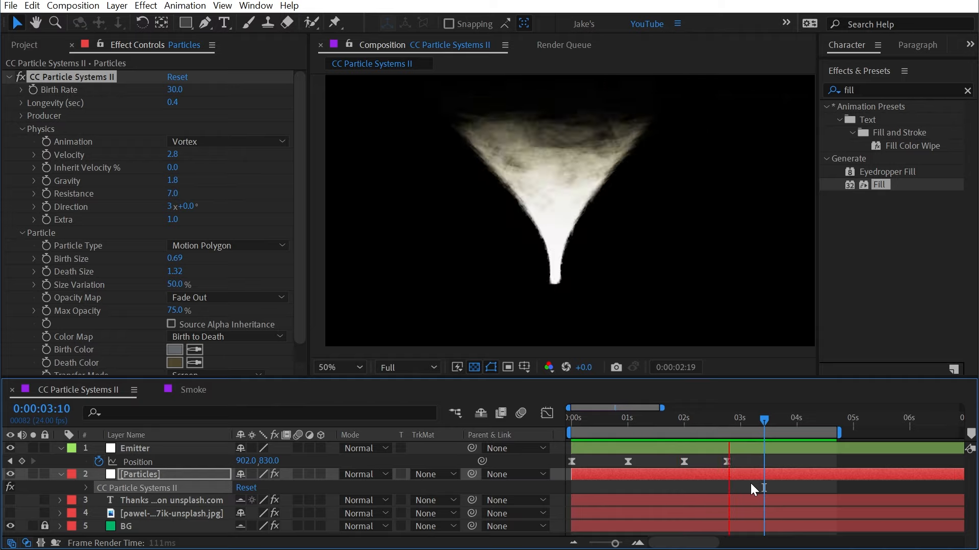
# Switch the particle physics Animation from Vortex to Fire.
pyautogui.click(219, 140)
pyautogui.click(221, 143)
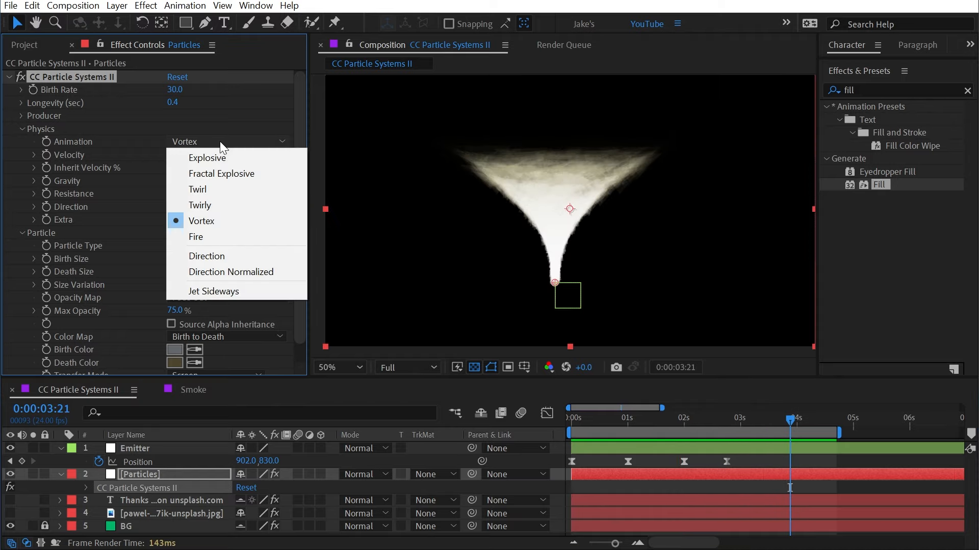
pyautogui.click(213, 236)
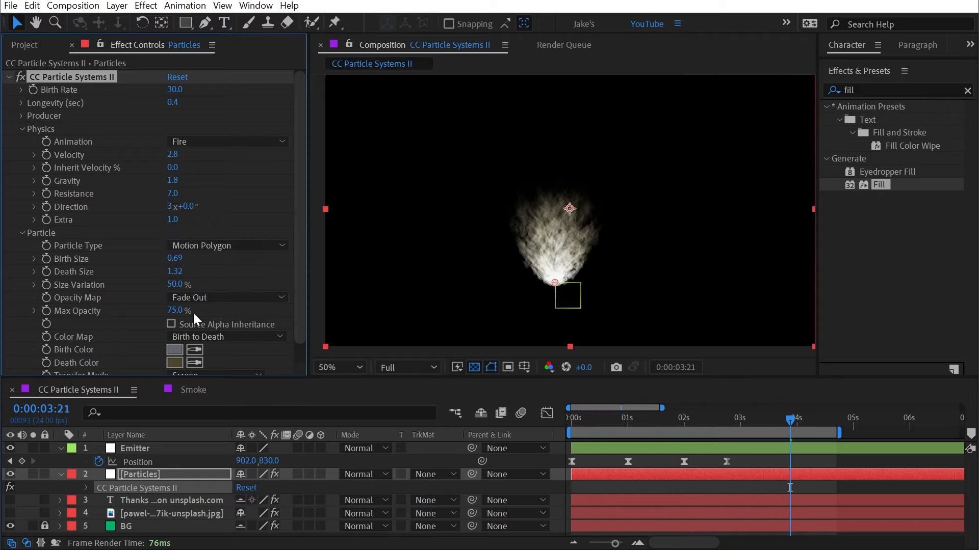
# Change the particles' Birth Color to a light golden yellow.
pyautogui.click(176, 351)
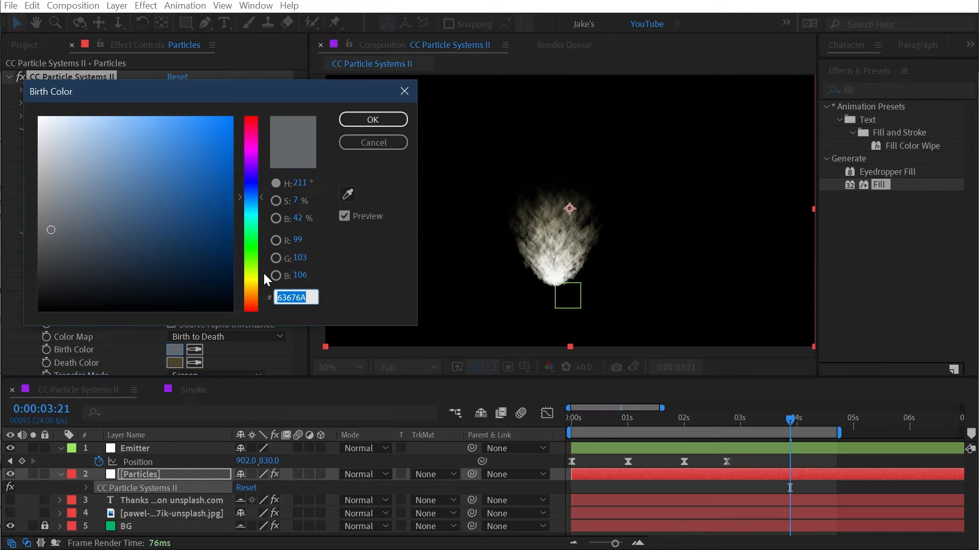
pyautogui.click(251, 288)
pyautogui.click(182, 118)
pyautogui.moveTo(182, 118); pyautogui.dragTo(180, 102)
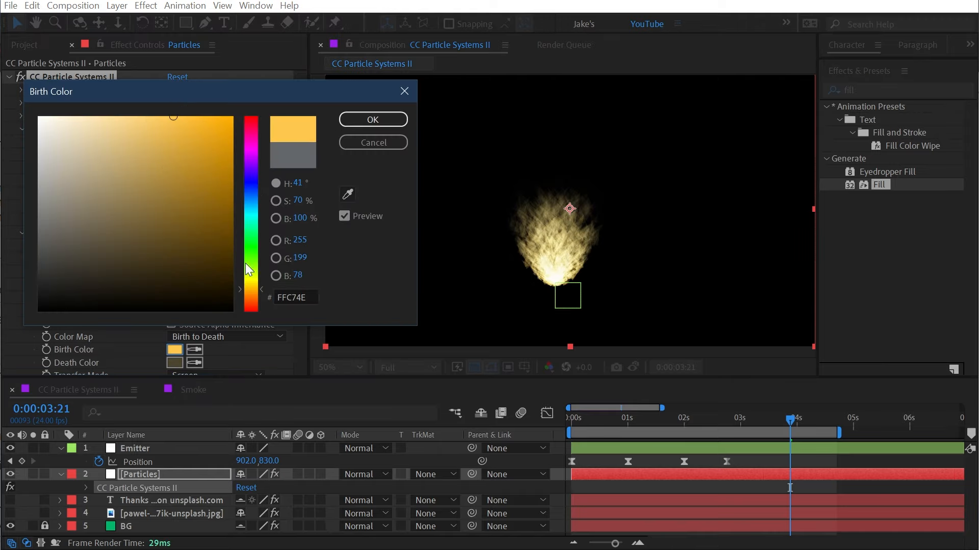
pyautogui.click(373, 120)
# Change the particles' Death Color to a vivid orange-red and preview the fire animation.
pyautogui.click(174, 363)
pyautogui.click(256, 123)
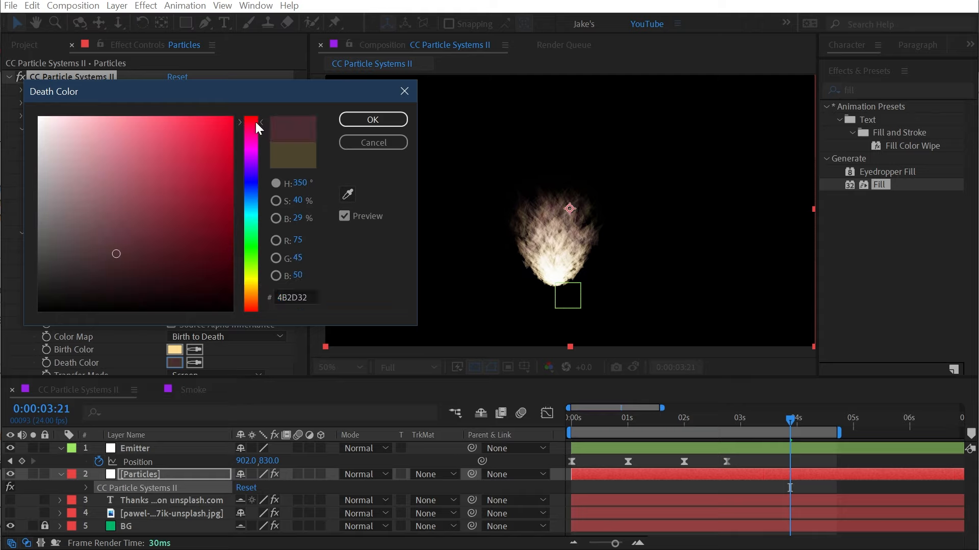
pyautogui.moveTo(252, 309); pyautogui.dragTo(249, 306)
pyautogui.click(395, 121)
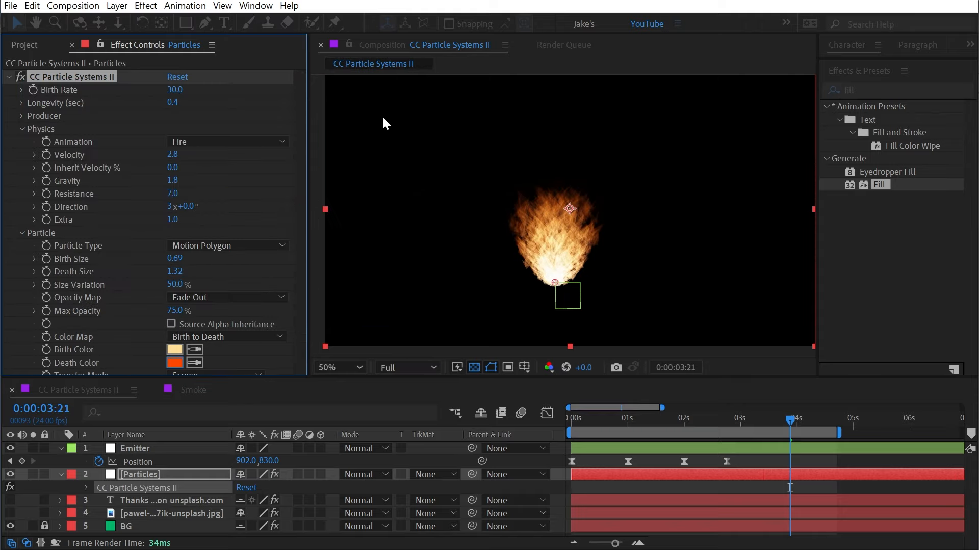
pyautogui.press('space')
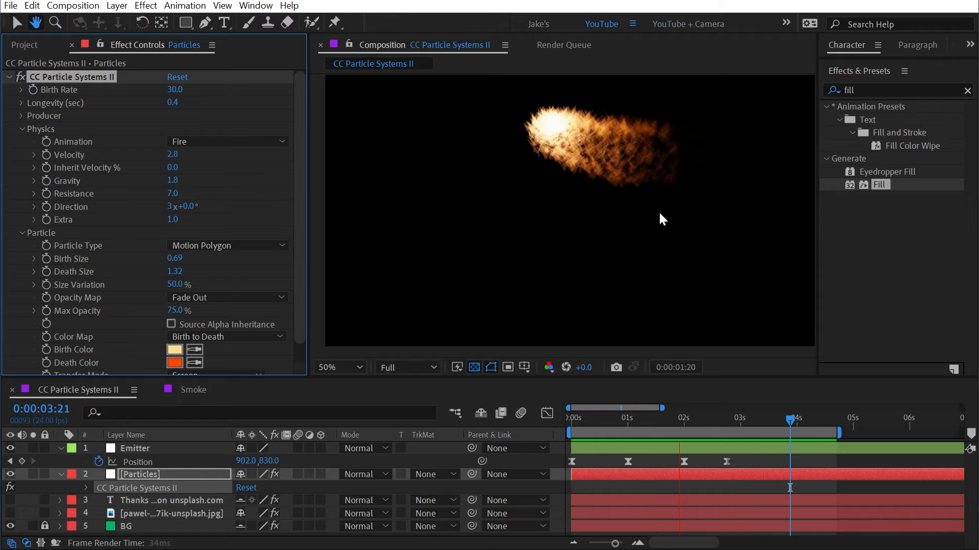
# Replay the fire along the emitter's path and set the particle physics Direction to 1x+0.0°.
pyautogui.press('space')
pyautogui.moveTo(697, 421); pyautogui.dragTo(744, 418)
pyautogui.press('.')
pyautogui.scroll(-2, 637, 255)
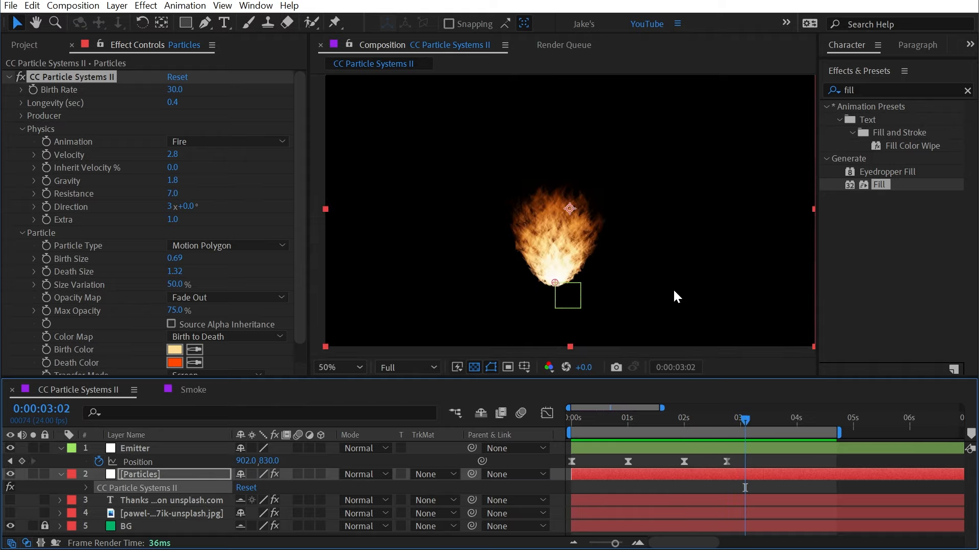
pyautogui.moveTo(705, 417); pyautogui.dragTo(591, 421)
pyautogui.press('space')
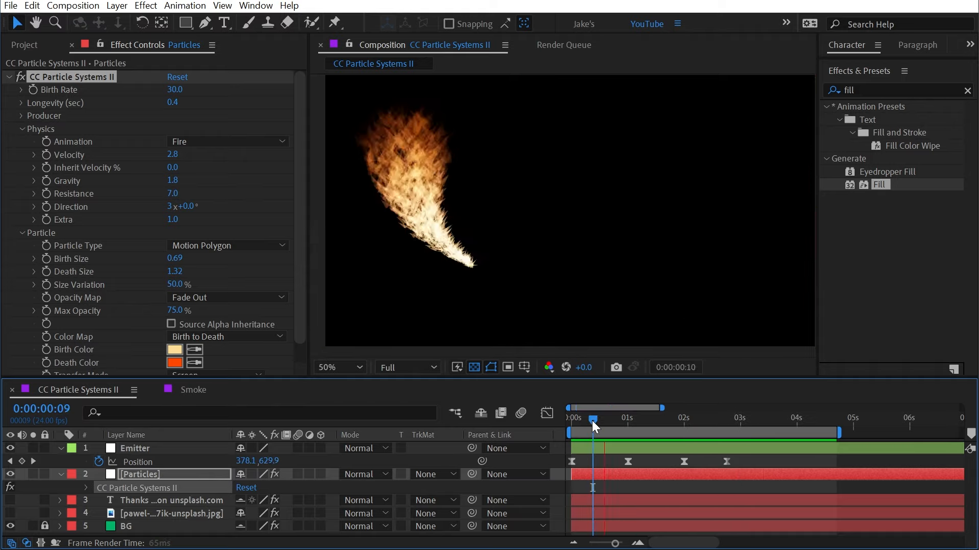
pyautogui.click(172, 206)
pyautogui.write('1')
pyautogui.press('Return')
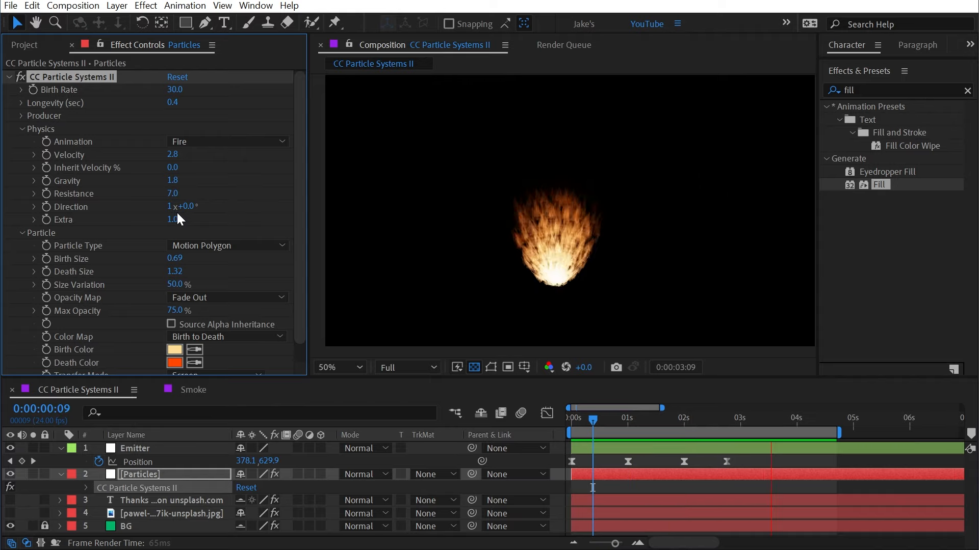
# Increase the particle physics Gravity to 3.7 and preview the taller flame.
pyautogui.press('space')
pyautogui.moveTo(173, 181); pyautogui.dragTo(398, 184)
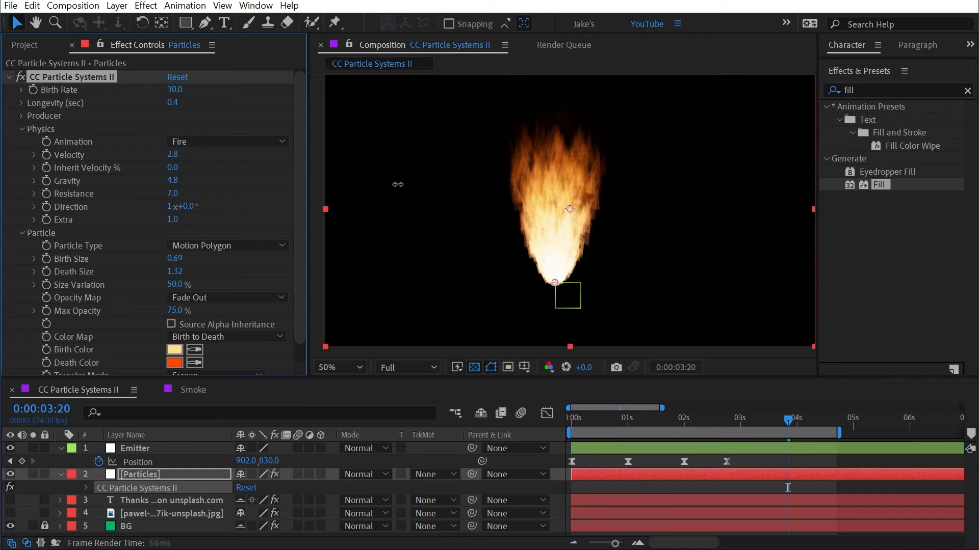
pyautogui.press('space')
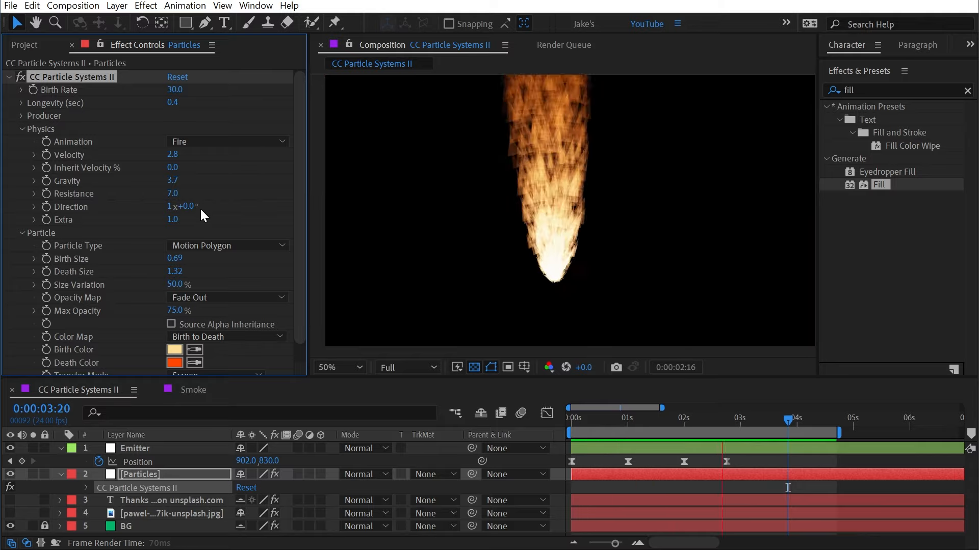
# Try other Extra values for the fire, undo the change and replay the animation.
pyautogui.moveTo(172, 219); pyautogui.dragTo(119, 224)
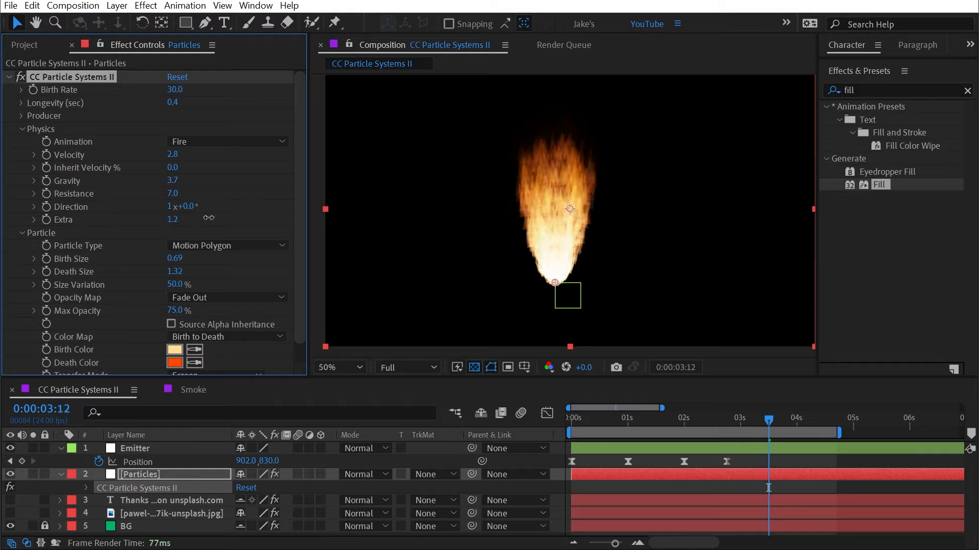
pyautogui.hotkey('ctrl', 'z')
pyautogui.press('space')
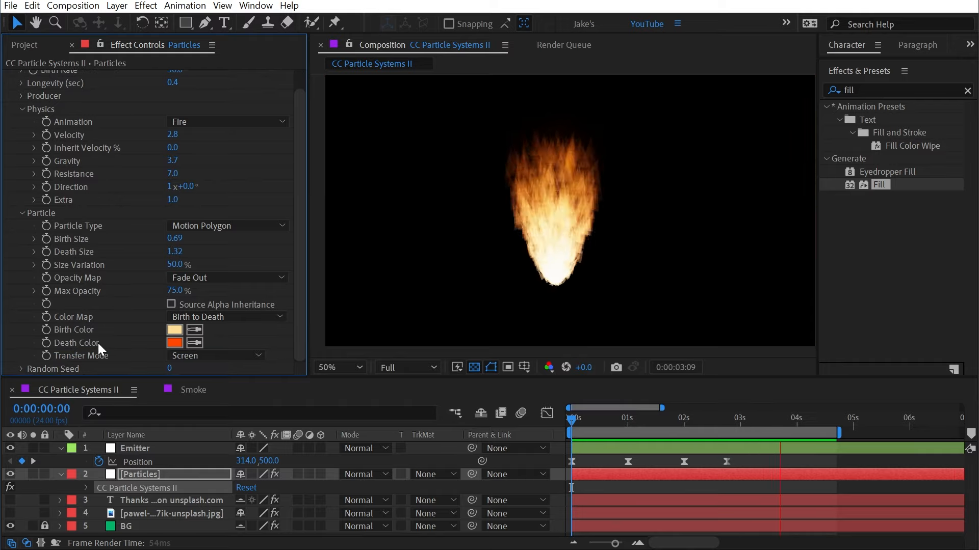
# Set the particles' Transfer Mode to Add and the Death Color to orange.
pyautogui.click(196, 359)
pyautogui.click(208, 402)
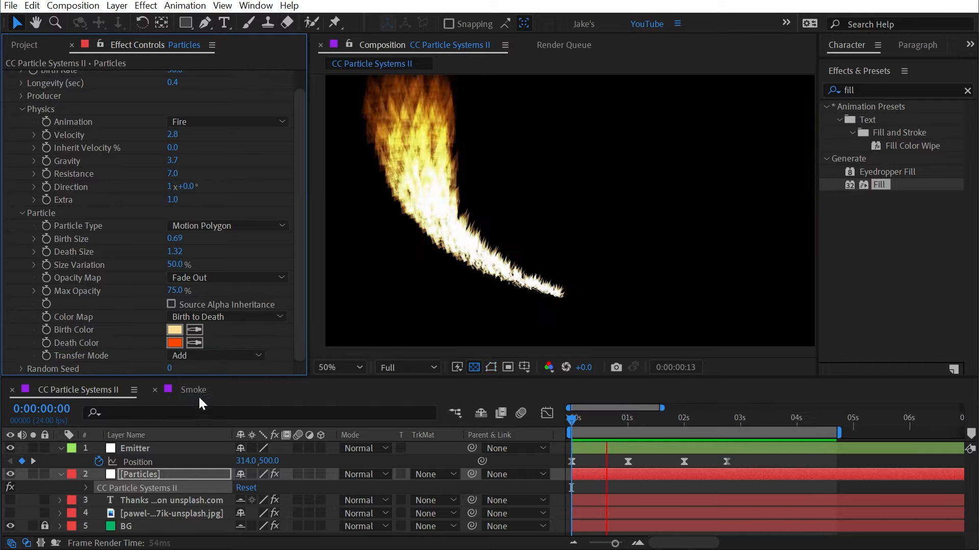
pyautogui.click(175, 340)
pyautogui.press('Return')
# Change the particles' Birth Color to a bright red.
pyautogui.click(175, 332)
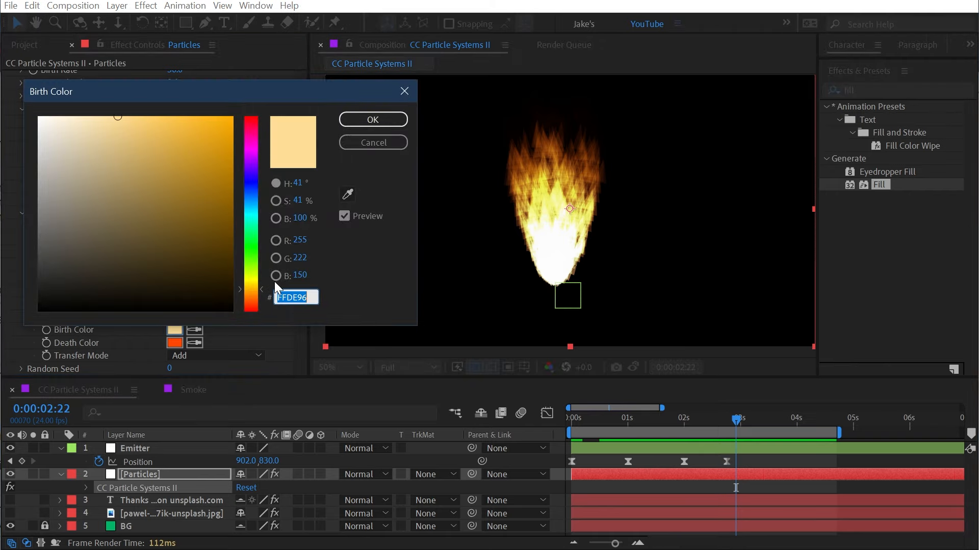
pyautogui.moveTo(250, 288)
pyautogui.mouseDown()
pyautogui.moveTo(259, 303)
pyautogui.moveTo(249, 332)
pyautogui.mouseUp()
pyautogui.moveTo(208, 139); pyautogui.dragTo(209, 109)
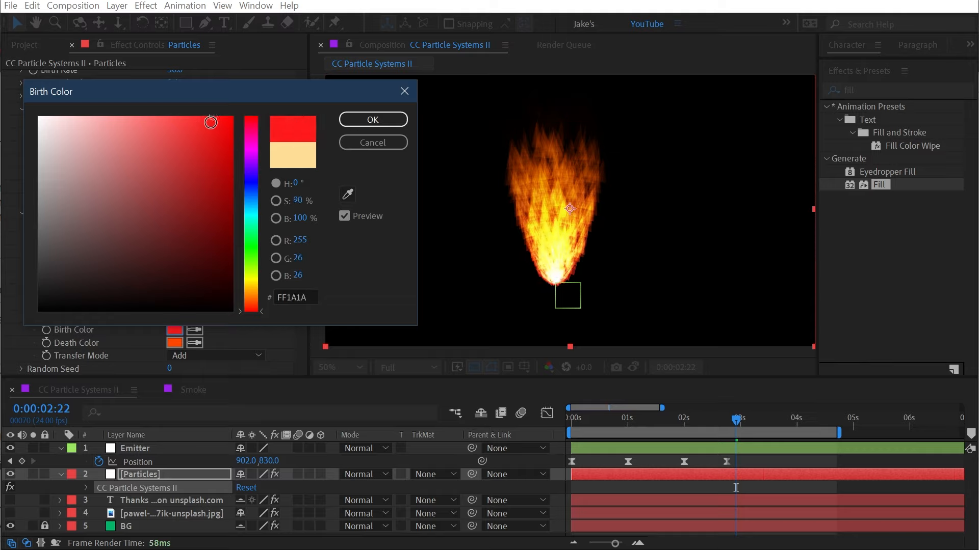
pyautogui.click(378, 122)
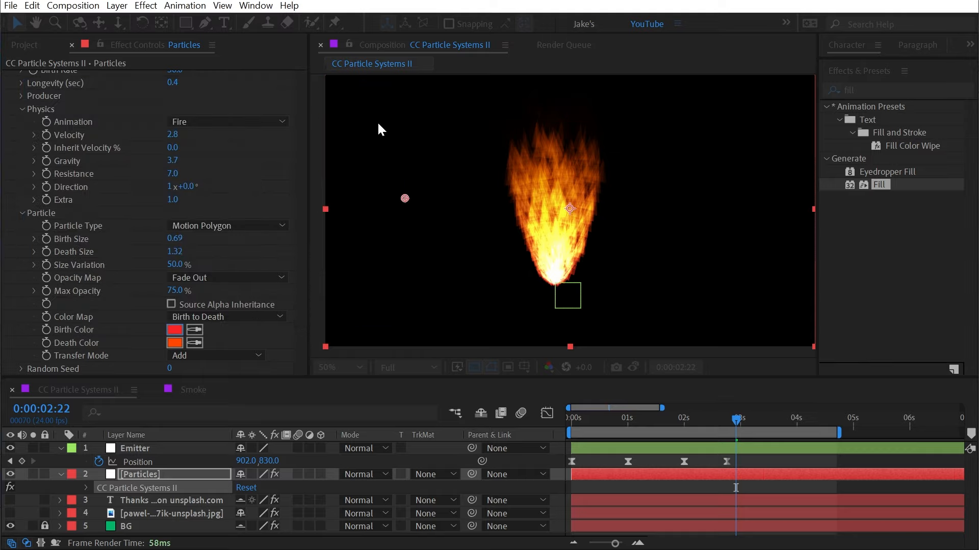
# Apply CC Vector Blur to the Particles layer with Amount 25 and Angle Offset 58°.
pyautogui.doubleClick(862, 88)
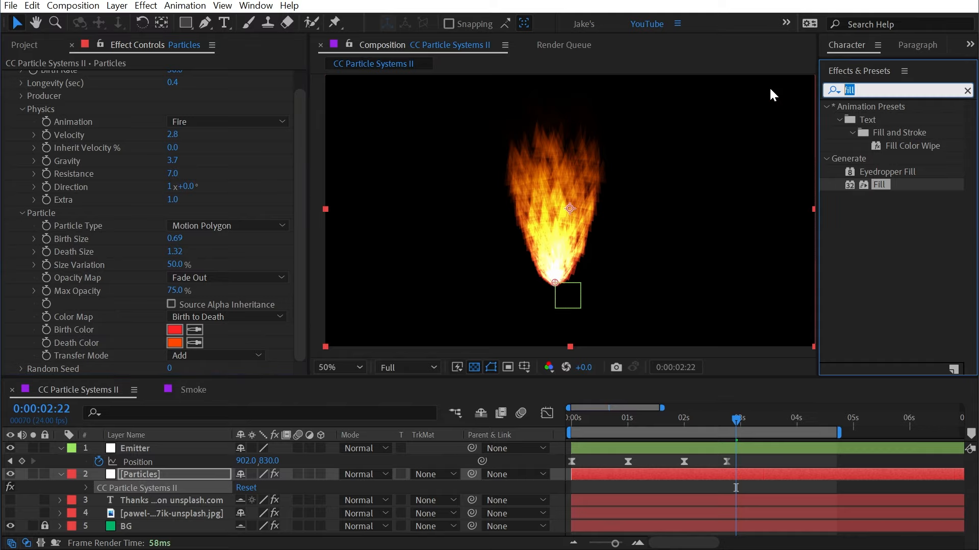
pyautogui.write('vector')
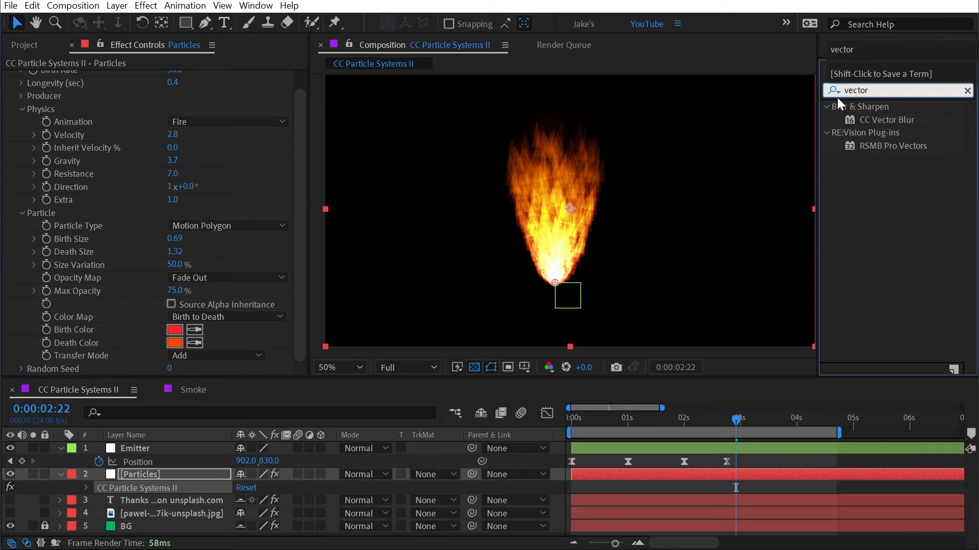
pyautogui.doubleClick(878, 122)
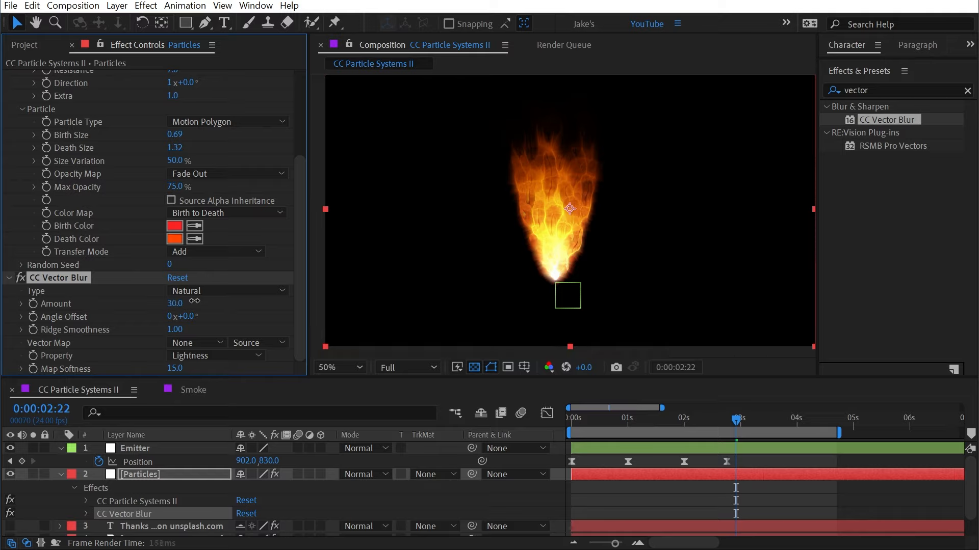
pyautogui.moveTo(222, 311); pyautogui.dragTo(230, 311)
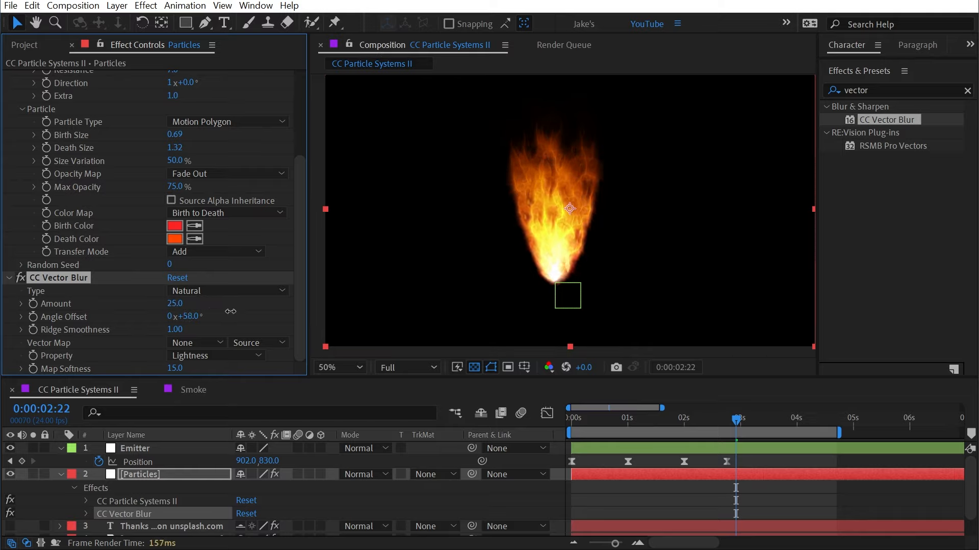
# Apply the Stylize Glow effect to the Particles layer.
pyautogui.doubleClick(887, 92)
pyautogui.write('glow')
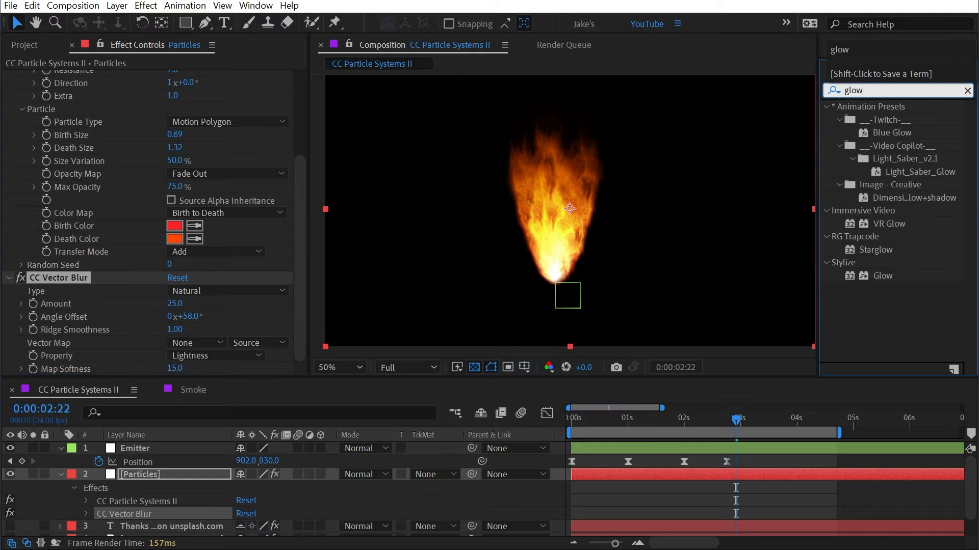
pyautogui.doubleClick(872, 276)
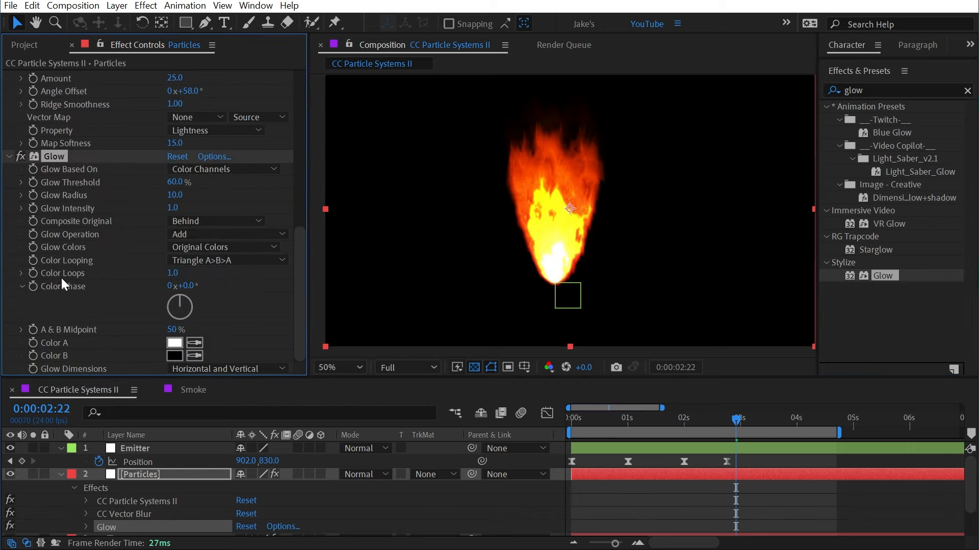
# Set the Glow Radius to 323, Threshold to 88.2% and Intensity to 0.5, and preview the fire.
pyautogui.moveTo(173, 195); pyautogui.dragTo(273, 185)
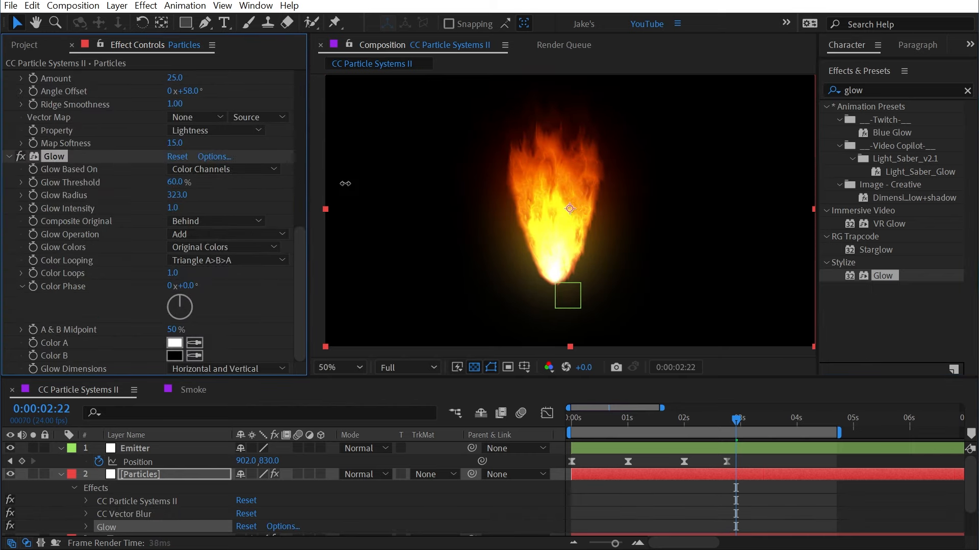
pyautogui.moveTo(166, 181); pyautogui.dragTo(247, 169)
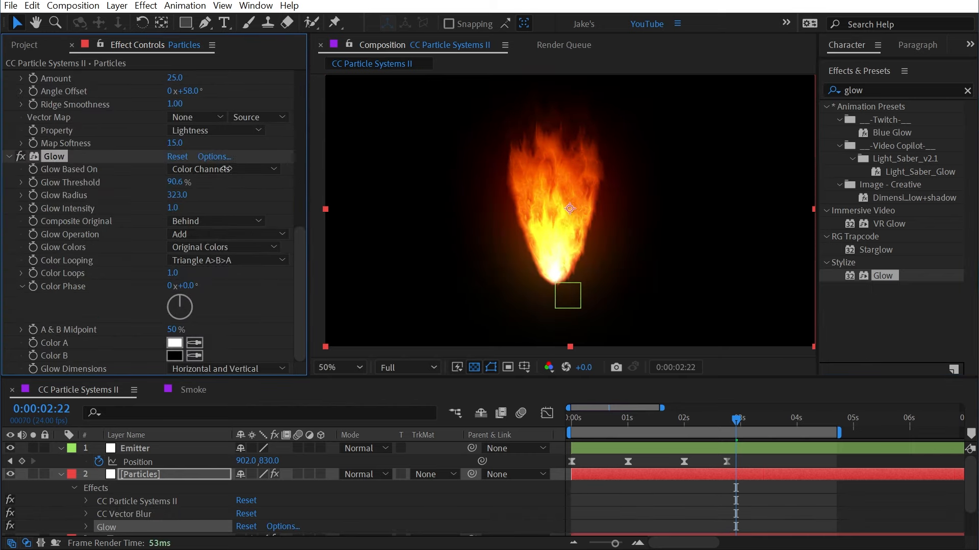
pyautogui.moveTo(154, 209); pyautogui.dragTo(127, 208)
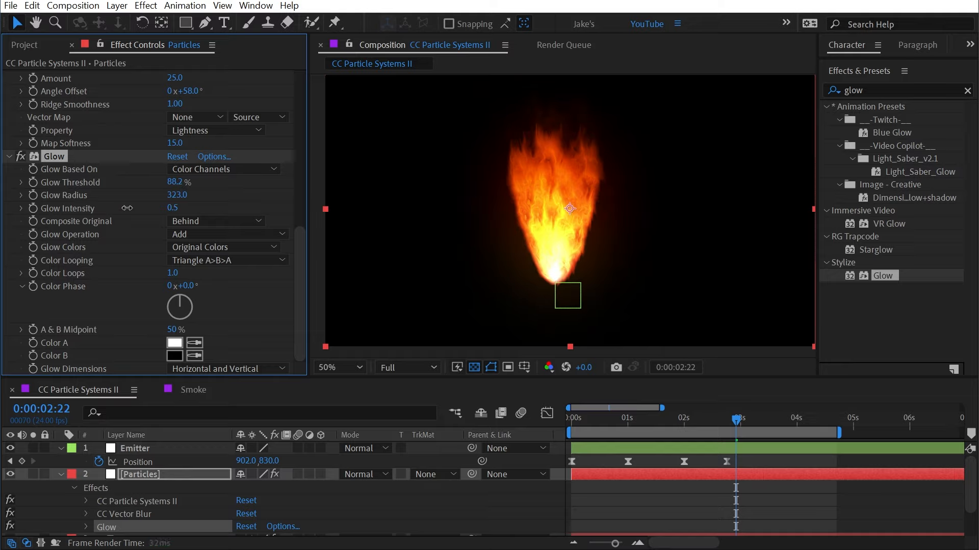
pyautogui.press('space')
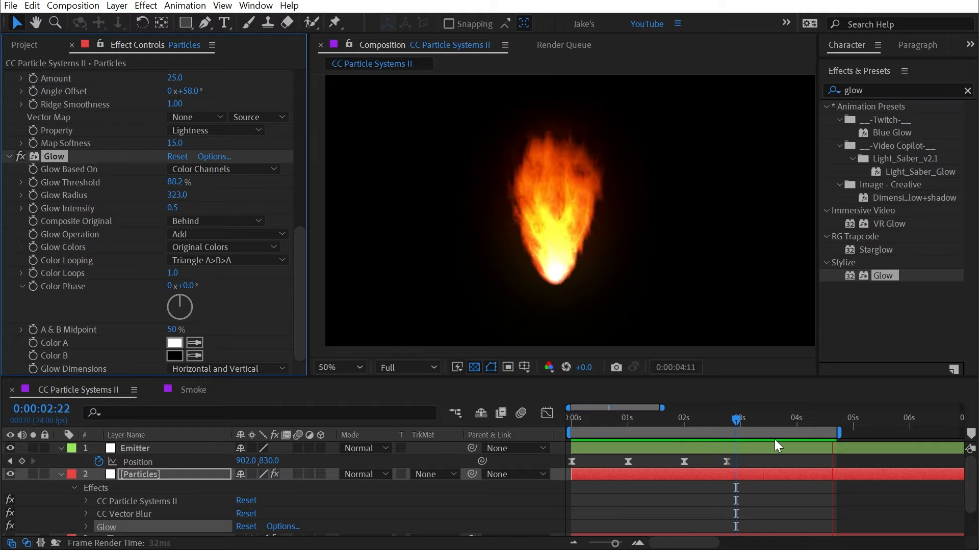
# Delete the Glow and CC Vector Blur effects from the Particles layer.
pyautogui.press('Delete')
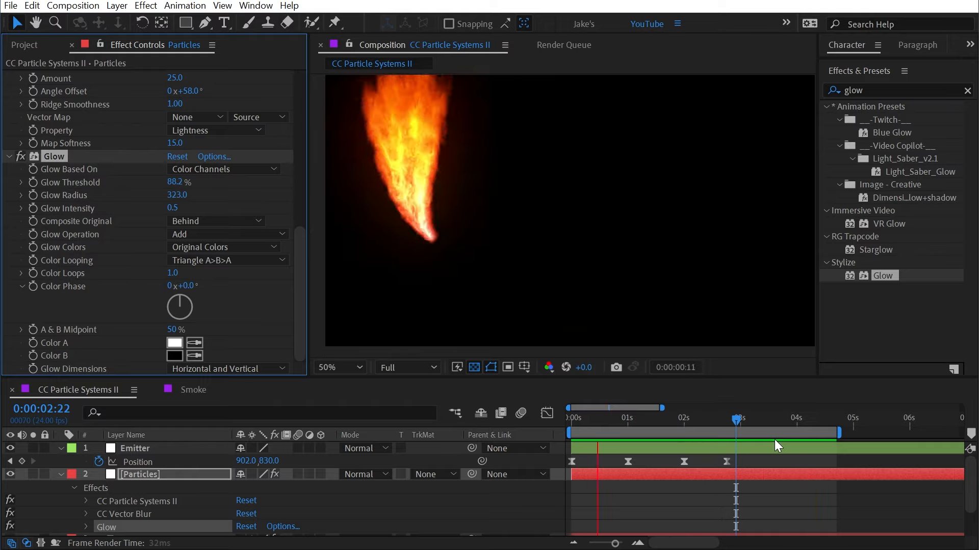
pyautogui.click(59, 277)
pyautogui.press('Delete')
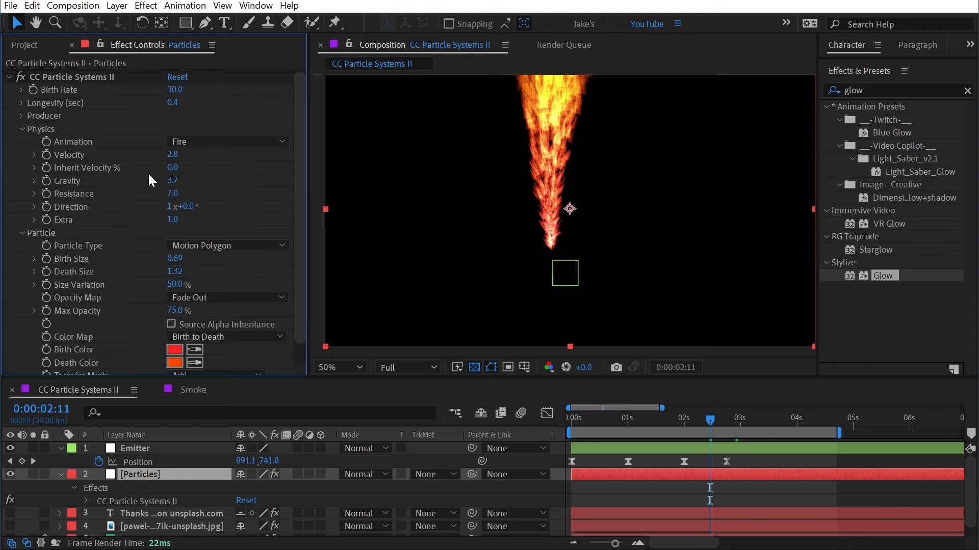
# Switch the particle physics Animation to Direction and preview it from the first frame.
pyautogui.click(185, 142)
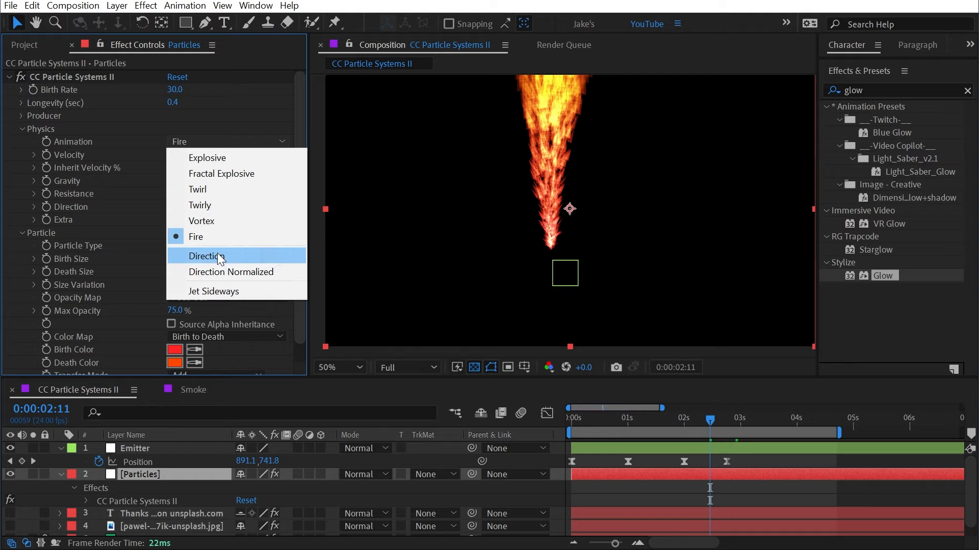
pyautogui.click(217, 256)
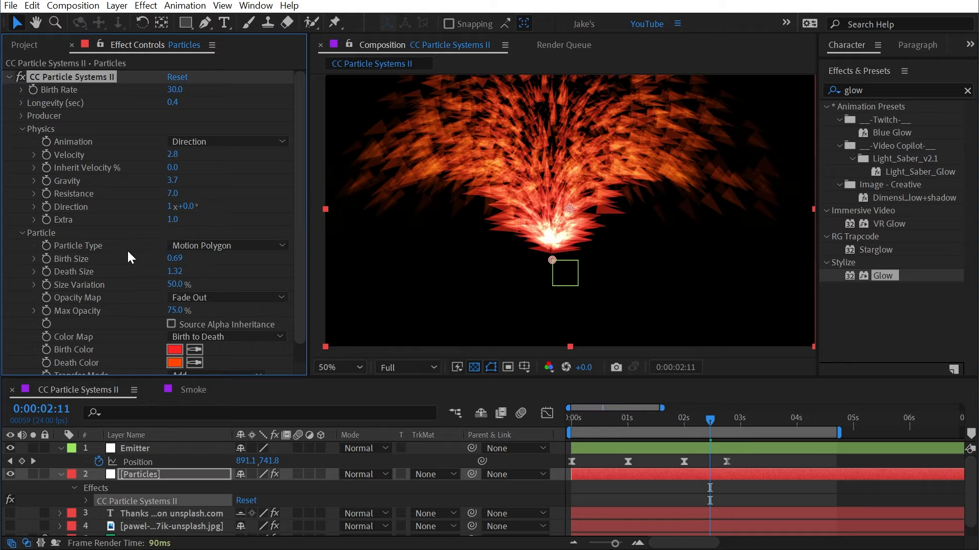
pyautogui.press('Home')
pyautogui.press('space')
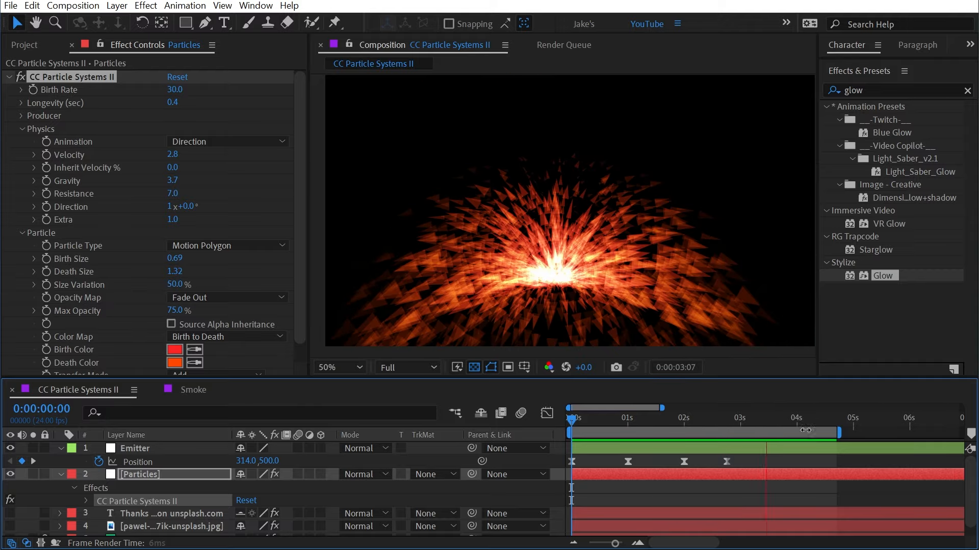
pyautogui.press('space')
pyautogui.moveTo(760, 425); pyautogui.dragTo(801, 420)
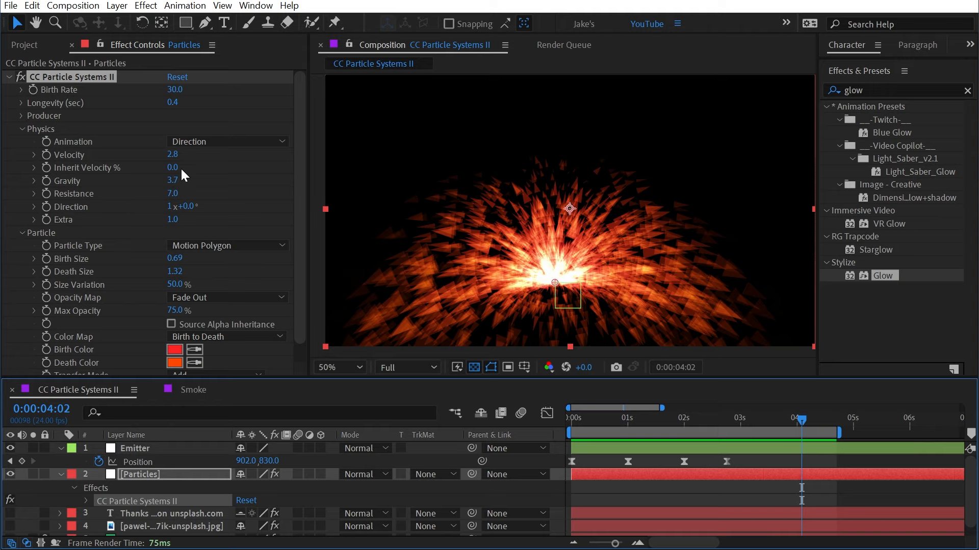
# Set the particle physics Gravity to 1.0 and Resistance to 0.0.
pyautogui.click(174, 188)
pyautogui.write('1')
pyautogui.press('Return')
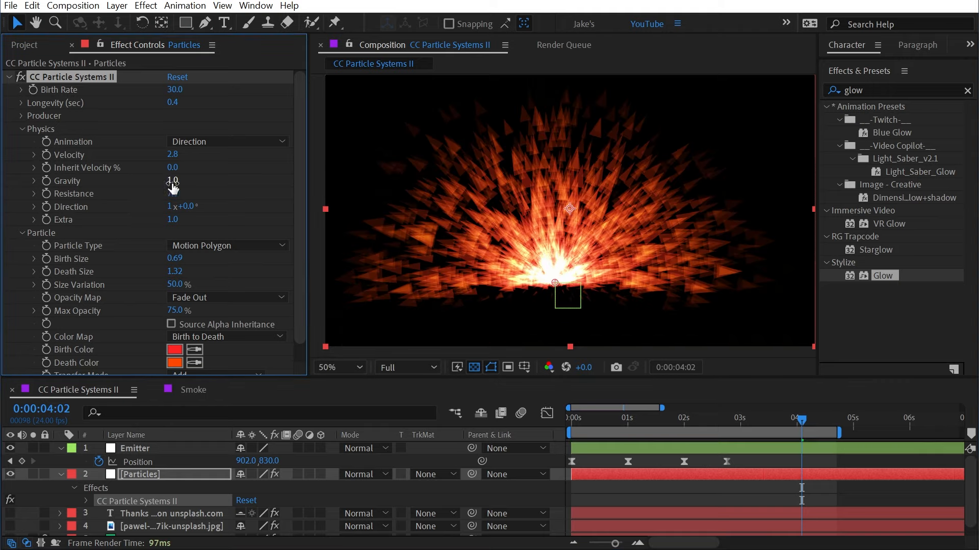
pyautogui.write('0')
pyautogui.press('Return')
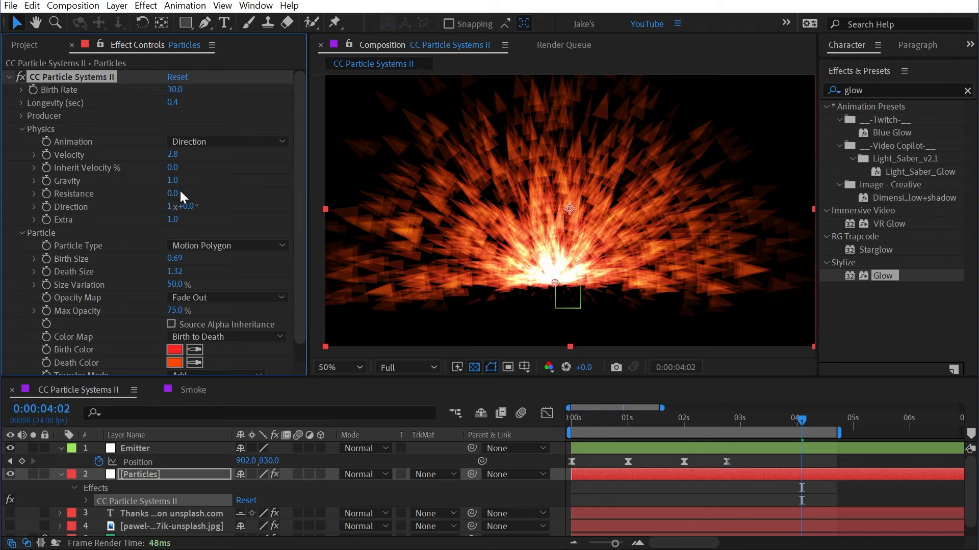
# Set the particle Velocity to 1.0 and preview a work area running from about 4 to 6 seconds.
pyautogui.write('1')
pyautogui.press('Return')
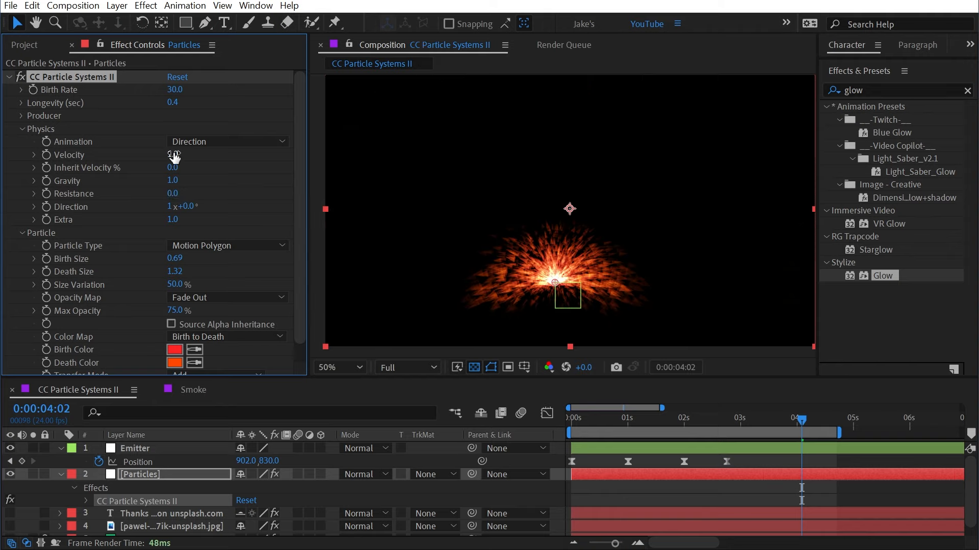
pyautogui.moveTo(801, 419); pyautogui.dragTo(750, 419)
pyautogui.moveTo(863, 432); pyautogui.dragTo(806, 419)
pyautogui.press('space')
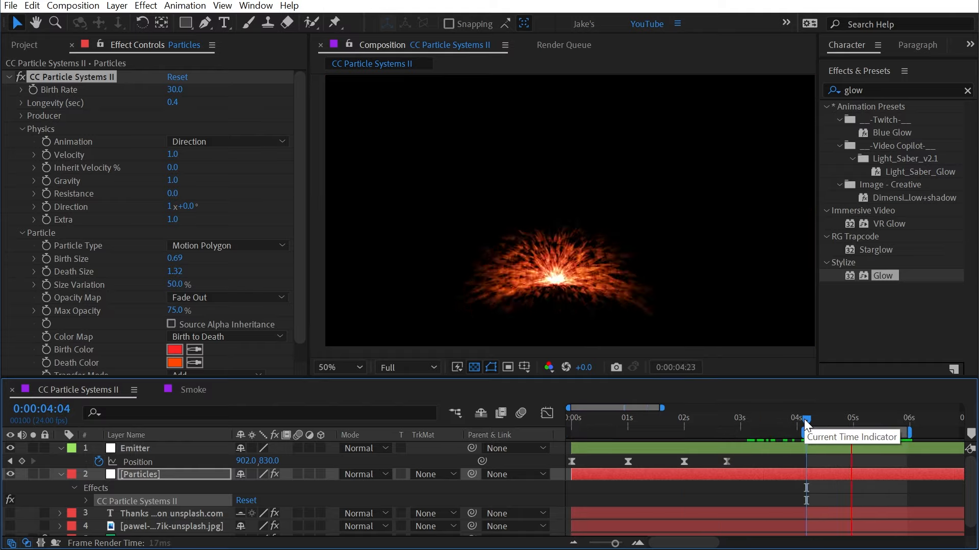
pyautogui.press('space')
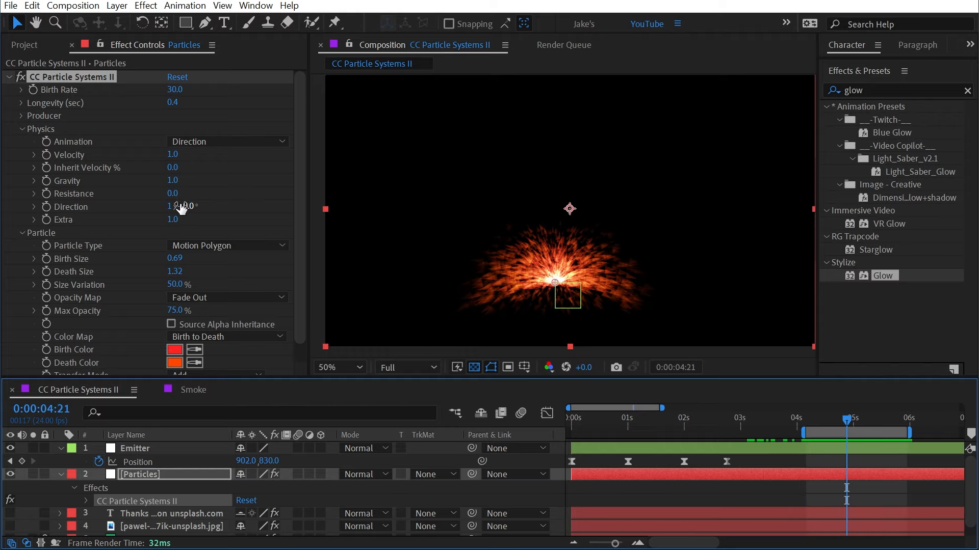
# Set the particle Direction to 0x+259.0° and Extra to 0.1 for a narrow jet, previewing the motion.
pyautogui.moveTo(181, 208)
pyautogui.mouseDown()
pyautogui.moveTo(92, 206)
pyautogui.moveTo(415, 218)
pyautogui.moveTo(119, 218)
pyautogui.mouseUp()
pyautogui.press('h')
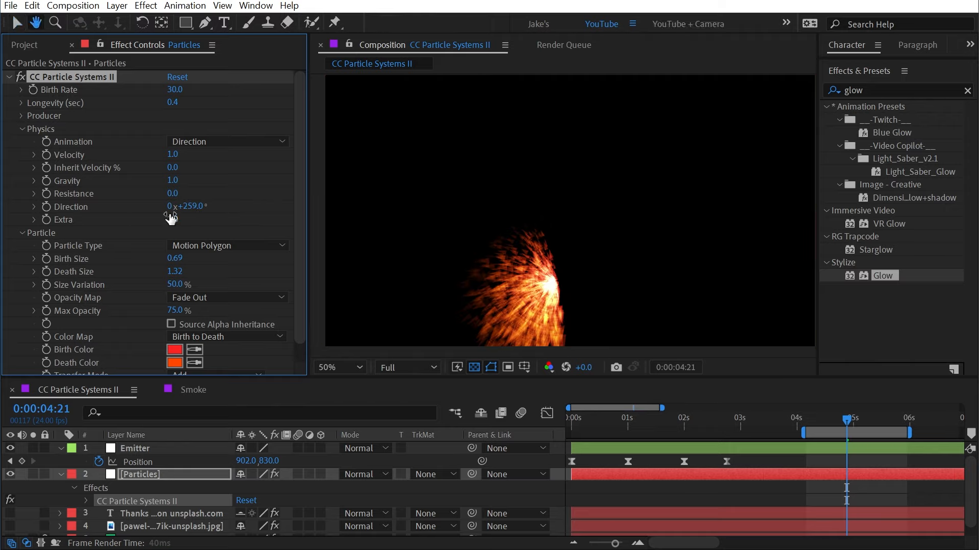
pyautogui.press('space')
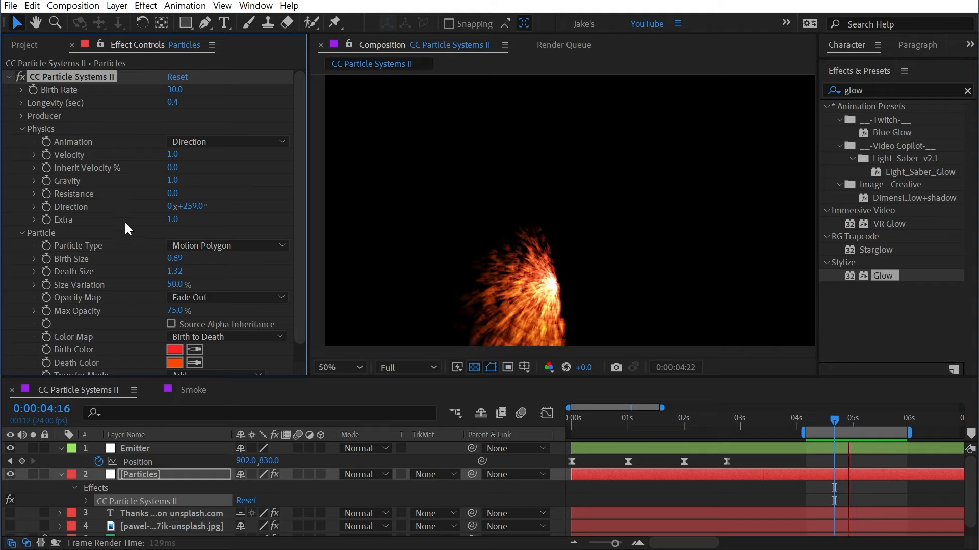
pyautogui.moveTo(172, 219); pyautogui.dragTo(95, 213)
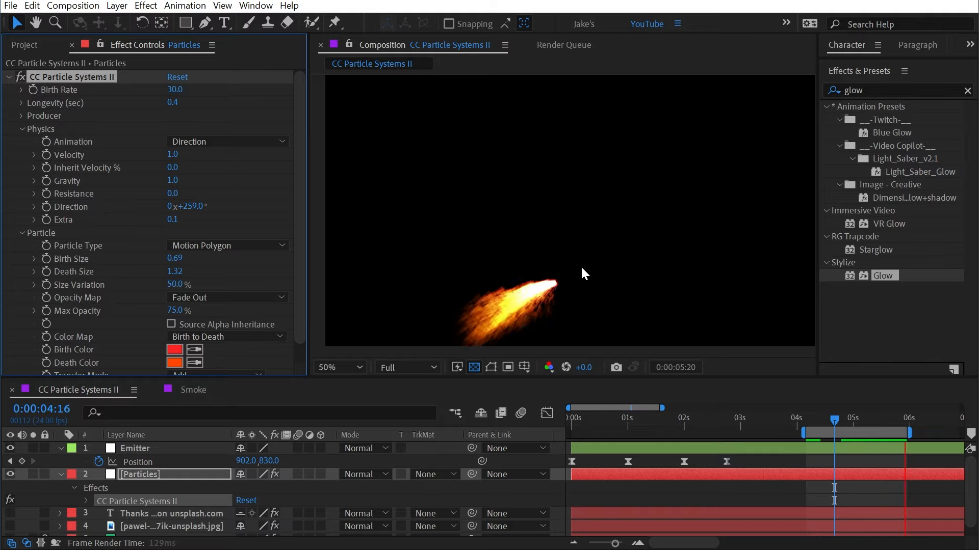
# Extend the work area back to the first frame and preview the jet following the emitter's motion.
pyautogui.press('space')
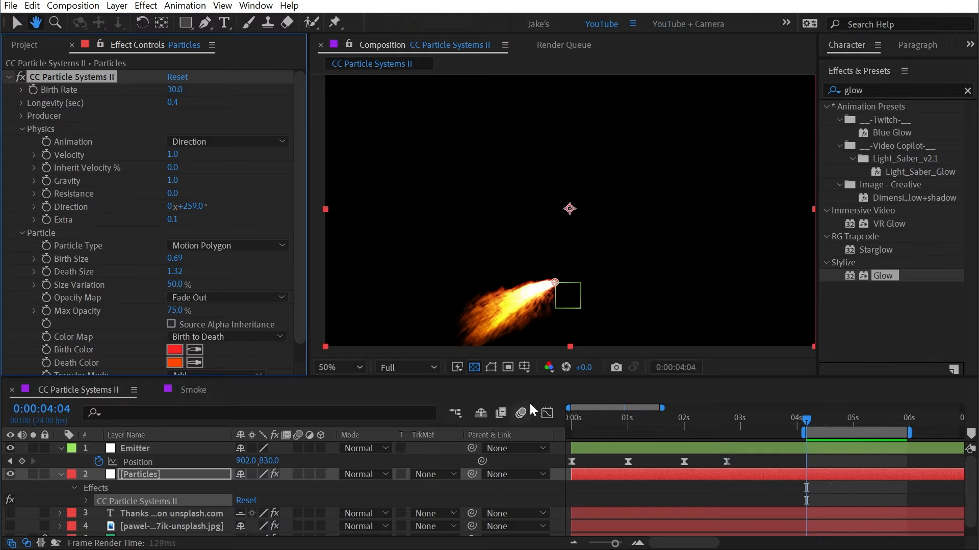
pyautogui.press('Home')
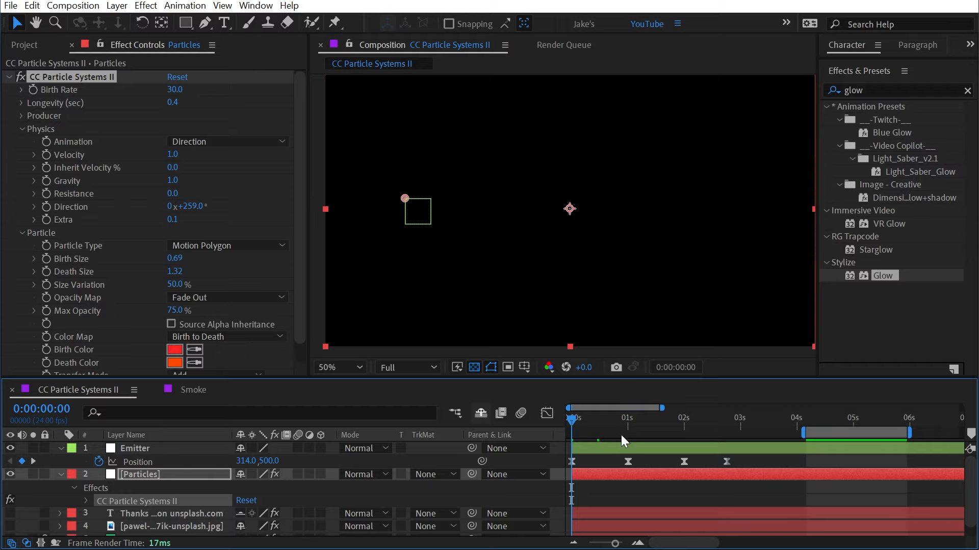
pyautogui.press('space')
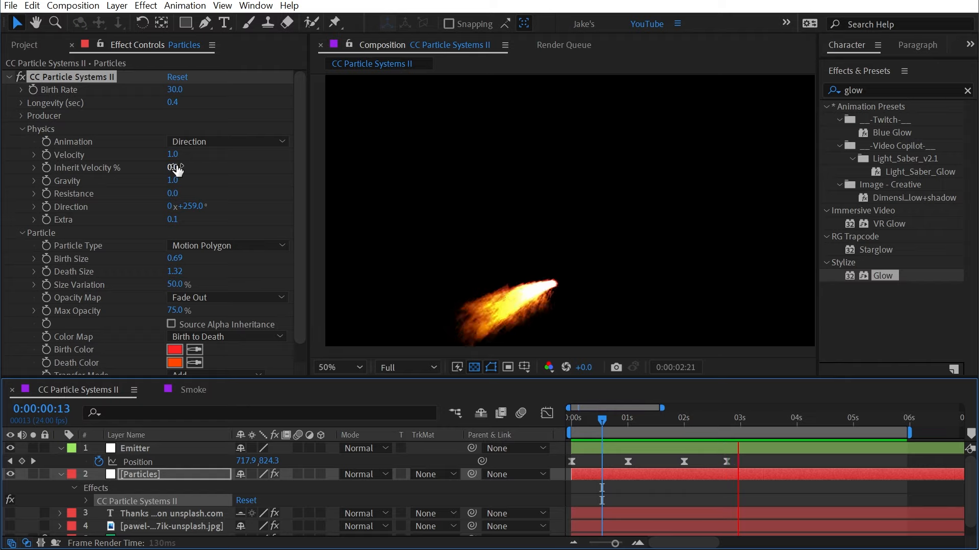
pyautogui.moveTo(601, 418)
pyautogui.mouseDown()
pyautogui.moveTo(627, 414)
pyautogui.moveTo(615, 416)
pyautogui.mouseUp()
# Set the particle Direction to 0x+355.0° and preview the jet from the first frame.
pyautogui.moveTo(181, 205); pyautogui.dragTo(282, 199)
pyautogui.moveTo(618, 421); pyautogui.dragTo(534, 408)
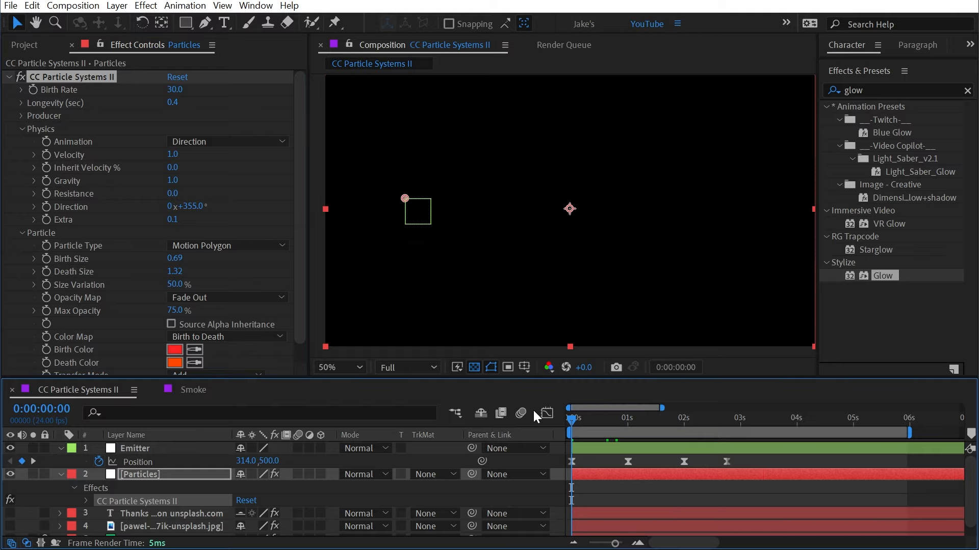
pyautogui.press('space')
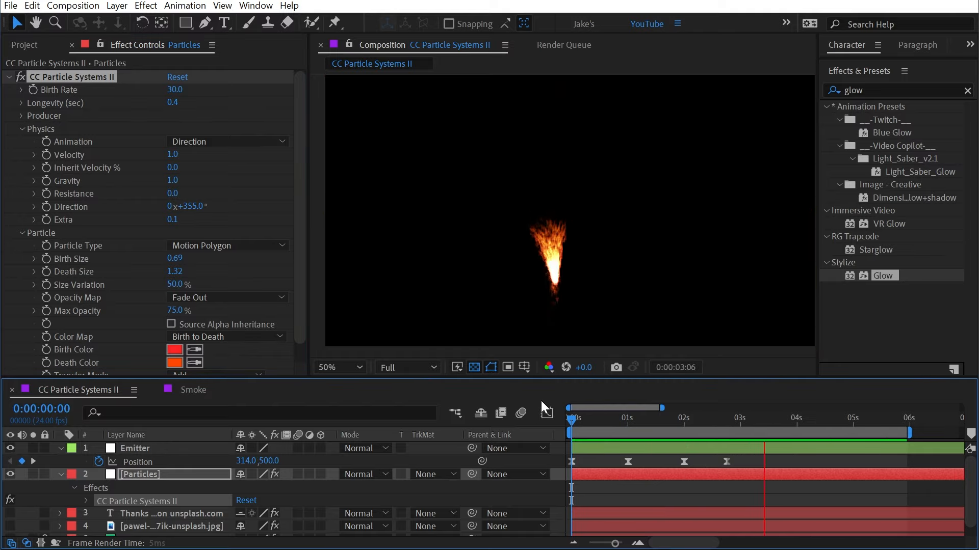
pyautogui.press('space')
# Widen the spray with Extra at 0.5 and switch the physics Animation to Direction Normalized.
pyautogui.moveTo(173, 219); pyautogui.dragTo(375, 194)
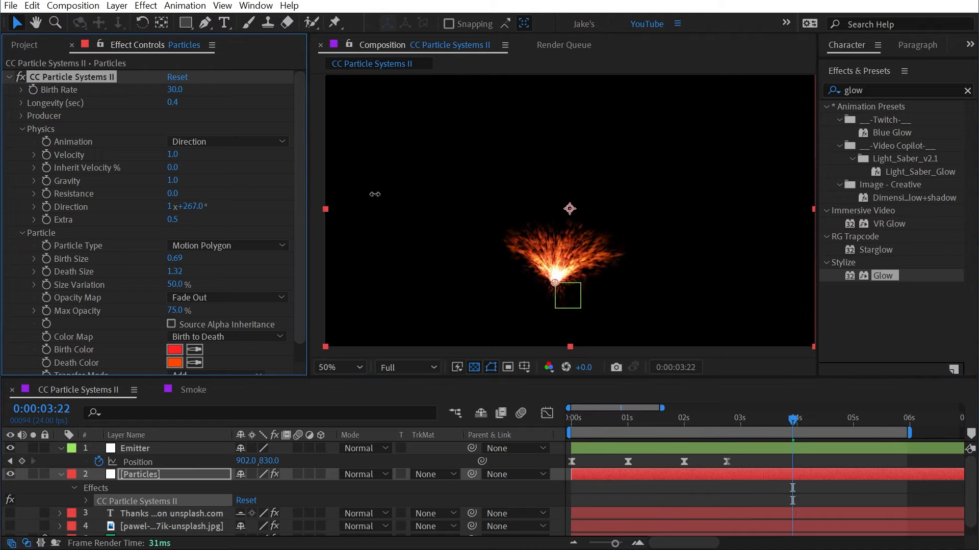
pyautogui.click(203, 137)
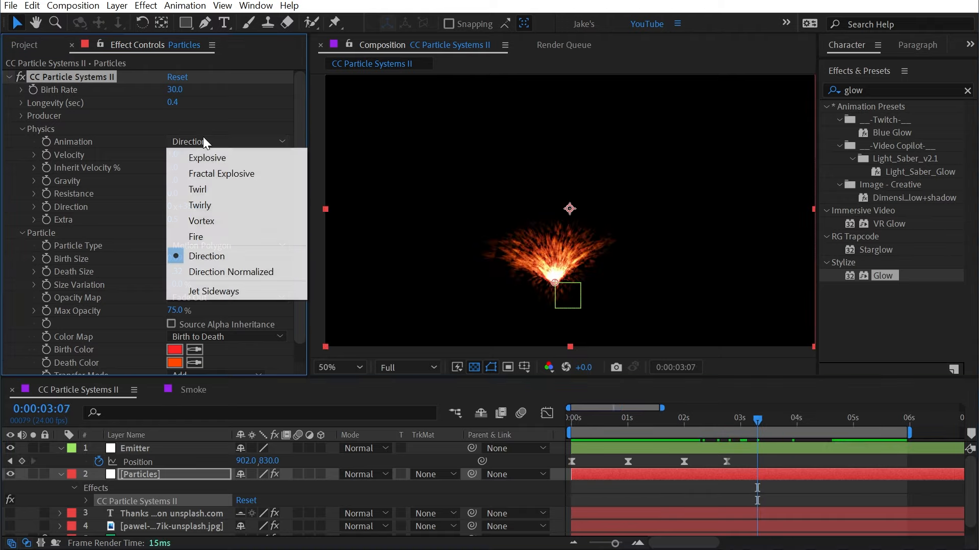
pyautogui.click(265, 268)
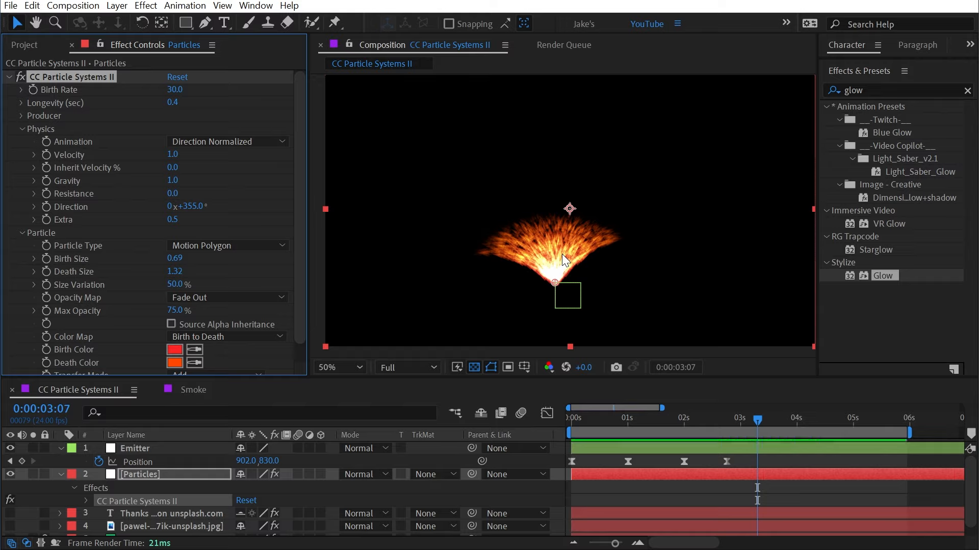
# Switch the physics Animation to Direction for comparison while scrubbing between 3 and 4 seconds, and restore Direction Normalized.
pyautogui.click(234, 137)
pyautogui.click(237, 258)
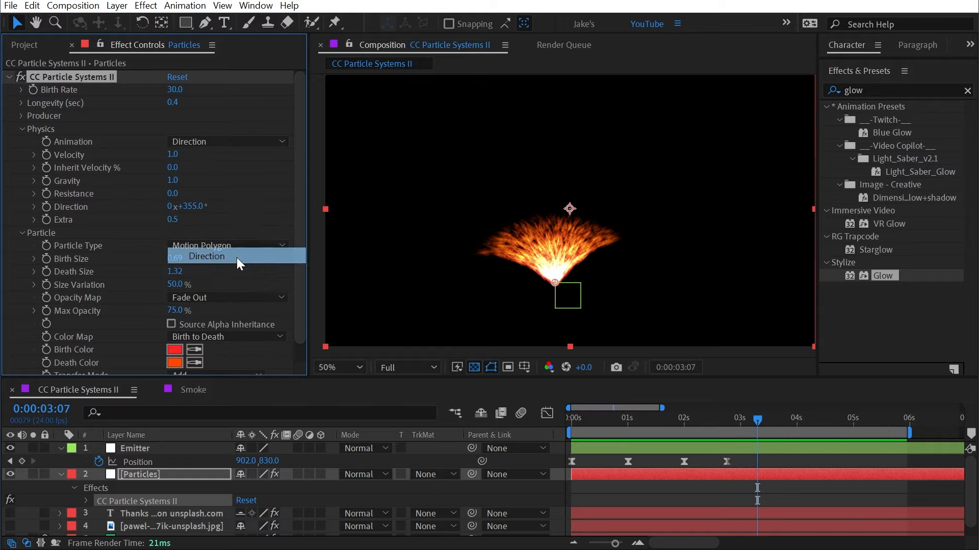
pyautogui.moveTo(733, 419); pyautogui.dragTo(783, 423)
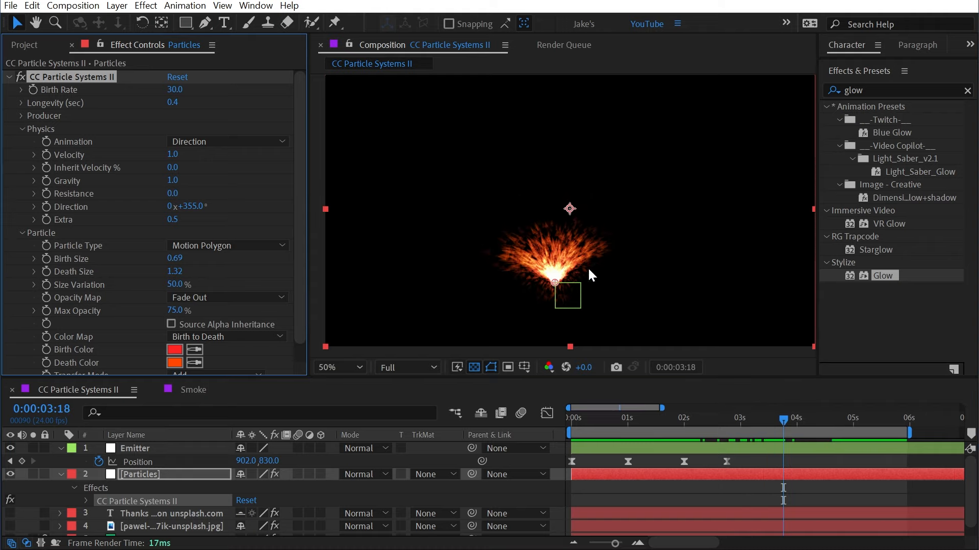
pyautogui.click(258, 143)
pyautogui.click(275, 272)
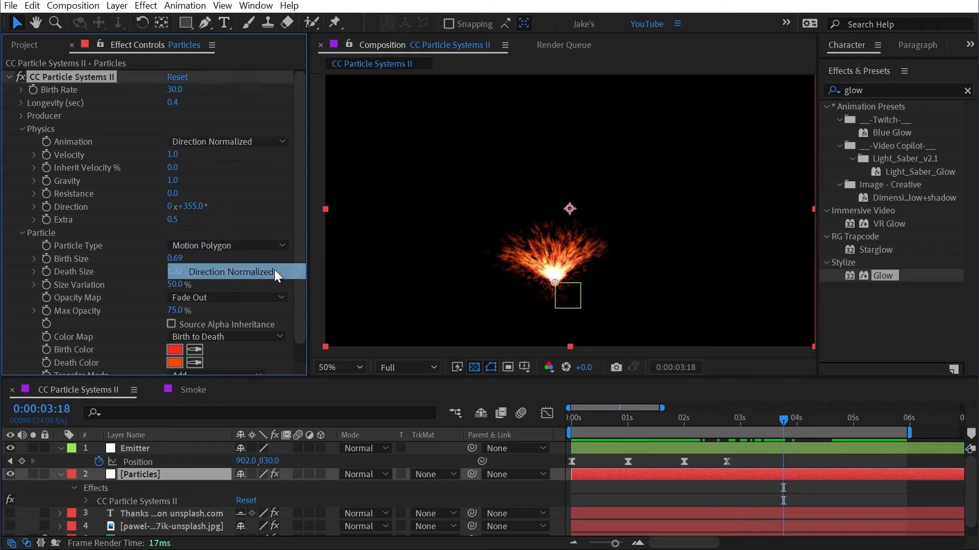
pyautogui.moveTo(741, 417); pyautogui.dragTo(788, 417)
# Set the particle physics Extra to 0.3 and Velocity to 2.0.
pyautogui.moveTo(172, 219); pyautogui.dragTo(182, 216)
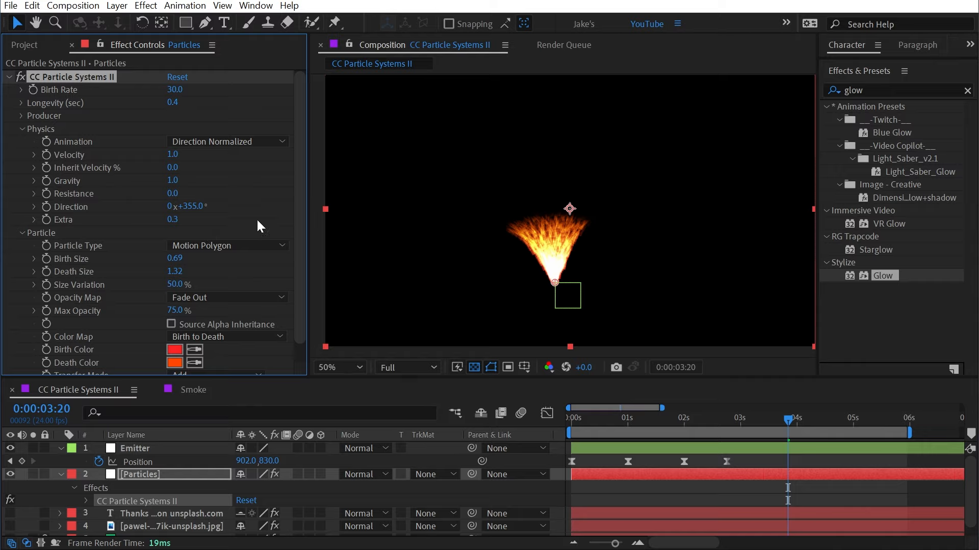
pyautogui.moveTo(172, 154); pyautogui.dragTo(238, 144)
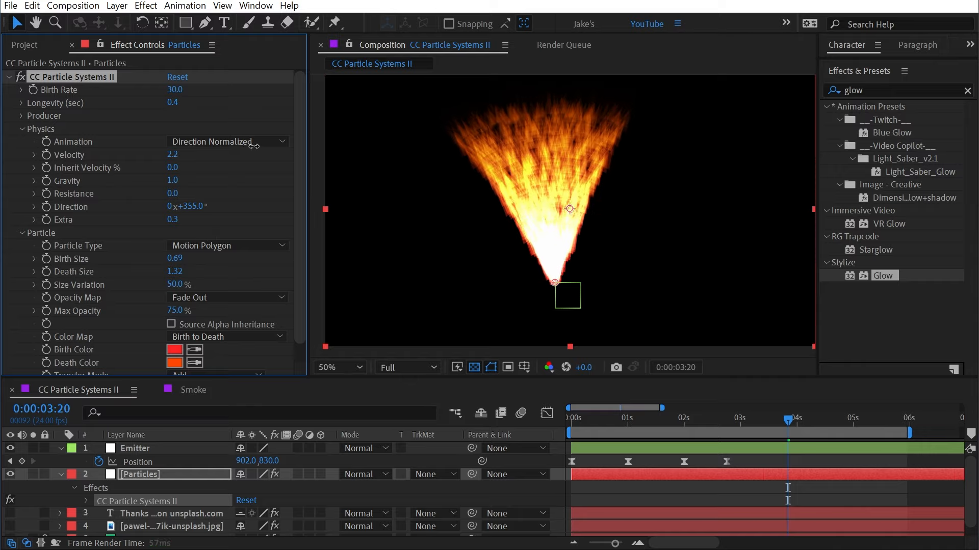
# Try the Direction animation on the stronger spray, undo it, and preview the Direction Normalized result.
pyautogui.click(225, 141)
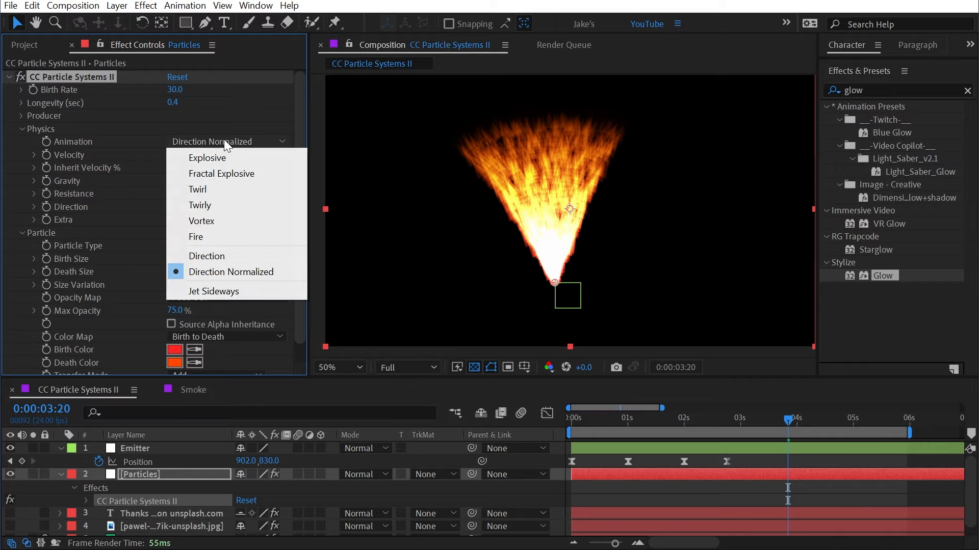
pyautogui.click(233, 251)
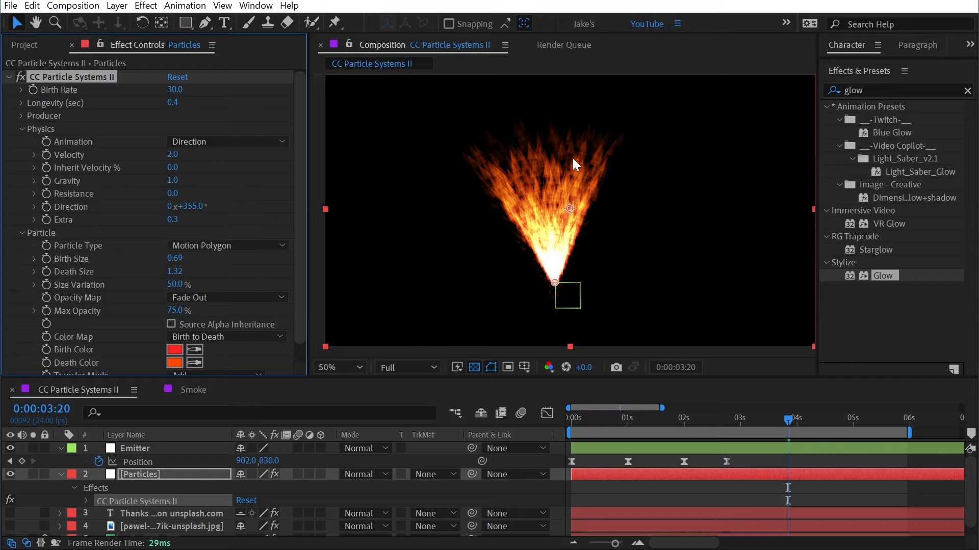
pyautogui.hotkey('ctrl', 'z')
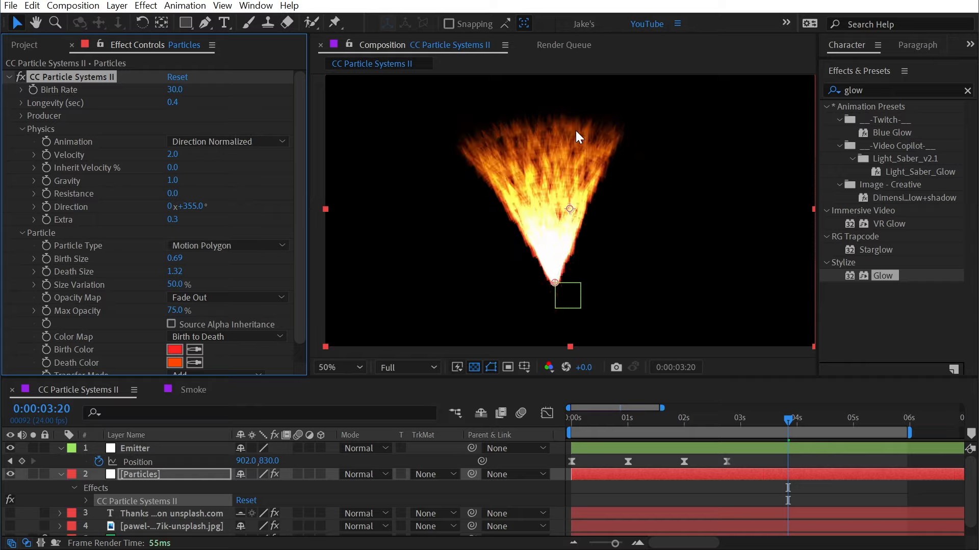
pyautogui.click(635, 419)
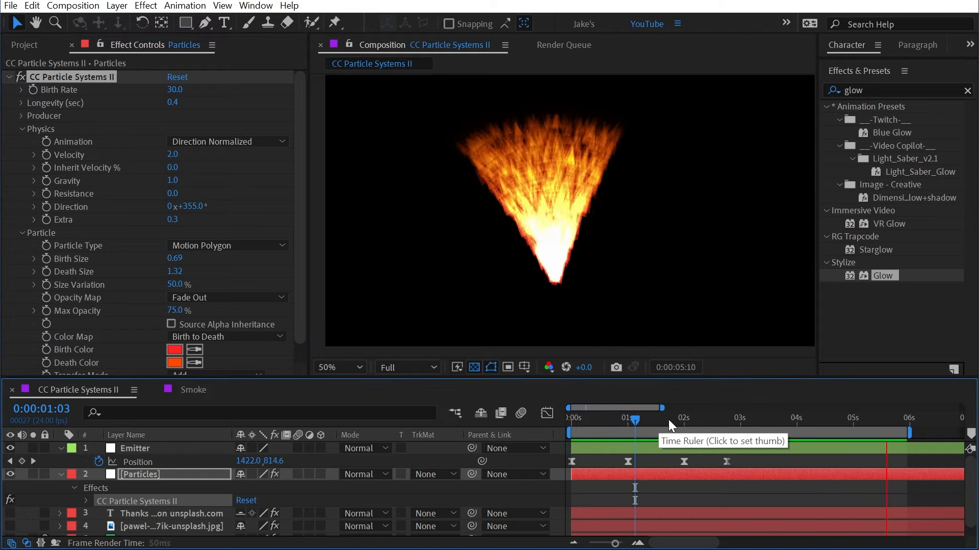
# Go to 0:00:01:17, switch the physics Animation to Jet Sideways and set Direction to 1x+0.0°.
pyautogui.click(668, 419)
pyautogui.click(229, 142)
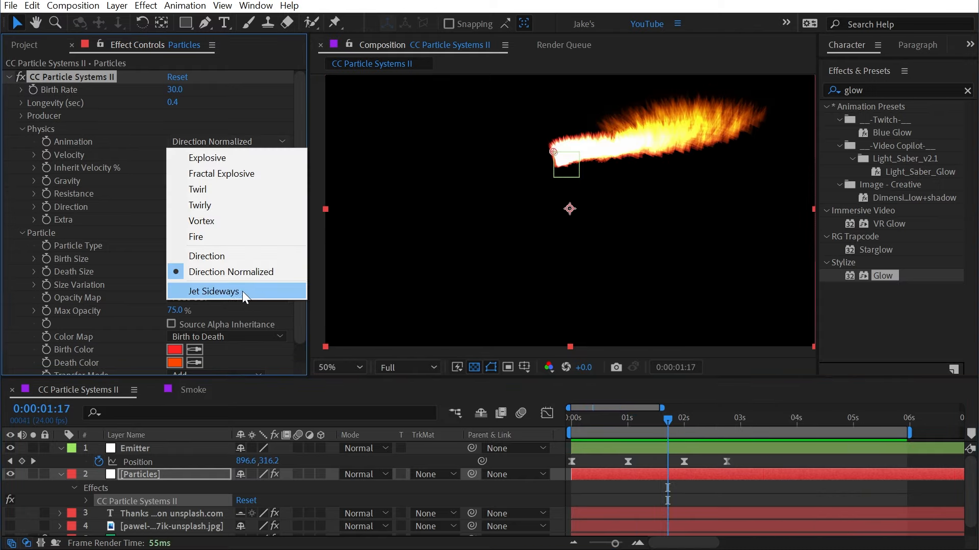
pyautogui.click(237, 292)
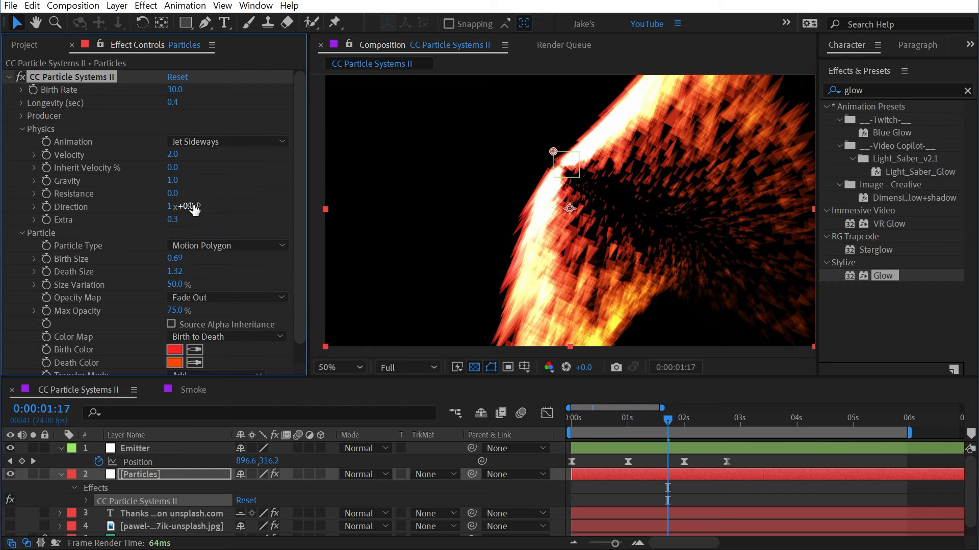
# Set the Jet Sideways physics to Velocity 1.0, Gravity 0.0 and Extra 1.0.
pyautogui.write('1')
pyautogui.press('Return')
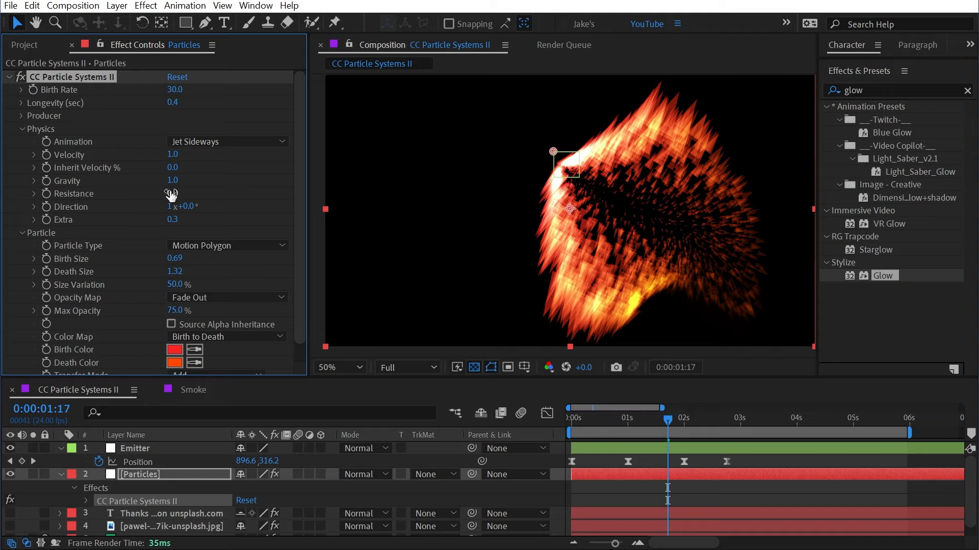
pyautogui.write('0')
pyautogui.press('Return')
pyautogui.click(172, 220)
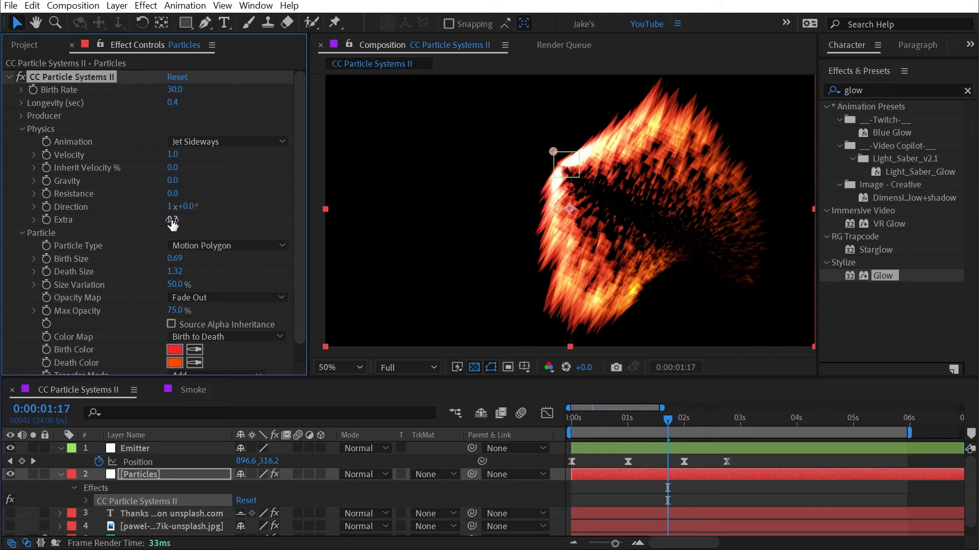
pyautogui.write('1')
pyautogui.press('Return')
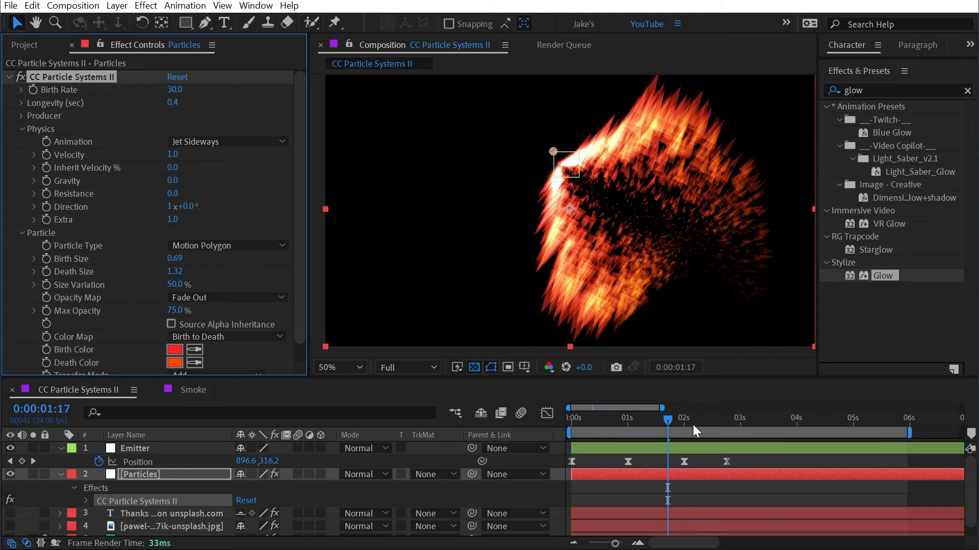
# Preview the Jet Sideways particles from 0:00:03:16 and from the first frame, examining the spread around frames 14 to 18.
pyautogui.moveTo(706, 419); pyautogui.dragTo(778, 417)
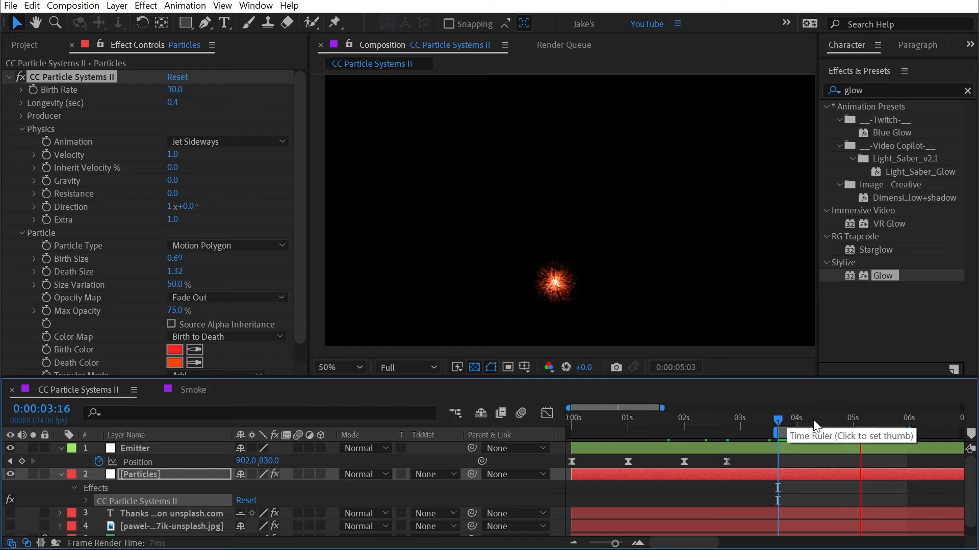
pyautogui.press('h')
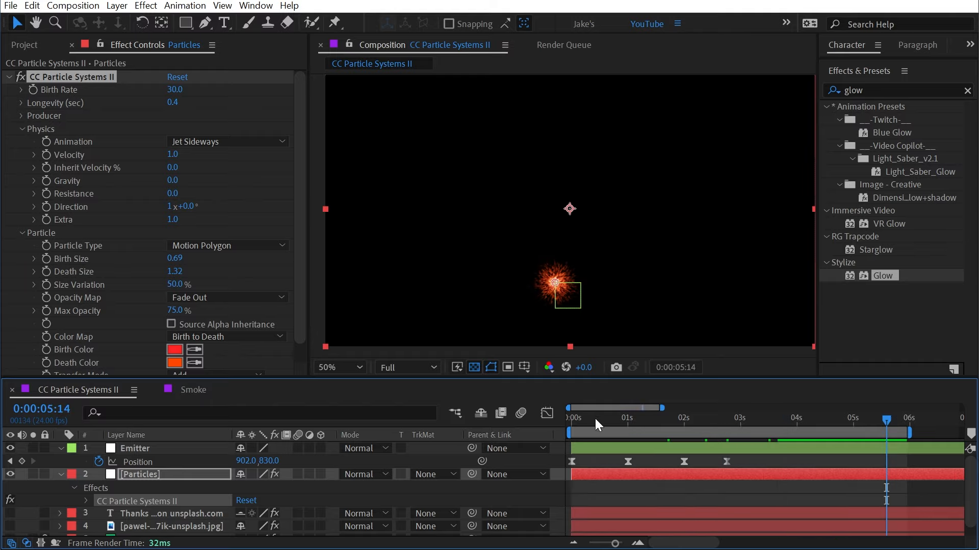
pyautogui.press('Home')
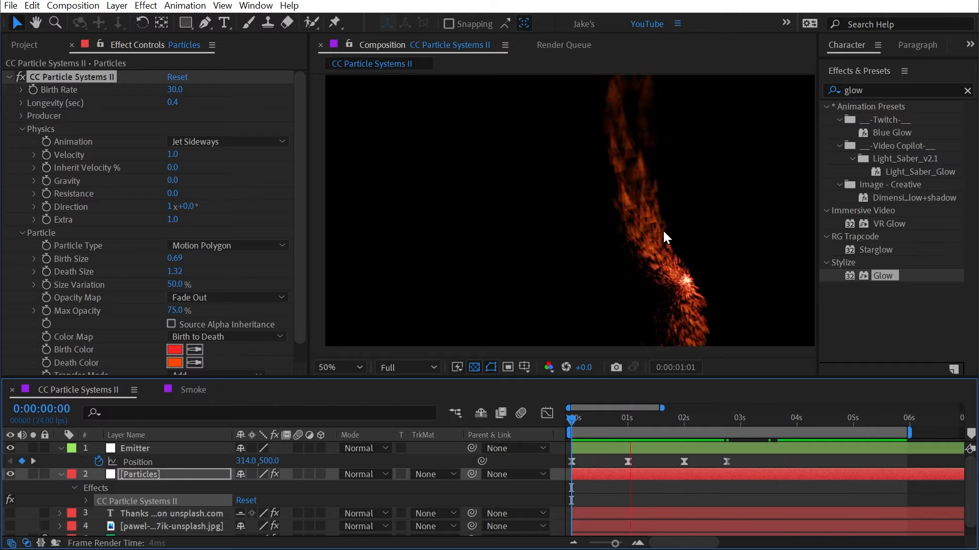
pyautogui.moveTo(678, 424); pyautogui.dragTo(604, 423)
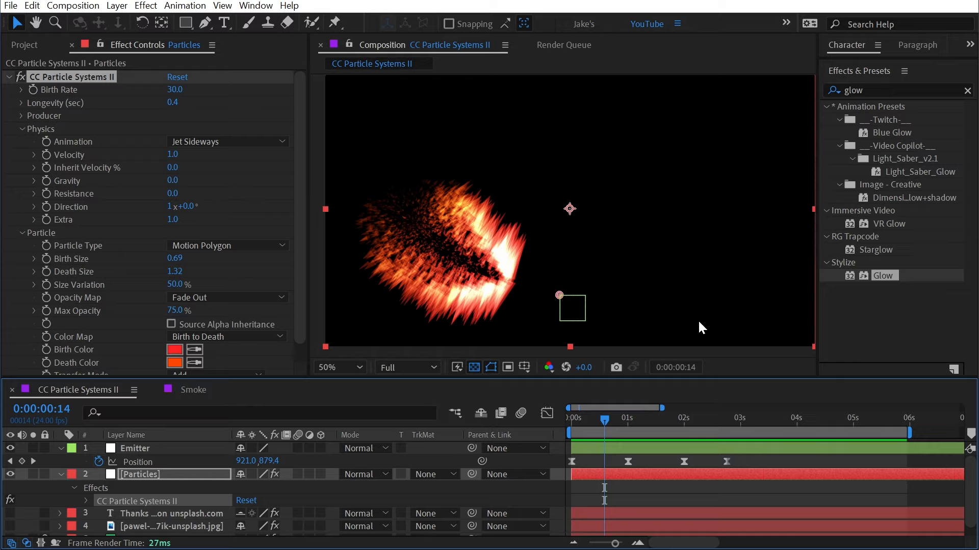
pyautogui.moveTo(607, 418)
pyautogui.mouseDown()
pyautogui.moveTo(577, 420)
pyautogui.moveTo(613, 419)
pyautogui.mouseUp()
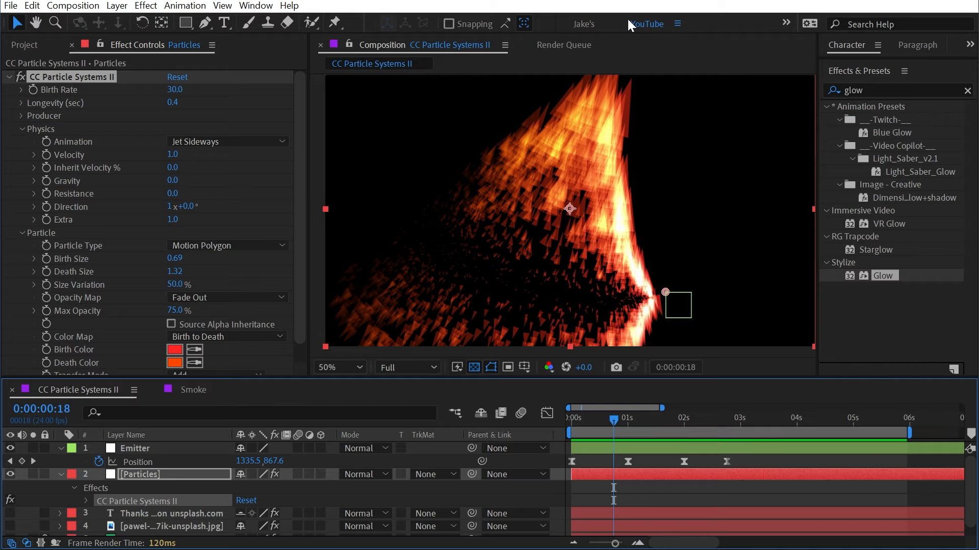
pyautogui.moveTo(611, 419); pyautogui.dragTo(581, 462)
pyautogui.press('space')
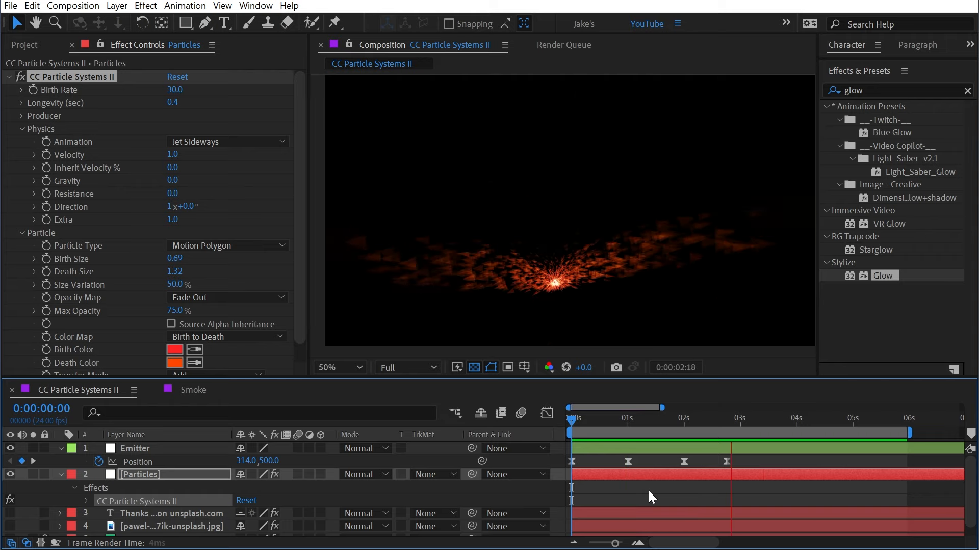
# Try TriPolygon as the Particle Type and preview it from near the start of the timeline.
pyautogui.click(607, 419)
pyautogui.click(259, 247)
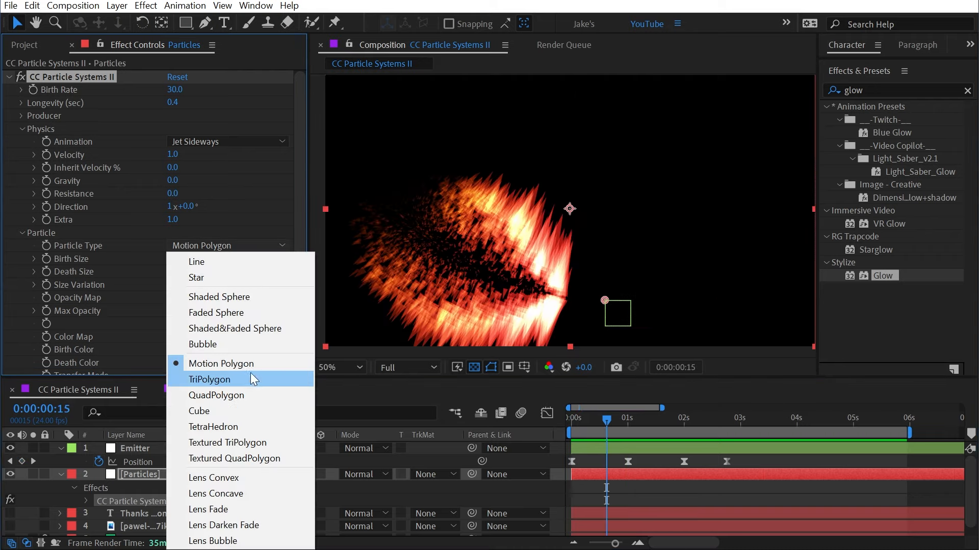
pyautogui.click(254, 376)
pyautogui.moveTo(607, 424); pyautogui.dragTo(577, 422)
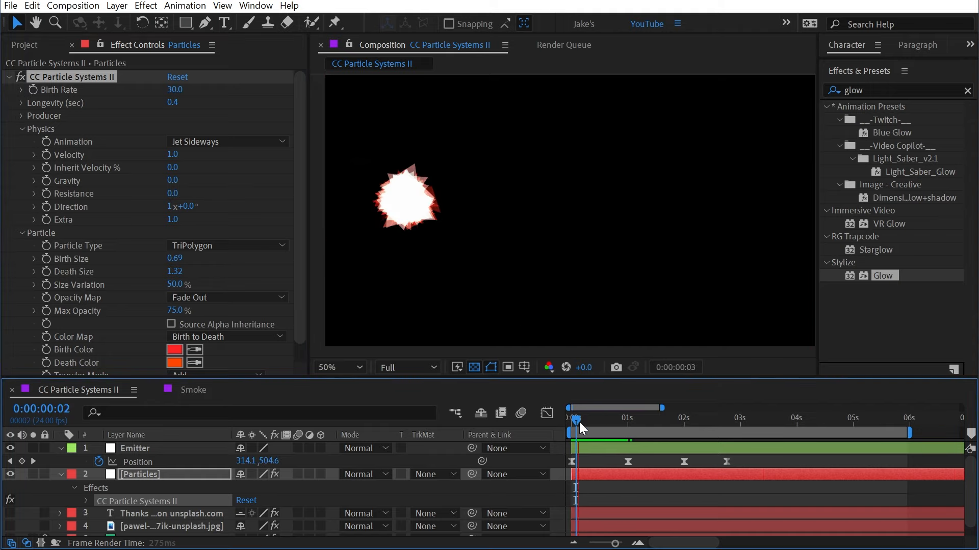
pyautogui.press('space')
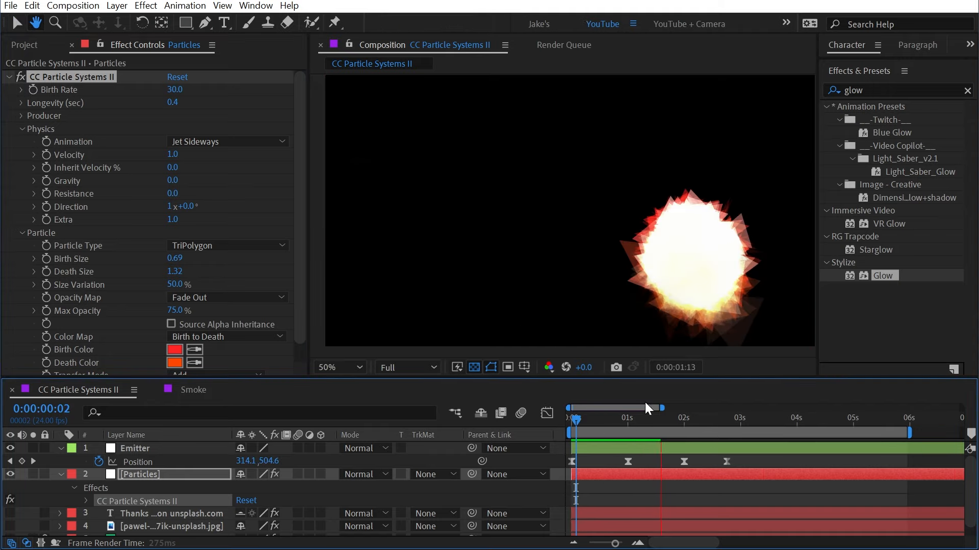
pyautogui.press('space')
# Switch the Particle Type back to Motion Polygon and inspect the sideways jet at 0:00:00:19.
pyautogui.click(227, 246)
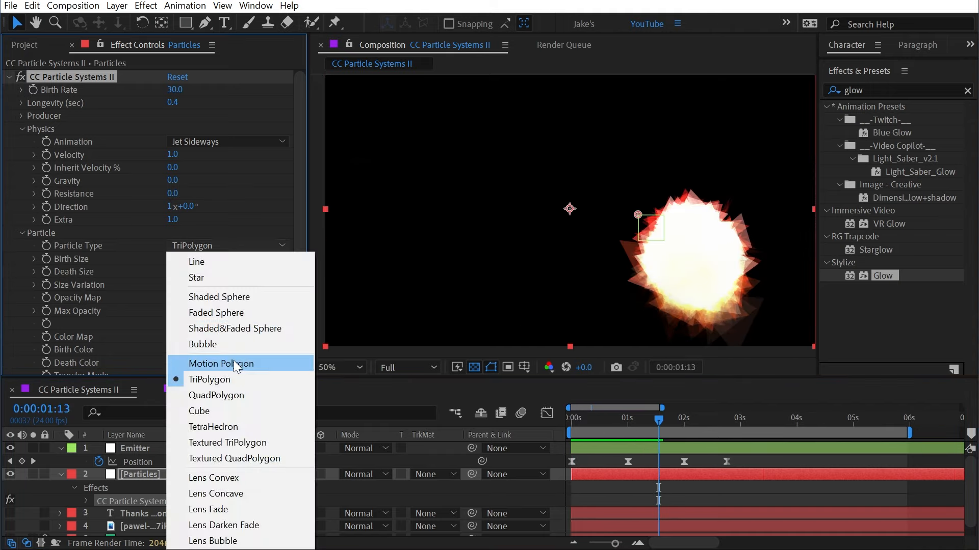
pyautogui.click(244, 362)
pyautogui.moveTo(587, 424); pyautogui.dragTo(616, 408)
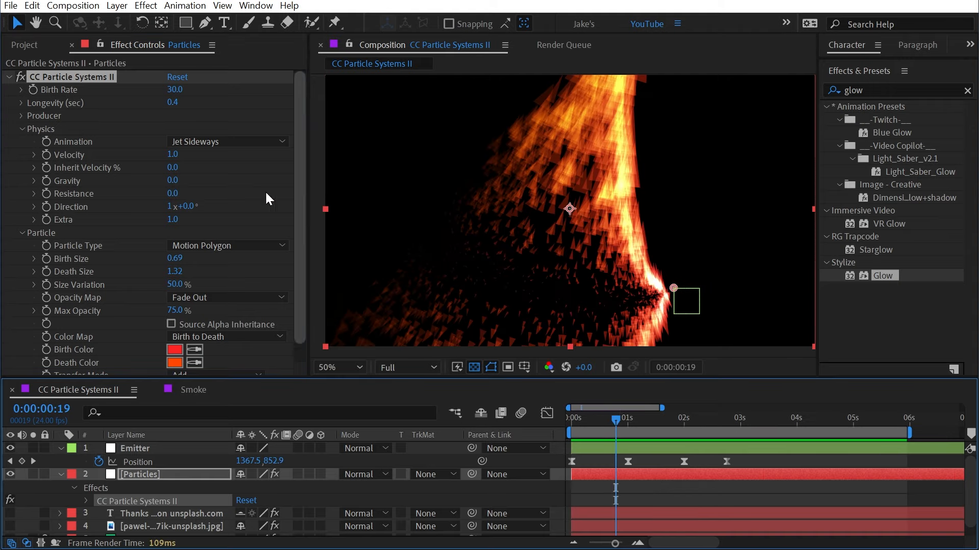
pyautogui.scroll(-1, 90, 262)
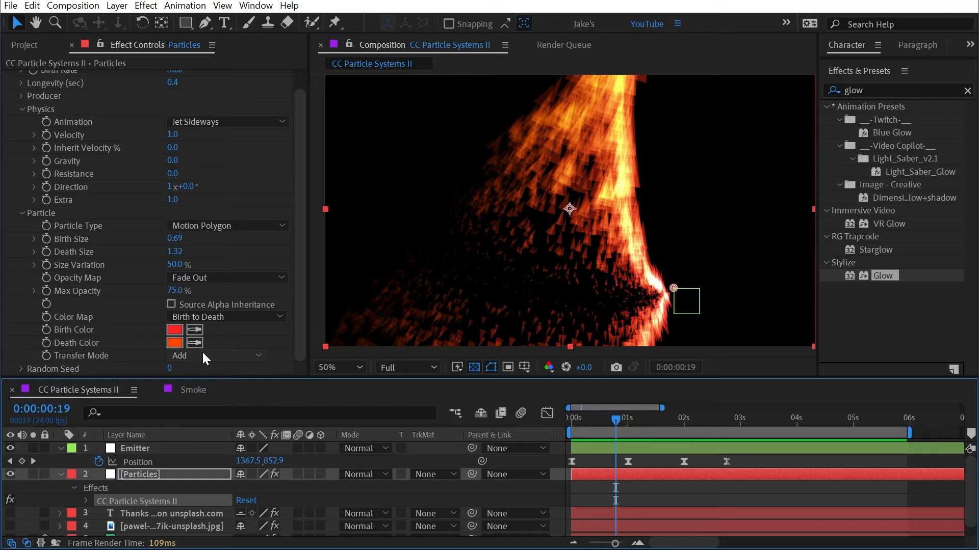
pyautogui.scroll(1, 138, 322)
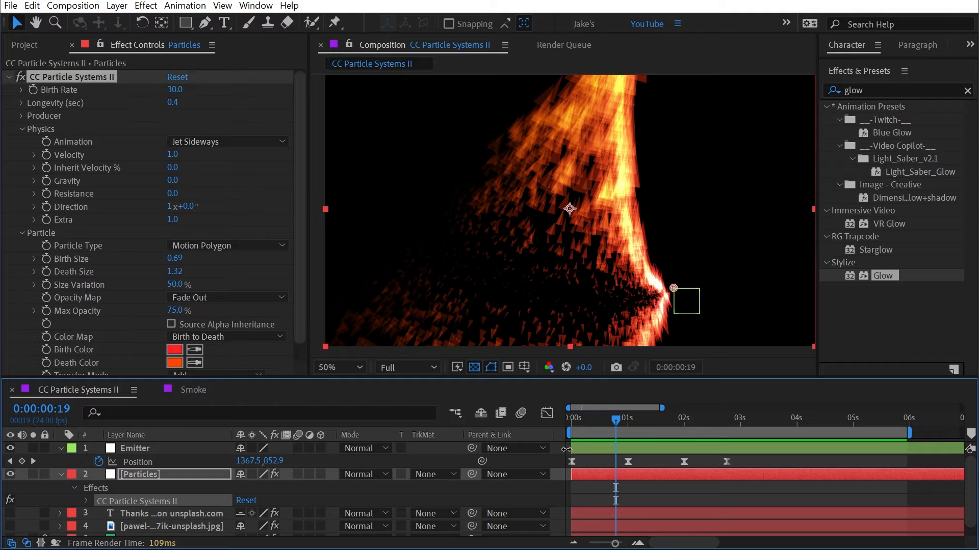
# Preview the sideways jet, try Extra at 0.0 and compare the spread up to 0:00:00:19.
pyautogui.press('space')
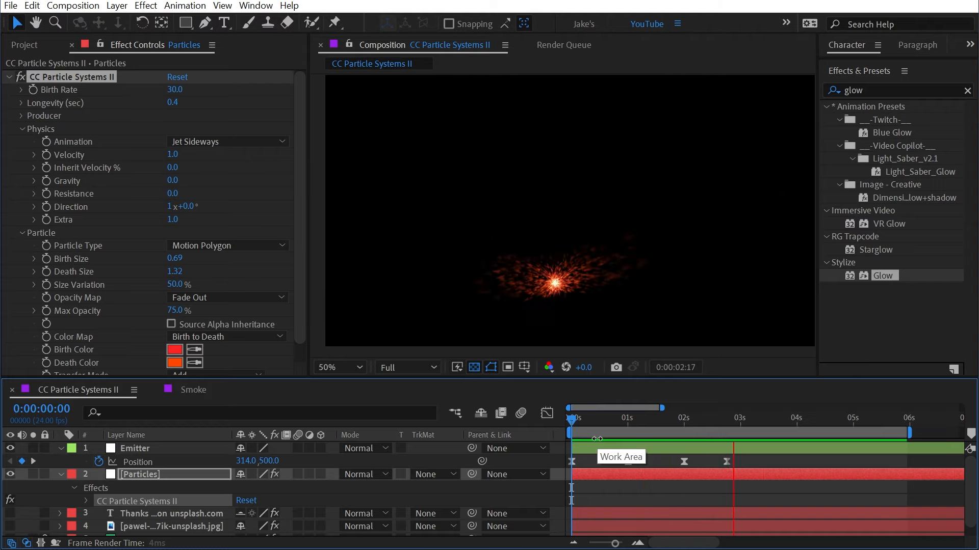
pyautogui.click(615, 419)
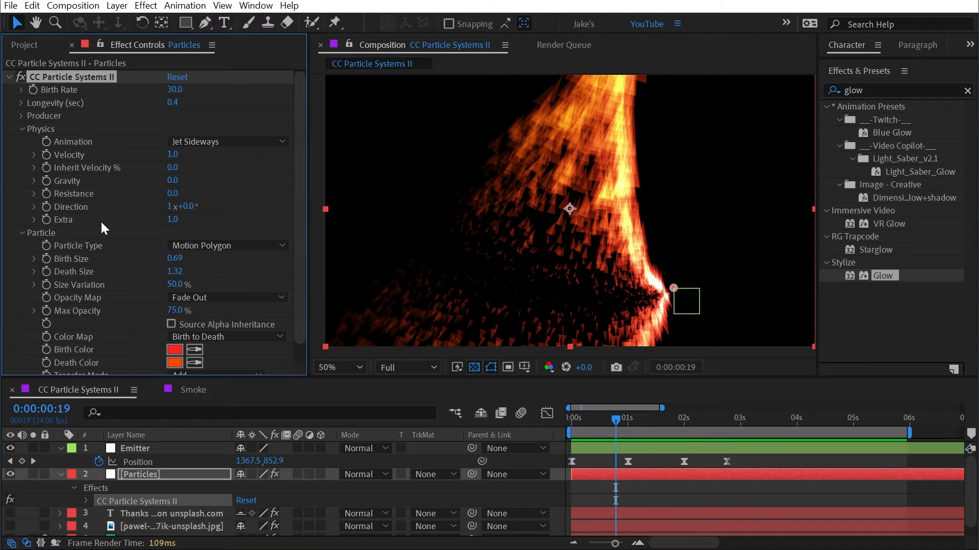
pyautogui.moveTo(174, 219)
pyautogui.mouseDown()
pyautogui.moveTo(317, 211)
pyautogui.moveTo(159, 211)
pyautogui.mouseUp()
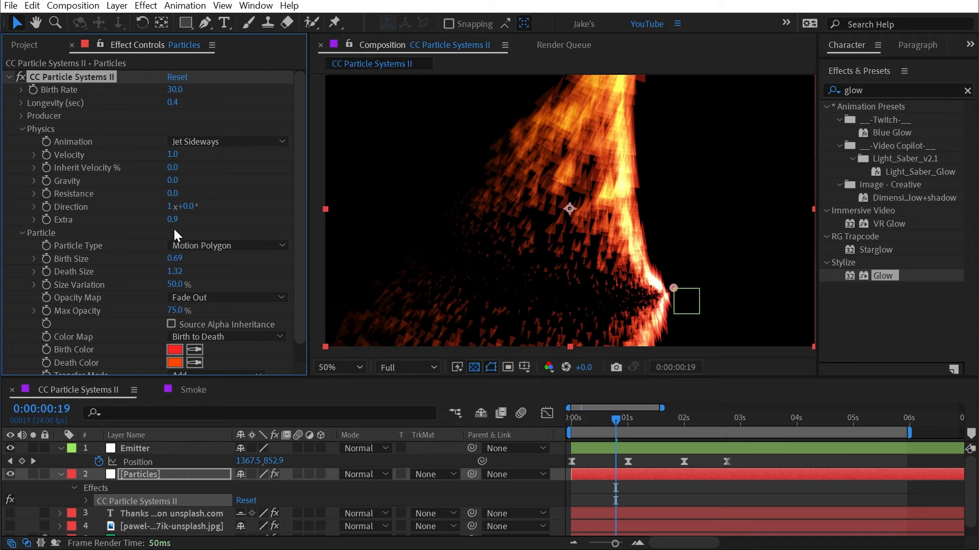
pyautogui.click(170, 220)
pyautogui.write('0')
pyautogui.press('Return')
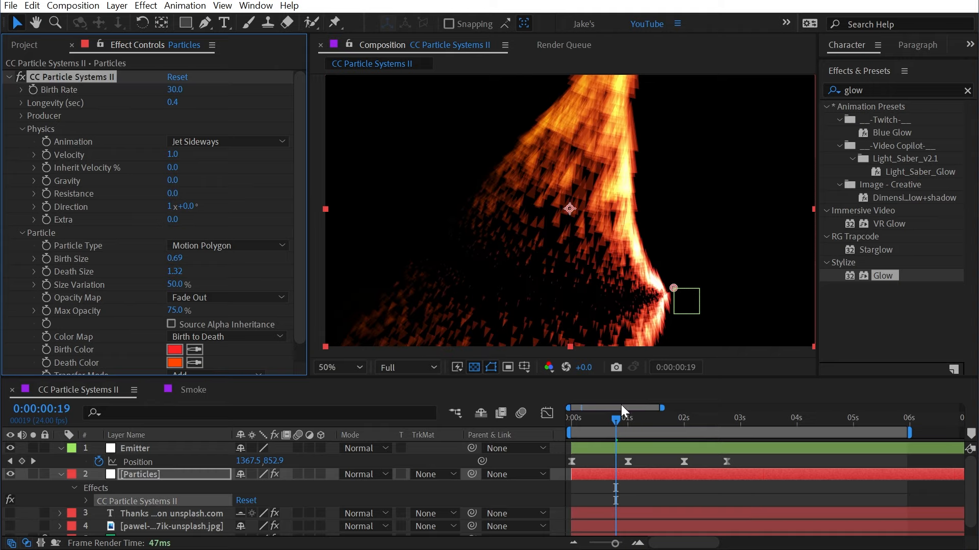
pyautogui.click(600, 418)
pyautogui.moveTo(602, 420); pyautogui.dragTo(616, 421)
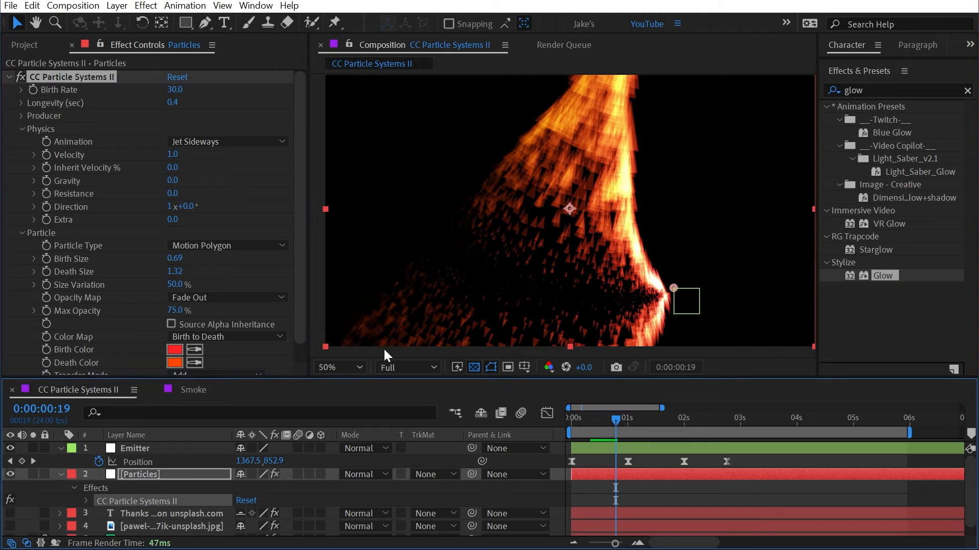
# Set the Jet Sideways Extra value to 3.2 and preview the particles from the first frame.
pyautogui.moveTo(172, 220); pyautogui.dragTo(204, 218)
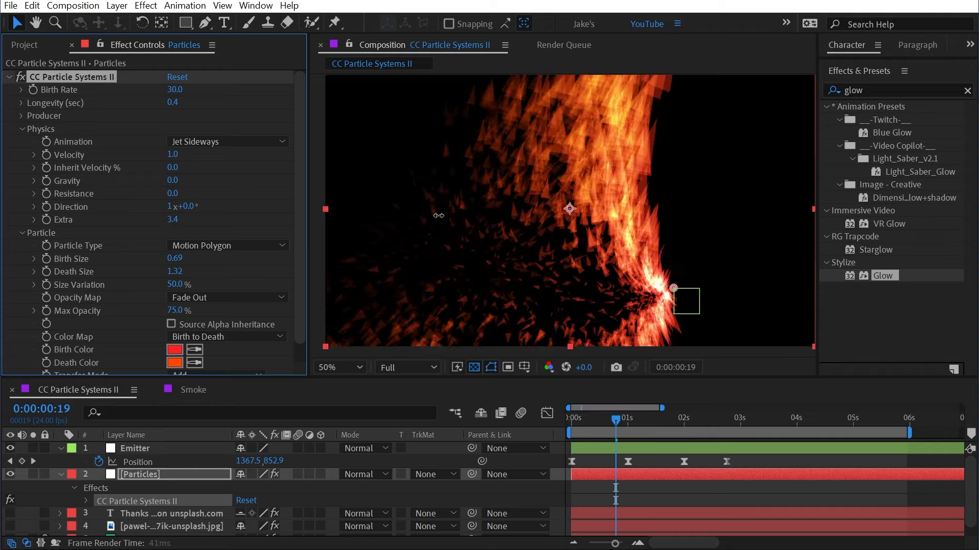
pyautogui.moveTo(318, 211); pyautogui.dragTo(598, 413)
pyautogui.press('Home')
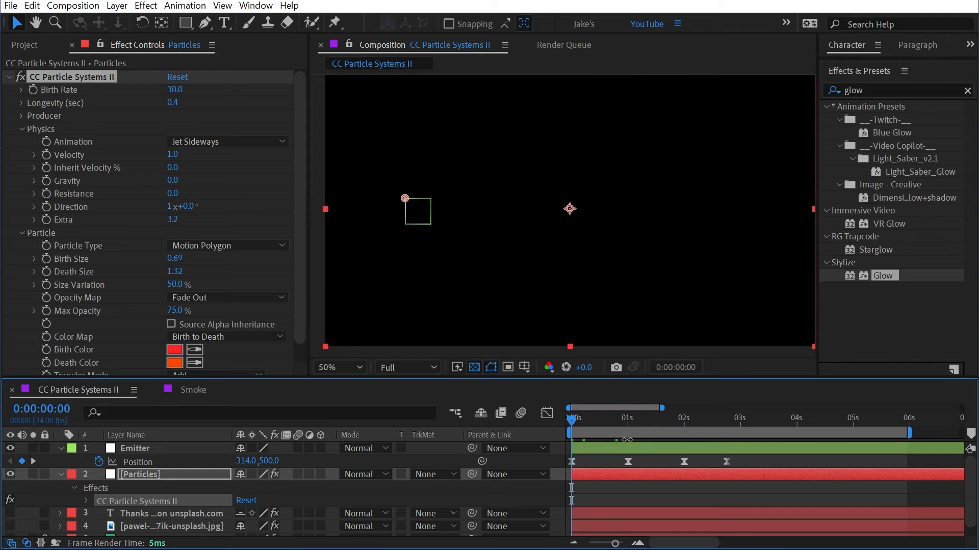
pyautogui.press('space')
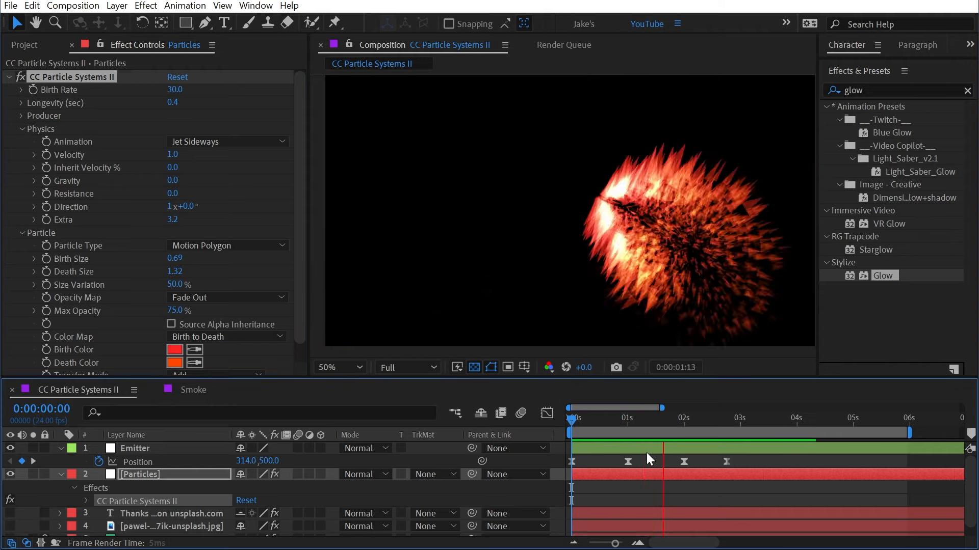
# Set Birth Size to 0.19, Death Size to 0.54 and Birth Rate to 41.5, and preview the jet from the first frame.
pyautogui.moveTo(175, 271); pyautogui.dragTo(137, 260)
pyautogui.moveTo(175, 89); pyautogui.dragTo(265, 87)
pyautogui.moveTo(643, 411); pyautogui.dragTo(564, 426)
pyautogui.press('space')
pyautogui.press('space')
pyautogui.press('space')
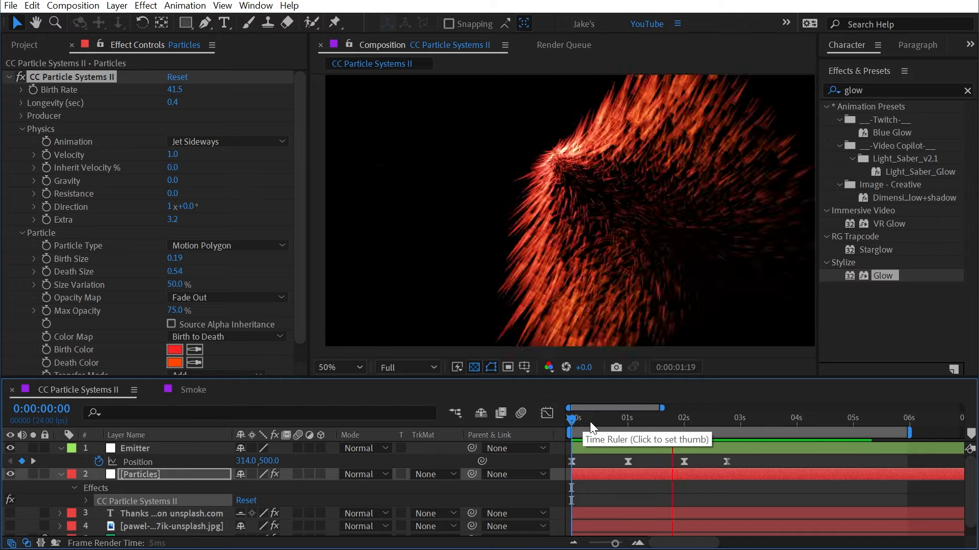
pyautogui.press('space')
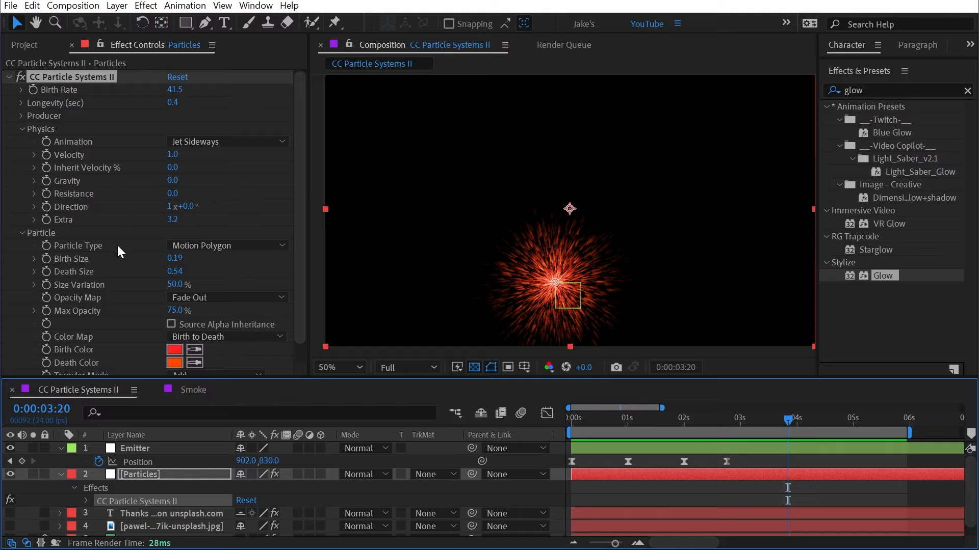
# Collapse the Physics and Particle groups and move the current time to 0:00:01:18.
pyautogui.click(22, 129)
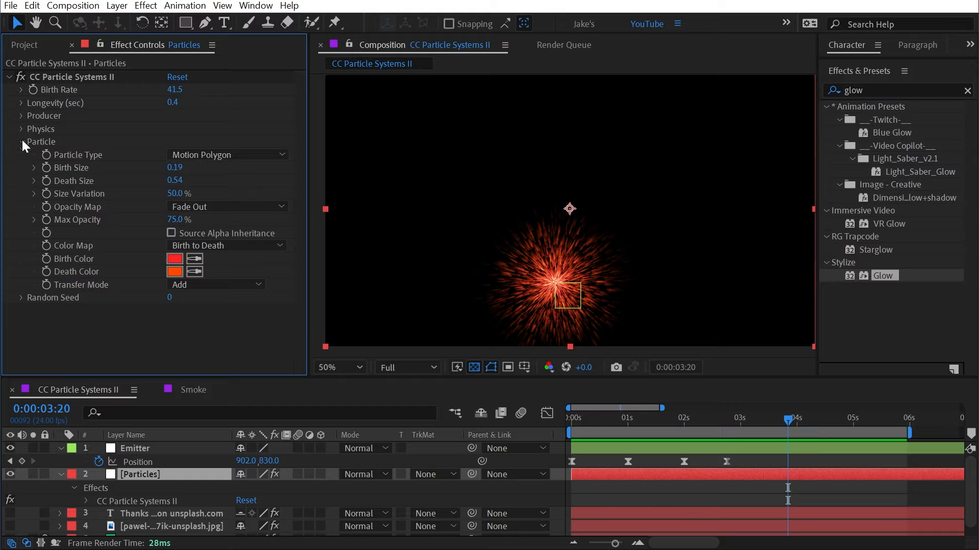
pyautogui.click(21, 141)
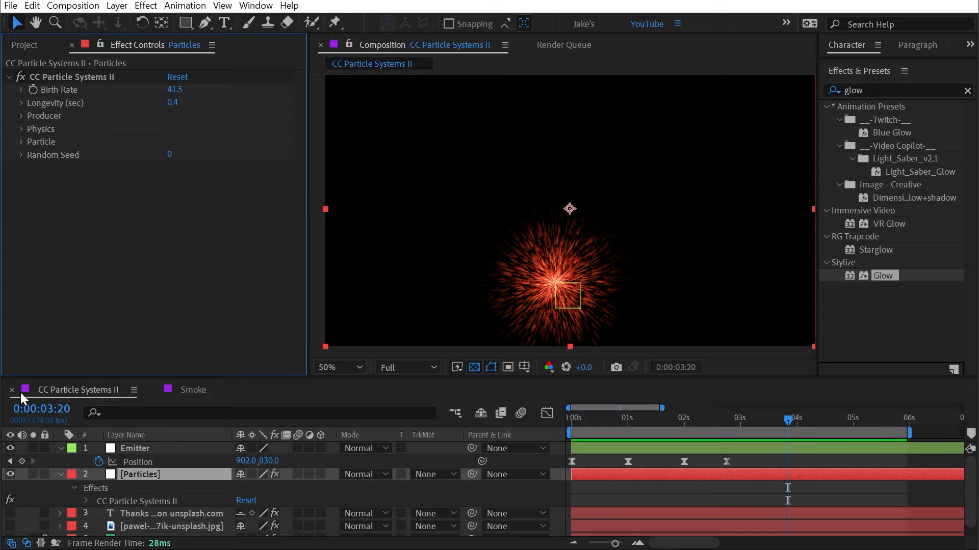
pyautogui.moveTo(712, 414); pyautogui.dragTo(670, 433)
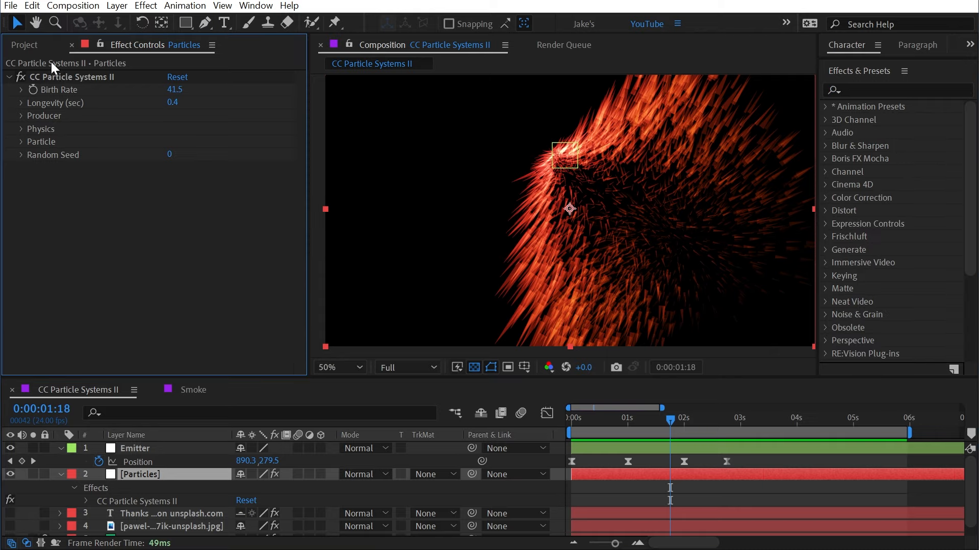
# Open the CC Patricle World composition and add a white 1920 x 1080 solid named Particles.
pyautogui.click(25, 45)
pyautogui.doubleClick(78, 212)
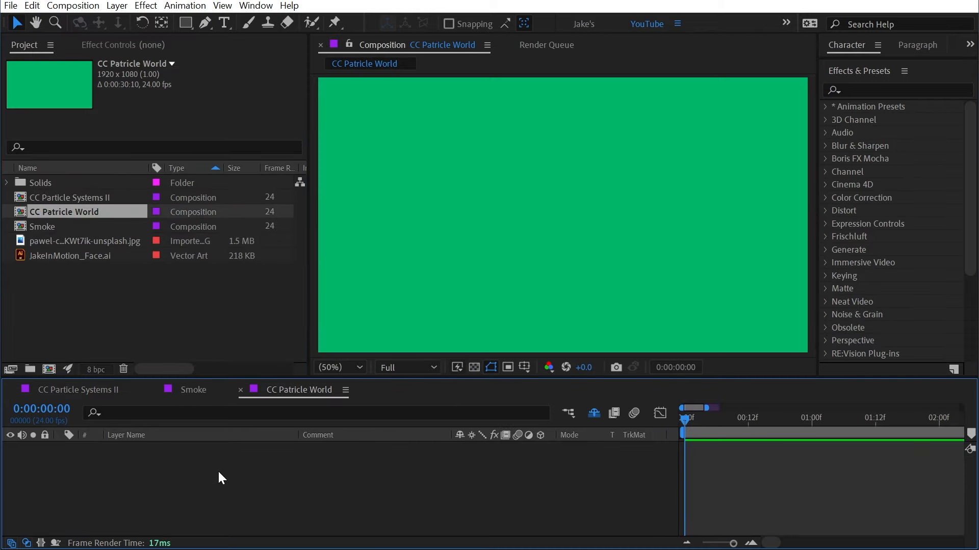
pyautogui.click(117, 6)
pyautogui.moveTo(263, 25)
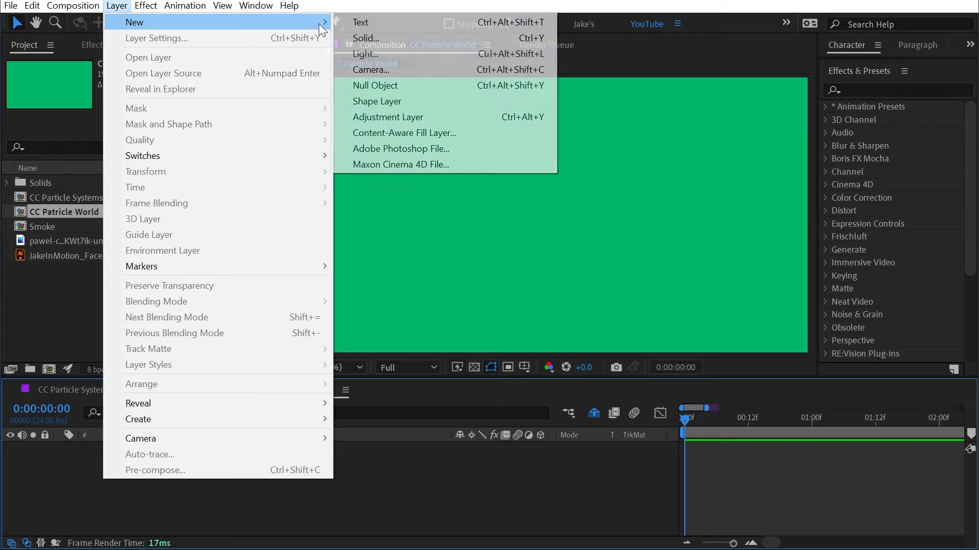
pyautogui.click(405, 38)
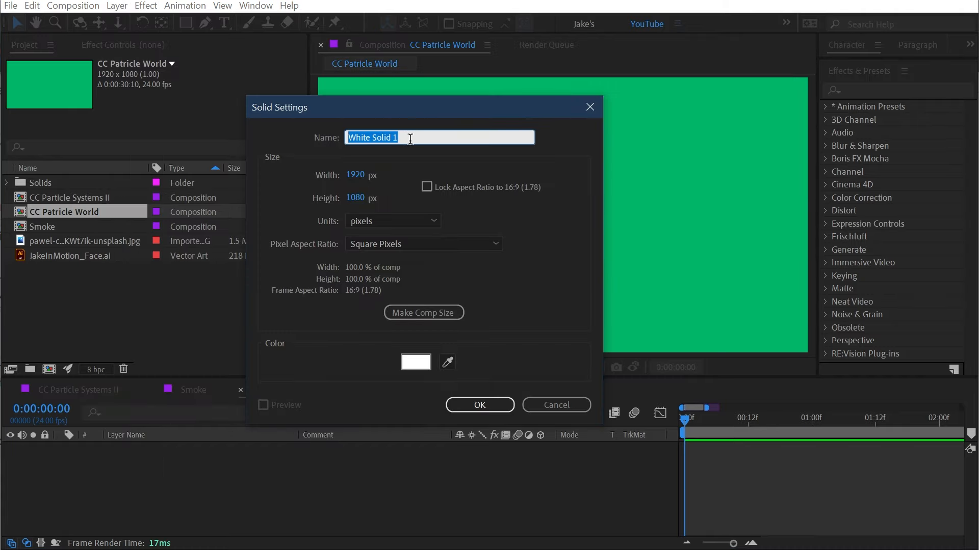
pyautogui.write('Particles')
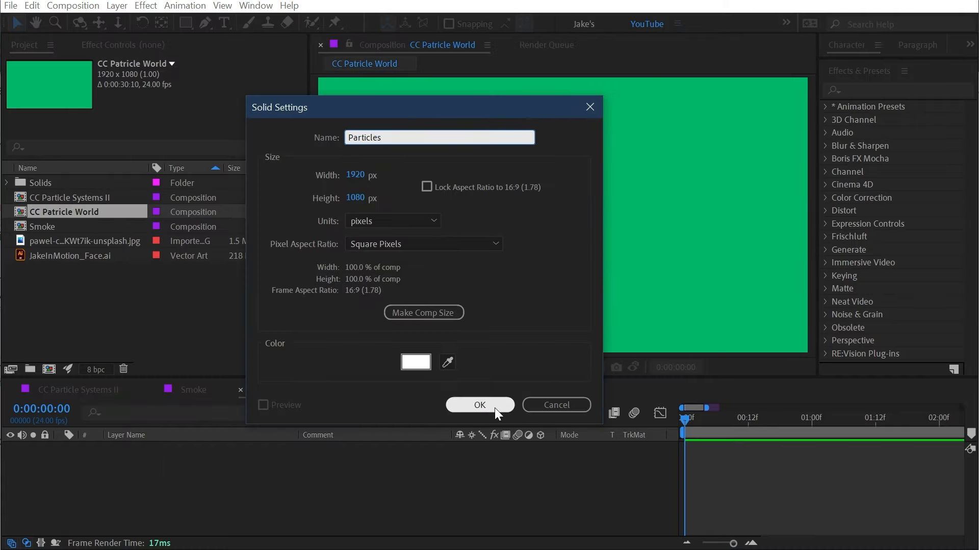
pyautogui.click(494, 407)
# Search the effects for "particle" and apply CC Particle World to the Particles solid.
pyautogui.click(854, 90)
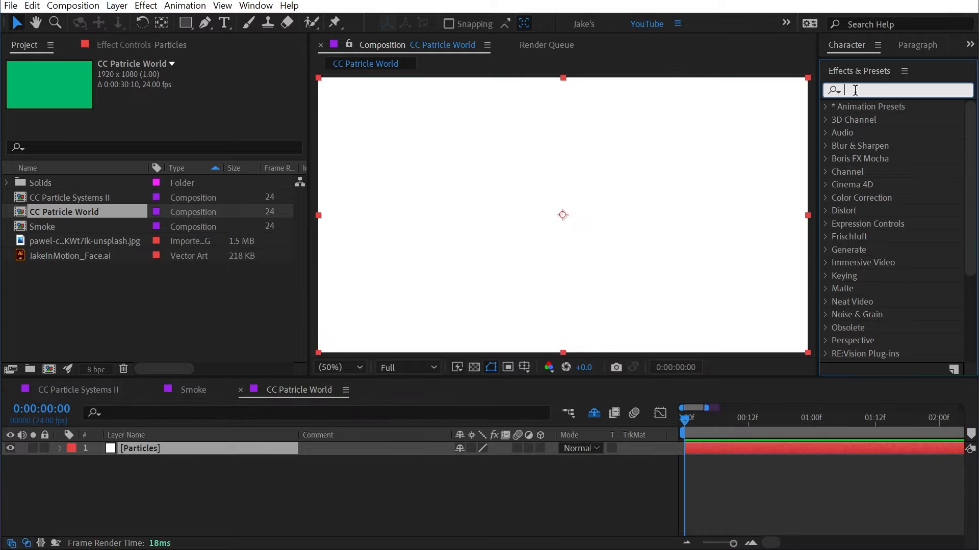
pyautogui.write('particle')
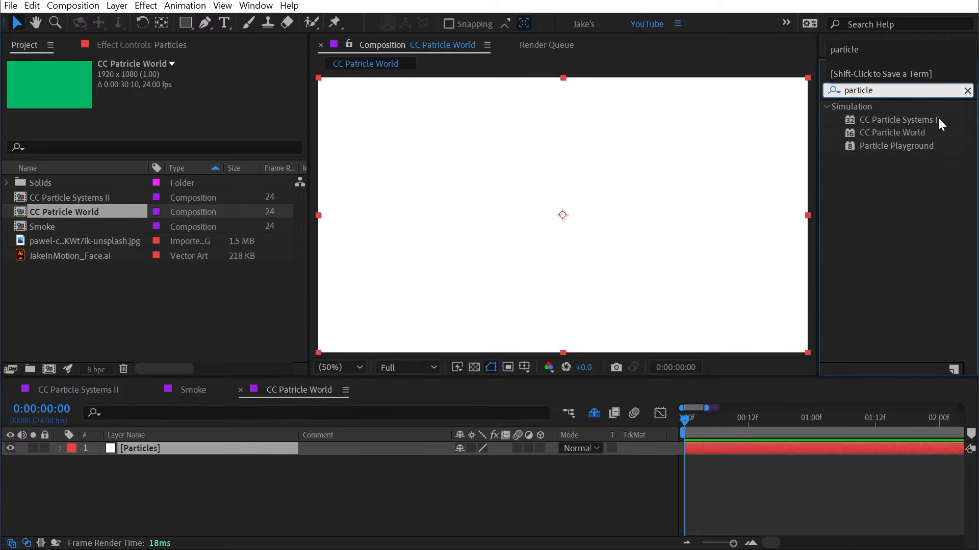
pyautogui.moveTo(892, 132); pyautogui.dragTo(148, 449)
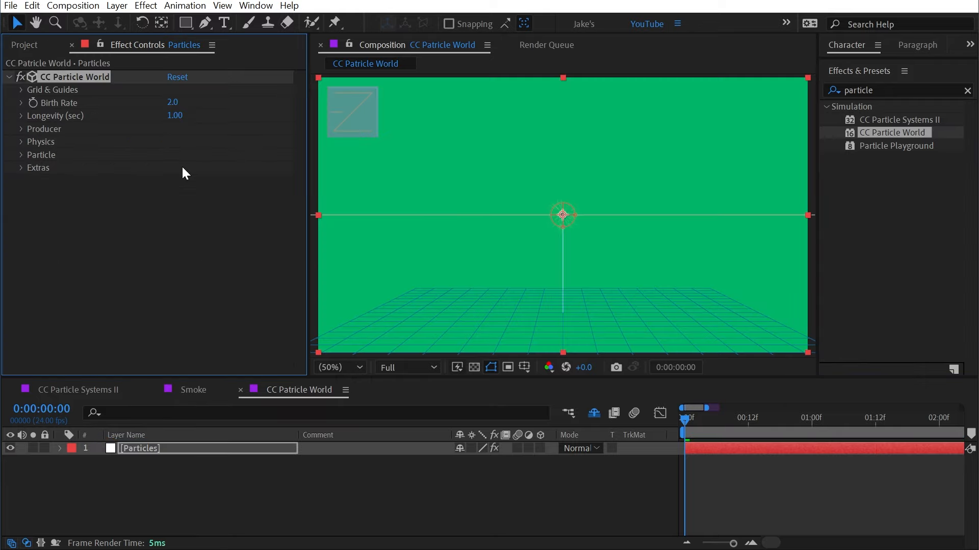
# Add CC Particle Systems II below CC Particle World for comparison, disable it and select CC Particle World.
pyautogui.moveTo(912, 120); pyautogui.dragTo(204, 238)
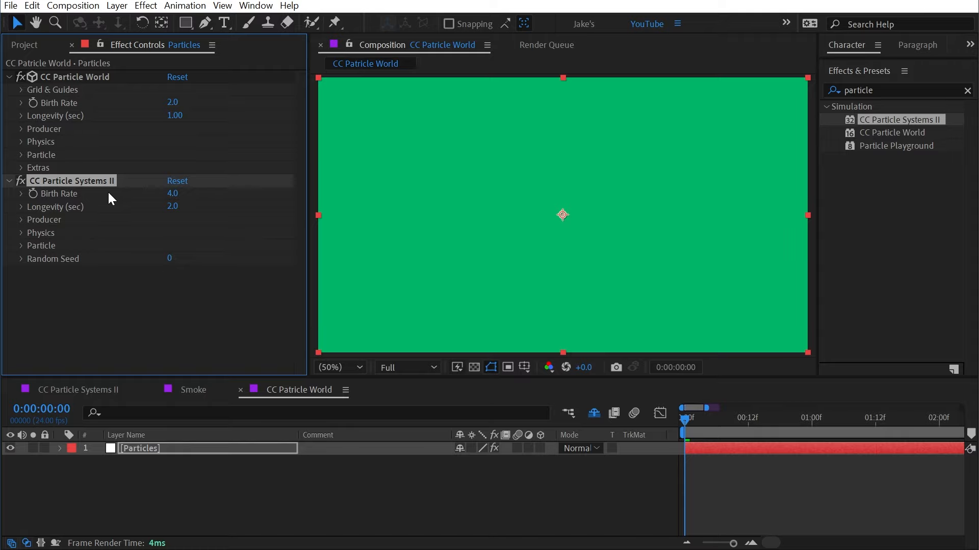
pyautogui.click(20, 181)
pyautogui.click(73, 76)
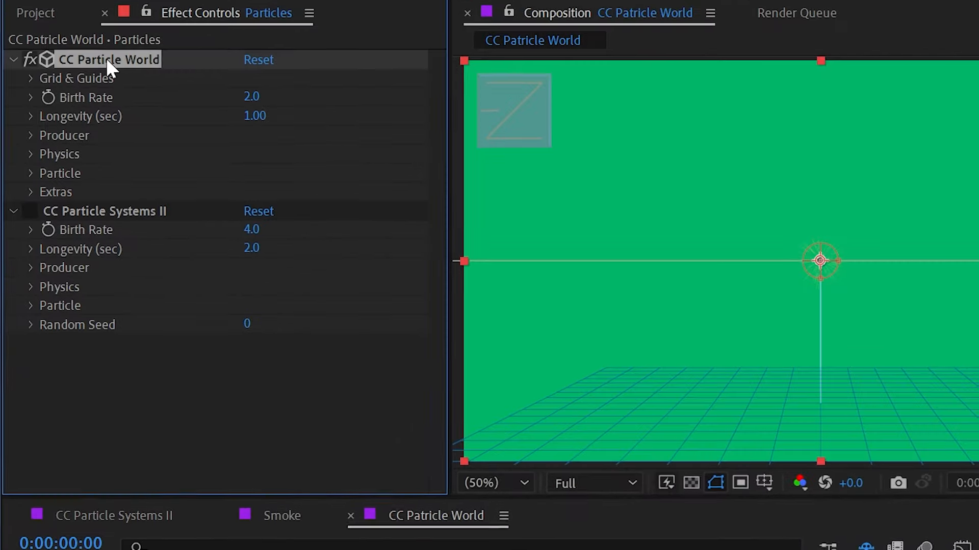
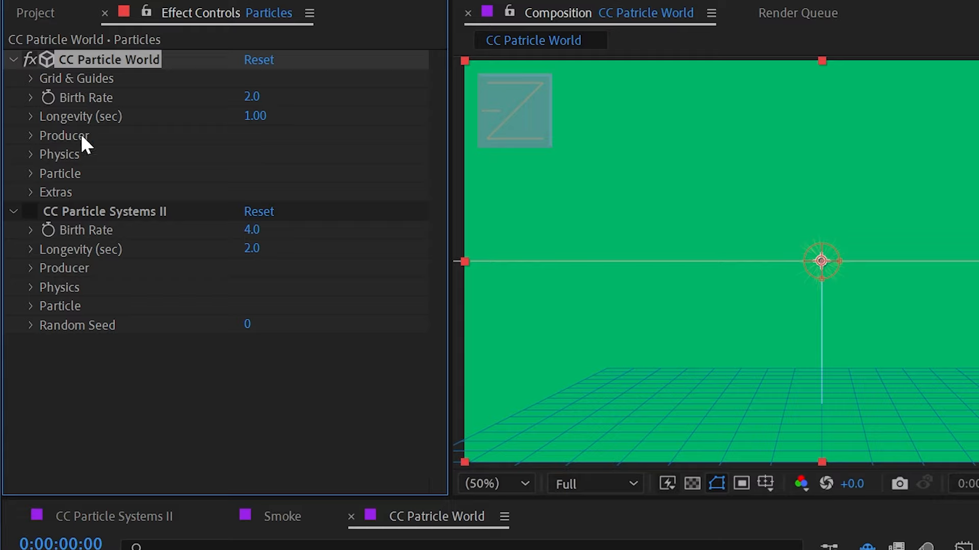
# Look through CC Particle World's Particle settings, collapse them and delete the CC Particle Systems II effect.
pyautogui.click(63, 174)
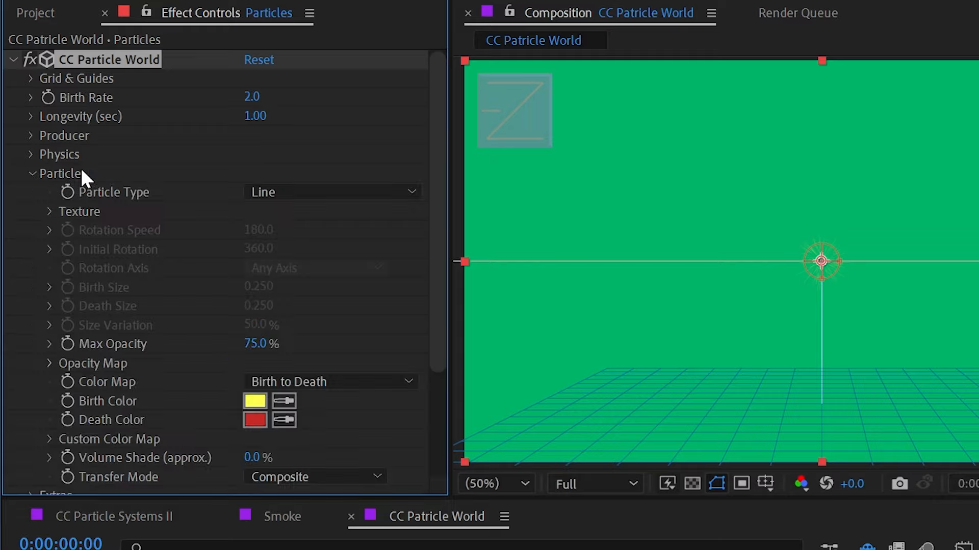
pyautogui.scroll(-5, 129, 186)
pyautogui.scroll(5, 130, 185)
pyautogui.scroll(-2, 188, 246)
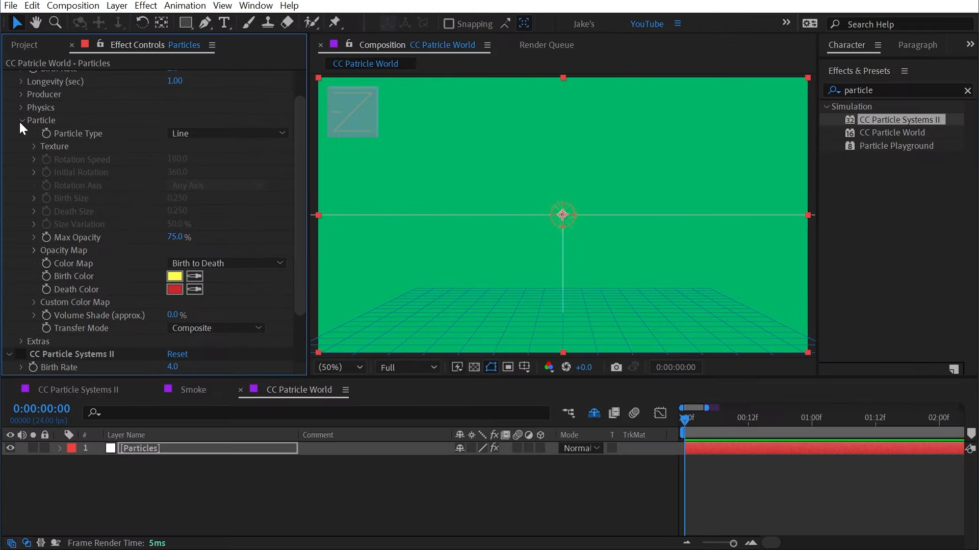
pyautogui.click(33, 123)
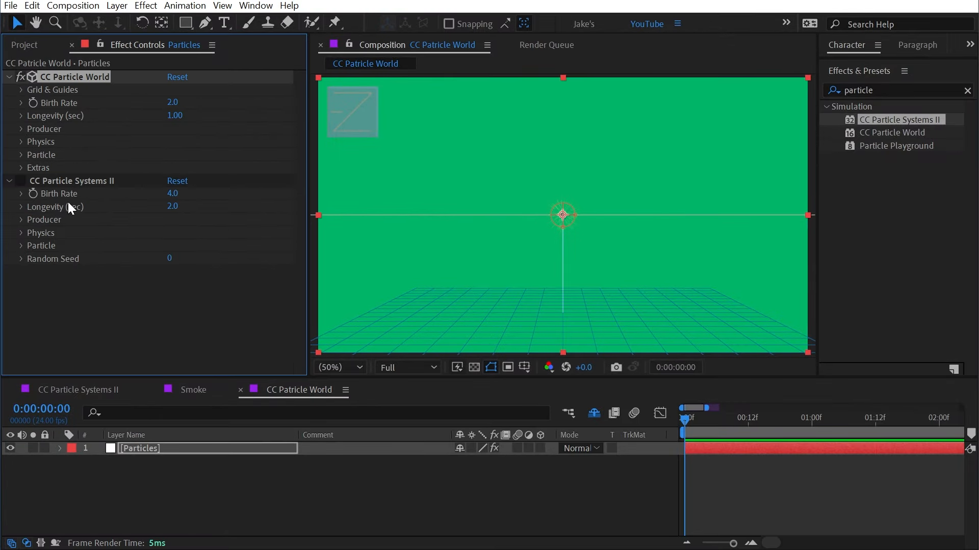
pyautogui.click(78, 184)
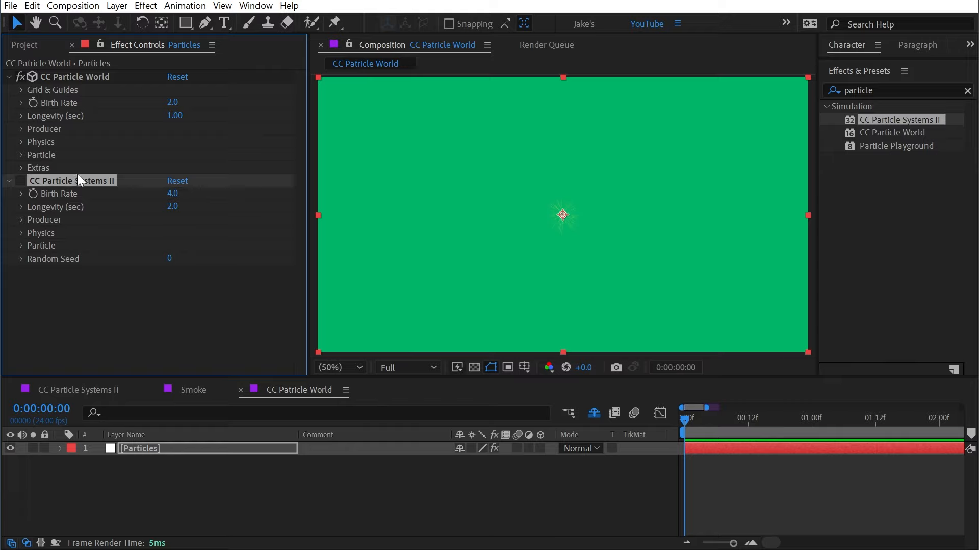
pyautogui.press('Delete')
# Reveal the shy layers, unlock the BG layer and apply the Fill effect to it.
pyautogui.click(593, 413)
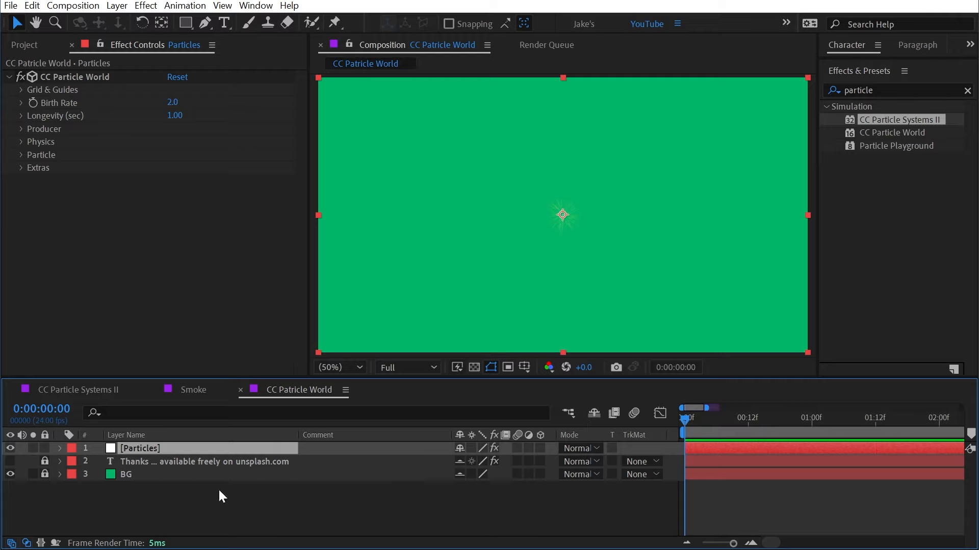
pyautogui.click(45, 475)
pyautogui.click(156, 470)
pyautogui.click(856, 90)
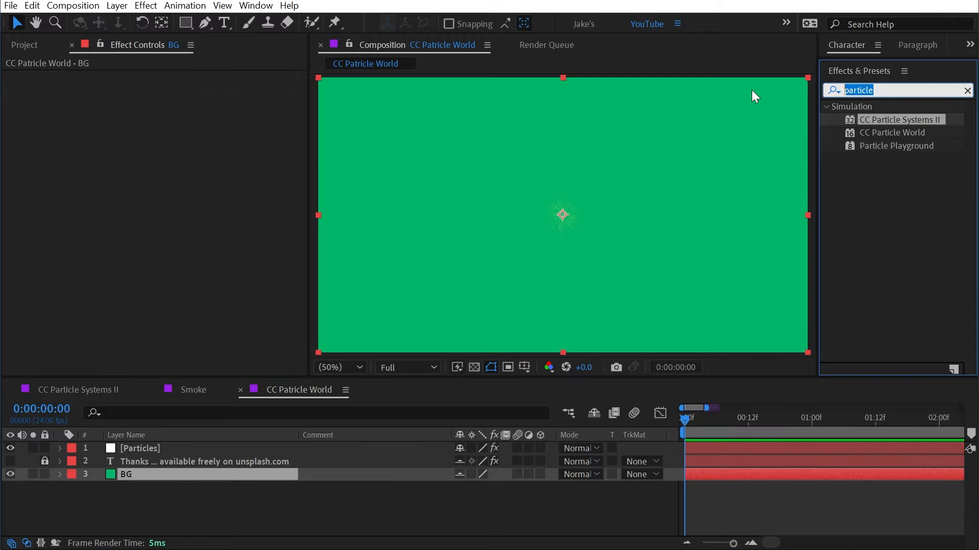
pyautogui.write('fill')
pyautogui.doubleClick(878, 185)
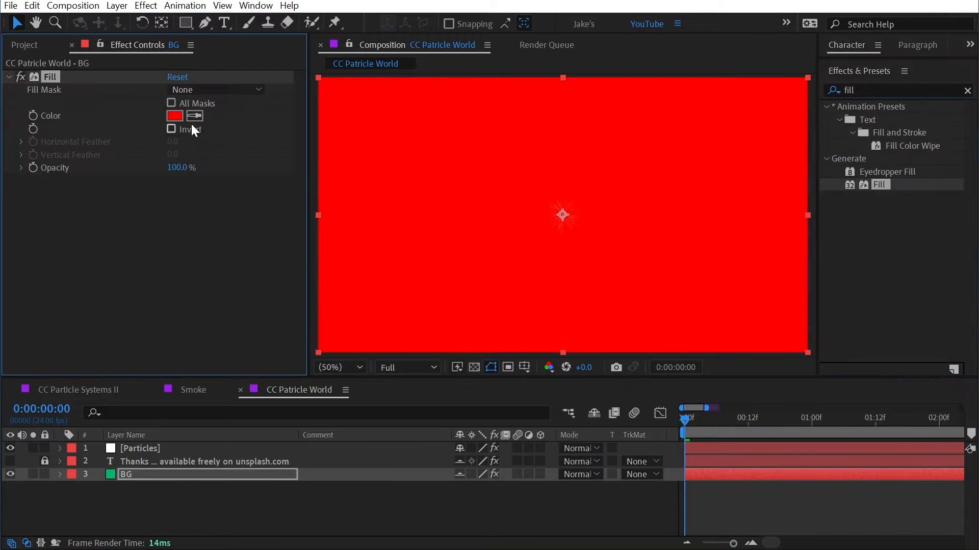
# Set the BG fill color to black (000000), lock the layer again and hide the shy layers.
pyautogui.click(178, 116)
pyautogui.write('000000')
pyautogui.click(386, 122)
pyautogui.click(45, 475)
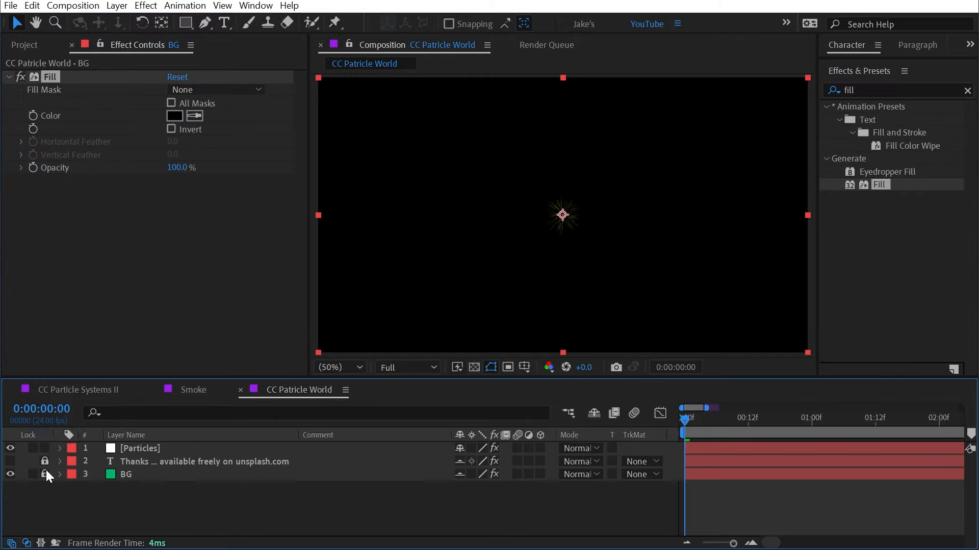
pyautogui.click(594, 413)
# Preview the default CC Particle World emission, stop at 0:00:02:05 and select the effect to examine its 3D grid and controls.
pyautogui.click(711, 446)
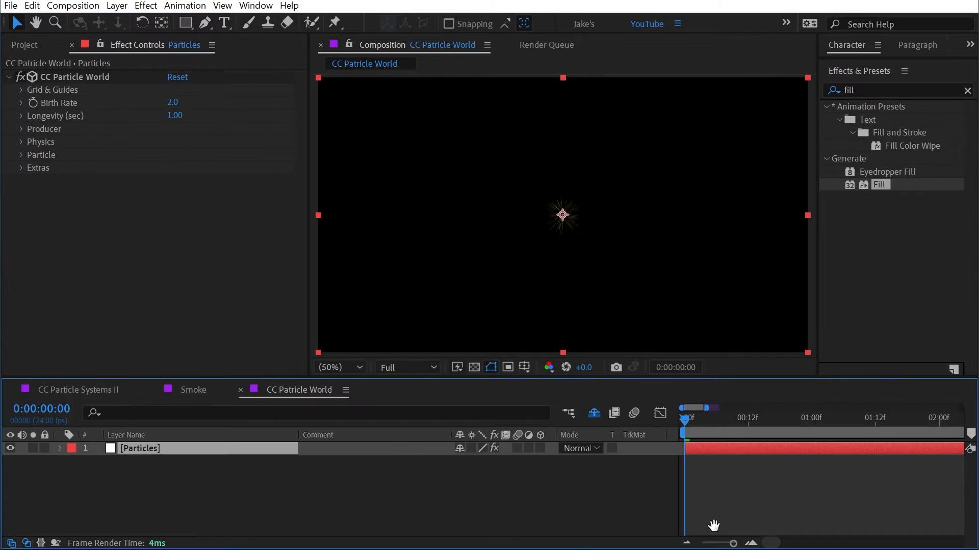
pyautogui.press('space')
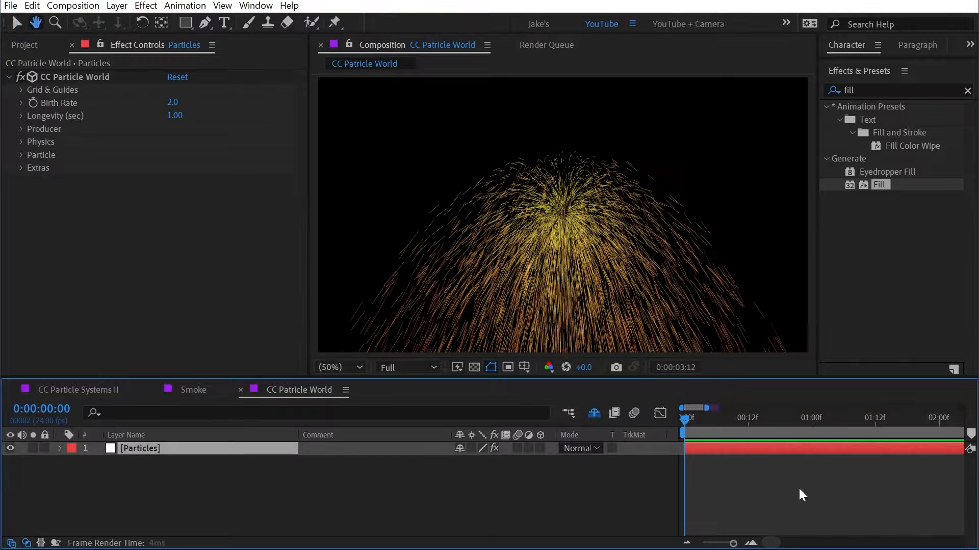
pyautogui.press('space')
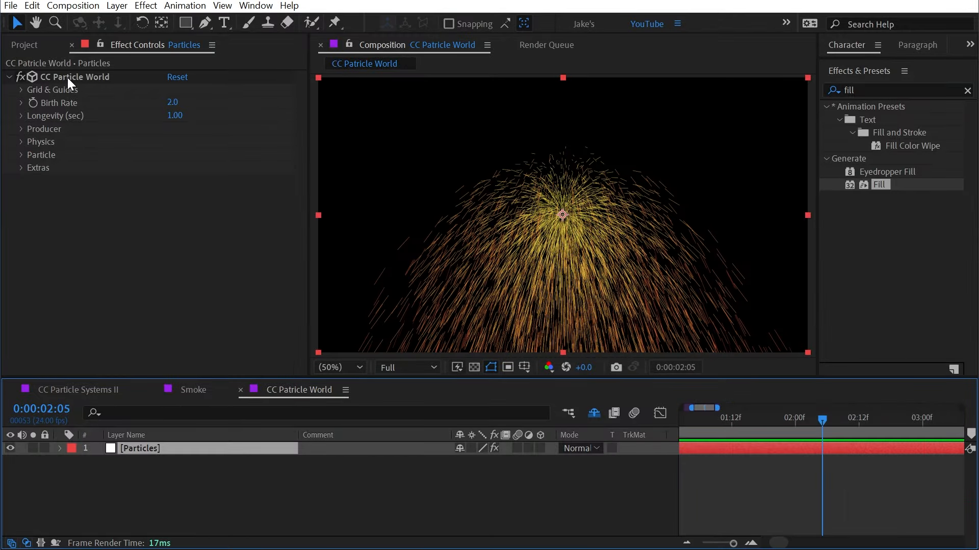
pyautogui.click(71, 77)
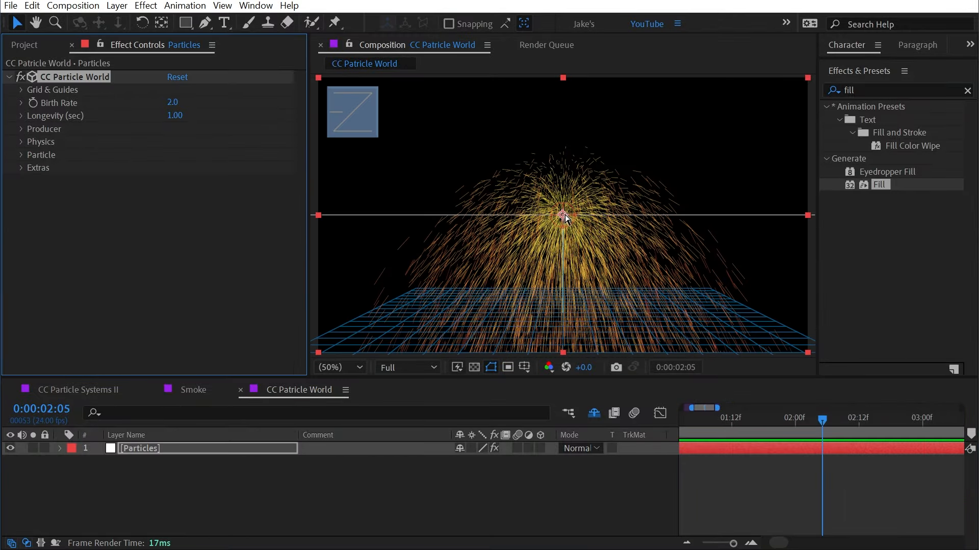
# Turn off all CC Particle World guides: Position, Radius, Motion Path, Grid, Horizon and Axis Box.
pyautogui.moveTo(564, 218)
pyautogui.mouseDown()
pyautogui.moveTo(565, 234)
pyautogui.moveTo(676, 230)
pyautogui.moveTo(566, 220)
pyautogui.moveTo(630, 286)
pyautogui.moveTo(557, 125)
pyautogui.moveTo(621, 279)
pyautogui.moveTo(482, 154)
pyautogui.moveTo(559, 231)
pyautogui.moveTo(562, 215)
pyautogui.mouseUp()
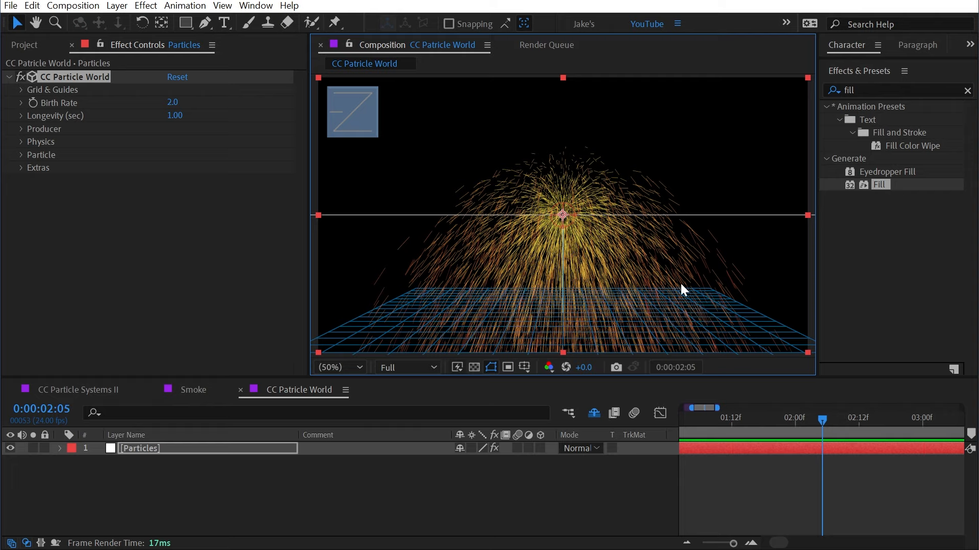
pyautogui.click(21, 90)
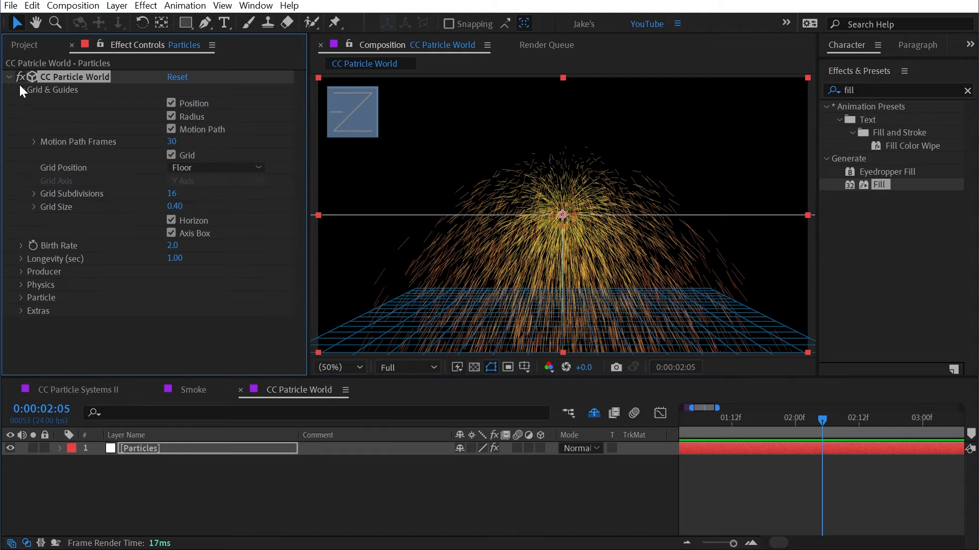
pyautogui.click(177, 103)
pyautogui.click(173, 115)
pyautogui.click(171, 130)
pyautogui.click(170, 155)
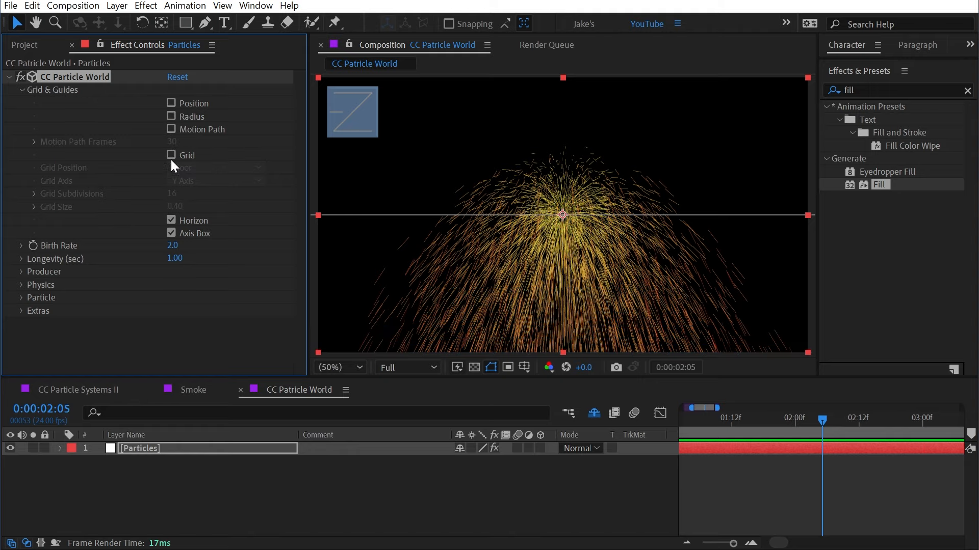
pyautogui.click(172, 219)
pyautogui.click(173, 230)
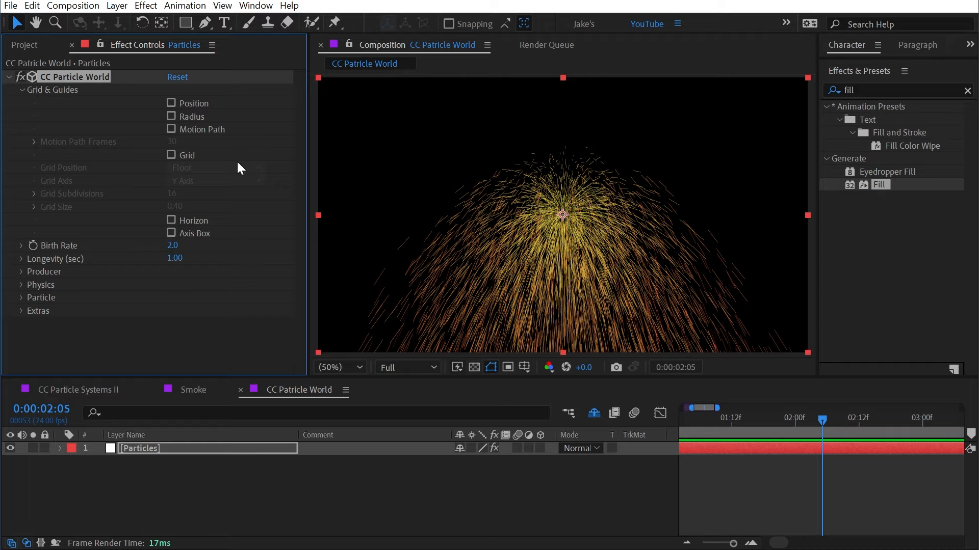
# Turn the Position guide back on and move the producer in the composition to about X -0.11, Y -0.04.
pyautogui.click(171, 103)
pyautogui.scroll(8, 618, 219)
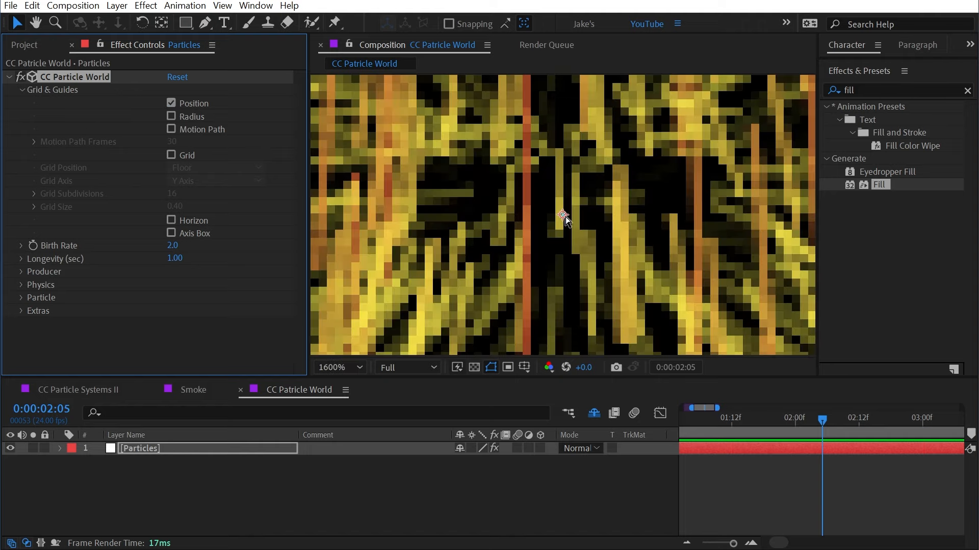
pyautogui.moveTo(563, 215)
pyautogui.mouseDown()
pyautogui.moveTo(614, 224)
pyautogui.moveTo(551, 151)
pyautogui.moveTo(428, 151)
pyautogui.moveTo(427, 160)
pyautogui.mouseUp()
pyautogui.scroll(-6, 427, 153)
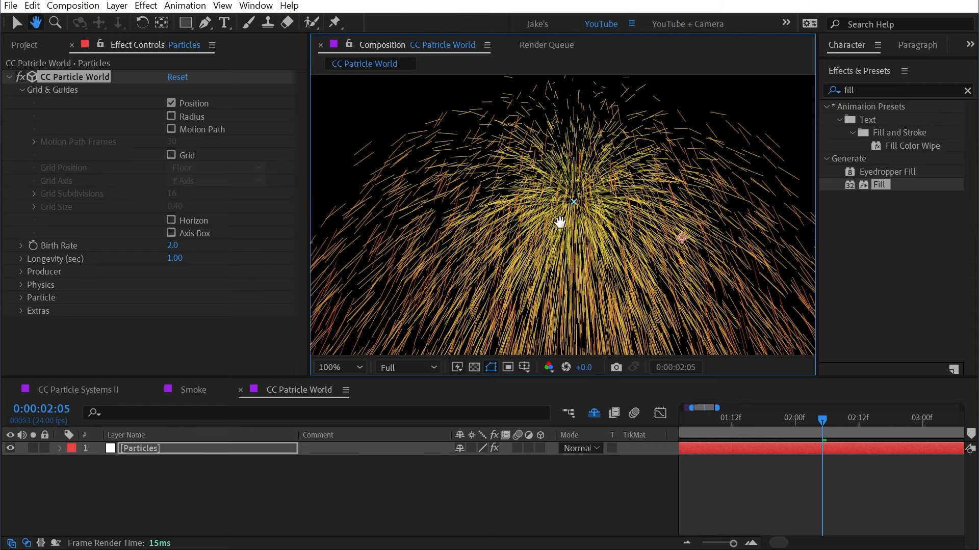
pyautogui.scroll(-2, 562, 223)
pyautogui.press('space')
pyautogui.moveTo(636, 246); pyautogui.dragTo(574, 228)
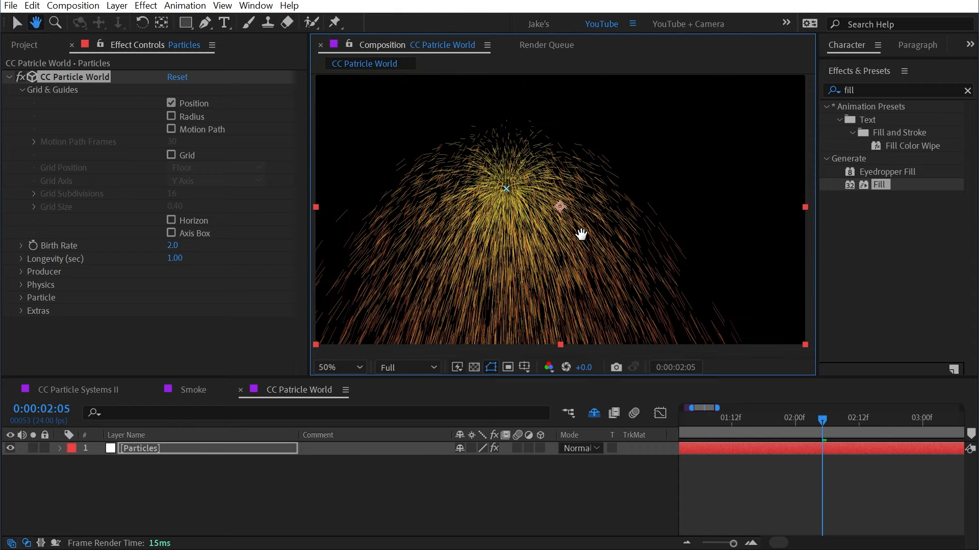
# Turn on the Radius guide and test Producer values of Radius X 0.305 and Radius Y 0.265, undoing both.
pyautogui.click(172, 117)
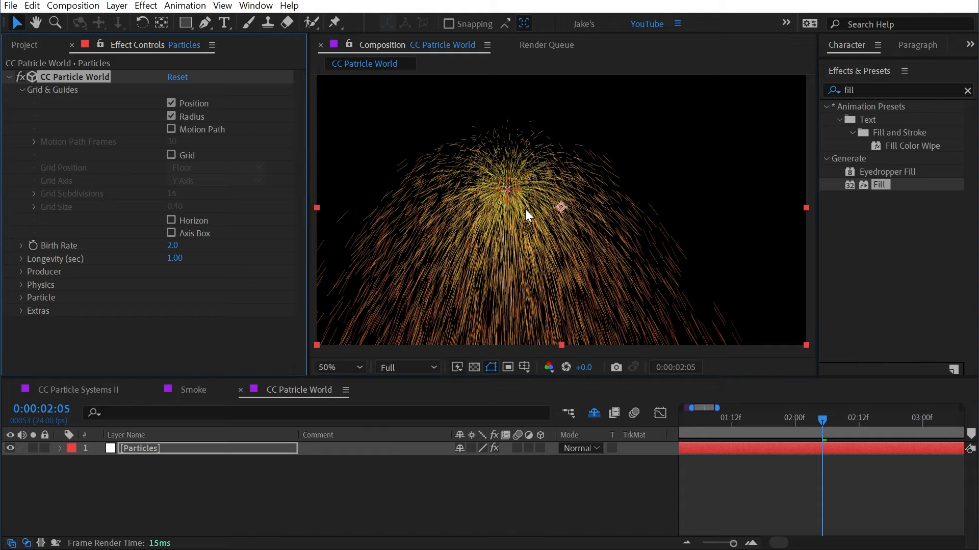
pyautogui.click(21, 272)
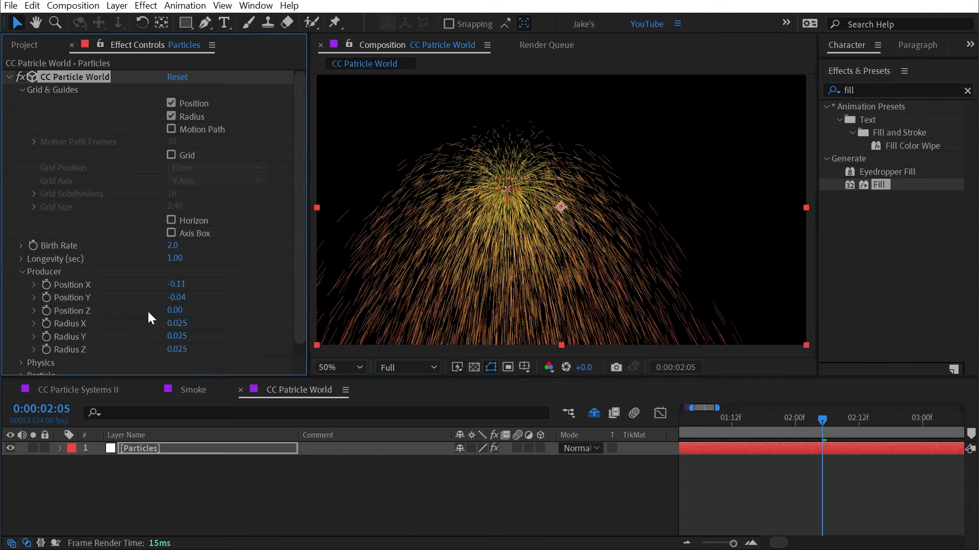
pyautogui.moveTo(182, 329); pyautogui.dragTo(201, 336)
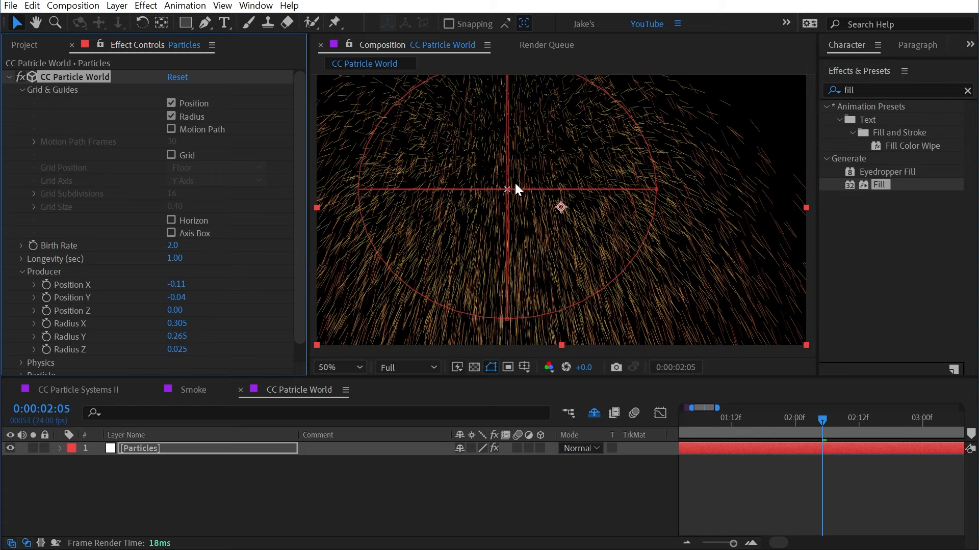
pyautogui.hotkey('ctrl', 'z')
pyautogui.hotkey('ctrl', 'z')
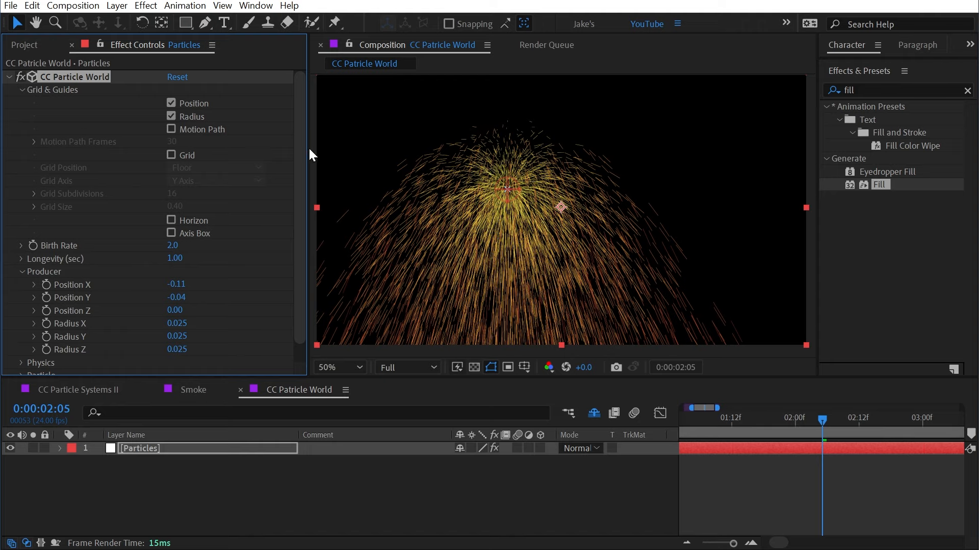
# Turn on the Motion Path guide and start keyframing the producer's Position X and Position Y at 0:00:00:00.
pyautogui.click(169, 129)
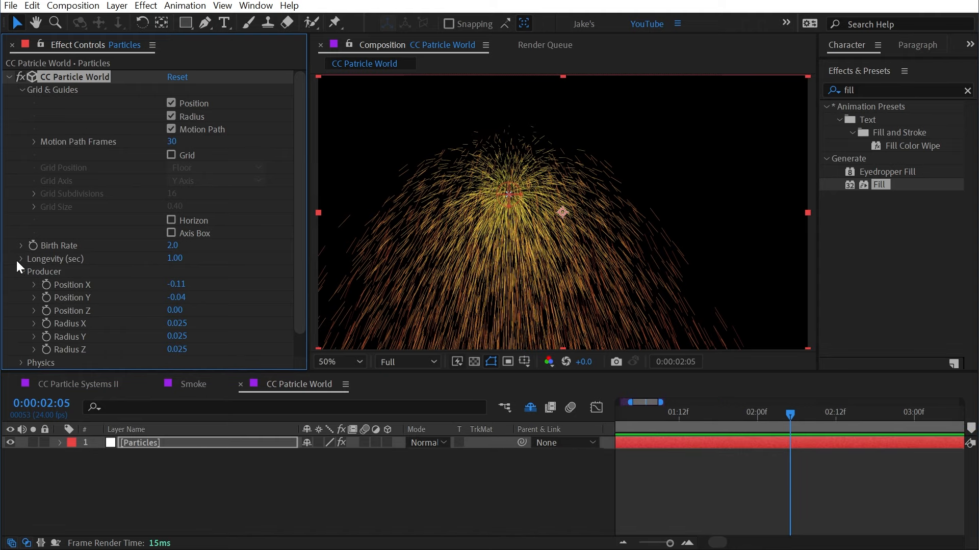
pyautogui.press('Home')
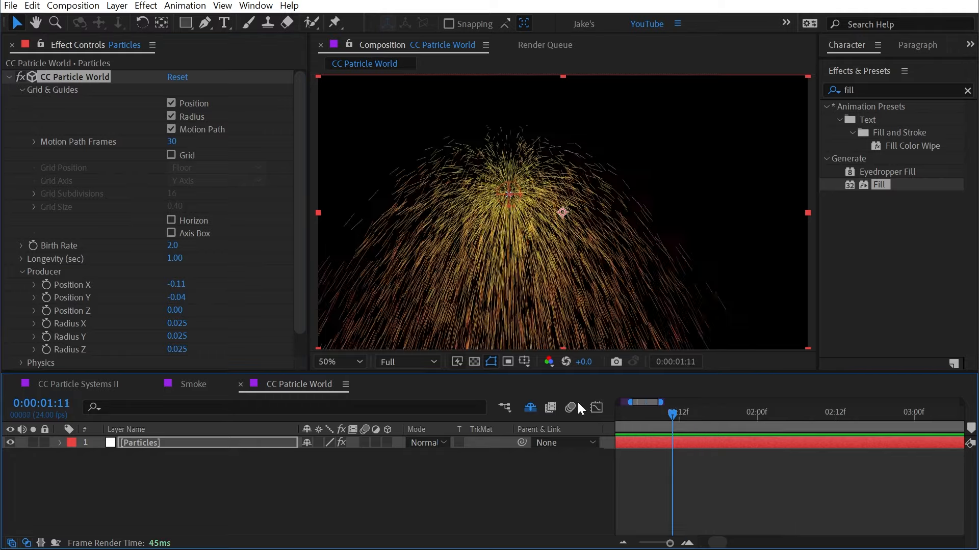
pyautogui.click(46, 285)
pyautogui.click(46, 297)
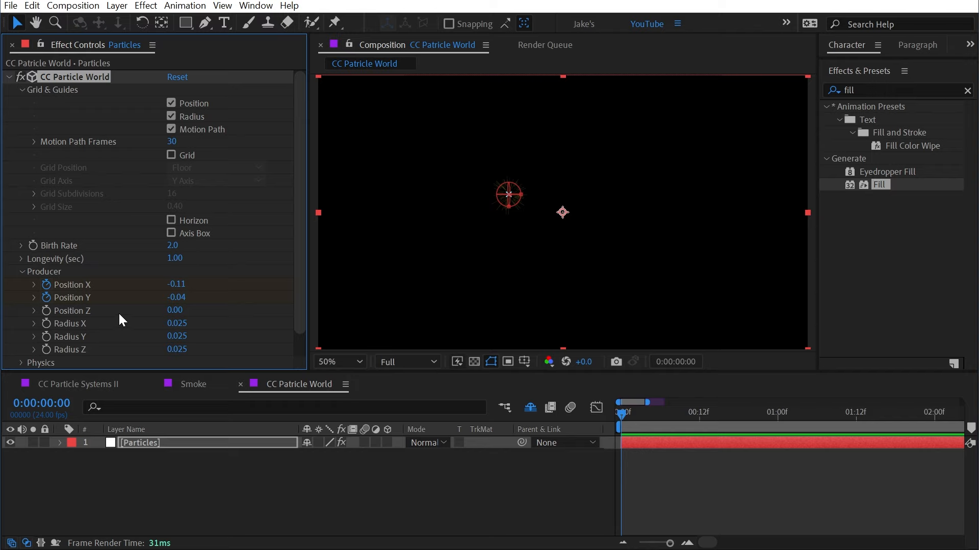
# Check the emitter path in the CC Particle Systems II composition, return and keyframe Position X 0.39 and Position Y 0.21 at 0:00:01:00.
pyautogui.click(66, 388)
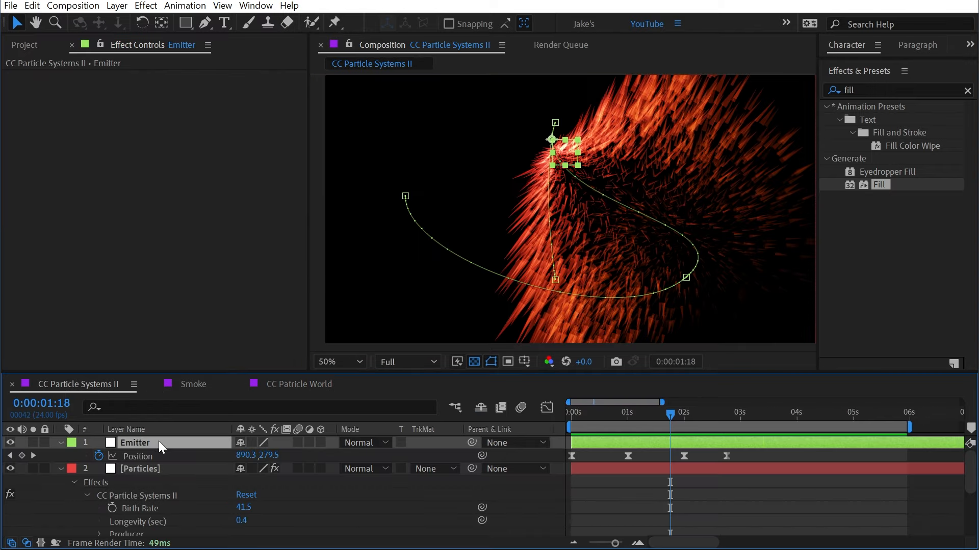
pyautogui.click(306, 385)
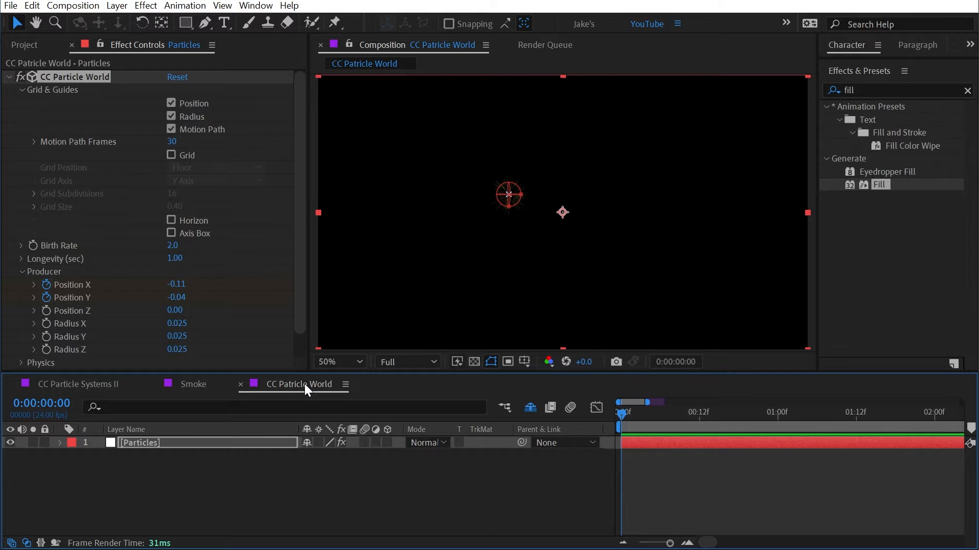
pyautogui.moveTo(627, 415); pyautogui.dragTo(776, 427)
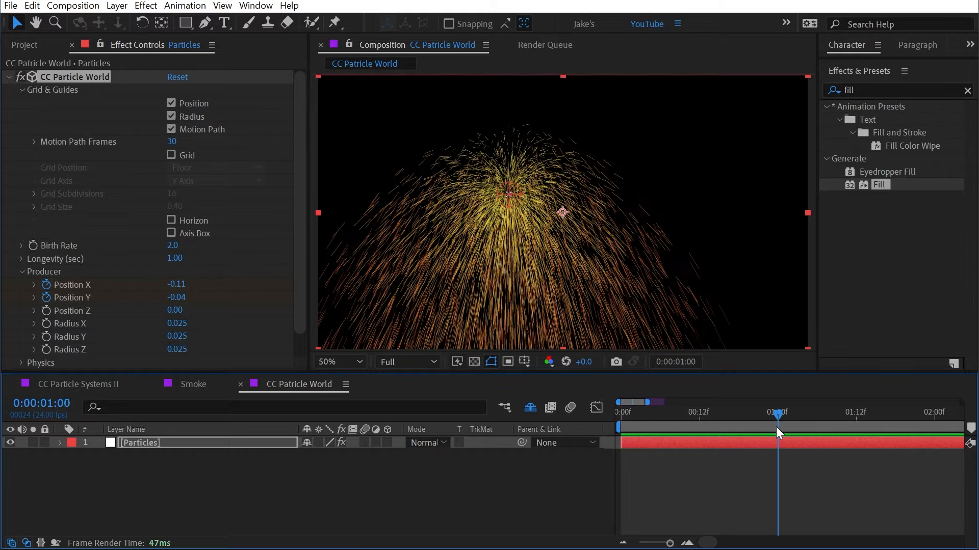
pyautogui.moveTo(176, 284); pyautogui.dragTo(199, 296)
pyautogui.scroll(-2, 519, 232)
pyautogui.moveTo(695, 291); pyautogui.dragTo(659, 245)
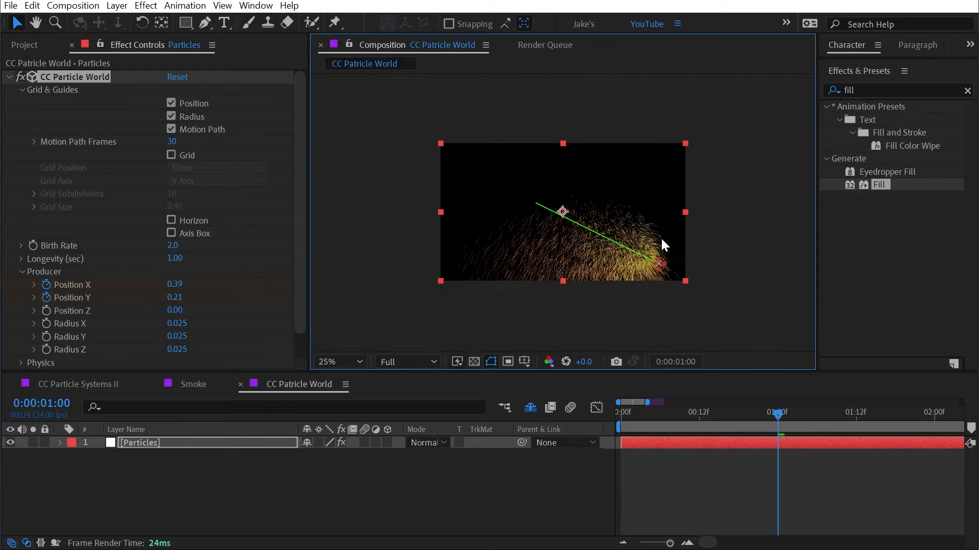
pyautogui.scroll(2, 502, 255)
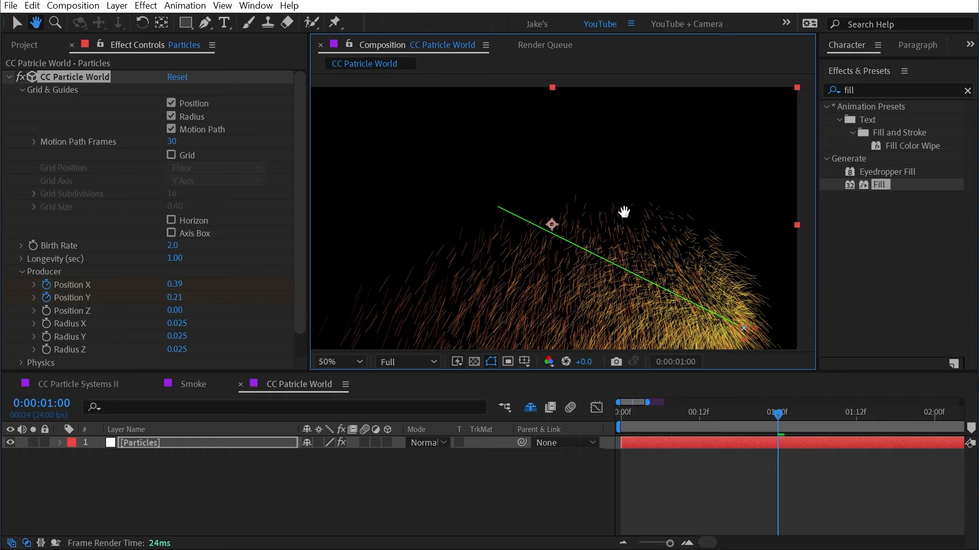
# Reveal the Position X and Position Y keyframes, apply Easy Ease to them and display their curves in the Graph Editor.
pyautogui.click(801, 508)
pyautogui.press('u')
pyautogui.moveTo(825, 519); pyautogui.dragTo(601, 467)
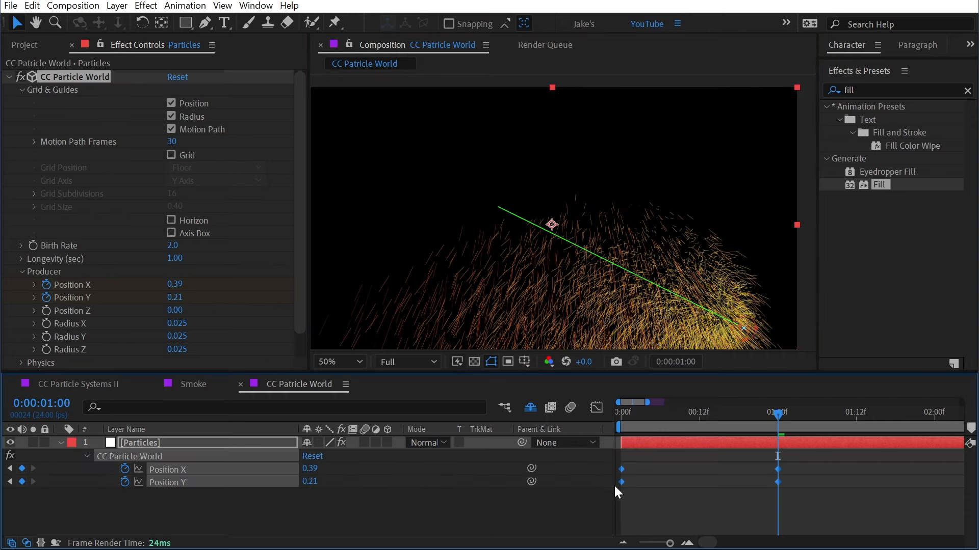
pyautogui.click(596, 408)
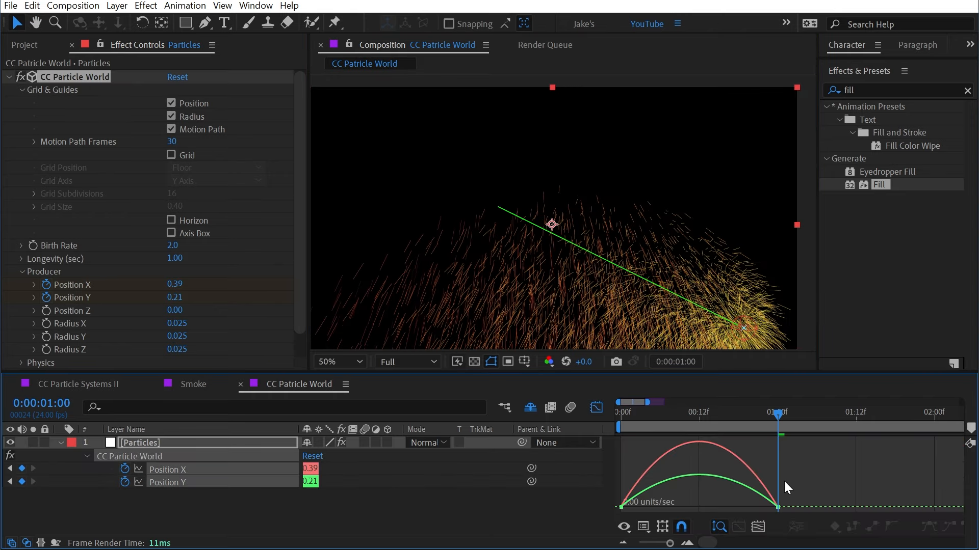
# Switch to the value graph, strengthen the Position X easing and reshape the Position Y handles to bend the producer's motion path into a curve.
pyautogui.press('F2')
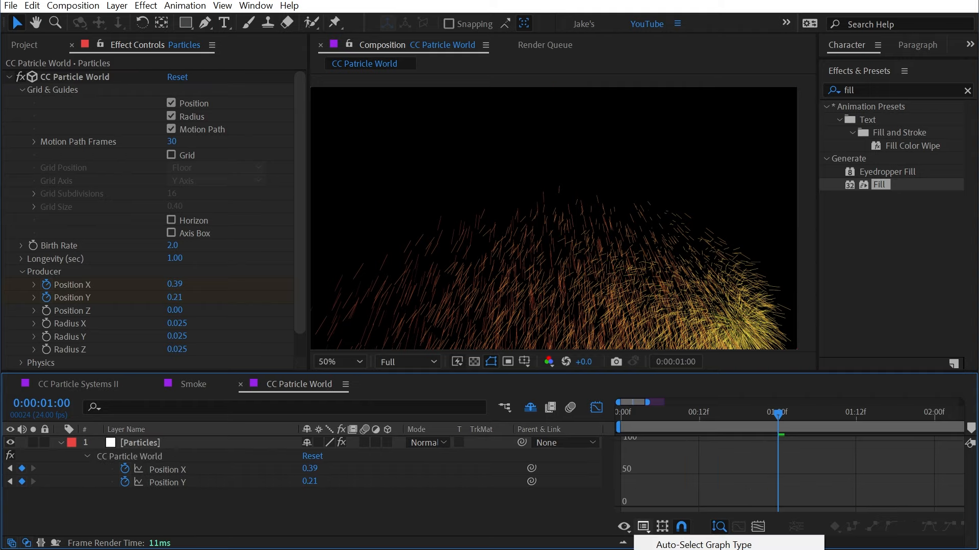
pyautogui.click(166, 482)
pyautogui.keyDown('shift'); pyautogui.click(176, 465); pyautogui.keyUp('shift')
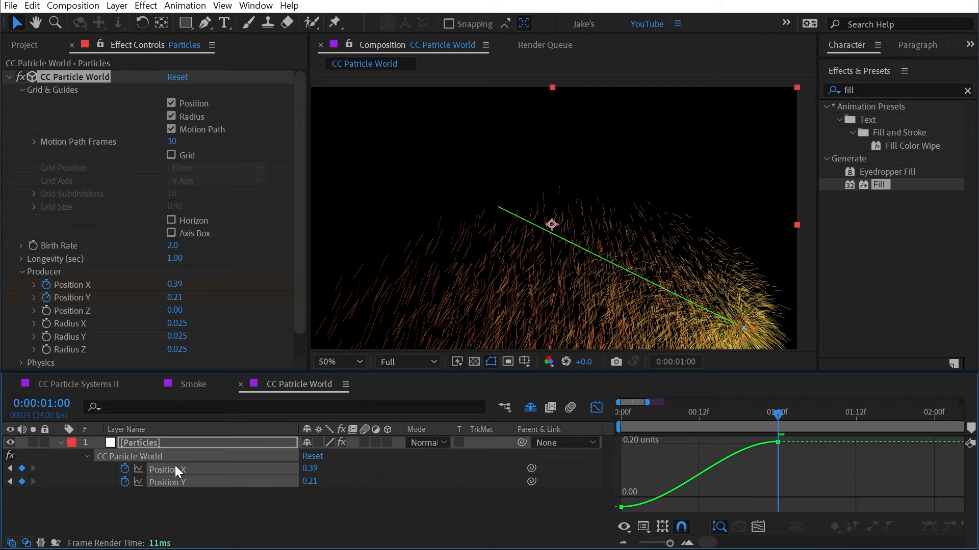
pyautogui.click(777, 442)
pyautogui.moveTo(725, 441); pyautogui.dragTo(677, 442)
pyautogui.moveTo(673, 507); pyautogui.dragTo(705, 507)
pyautogui.click(778, 465)
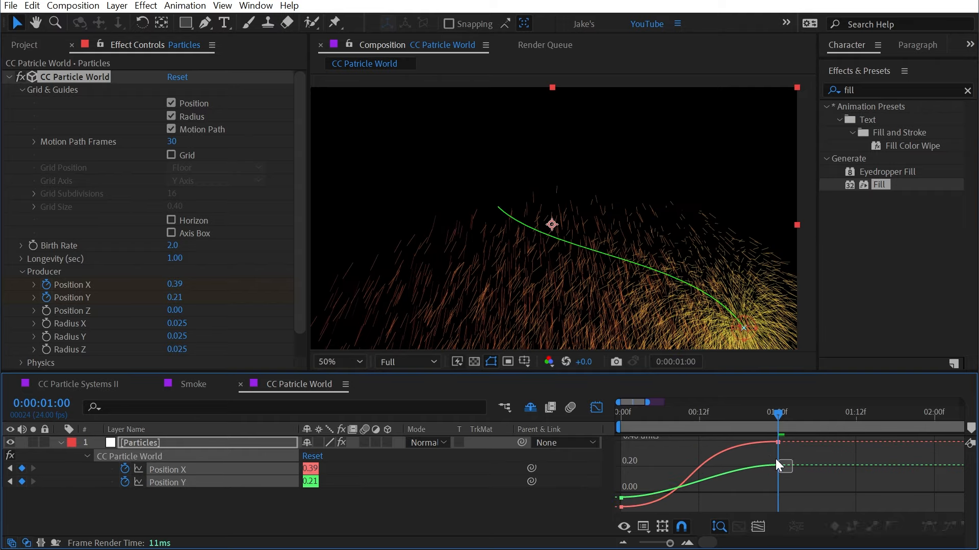
pyautogui.moveTo(726, 465); pyautogui.dragTo(738, 482)
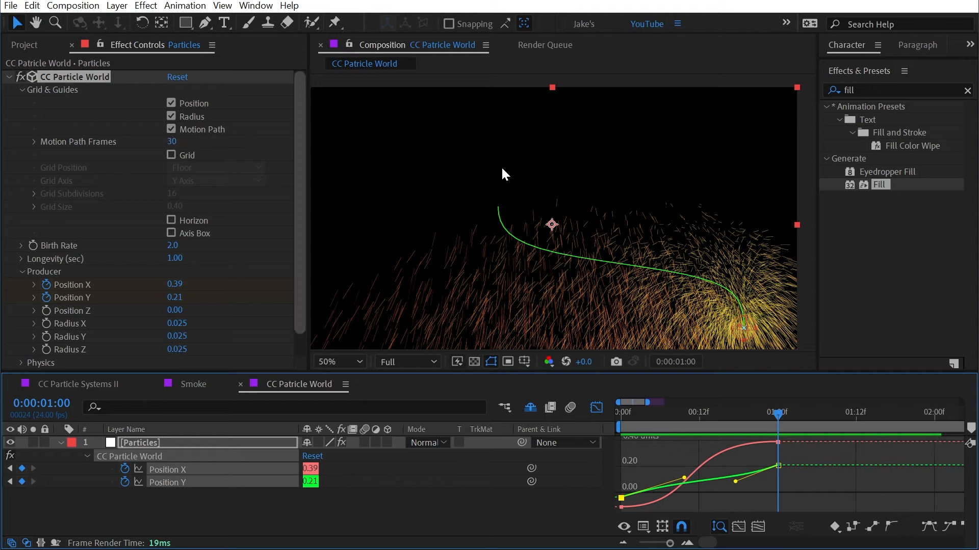
# Test Motion Path Frames at 11, restore it to 30, and turn the Grid guide back on at 0:00:00:06.
pyautogui.moveTo(171, 141); pyautogui.dragTo(154, 142)
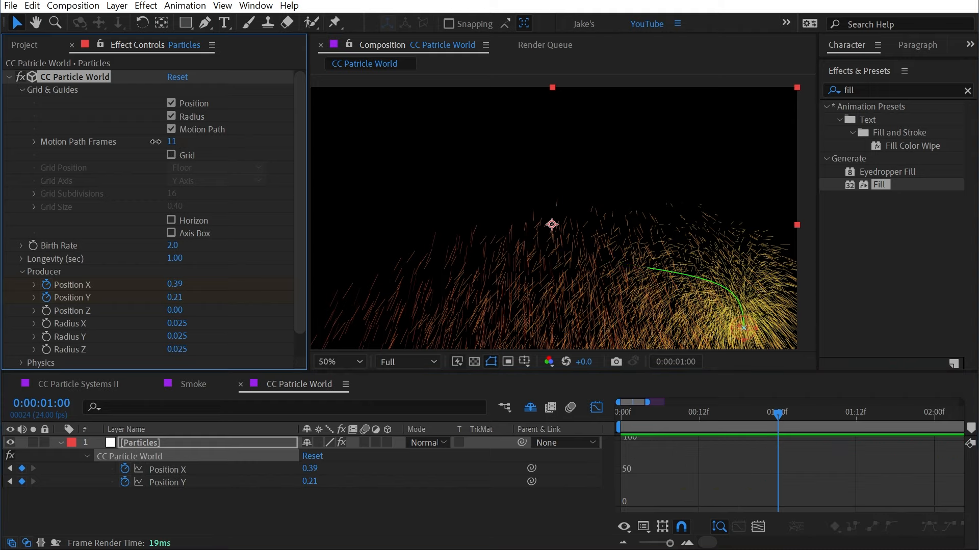
pyautogui.moveTo(171, 141); pyautogui.dragTo(176, 148)
pyautogui.click(171, 155)
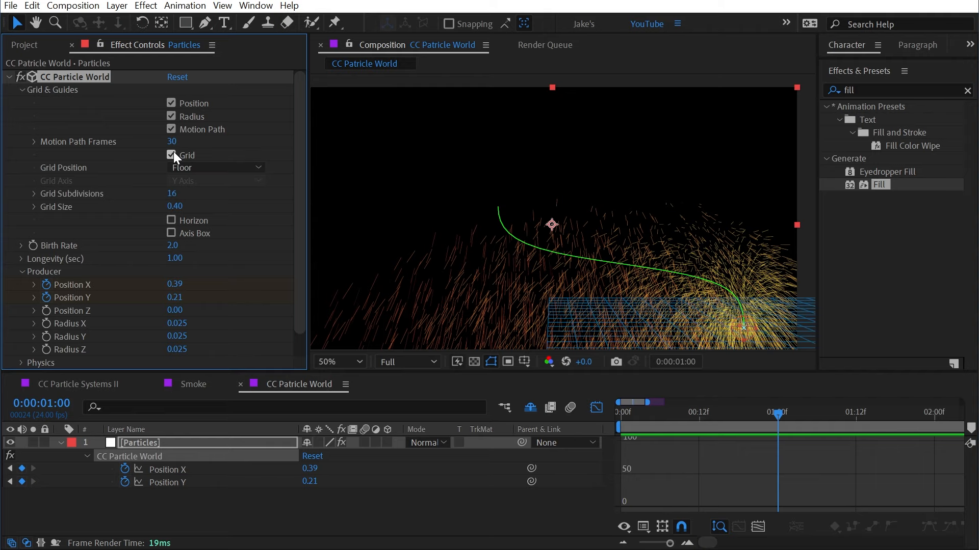
pyautogui.moveTo(777, 414); pyautogui.dragTo(660, 417)
# Try the Producer grid position, change it to World, and preview the moving emission, ending at 0:00:00:02.
pyautogui.click(191, 166)
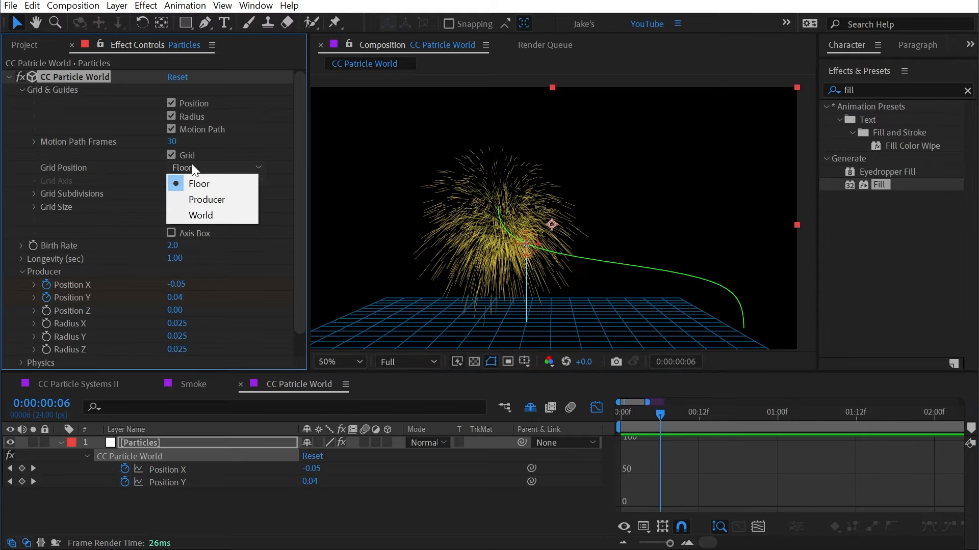
pyautogui.click(221, 199)
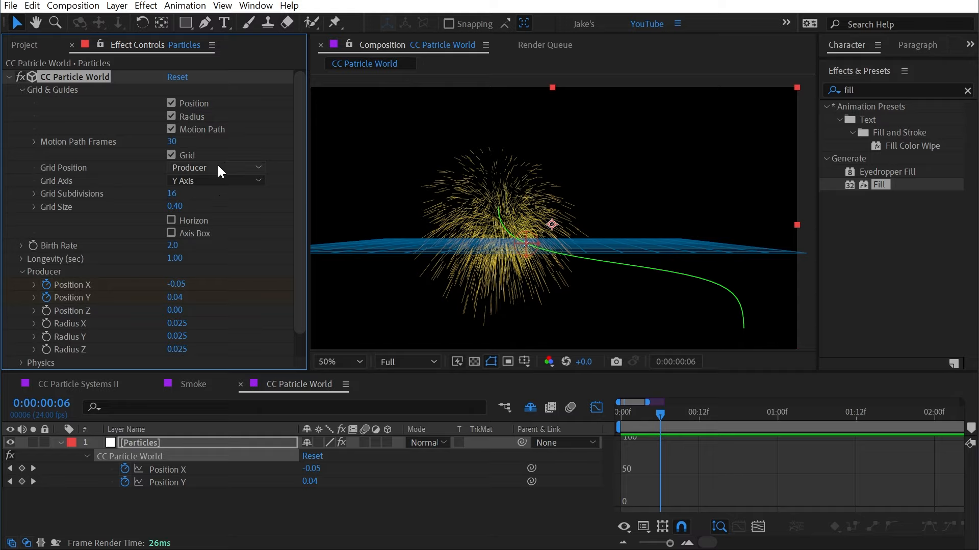
pyautogui.click(217, 166)
pyautogui.click(222, 212)
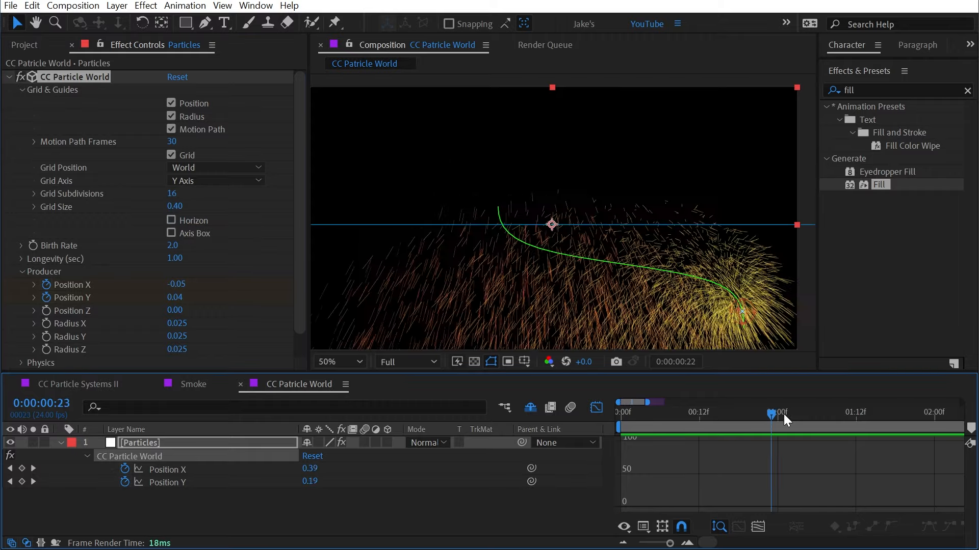
pyautogui.press('space')
pyautogui.moveTo(621, 414)
pyautogui.mouseDown()
pyautogui.moveTo(653, 414)
pyautogui.moveTo(634, 414)
pyautogui.mouseUp()
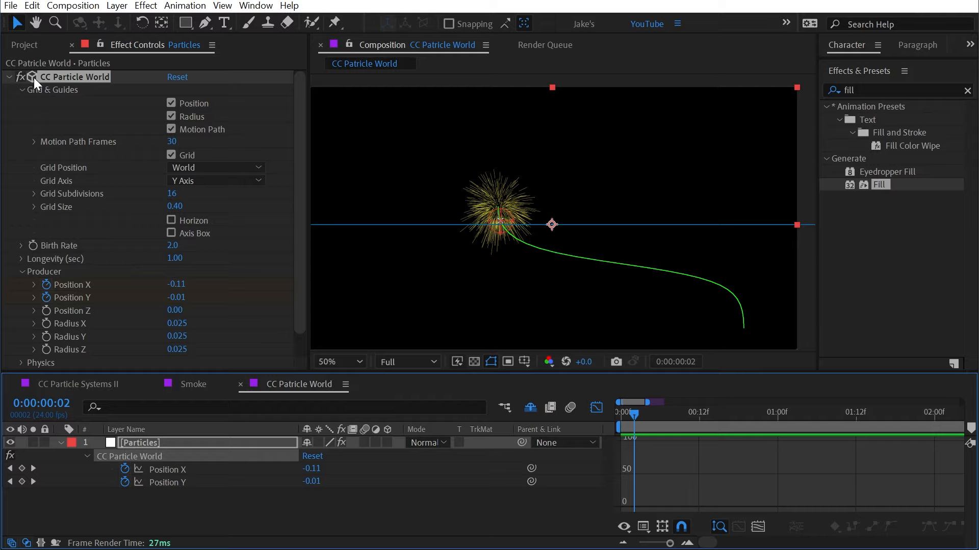
# Add a two-node 35mm camera and orbit it around the particles, reselecting the Particles layer at the end.
pyautogui.click(114, 10)
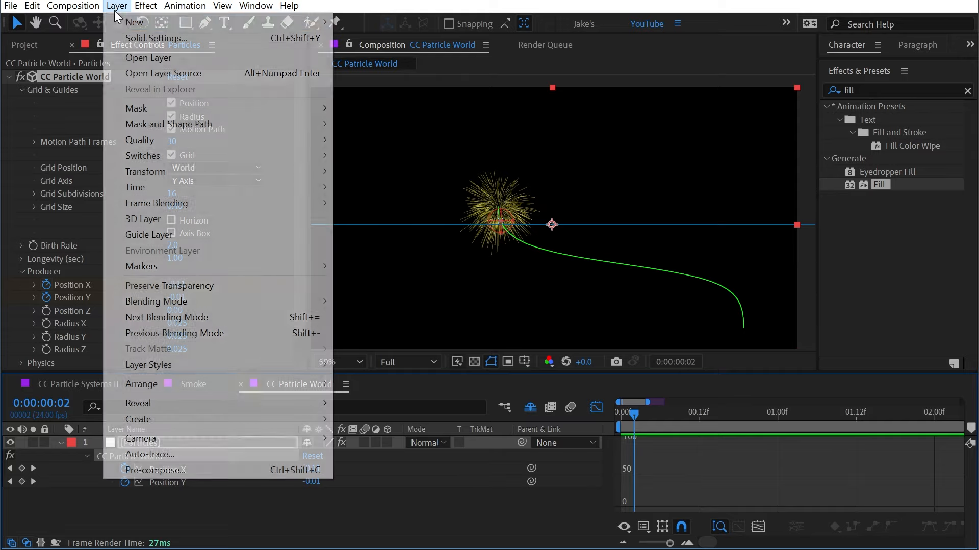
pyautogui.moveTo(160, 21)
pyautogui.click(379, 69)
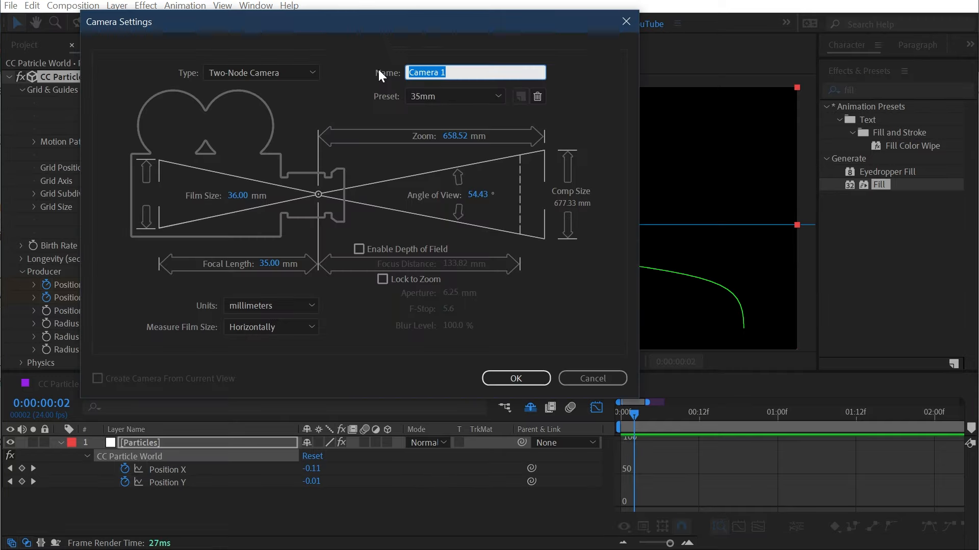
pyautogui.click(510, 376)
pyautogui.press('c')
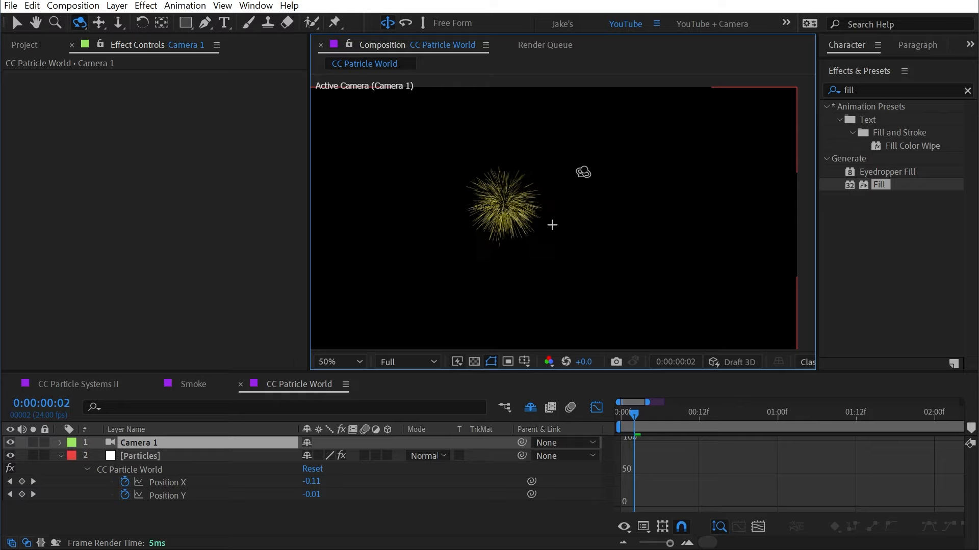
pyautogui.moveTo(581, 170); pyautogui.dragTo(535, 188)
pyautogui.click(130, 458)
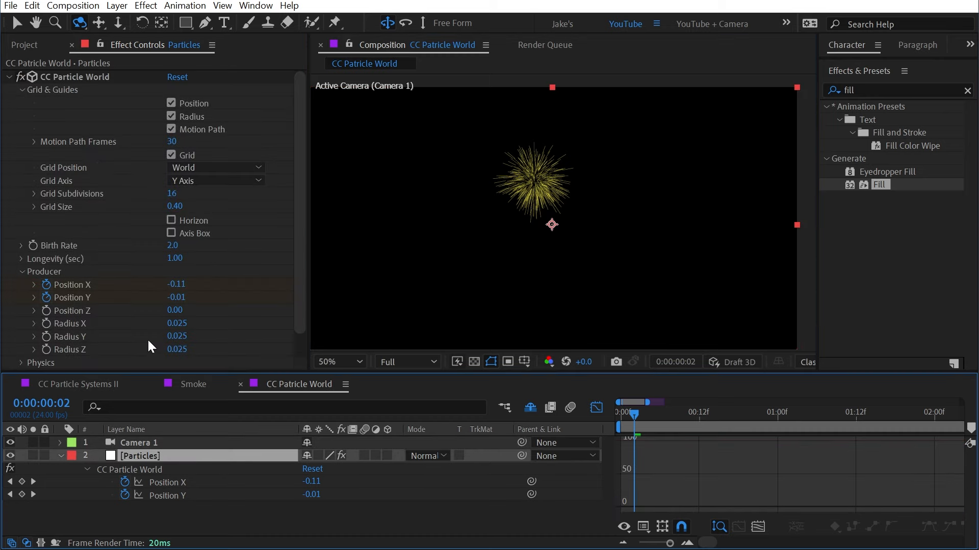
# Close the graph editor and animate Camera 1's Position from a keyframe at 0:00:00:00 to an orbited view at 0:00:02:00.
pyautogui.click(77, 81)
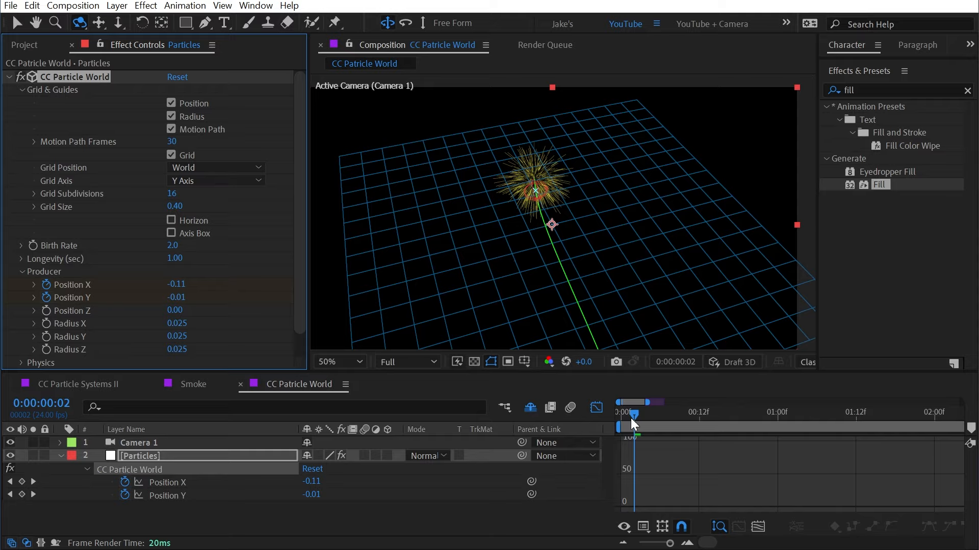
pyautogui.press('Home')
pyautogui.click(191, 446)
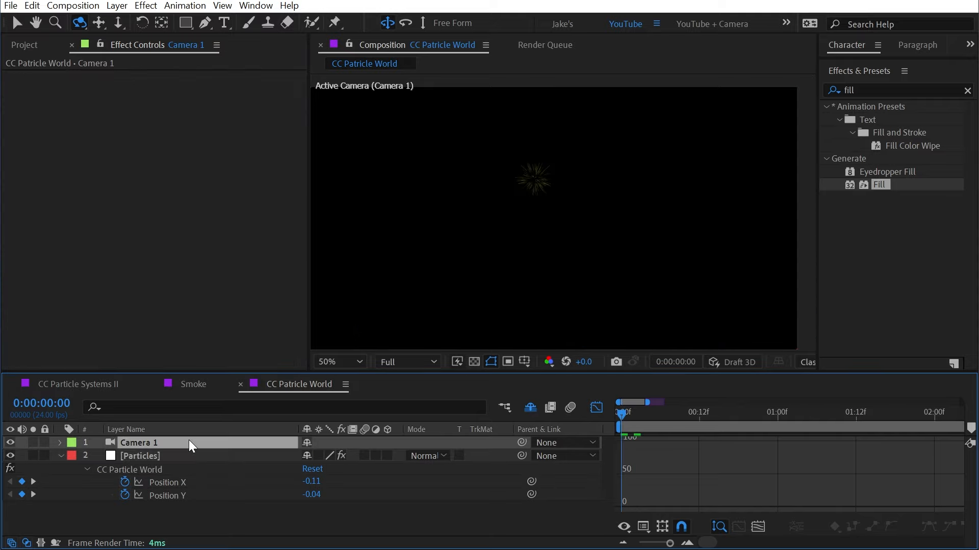
pyautogui.press('p')
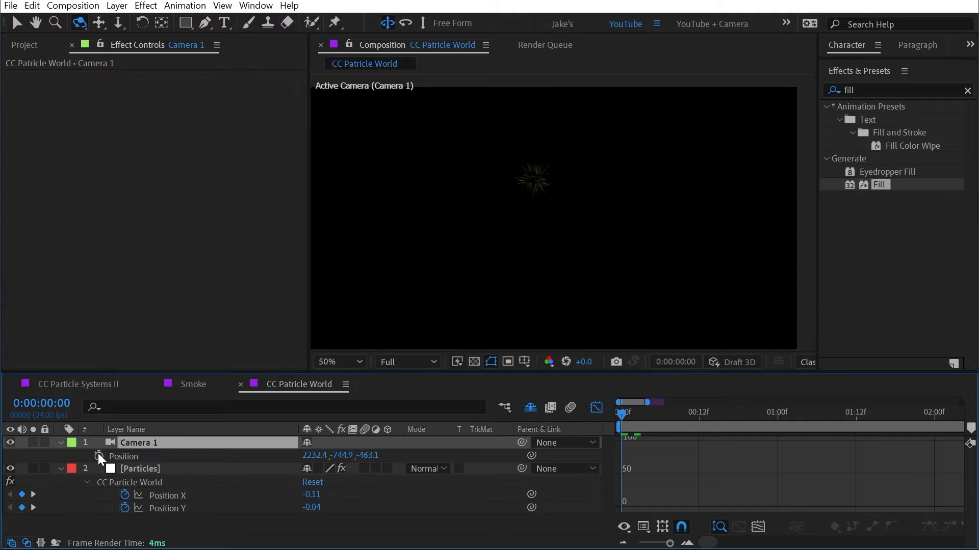
pyautogui.click(99, 457)
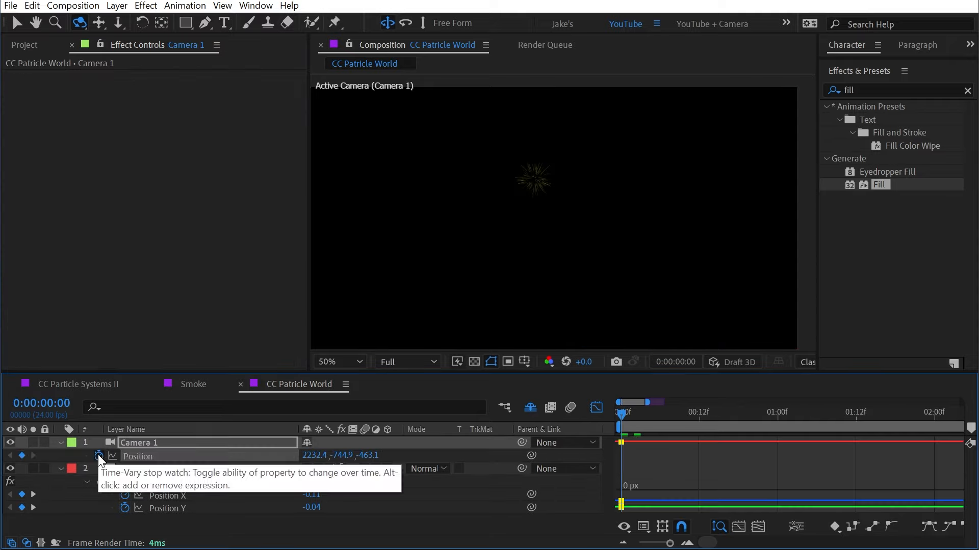
pyautogui.click(596, 408)
pyautogui.press('space')
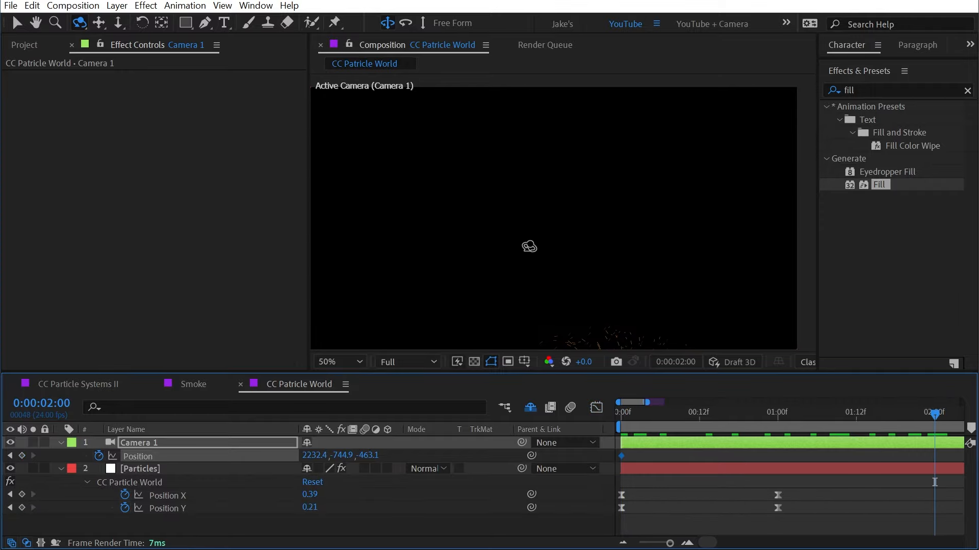
pyautogui.moveTo(535, 267); pyautogui.dragTo(665, 269)
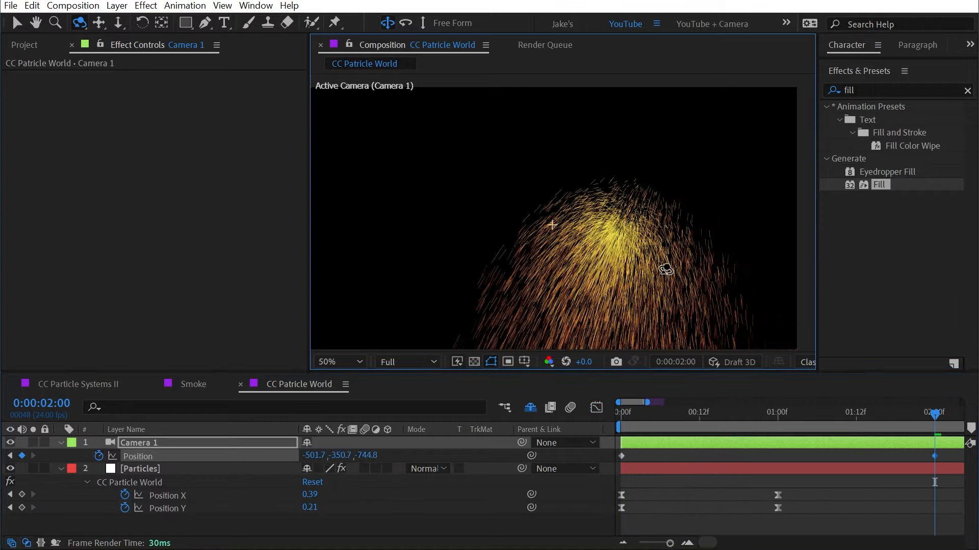
# Select CC Particle World on the Particles layer and preview the camera move with its guides displayed.
pyautogui.click(153, 486)
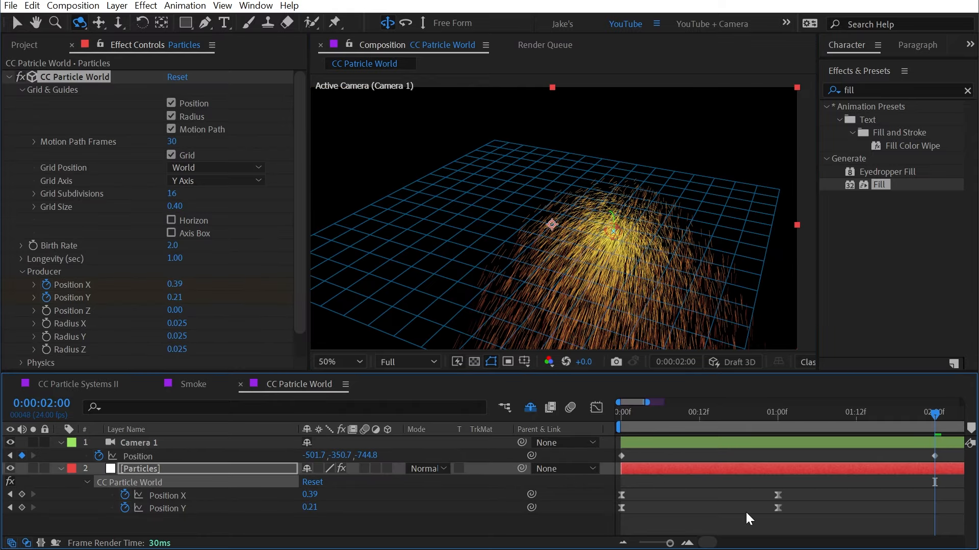
pyautogui.moveTo(934, 419); pyautogui.dragTo(754, 414)
pyautogui.press('space')
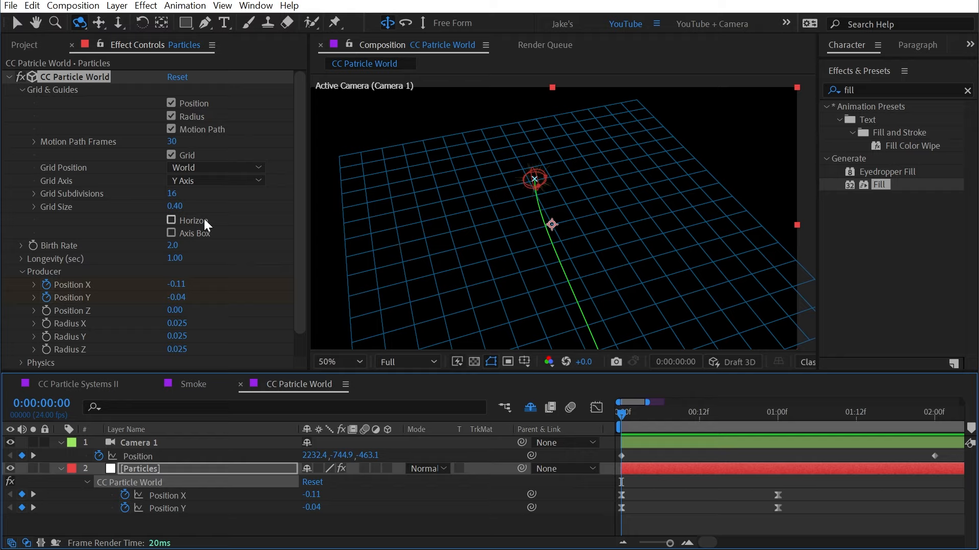
# Set Grid Subdivisions to 39 and Grid Size to 0.13, and turn on the Horizon and Axis Box guides.
pyautogui.moveTo(171, 194)
pyautogui.mouseDown()
pyautogui.moveTo(158, 193)
pyautogui.moveTo(196, 194)
pyautogui.moveTo(162, 206)
pyautogui.moveTo(240, 194)
pyautogui.moveTo(155, 203)
pyautogui.mouseUp()
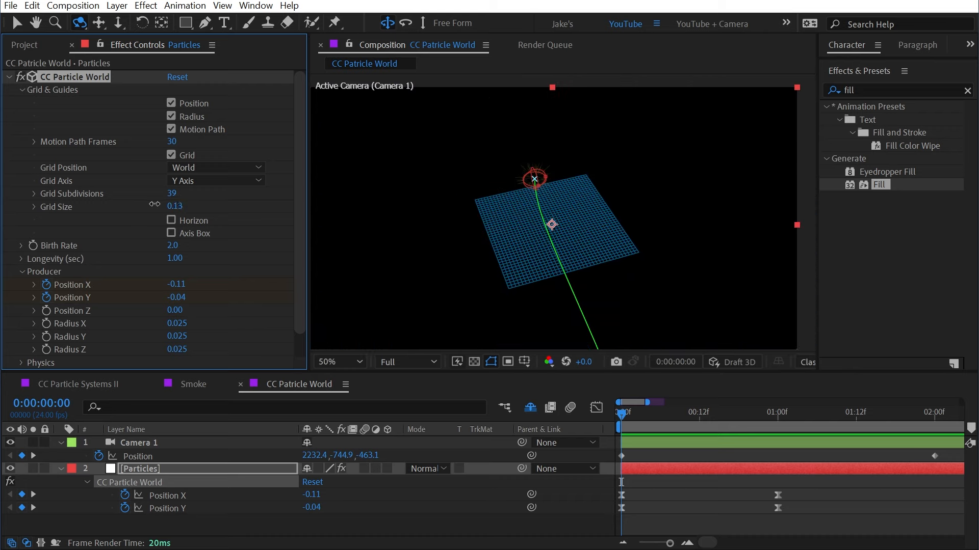
pyautogui.click(198, 224)
pyautogui.click(187, 236)
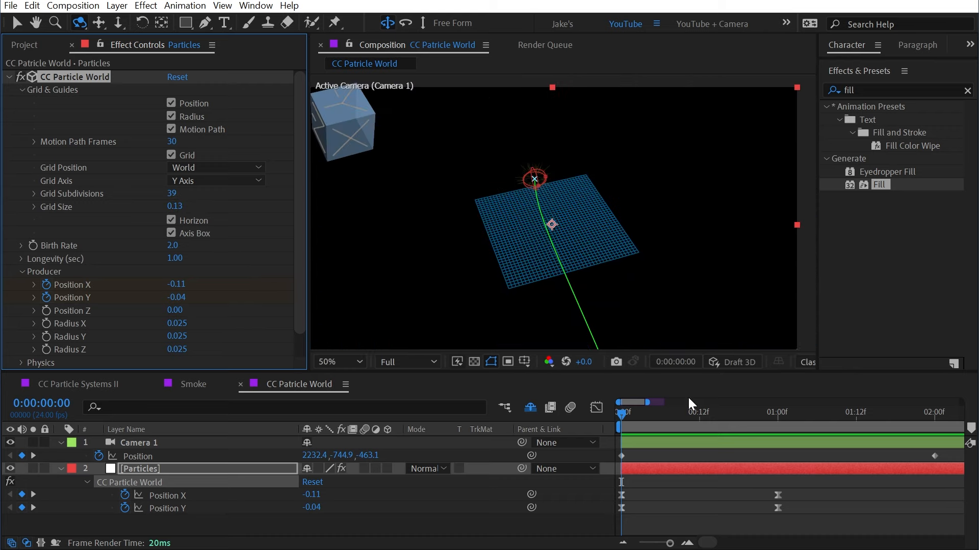
# Check the axis box at 0:00:00:07 and preview how it turns with the camera from the first frame.
pyautogui.click(667, 414)
pyautogui.moveTo(407, 154); pyautogui.dragTo(448, 190)
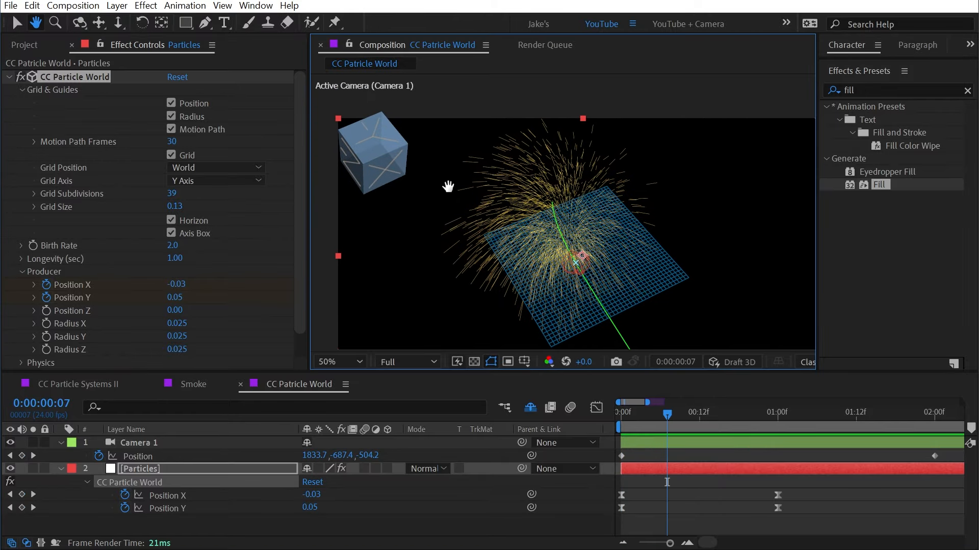
pyautogui.click(621, 412)
pyautogui.press('space')
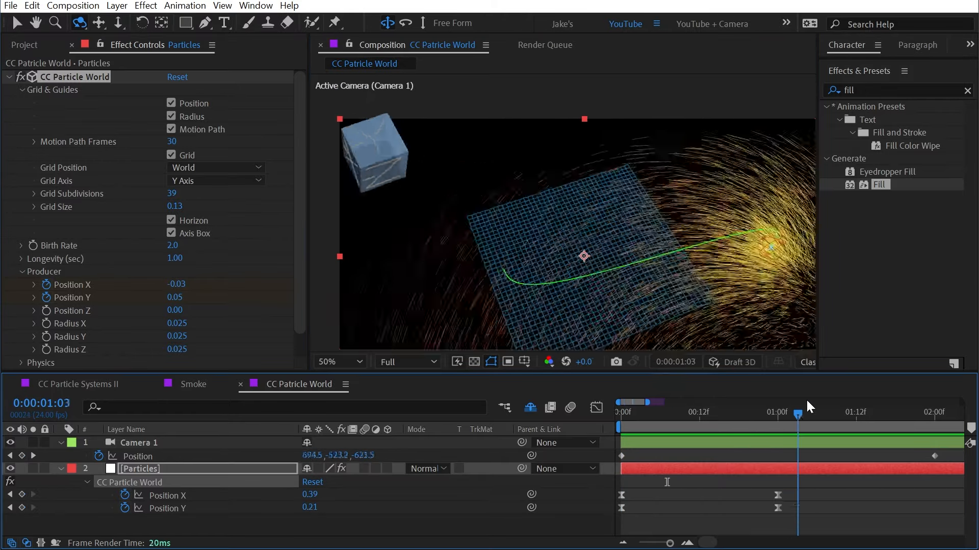
pyautogui.press('space')
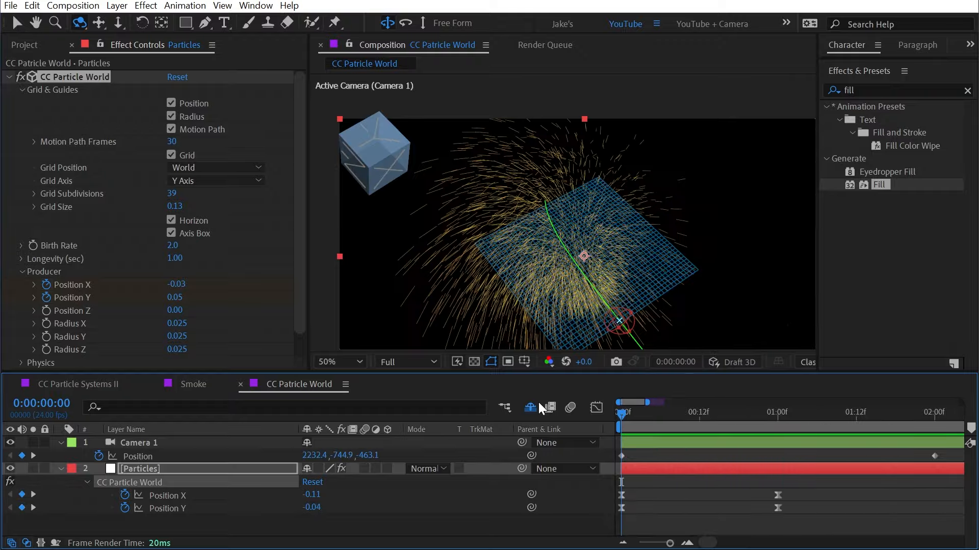
# Orbit Camera 1 to a view from below the grid at 0:00:02:00 and preview how the horizon line behaves.
pyautogui.moveTo(799, 412); pyautogui.dragTo(934, 410)
pyautogui.moveTo(579, 258); pyautogui.dragTo(579, 212)
pyautogui.click(152, 484)
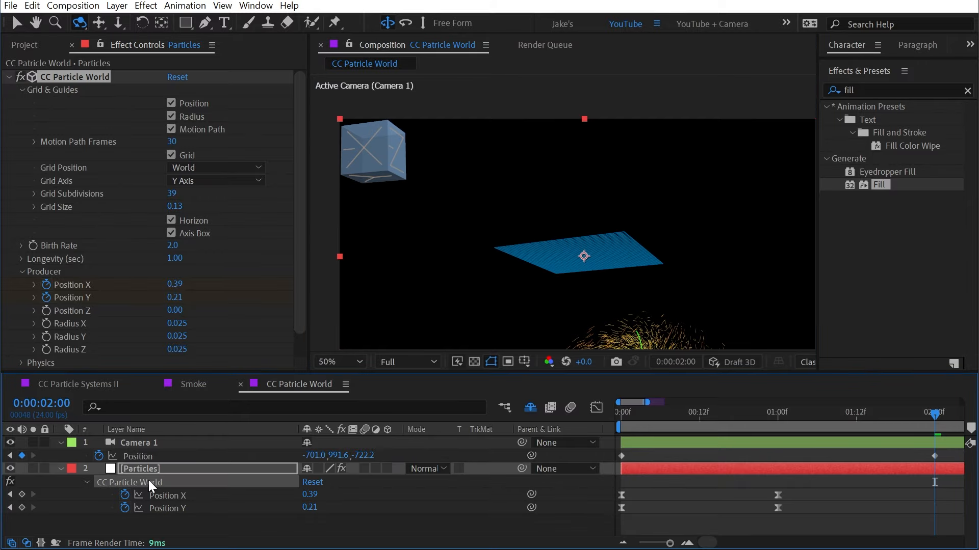
pyautogui.moveTo(921, 421); pyautogui.dragTo(663, 396)
pyautogui.press('space')
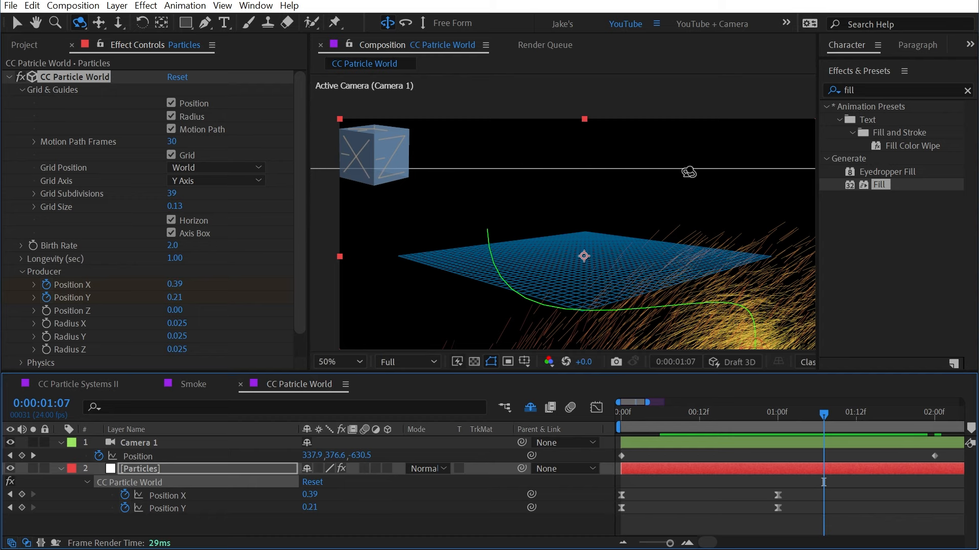
# Resize the producer with its on-screen radius handles to Radius X 0.019, Radius Y 0.020 and Radius Z 0.019.
pyautogui.click(777, 412)
pyautogui.moveTo(580, 182); pyautogui.dragTo(554, 128)
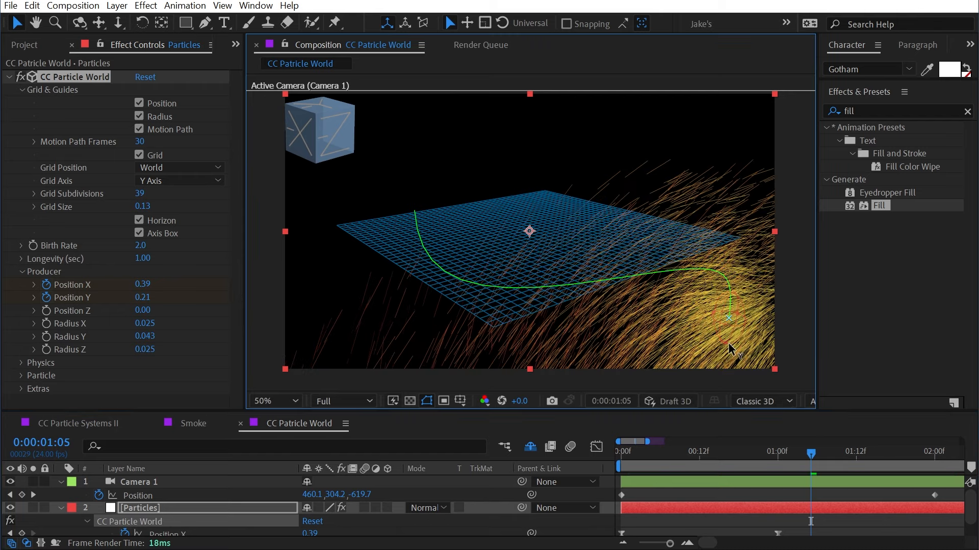
pyautogui.moveTo(729, 348); pyautogui.dragTo(730, 312)
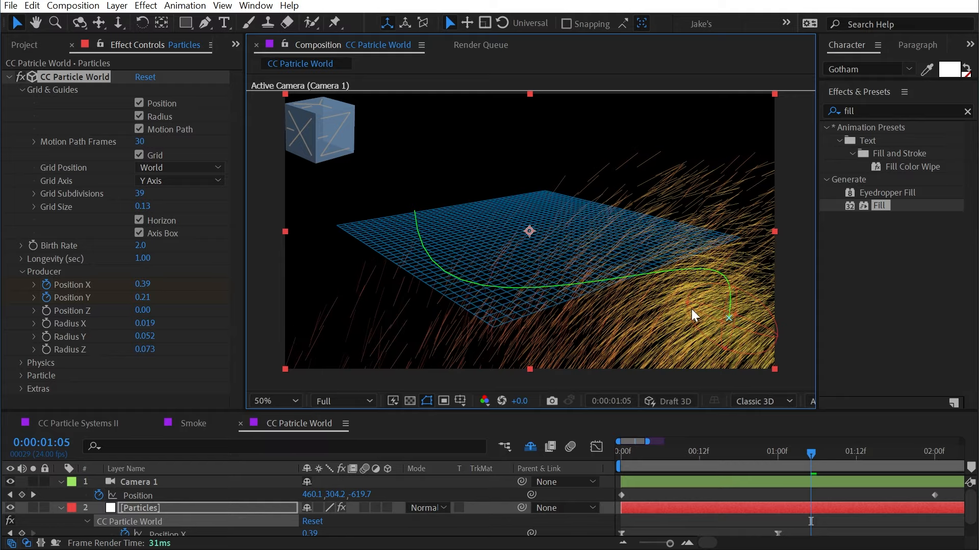
pyautogui.moveTo(693, 308); pyautogui.dragTo(729, 332)
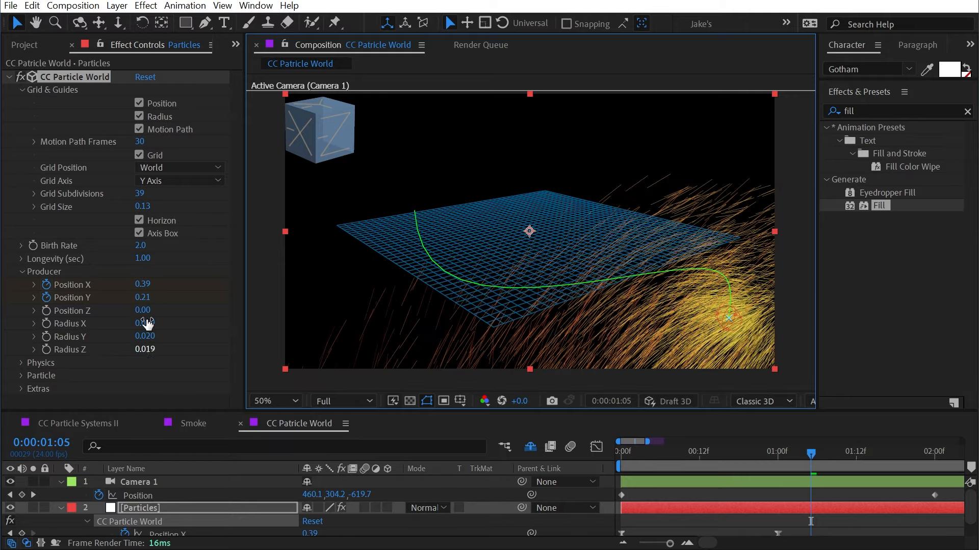
# Turn off the Axis Box, Horizon, Motion Path, Position, Grid and Radius guides and collapse Grid & Guides.
pyautogui.press('space')
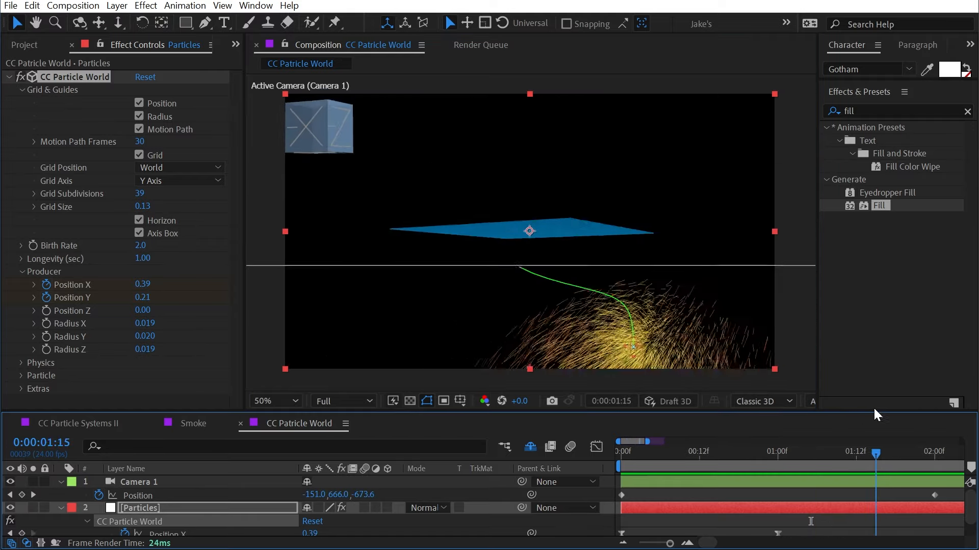
pyautogui.click(139, 233)
pyautogui.click(139, 220)
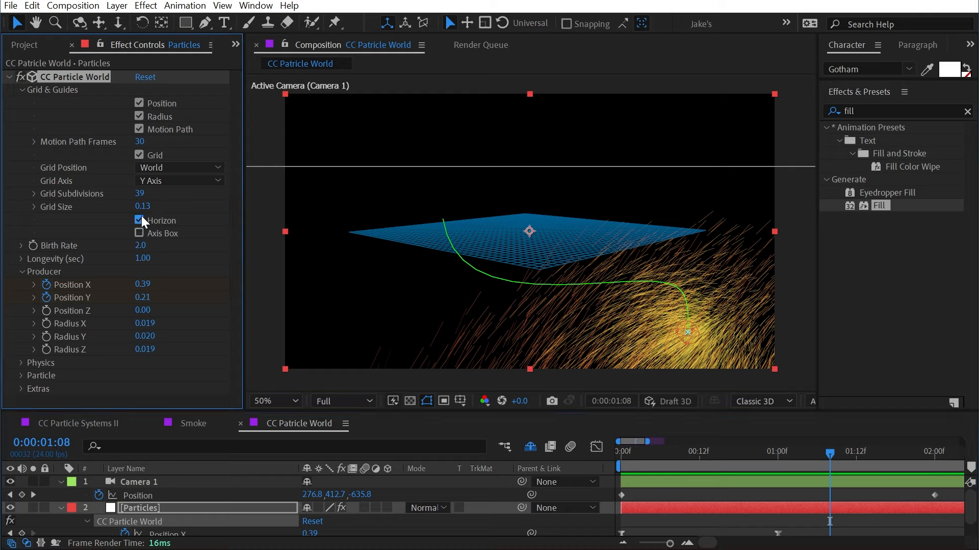
pyautogui.click(139, 129)
pyautogui.click(139, 103)
pyautogui.click(138, 155)
pyautogui.click(139, 116)
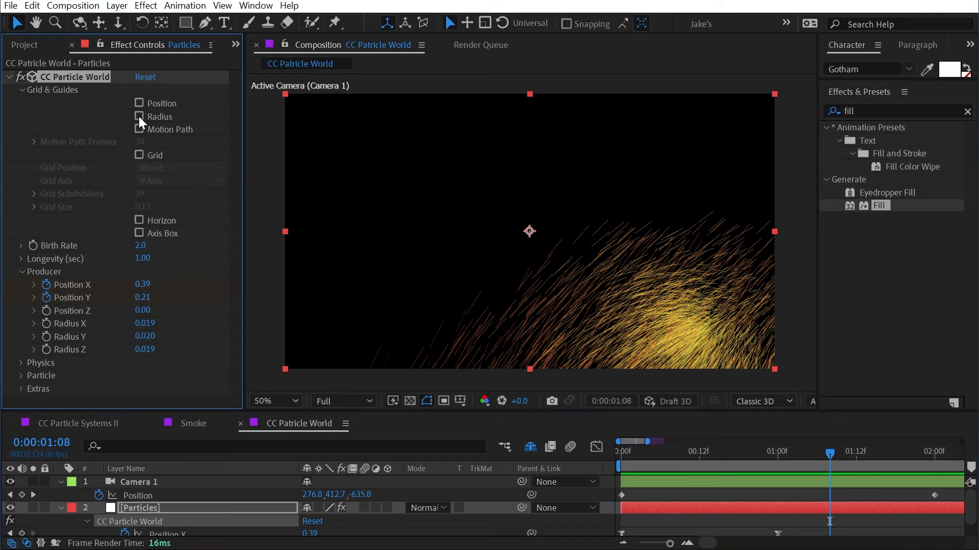
pyautogui.click(21, 90)
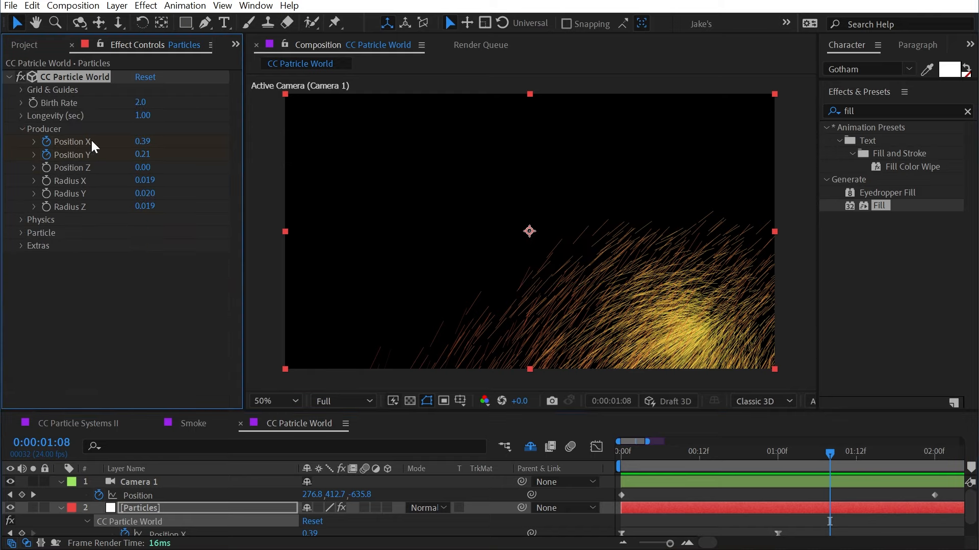
# Preview the particles without guides, then delete Camera 1 and select the Particles layer.
pyautogui.press('space')
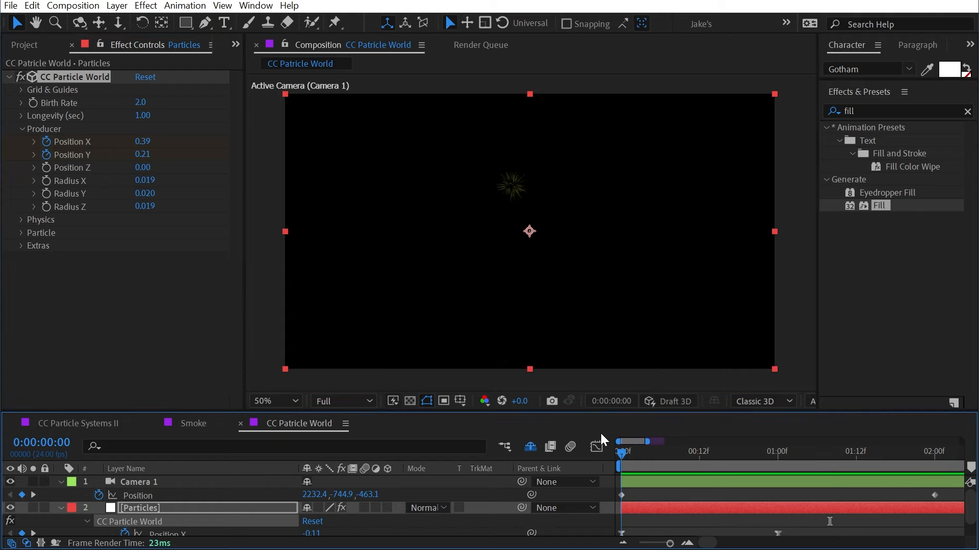
pyautogui.click(157, 482)
pyautogui.press('Delete')
pyautogui.click(179, 482)
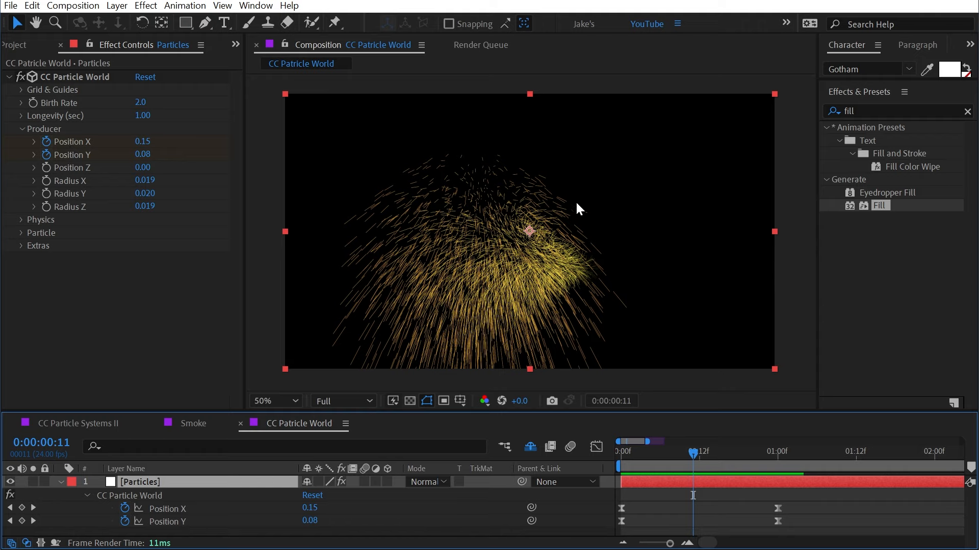
# Copy the Emitter layer from the CC Particle Systems II composition into the CC Patricle World composition.
pyautogui.click(84, 424)
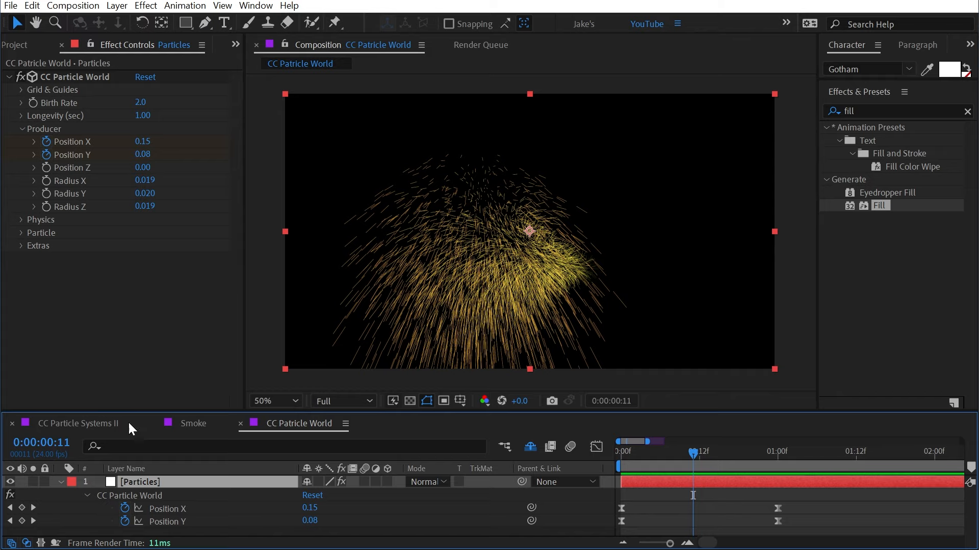
pyautogui.click(94, 419)
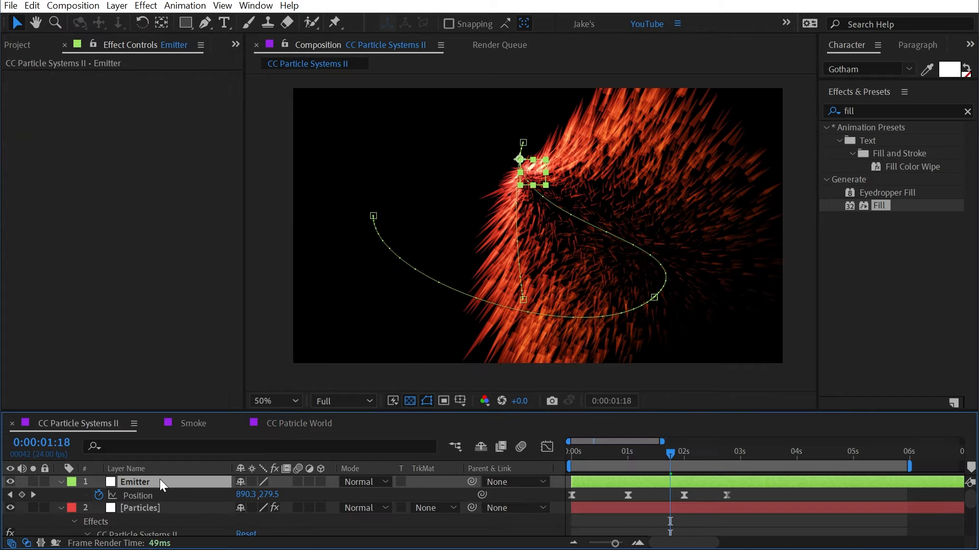
pyautogui.click(289, 427)
pyautogui.hotkey('ctrl', 'v')
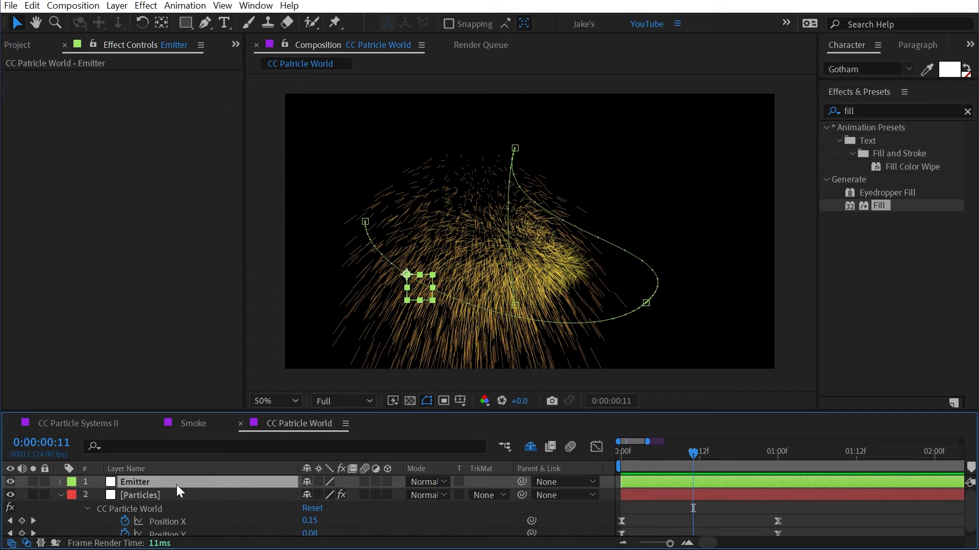
# Make the Emitter a 3D layer and reveal its Position property at the first frame.
pyautogui.moveTo(203, 409); pyautogui.dragTo(204, 364)
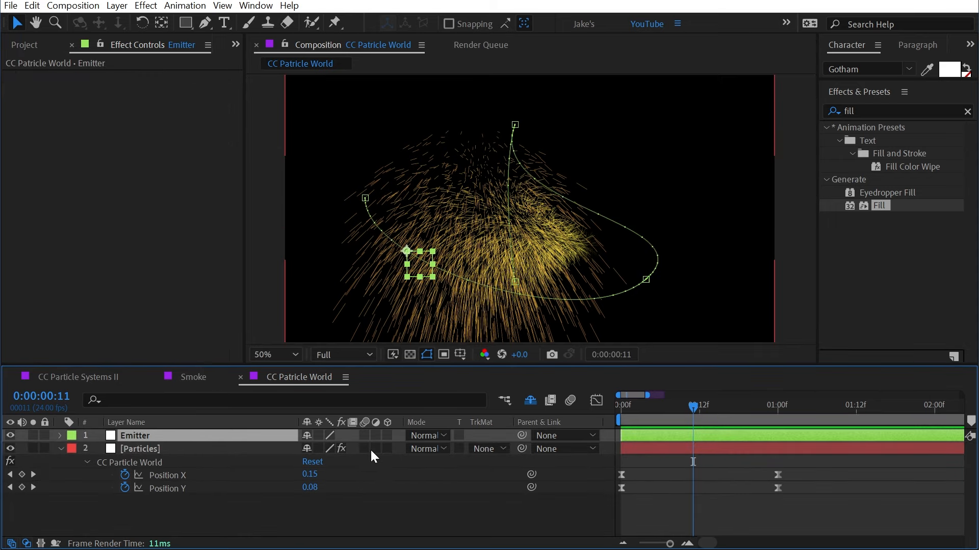
pyautogui.click(388, 434)
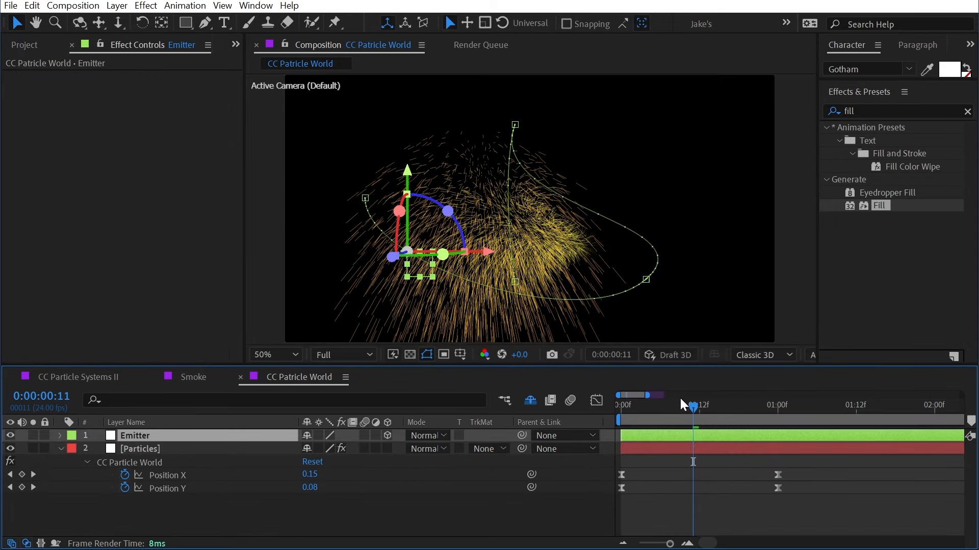
pyautogui.press('Home')
pyautogui.press('p')
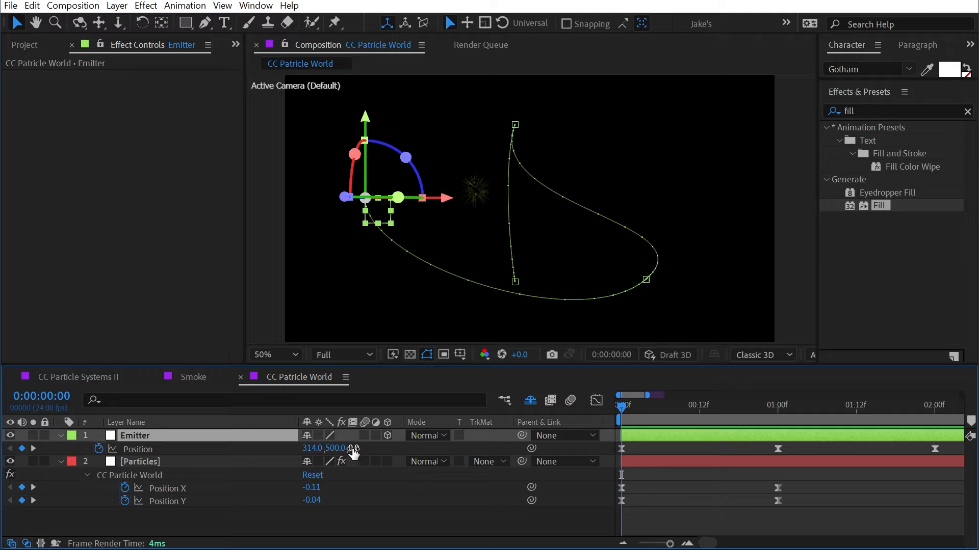
# Remove the producer's Position X and Position Y keyframes, reset both to 0.00, and reveal the Emitter's Position property.
pyautogui.moveTo(125, 488); pyautogui.dragTo(122, 498)
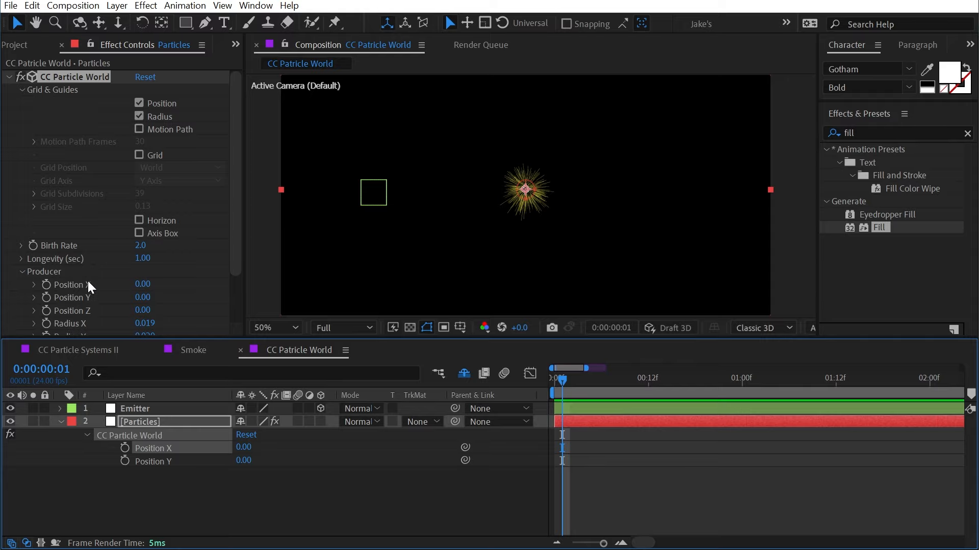
pyautogui.scroll(-3, 102, 264)
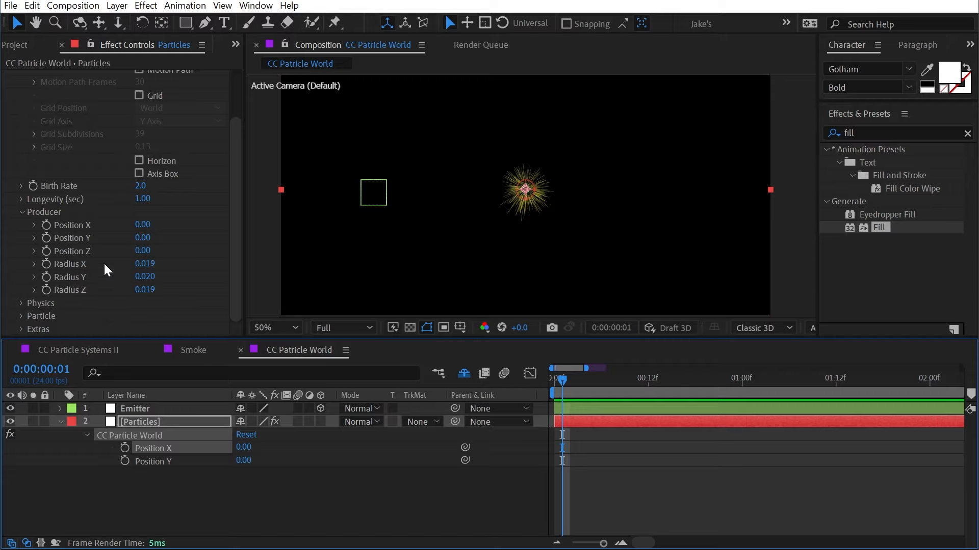
pyautogui.click(65, 234)
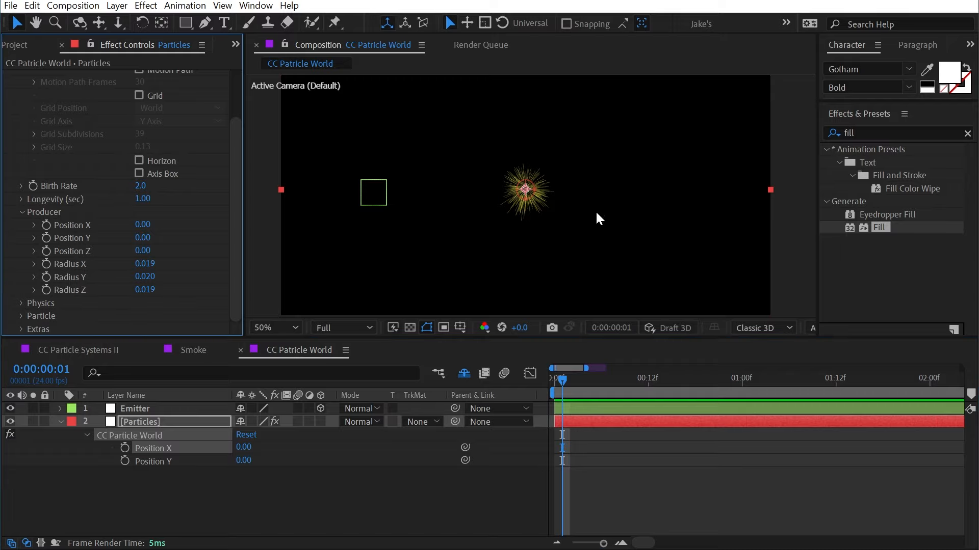
pyautogui.click(146, 409)
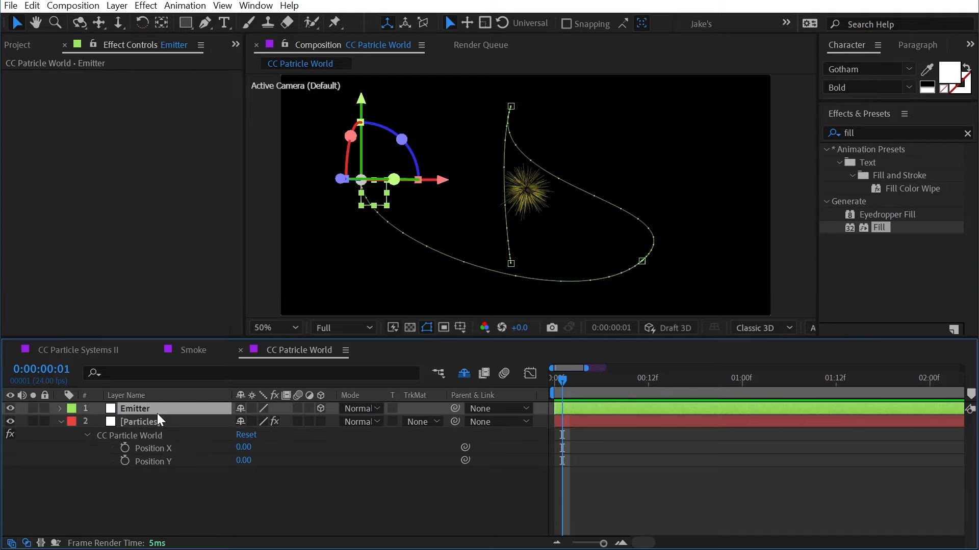
pyautogui.press('p')
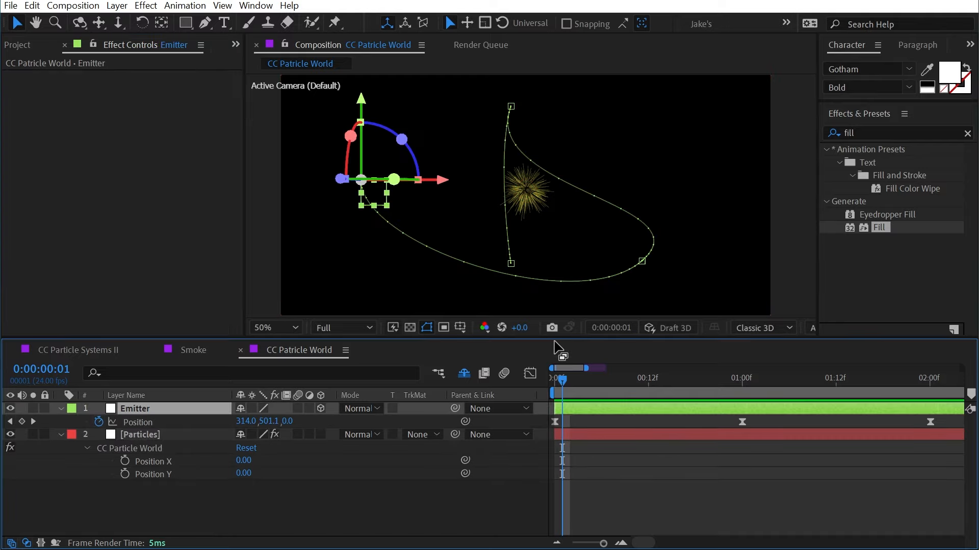
# Set the Emitter's Position X to 960 and Y to 540 at the first frame.
pyautogui.moveTo(577, 338); pyautogui.dragTo(578, 384)
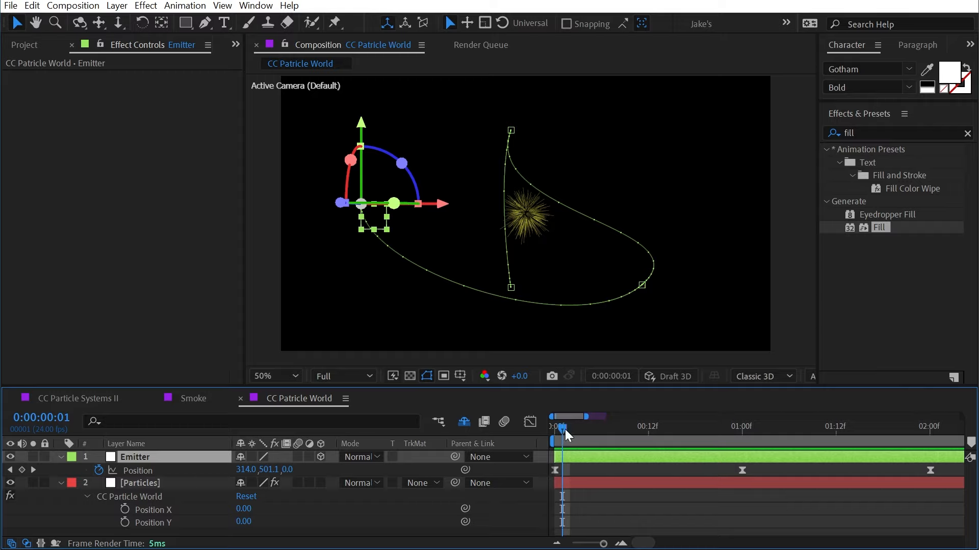
pyautogui.moveTo(562, 430)
pyautogui.mouseDown()
pyautogui.moveTo(583, 424)
pyautogui.moveTo(543, 426)
pyautogui.mouseUp()
pyautogui.click(245, 470)
pyautogui.write('960')
pyautogui.press('Return')
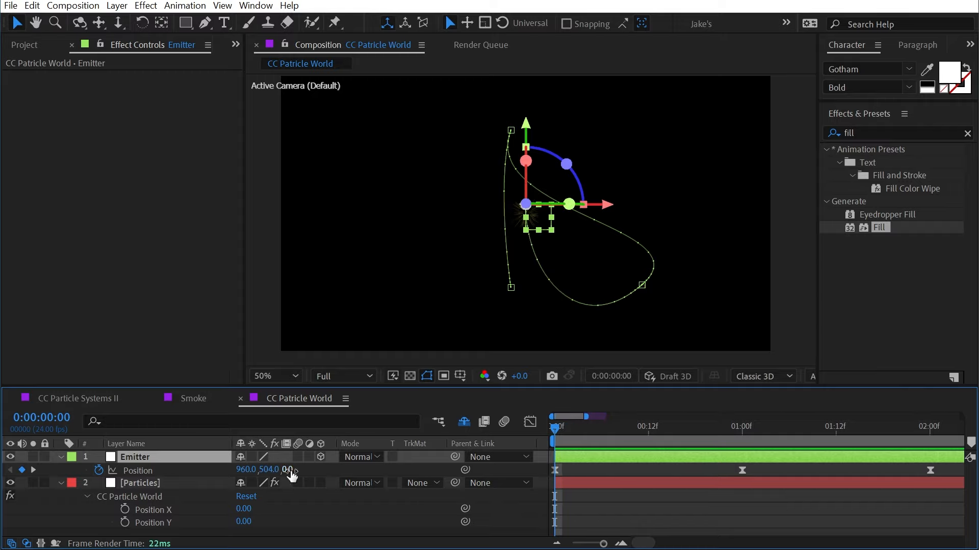
pyautogui.click(273, 472)
pyautogui.write('540')
pyautogui.press('Return')
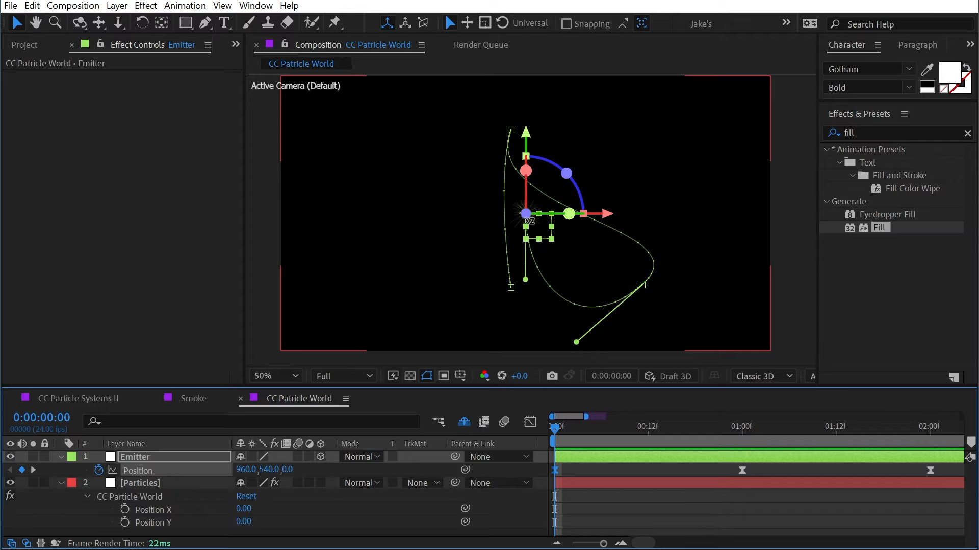
# Copy the Position X expression of CC Particle World and paste it as the expression for Position Y.
pyautogui.click(171, 512)
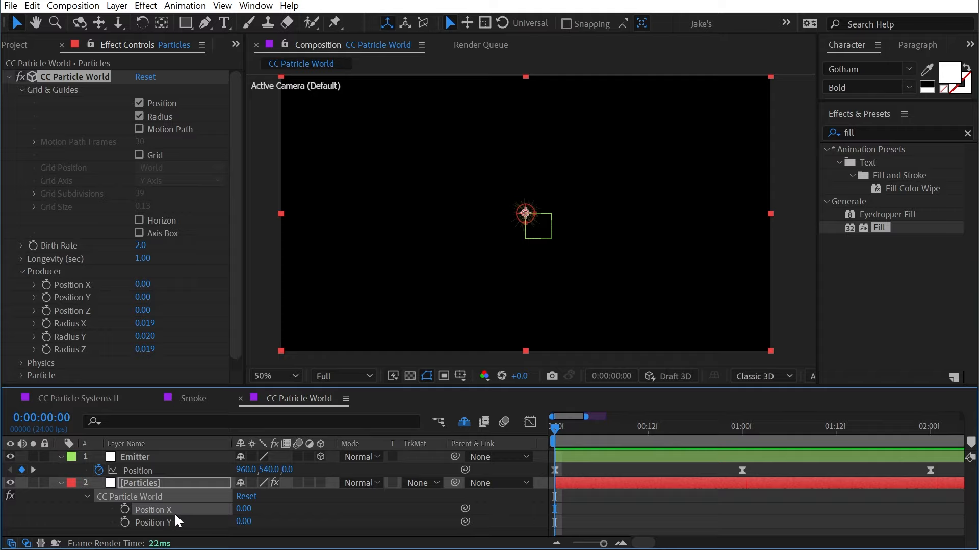
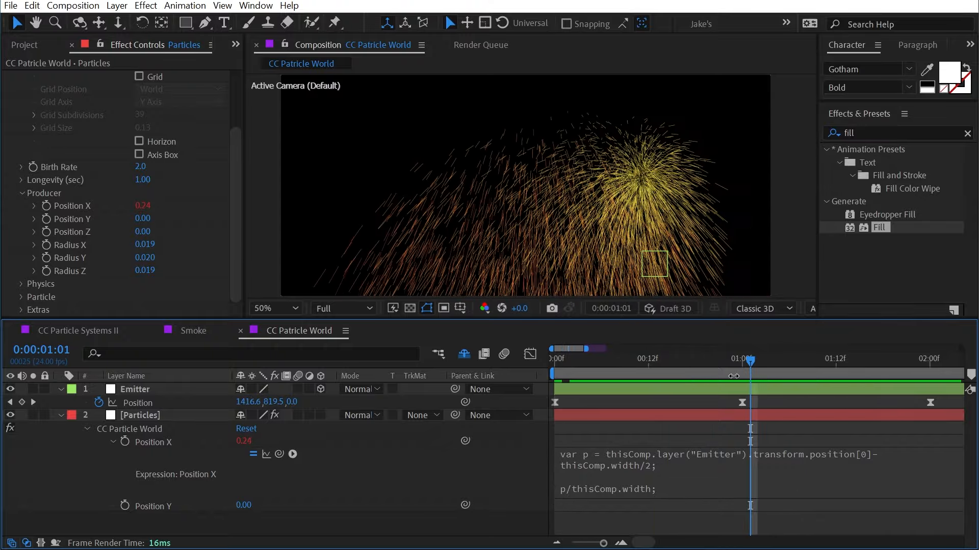
pyautogui.click(618, 486)
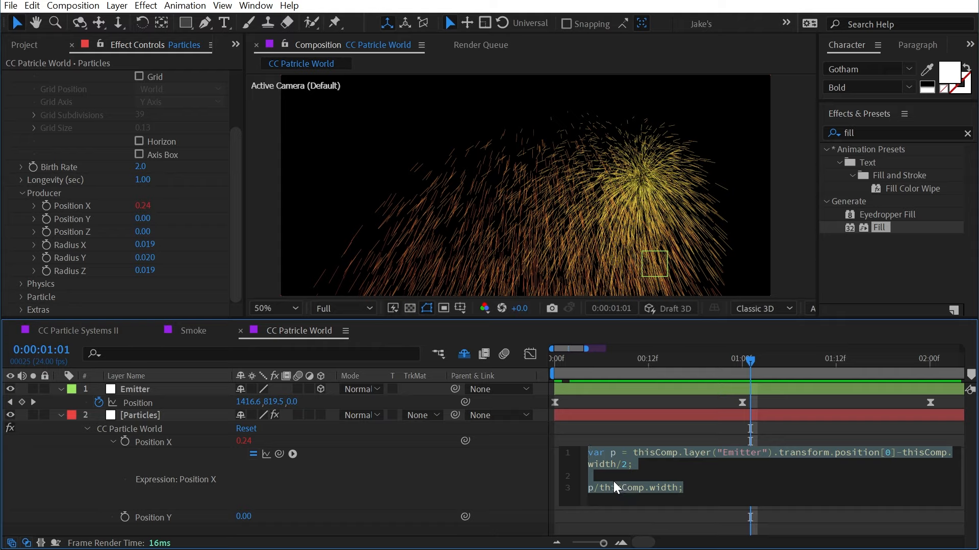
pyautogui.click(113, 442)
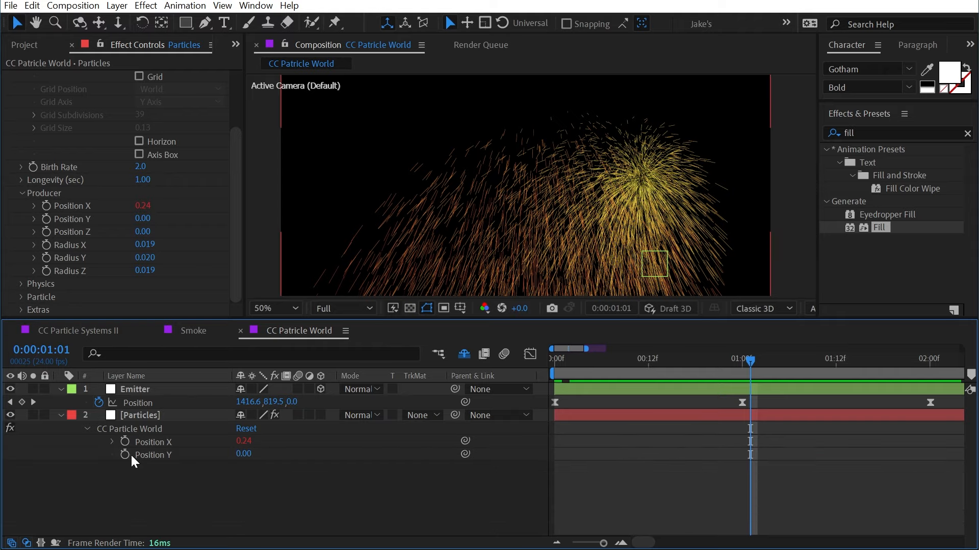
pyautogui.keyDown('alt'); pyautogui.click(125, 454); pyautogui.keyUp('alt')
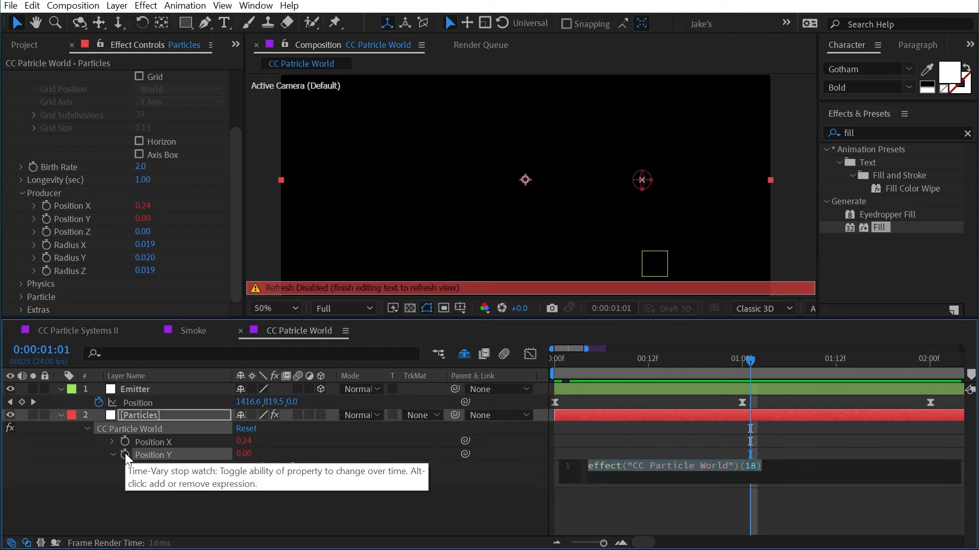
pyautogui.hotkey('ctrl', 'v')
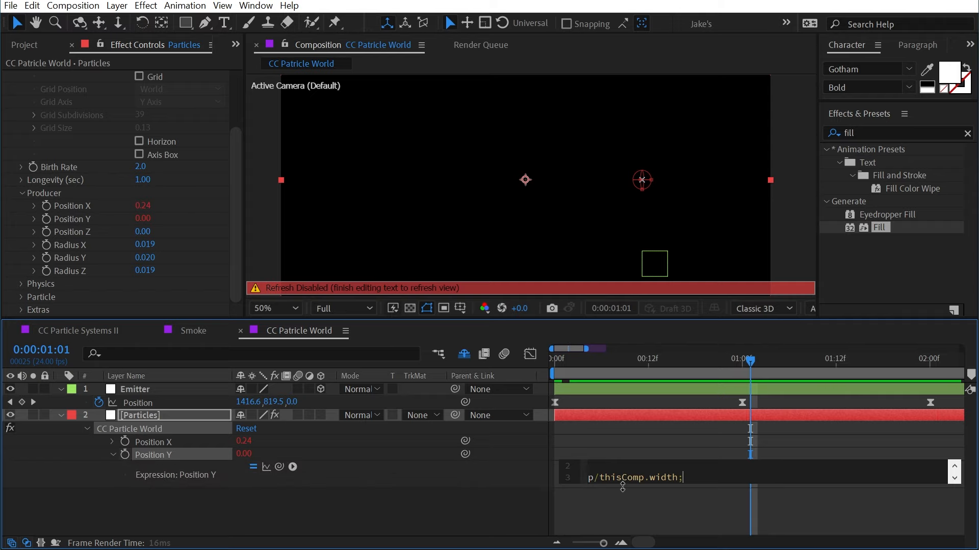
pyautogui.moveTo(622, 488); pyautogui.dragTo(622, 509)
pyautogui.click(564, 502)
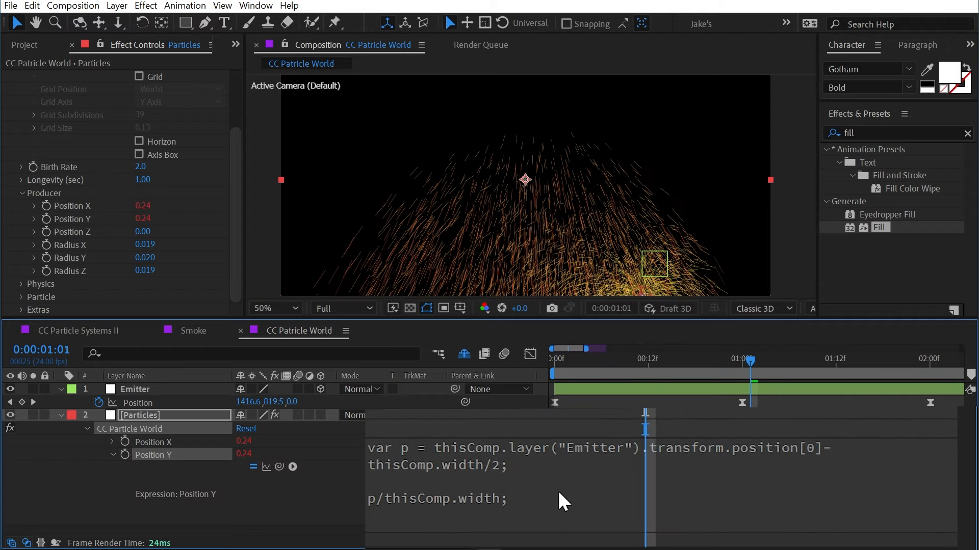
# Edit the Position Y expression to read position[1] of the Emitter and subtract thisComp.height/2.
pyautogui.click(836, 451)
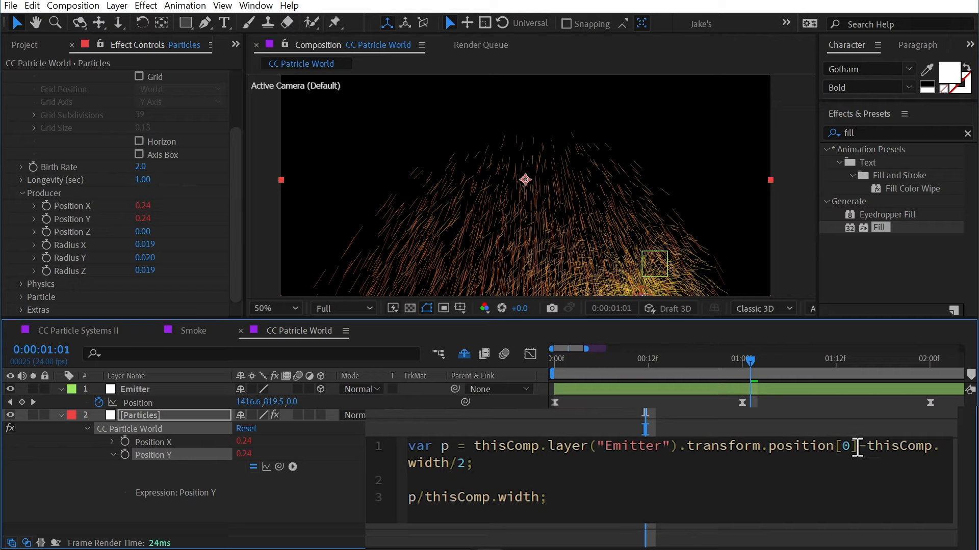
pyautogui.doubleClick(846, 447)
pyautogui.write('1')
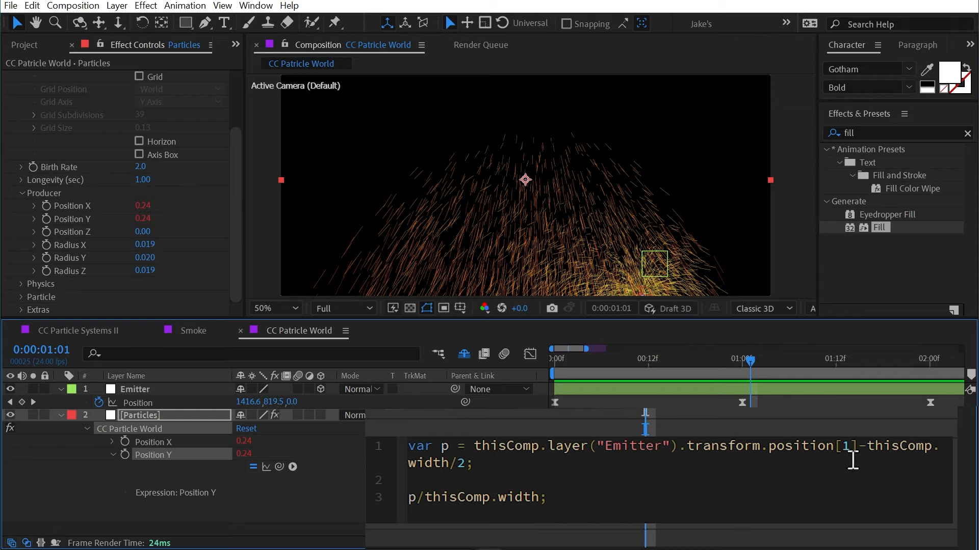
pyautogui.moveTo(858, 446); pyautogui.dragTo(918, 461)
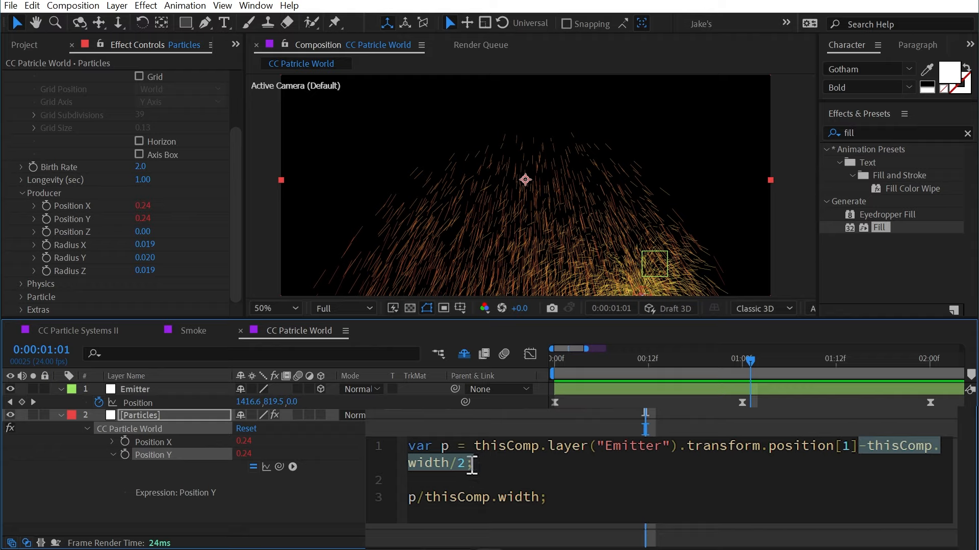
pyautogui.doubleClick(435, 464)
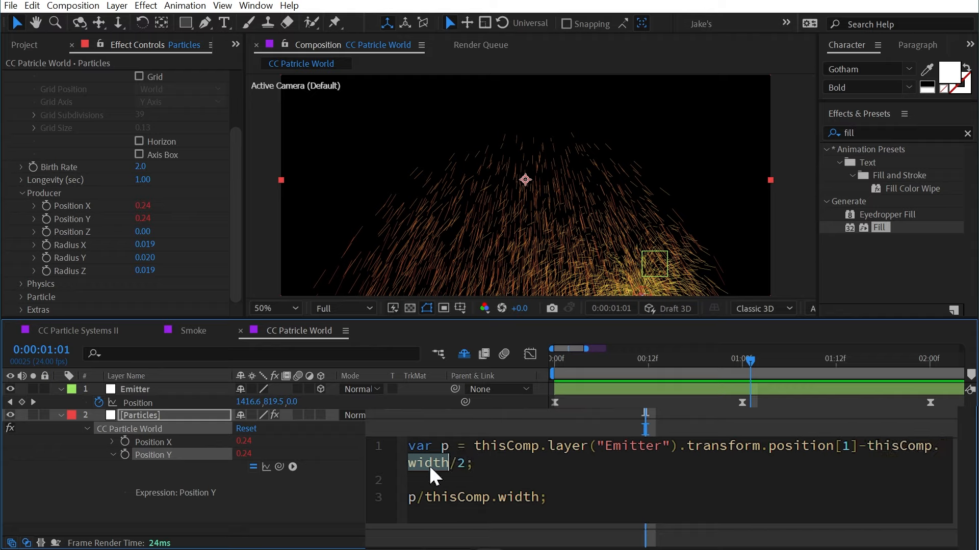
pyautogui.write('height')
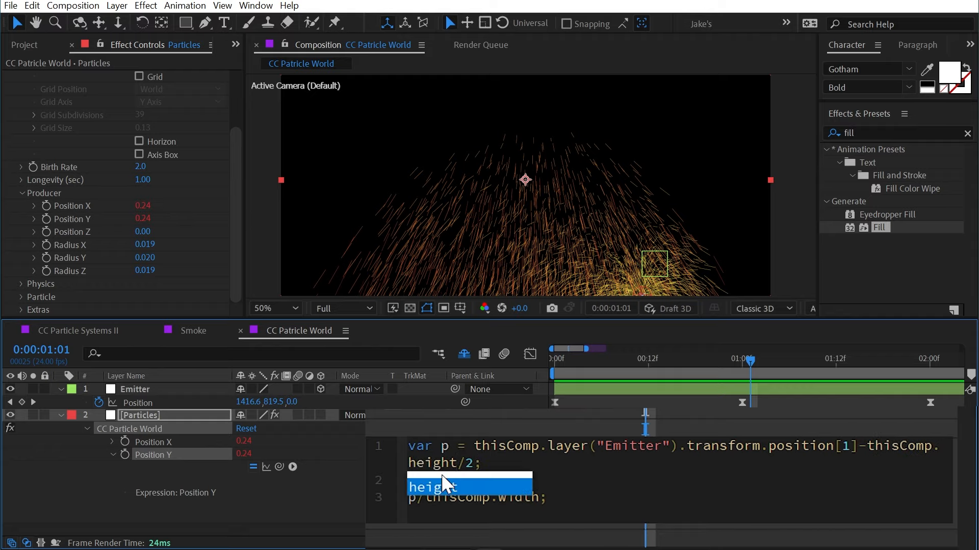
pyautogui.click(531, 463)
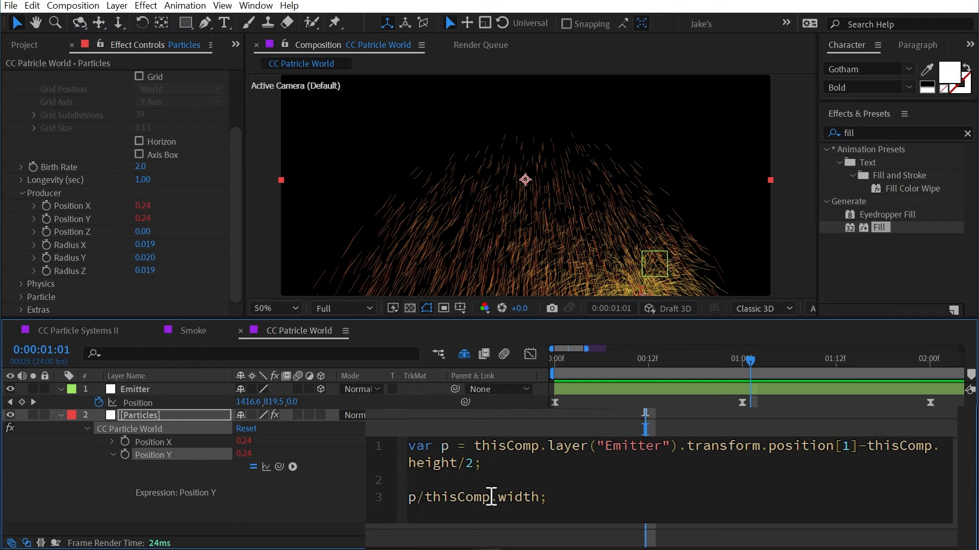
pyautogui.click(760, 370)
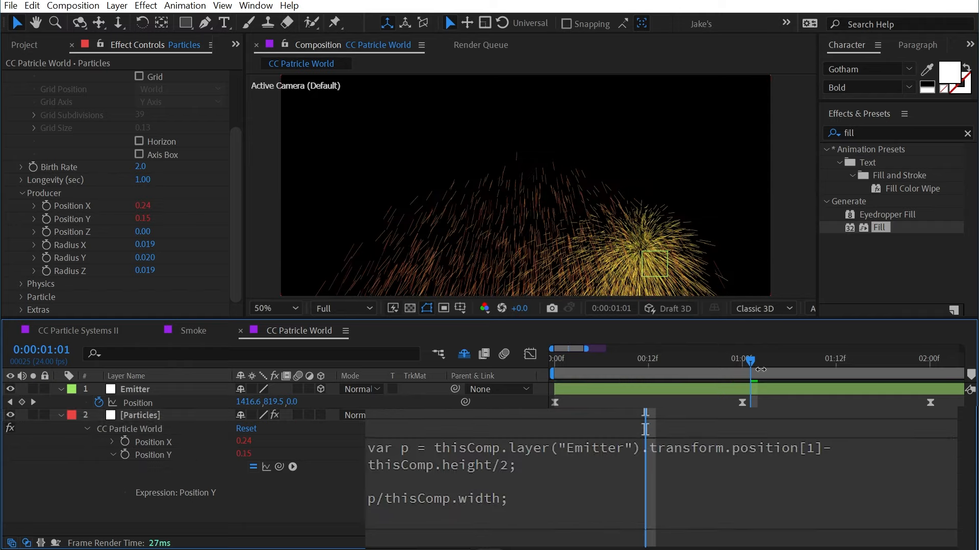
# Set the Emitter's Z position to -779 at the 0:00:01:00 keyframe.
pyautogui.moveTo(731, 360)
pyautogui.mouseDown()
pyautogui.moveTo(594, 351)
pyautogui.moveTo(858, 365)
pyautogui.moveTo(742, 361)
pyautogui.mouseUp()
pyautogui.click(756, 392)
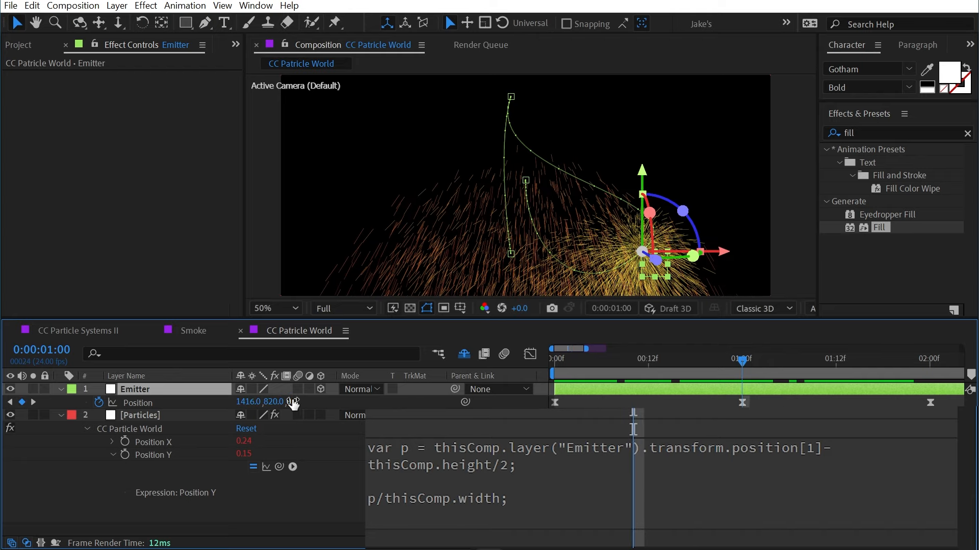
pyautogui.moveTo(293, 404); pyautogui.dragTo(796, 403)
pyautogui.moveTo(744, 363)
pyautogui.mouseDown()
pyautogui.moveTo(587, 353)
pyautogui.moveTo(742, 361)
pyautogui.mouseUp()
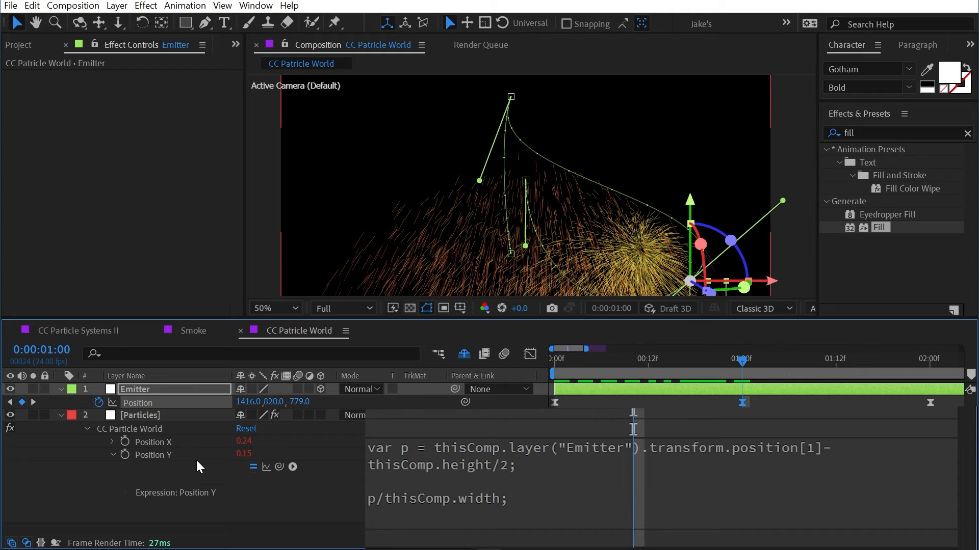
# Reveal the producer's Position Z in the timeline and paste the copied Position X expression onto it.
pyautogui.click(156, 458)
pyautogui.click(75, 308)
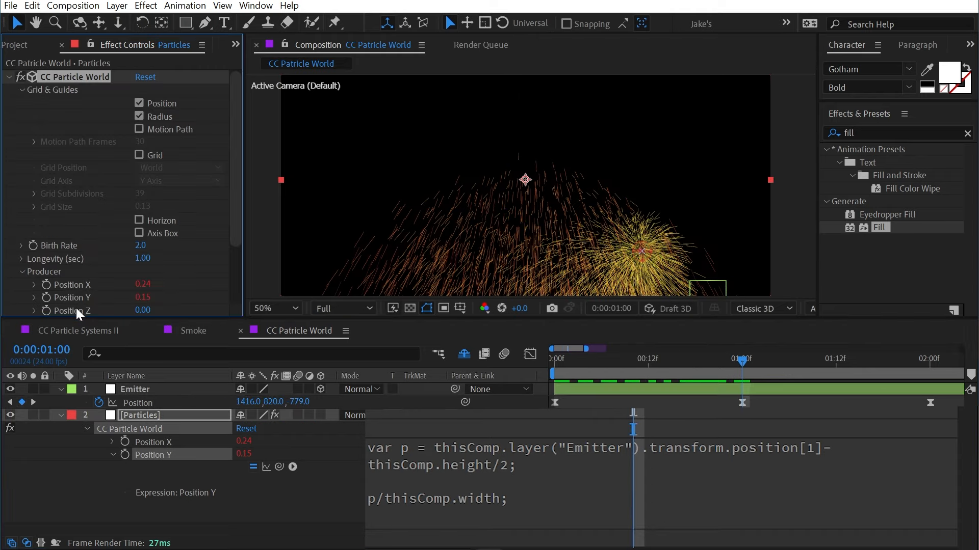
pyautogui.click(79, 308)
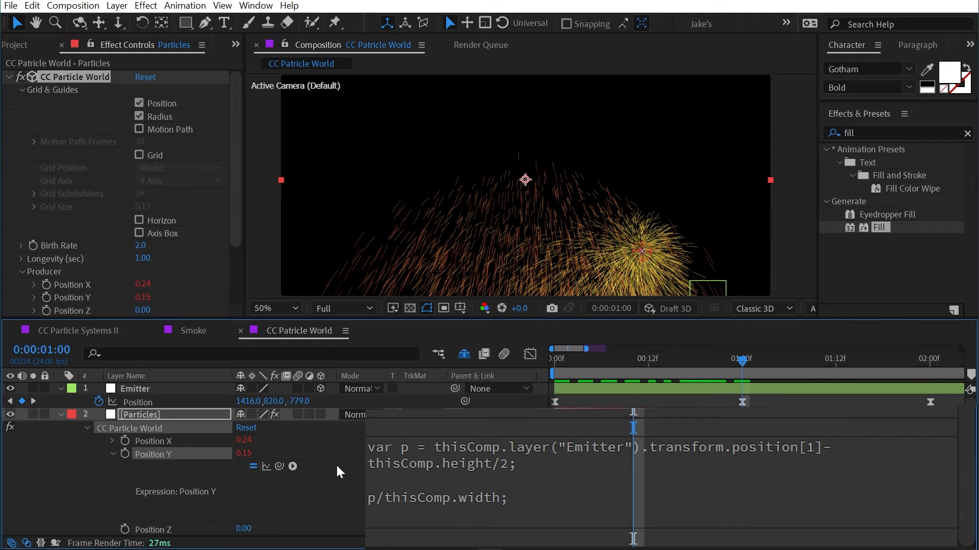
pyautogui.click(113, 454)
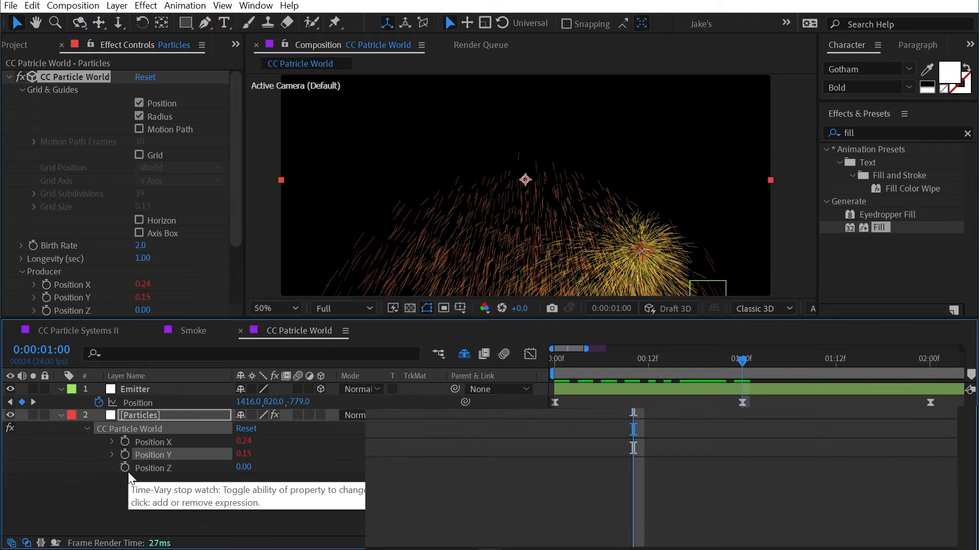
pyautogui.keyDown('alt'); pyautogui.click(128, 472); pyautogui.keyUp('alt')
pyautogui.hotkey('ctrl', 'v')
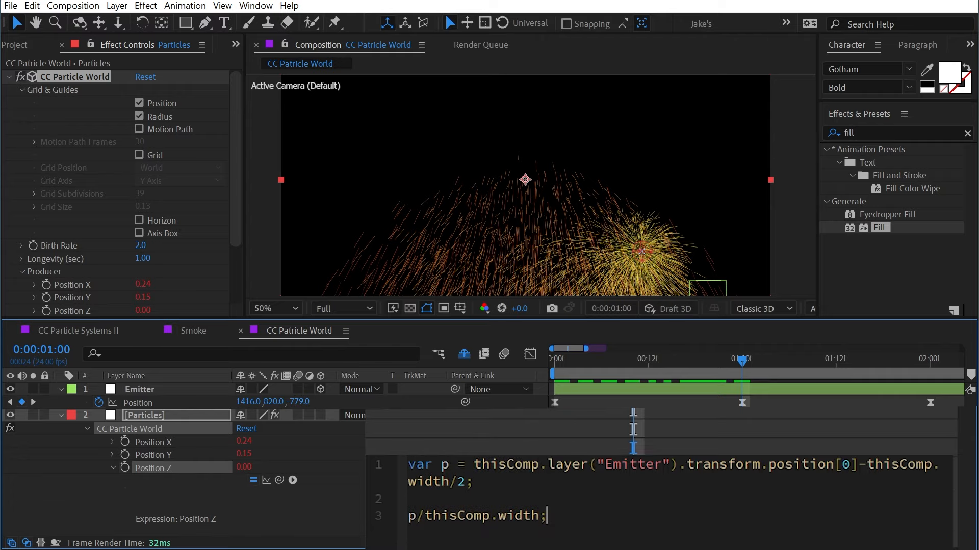
# Edit the Position Z expression to use position[2] and remove the -thisComp.width/2 offset.
pyautogui.doubleClick(848, 465)
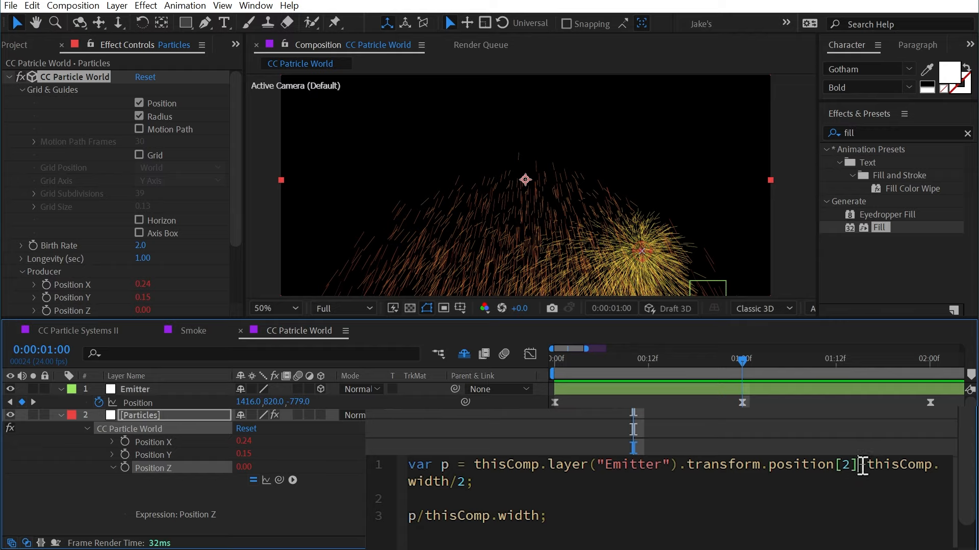
pyautogui.moveTo(862, 464); pyautogui.dragTo(465, 483)
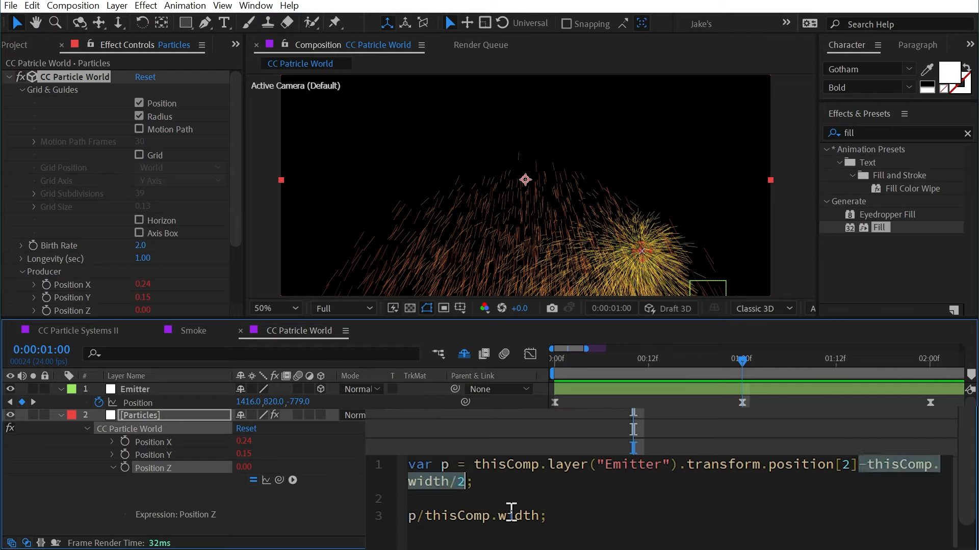
pyautogui.press('BackSpace')
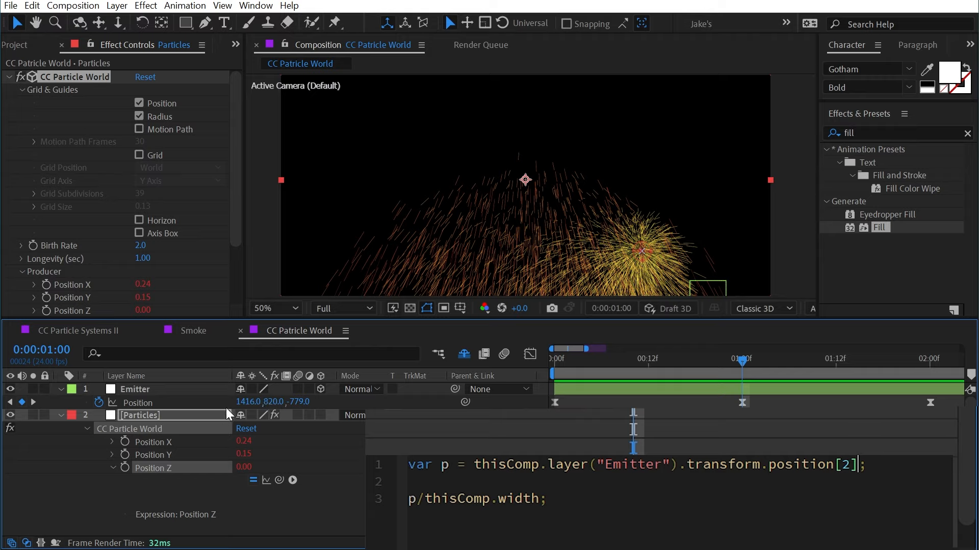
pyautogui.click(155, 460)
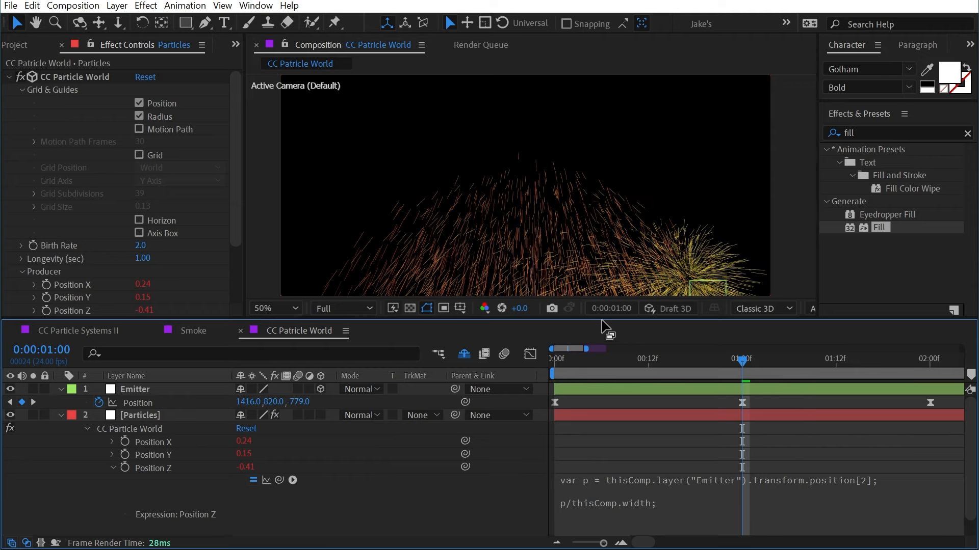
# Preview the emitter-driven particles from the first frame and collapse the Emitter and Particles layers' properties.
pyautogui.moveTo(621, 320); pyautogui.dragTo(622, 404)
pyautogui.moveTo(743, 450); pyautogui.dragTo(554, 450)
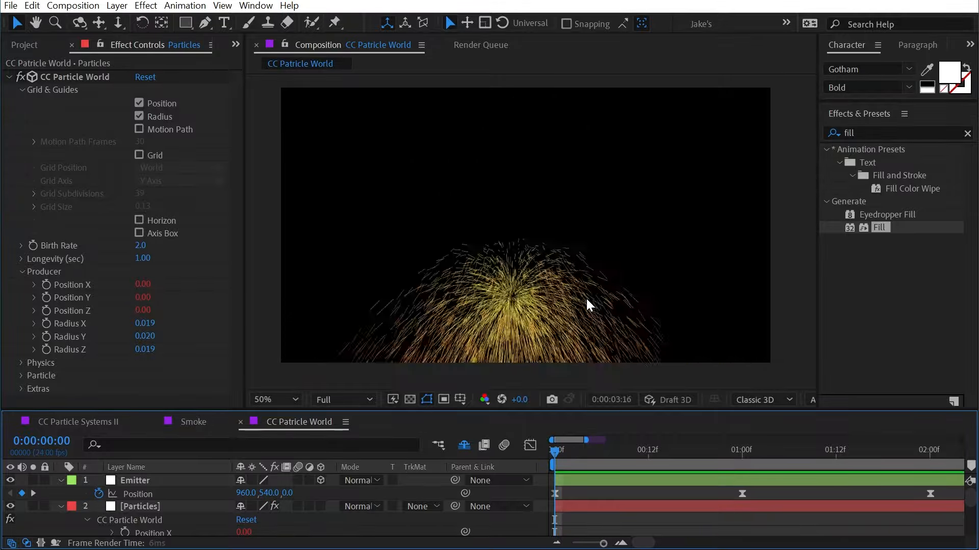
pyautogui.press('space')
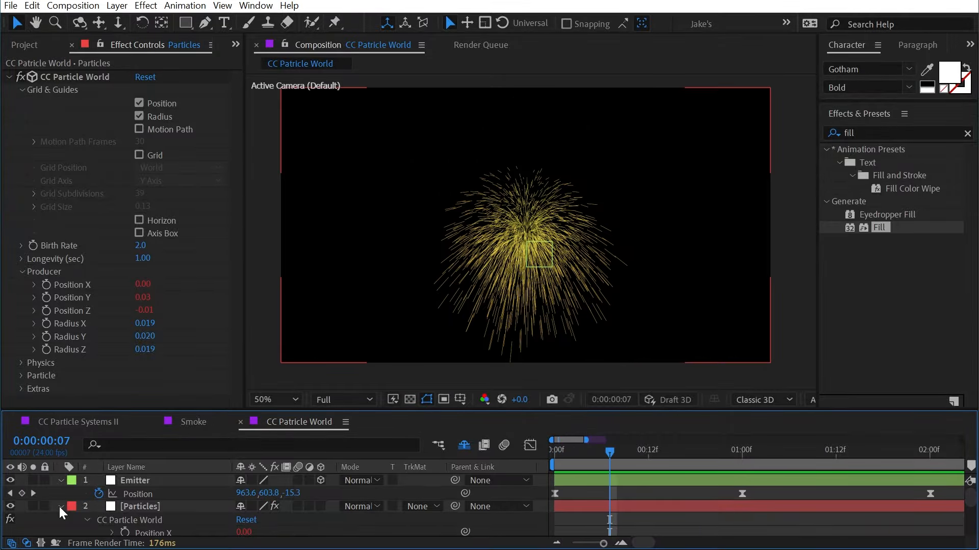
pyautogui.click(60, 507)
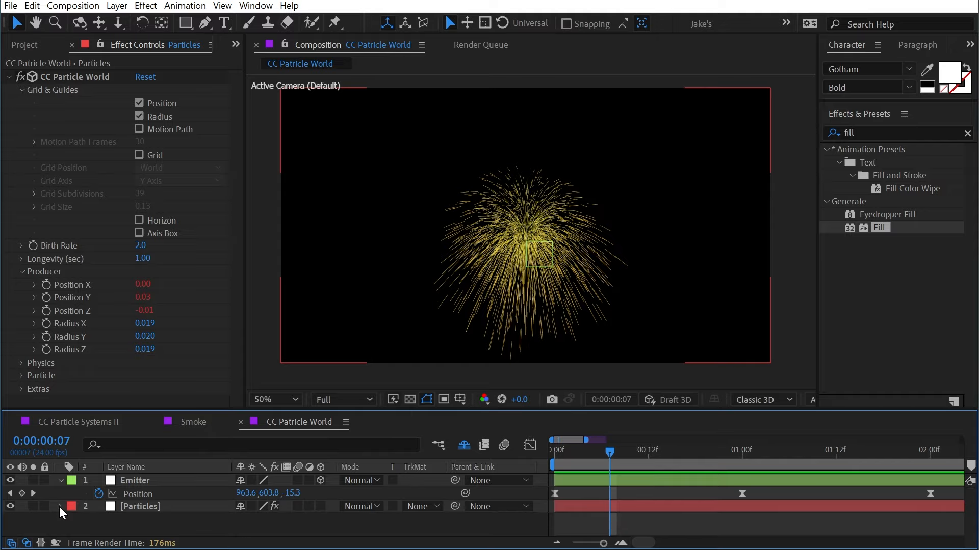
pyautogui.click(60, 480)
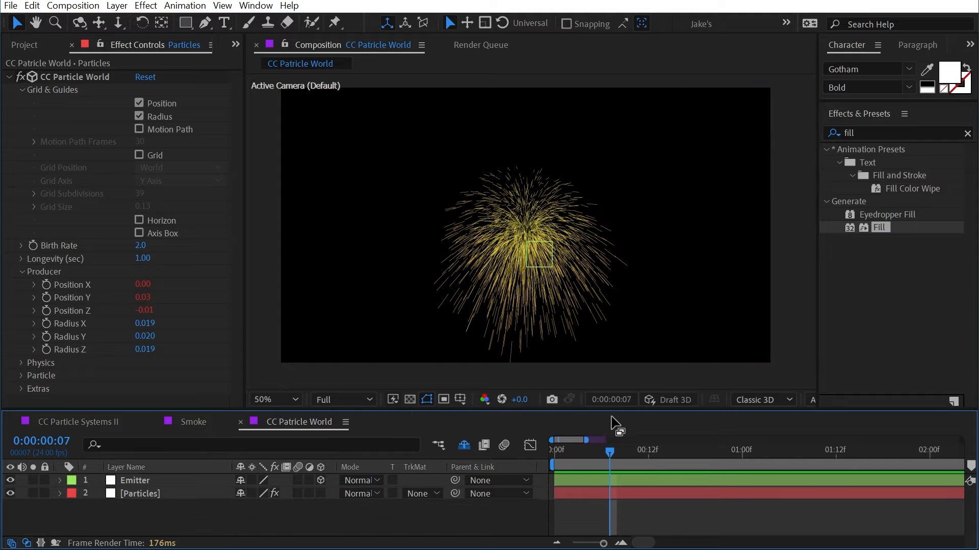
pyautogui.moveTo(612, 411); pyautogui.dragTo(539, 405)
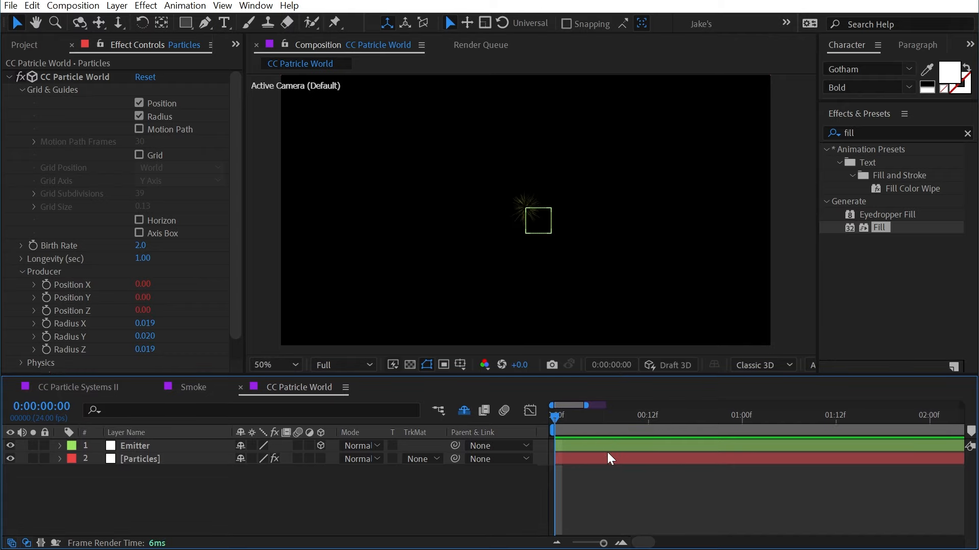
pyautogui.press('space')
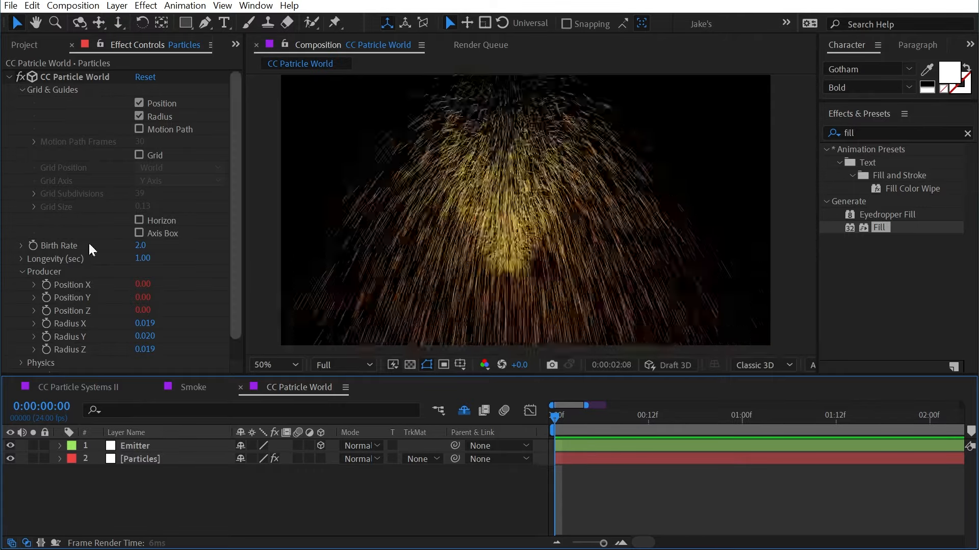
# At 0:00:01:21, set the producer's Radius X to 0.280, Radius Y to 0.120 and Radius Z to 0.490.
pyautogui.click(21, 89)
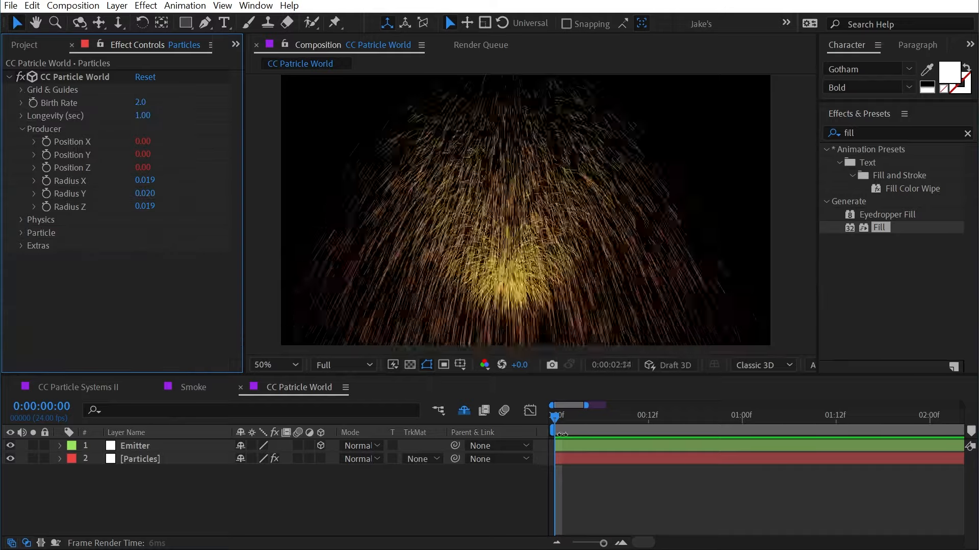
pyautogui.press('space')
pyautogui.click(583, 417)
pyautogui.moveTo(583, 417); pyautogui.dragTo(561, 417)
pyautogui.moveTo(145, 181)
pyautogui.mouseDown()
pyautogui.moveTo(158, 194)
pyautogui.moveTo(147, 206)
pyautogui.moveTo(147, 198)
pyautogui.mouseUp()
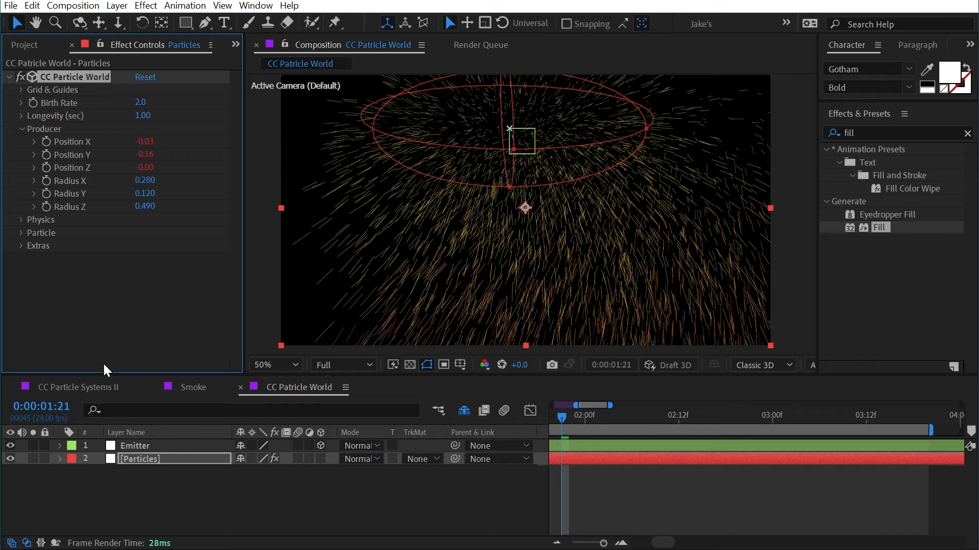
# Set the producer's Radius X, Radius Y and Radius Z to 0.020, and disable the effect's Position and Radius guides.
pyautogui.click(149, 181)
pyautogui.write('.02')
pyautogui.press('Tab')
pyautogui.write('.02')
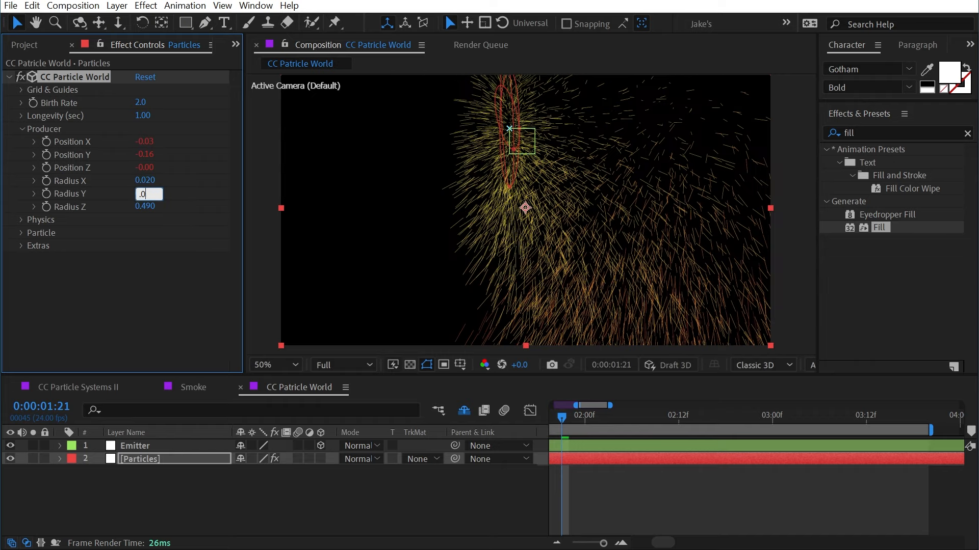
pyautogui.press('Tab')
pyautogui.write('.02')
pyautogui.press('Return')
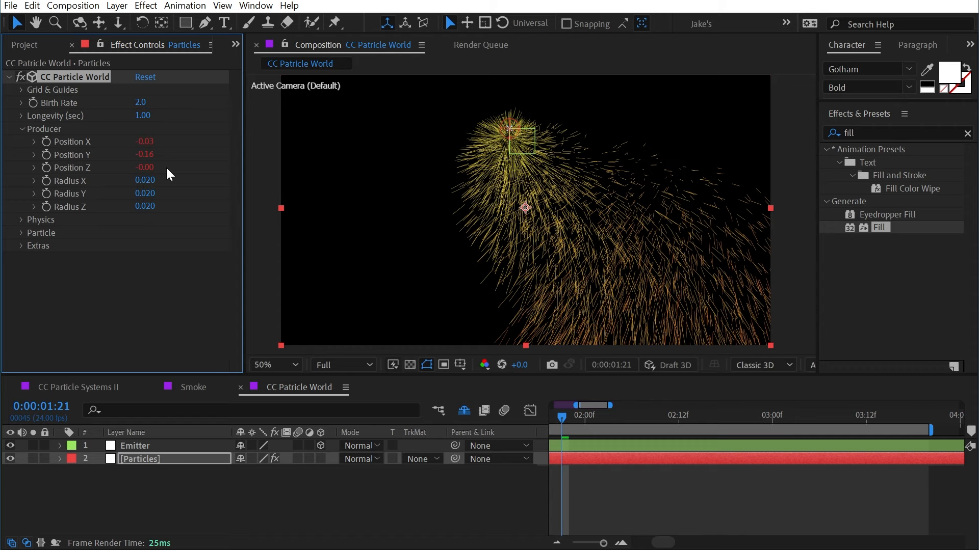
pyautogui.click(44, 89)
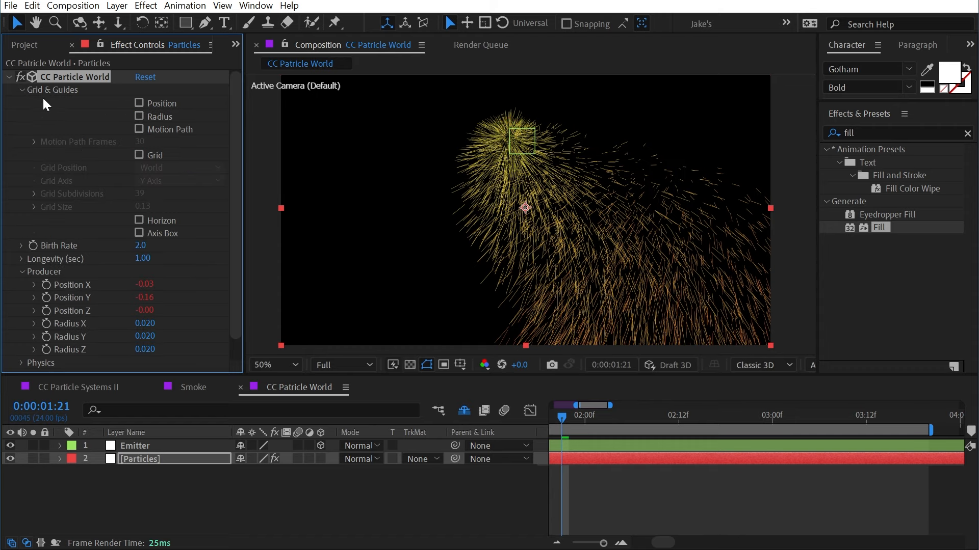
pyautogui.click(48, 89)
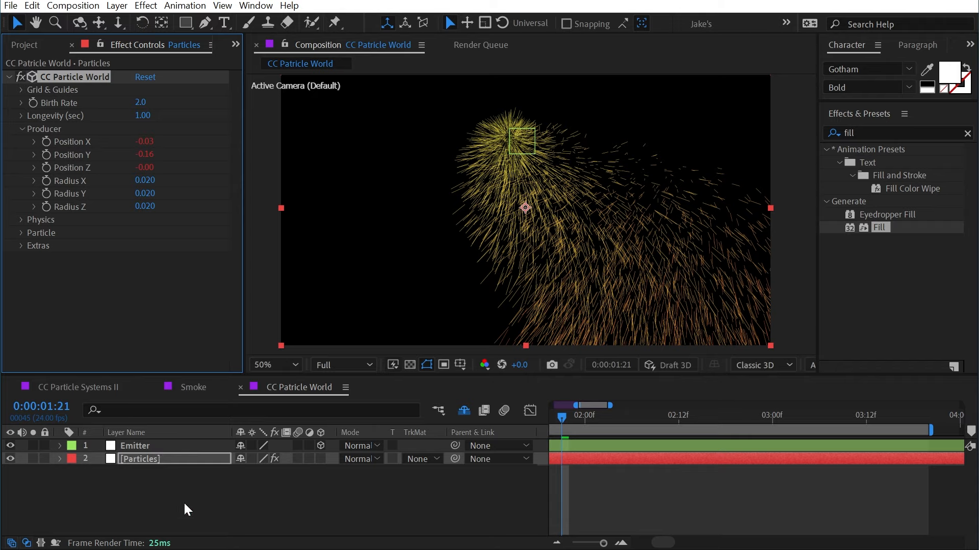
# Reveal the Emitter's Position keyframes in the timeline and expand the Physics settings of CC Particle World on the Particles layer.
pyautogui.click(609, 449)
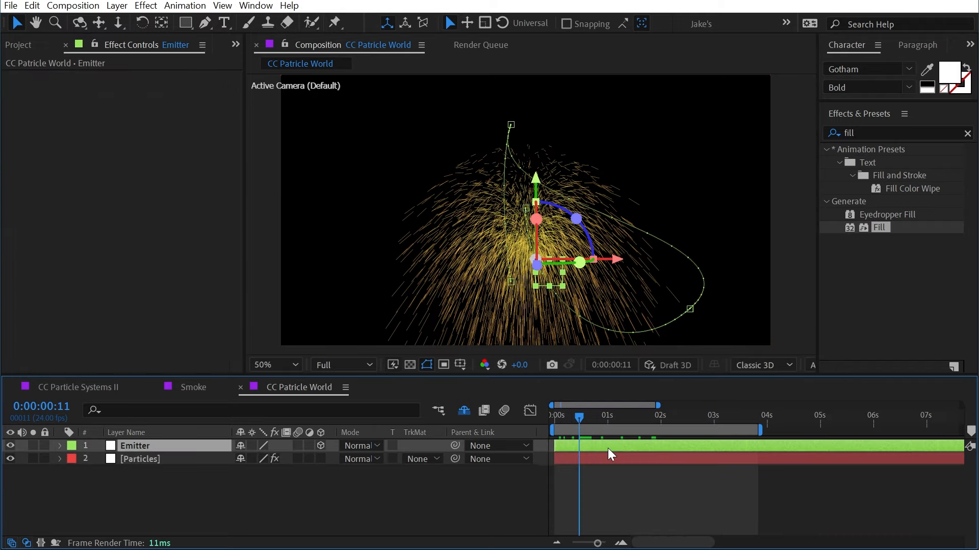
pyautogui.press('p')
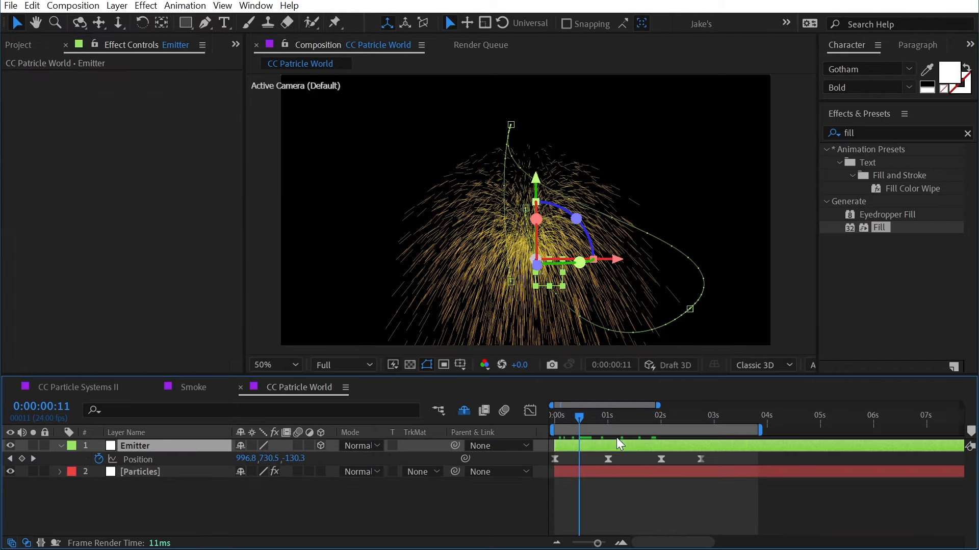
pyautogui.moveTo(579, 417); pyautogui.dragTo(557, 417)
pyautogui.click(140, 472)
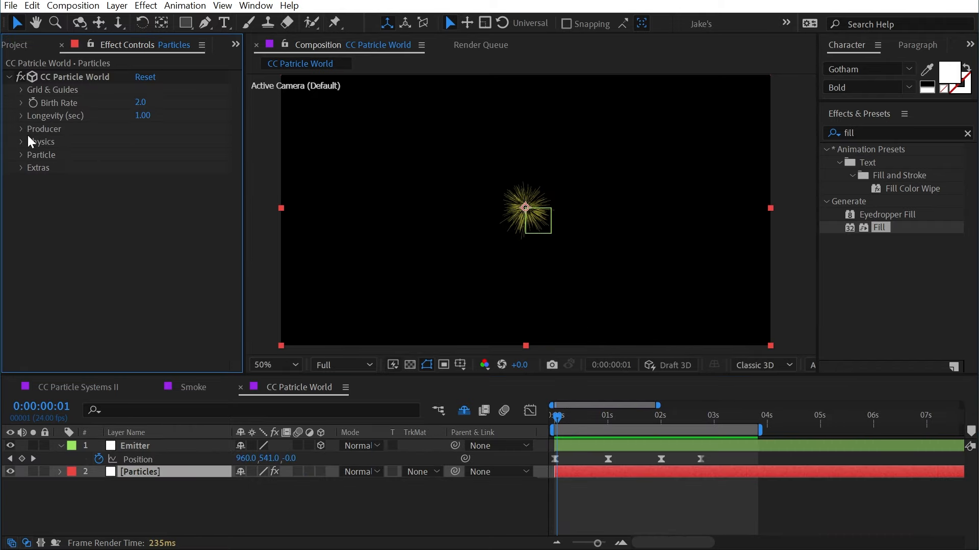
pyautogui.click(21, 142)
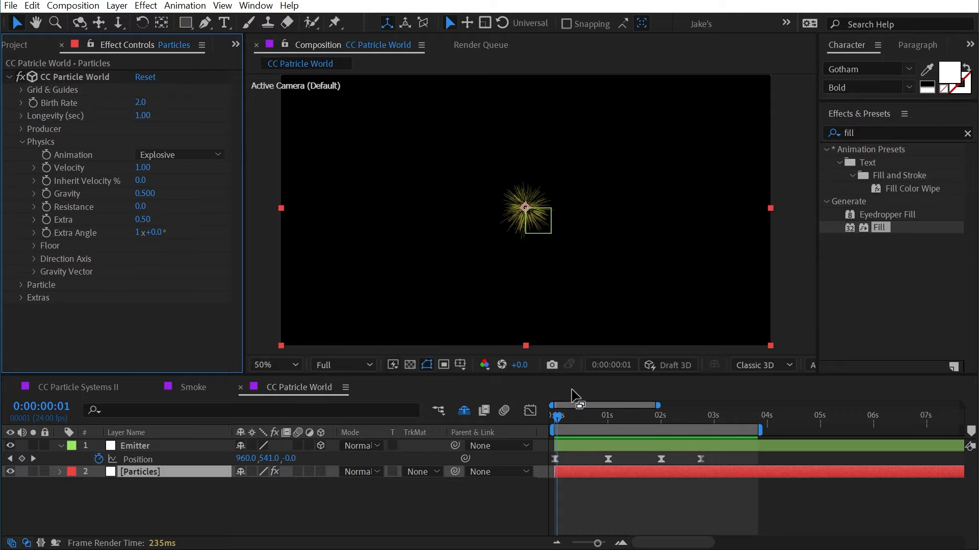
# Set the physics Animation to Jet Sideways and preview the particles from the first frame.
pyautogui.moveTo(558, 417); pyautogui.dragTo(580, 418)
pyautogui.press('space')
pyautogui.press('space')
pyautogui.click(179, 154)
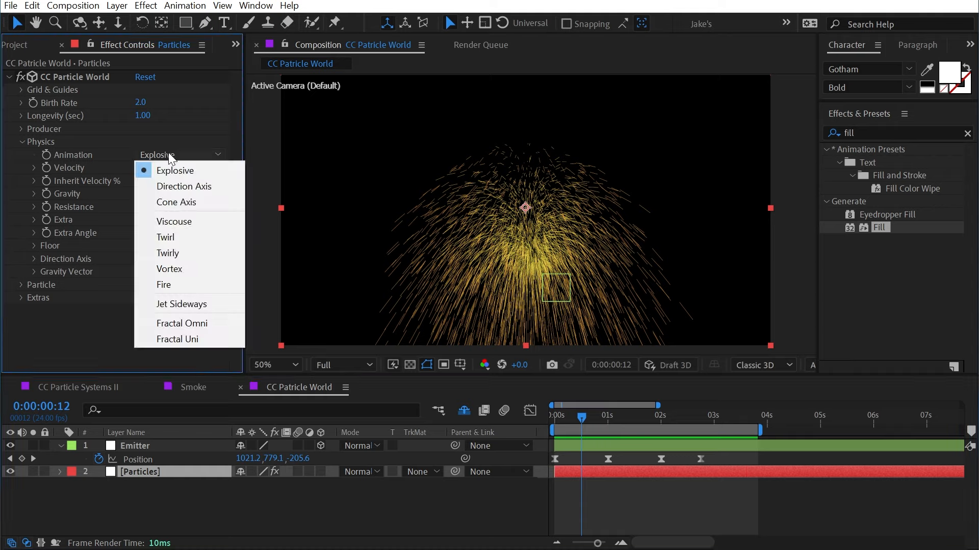
pyautogui.click(192, 304)
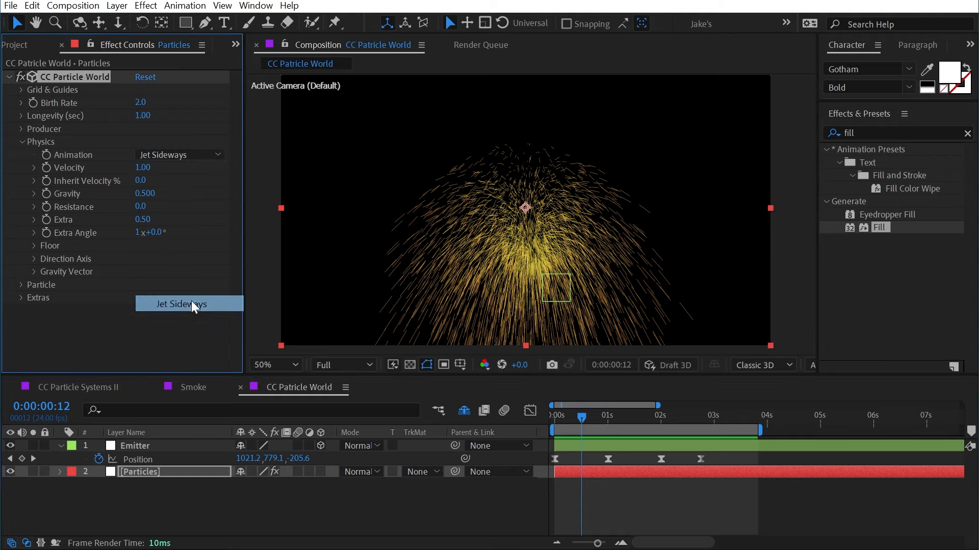
pyautogui.moveTo(574, 419); pyautogui.dragTo(530, 413)
pyautogui.press('space')
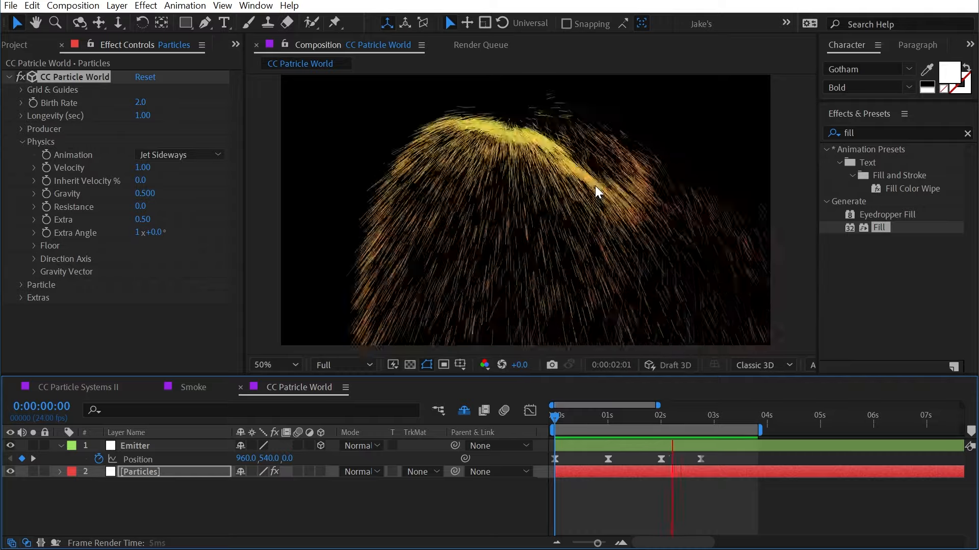
# Pull the Emitter toward the camera in Z at 0:00:01:00, push it away in Z at 0:00:02:00, and preview the motion.
pyautogui.click(600, 419)
pyautogui.click(606, 419)
pyautogui.click(153, 459)
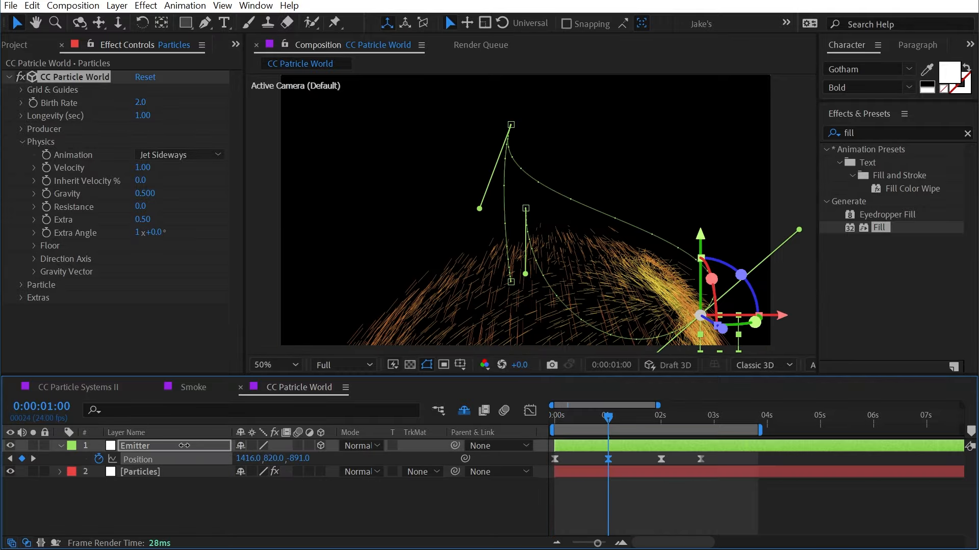
pyautogui.click(657, 420)
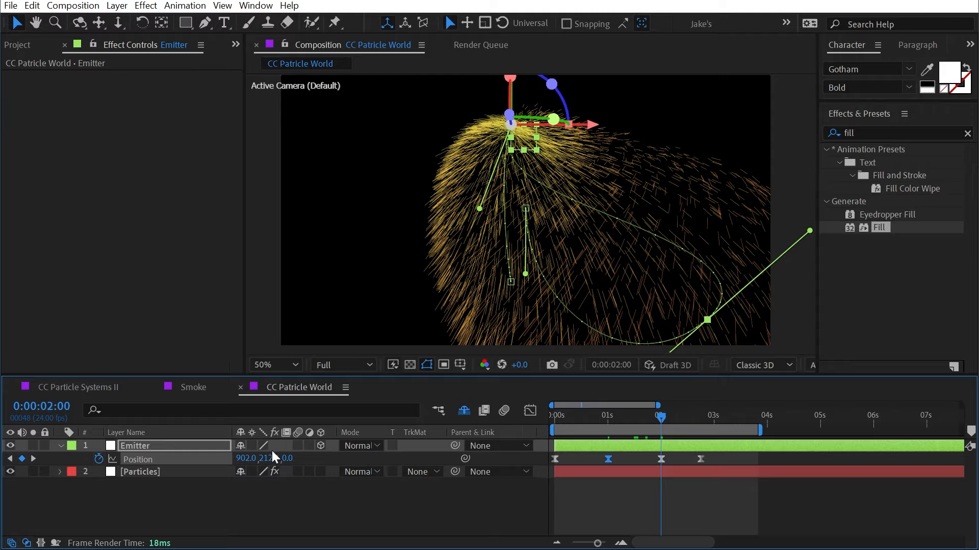
pyautogui.moveTo(275, 457); pyautogui.dragTo(303, 457)
pyautogui.press('space')
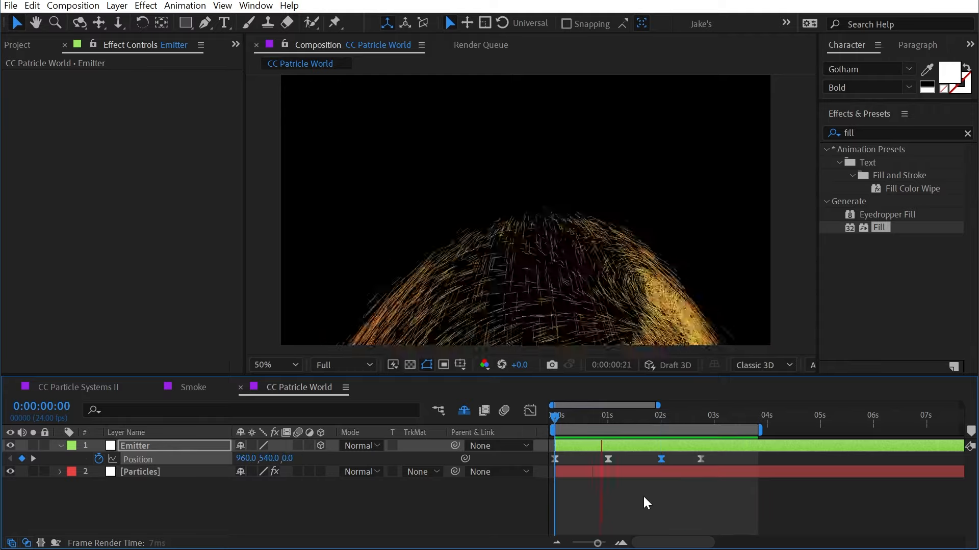
# Set the Particles effect's Inherit Velocity % to 24.0 while viewing 0:00:02:17.
pyautogui.click(467, 187)
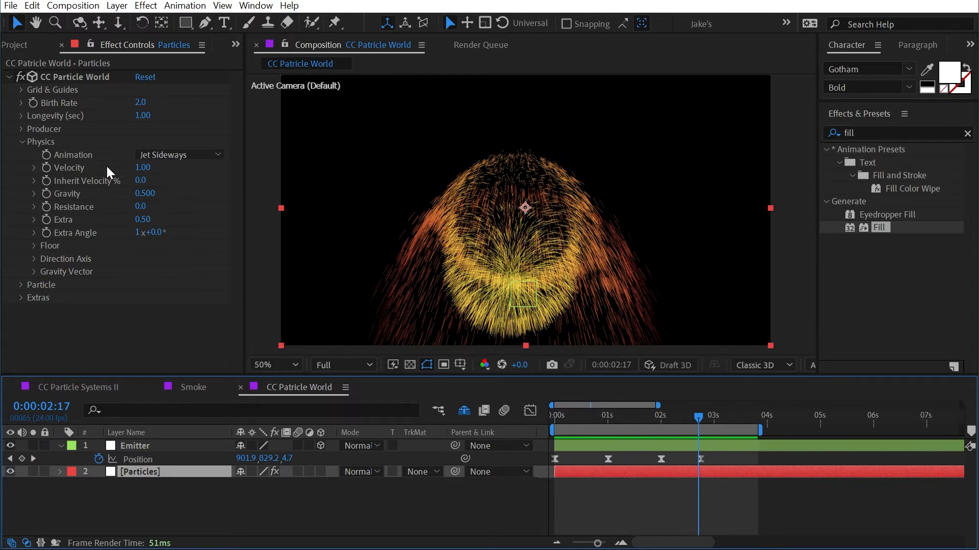
pyautogui.moveTo(137, 181); pyautogui.dragTo(155, 180)
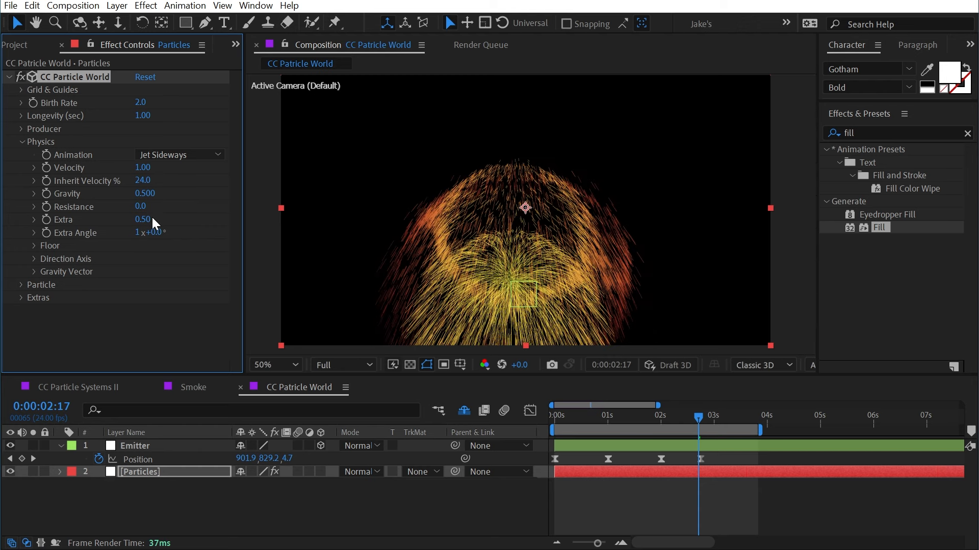
pyautogui.click(128, 234)
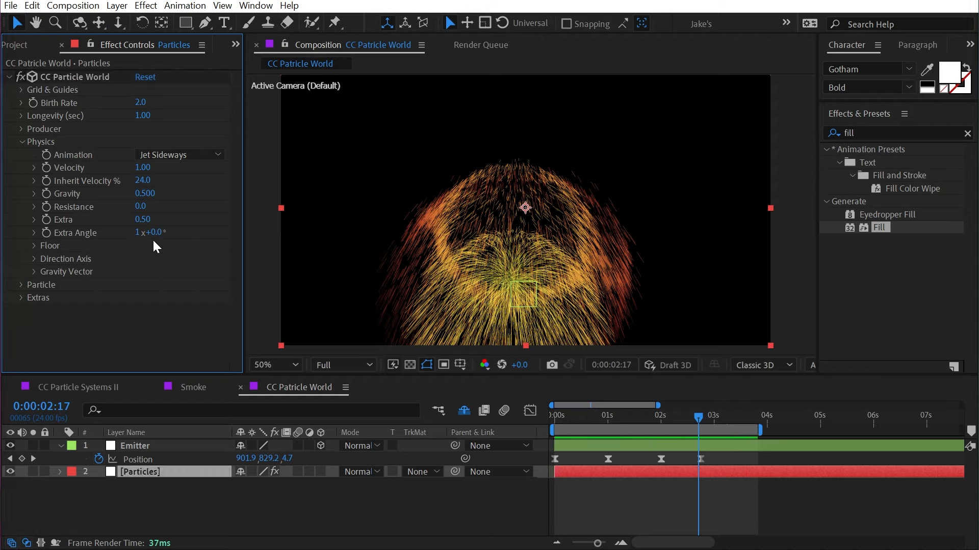
# Set CC Particle World's Animation to Direction Axis, and set CC Particle Systems II's Animation to Direction in its own composition.
pyautogui.click(176, 156)
pyautogui.click(176, 157)
pyautogui.click(201, 155)
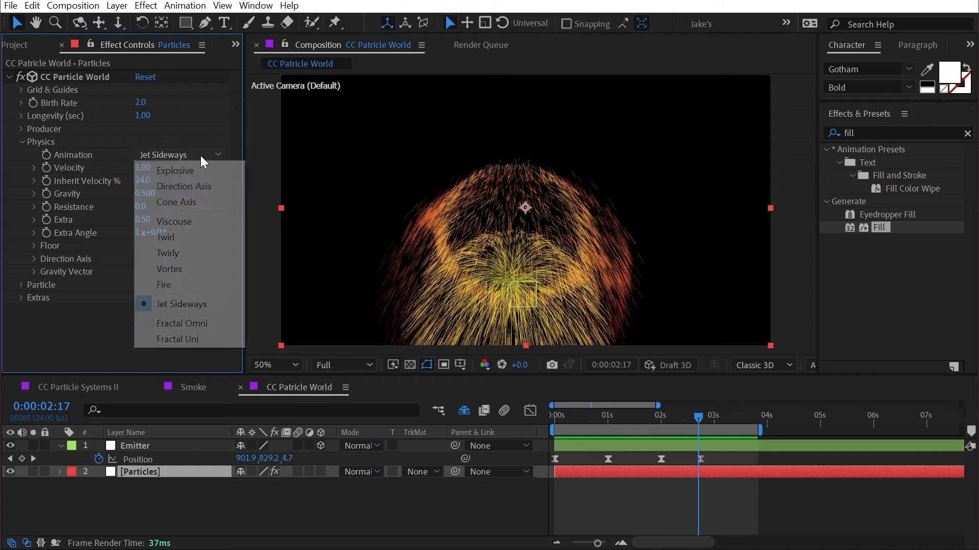
pyautogui.click(204, 190)
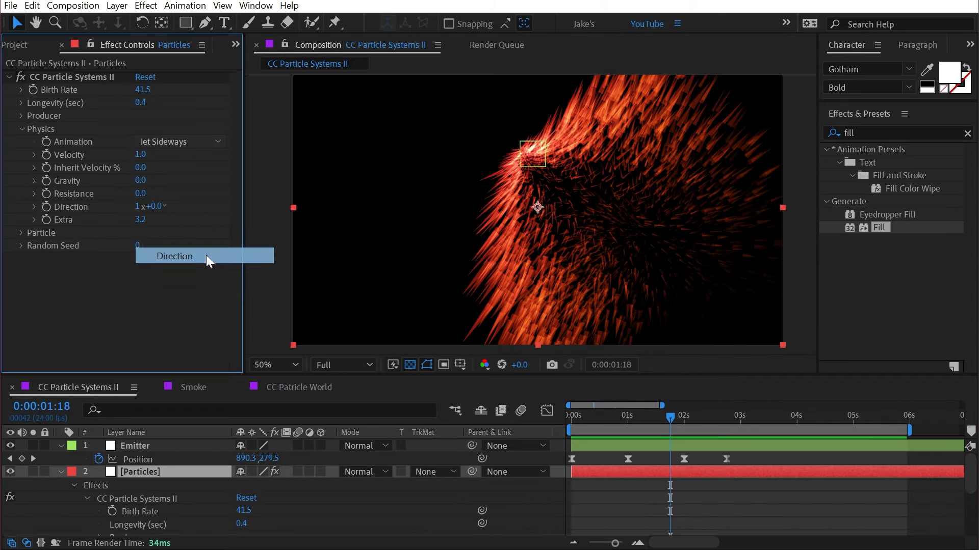
pyautogui.click(207, 256)
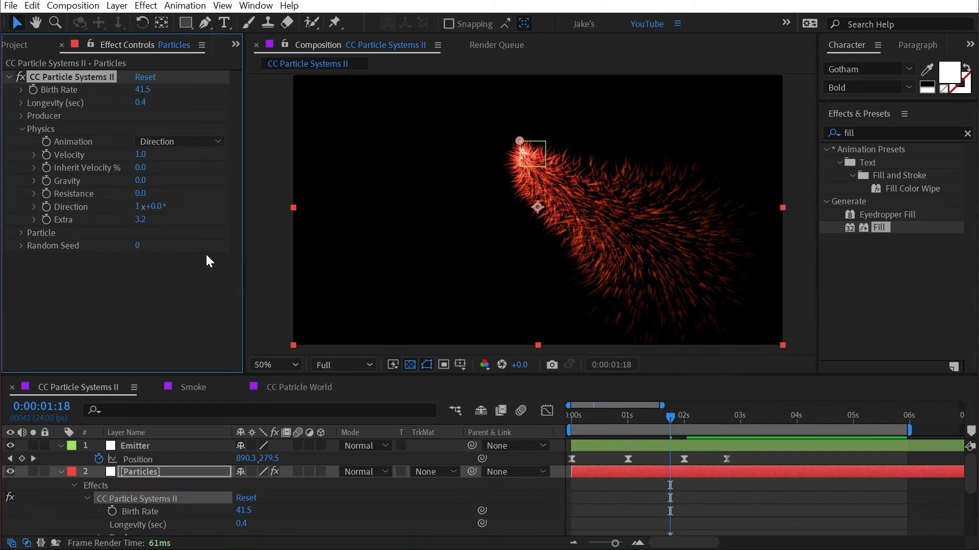
pyautogui.click(291, 388)
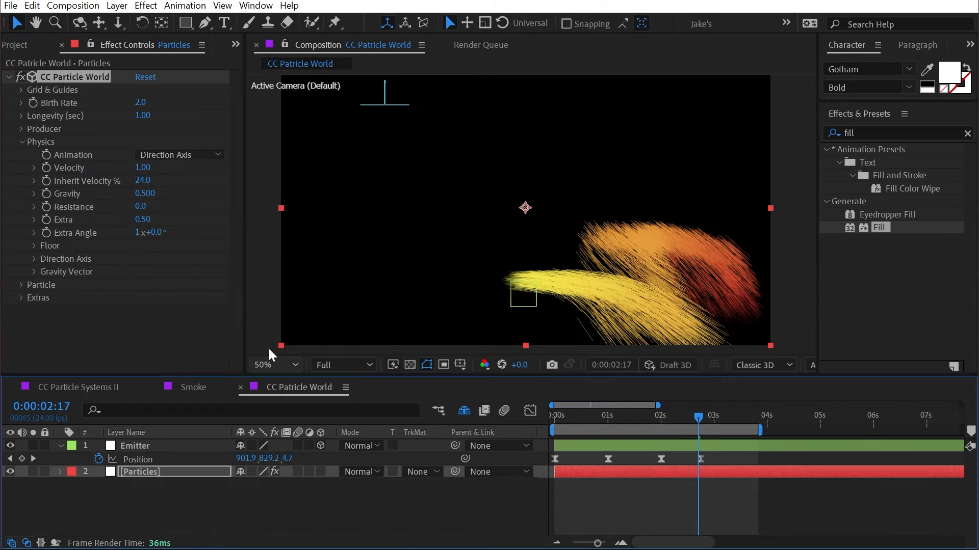
# Try the Direction Axis emission with Extra at 1.30 and Extra Angle lowered to 232°, checking different frames.
pyautogui.moveTo(156, 234)
pyautogui.mouseDown()
pyautogui.moveTo(17, 223)
pyautogui.moveTo(231, 210)
pyautogui.moveTo(168, 227)
pyautogui.moveTo(102, 228)
pyautogui.moveTo(133, 232)
pyautogui.mouseUp()
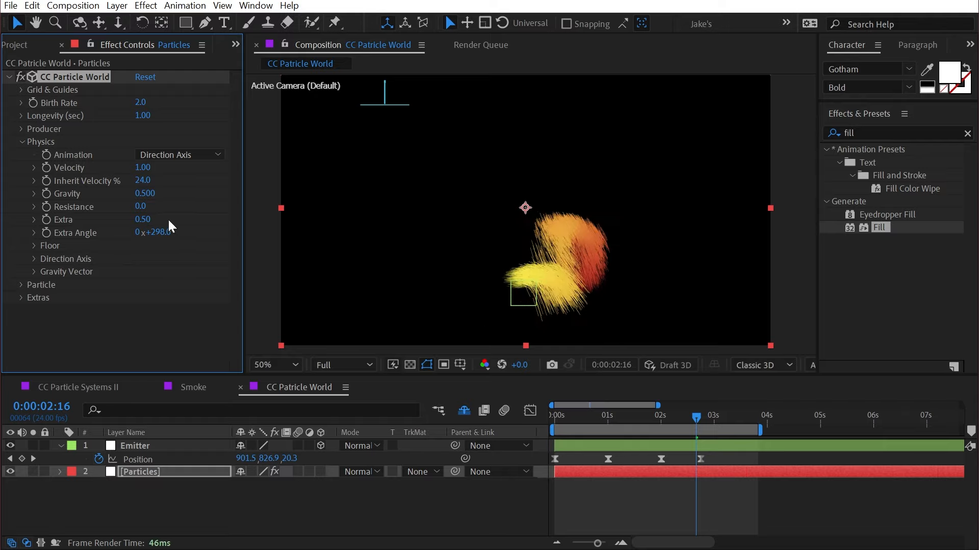
pyautogui.moveTo(142, 219); pyautogui.dragTo(197, 216)
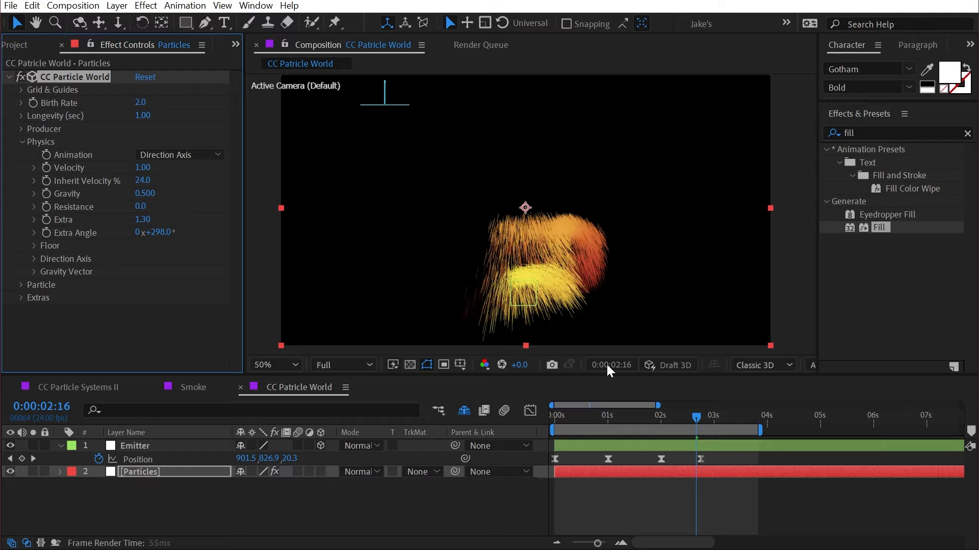
pyautogui.moveTo(677, 417); pyautogui.dragTo(634, 415)
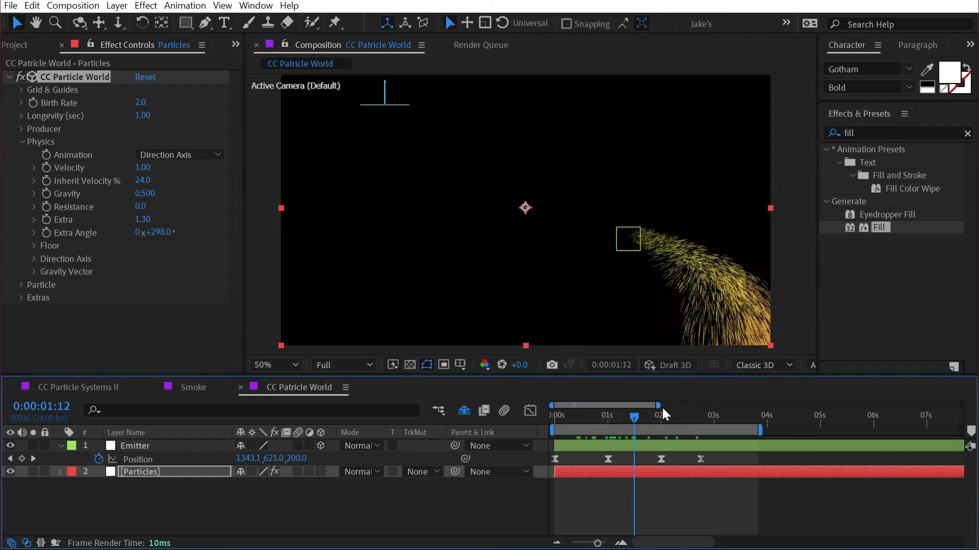
pyautogui.click(688, 412)
pyautogui.moveTo(153, 232)
pyautogui.mouseDown()
pyautogui.moveTo(291, 222)
pyautogui.moveTo(108, 222)
pyautogui.mouseUp()
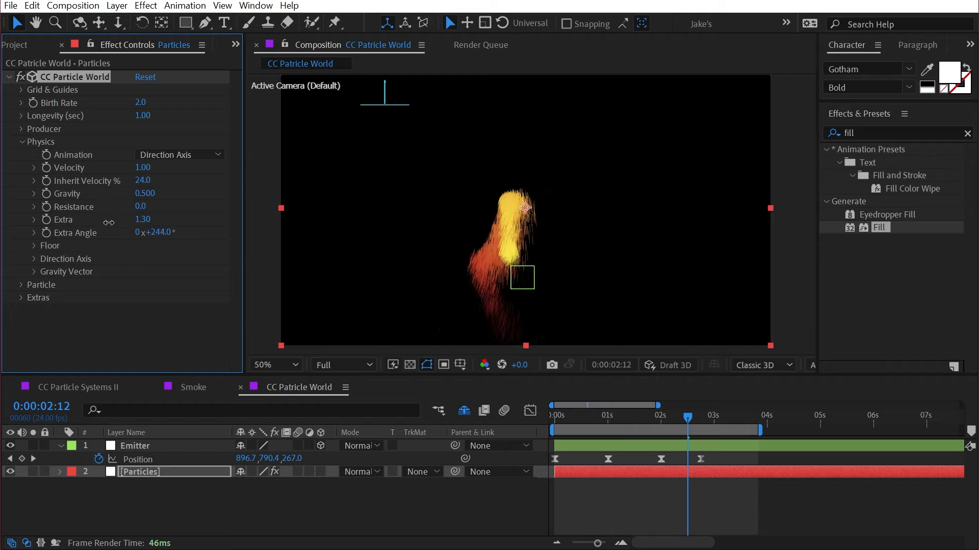
# Switch the physics Animation to Cone Axis and narrow the cone with Extra 0.13 and Extra Angle 191°.
pyautogui.click(160, 153)
pyautogui.click(194, 199)
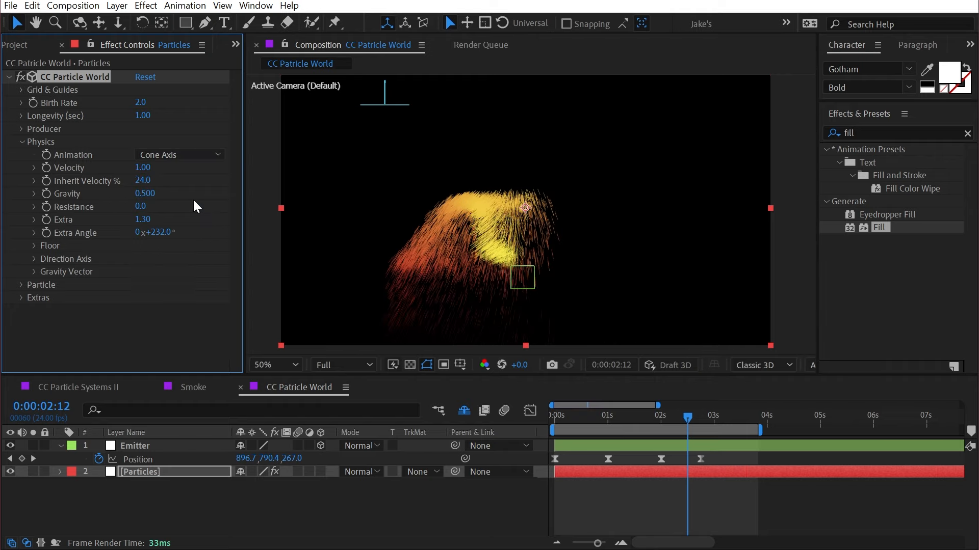
pyautogui.moveTo(649, 417)
pyautogui.mouseDown()
pyautogui.moveTo(552, 412)
pyautogui.moveTo(662, 412)
pyautogui.mouseUp()
pyautogui.moveTo(150, 224); pyautogui.dragTo(53, 216)
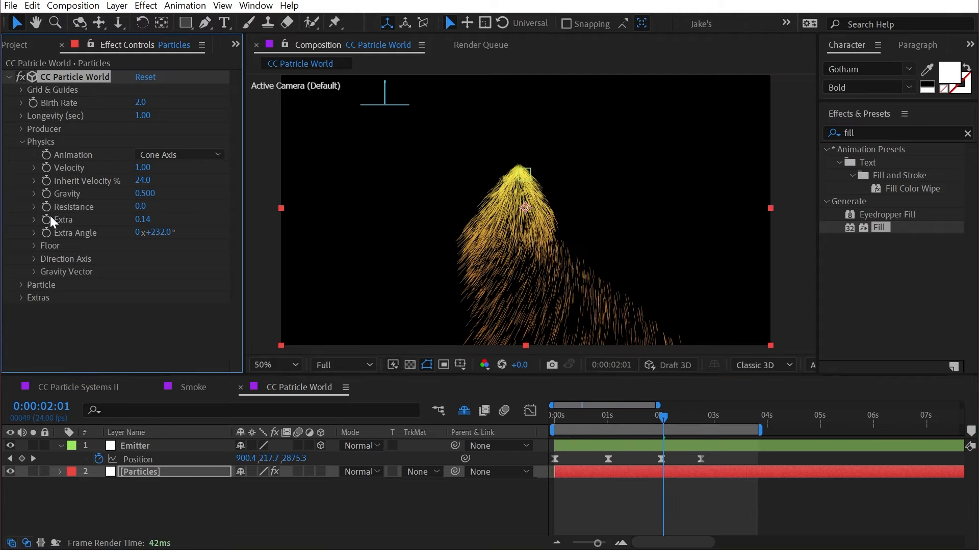
pyautogui.moveTo(163, 233); pyautogui.dragTo(108, 202)
# Set the physics Gravity to 0 and move the time to 0:00:04:01.
pyautogui.click(145, 194)
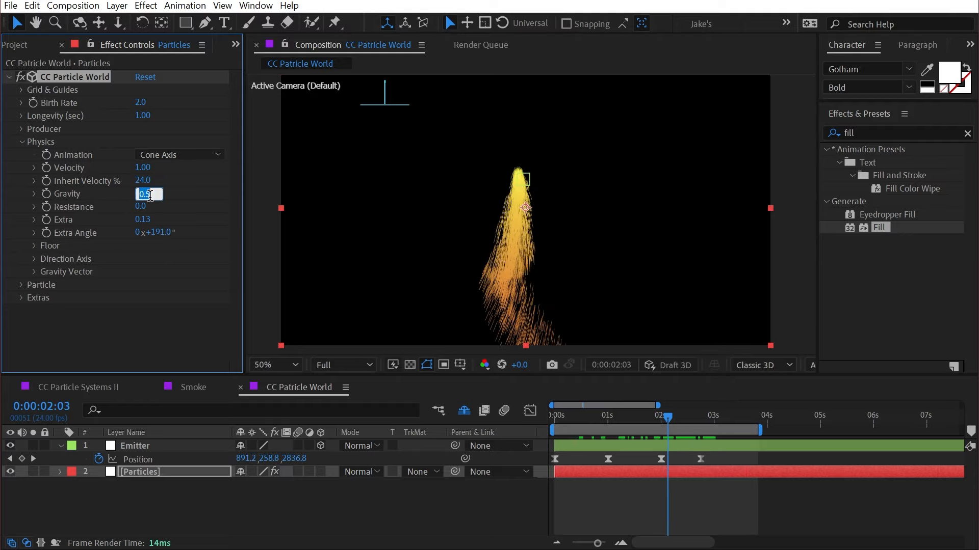
pyautogui.write('0')
pyautogui.press('Return')
pyautogui.click(745, 417)
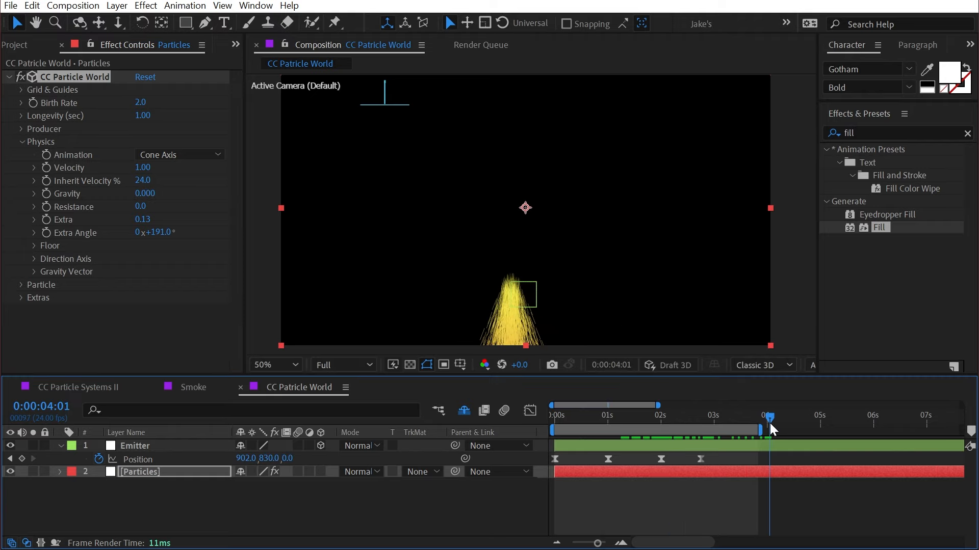
# Try different Extra Angle values for the cone and settle on 190° at 0:00:04:11.
pyautogui.click(179, 236)
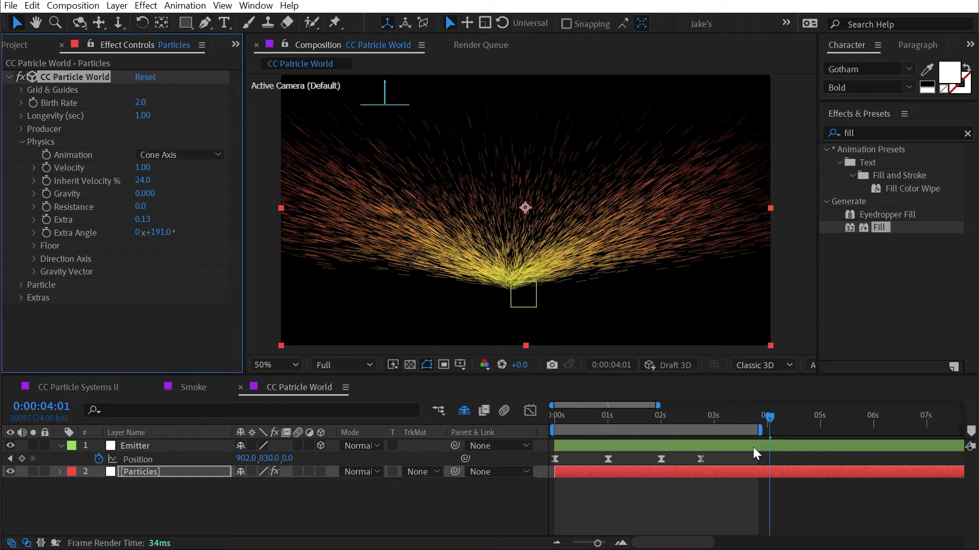
pyautogui.click(762, 417)
pyautogui.moveTo(762, 416); pyautogui.dragTo(798, 417)
pyautogui.moveTo(145, 232); pyautogui.dragTo(195, 228)
pyautogui.moveTo(275, 210)
pyautogui.mouseDown()
pyautogui.moveTo(150, 199)
pyautogui.moveTo(255, 199)
pyautogui.moveTo(238, 196)
pyautogui.moveTo(109, 195)
pyautogui.moveTo(139, 199)
pyautogui.moveTo(125, 201)
pyautogui.mouseUp()
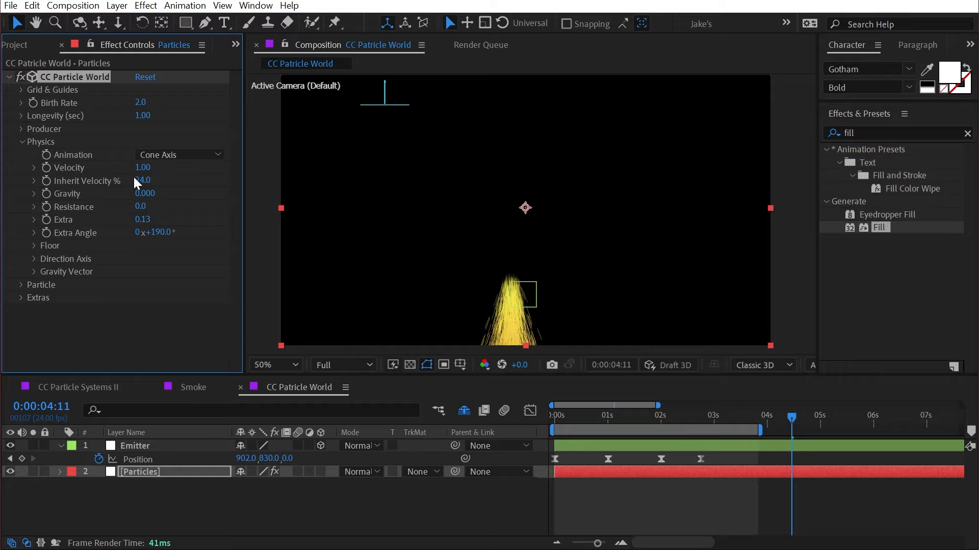
# Set the physics Animation to Viscouse and scrub to 0:00:03:17 to check the particles.
pyautogui.click(177, 153)
pyautogui.click(211, 223)
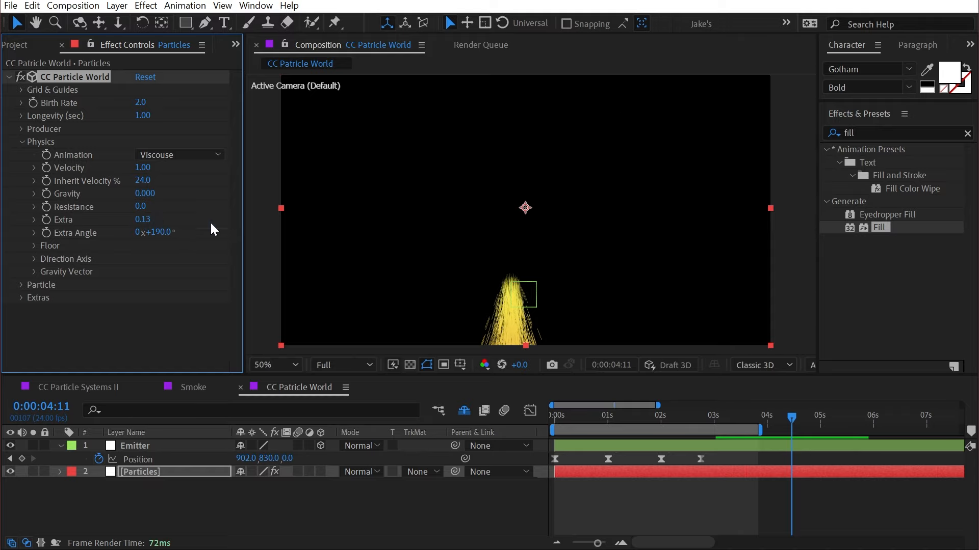
pyautogui.moveTo(713, 412); pyautogui.dragTo(752, 423)
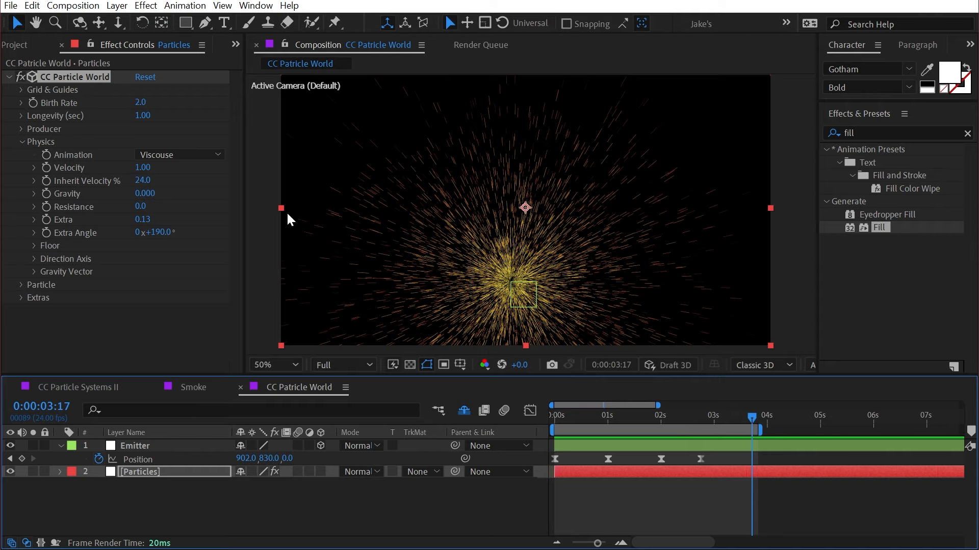
# Switch the physics Animation to Explosive and on to Fractal Omni, and scrub to 0:00:03:07 to check the particles.
pyautogui.click(189, 157)
pyautogui.click(191, 171)
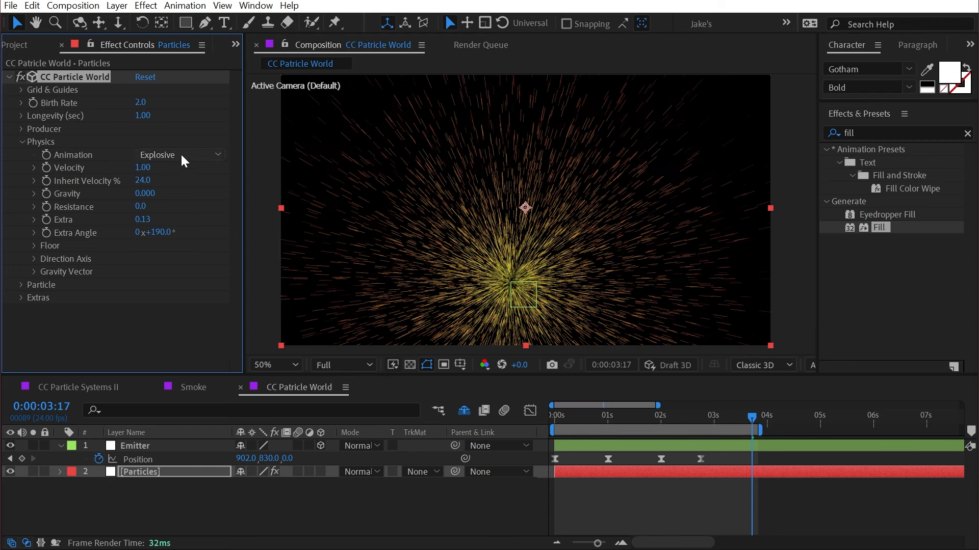
pyautogui.click(182, 159)
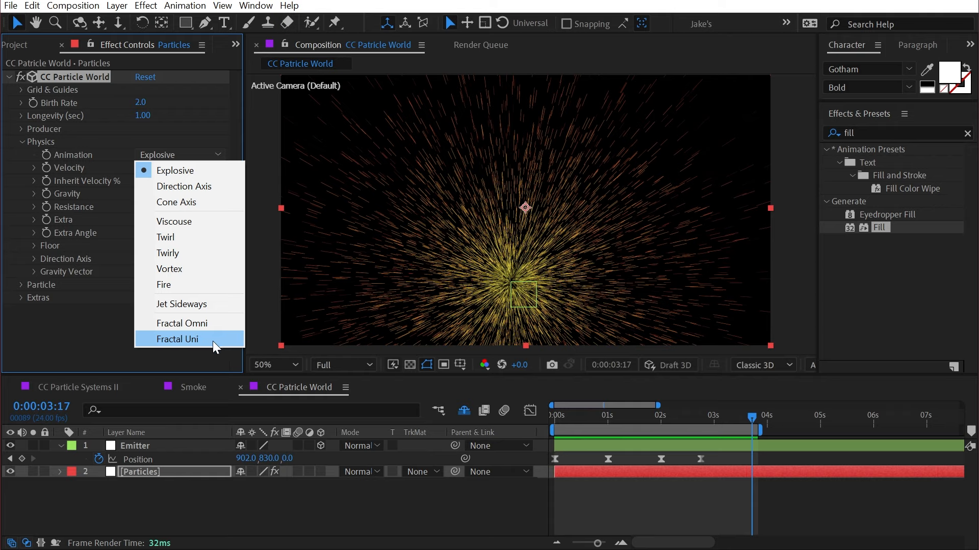
pyautogui.click(213, 325)
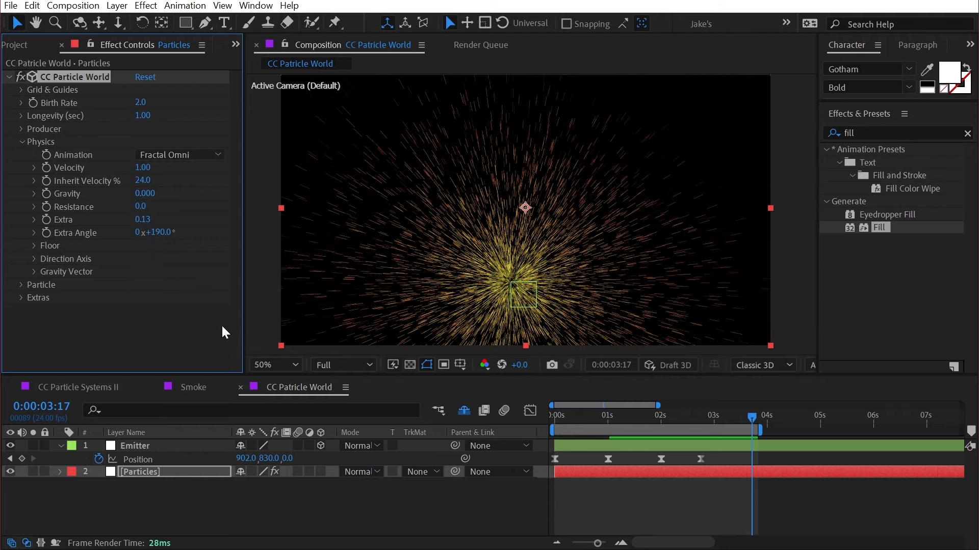
pyautogui.moveTo(734, 416); pyautogui.dragTo(730, 423)
# Compare Explosive with Fractal Omni by switching the physics Animation and undoing it, then view the frame at 0:00:03:08.
pyautogui.click(183, 150)
pyautogui.click(184, 167)
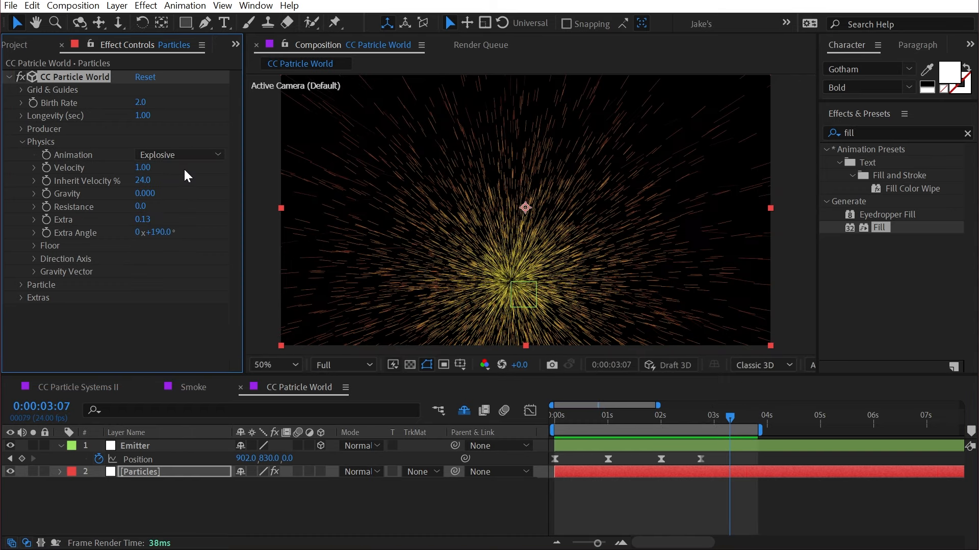
pyautogui.hotkey('ctrl', 'z')
pyautogui.click(733, 417)
pyautogui.click(172, 155)
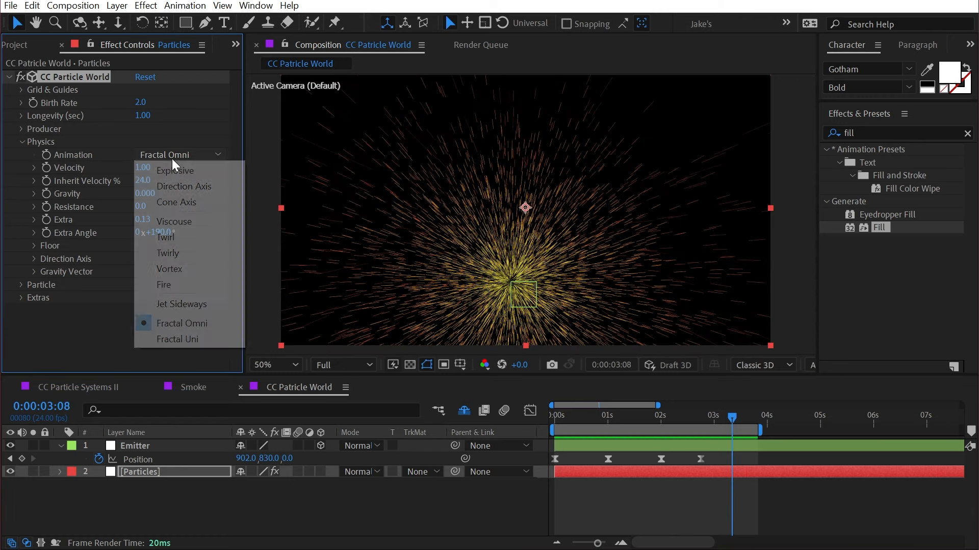
pyautogui.click(196, 137)
# Check the Animation options of CC Particle Systems II in its own composition, and return to the CC Particle World composition.
pyautogui.click(81, 386)
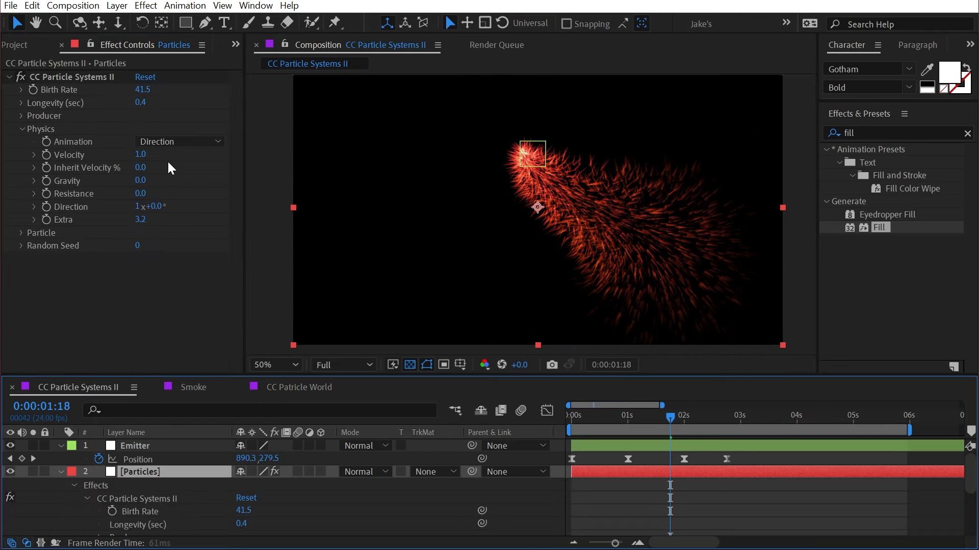
pyautogui.click(170, 142)
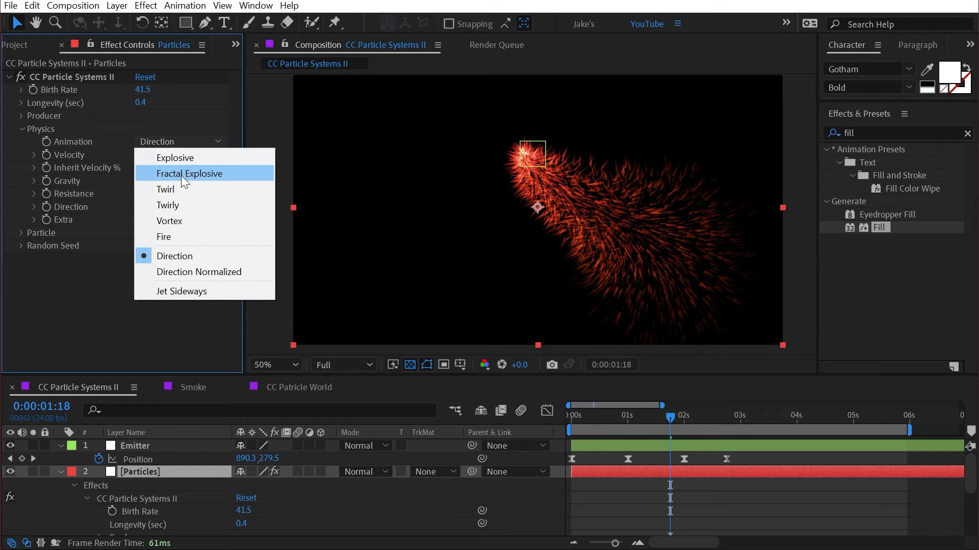
pyautogui.click(114, 325)
pyautogui.click(297, 387)
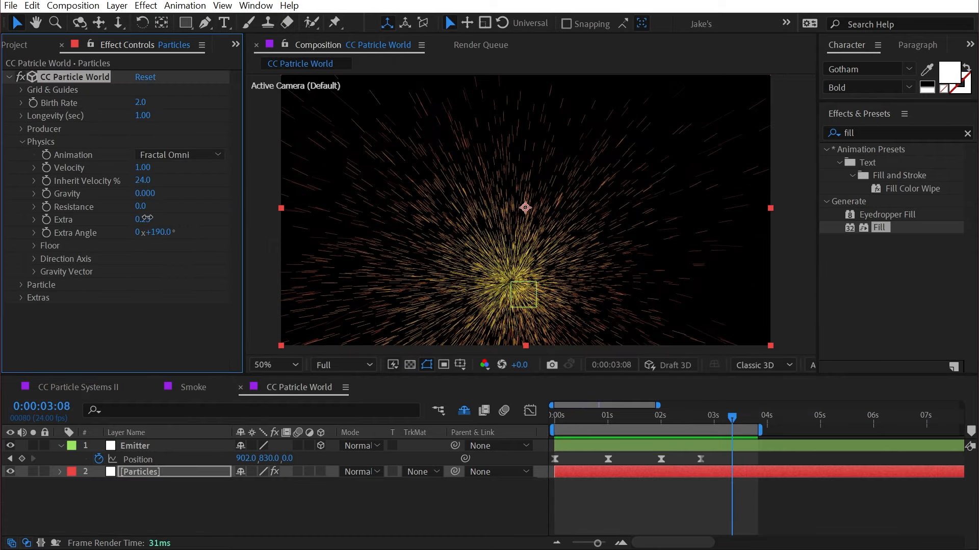
# Raise the physics Extra to 0.94 and preview the Fractal Omni particles.
pyautogui.moveTo(146, 218); pyautogui.dragTo(208, 221)
pyautogui.click(717, 417)
pyautogui.press('space')
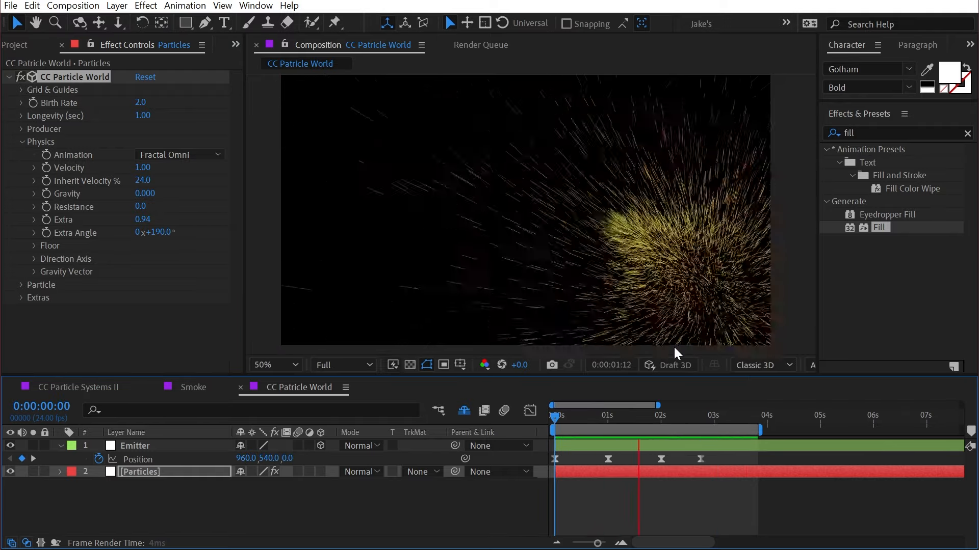
# Try a different Extra Angle for the Fractal Omni particles and undo the change.
pyautogui.click(239, 224)
pyautogui.moveTo(171, 240)
pyautogui.mouseDown()
pyautogui.moveTo(209, 226)
pyautogui.moveTo(90, 226)
pyautogui.mouseUp()
pyautogui.hotkey('ctrl', 'z')
# Set the physics Animation to Fractal Uni and scrub to 0:00:03:02.
pyautogui.click(181, 154)
pyautogui.click(190, 338)
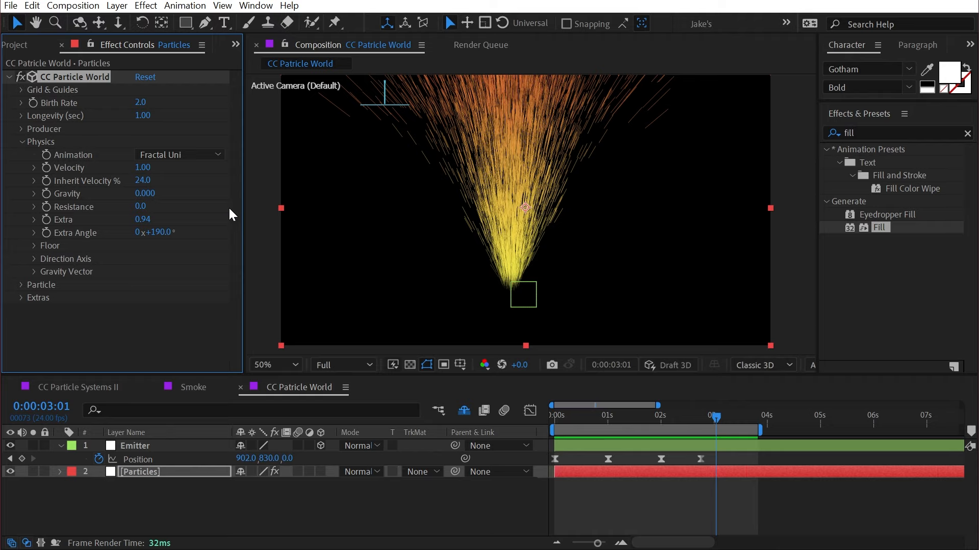
pyautogui.click(604, 415)
pyautogui.moveTo(726, 415); pyautogui.dragTo(718, 417)
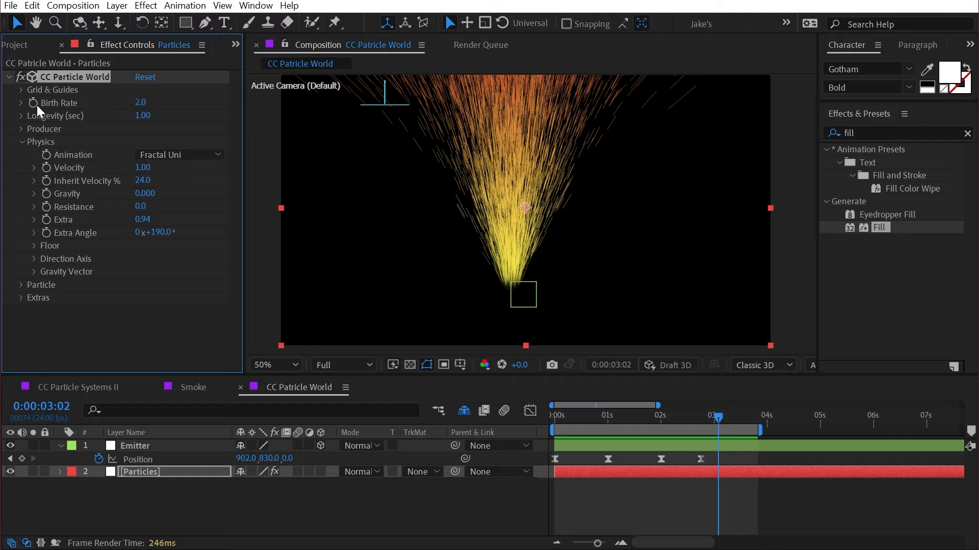
# Keyframe a short particle burst, taking Birth Rate from 0 at 0:00:03:02 to 10 at 0:00:03:03 and back to 0.
pyautogui.moveTo(139, 105); pyautogui.dragTo(55, 106)
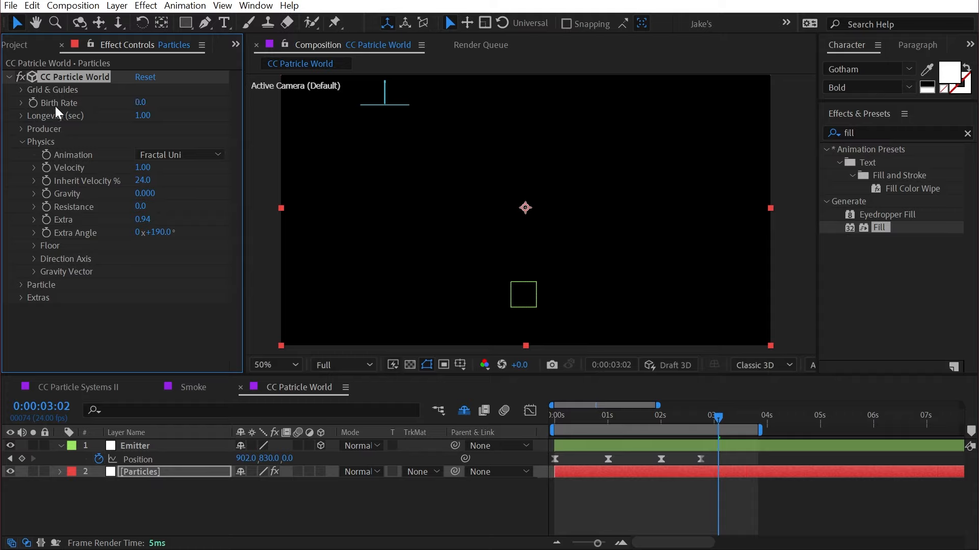
pyautogui.press('pagedown')
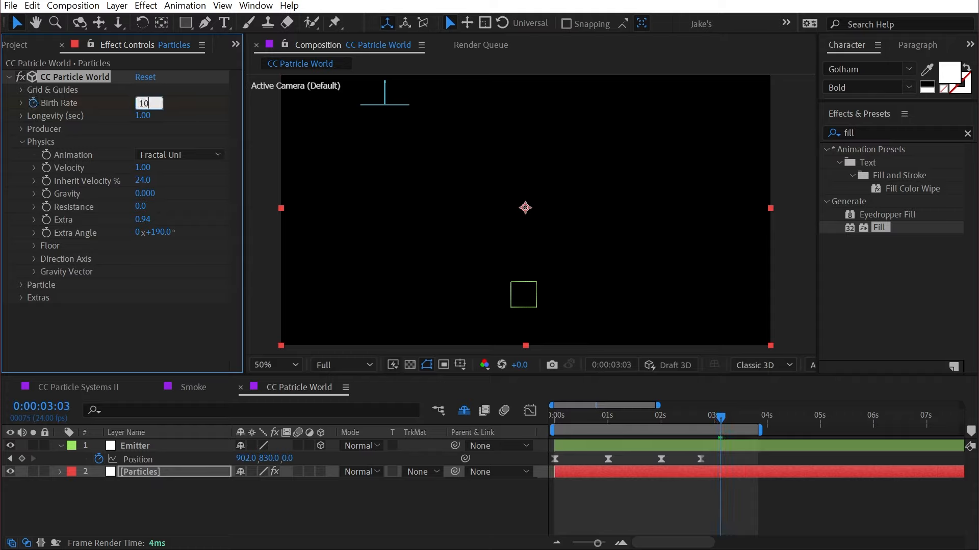
pyautogui.press('Return')
pyautogui.press('pagedown')
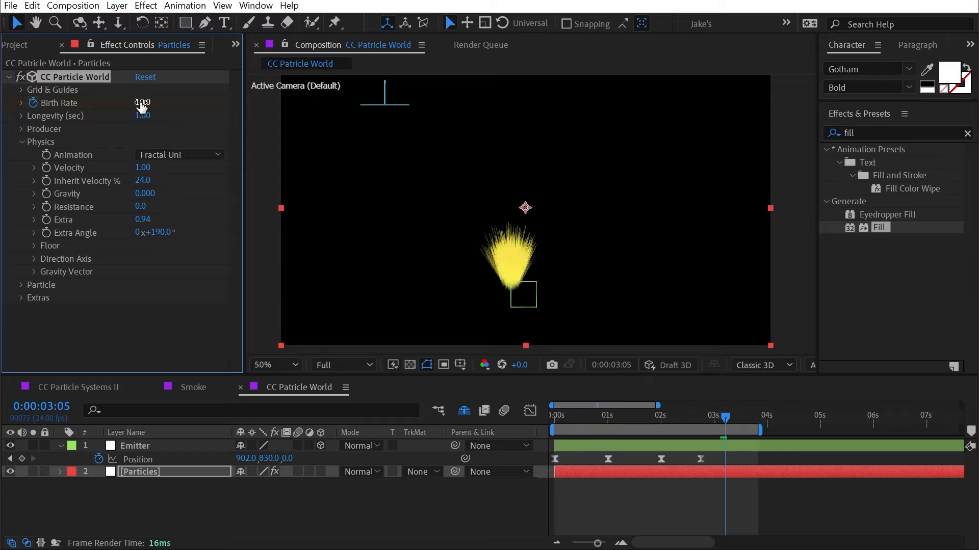
pyautogui.write('0')
pyautogui.press('Return')
pyautogui.press('pagedown')
pyautogui.press('pagedown')
pyautogui.press('pagedown')
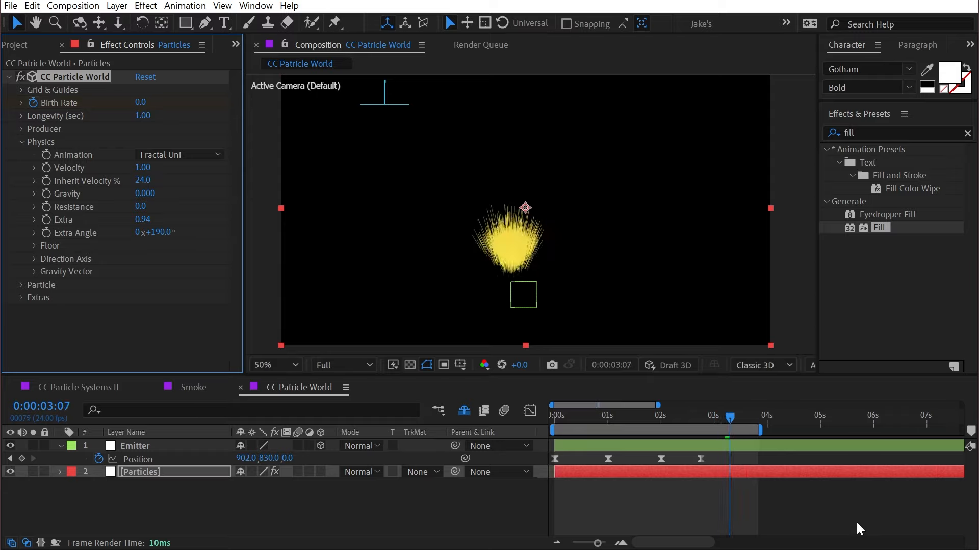
# Reveal the Birth Rate keyframes, preview the burst from 0:00:02:23, and undo the Birth Rate animation.
pyautogui.moveTo(725, 416); pyautogui.dragTo(712, 420)
pyautogui.press('u')
pyautogui.press('space')
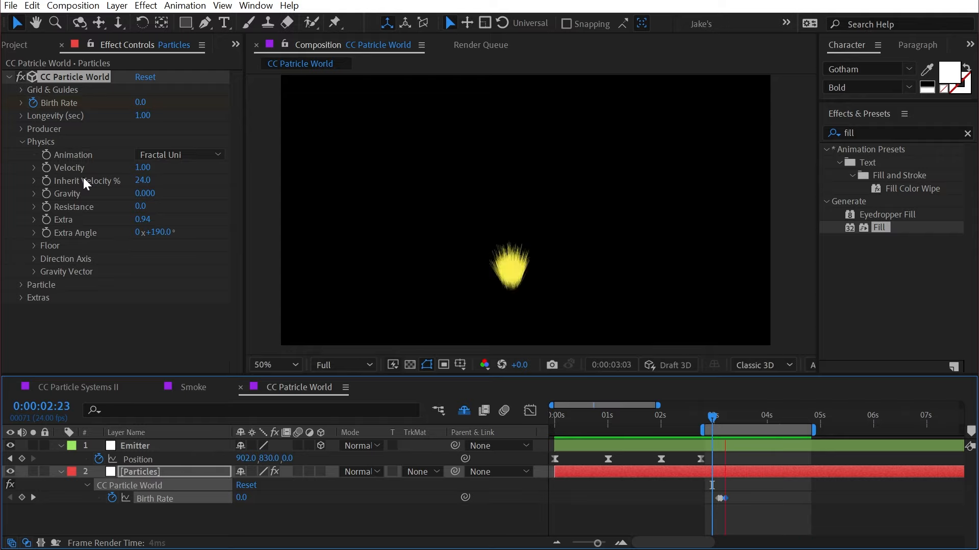
pyautogui.press('space')
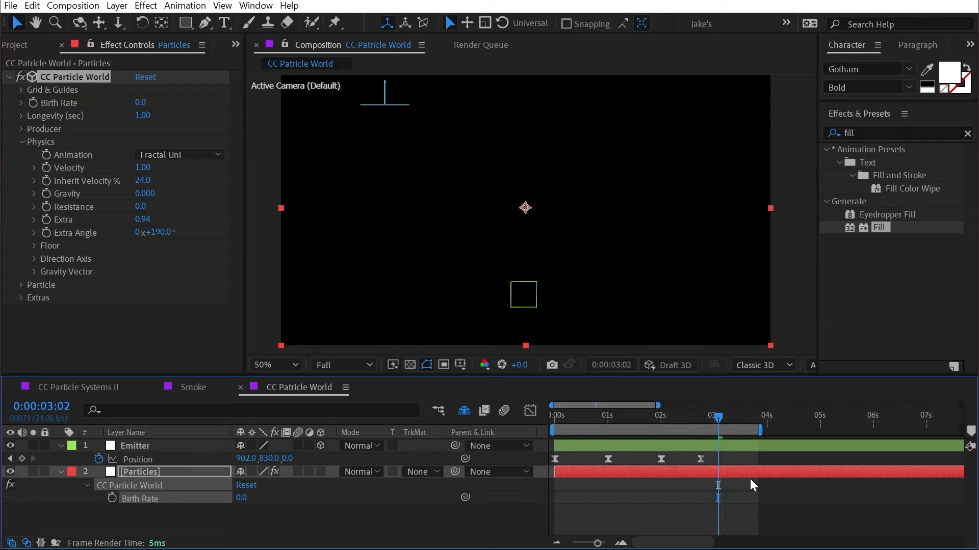
pyautogui.hotkey('ctrl', 'z')
pyautogui.press('pagedown')
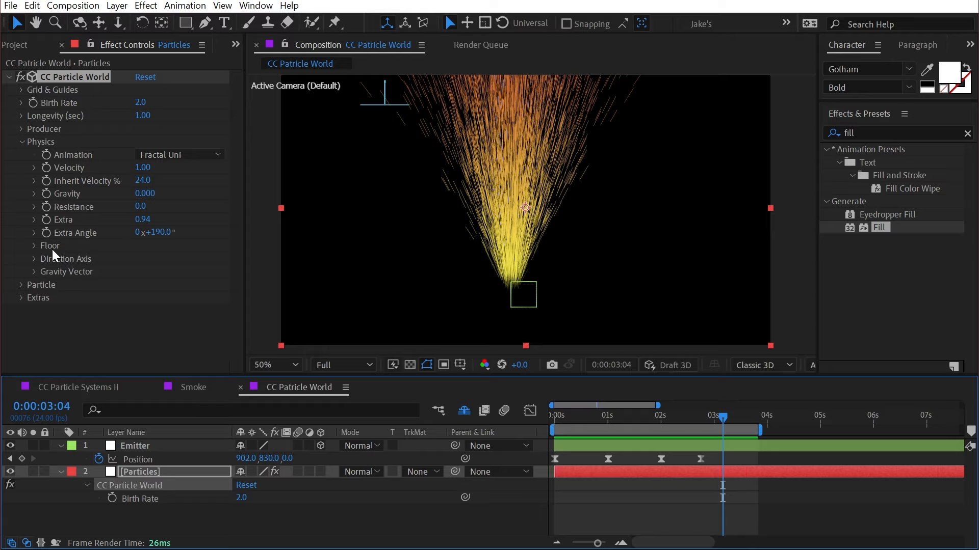
# Redirect the particles with the Direction Axis, setting Axis X to 1.000 and Axis Y to -0.026, and try Axis Z at 0.185.
pyautogui.click(33, 259)
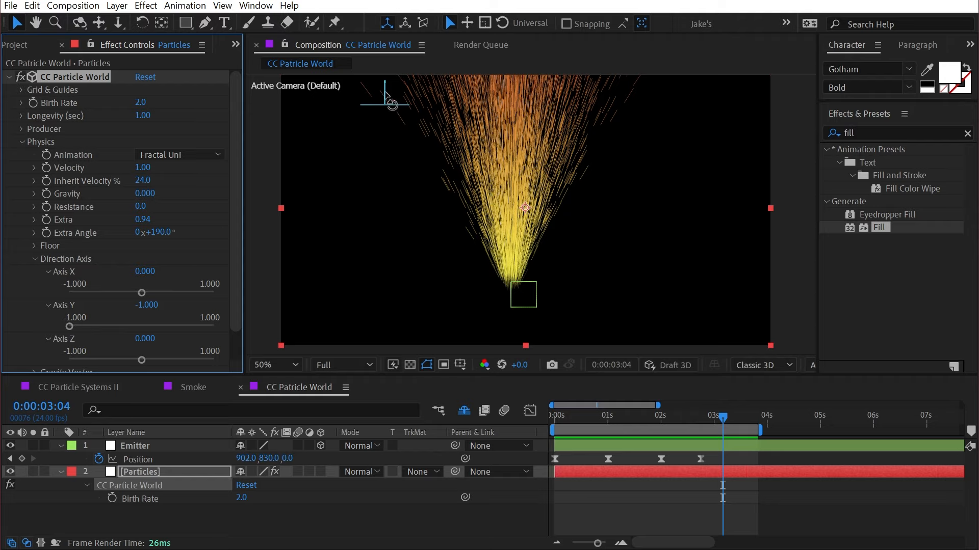
pyautogui.moveTo(385, 93)
pyautogui.mouseDown()
pyautogui.moveTo(398, 93)
pyautogui.moveTo(409, 124)
pyautogui.moveTo(442, 110)
pyautogui.moveTo(374, 117)
pyautogui.moveTo(409, 106)
pyautogui.moveTo(405, 124)
pyautogui.moveTo(415, 121)
pyautogui.moveTo(390, 106)
pyautogui.mouseUp()
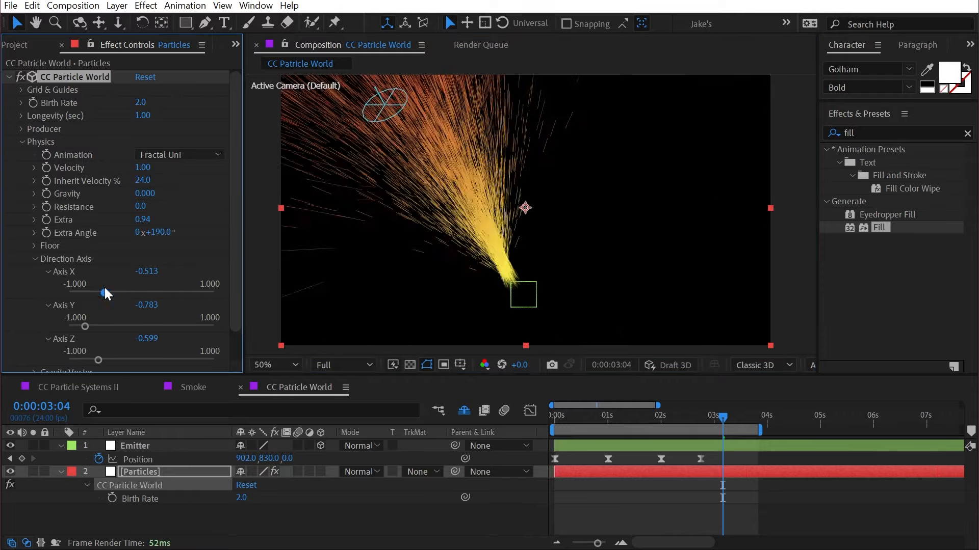
pyautogui.moveTo(162, 287)
pyautogui.mouseDown()
pyautogui.moveTo(138, 293)
pyautogui.moveTo(227, 302)
pyautogui.mouseUp()
pyautogui.moveTo(85, 329)
pyautogui.mouseDown()
pyautogui.moveTo(66, 323)
pyautogui.moveTo(158, 310)
pyautogui.moveTo(132, 311)
pyautogui.moveTo(139, 315)
pyautogui.mouseUp()
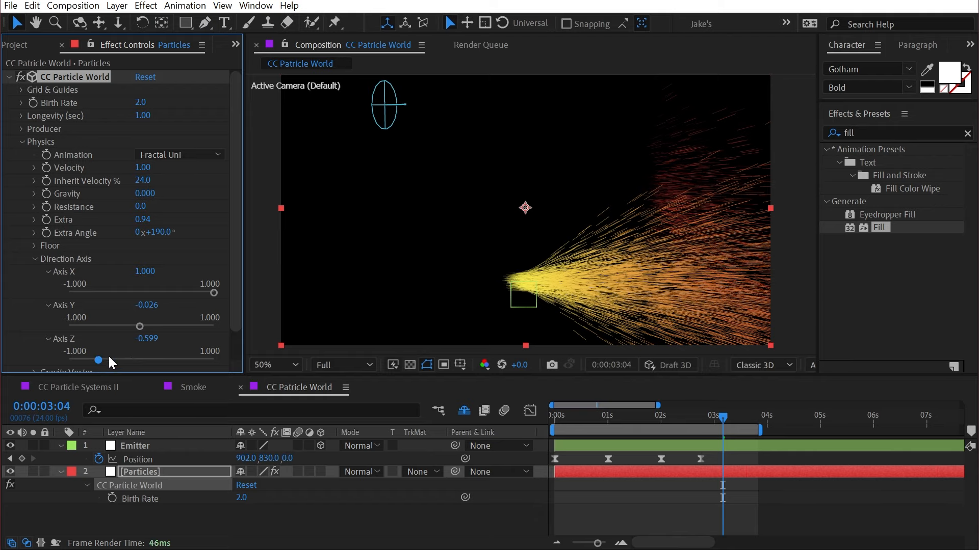
pyautogui.moveTo(108, 354); pyautogui.dragTo(155, 345)
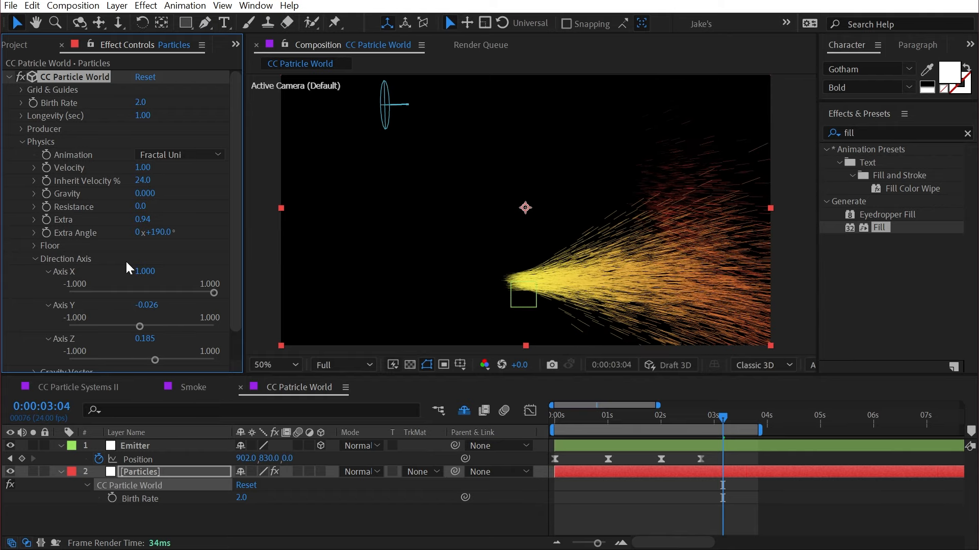
pyautogui.moveTo(150, 220); pyautogui.dragTo(120, 218)
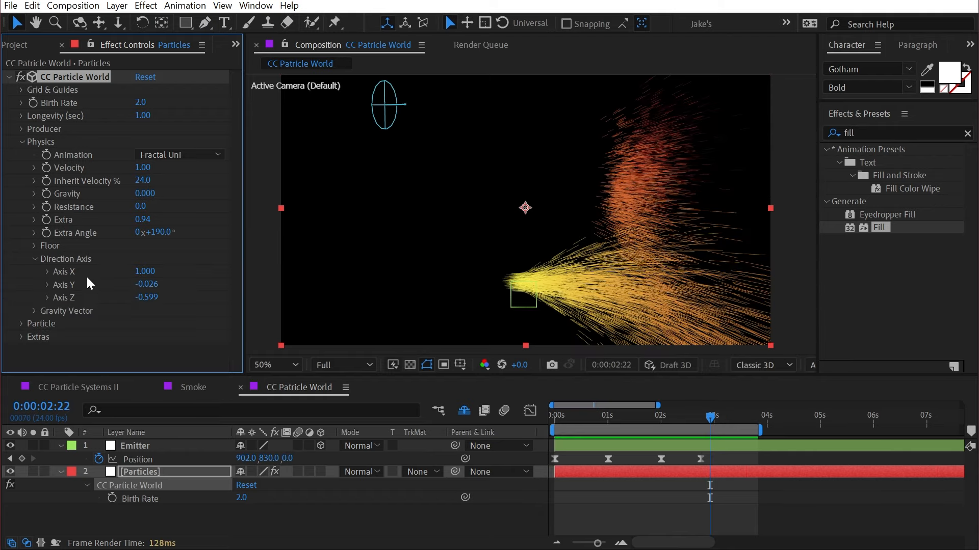
# Try the Explosive, Fractal Omni and Direction Axis animations to check which ones use the Direction Axis values.
pyautogui.click(181, 154)
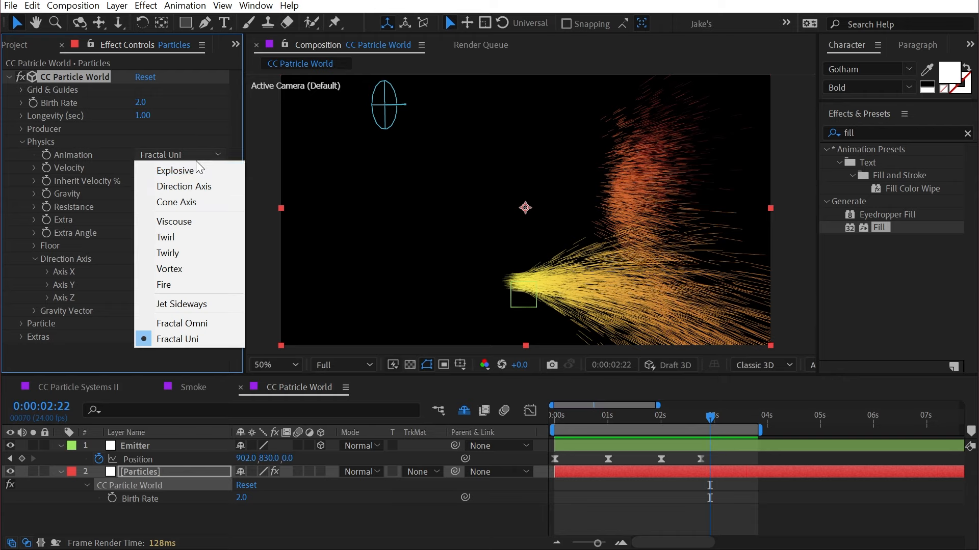
pyautogui.click(194, 176)
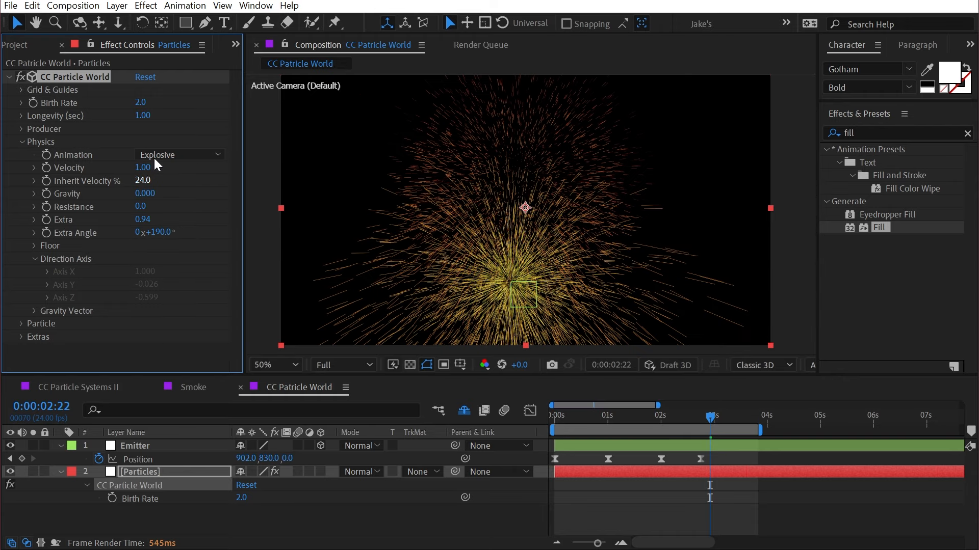
pyautogui.click(154, 158)
pyautogui.click(219, 323)
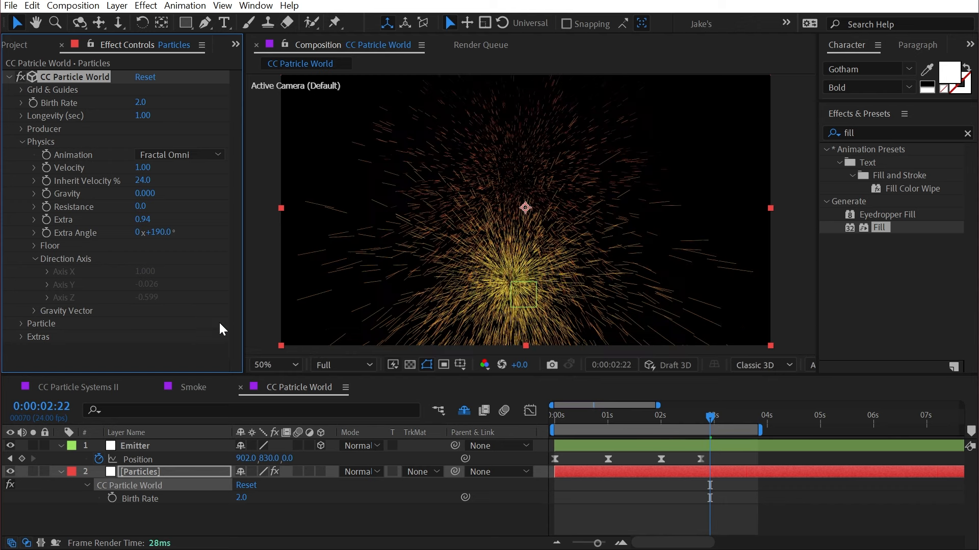
pyautogui.click(182, 155)
pyautogui.click(210, 184)
pyautogui.moveTo(152, 296); pyautogui.dragTo(153, 294)
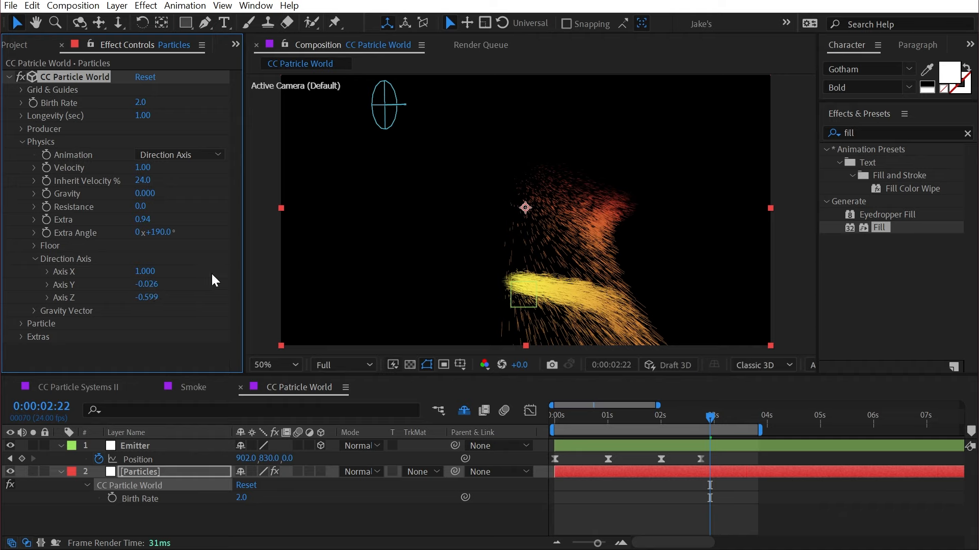
# Set the physics Animation to Explosive, collapse the Direction Axis settings and expand the Gravity Vector settings.
pyautogui.click(189, 155)
pyautogui.click(191, 170)
pyautogui.click(35, 259)
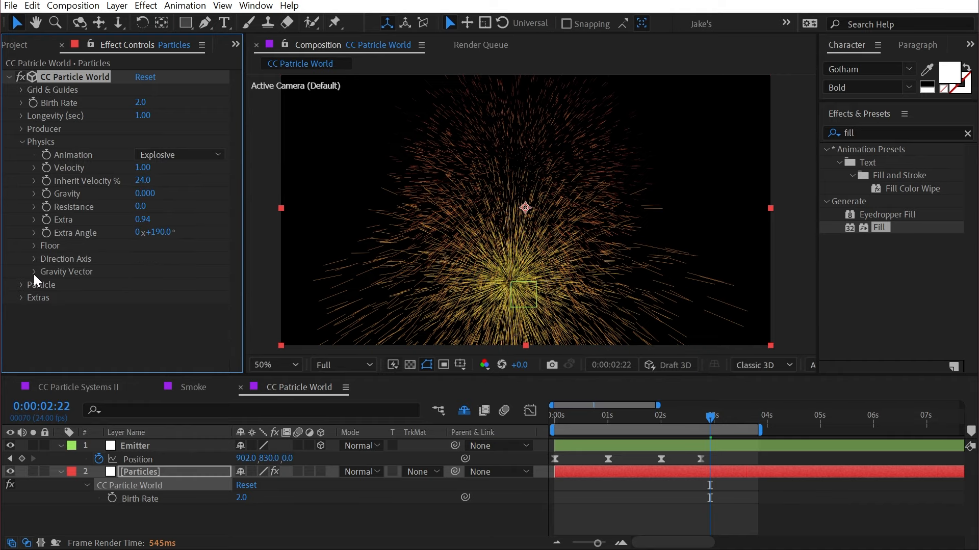
pyautogui.click(35, 272)
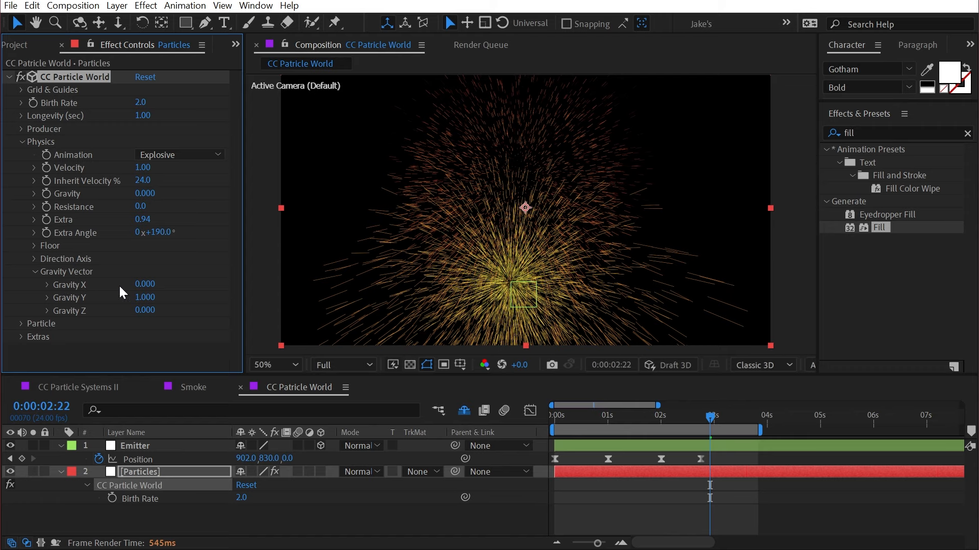
# Move the time to 0:00:03:07 and reset the physics Gravity to its default of 0.500.
pyautogui.moveTo(663, 417); pyautogui.dragTo(730, 418)
pyautogui.rightClick(77, 193)
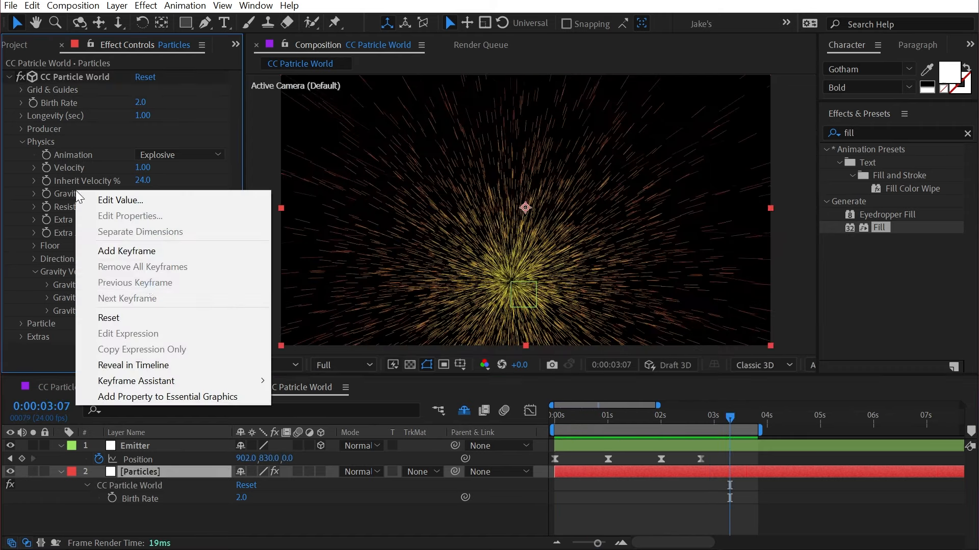
pyautogui.click(151, 318)
# Shift the work area so it starts at 0:00:03:18 and preview the particles falling under gravity.
pyautogui.moveTo(760, 430); pyautogui.dragTo(865, 431)
pyautogui.click(754, 416)
pyautogui.press('b')
pyautogui.press('v')
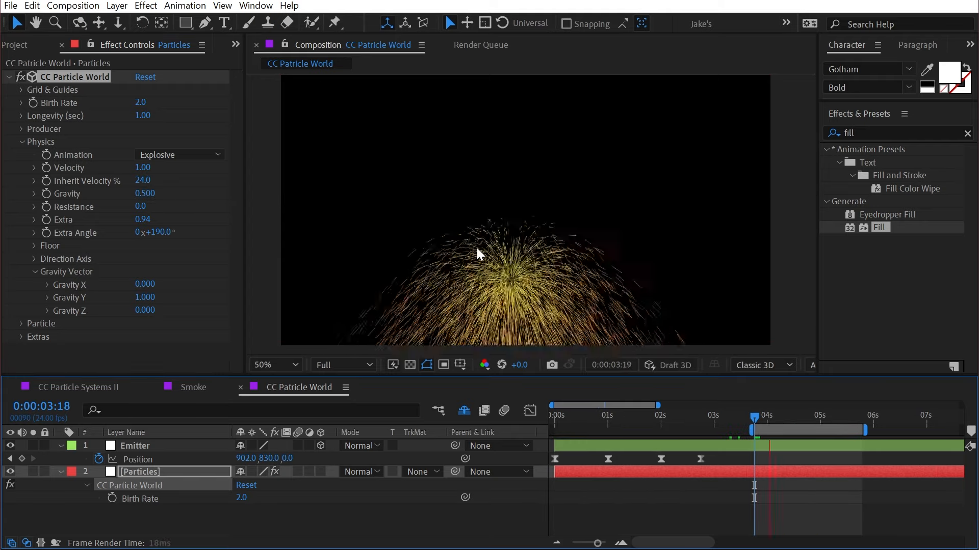
# Raise the Emitter to 902, 222, 0 at its 0:00:02:18 keyframe, and select the Particles layer at 0:00:04:20.
pyautogui.press('j')
pyautogui.click(507, 307)
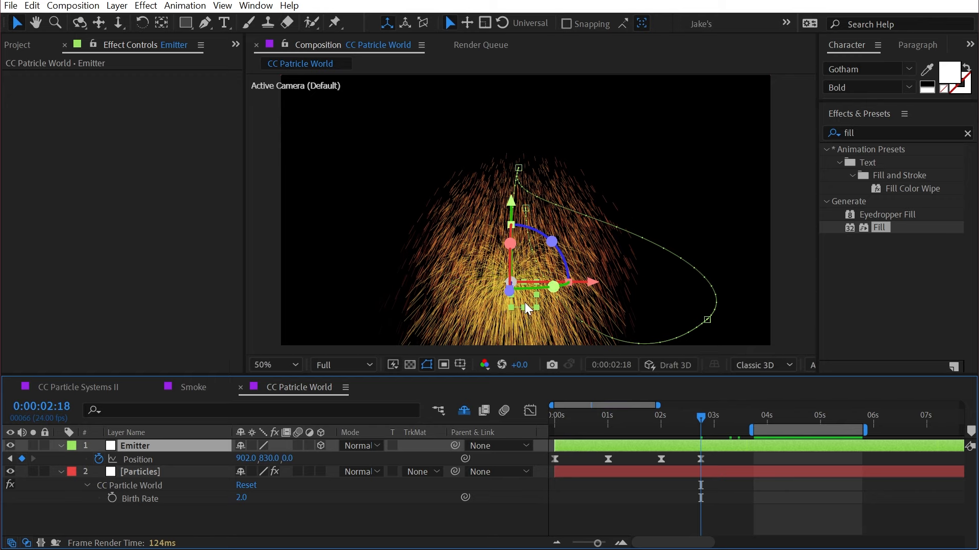
pyautogui.moveTo(526, 308); pyautogui.dragTo(522, 152)
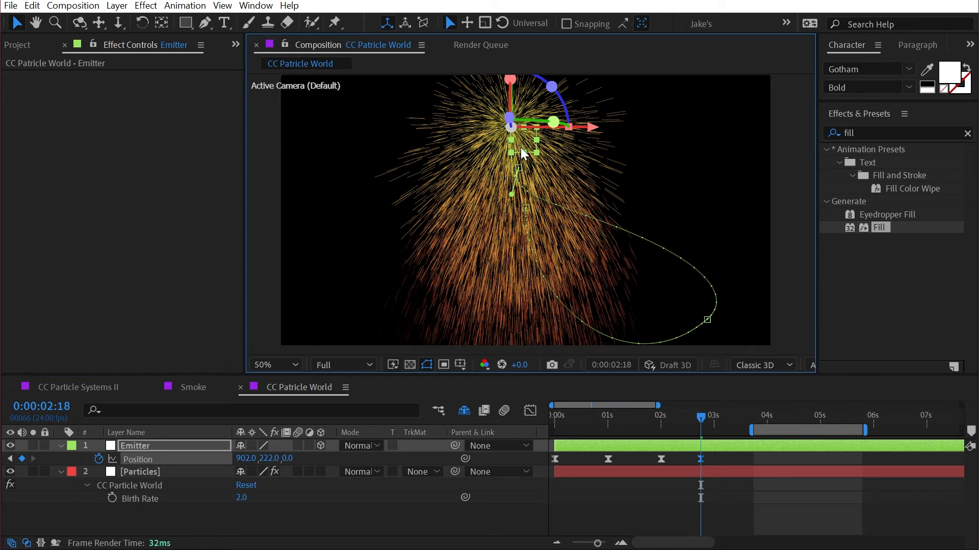
pyautogui.click(811, 418)
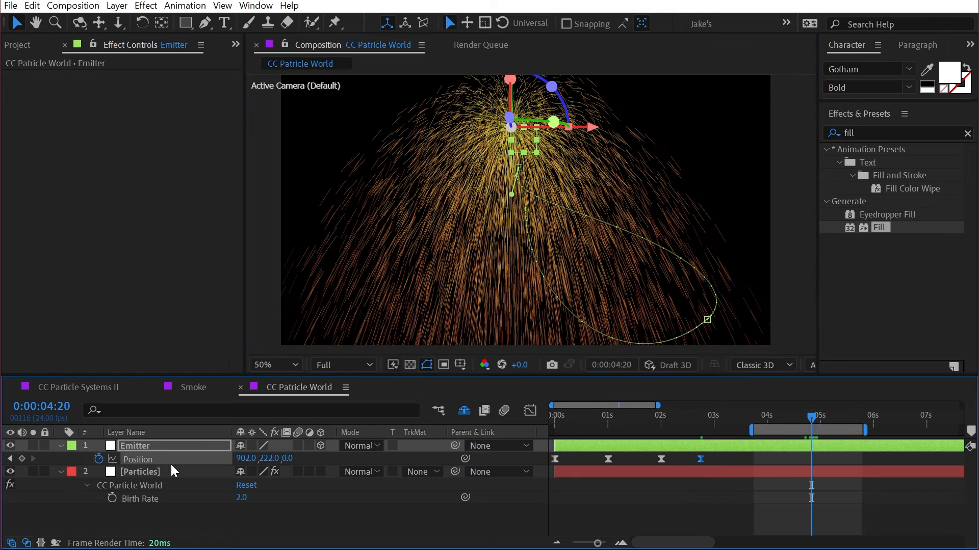
pyautogui.click(171, 471)
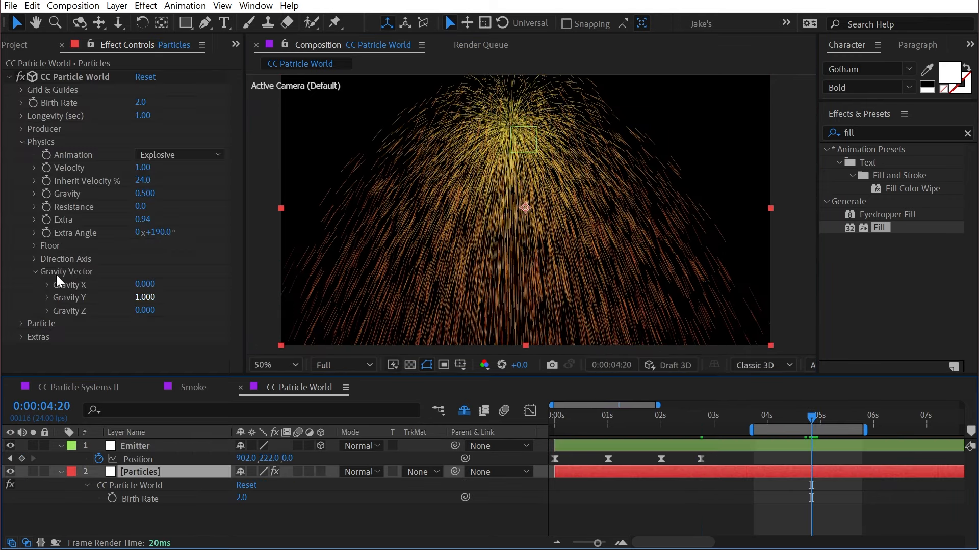
# Set the Gravity Vector's Gravity Y to -1 and preview the particles with gravity pulling upward.
pyautogui.click(153, 301)
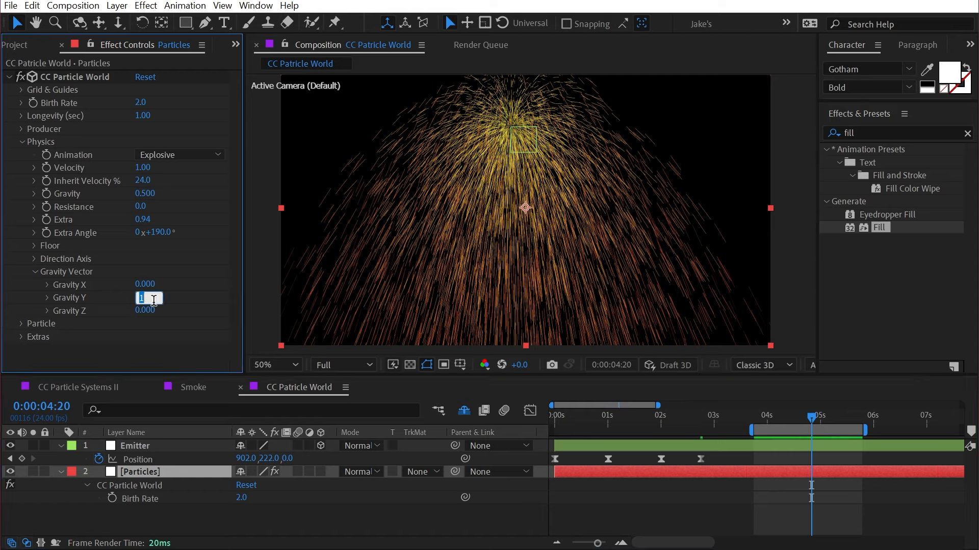
pyautogui.write('-1')
pyautogui.press('Return')
pyautogui.press('space')
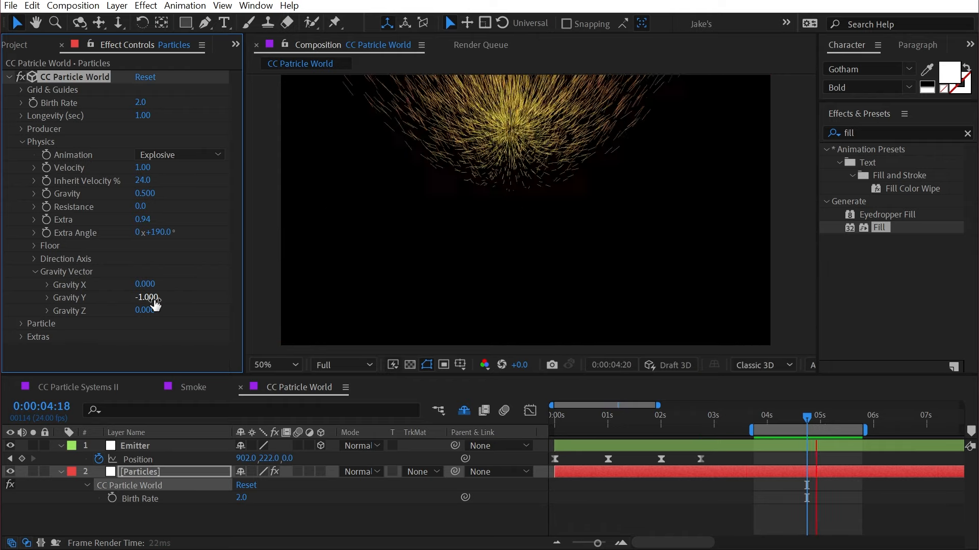
pyautogui.press('space')
# Return Gravity Y to 1.000 and raise Gravity X to 1.000 to angle the falling particles.
pyautogui.moveTo(129, 292); pyautogui.dragTo(177, 293)
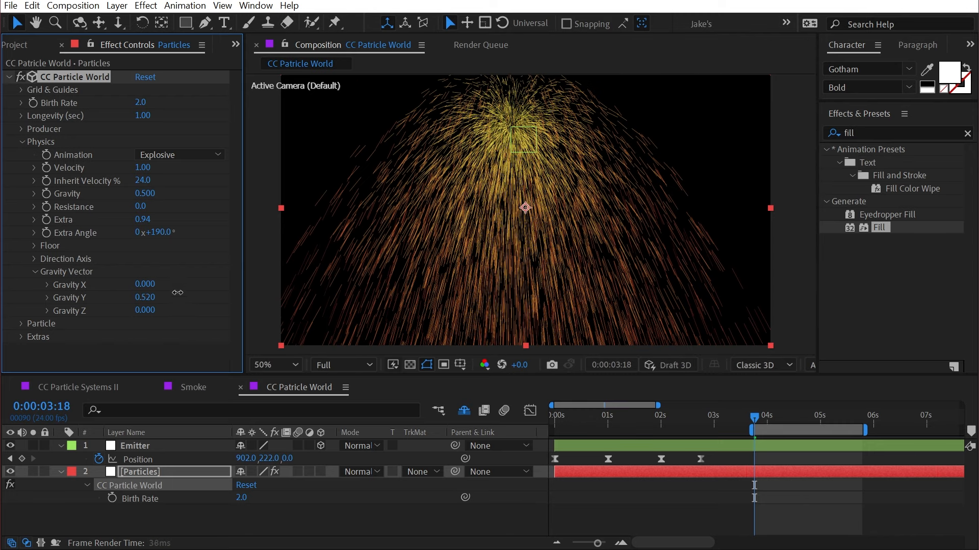
pyautogui.moveTo(454, 297); pyautogui.dragTo(617, 287)
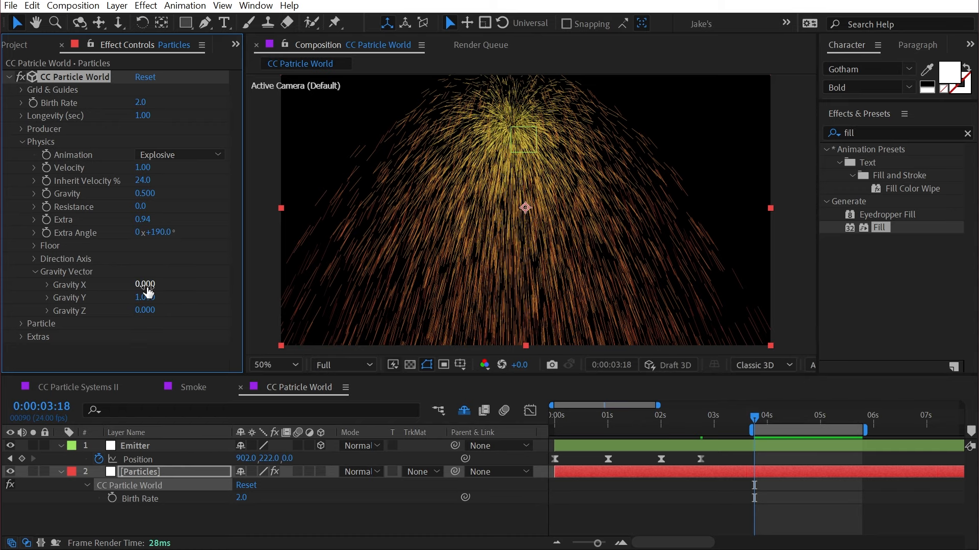
pyautogui.moveTo(162, 287); pyautogui.dragTo(465, 364)
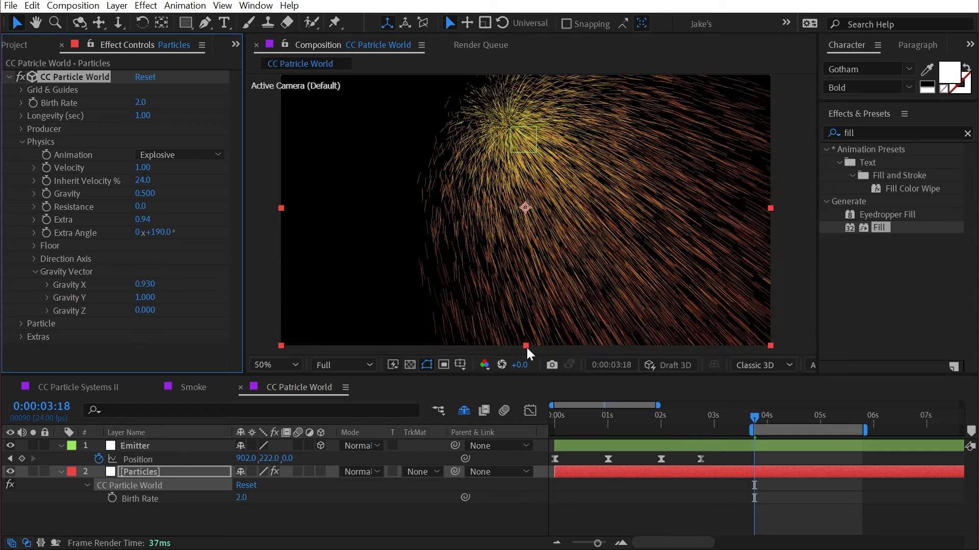
pyautogui.moveTo(145, 284); pyautogui.dragTo(252, 276)
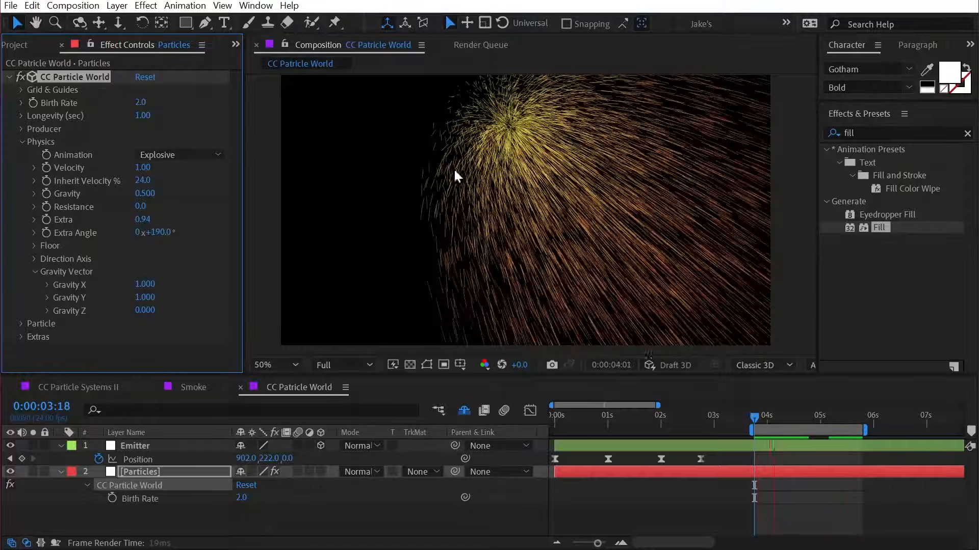
# Set Gravity Y to 0, and try different combinations of Gravity X, Y and Z, including 0.410, 0.440 and -0.520.
pyautogui.click(144, 300)
pyautogui.write('0')
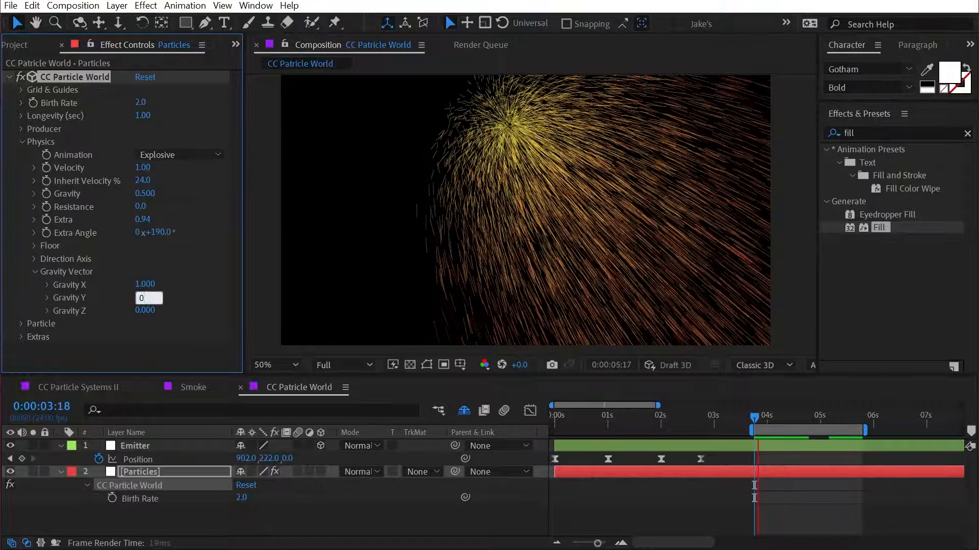
pyautogui.press('Return')
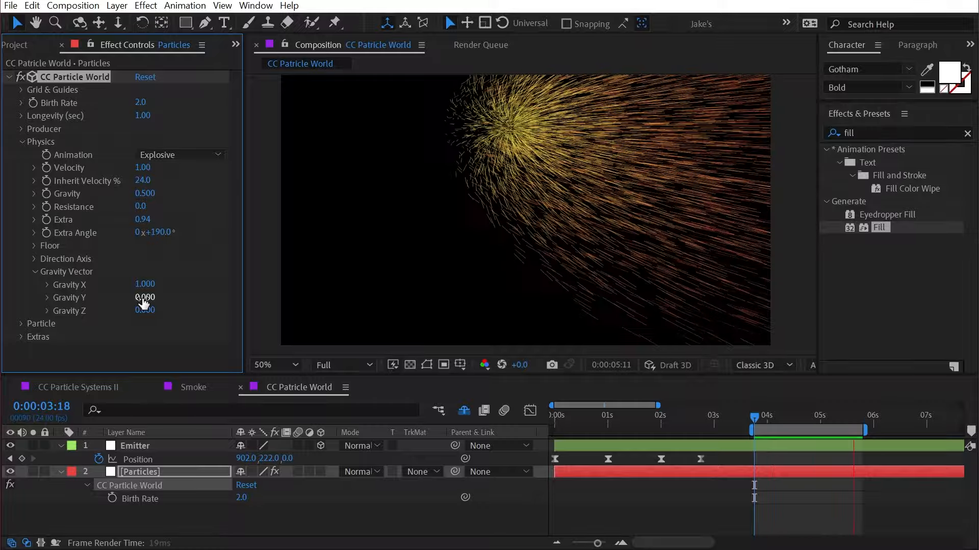
pyautogui.moveTo(146, 284)
pyautogui.mouseDown()
pyautogui.moveTo(190, 297)
pyautogui.moveTo(124, 312)
pyautogui.mouseUp()
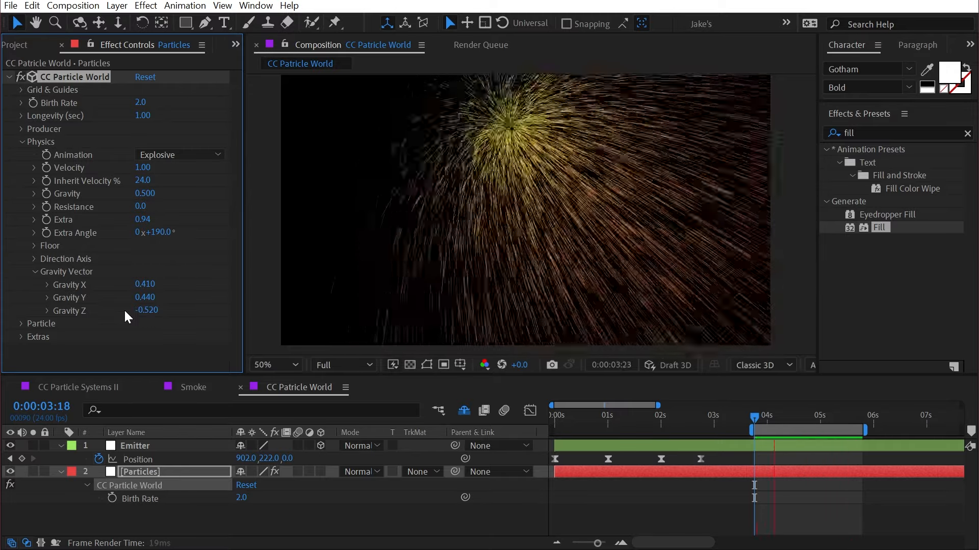
pyautogui.click(139, 309)
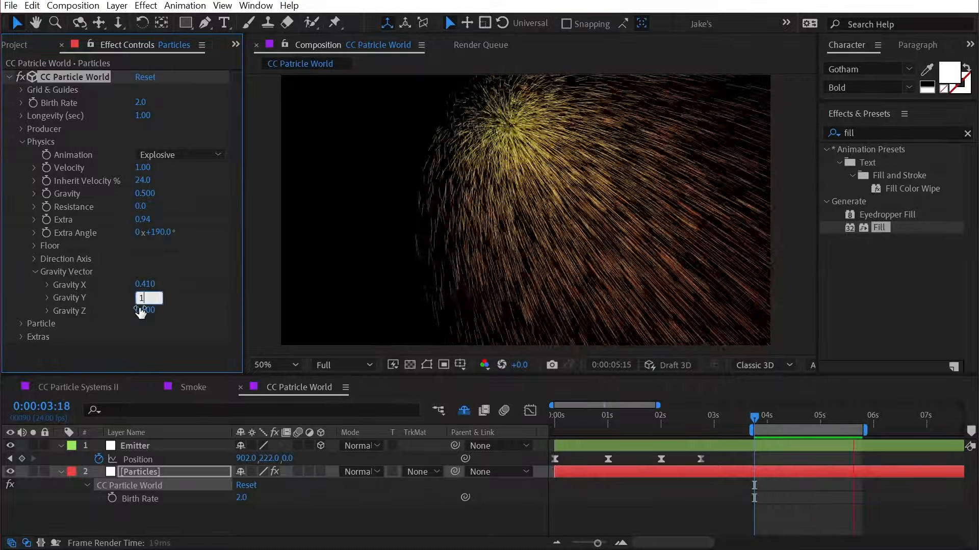
# Undo the experimental Gravity Vector changes back to Gravity X 0.000, Y 1.000 and Z 0.000.
pyautogui.press('Escape')
pyautogui.hotkey('ctrl', 'z')
pyautogui.hotkey('ctrl', 'z')
pyautogui.hotkey('ctrl', 'z')
pyautogui.hotkey('ctrl', 'z')
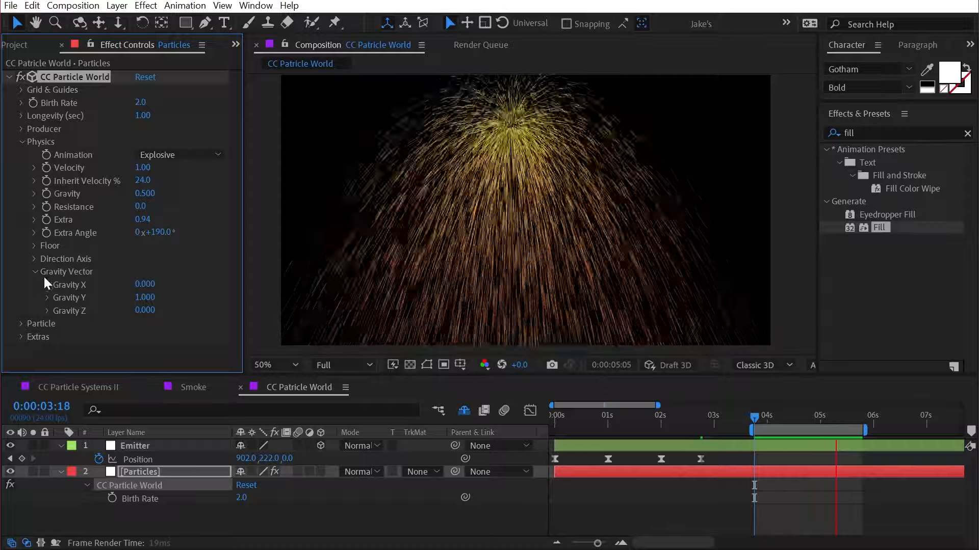
# Expand the Floor settings and show the grid at the Floor position with 31 subdivisions and a grid size of 0.72.
pyautogui.click(35, 272)
pyautogui.click(32, 244)
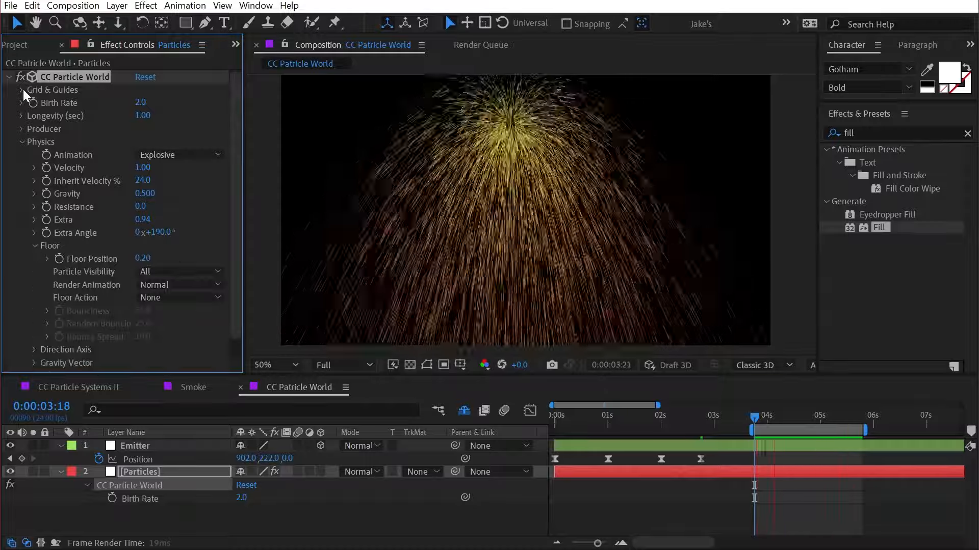
pyautogui.click(22, 90)
pyautogui.click(139, 155)
pyautogui.click(167, 166)
pyautogui.click(182, 182)
pyautogui.moveTo(142, 207)
pyautogui.mouseDown()
pyautogui.moveTo(177, 201)
pyautogui.moveTo(130, 193)
pyautogui.mouseUp()
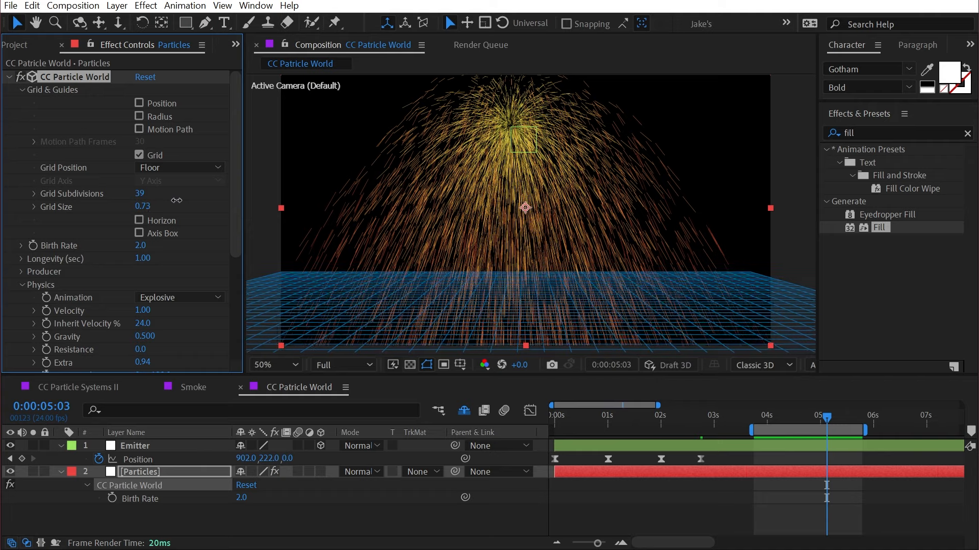
# Preview the particles falling past the floor grid and stop at 0:00:05:06.
pyautogui.click(794, 421)
pyautogui.press('space')
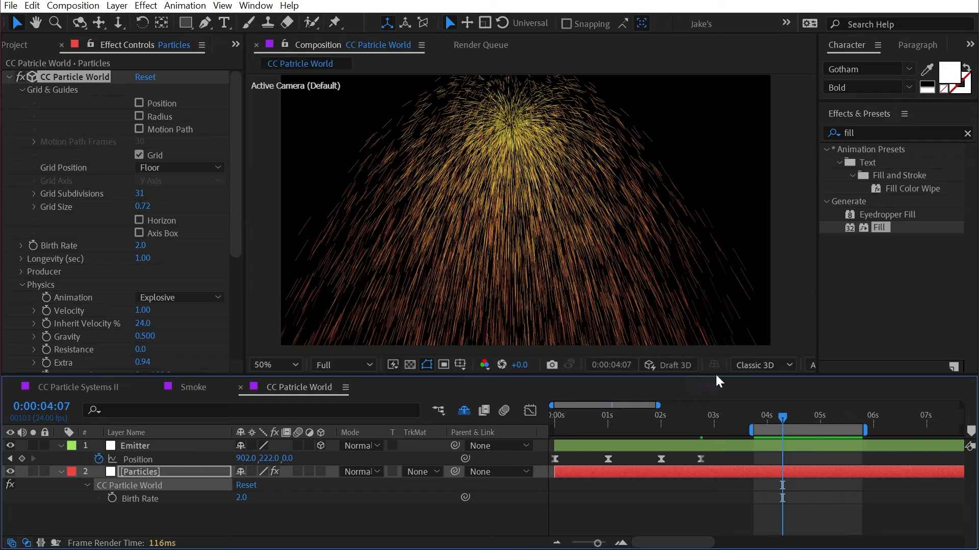
pyautogui.press('space')
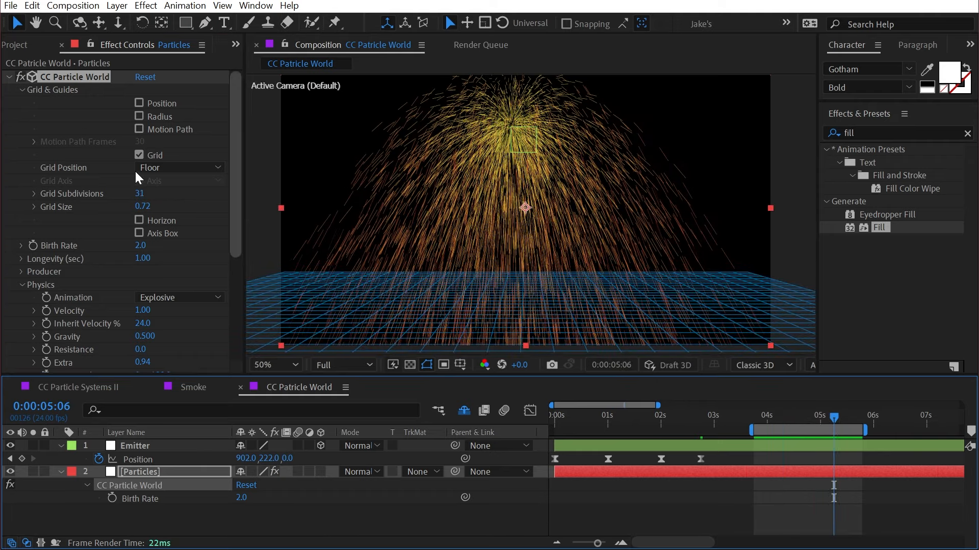
# Collapse Grid & Guides, set the Floor Action to Bounce with a Floor Position of 0.20, and preview the particles.
pyautogui.click(21, 90)
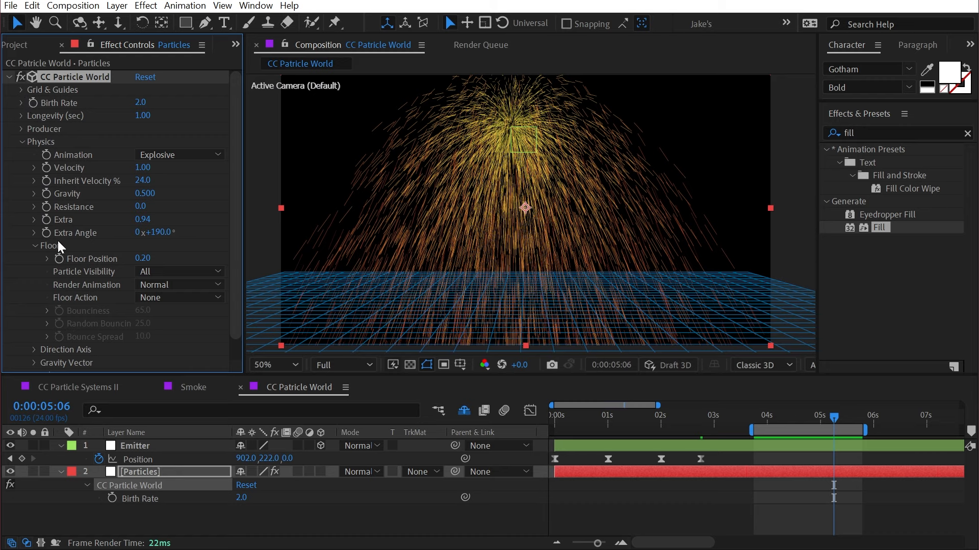
pyautogui.scroll(-2, 86, 260)
pyautogui.moveTo(132, 241); pyautogui.dragTo(166, 240)
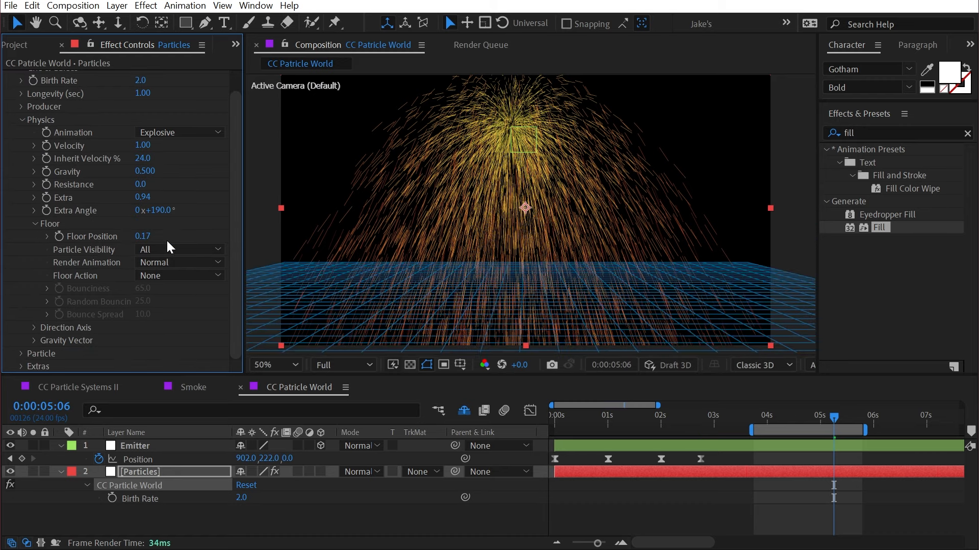
pyautogui.click(152, 278)
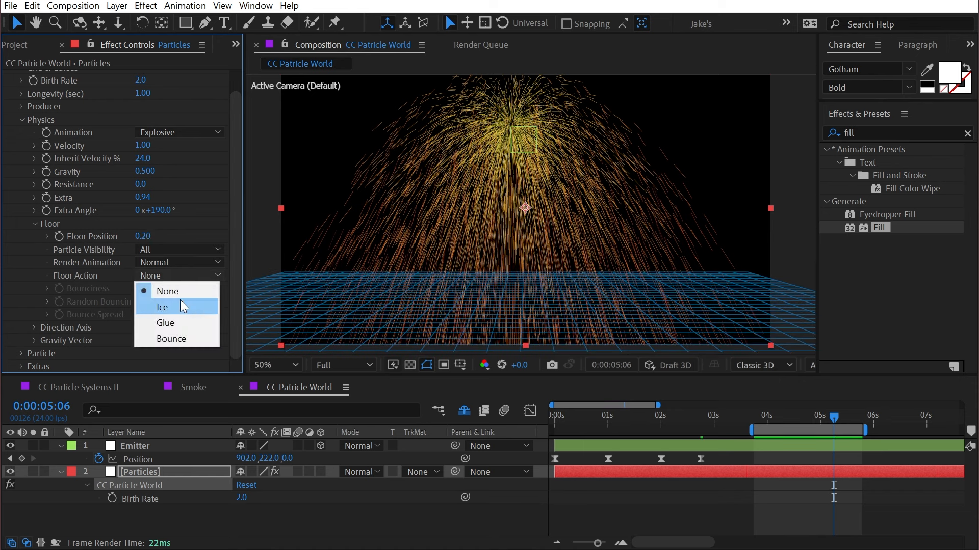
pyautogui.click(186, 334)
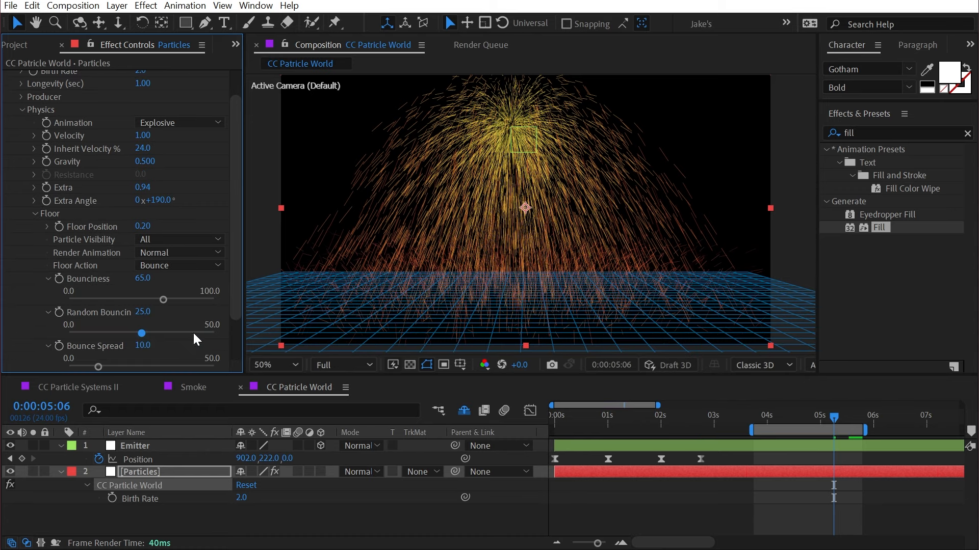
pyautogui.moveTo(801, 416); pyautogui.dragTo(756, 413)
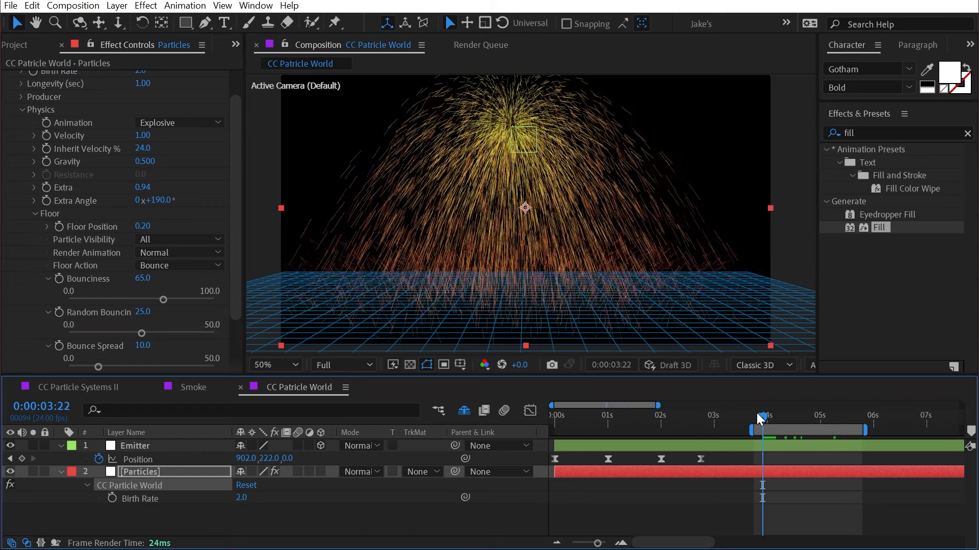
pyautogui.press('space')
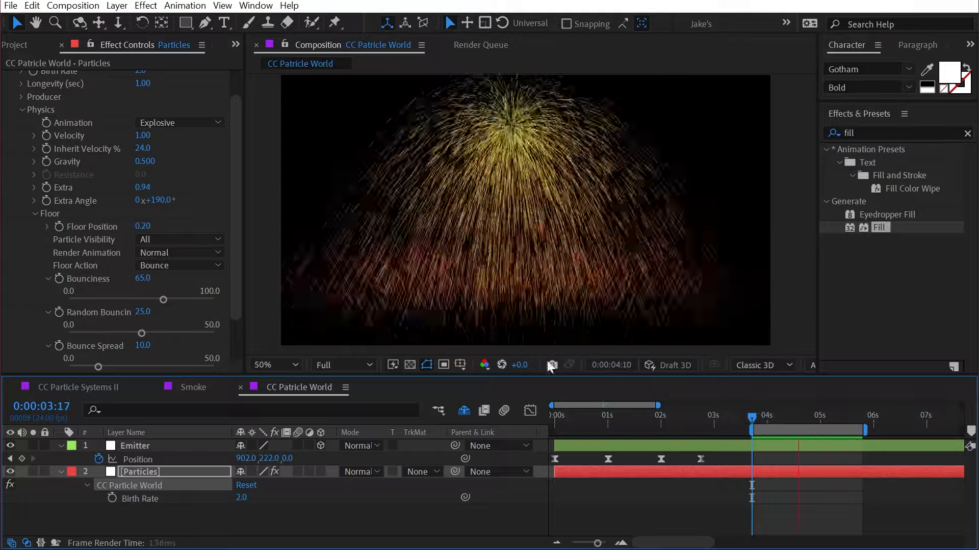
# Raise the floor by setting Floor Position to 0.06 and change the Particle Type to Motion Polygon.
pyautogui.moveTo(143, 226); pyautogui.dragTo(129, 226)
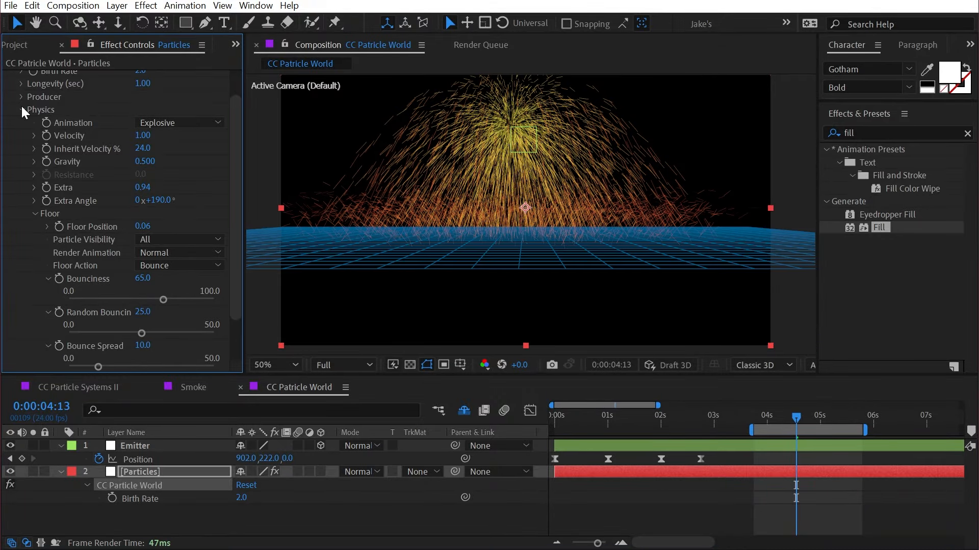
pyautogui.click(21, 110)
pyautogui.click(21, 155)
pyautogui.click(157, 166)
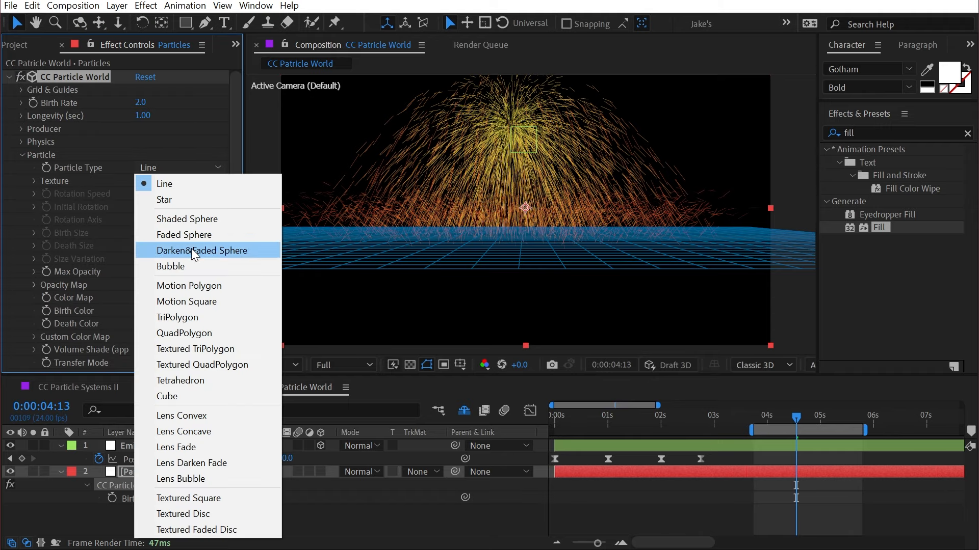
pyautogui.click(196, 282)
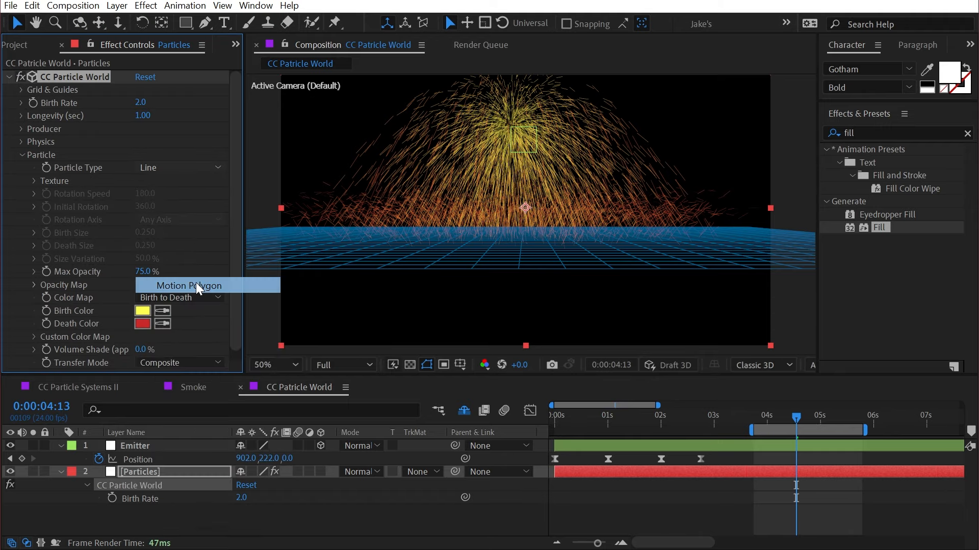
# Reopen the Physics settings, preview the polygon particles, and raise the floor Bounciness to 95.8.
pyautogui.click(22, 155)
pyautogui.click(21, 142)
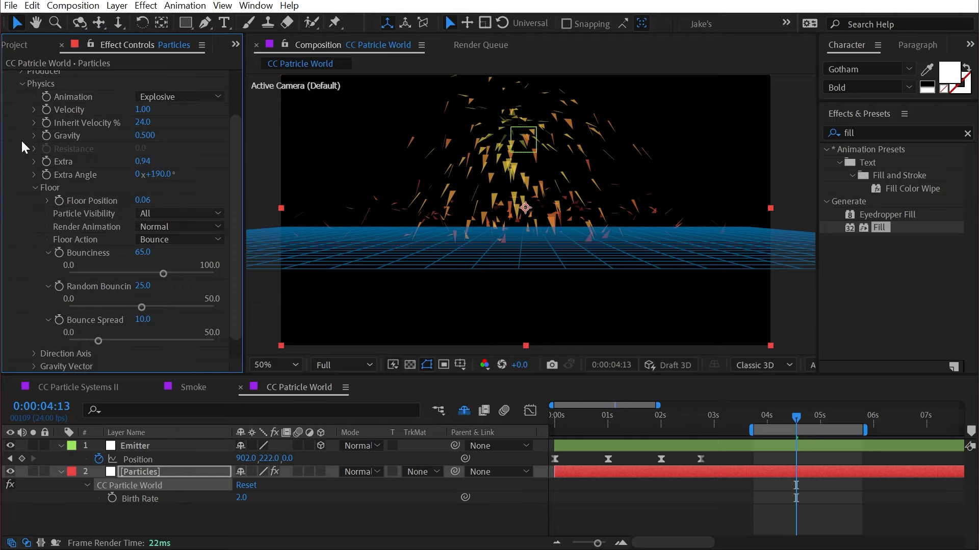
pyautogui.press('space')
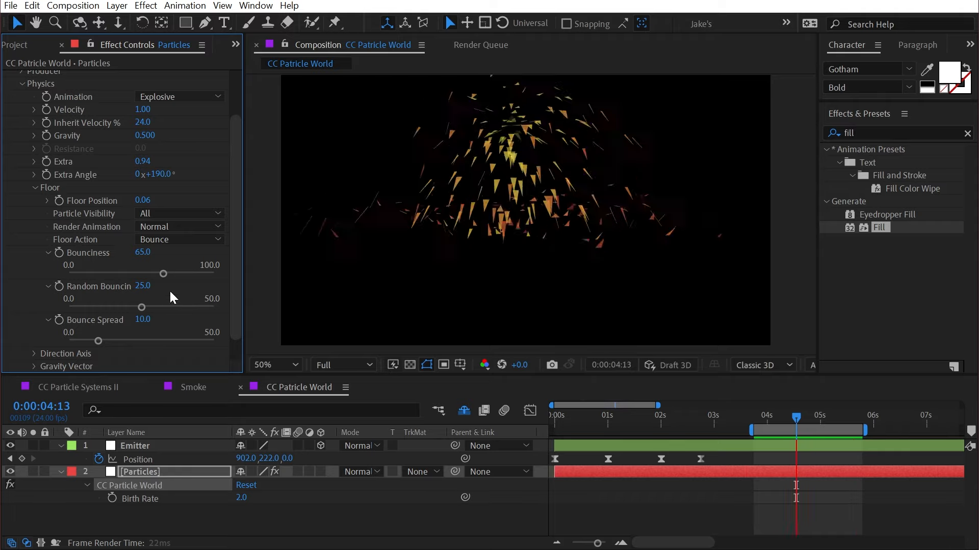
pyautogui.moveTo(164, 274); pyautogui.dragTo(194, 271)
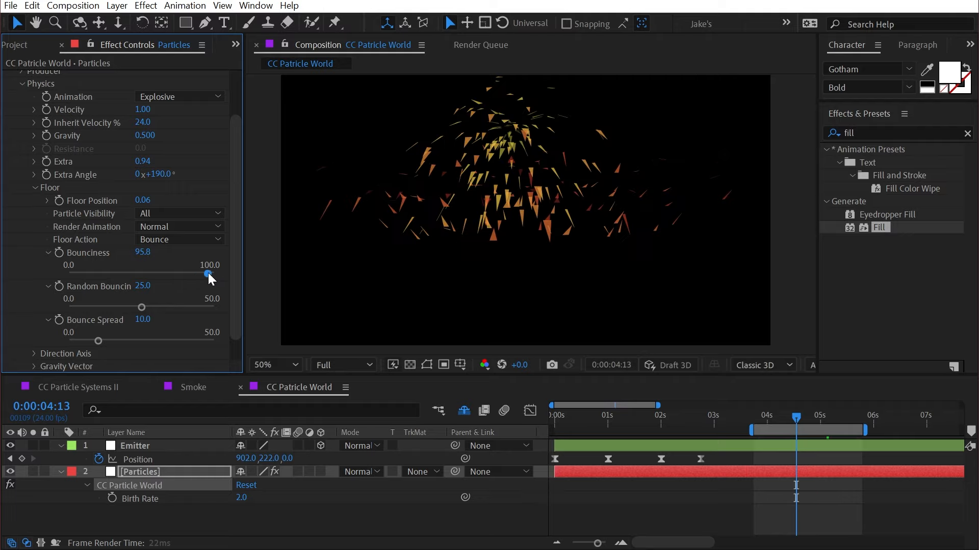
pyautogui.moveTo(208, 273)
pyautogui.mouseDown()
pyautogui.moveTo(84, 273)
pyautogui.moveTo(207, 274)
pyautogui.mouseUp()
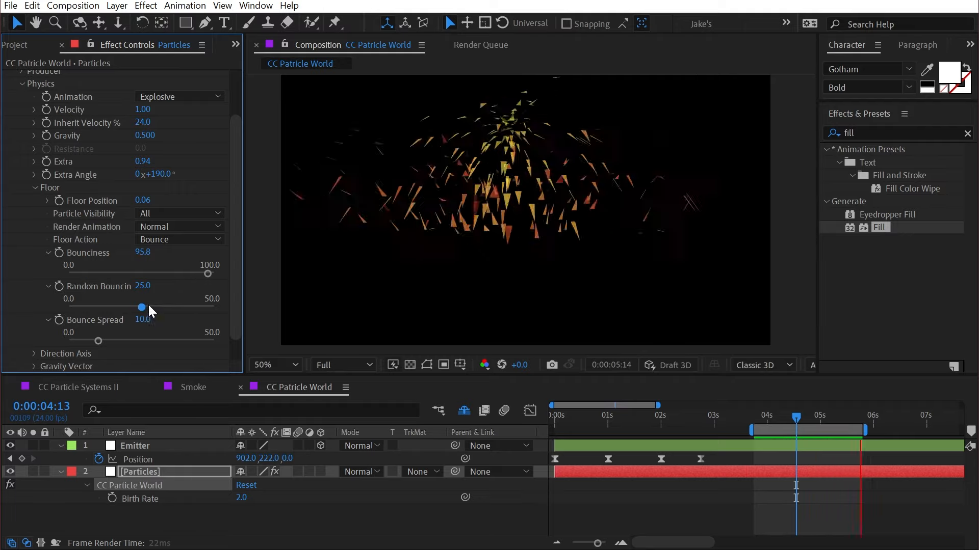
# Set the random bounciness to 40.7, preview a Bounce Spread of 0.0, and raise the spread to 32.5.
pyautogui.moveTo(141, 307); pyautogui.dragTo(189, 307)
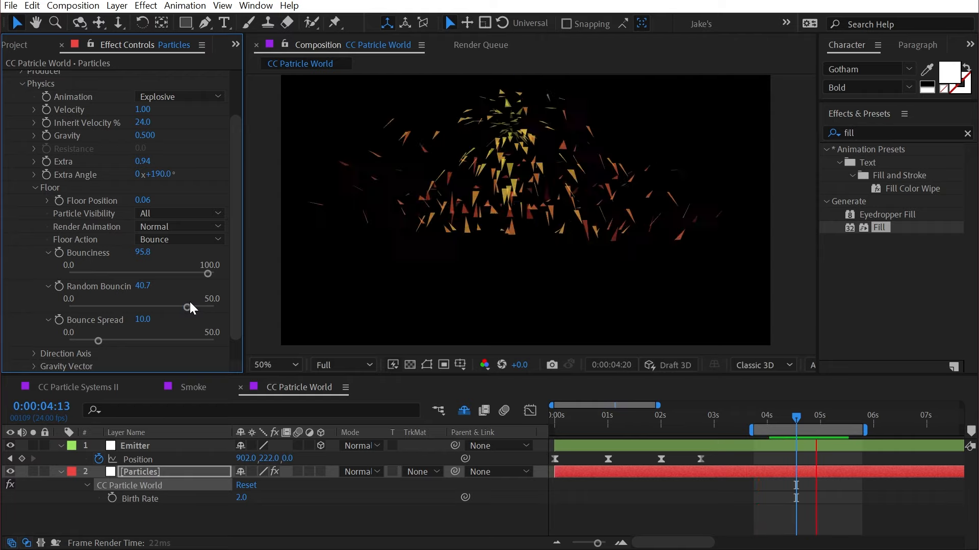
pyautogui.moveTo(99, 341); pyautogui.dragTo(121, 341)
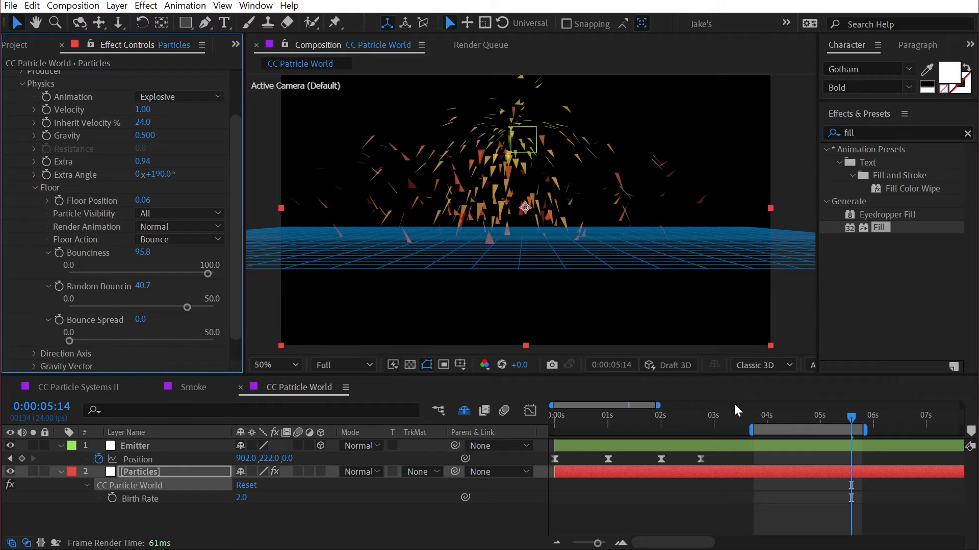
pyautogui.click(769, 413)
pyautogui.press('space')
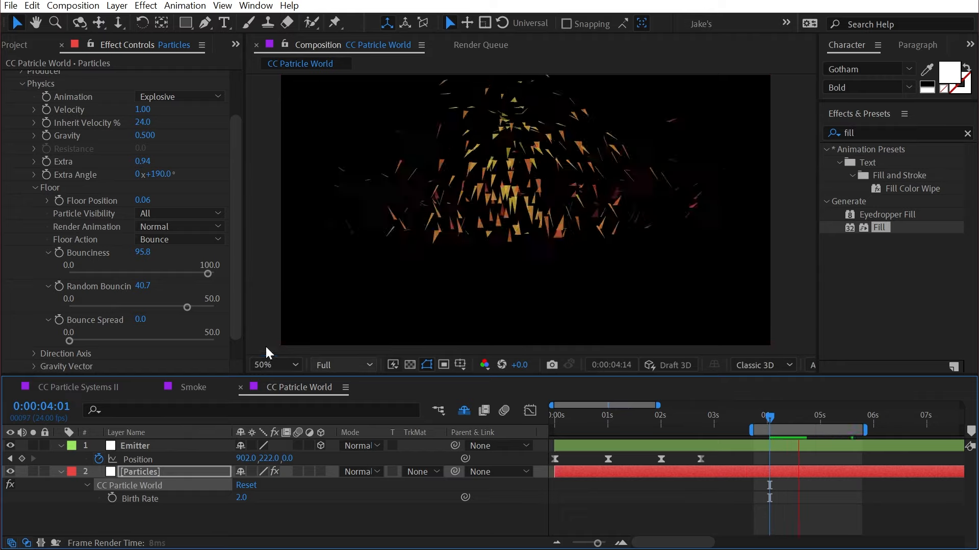
pyautogui.moveTo(90, 340); pyautogui.dragTo(163, 340)
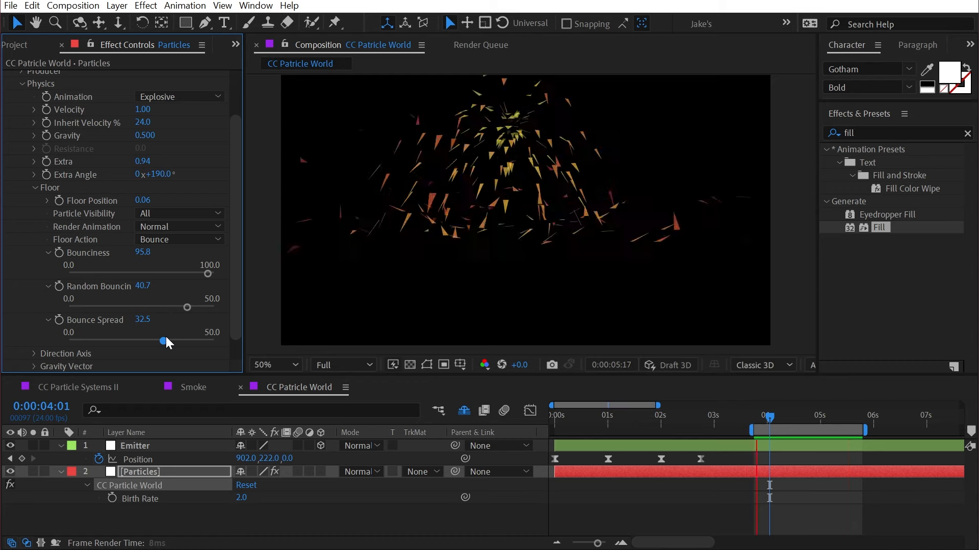
pyautogui.press('space')
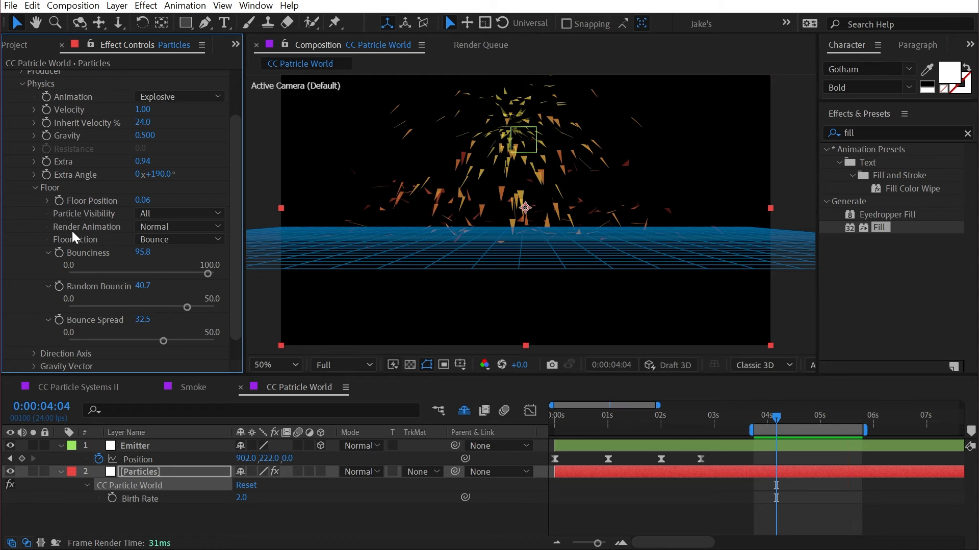
# Set the floor's Render Animation to Reflected on Floor.
pyautogui.click(152, 225)
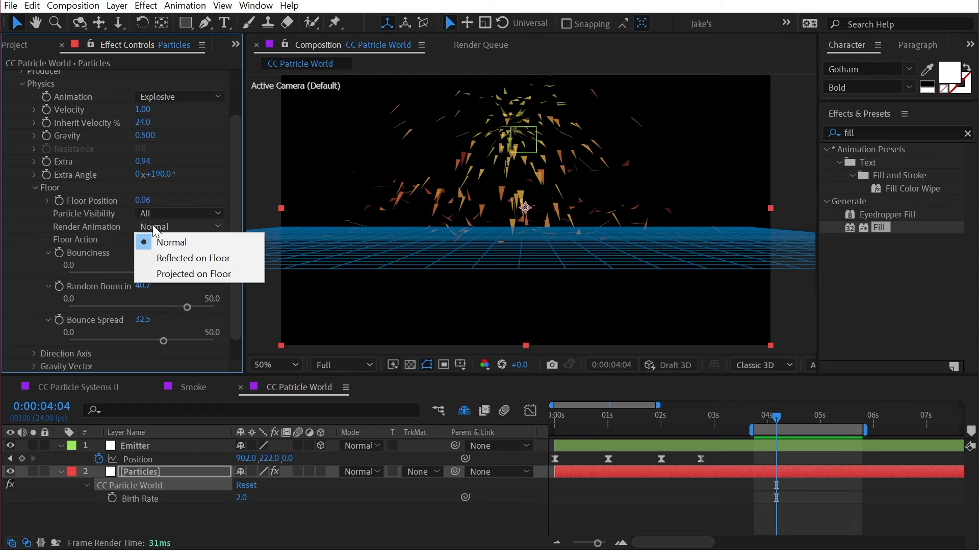
pyautogui.click(184, 257)
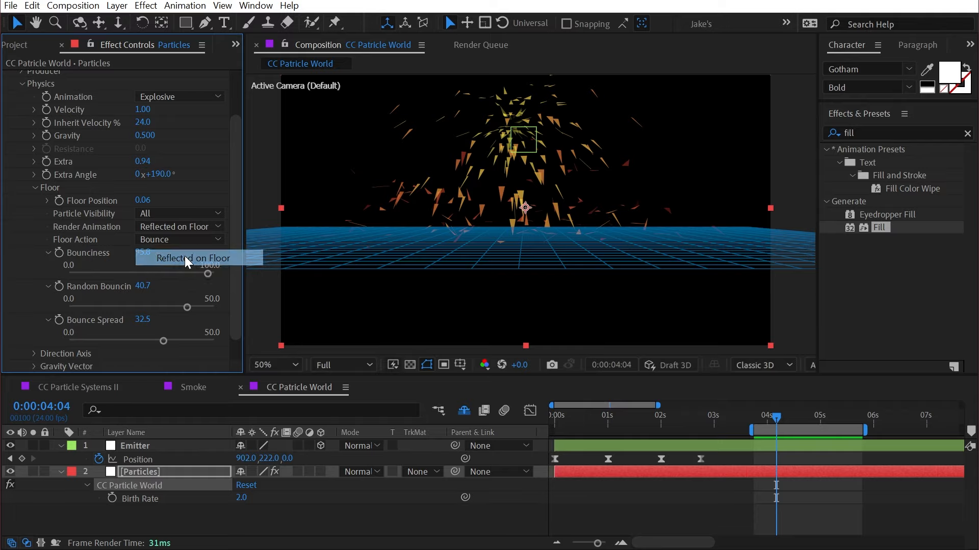
# Preview the floor reflection, try Projected on Floor, and set the floor's Render Animation to Normal.
pyautogui.press('space')
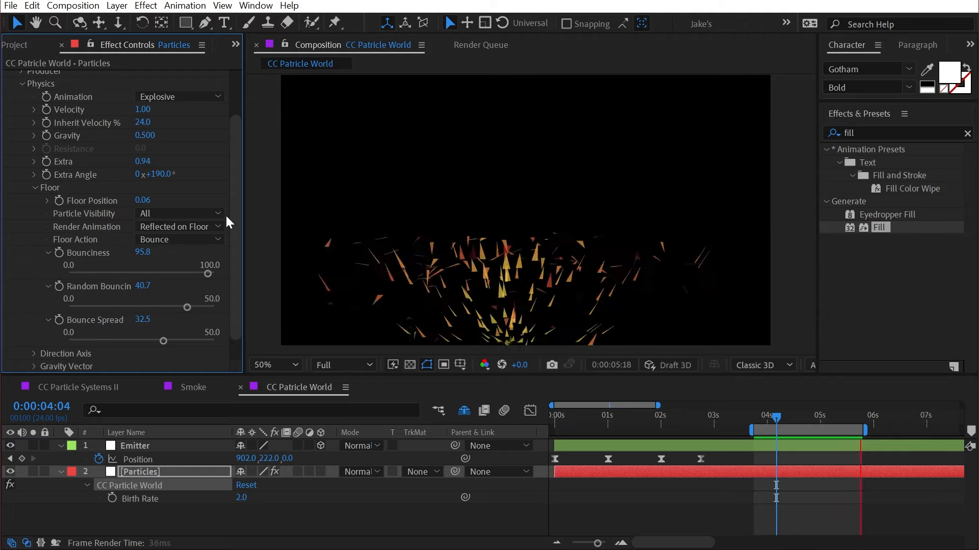
pyautogui.click(203, 226)
pyautogui.click(207, 274)
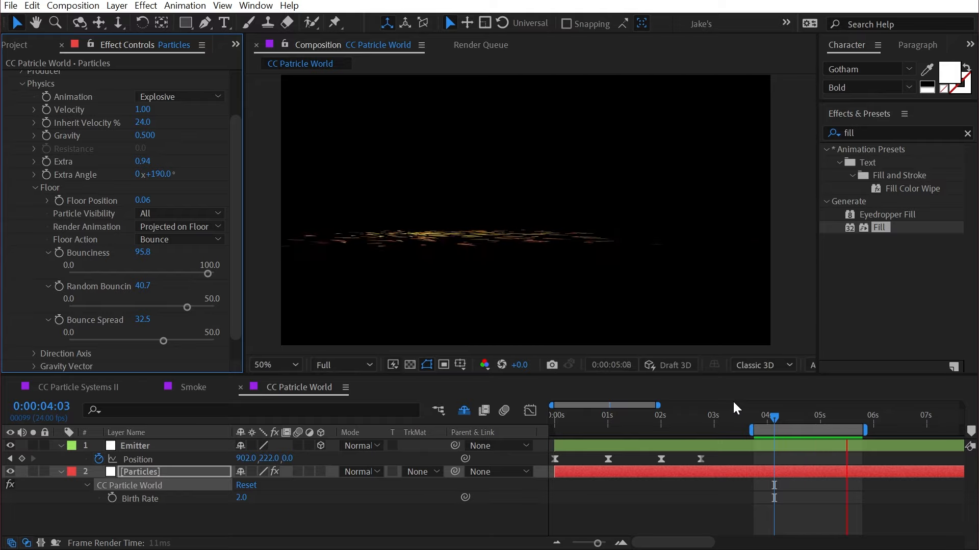
pyautogui.click(186, 227)
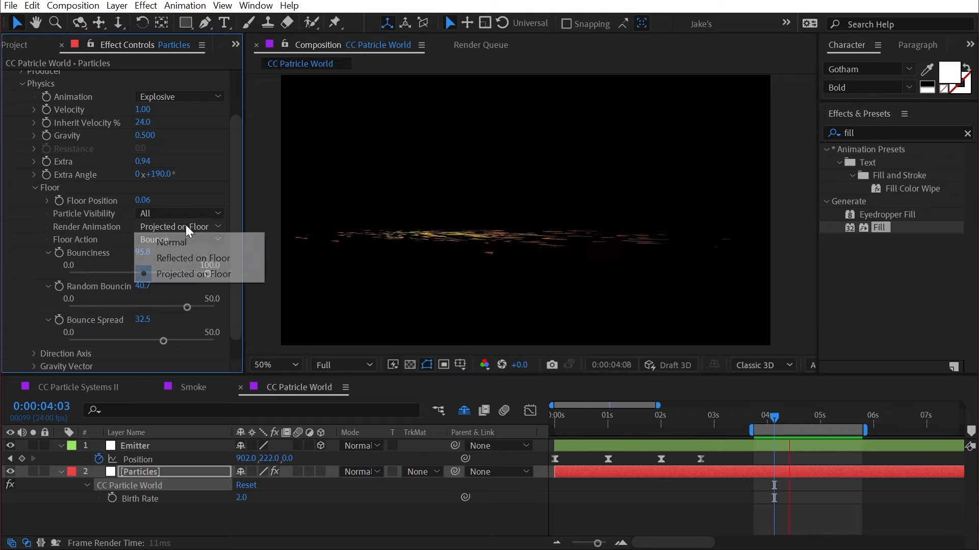
pyautogui.click(195, 243)
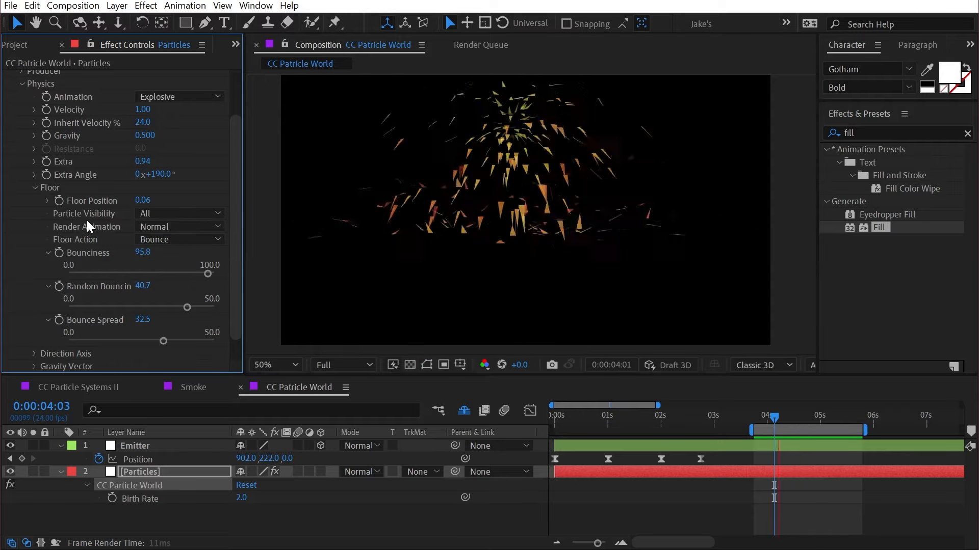
# Set the floor's Particle Visibility to Above Floor and check the particles at 0:00:04:09.
pyautogui.click(146, 214)
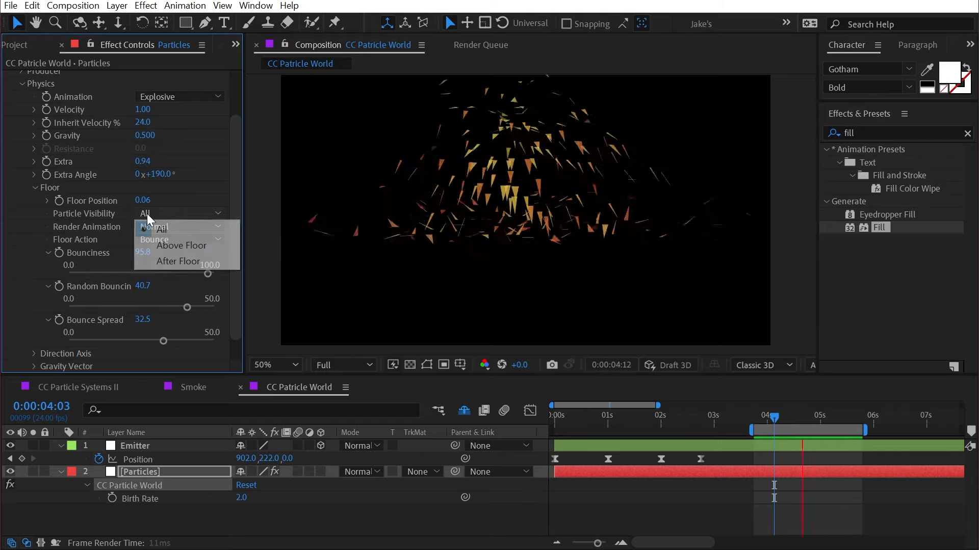
pyautogui.click(203, 247)
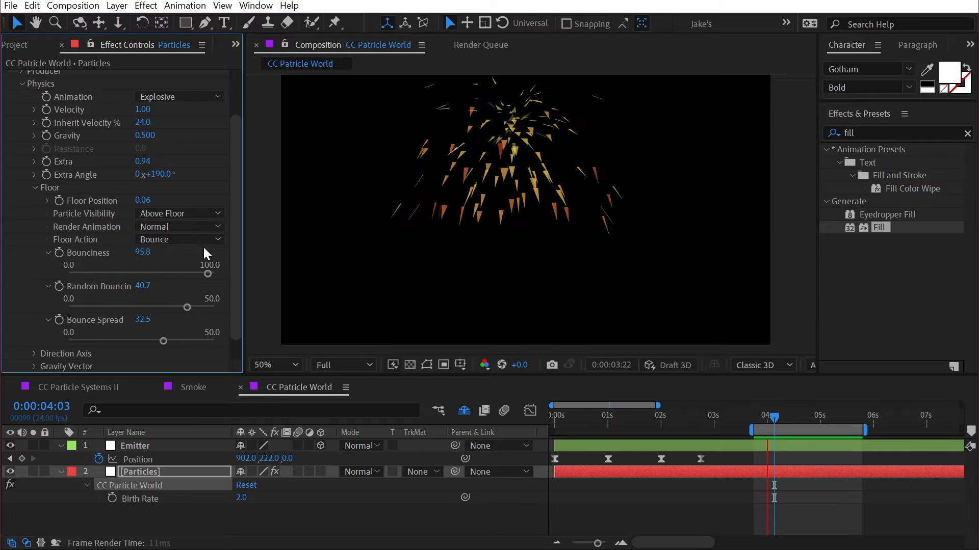
pyautogui.moveTo(773, 421); pyautogui.dragTo(787, 421)
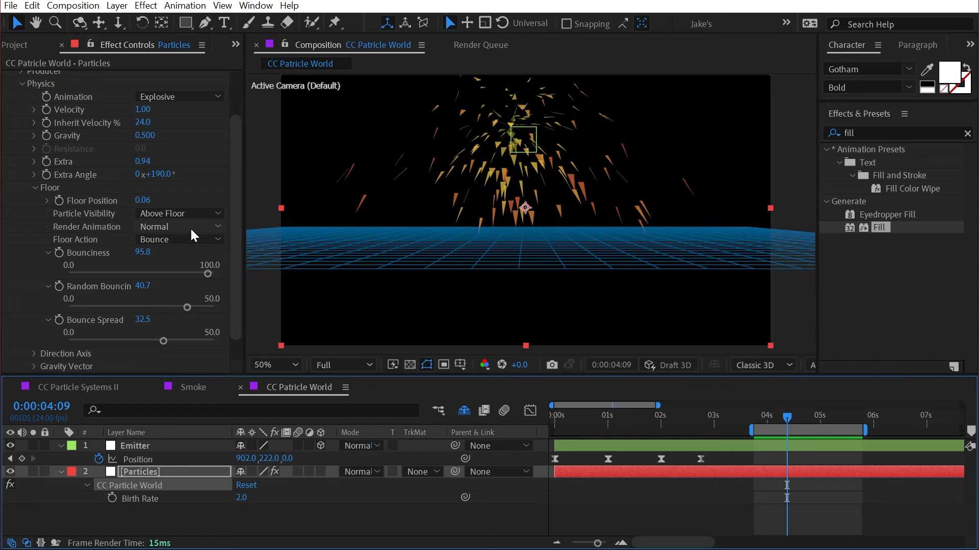
# Change Particle Visibility to After Floor, preview the particles, and restore the visibility to All.
pyautogui.click(187, 214)
pyautogui.click(197, 260)
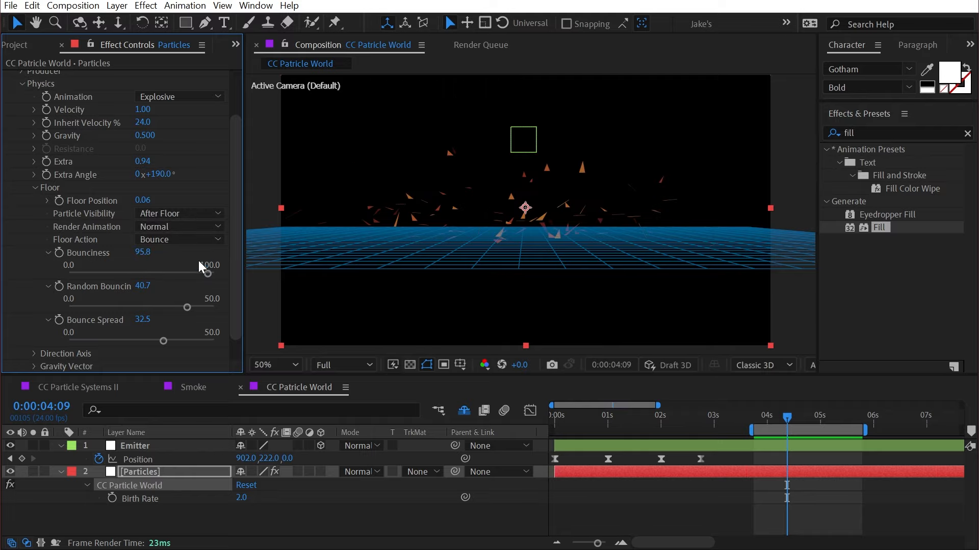
pyautogui.press('space')
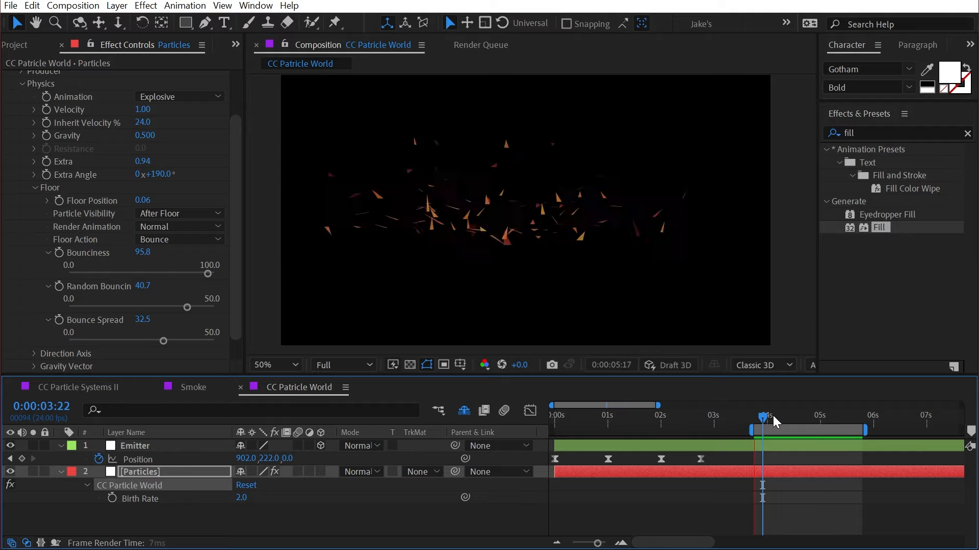
pyautogui.click(194, 214)
pyautogui.click(185, 230)
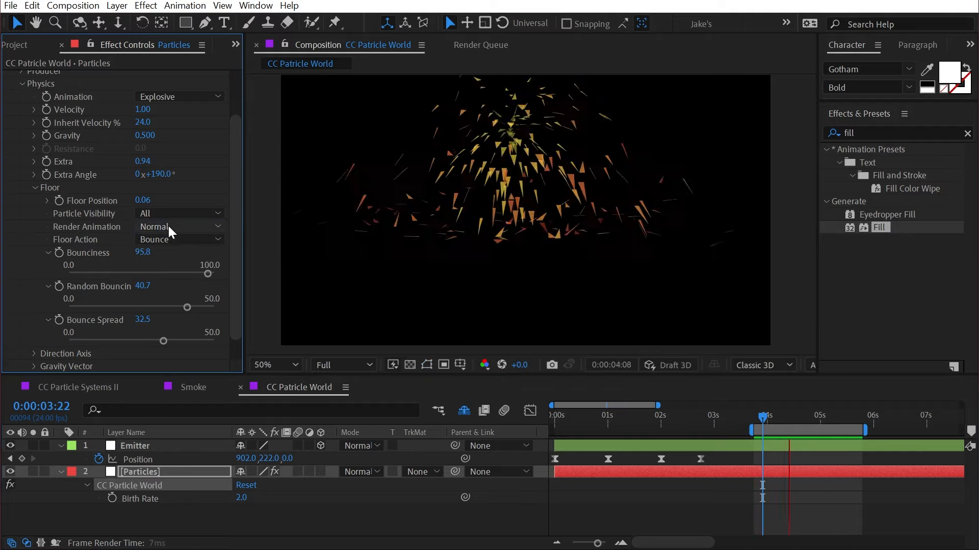
# Try Ice as the Floor Action and switch it to Glue while previewing the particles.
pyautogui.click(170, 239)
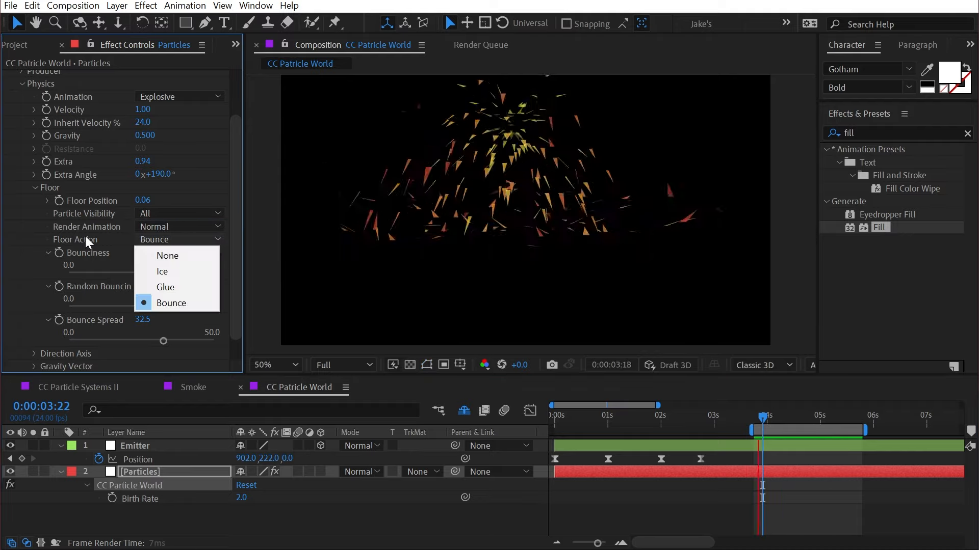
pyautogui.click(179, 271)
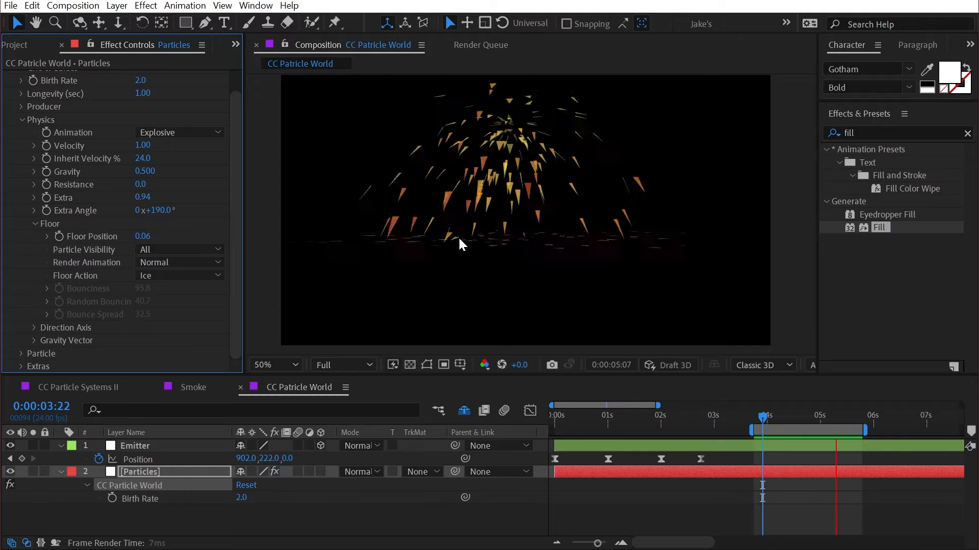
pyautogui.click(182, 275)
pyautogui.click(186, 321)
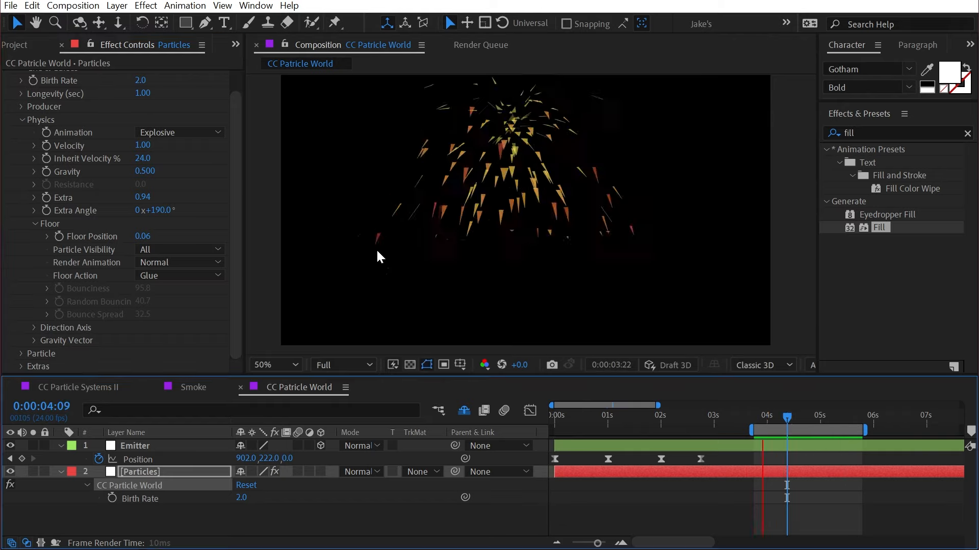
# Collapse the Physics settings, open the Particle settings, and change the Particle Type to TriPolygon.
pyautogui.click(22, 120)
pyautogui.click(21, 154)
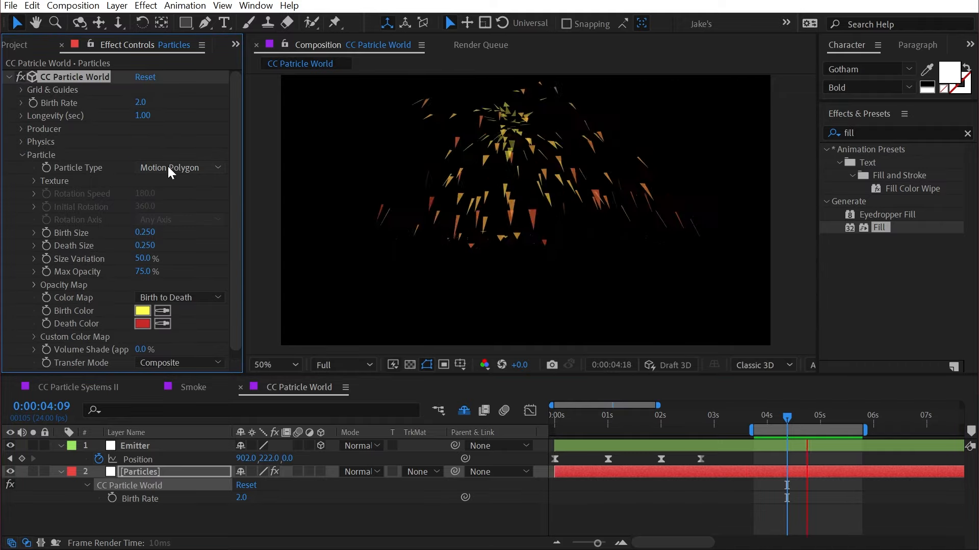
pyautogui.click(188, 168)
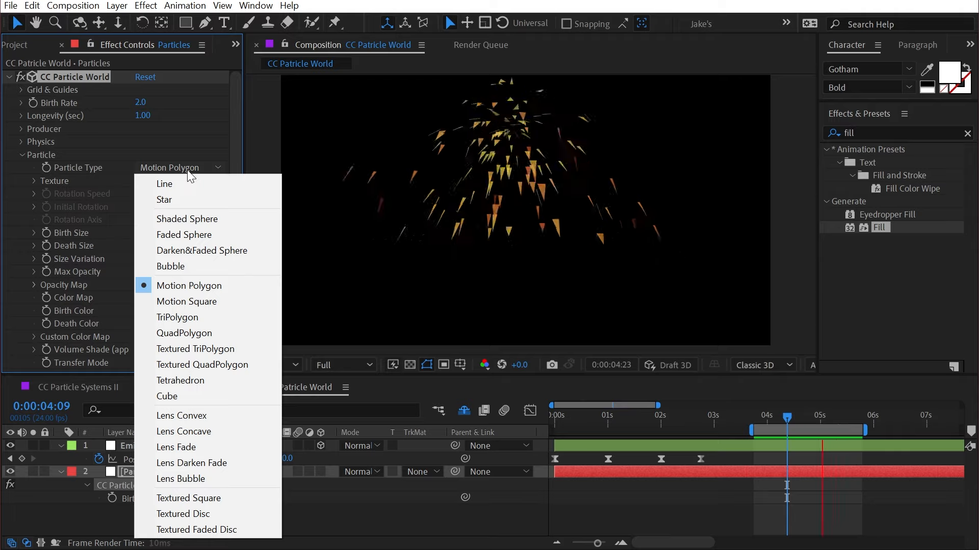
pyautogui.click(225, 316)
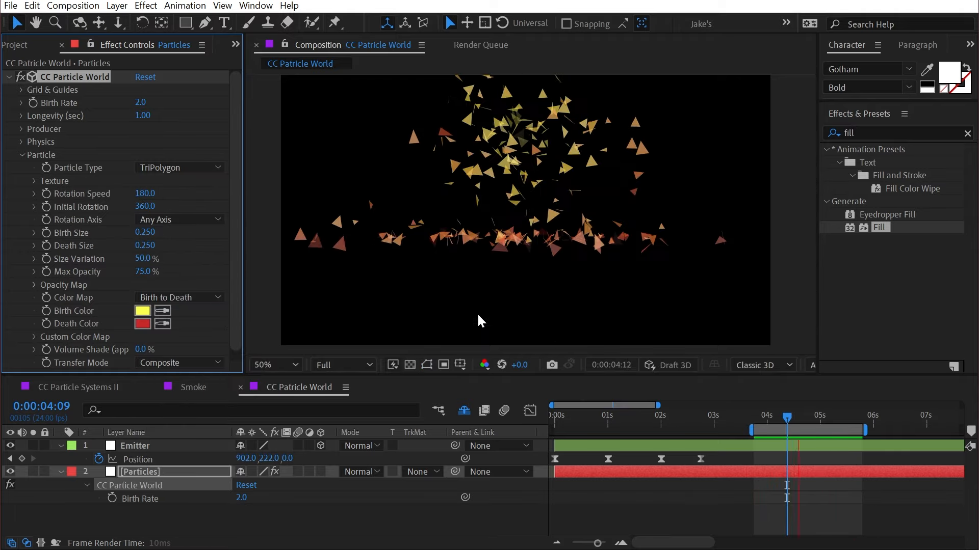
# Set the Floor Action to None and collapse the Floor and Physics settings.
pyautogui.click(21, 141)
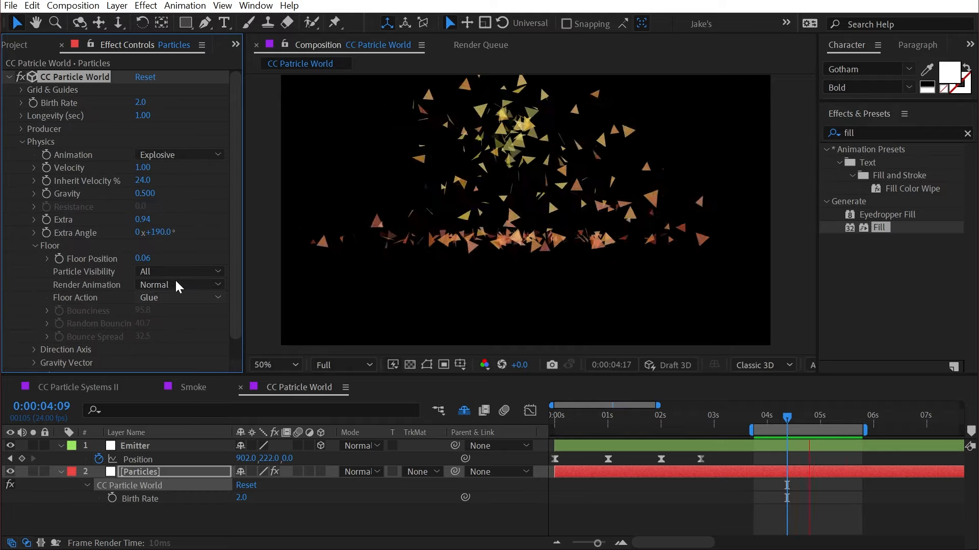
pyautogui.click(148, 298)
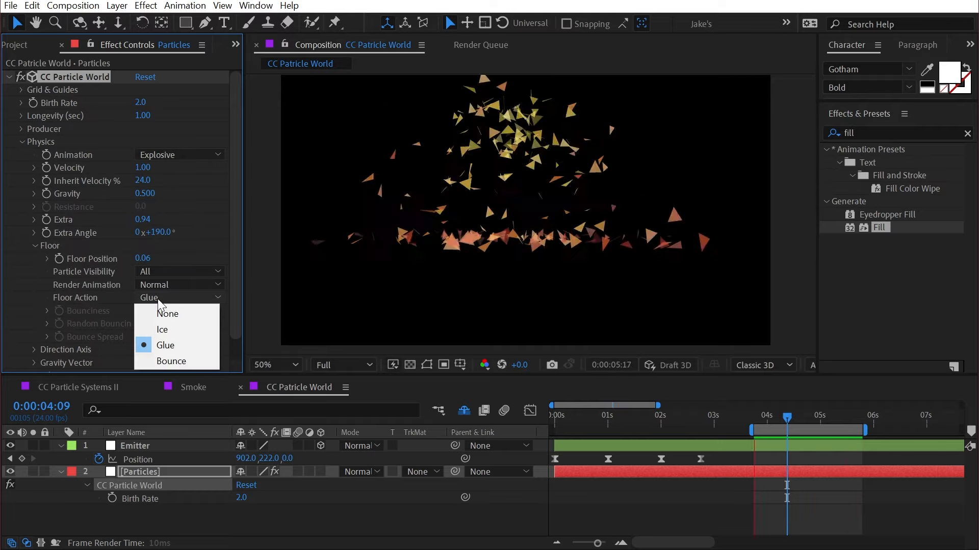
pyautogui.click(192, 316)
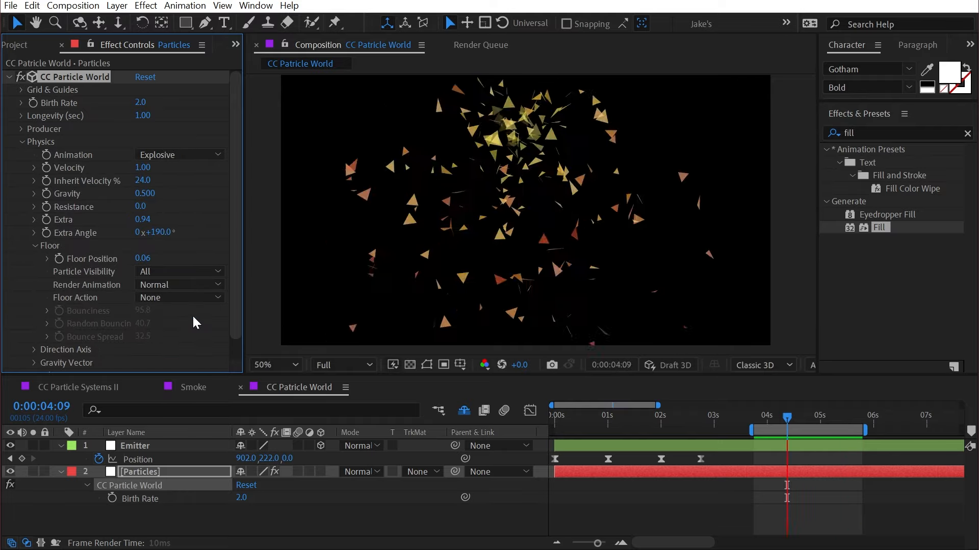
pyautogui.click(51, 245)
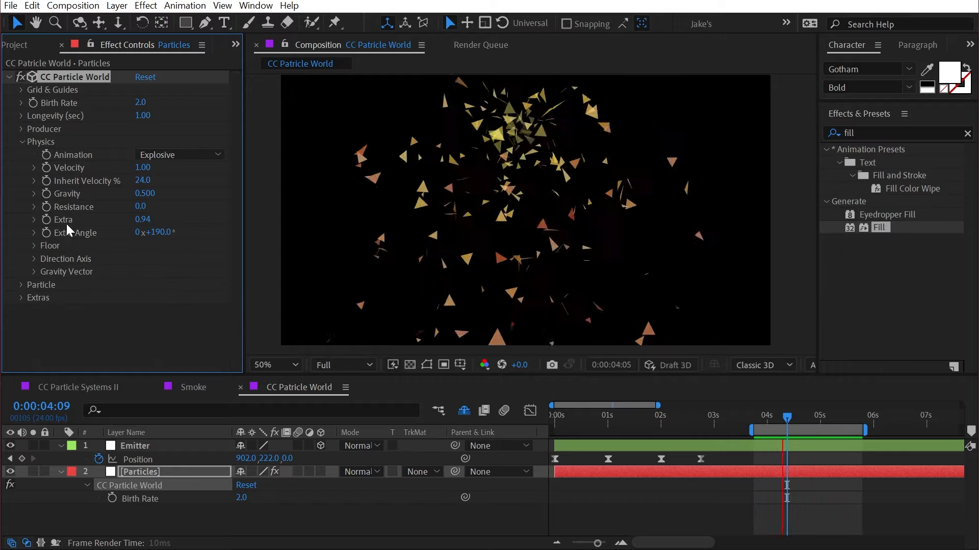
pyautogui.click(24, 145)
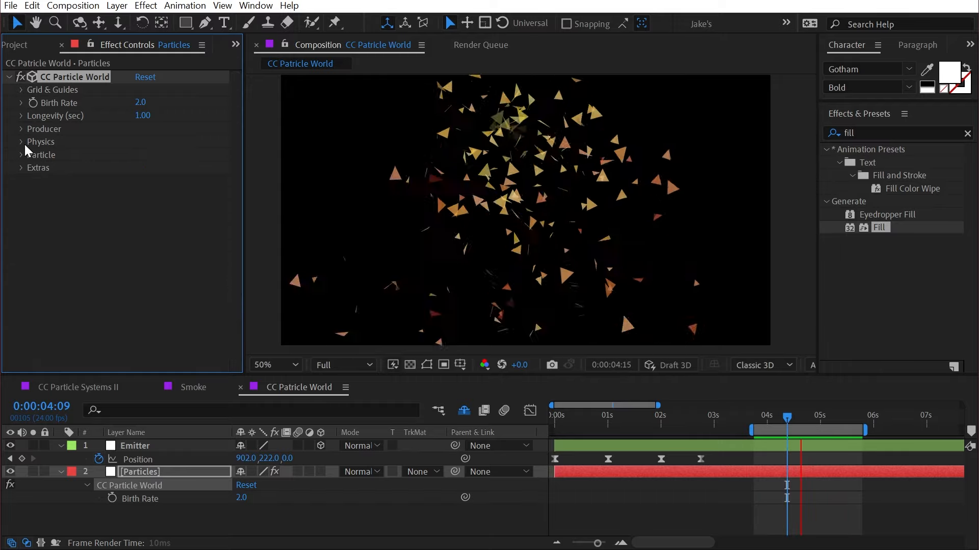
# Change the Particle Type to Line and stop the preview.
pyautogui.click(22, 152)
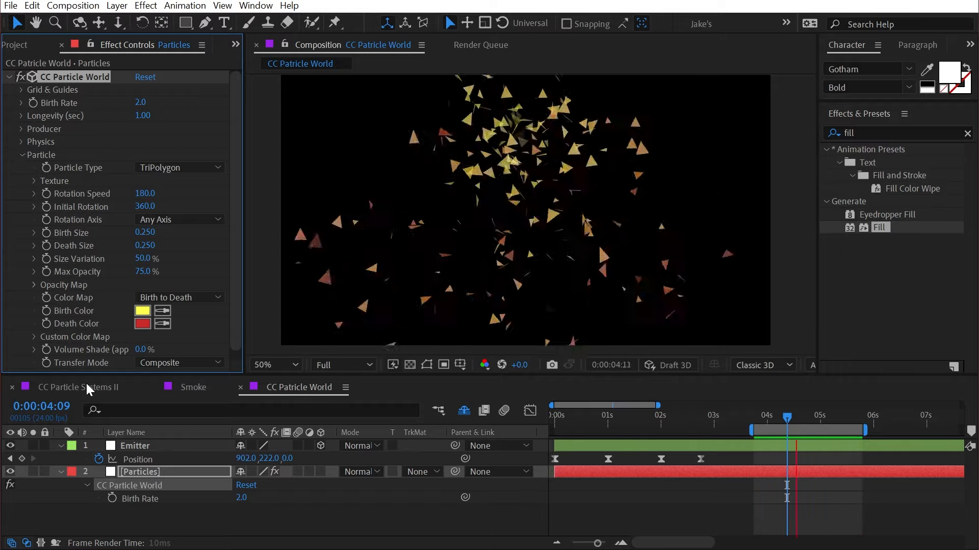
pyautogui.click(160, 167)
pyautogui.click(163, 183)
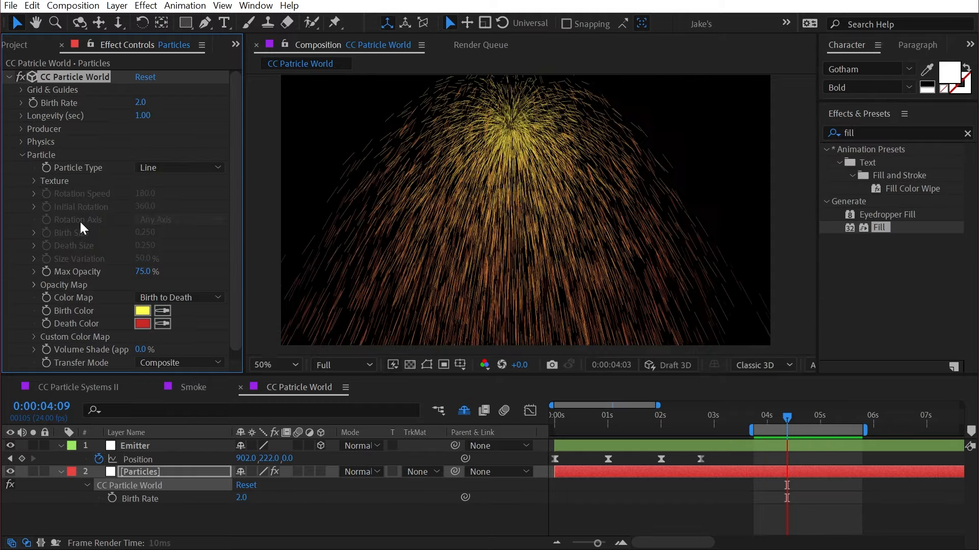
pyautogui.press('space')
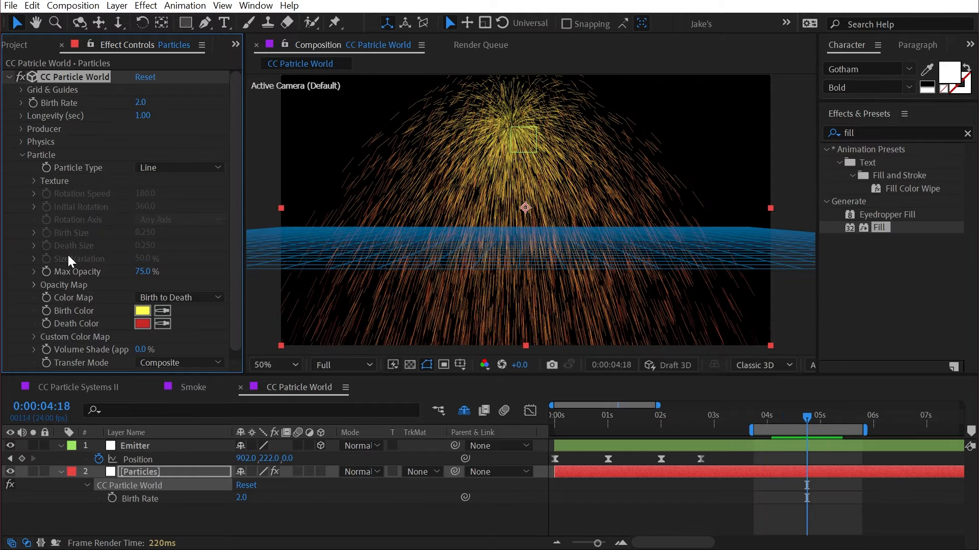
# Check the Transfer Mode options, expand the Opacity Map, and draw an irregular freehand opacity curve across it.
pyautogui.scroll(-1, 67, 263)
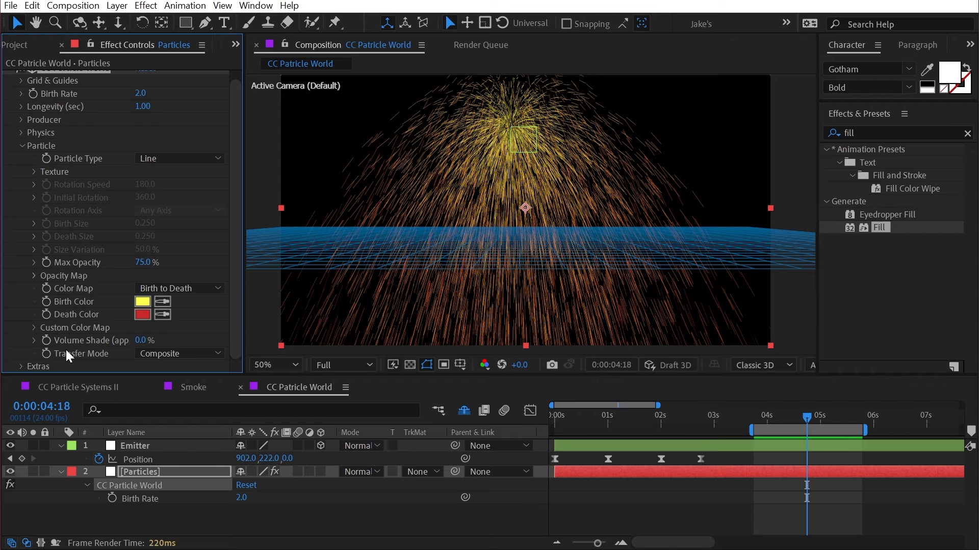
pyautogui.click(192, 354)
pyautogui.click(201, 357)
pyautogui.click(34, 276)
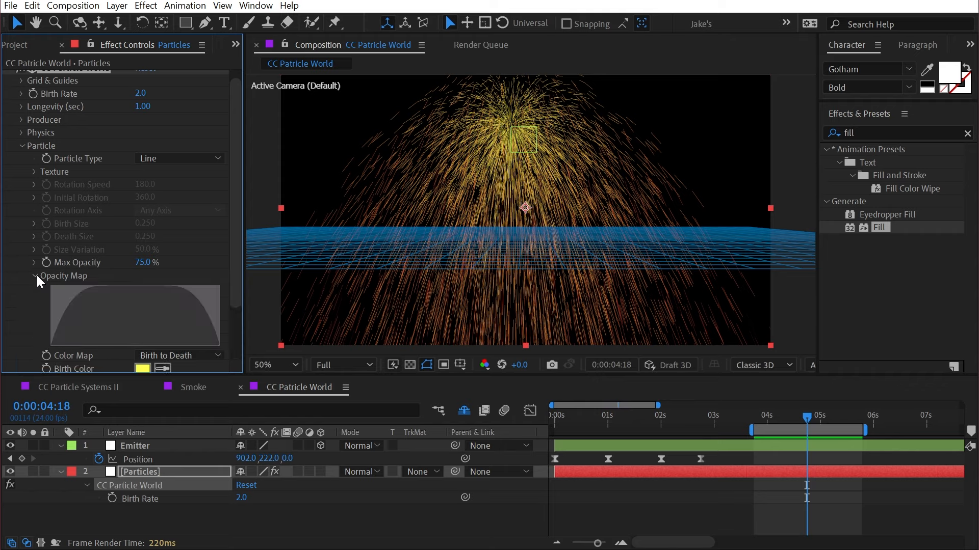
pyautogui.scroll(-3, 30, 264)
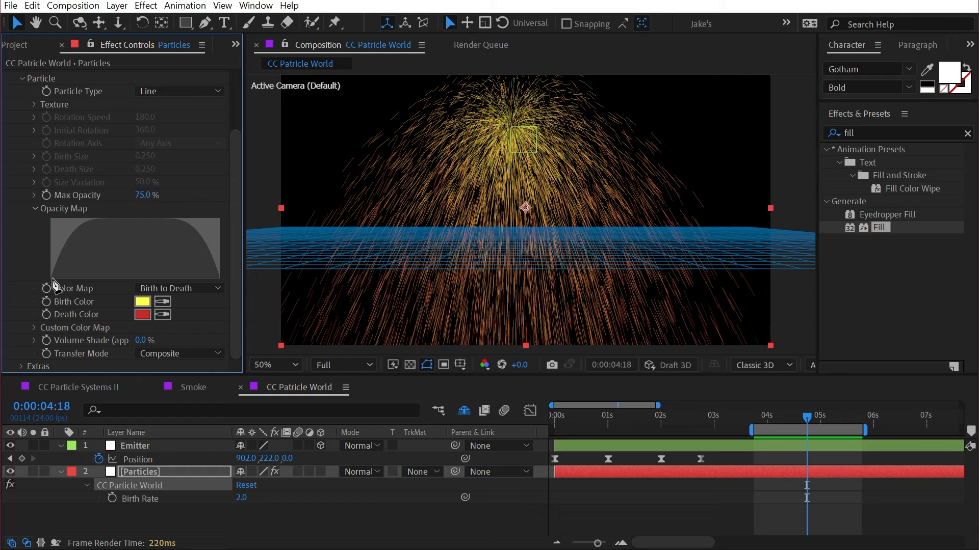
pyautogui.moveTo(53, 285)
pyautogui.mouseDown()
pyautogui.moveTo(84, 255)
pyautogui.moveTo(102, 224)
pyautogui.moveTo(159, 217)
pyautogui.moveTo(176, 255)
pyautogui.moveTo(189, 233)
pyautogui.moveTo(196, 263)
pyautogui.moveTo(209, 227)
pyautogui.moveTo(213, 261)
pyautogui.mouseUp()
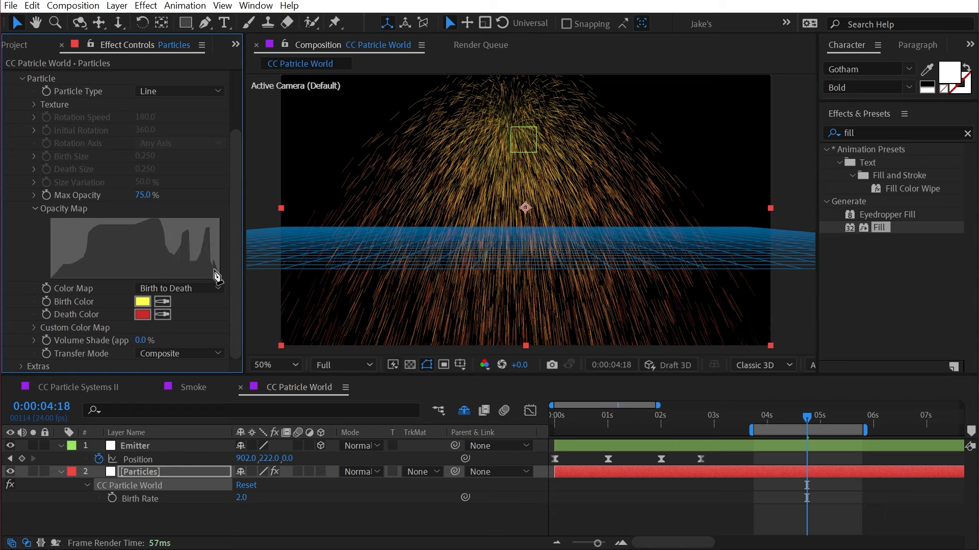
# Shorten the particles' Longevity to 0.55 seconds and turn off the floor grid in Grid & Guides.
pyautogui.scroll(3, 229, 289)
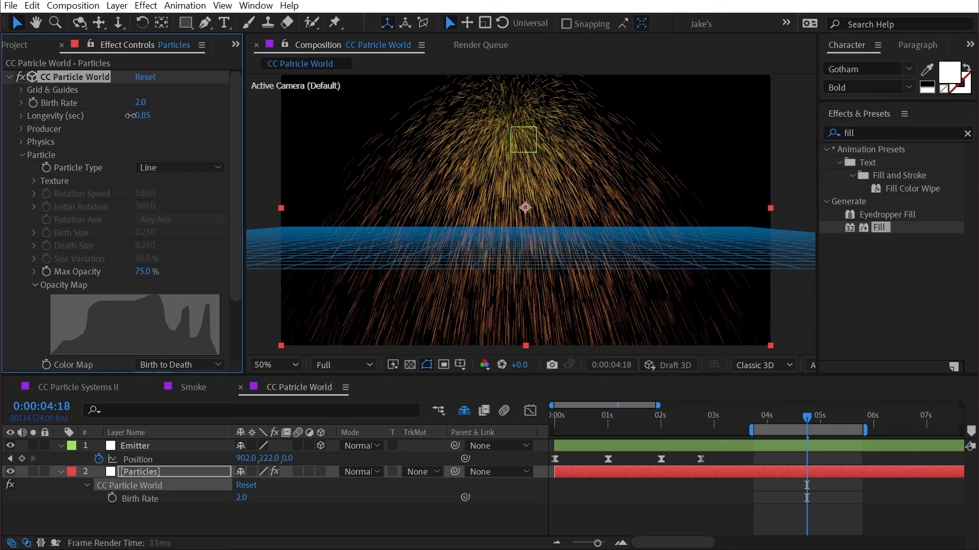
pyautogui.moveTo(108, 114); pyautogui.dragTo(107, 114)
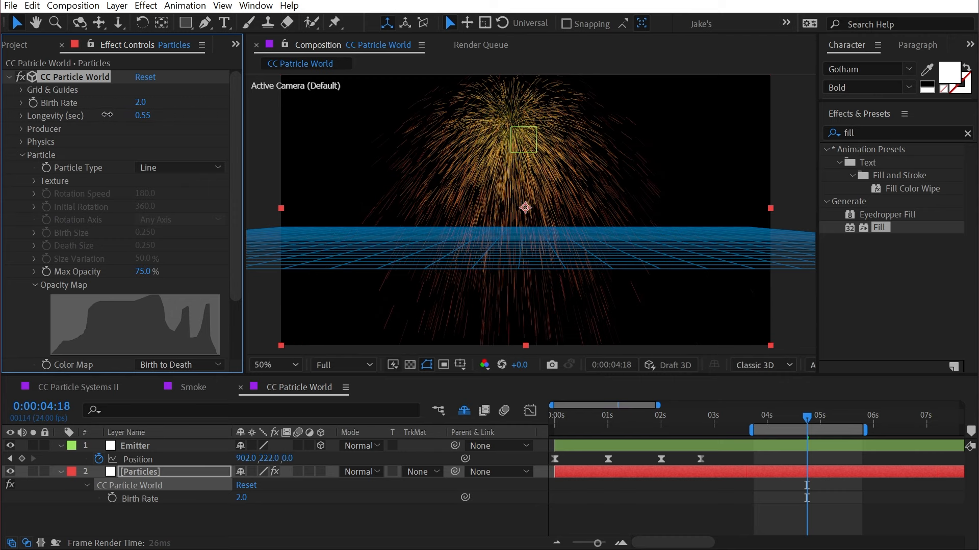
pyautogui.click(21, 89)
pyautogui.click(134, 151)
pyautogui.click(21, 90)
# Set both Velocity and Inherit Velocity % to 0 in the Physics settings.
pyautogui.click(21, 141)
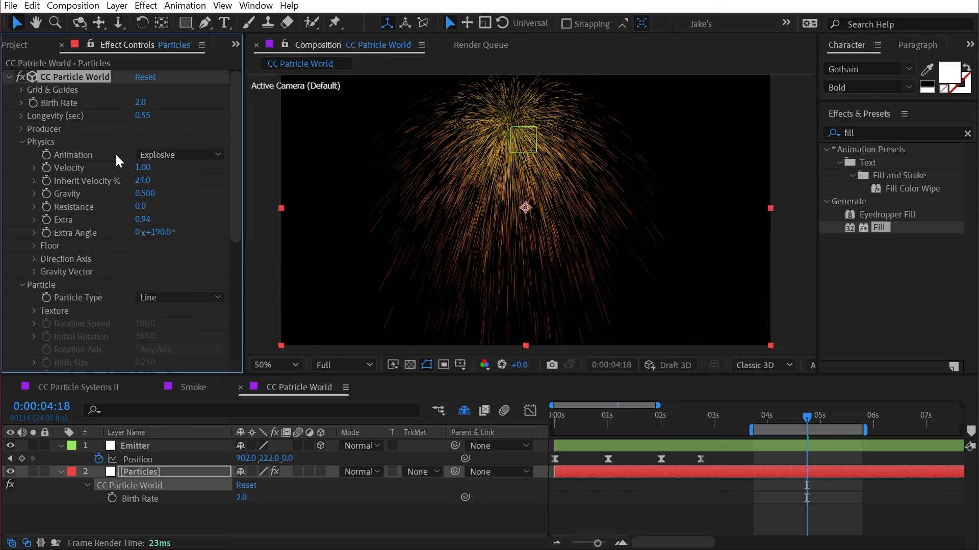
pyautogui.click(147, 168)
pyautogui.press('Tab')
pyautogui.write('0')
pyautogui.press('Tab')
pyautogui.press('Return')
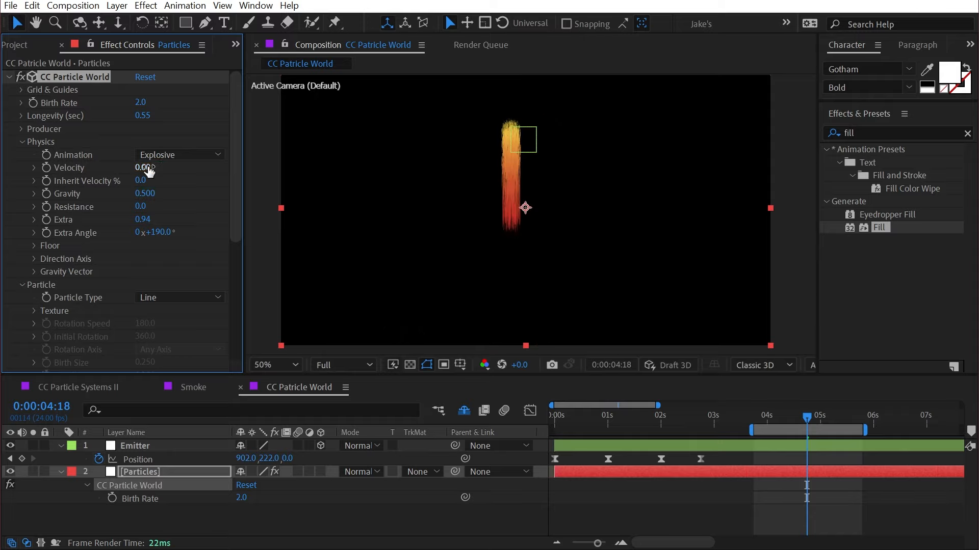
# Reset the Extra and Extra Angle physics values to their defaults.
pyautogui.rightClick(72, 219)
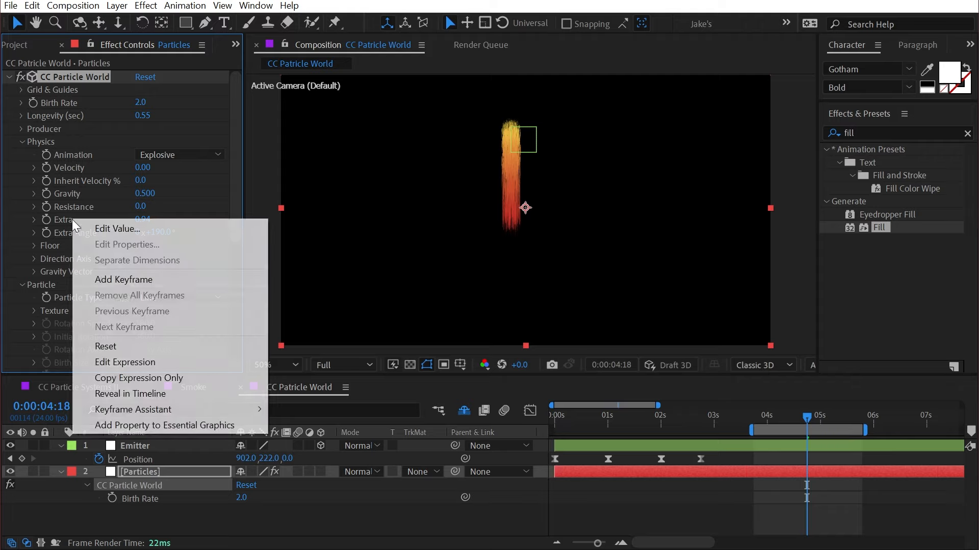
pyautogui.click(97, 343)
pyautogui.rightClick(76, 234)
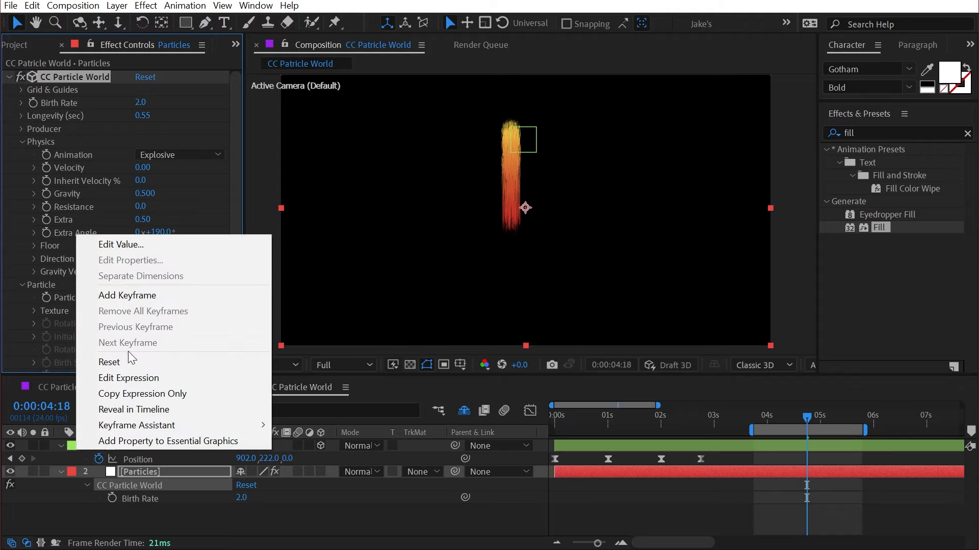
pyautogui.click(128, 362)
# Change the Particle Type to TriPolygon and play back a close-up of the falling particles from just before the four-second mark.
pyautogui.click(843, 416)
pyautogui.click(173, 300)
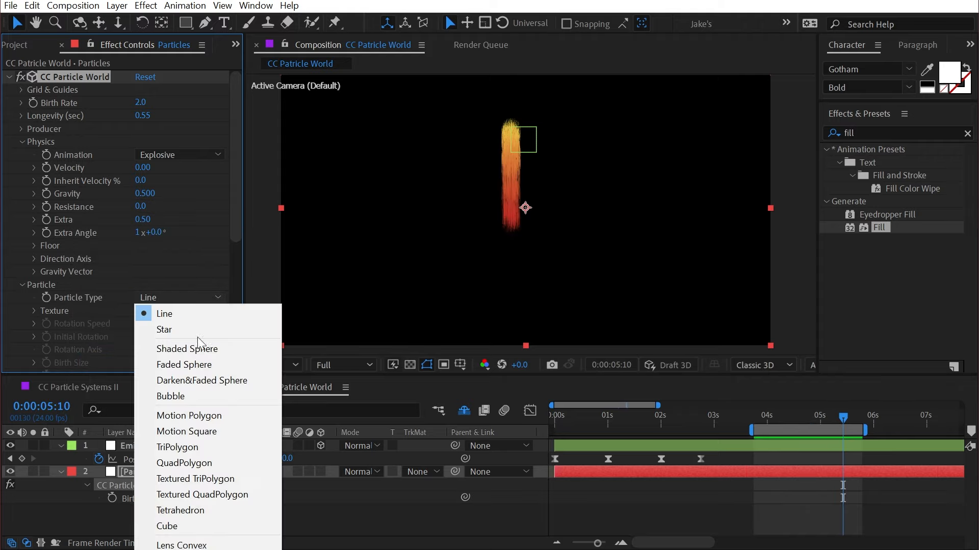
pyautogui.click(210, 447)
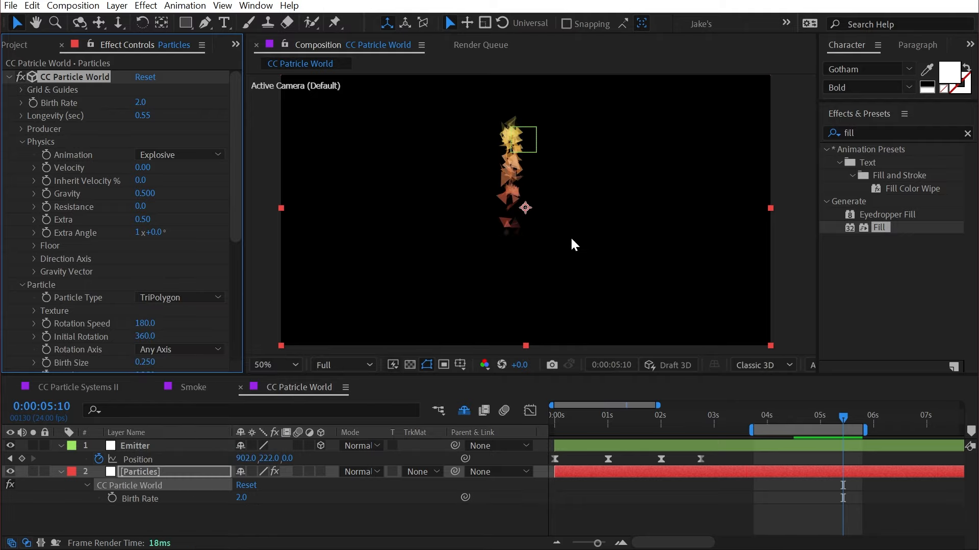
pyautogui.scroll(2, 522, 139)
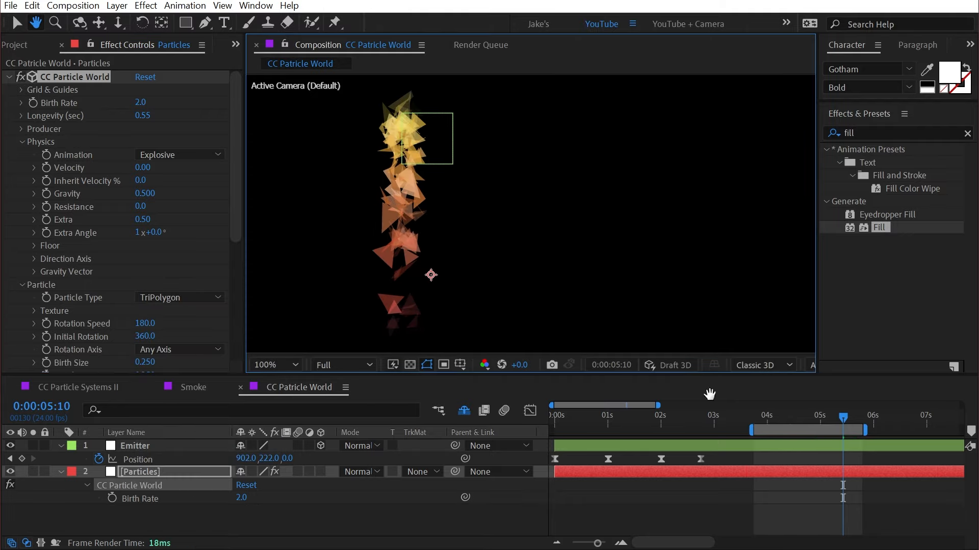
pyautogui.click(760, 415)
pyautogui.press('space')
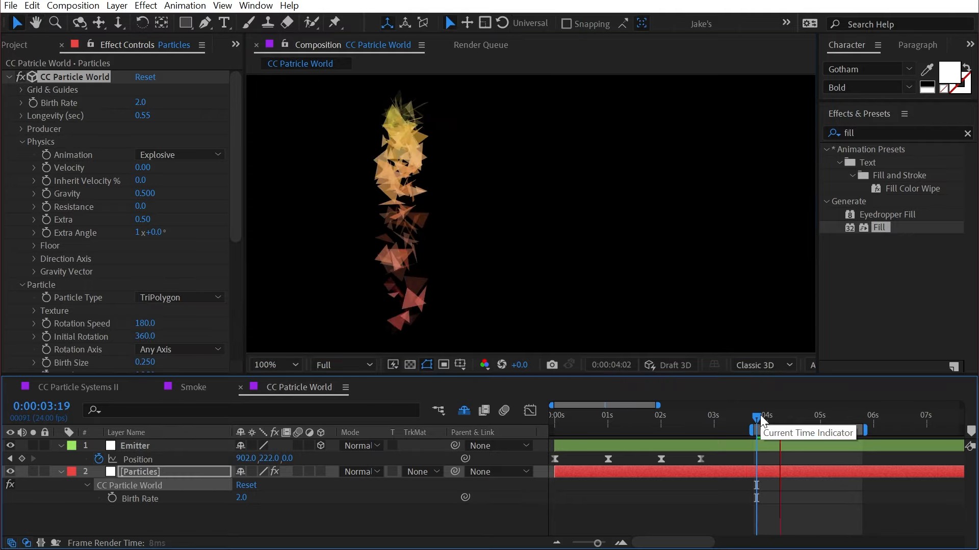
# Draw a wavy curve with several rounded peaks across the Opacity Map and replay the particles.
pyautogui.scroll(-5, 29, 249)
pyautogui.moveTo(54, 279)
pyautogui.mouseDown()
pyautogui.moveTo(62, 253)
pyautogui.moveTo(81, 247)
pyautogui.moveTo(96, 265)
pyautogui.moveTo(110, 225)
pyautogui.moveTo(140, 261)
pyautogui.moveTo(163, 230)
pyautogui.moveTo(182, 269)
pyautogui.moveTo(196, 227)
pyautogui.moveTo(207, 244)
pyautogui.moveTo(217, 234)
pyautogui.moveTo(224, 270)
pyautogui.mouseUp()
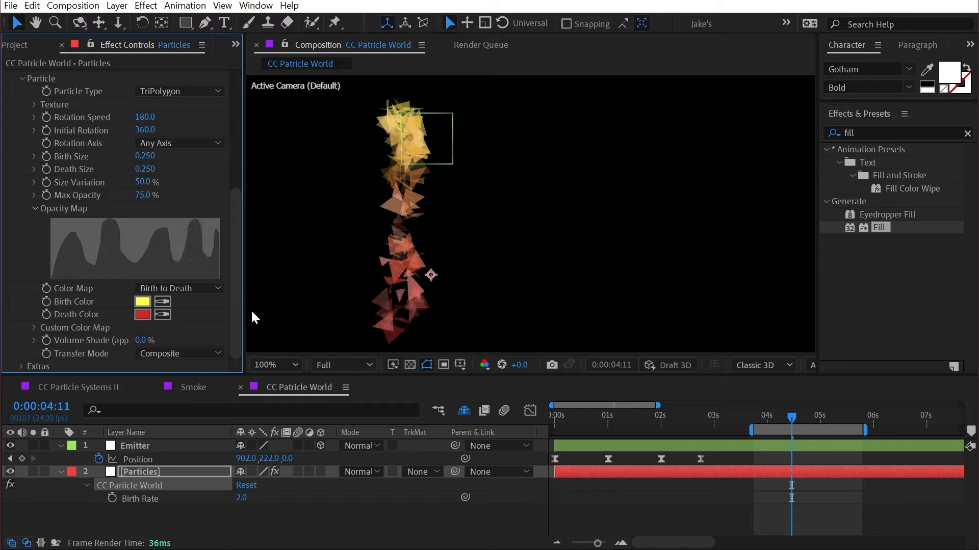
pyautogui.moveTo(798, 416); pyautogui.dragTo(766, 414)
pyautogui.press('space')
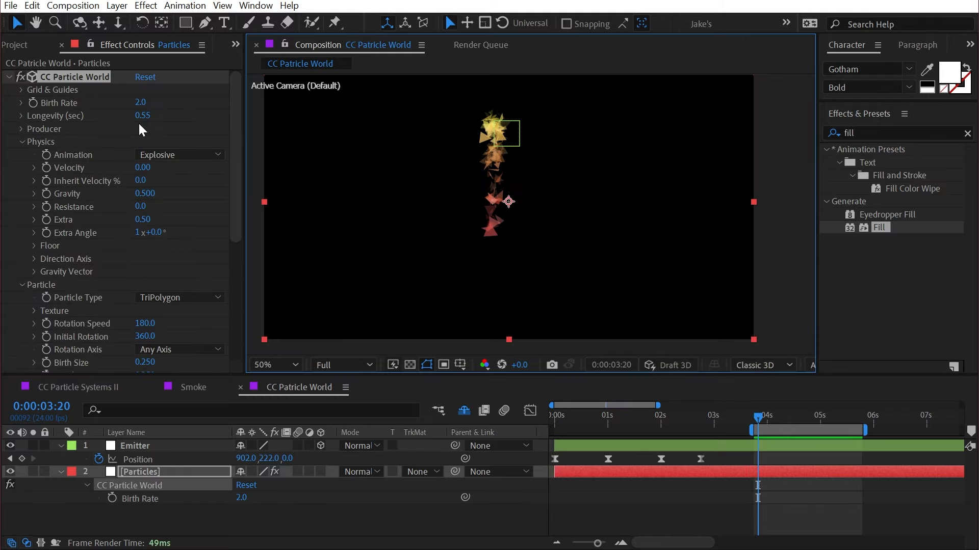
# Lengthen the particles' Longevity and redraw the Opacity Map as a row of sharp, jagged peaks.
pyautogui.moveTo(137, 116); pyautogui.dragTo(166, 117)
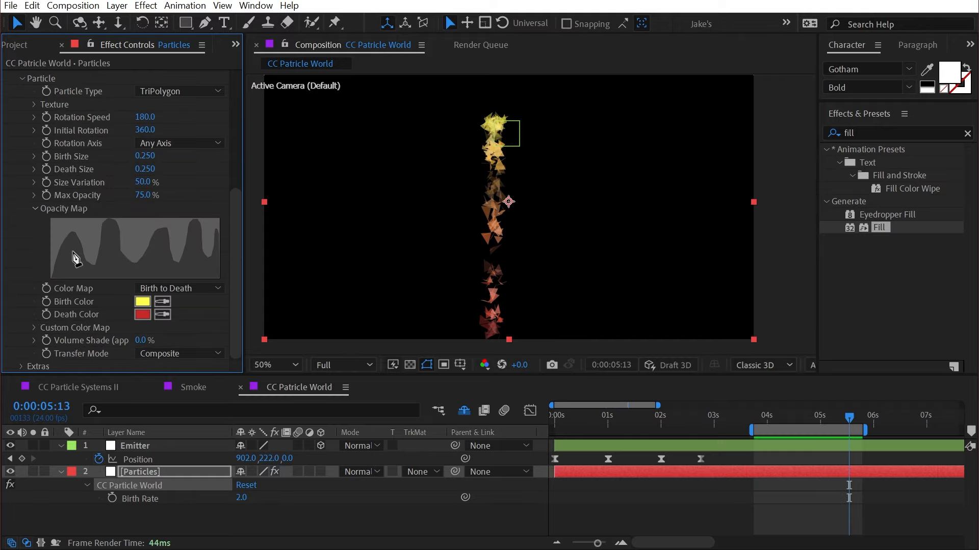
pyautogui.moveTo(76, 239)
pyautogui.mouseDown()
pyautogui.moveTo(27, 205)
pyautogui.moveTo(83, 237)
pyautogui.moveTo(51, 219)
pyautogui.moveTo(70, 234)
pyautogui.moveTo(73, 269)
pyautogui.moveTo(70, 191)
pyautogui.moveTo(91, 243)
pyautogui.moveTo(172, 266)
pyautogui.moveTo(199, 224)
pyautogui.moveTo(212, 224)
pyautogui.moveTo(222, 269)
pyautogui.mouseUp()
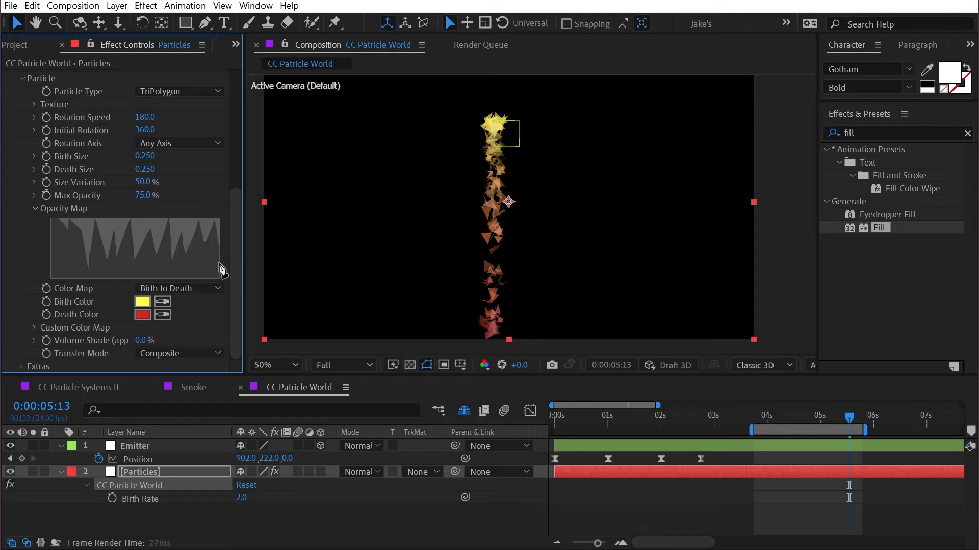
# Set the particles' Longevity to 0.70 seconds.
pyautogui.scroll(5, 200, 122)
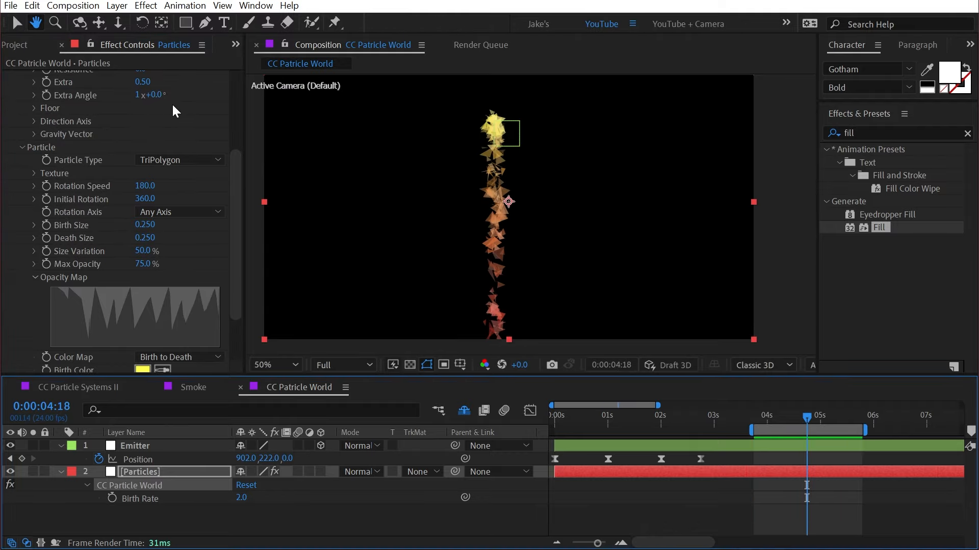
pyautogui.scroll(2, 152, 106)
pyautogui.moveTo(145, 116); pyautogui.dragTo(139, 115)
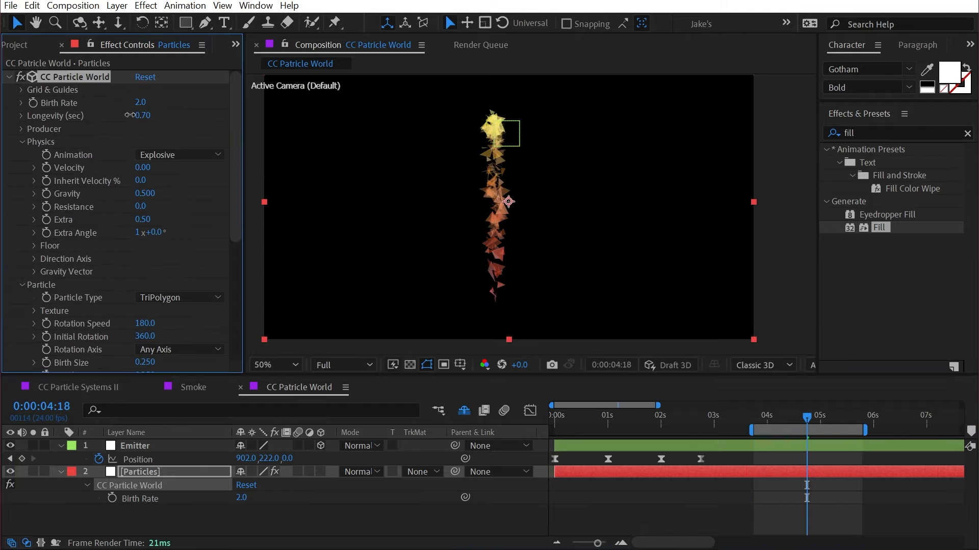
# Redraw the Opacity Map as a smooth hump, and replace it with an uneven plateau that drops off at both ends.
pyautogui.scroll(-5, 115, 192)
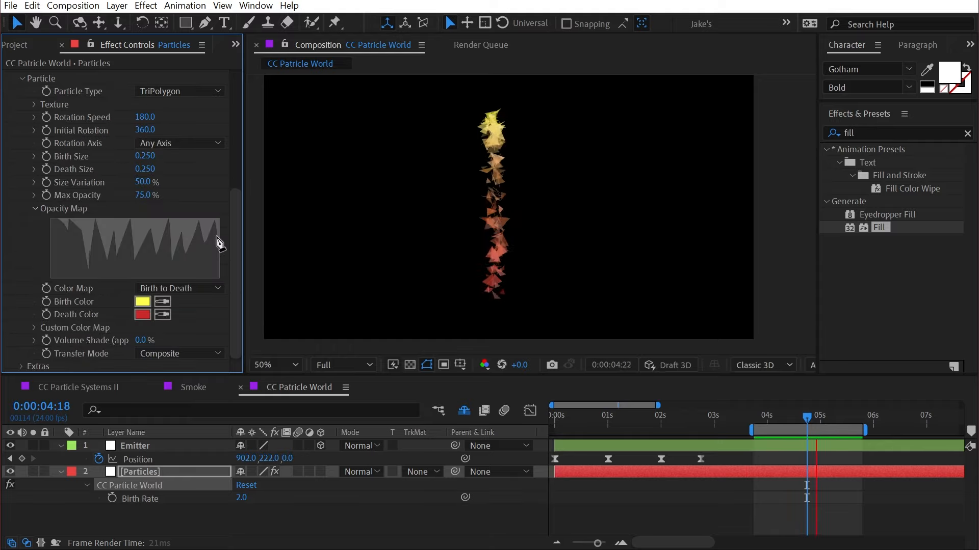
pyautogui.moveTo(54, 283)
pyautogui.mouseDown()
pyautogui.moveTo(71, 241)
pyautogui.moveTo(143, 225)
pyautogui.moveTo(197, 242)
pyautogui.moveTo(221, 299)
pyautogui.mouseUp()
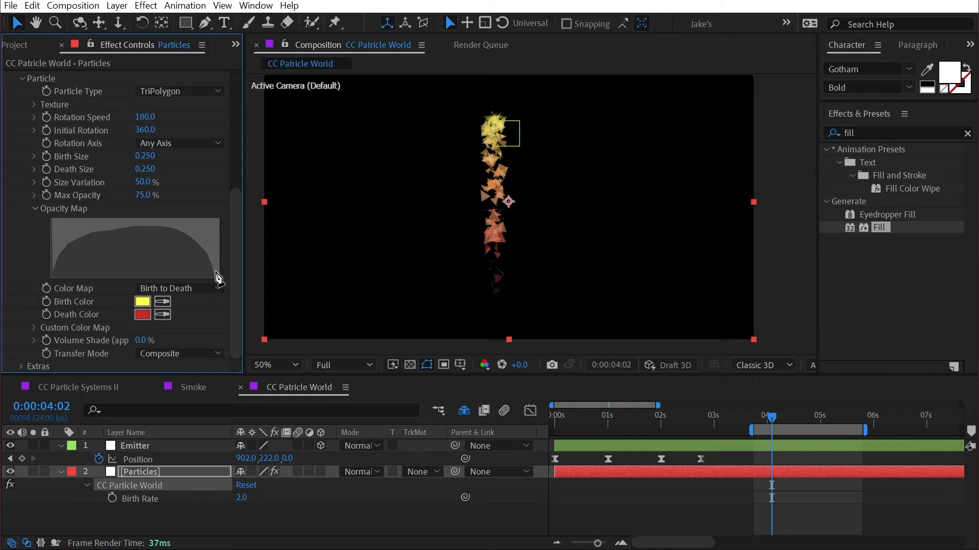
pyautogui.moveTo(74, 208); pyautogui.dragTo(157, 273)
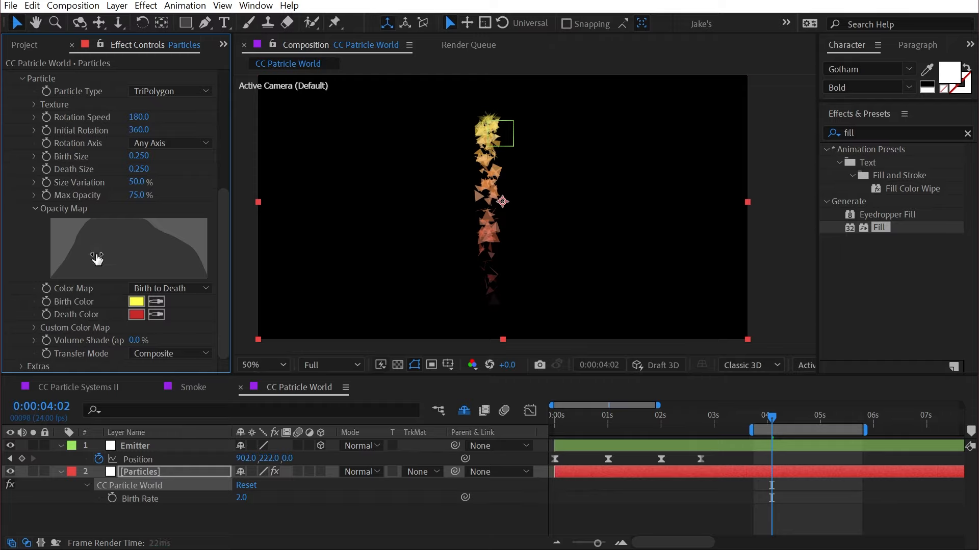
pyautogui.click(84, 246)
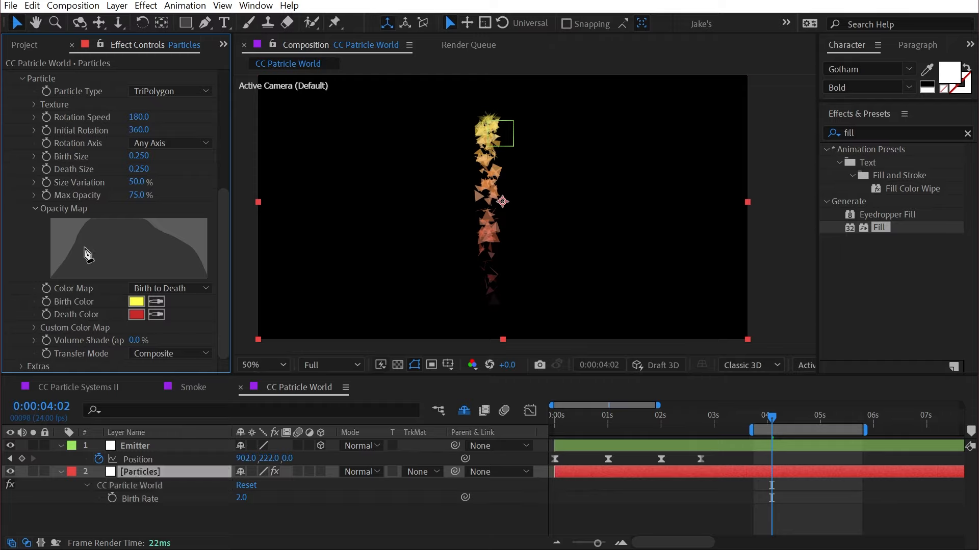
pyautogui.moveTo(51, 285)
pyautogui.mouseDown()
pyautogui.moveTo(69, 254)
pyautogui.moveTo(141, 227)
pyautogui.moveTo(206, 266)
pyautogui.mouseUp()
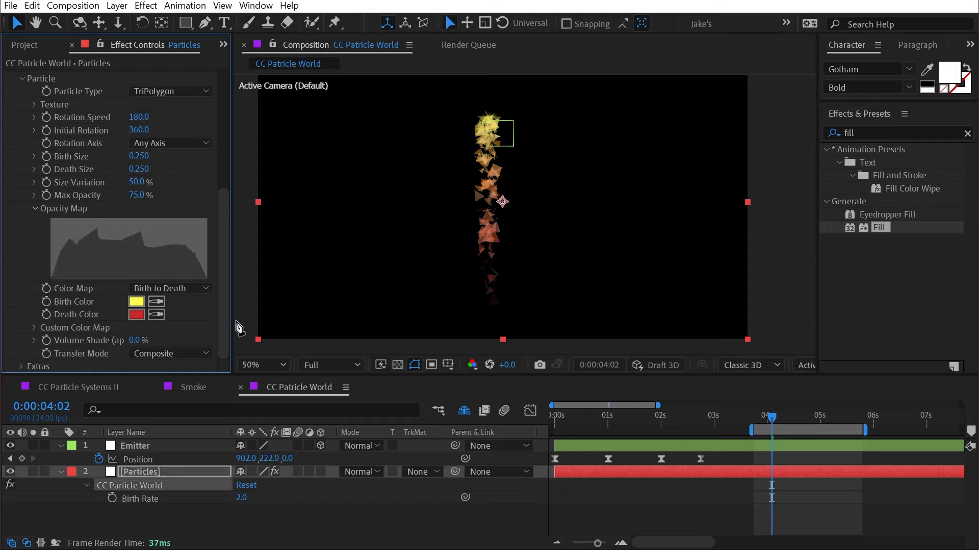